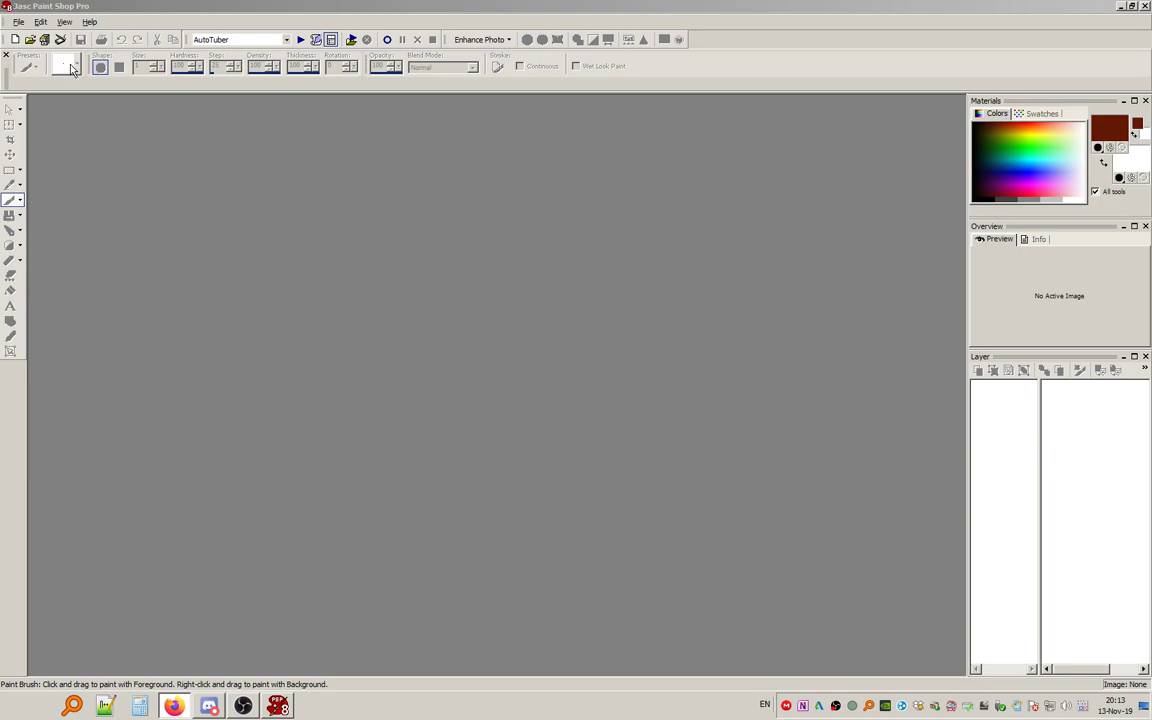
Create a new 64 x 64 pixel image with a black raster background and 16 million colors.
click(15, 39)
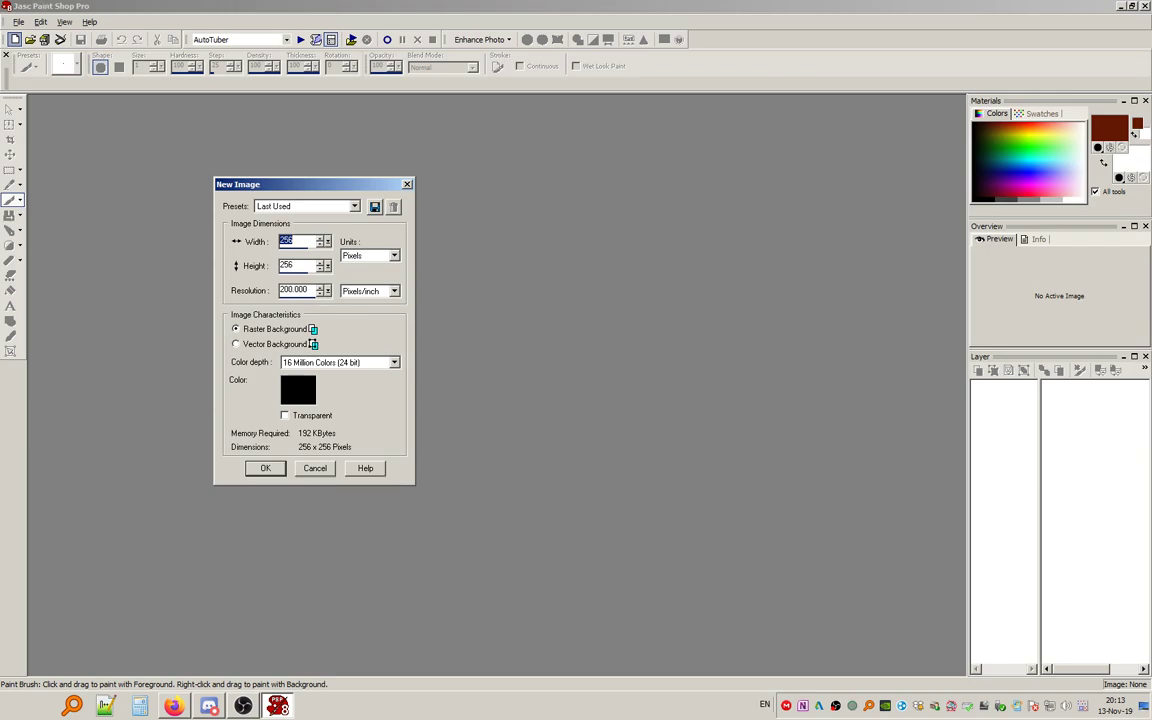
key(alt+Tab)
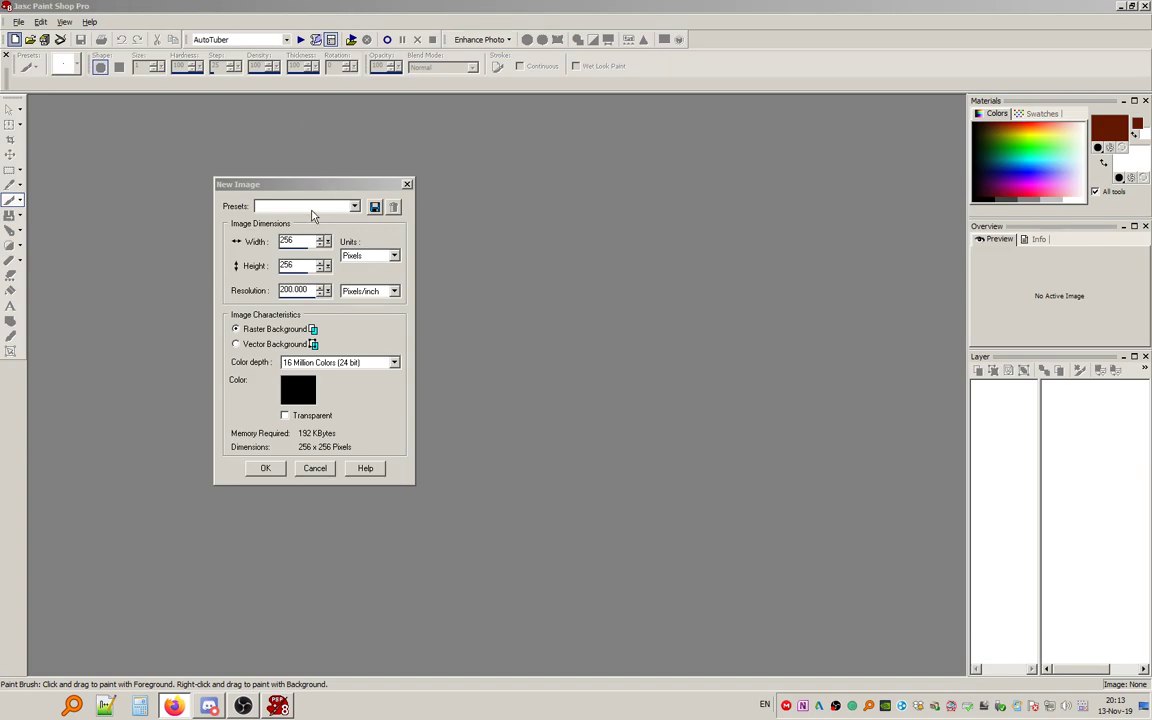
drag(310, 240, 223, 228)
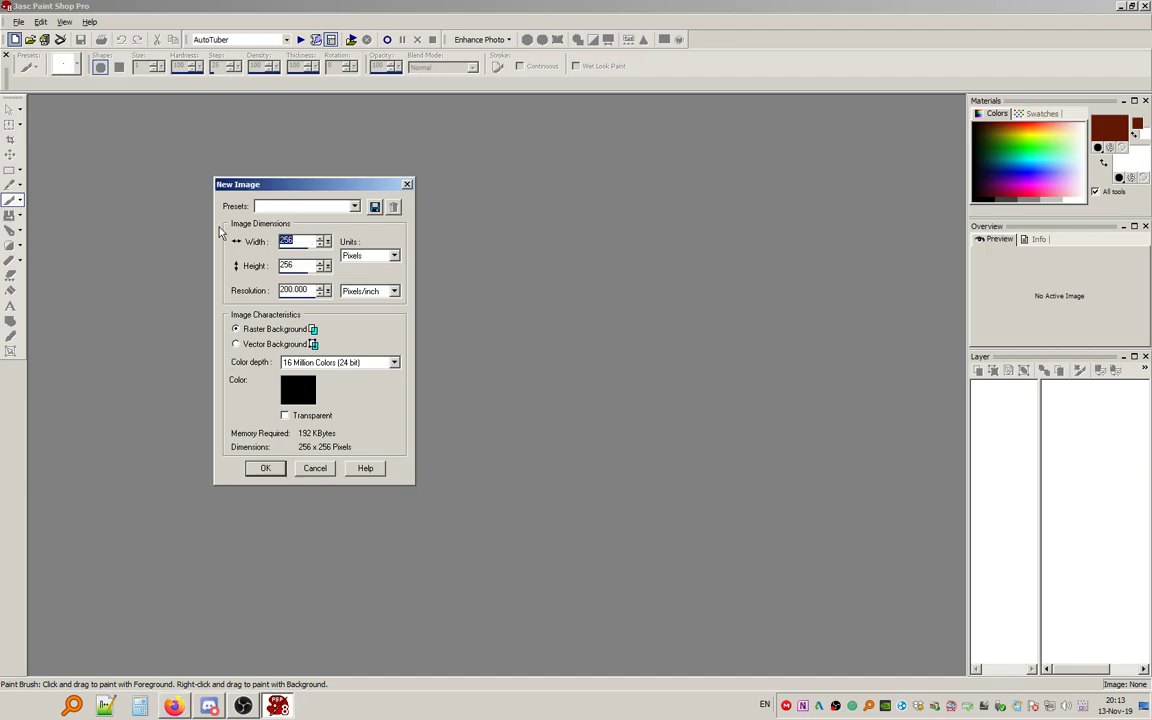
text(64)
key(Tab)
click(298, 390)
click(733, 446)
click(265, 468)
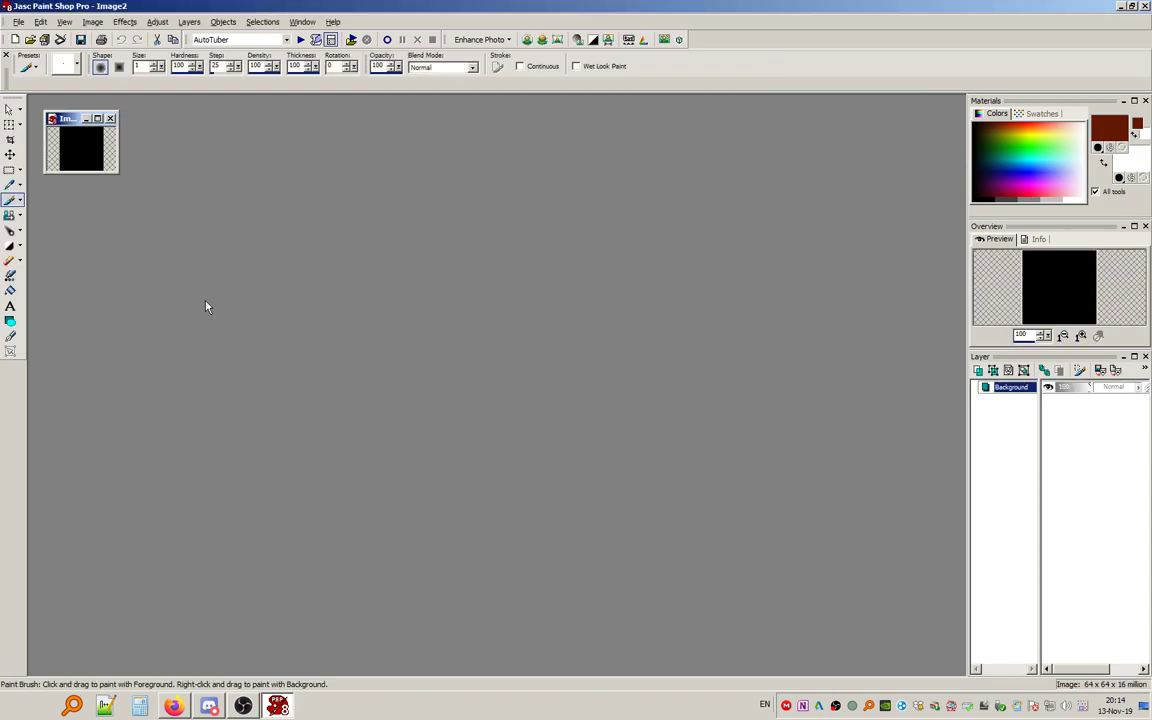
Add a new raster layer with the default settings above the black background.
scroll(211, 251, up, 3)
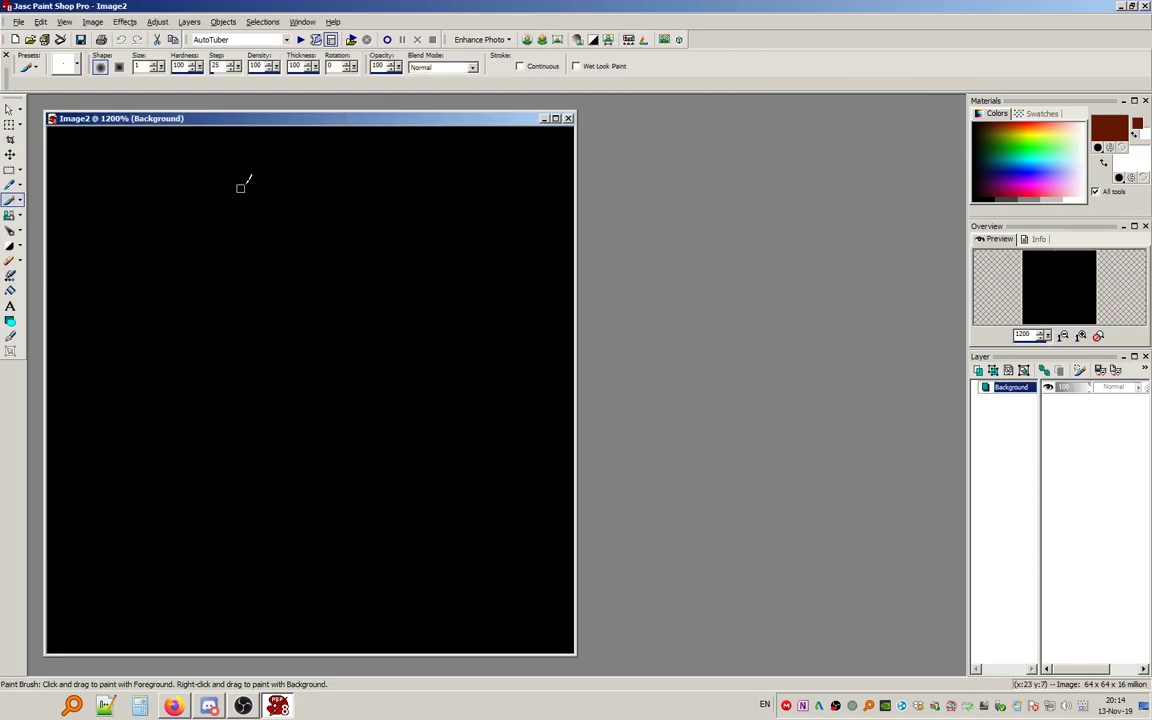
drag(226, 122, 456, 158)
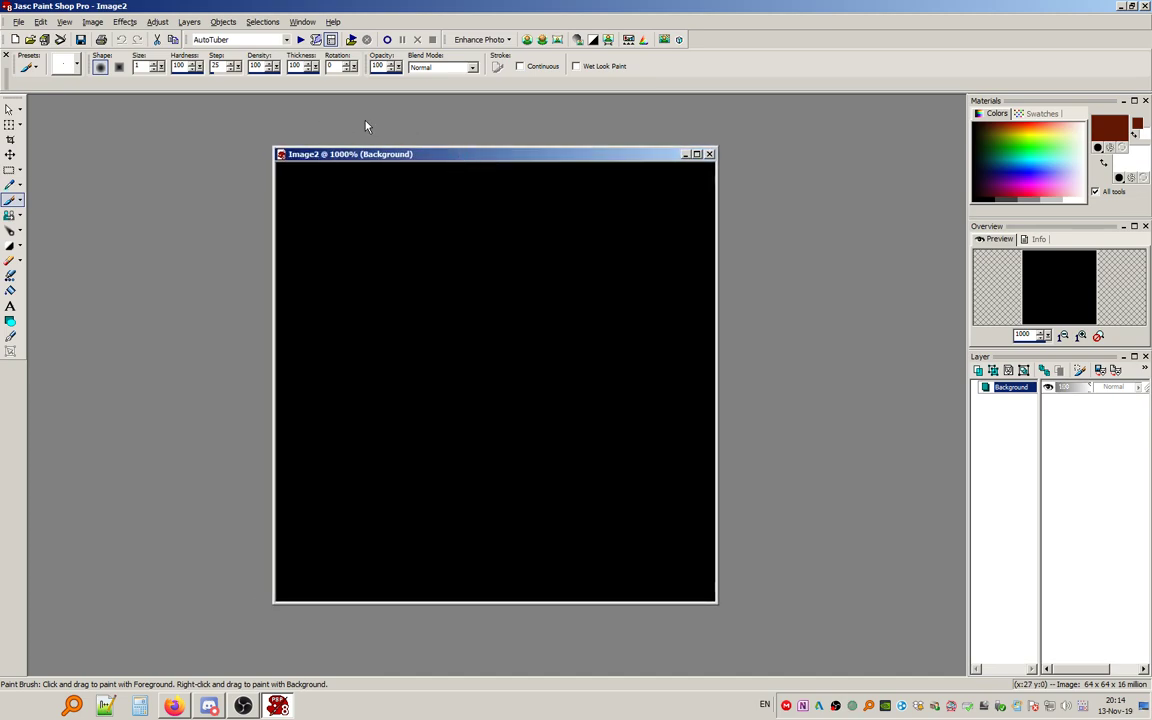
click(1106, 163)
drag(591, 154, 553, 140)
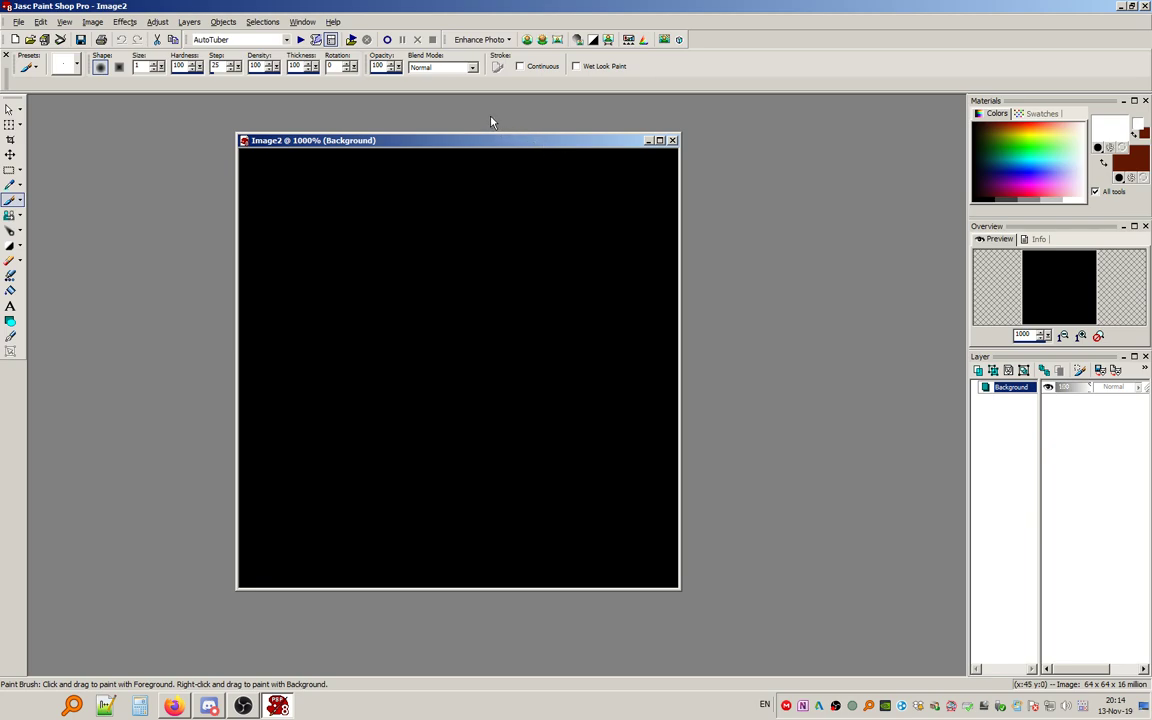
drag(368, 145, 465, 150)
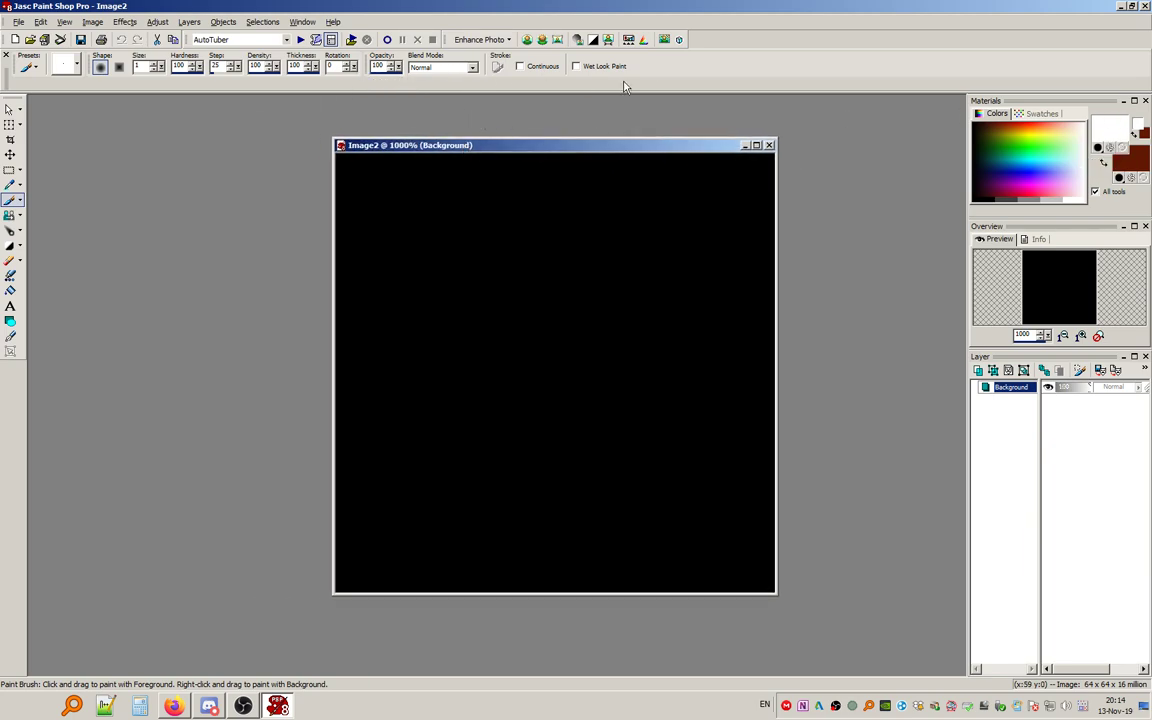
click(190, 22)
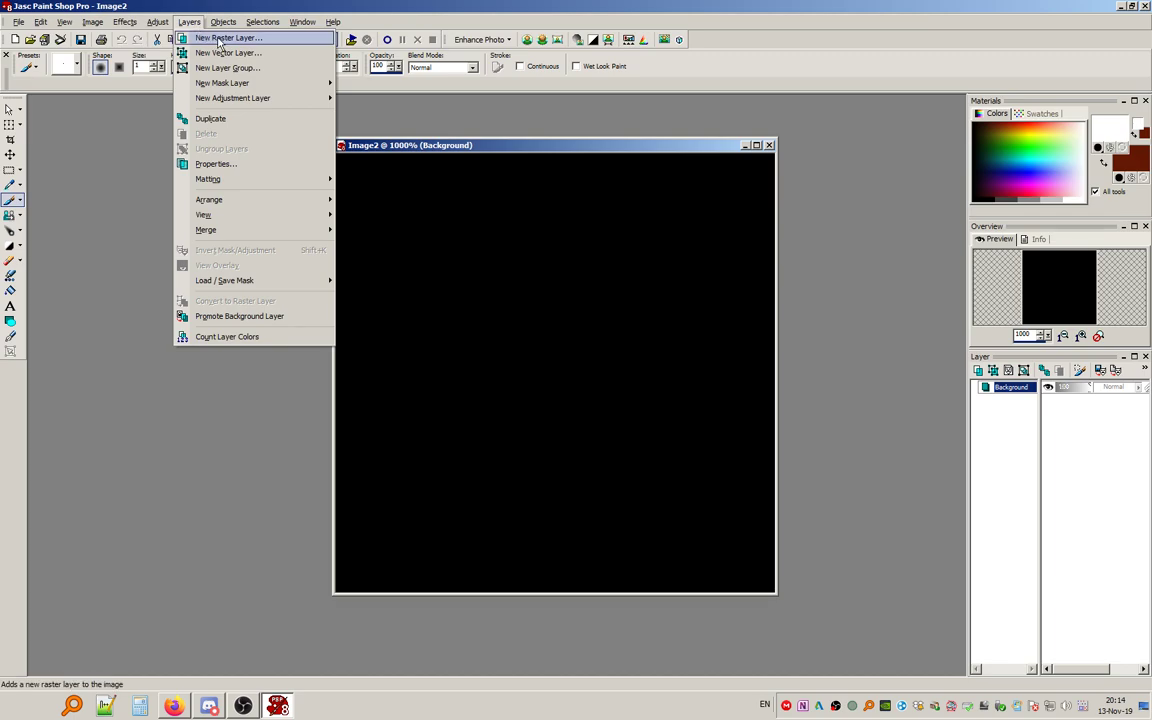
click(219, 40)
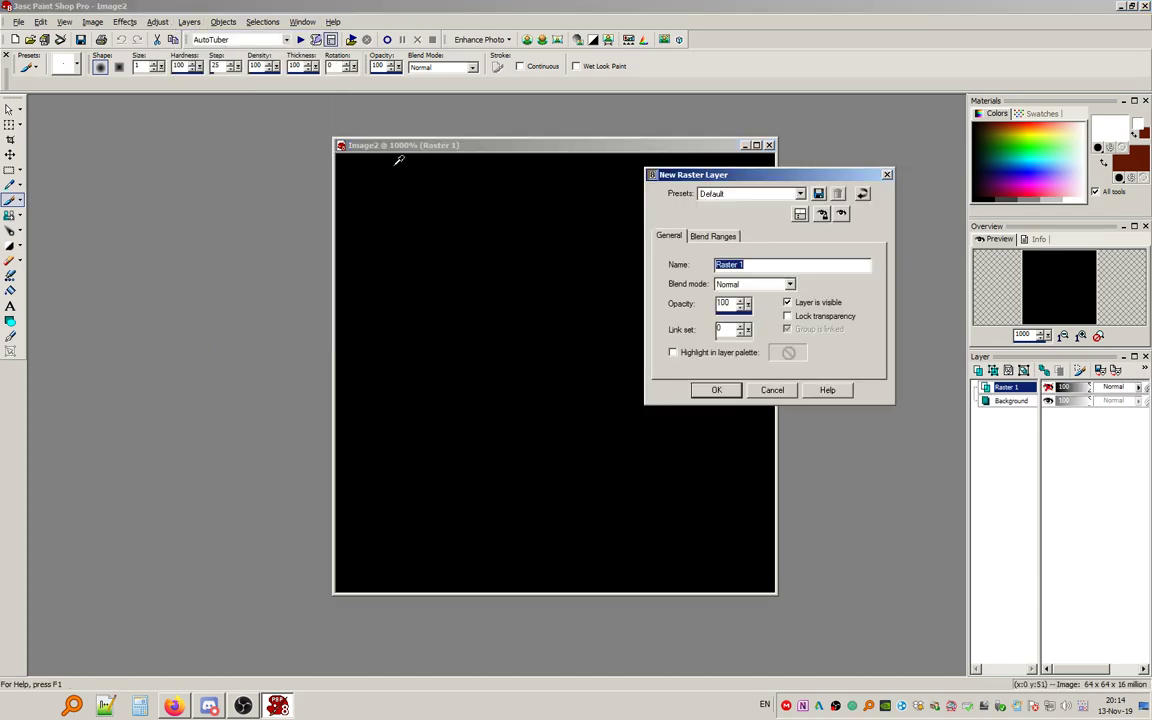
click(714, 391)
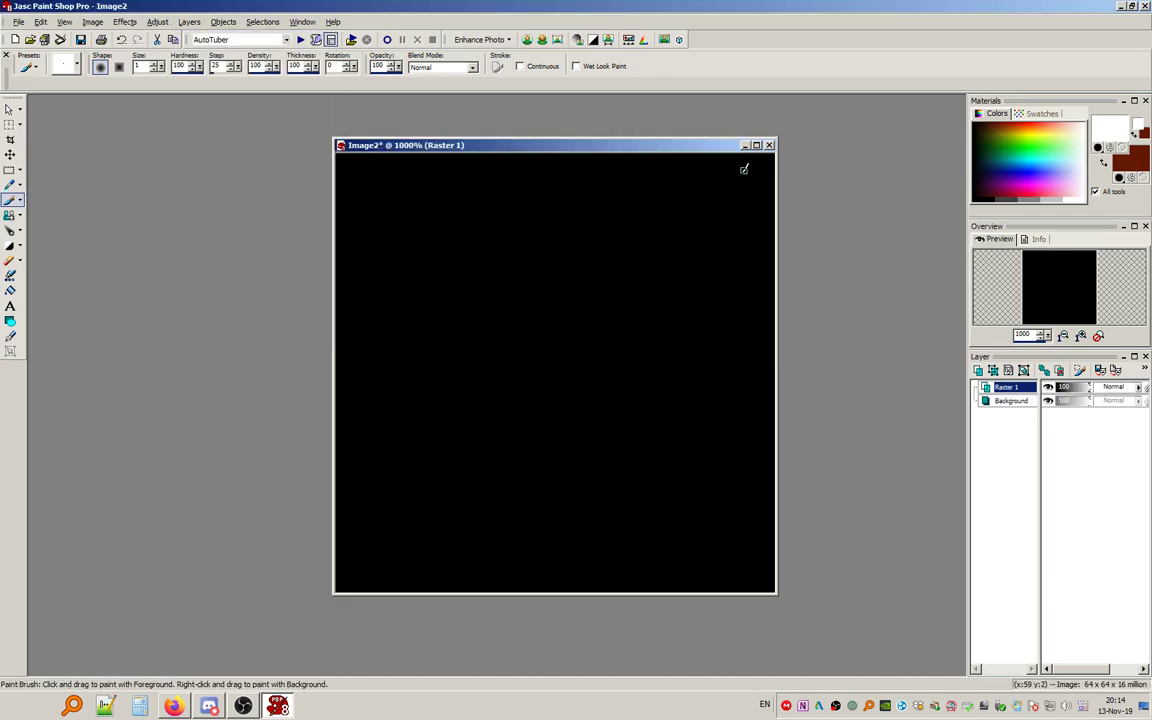
Draw a closed gray outline of a robed figure with a long skirt and both arms extended, using a 1-pixel brush.
click(757, 145)
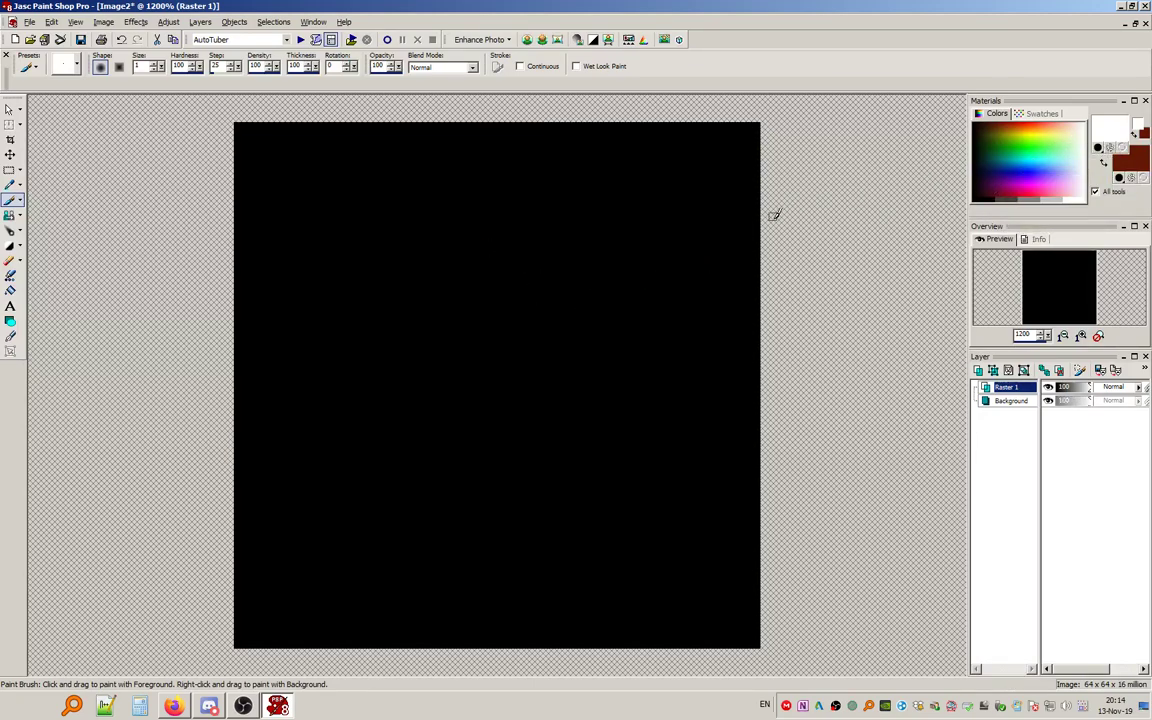
click(1025, 198)
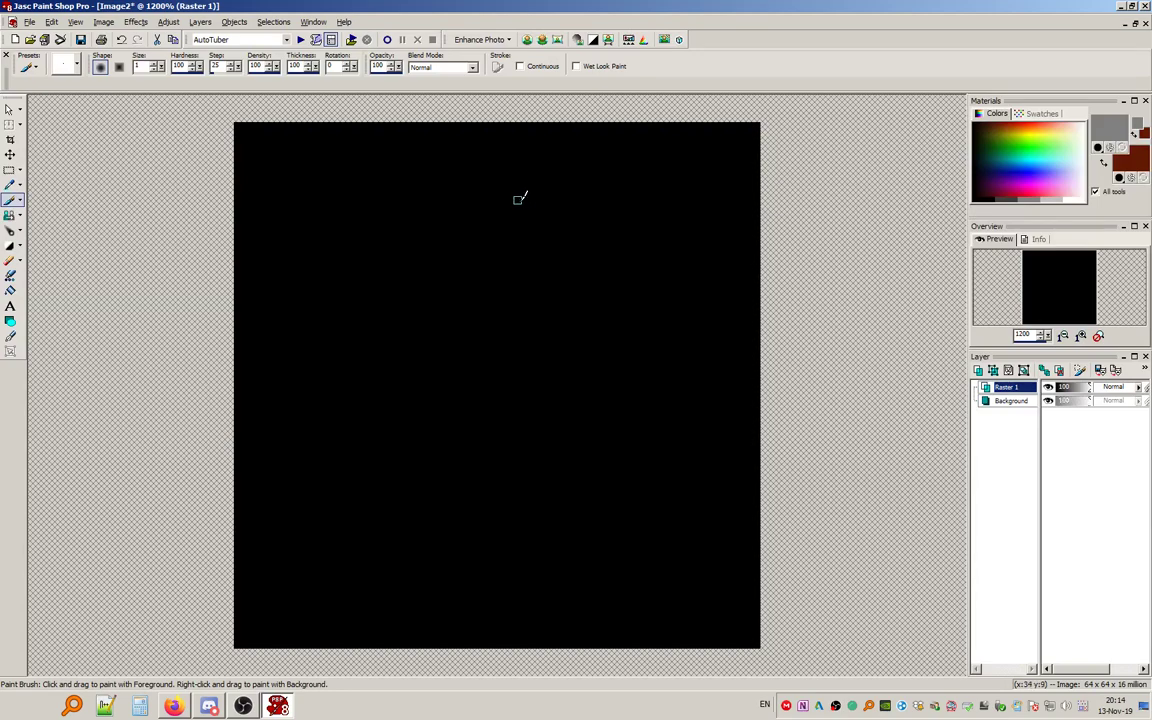
mouse_move(560, 203)
mouse_down()
mouse_move(539, 177)
mouse_move(450, 169)
mouse_move(423, 192)
mouse_move(378, 329)
mouse_move(302, 410)
mouse_move(294, 442)
mouse_move(310, 453)
mouse_move(395, 403)
mouse_move(402, 420)
mouse_move(356, 590)
mouse_move(378, 624)
mouse_move(453, 598)
mouse_move(550, 617)
mouse_move(617, 597)
mouse_move(638, 562)
mouse_move(678, 540)
mouse_move(673, 505)
mouse_move(584, 402)
mouse_move(578, 368)
mouse_move(622, 364)
mouse_move(643, 342)
mouse_move(658, 270)
mouse_move(645, 266)
mouse_move(593, 320)
mouse_move(552, 304)
mouse_move(555, 210)
mouse_up()
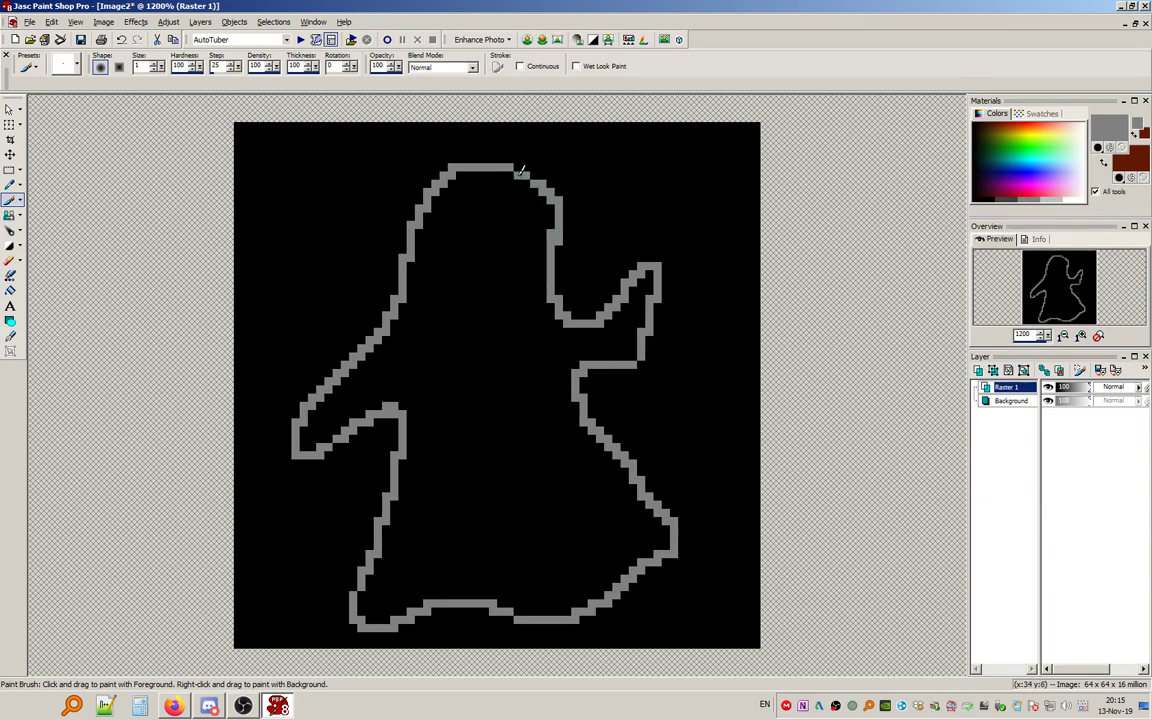
Try to flood-fill the figure's interior with gray using match mode None, and undo the fill.
click(10, 290)
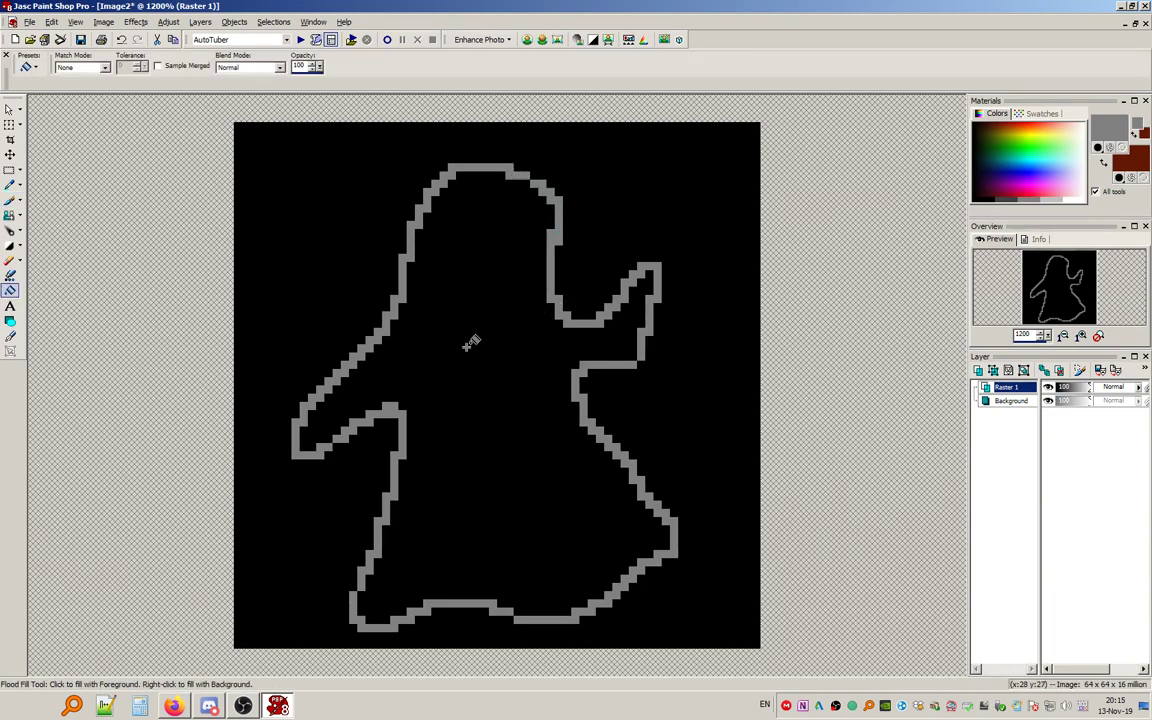
click(461, 339)
click(51, 21)
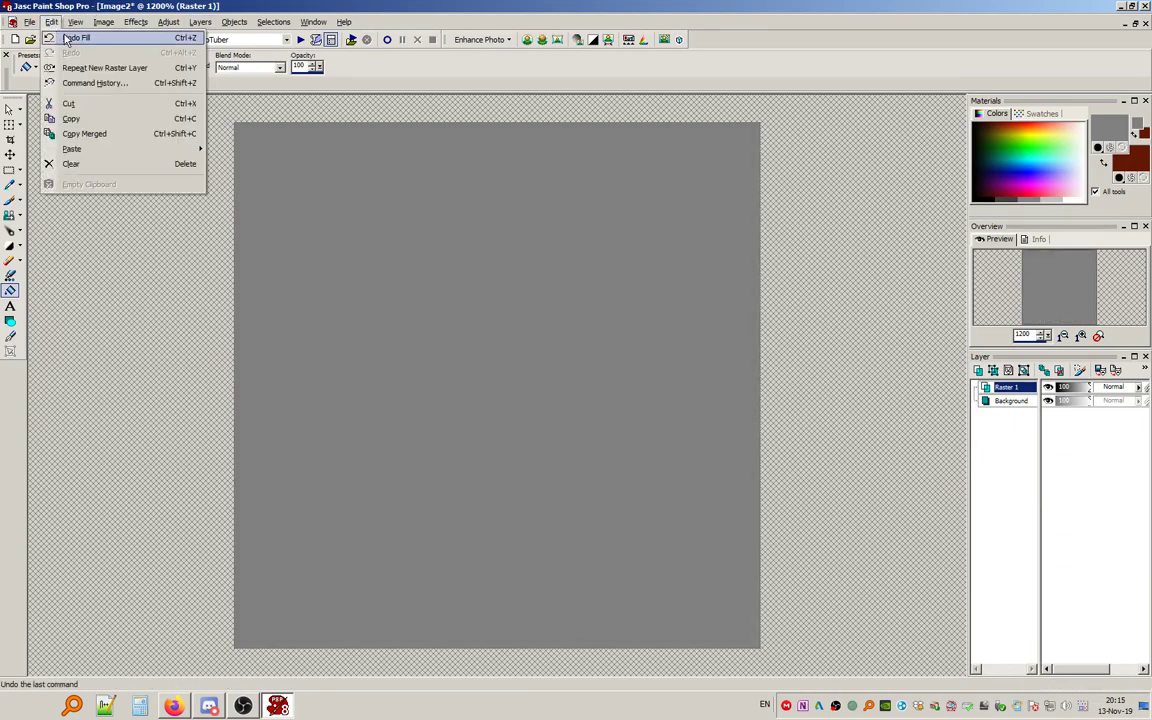
click(75, 37)
Set the flood fill's match mode to RGB Value and fill the figure's interior with gray.
click(79, 68)
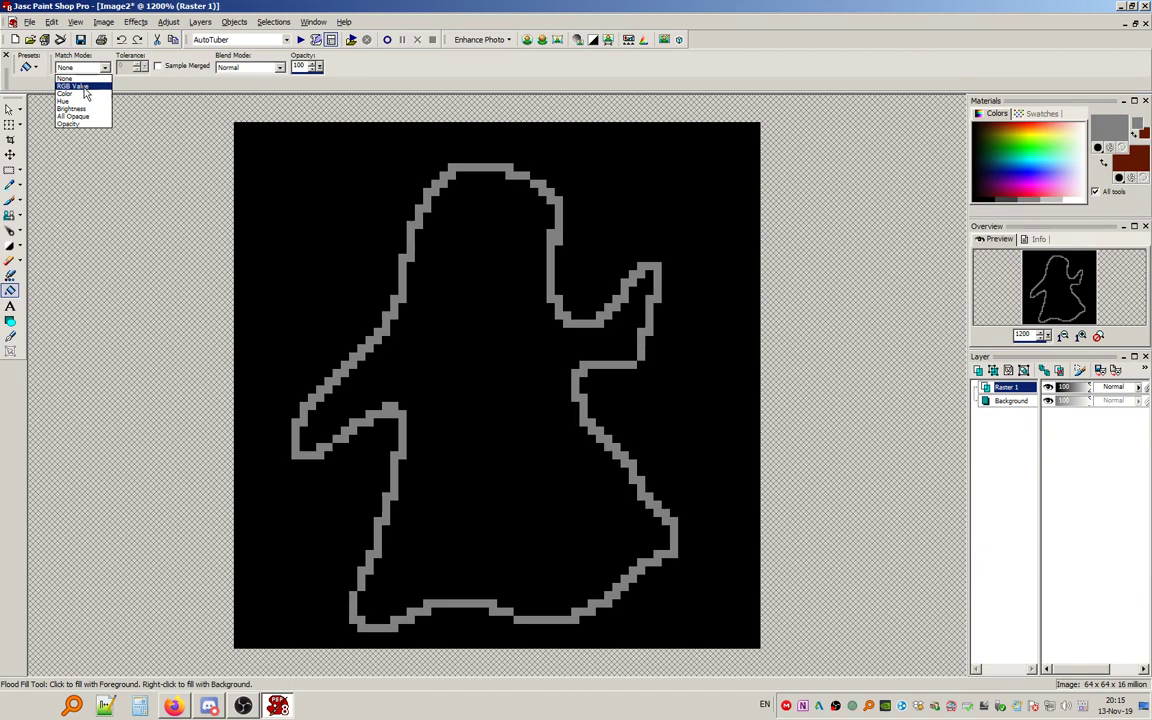
click(84, 87)
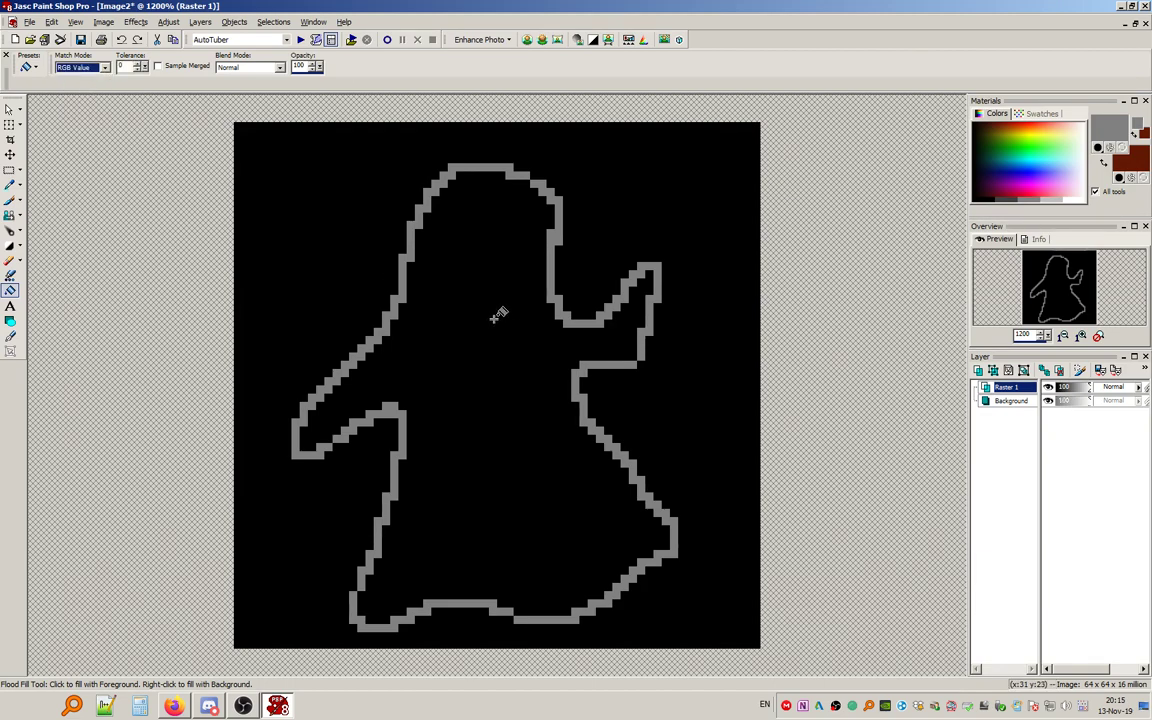
click(495, 316)
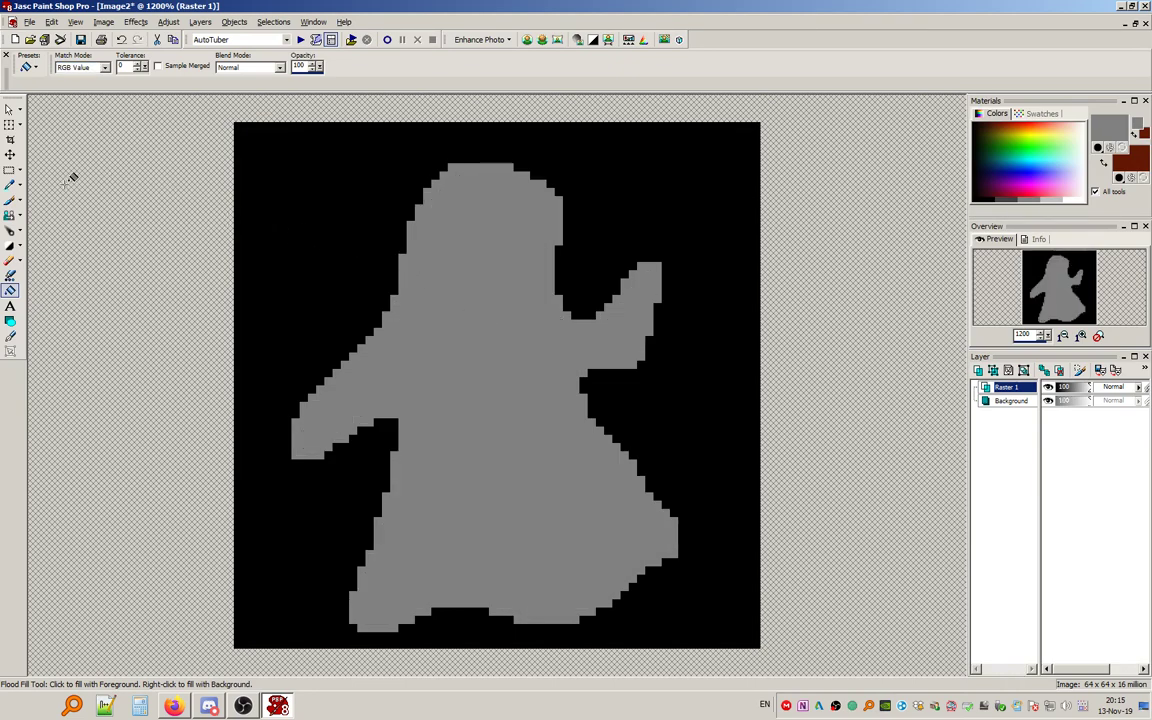
Trim the left side of the figure's head and shoulder with the Paint Brush in black.
click(11, 200)
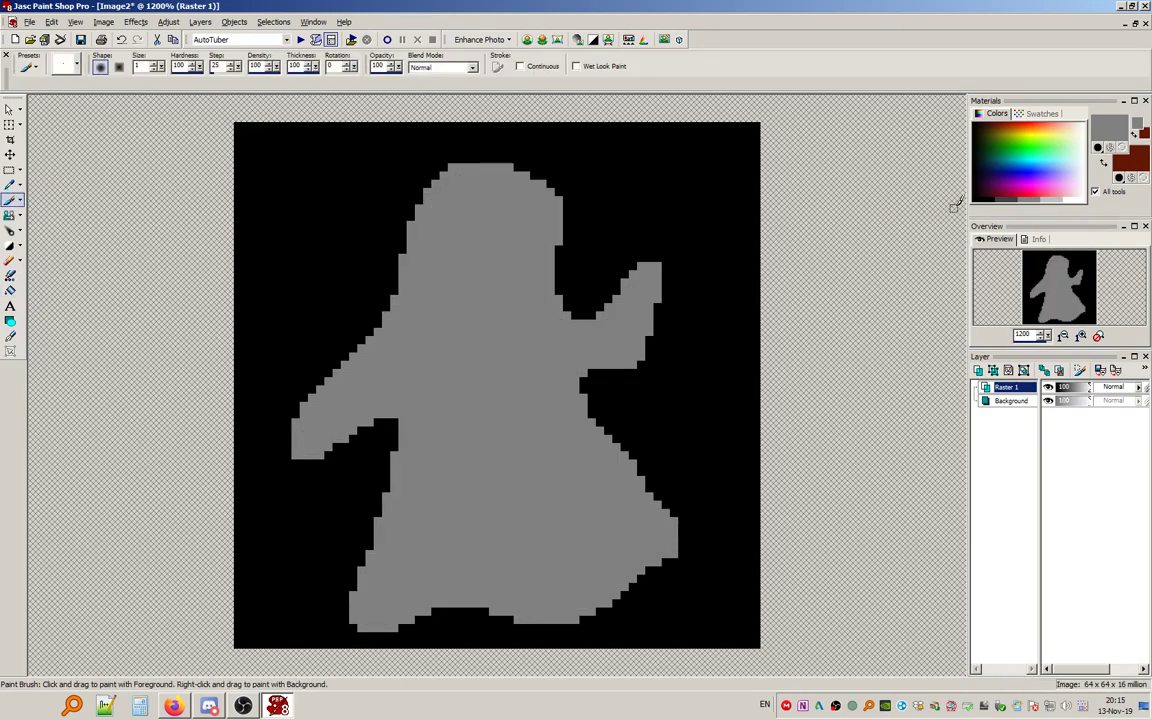
click(985, 196)
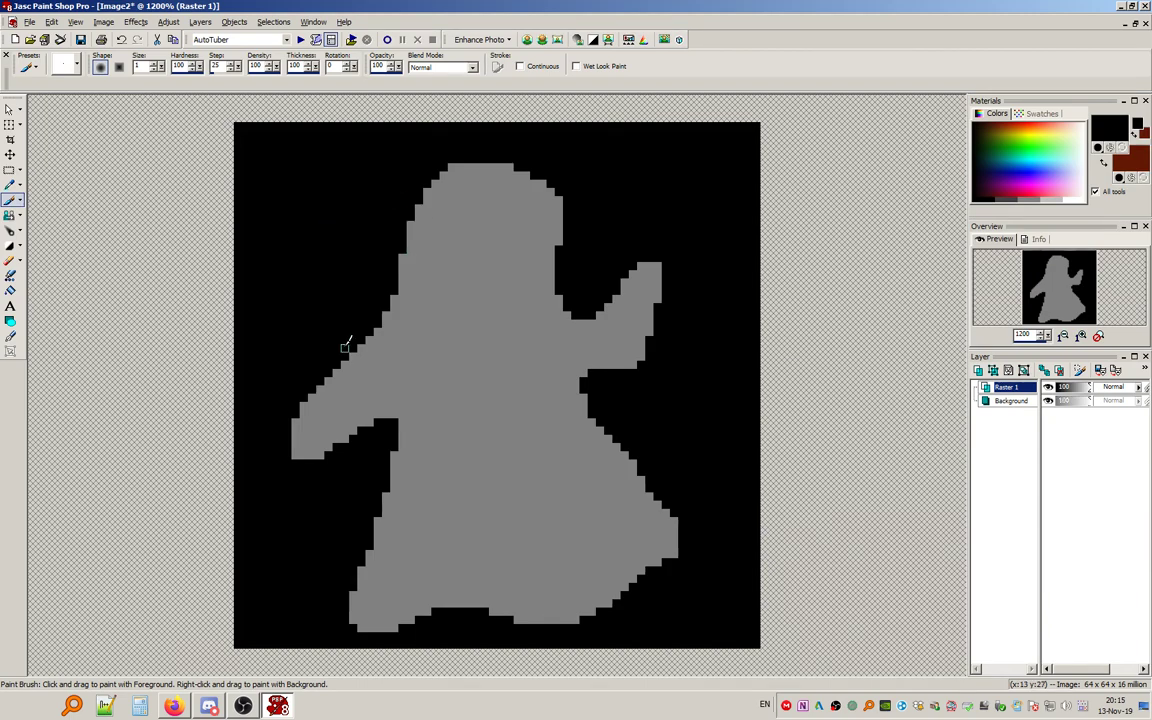
mouse_move(386, 315)
mouse_down()
mouse_move(418, 281)
mouse_move(411, 216)
mouse_up()
mouse_move(450, 147)
mouse_down()
mouse_move(410, 228)
mouse_move(396, 297)
mouse_move(407, 256)
mouse_move(401, 267)
mouse_up()
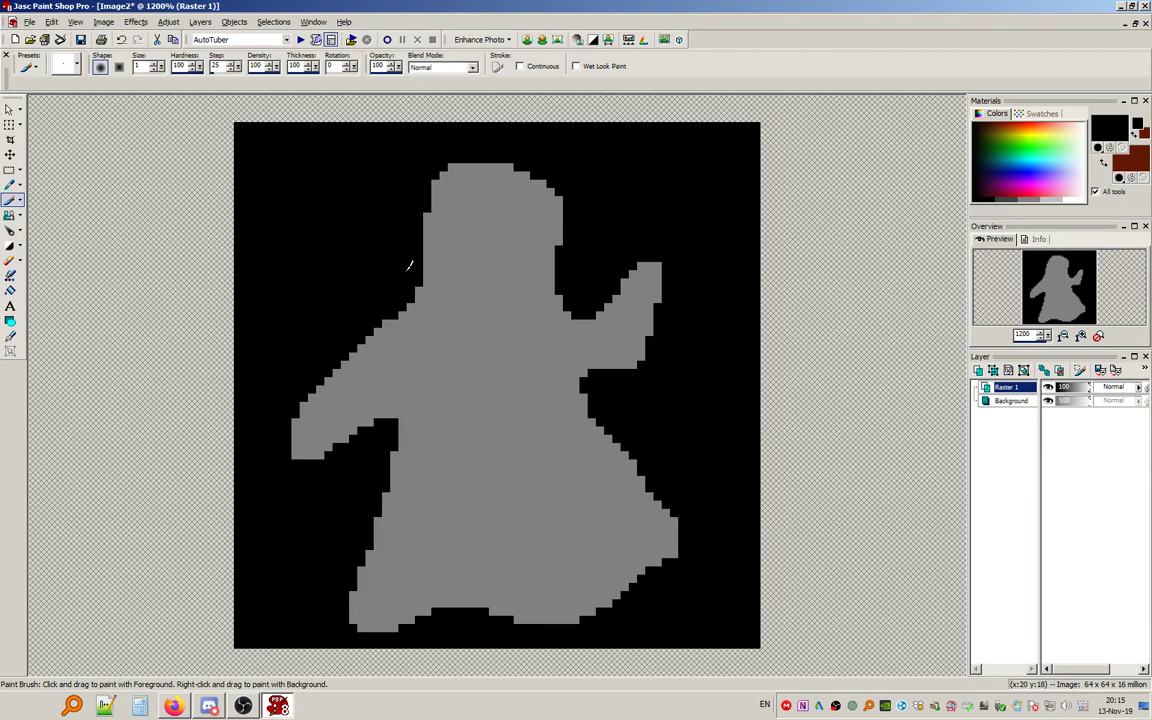
Trim the right side of the skirt and its bottom hem in black.
mouse_move(589, 381)
mouse_down()
mouse_move(625, 469)
mouse_move(683, 504)
mouse_move(625, 461)
mouse_move(600, 421)
mouse_move(624, 455)
mouse_up()
click(673, 555)
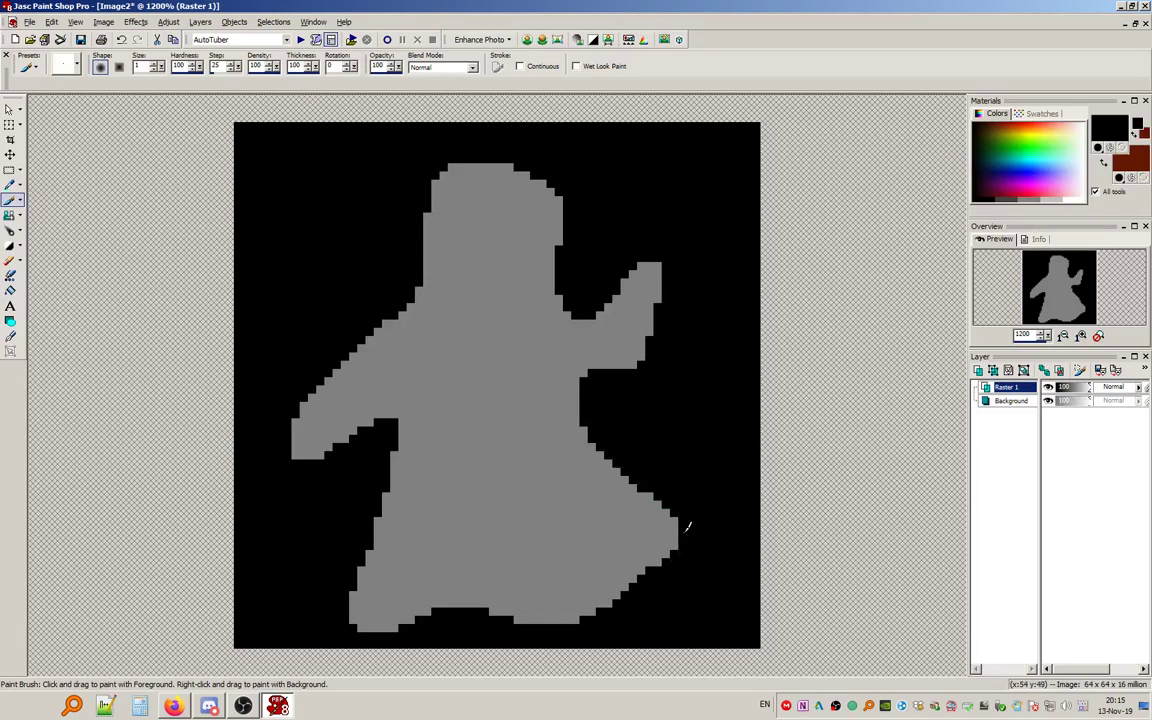
drag(586, 617, 338, 610)
mouse_move(458, 617)
mouse_down()
mouse_move(550, 611)
mouse_move(600, 590)
mouse_move(641, 603)
mouse_move(575, 611)
mouse_move(658, 603)
mouse_move(691, 545)
mouse_move(674, 545)
mouse_move(649, 578)
mouse_move(650, 562)
mouse_move(691, 545)
mouse_move(658, 470)
mouse_move(691, 529)
mouse_move(665, 535)
mouse_move(660, 555)
mouse_move(651, 500)
mouse_up()
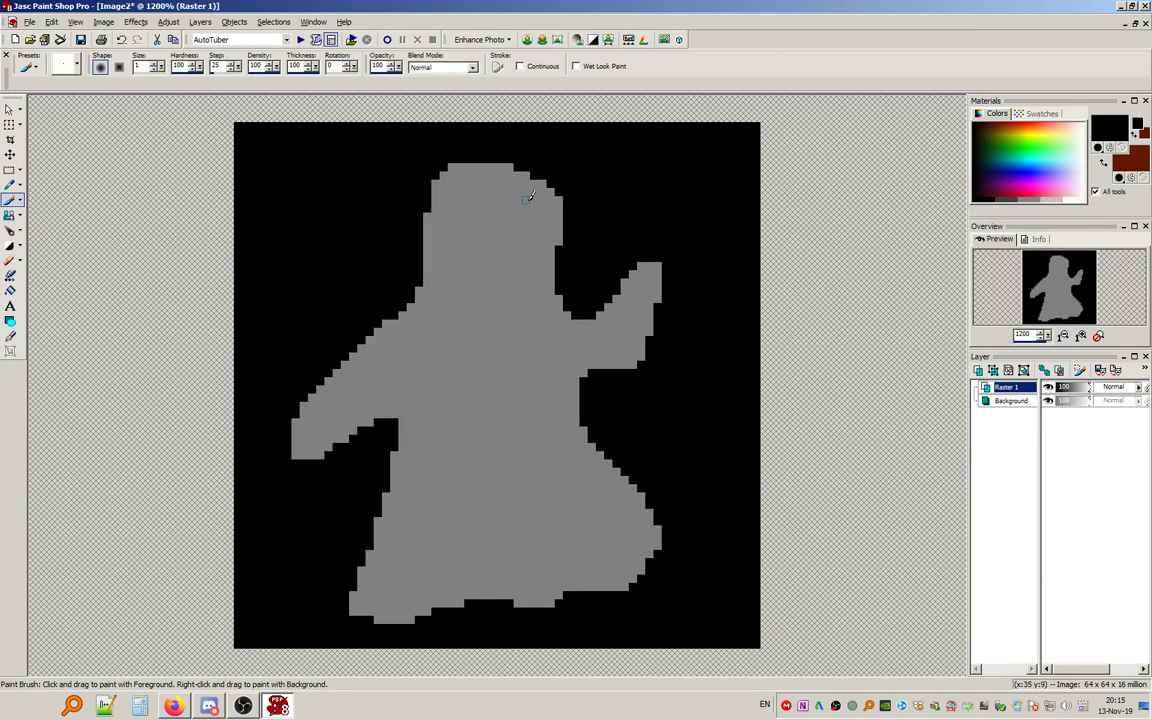
Round off the right side of the head and carve the upper edge of the left arm in black.
mouse_move(552, 250)
mouse_down()
mouse_move(550, 216)
mouse_move(502, 158)
mouse_move(559, 214)
mouse_move(575, 247)
mouse_up()
drag(560, 234, 559, 202)
click(559, 241)
drag(410, 288, 303, 381)
drag(387, 324, 361, 348)
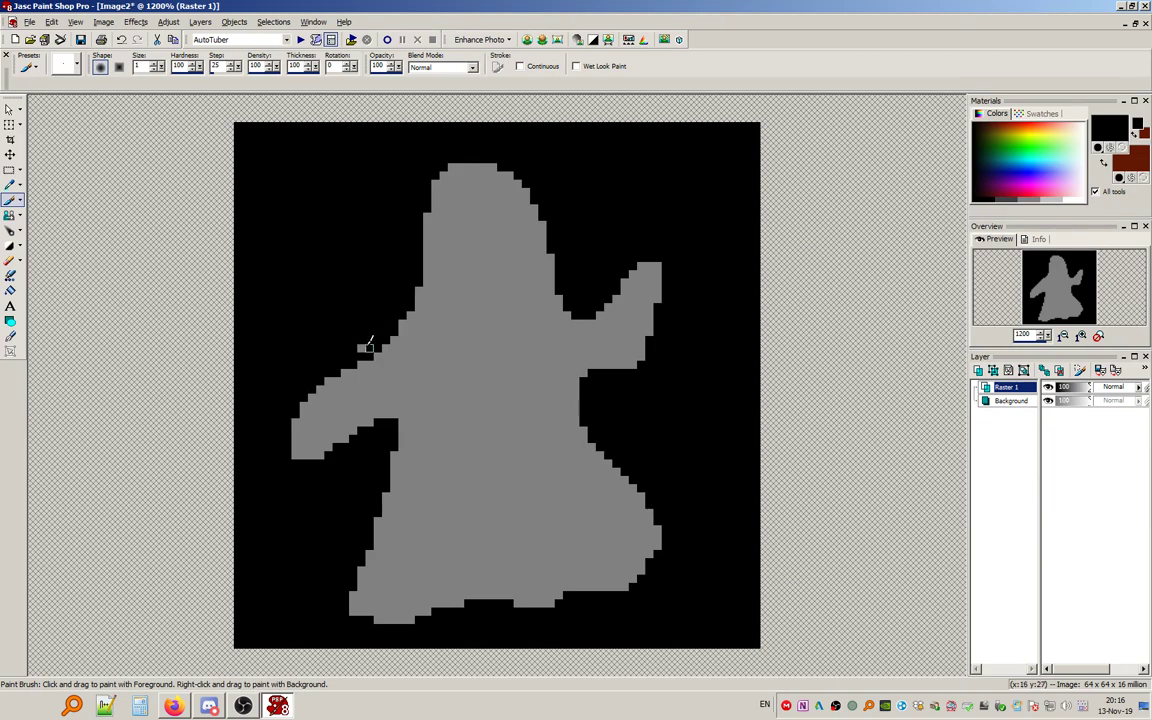
Slim both arms and round their hands in black, and narrow the left side of the head.
mouse_move(368, 431)
mouse_down()
mouse_move(279, 438)
mouse_move(319, 453)
mouse_up()
click(297, 444)
mouse_move(419, 249)
mouse_down()
mouse_move(452, 158)
mouse_move(419, 233)
mouse_move(440, 200)
mouse_up()
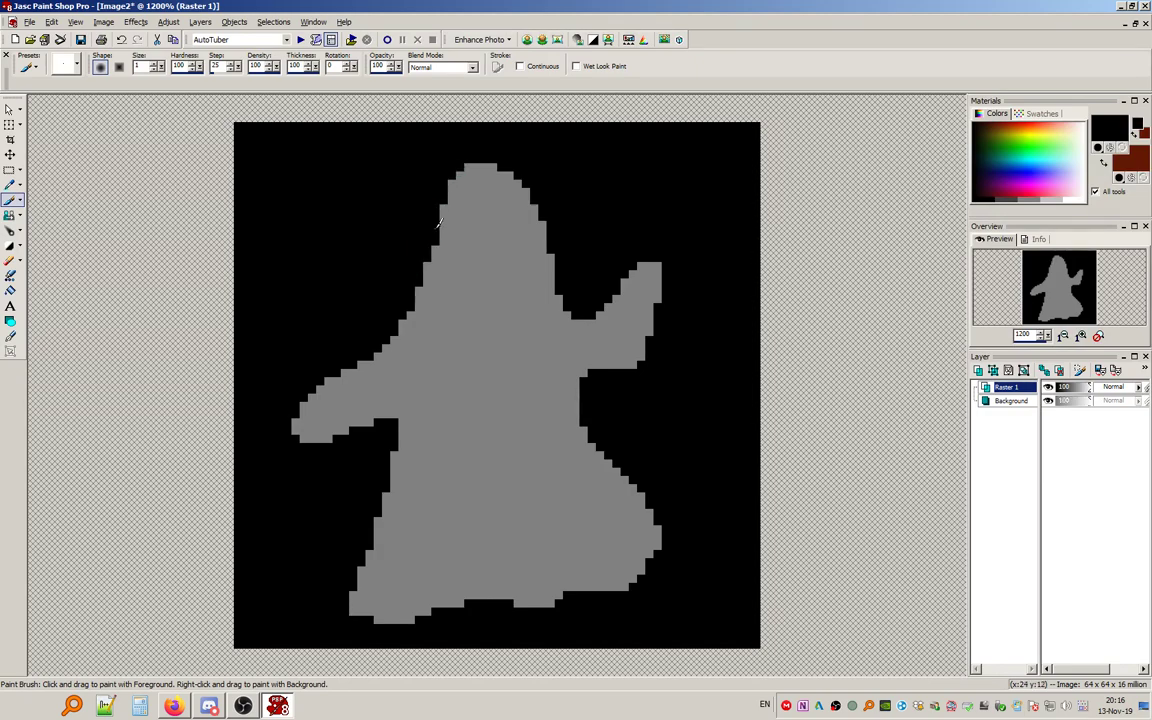
mouse_move(645, 357)
mouse_down()
mouse_move(608, 381)
mouse_move(657, 299)
mouse_up()
click(657, 266)
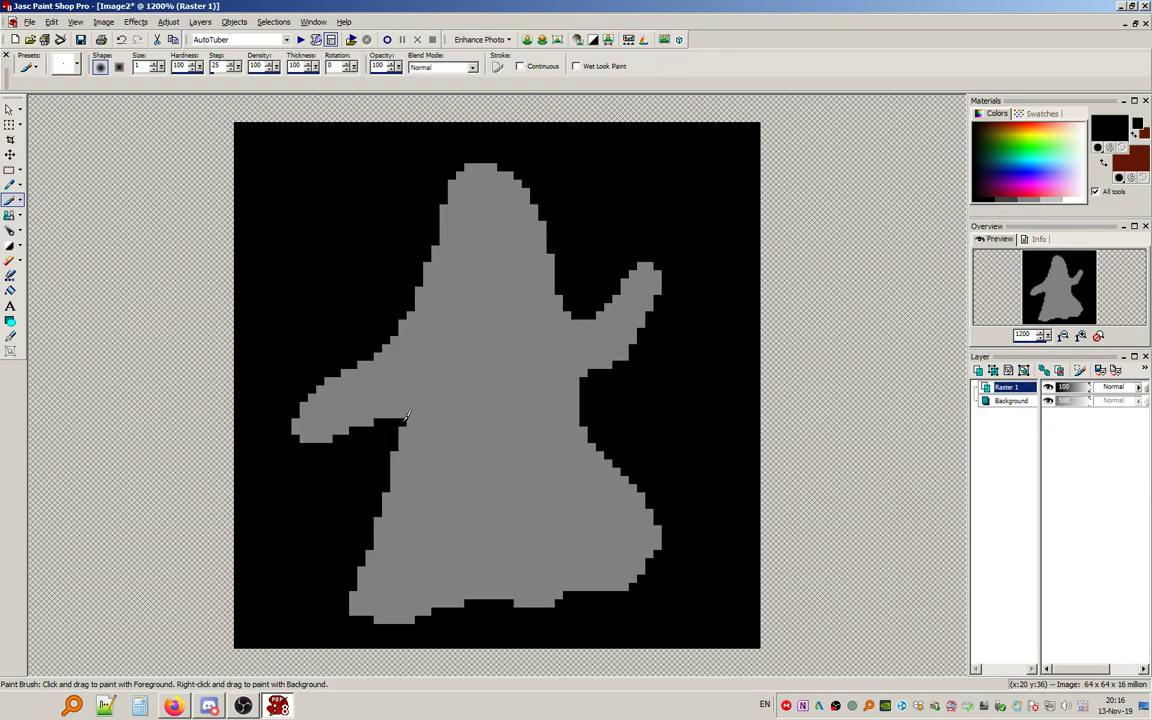
Narrow the left edge of the robe in black from under the arm down to the hem.
mouse_move(406, 419)
mouse_down()
mouse_move(418, 440)
mouse_move(379, 521)
mouse_up()
mouse_move(394, 463)
mouse_down()
mouse_move(411, 430)
mouse_move(402, 461)
mouse_move(411, 429)
mouse_move(378, 560)
mouse_move(345, 627)
mouse_move(369, 543)
mouse_up()
mouse_move(353, 596)
mouse_down()
mouse_move(386, 511)
mouse_move(361, 611)
mouse_move(383, 564)
mouse_move(403, 429)
mouse_up()
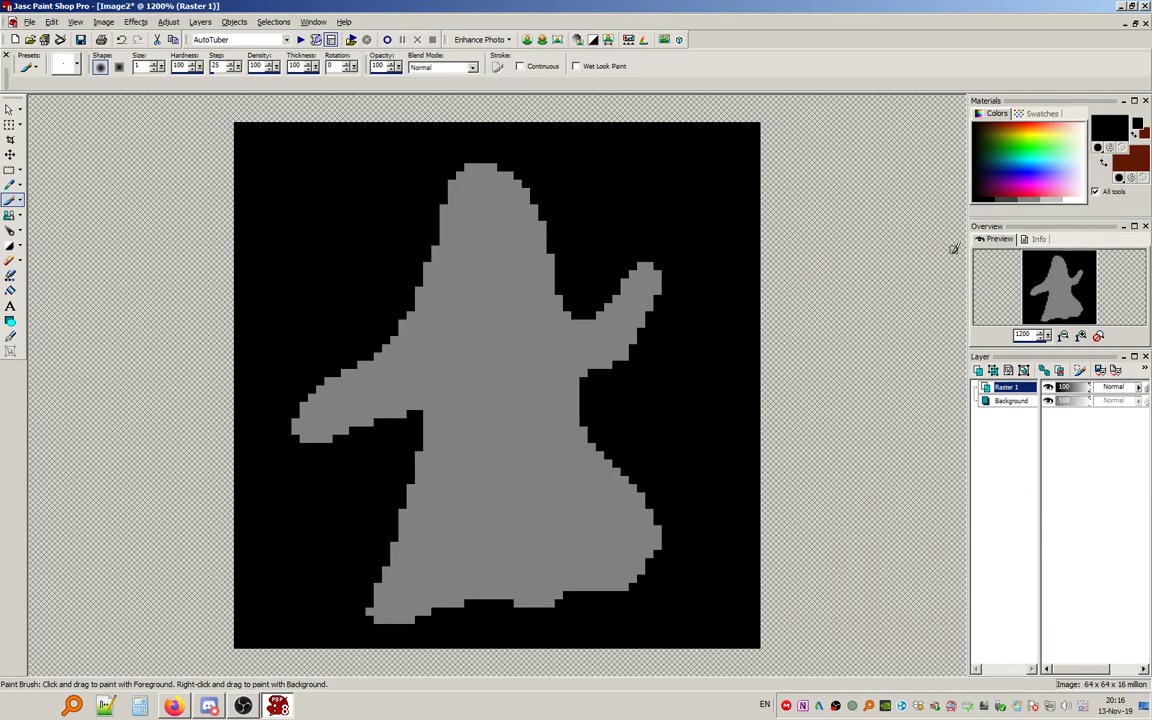
Set the background color to gray and refine the robe's left edge and the hem's left half.
right_click(1027, 200)
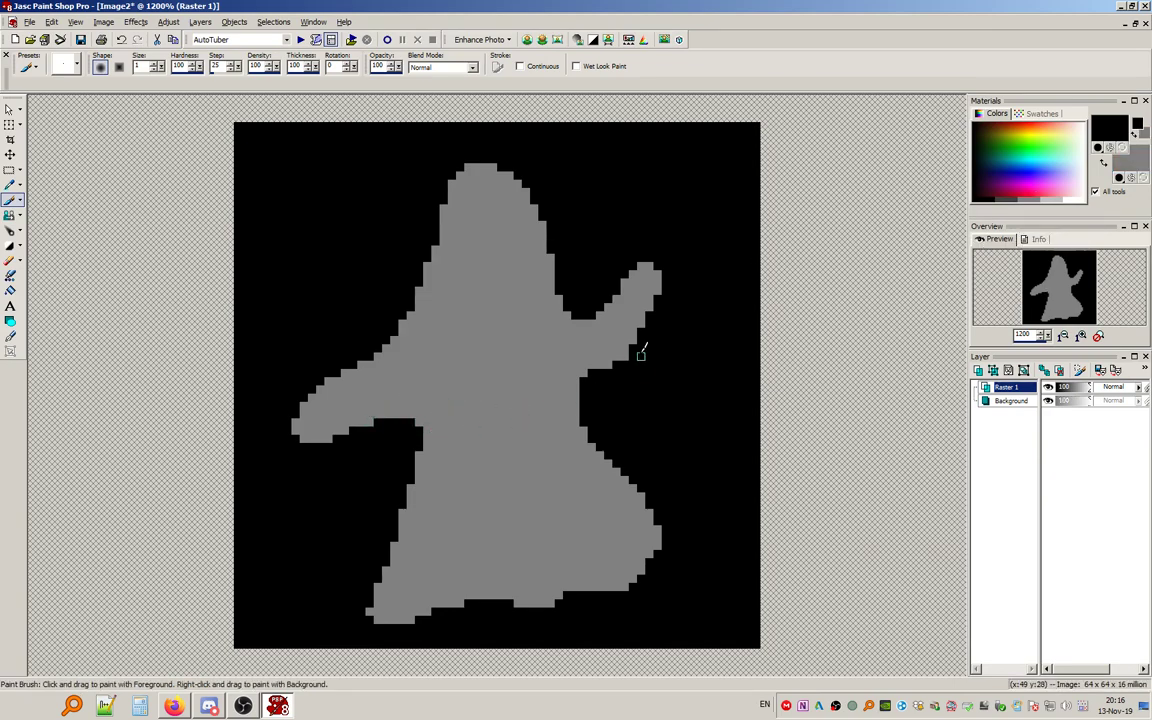
mouse_move(412, 407)
mouse_down()
mouse_move(417, 470)
mouse_move(414, 403)
mouse_move(426, 503)
mouse_move(377, 496)
mouse_move(361, 628)
mouse_move(378, 585)
mouse_up()
mouse_move(391, 514)
mouse_down()
mouse_move(370, 627)
mouse_move(378, 603)
mouse_move(378, 628)
mouse_move(443, 635)
mouse_move(382, 611)
mouse_up()
mouse_move(455, 595)
mouse_down()
mouse_move(517, 584)
mouse_move(467, 598)
mouse_up()
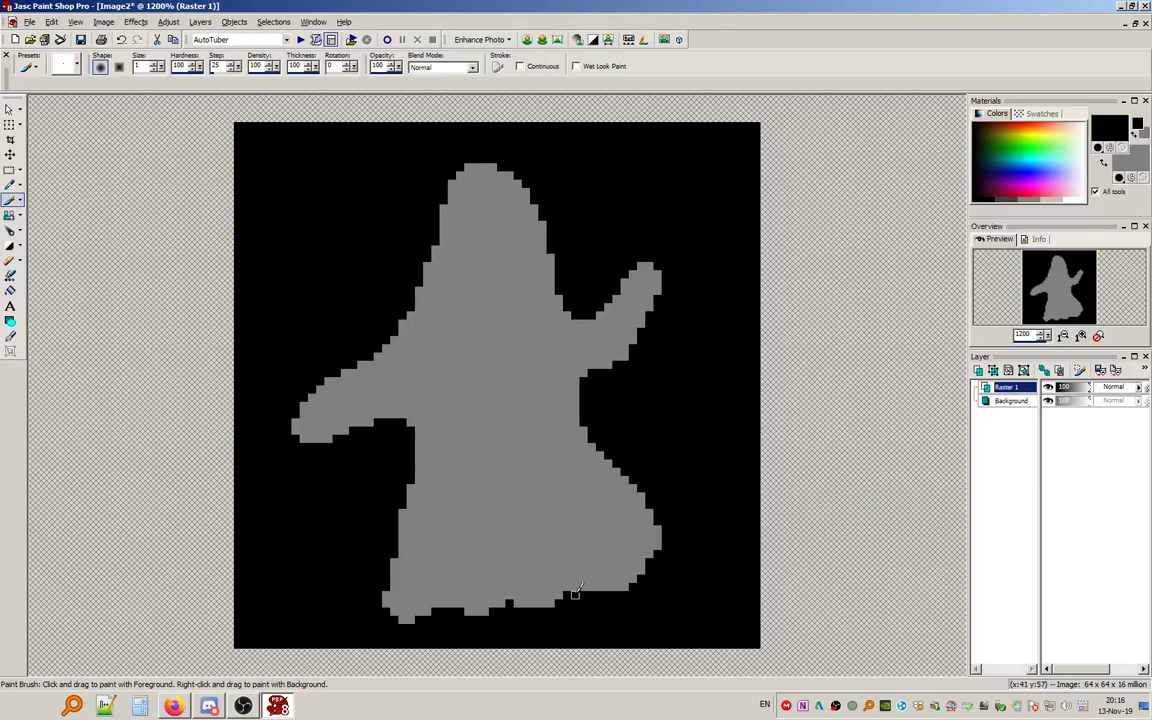
Reshape the right half of the hem into a wavy edge and curve the robe's right edge inward below the arm.
mouse_move(534, 603)
mouse_down()
mouse_move(509, 603)
mouse_move(592, 595)
mouse_up()
click(542, 603)
right_click(559, 603)
right_click(567, 603)
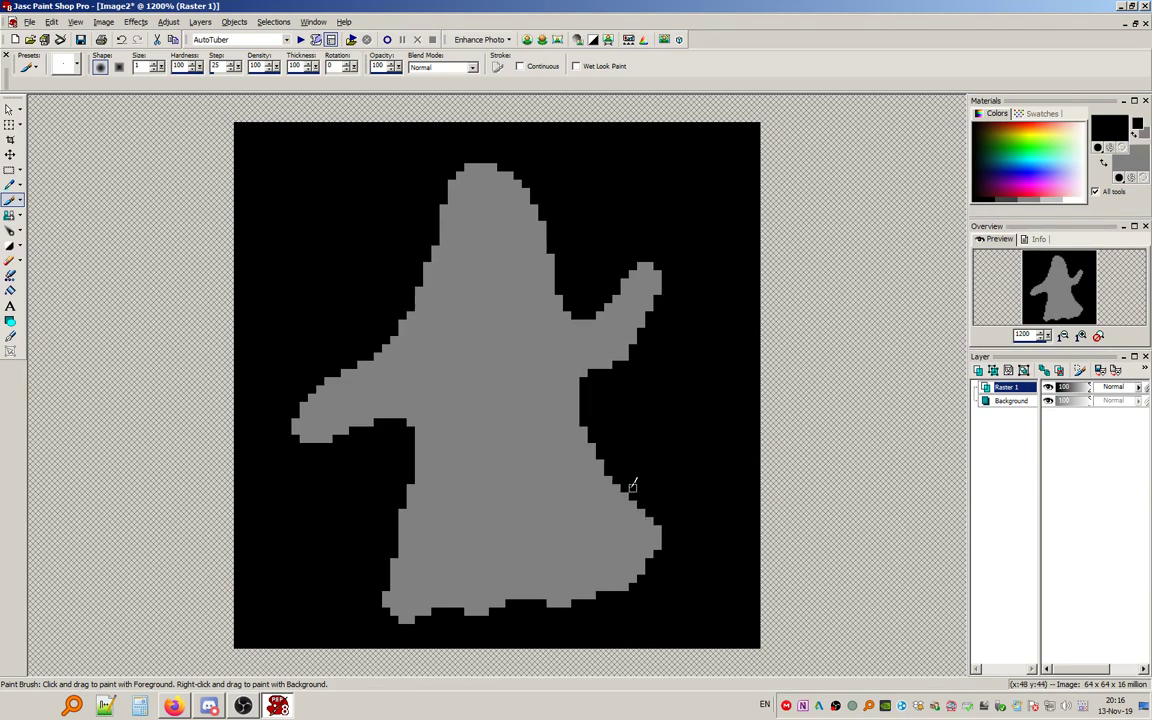
drag(567, 371, 614, 490)
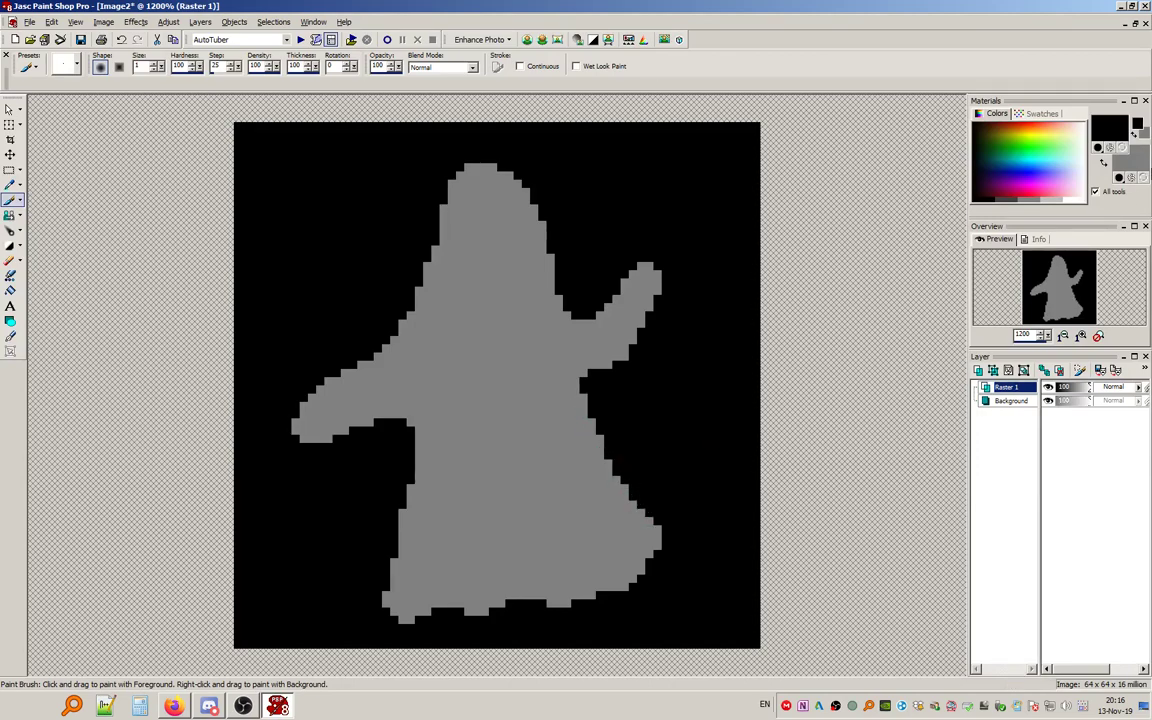
Swap the foreground and background colors, then slope the left arm's upper edge down to the hand and smooth the shoulder.
click(1104, 161)
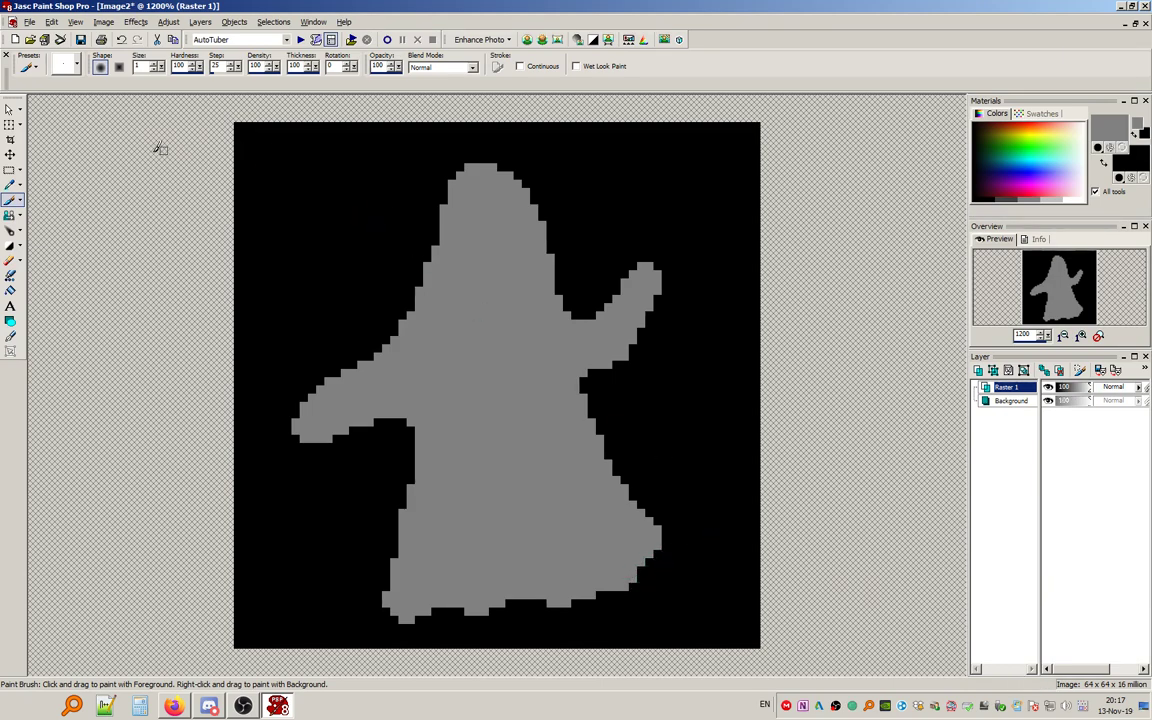
mouse_move(353, 357)
mouse_down()
mouse_move(305, 403)
mouse_move(276, 459)
mouse_up()
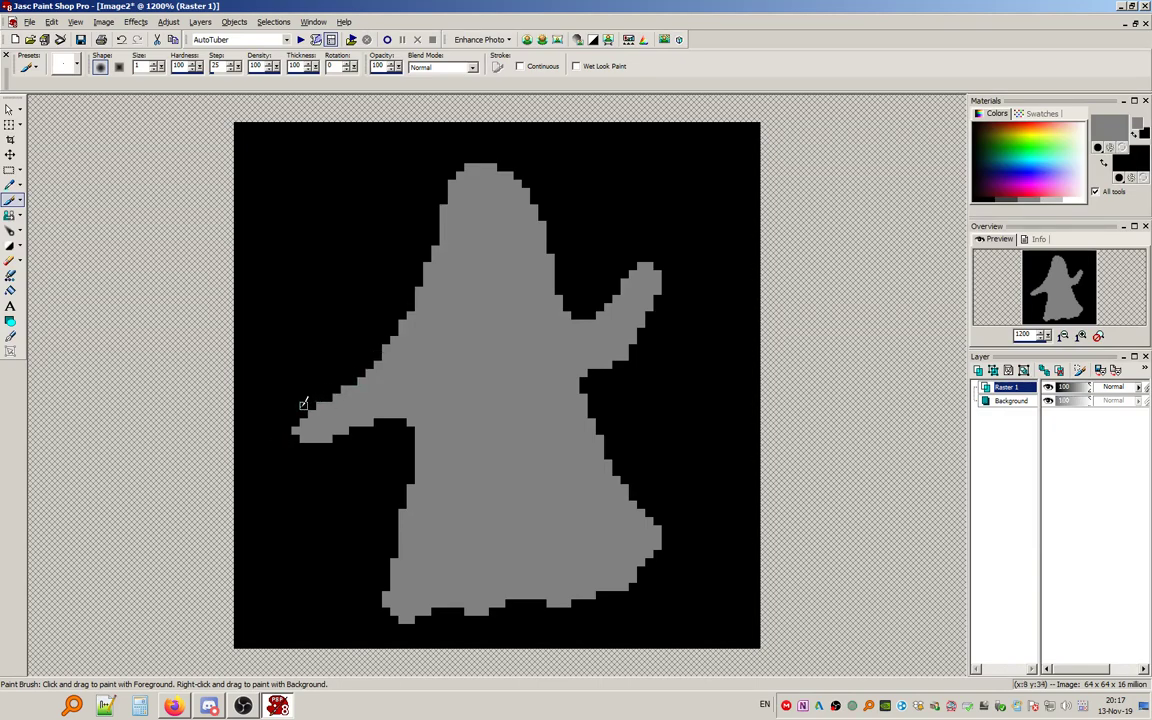
drag(419, 274, 410, 314)
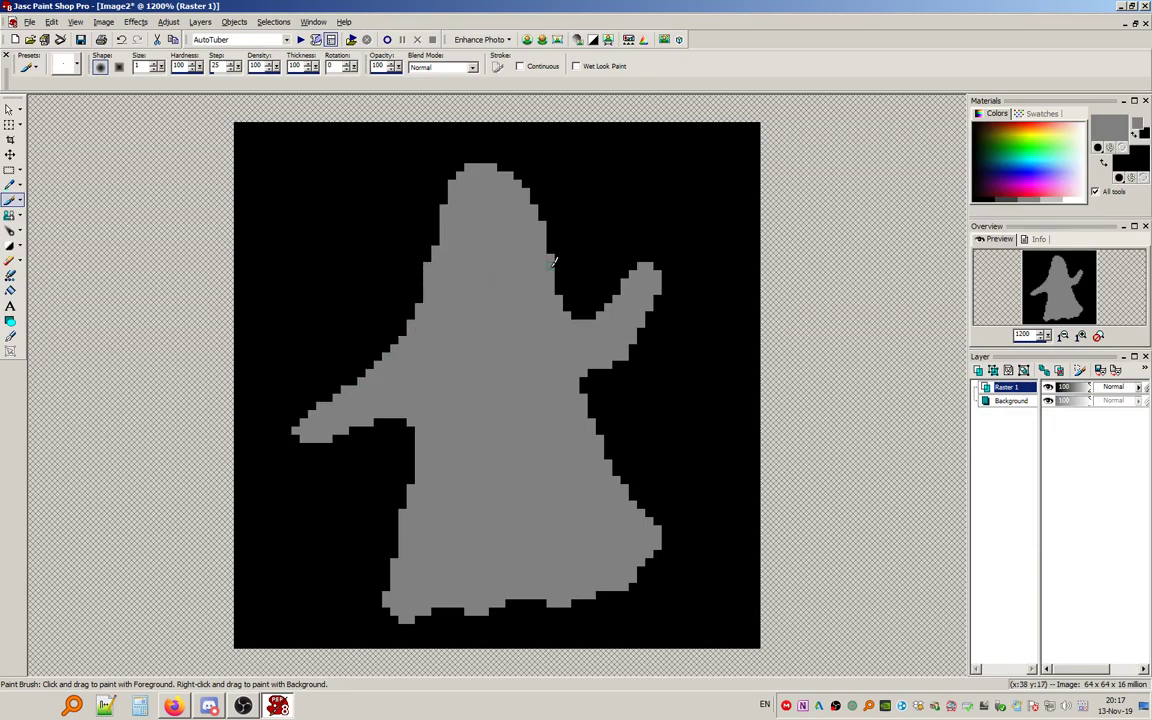
Fill the corner beneath the raised right arm in gray to smooth its transition into the robe.
drag(592, 373, 583, 391)
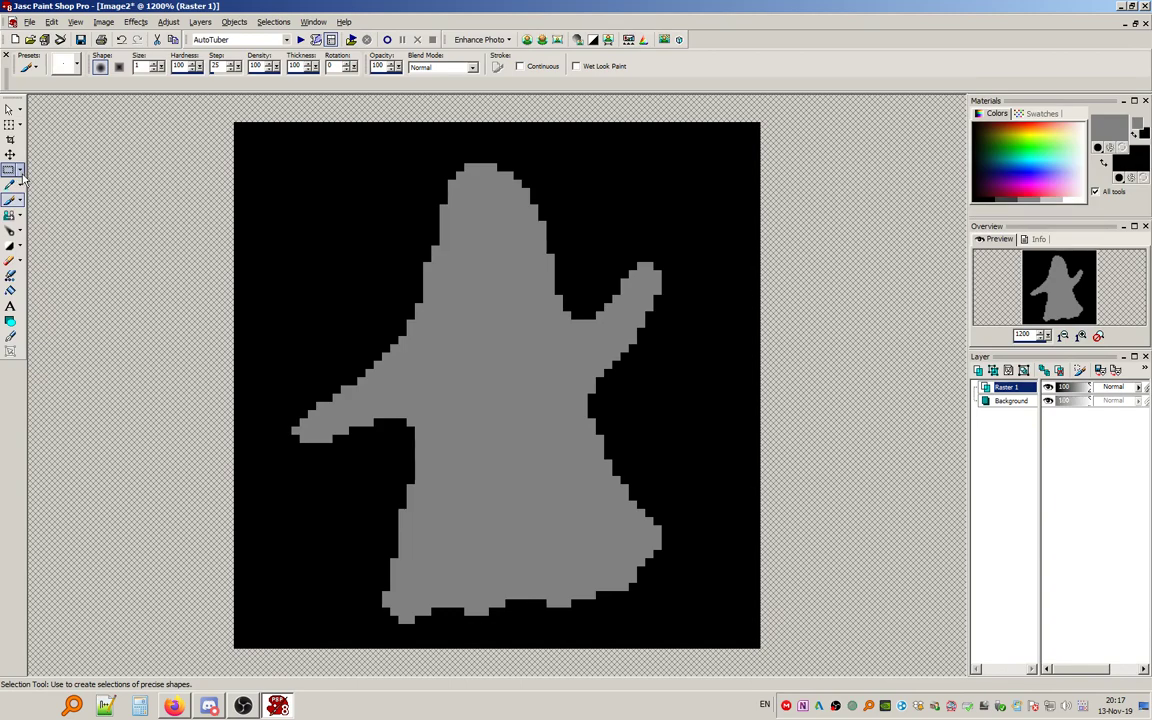
click(12, 250)
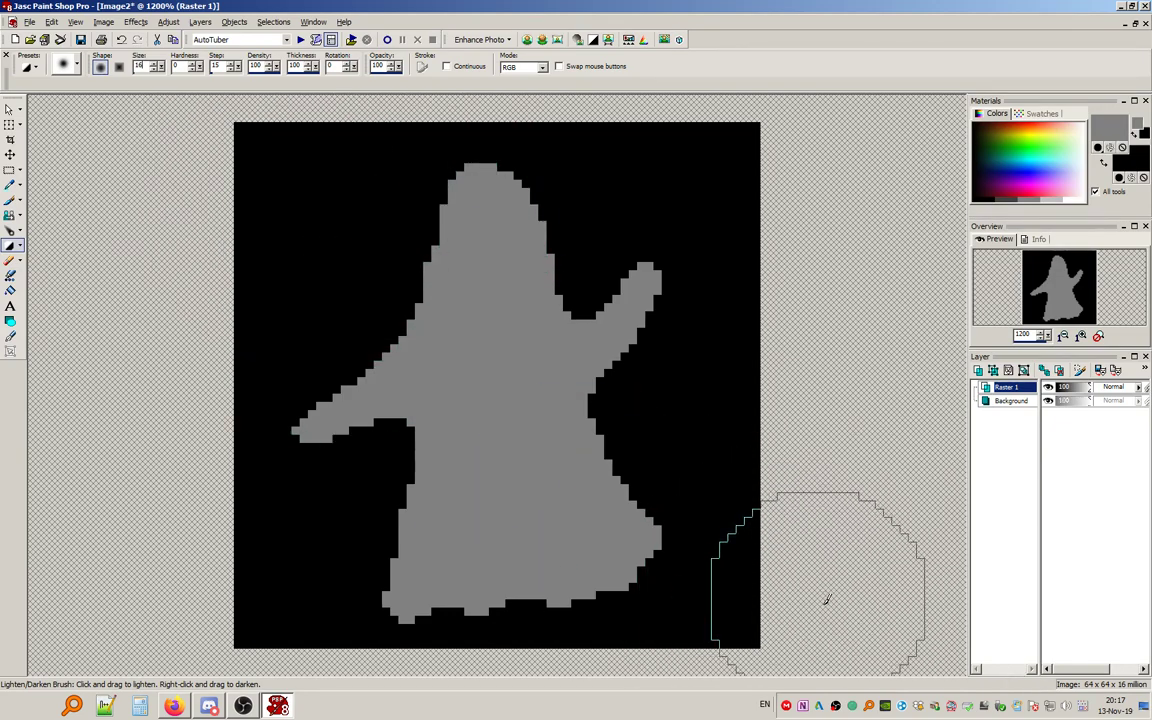
mouse_move(481, 185)
mouse_down()
mouse_move(463, 229)
mouse_move(464, 284)
mouse_move(481, 245)
mouse_up()
click(51, 21)
click(68, 37)
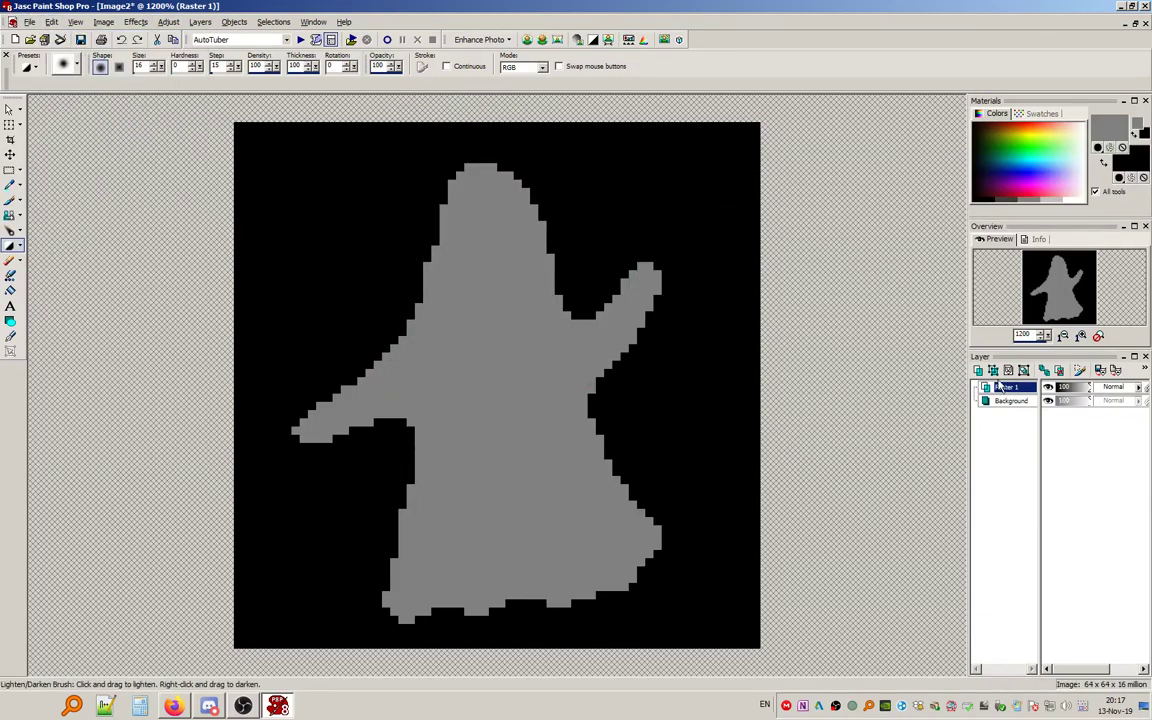
Merge the Raster 1 silhouette layer down into the Background layer.
mouse_move(1010, 398)
right_click(1024, 398)
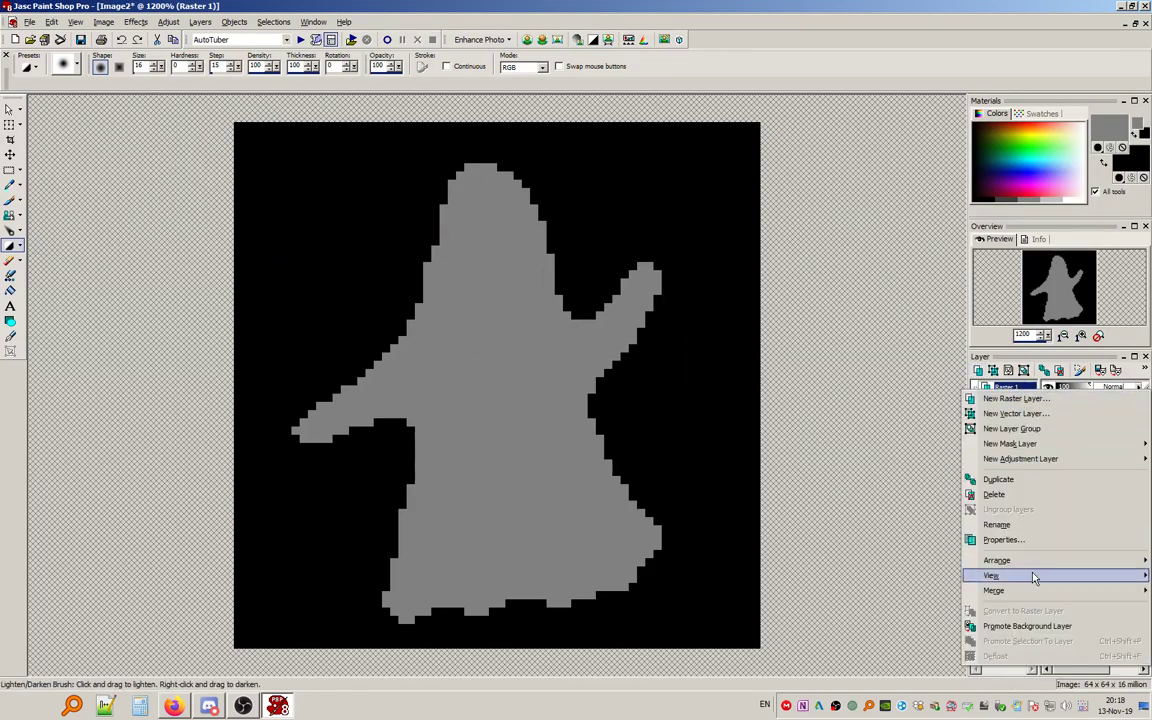
click(921, 536)
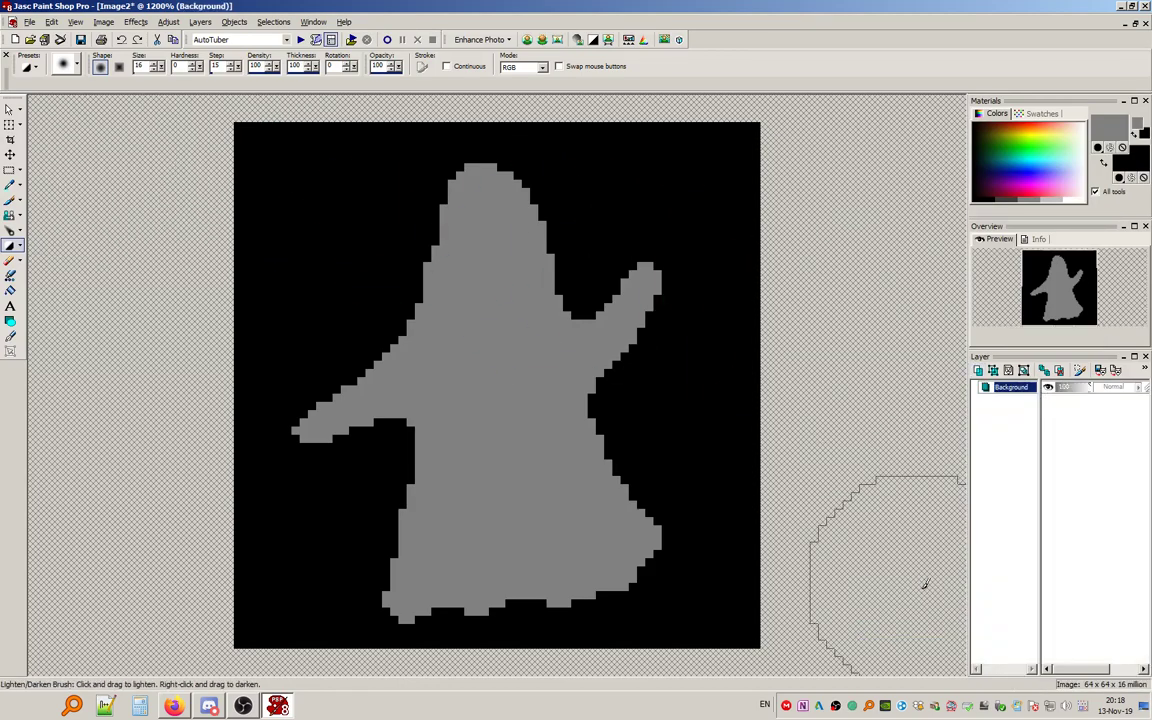
Select the gray silhouette with the Magic Wand and promote the selection to its own layer.
click(20, 170)
click(62, 203)
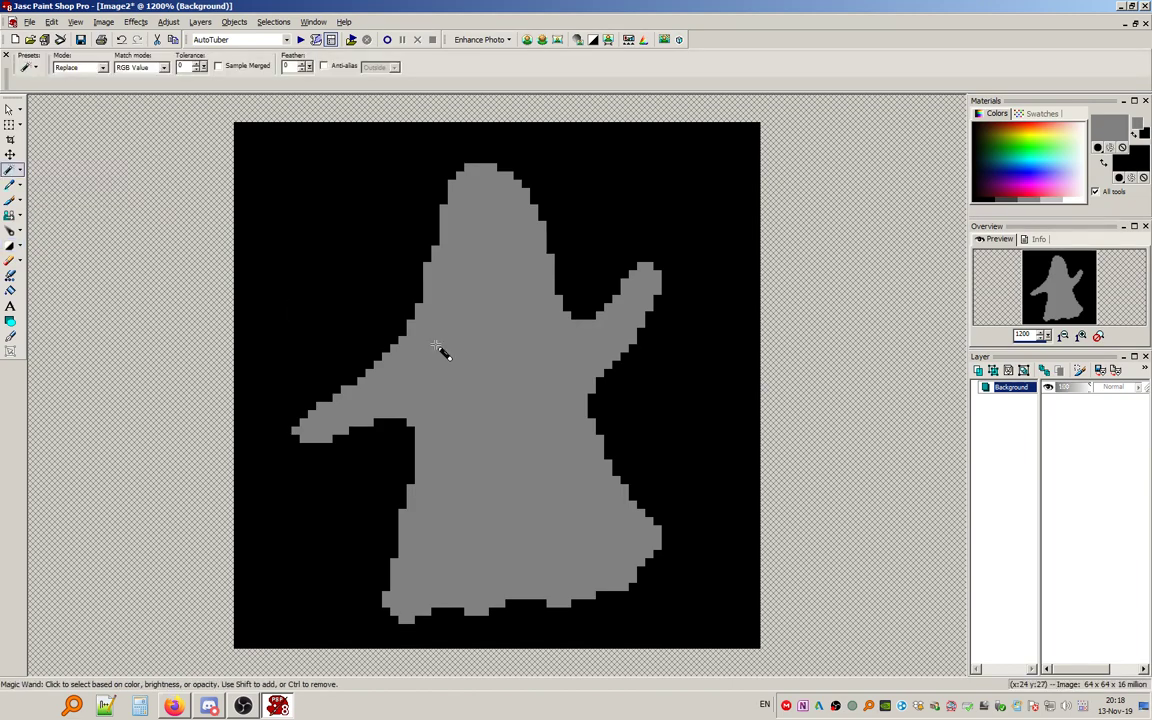
click(477, 313)
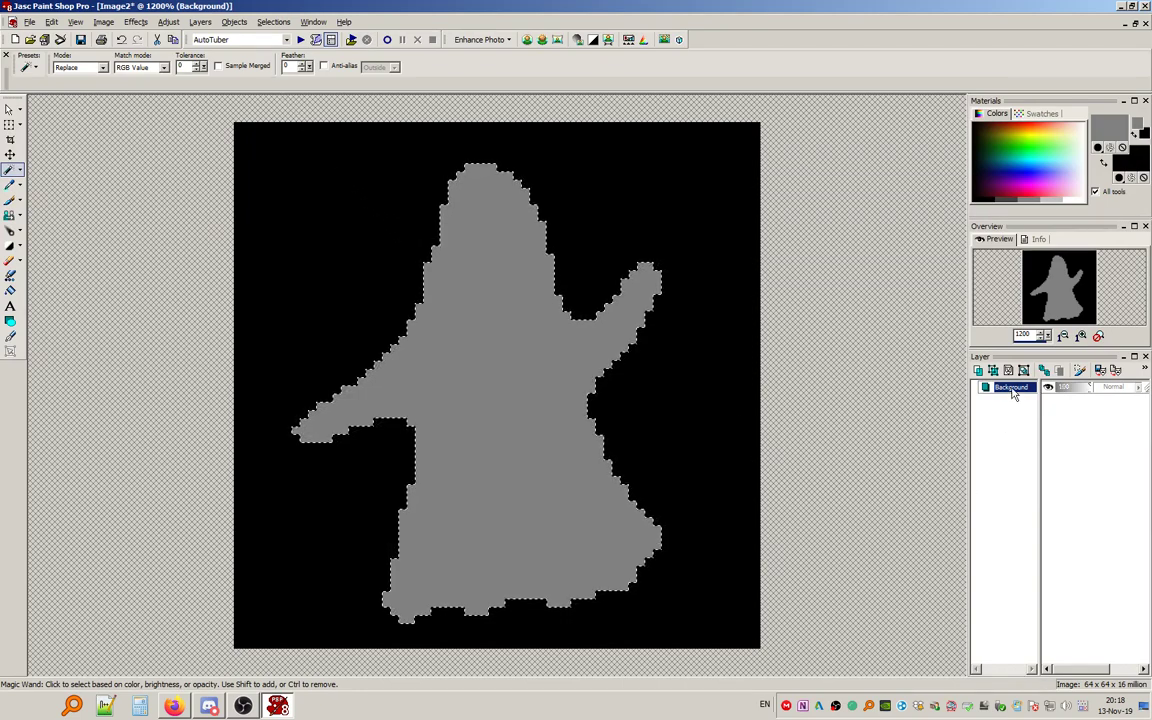
mouse_move(1013, 394)
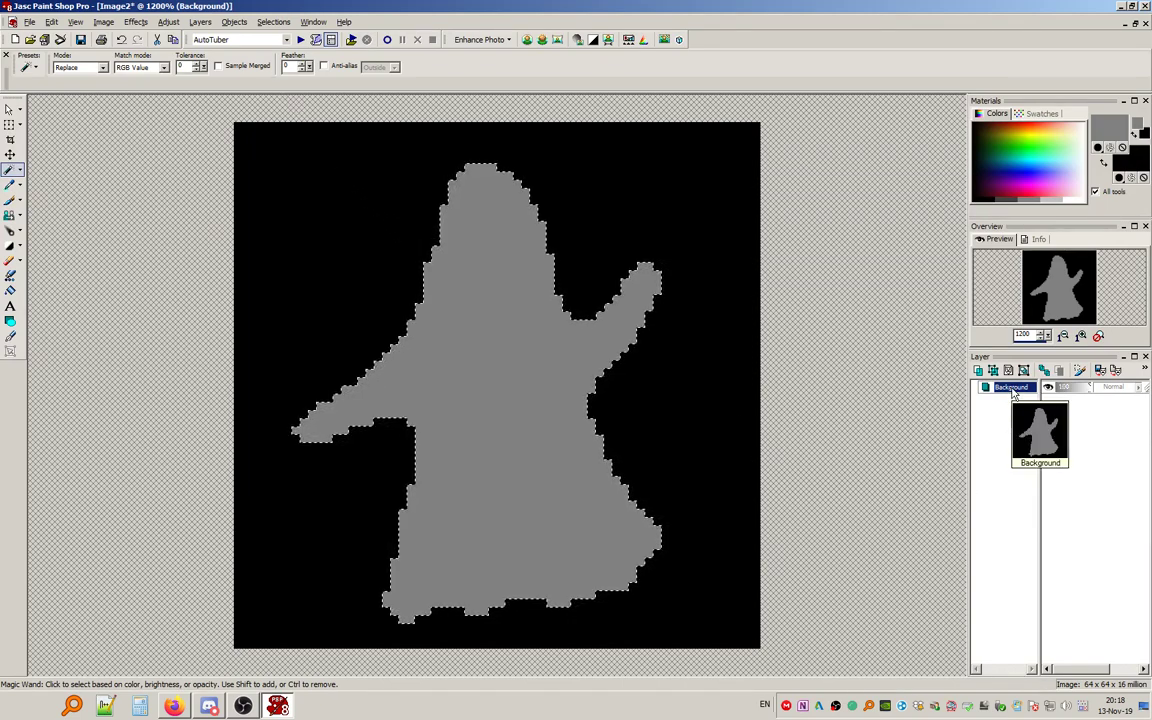
right_click(1013, 393)
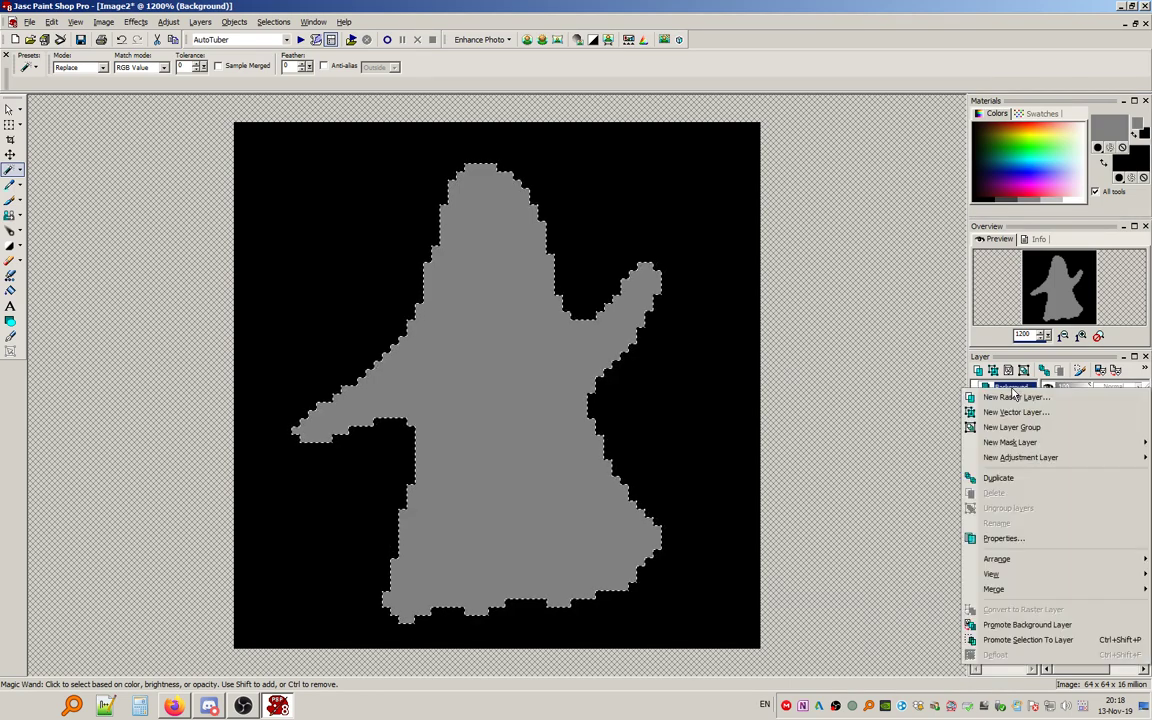
click(1040, 640)
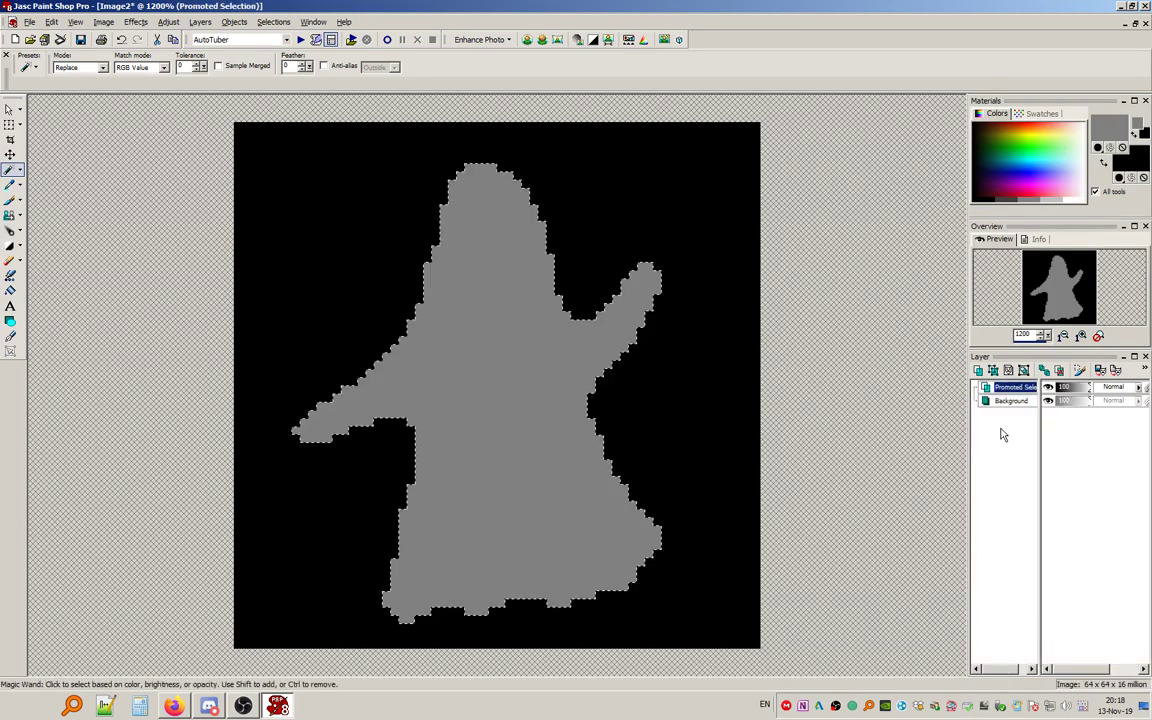
mouse_move(1017, 390)
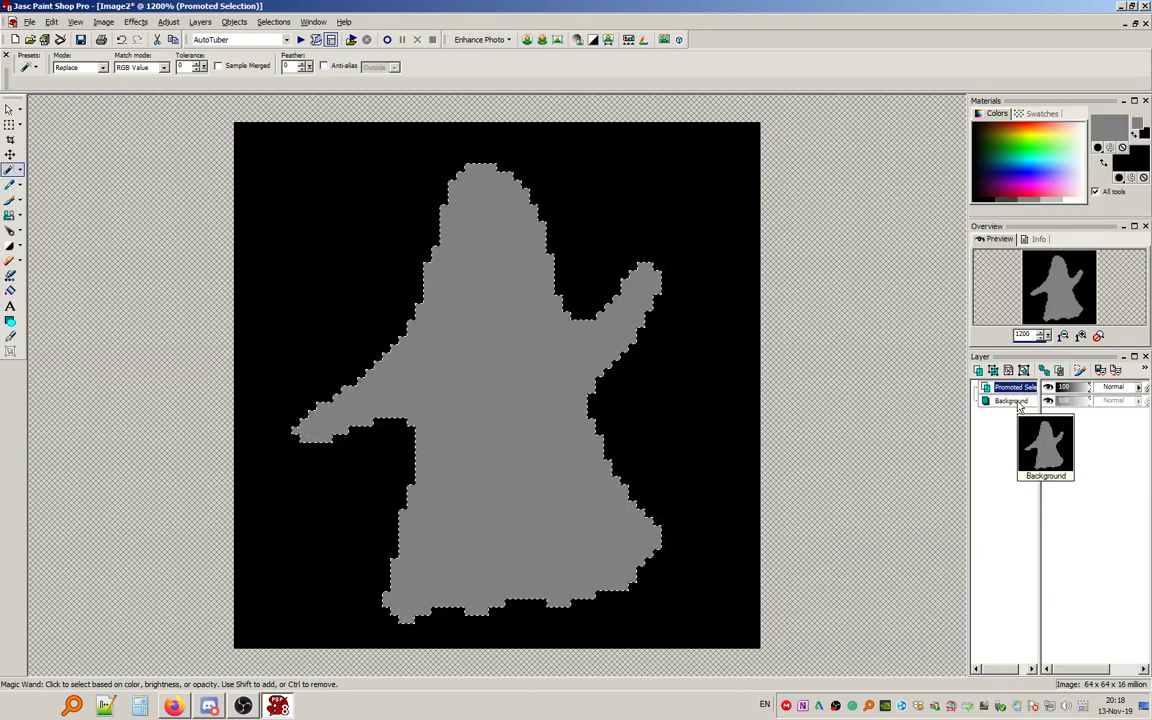
click(1012, 401)
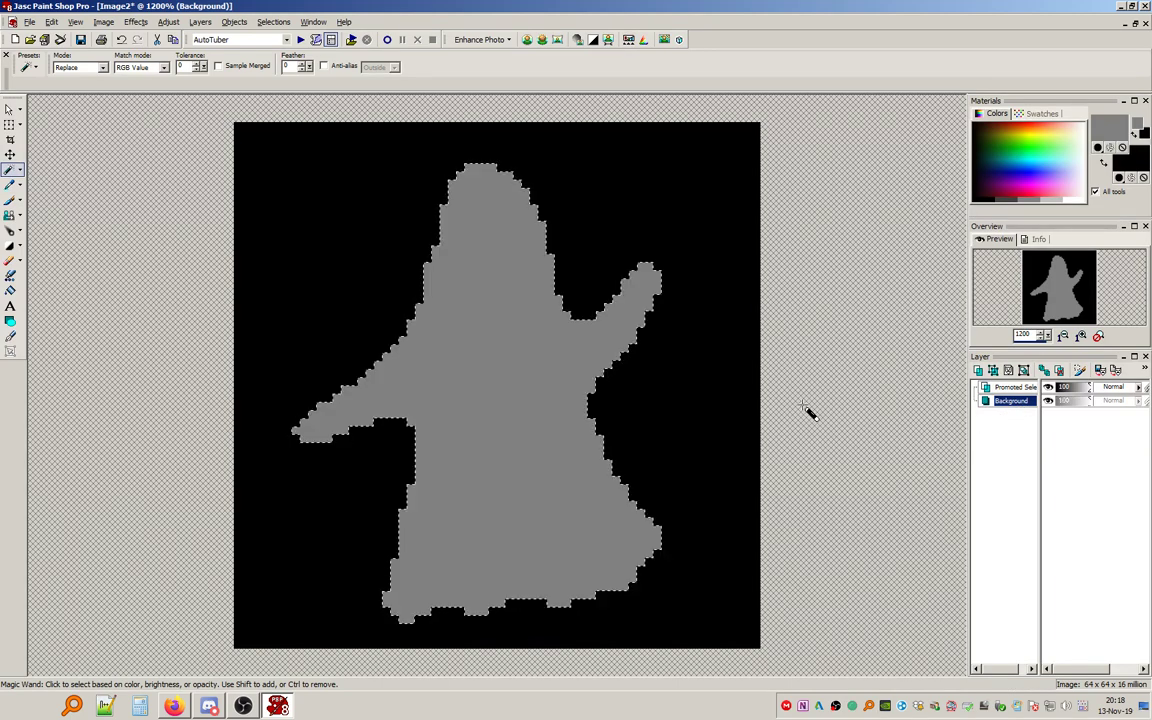
mouse_move(1018, 413)
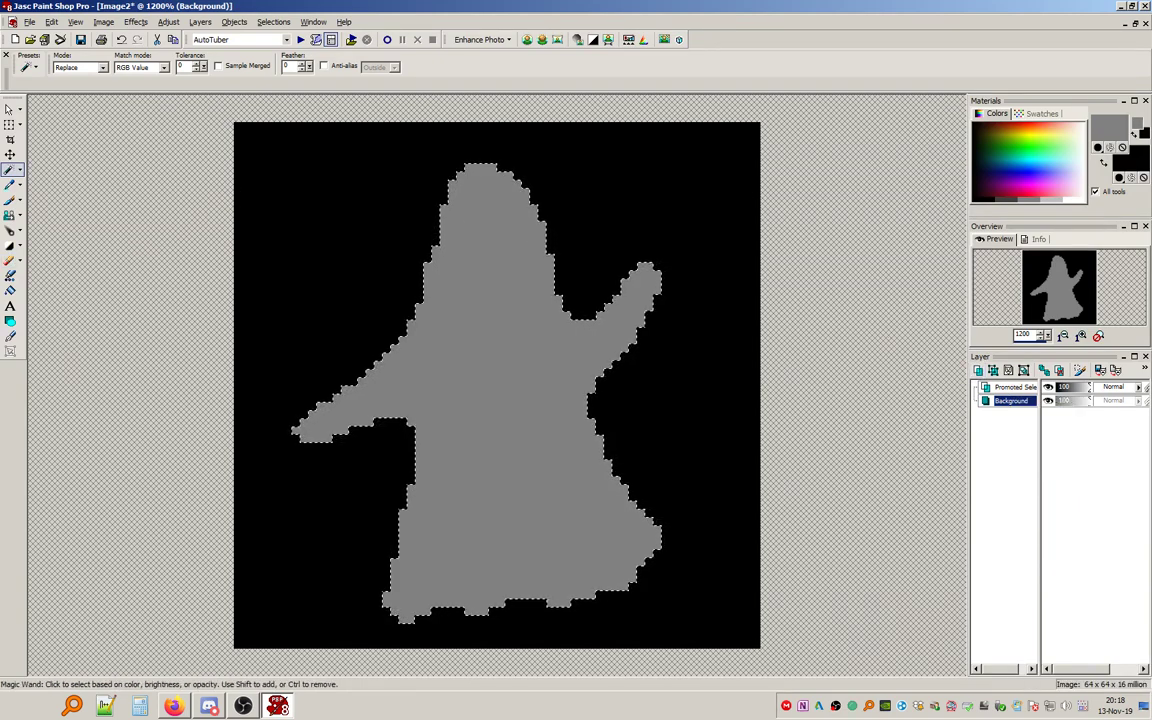
click(10, 245)
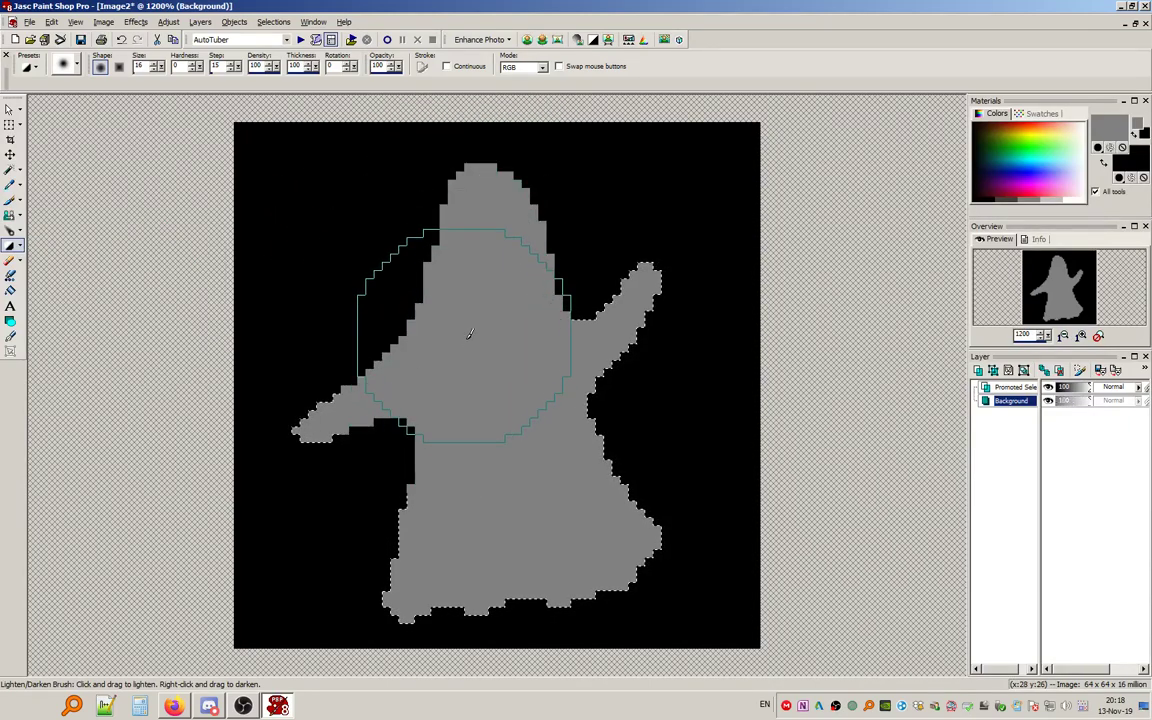
click(51, 22)
click(64, 38)
click(52, 23)
click(76, 38)
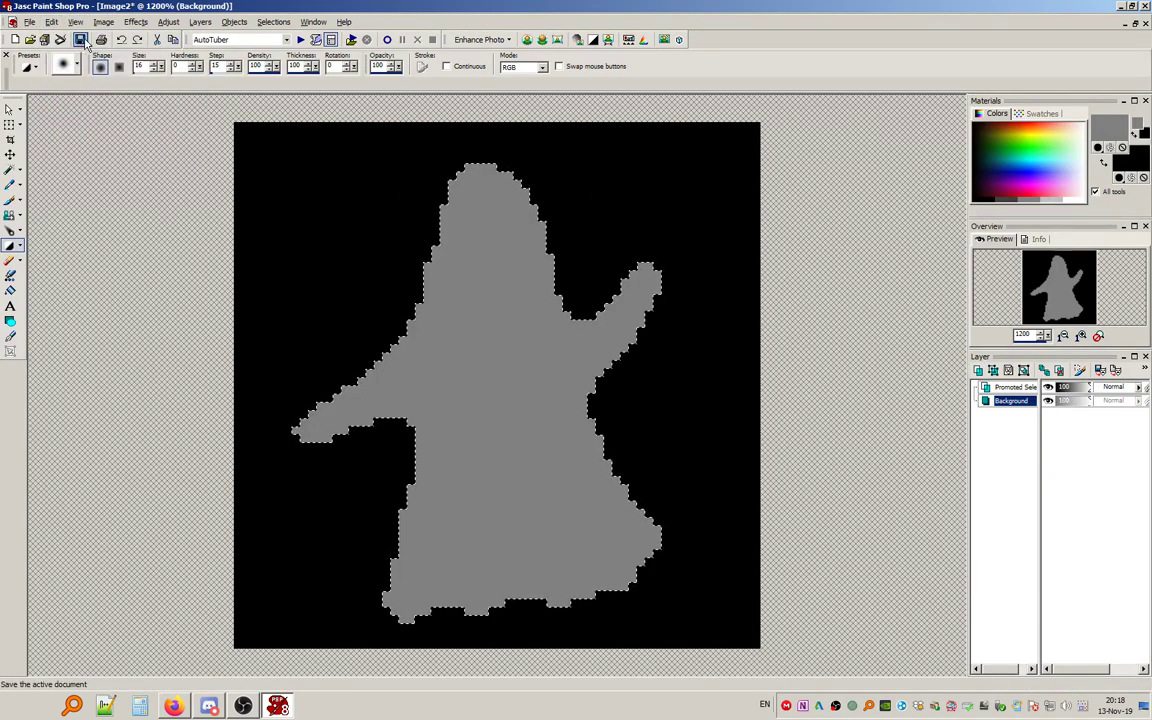
On the promoted silhouette layer, lighten the head and the middle of the robe with a size 16 Lighten/Darken brush.
click(1032, 389)
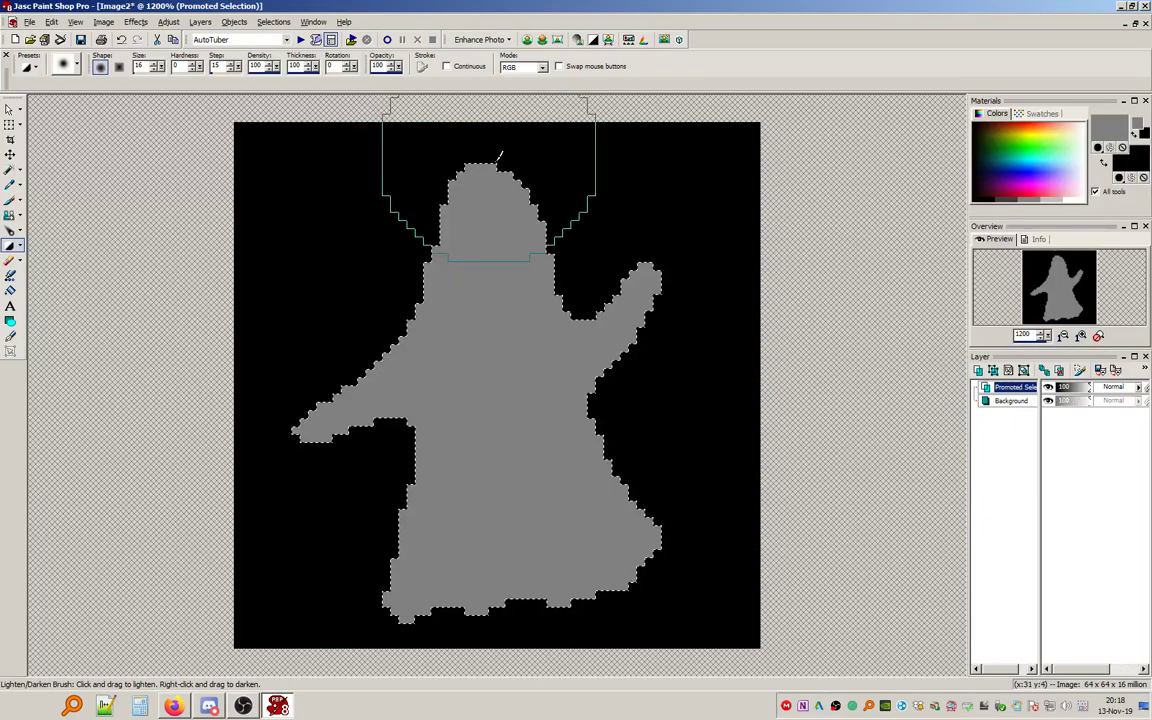
mouse_move(482, 198)
mouse_down()
mouse_move(440, 260)
mouse_move(462, 366)
mouse_up()
mouse_move(463, 478)
mouse_down()
mouse_move(437, 621)
mouse_move(417, 482)
mouse_move(453, 379)
mouse_move(599, 514)
mouse_move(537, 407)
mouse_move(492, 222)
mouse_move(506, 204)
mouse_move(494, 253)
mouse_up()
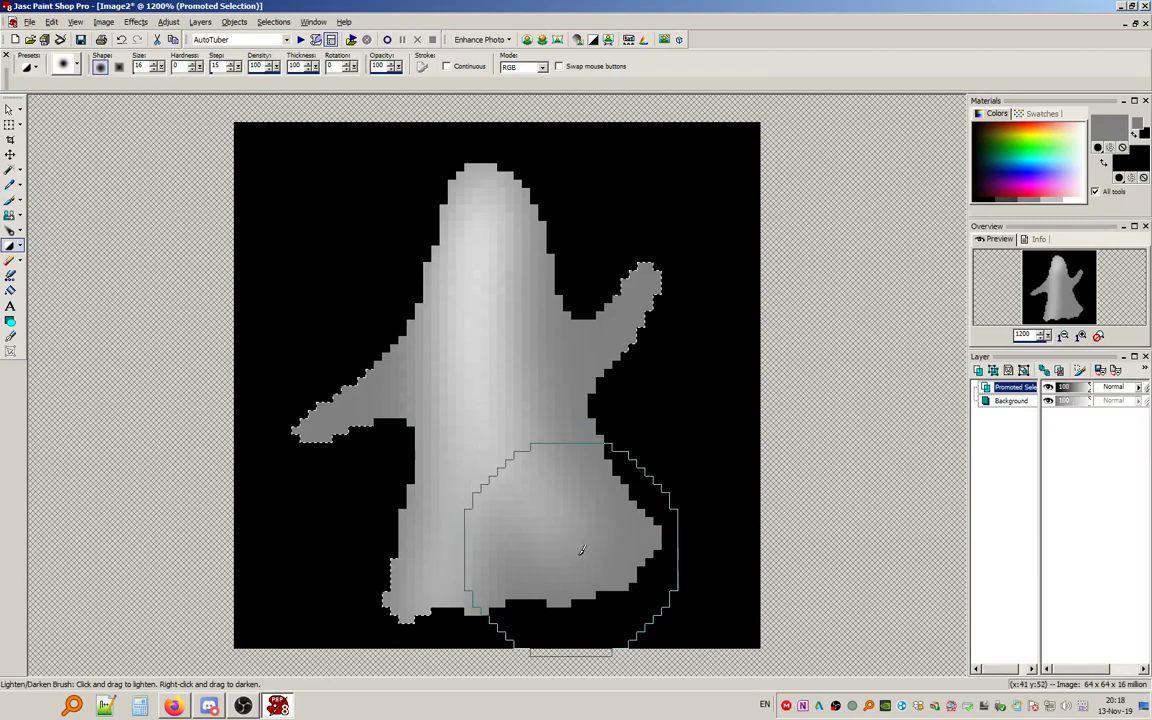
Set the Lighten/Darken brush size to 8 and lighten both arms and the right shoulder.
text(8)
drag(387, 397, 302, 434)
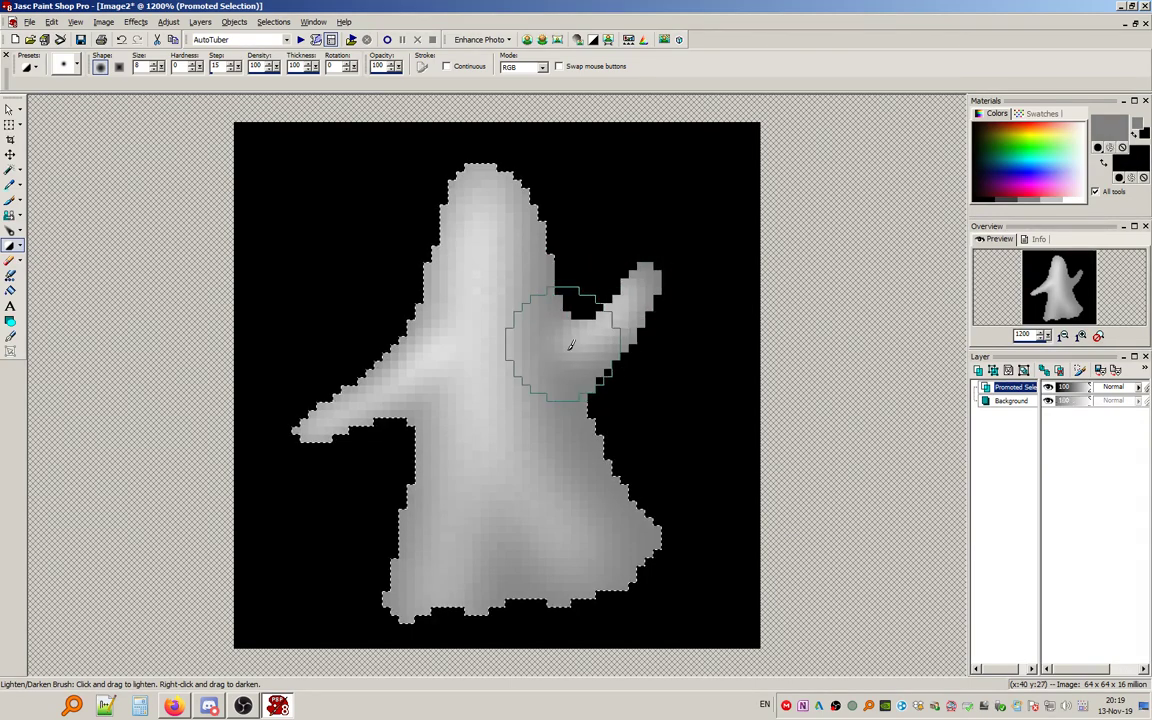
drag(546, 293, 546, 258)
Darken the undersides of both arms and the robe's right edge, and shade dark vertical folds into the skirt.
mouse_move(673, 310)
mouse_down()
mouse_move(621, 385)
mouse_move(662, 302)
mouse_move(637, 369)
mouse_move(710, 269)
mouse_move(703, 261)
mouse_move(628, 369)
mouse_move(670, 294)
mouse_move(629, 376)
mouse_up()
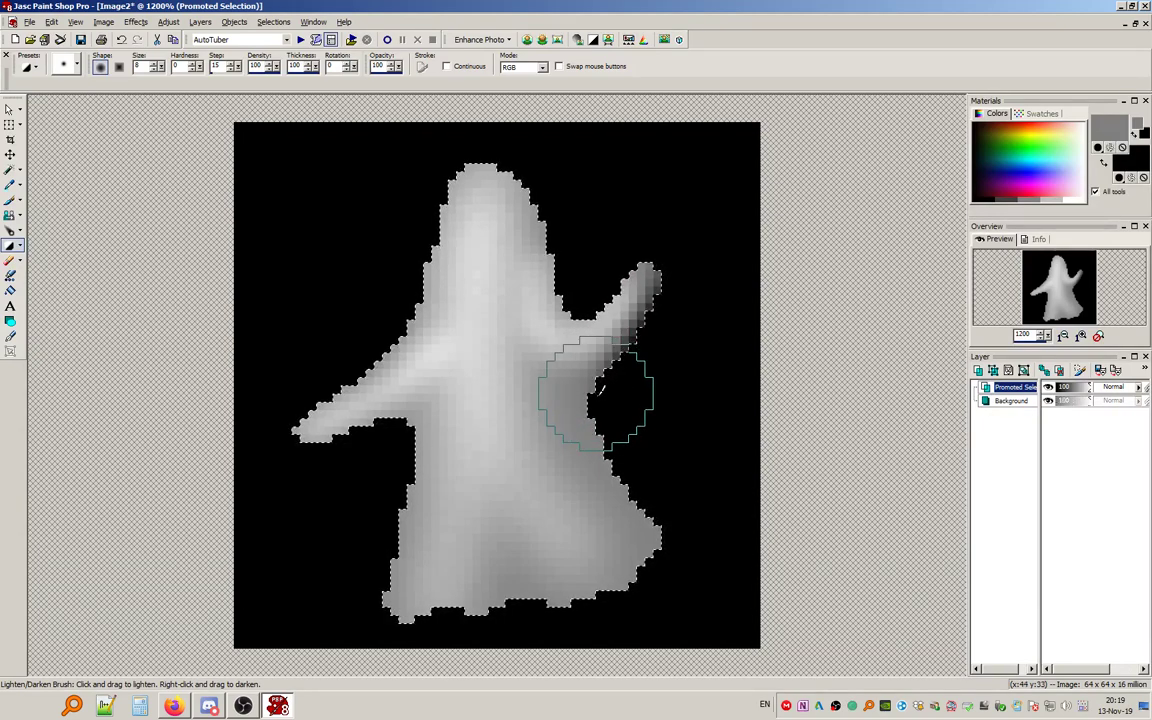
mouse_move(607, 449)
mouse_down()
mouse_move(675, 548)
mouse_move(627, 434)
mouse_move(547, 449)
mouse_up()
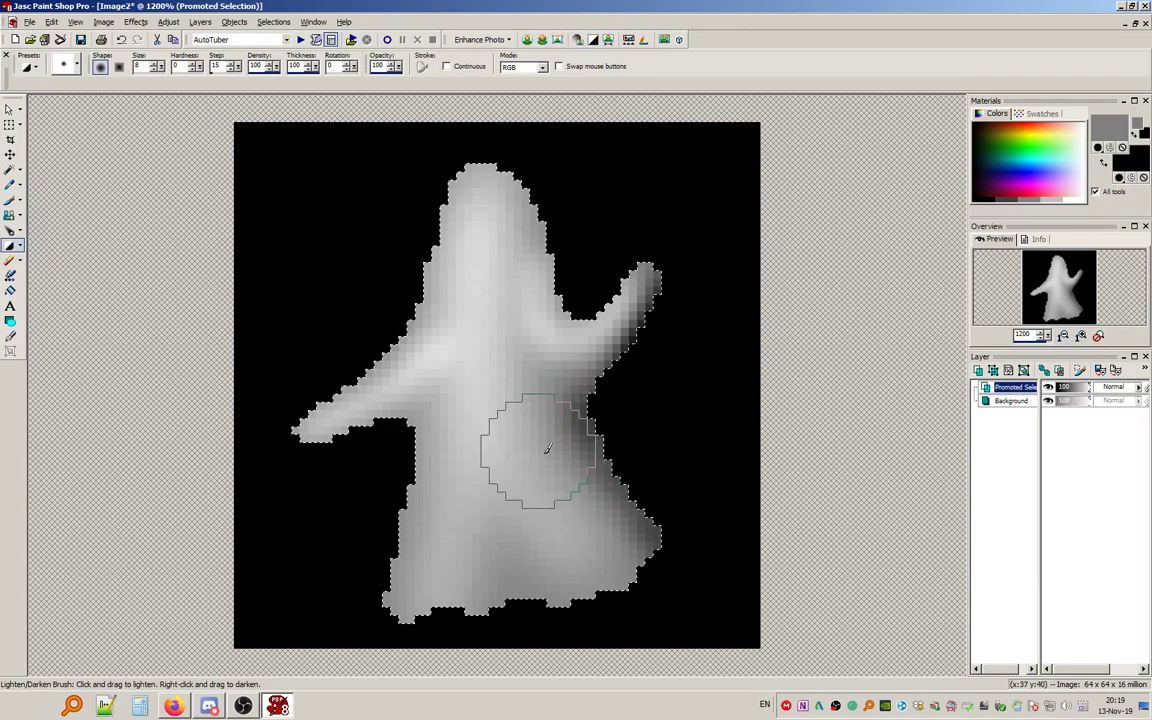
drag(502, 595, 552, 619)
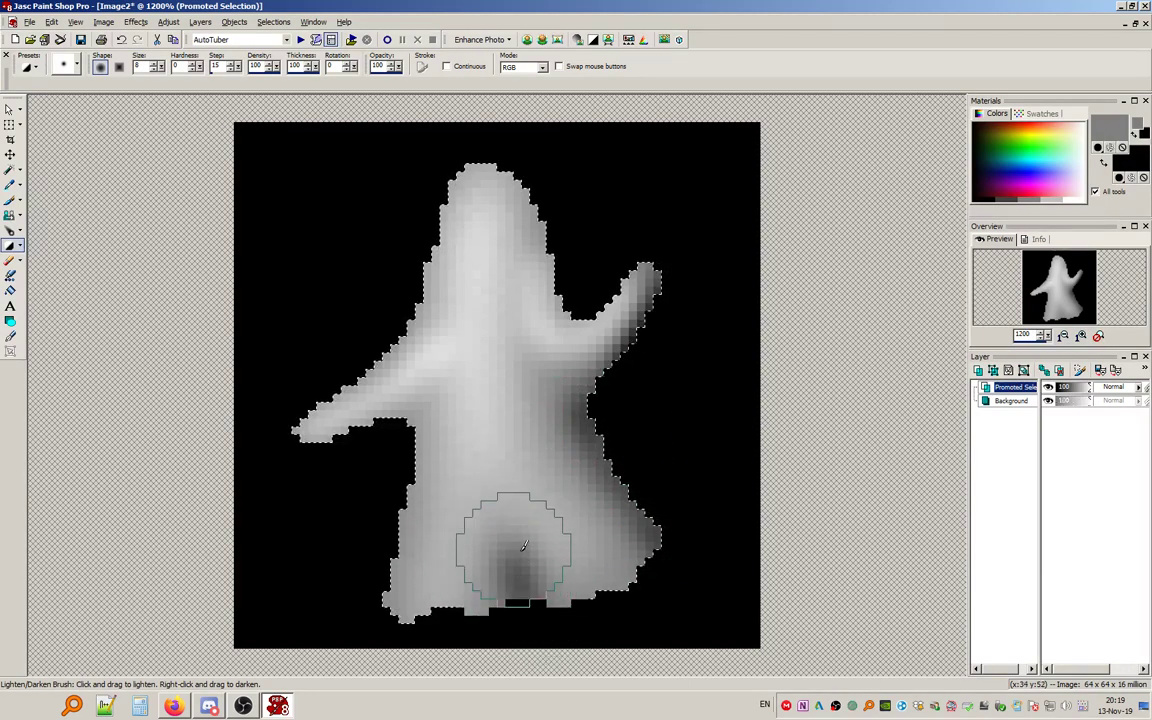
mouse_move(665, 580)
mouse_down()
mouse_move(605, 515)
mouse_move(589, 560)
mouse_move(568, 522)
mouse_move(618, 625)
mouse_move(497, 584)
mouse_move(452, 622)
mouse_up()
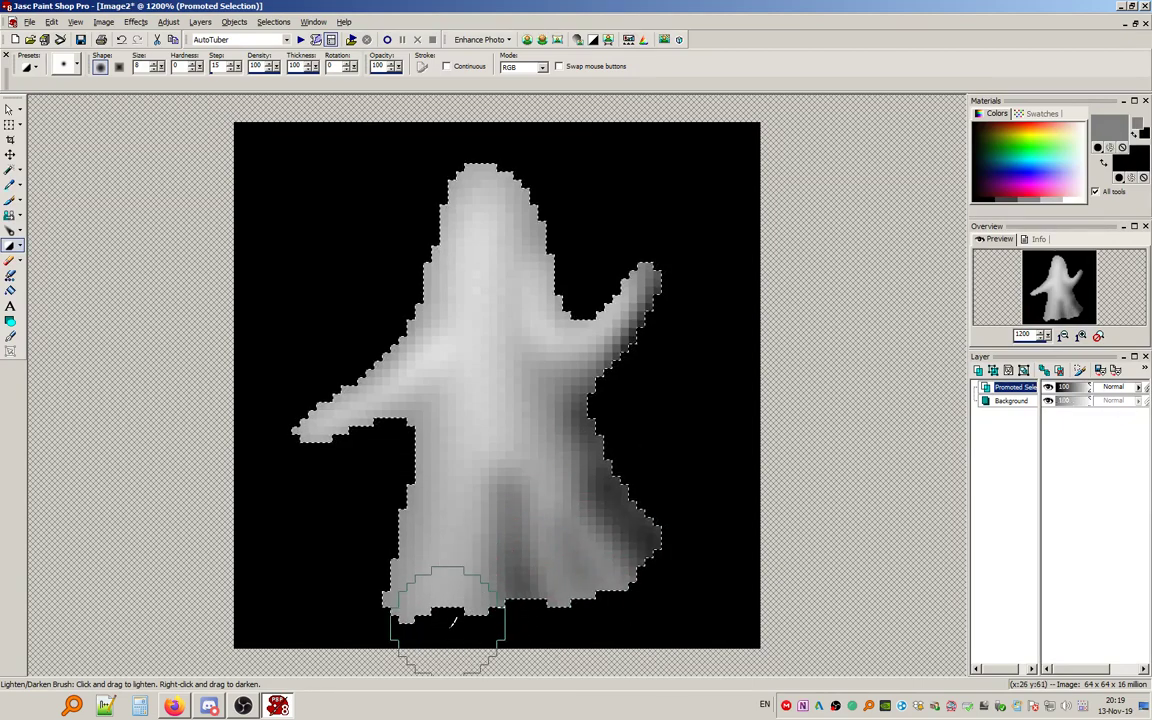
drag(458, 484, 458, 442)
drag(296, 478, 387, 406)
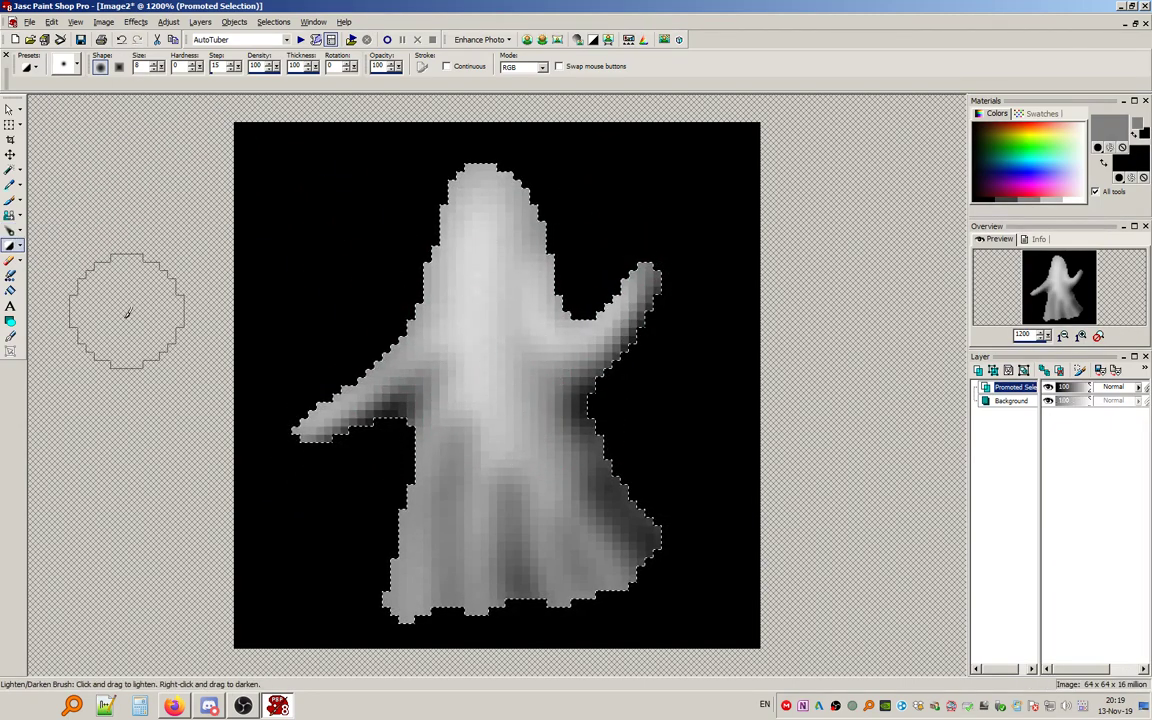
Set the Lighten/Darken brush size to 4 and sharpen the light ridges between the skirt folds.
double_click(136, 67)
text(4)
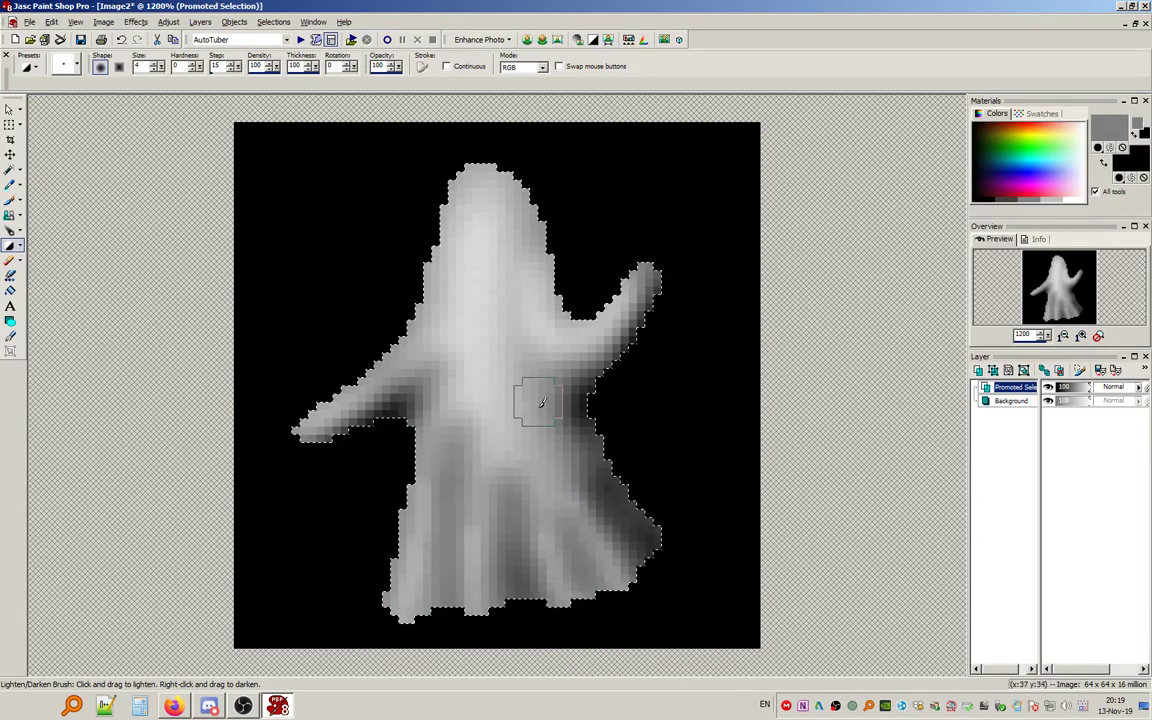
Smudge the shading along the arms, chest and robe folds using the Push brush at size 4 and opacity 44.
click(8, 232)
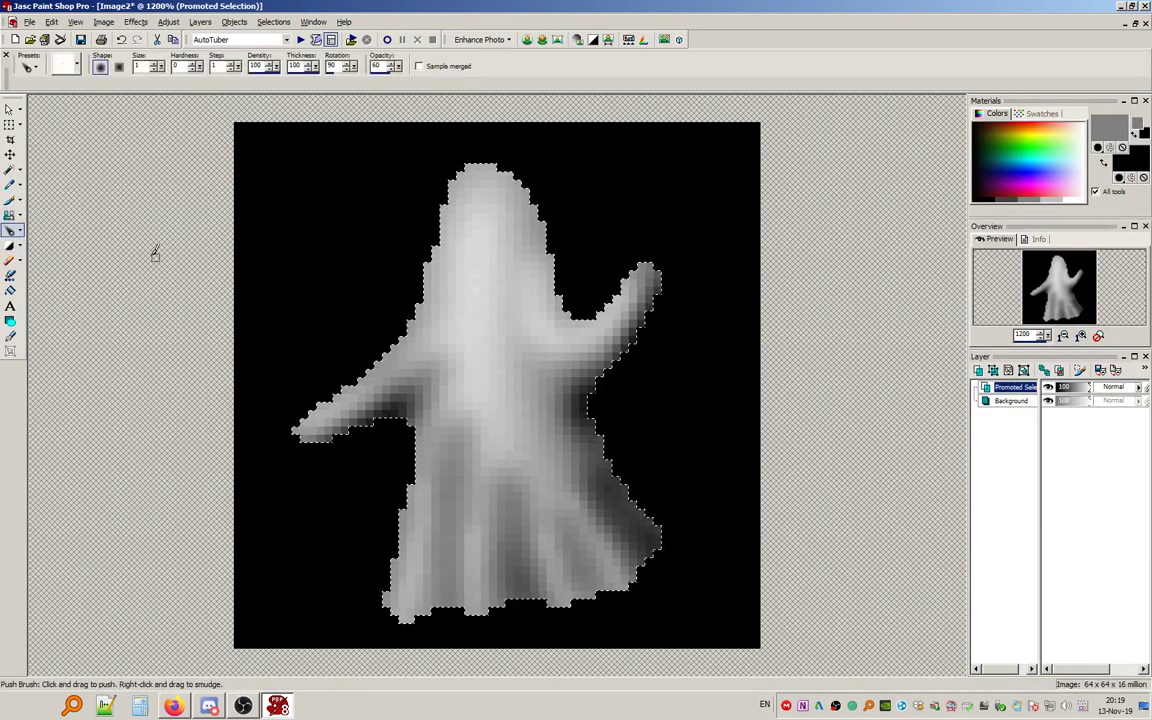
drag(143, 66, 124, 67)
text(4)
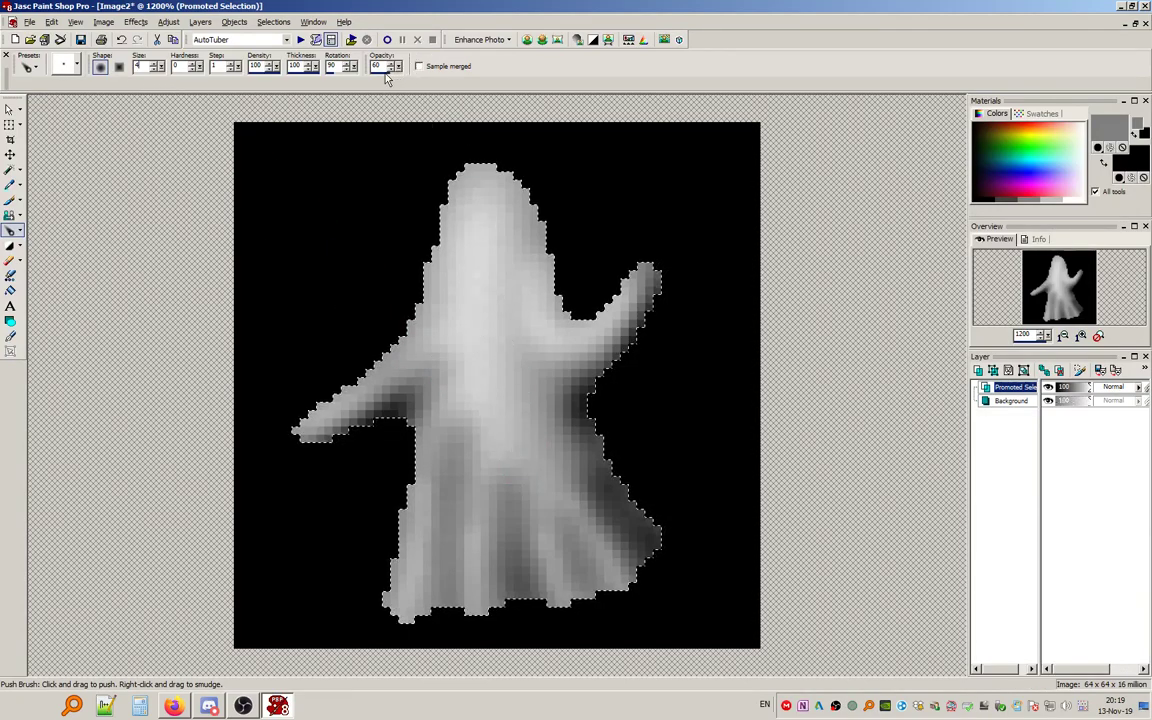
drag(386, 74, 385, 74)
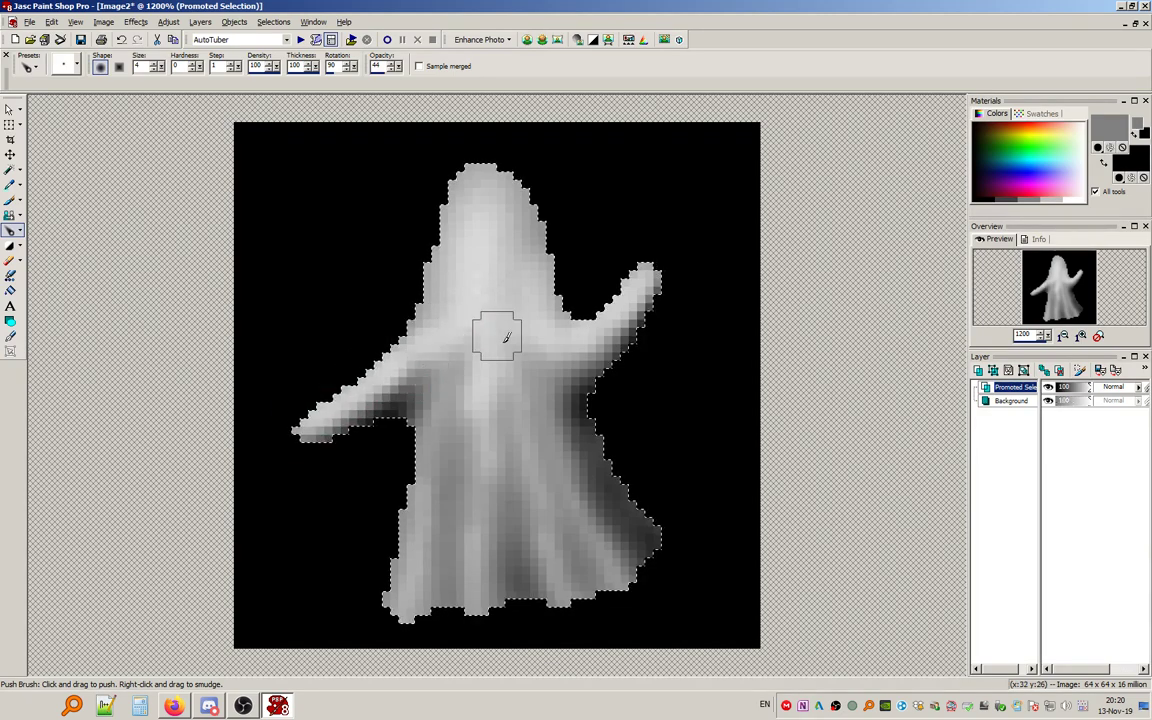
key(alt+Tab)
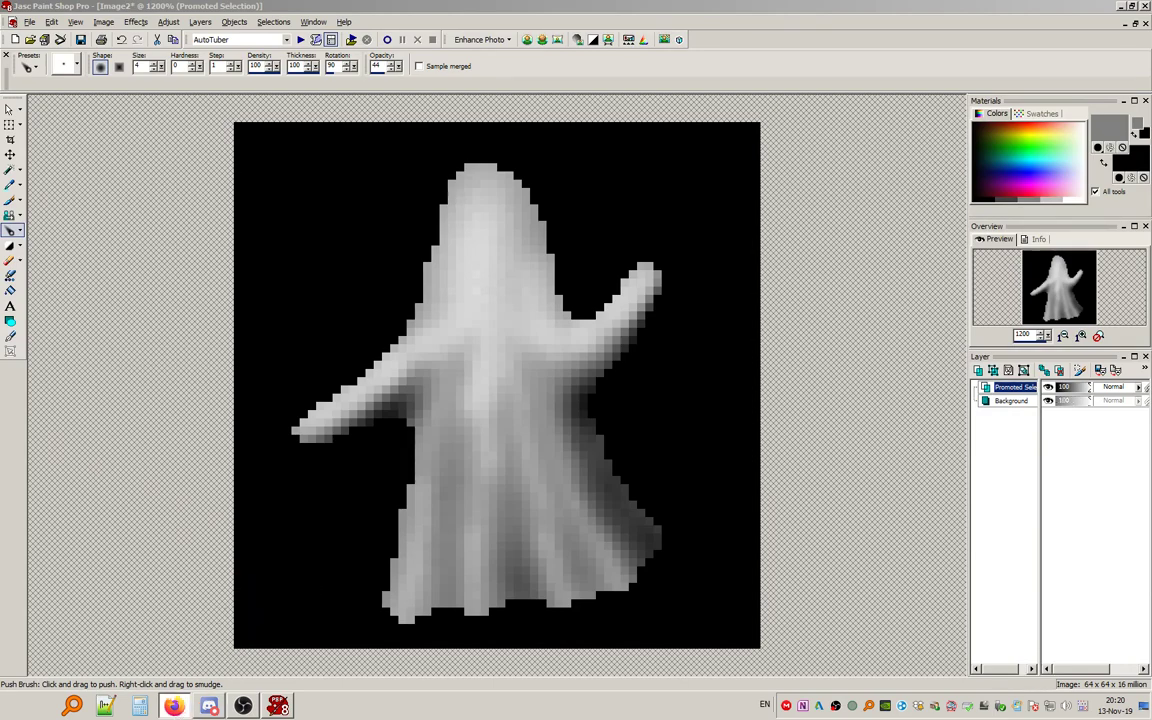
click(675, 7)
Use a size 16 Lighten/Darken brush to brighten the head and lower-left hem and darken the figure's right side.
click(10, 245)
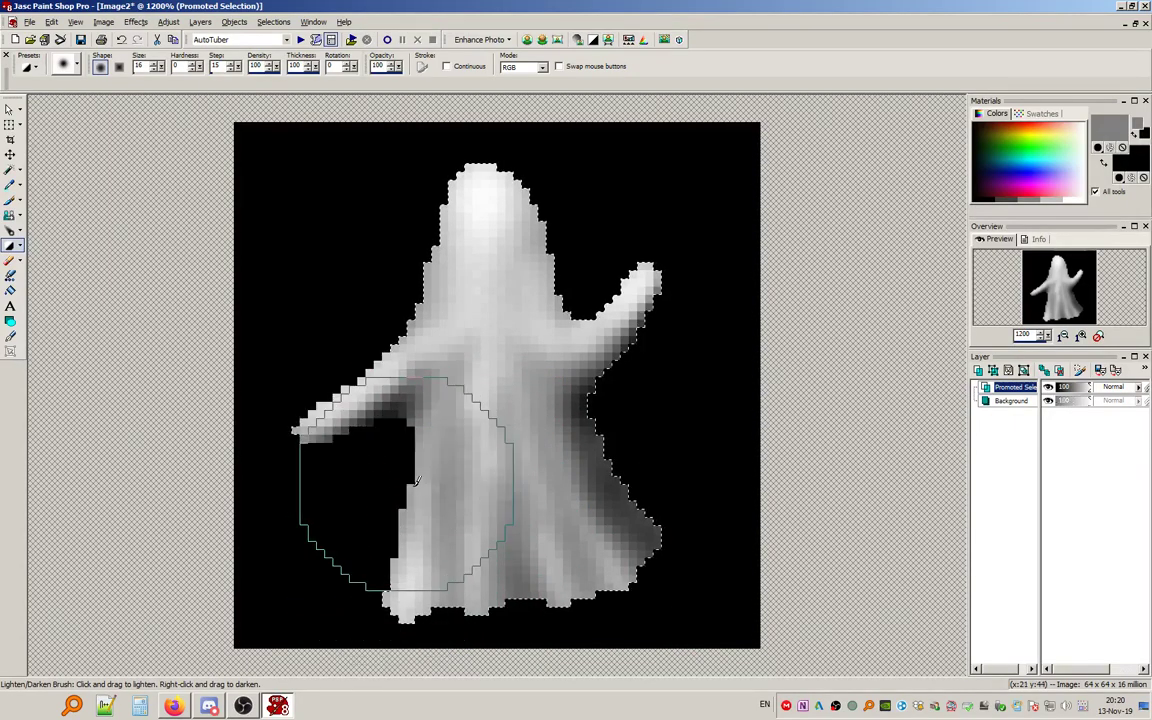
mouse_move(570, 476)
mouse_down()
mouse_move(606, 554)
mouse_move(654, 584)
mouse_move(560, 386)
mouse_up()
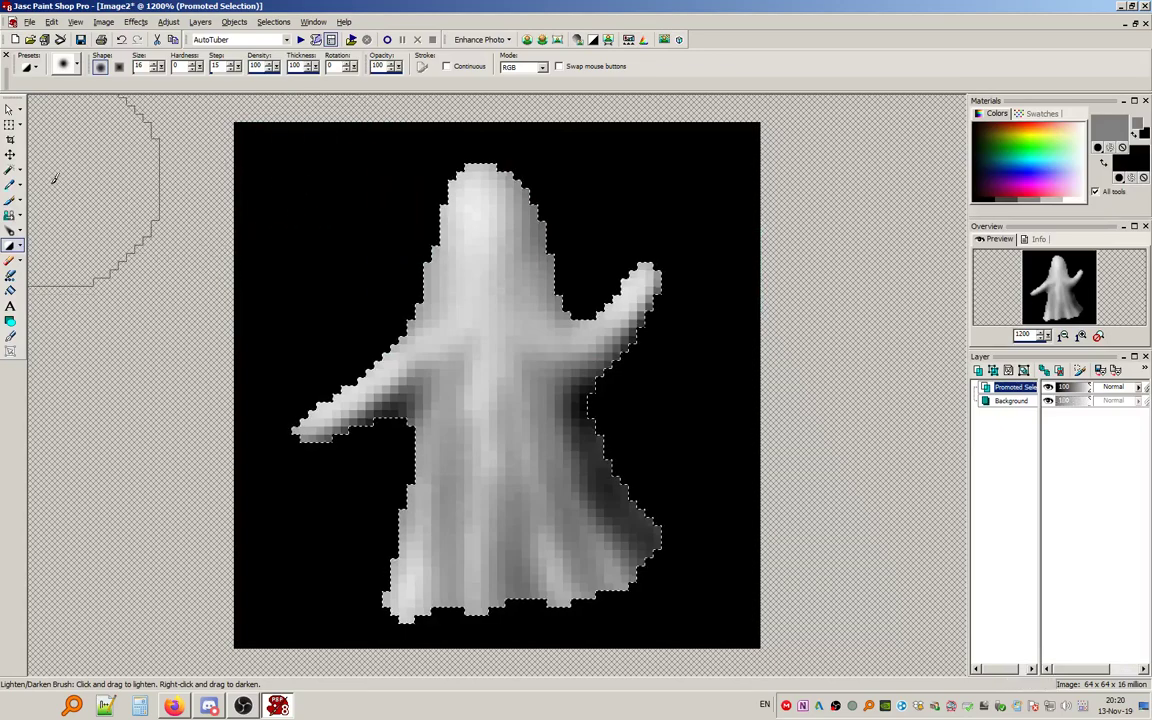
Clear the selection and add a new raster layer above the shaded figure.
click(275, 22)
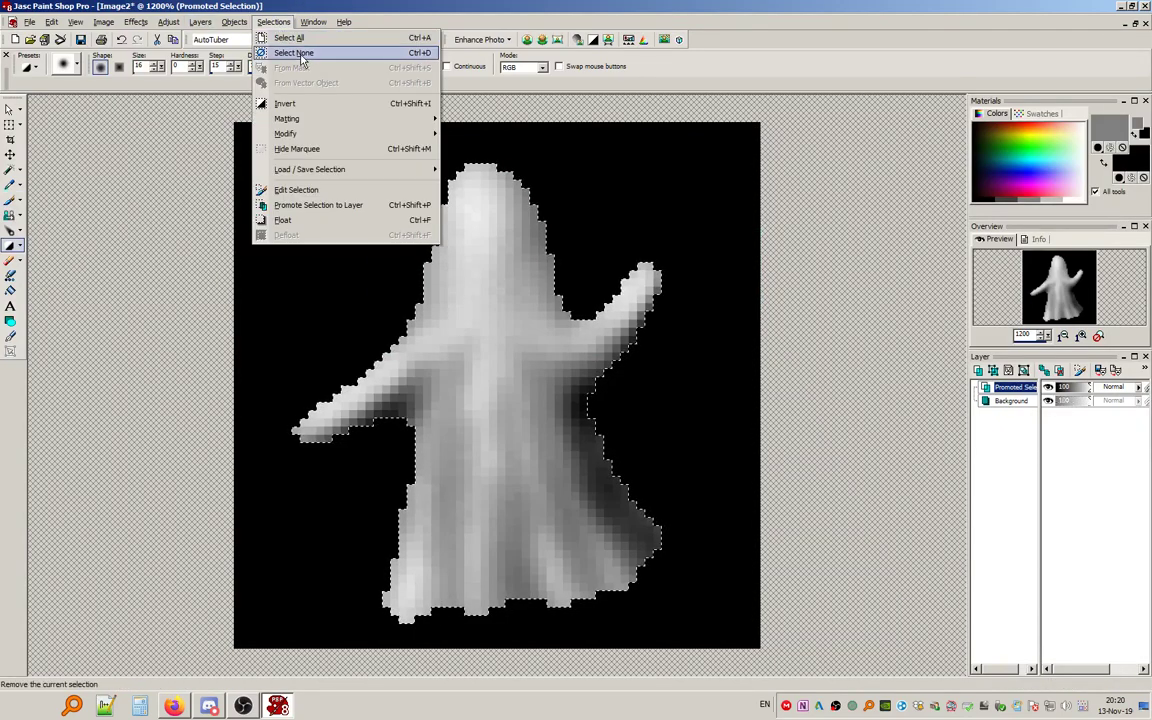
click(300, 59)
click(199, 22)
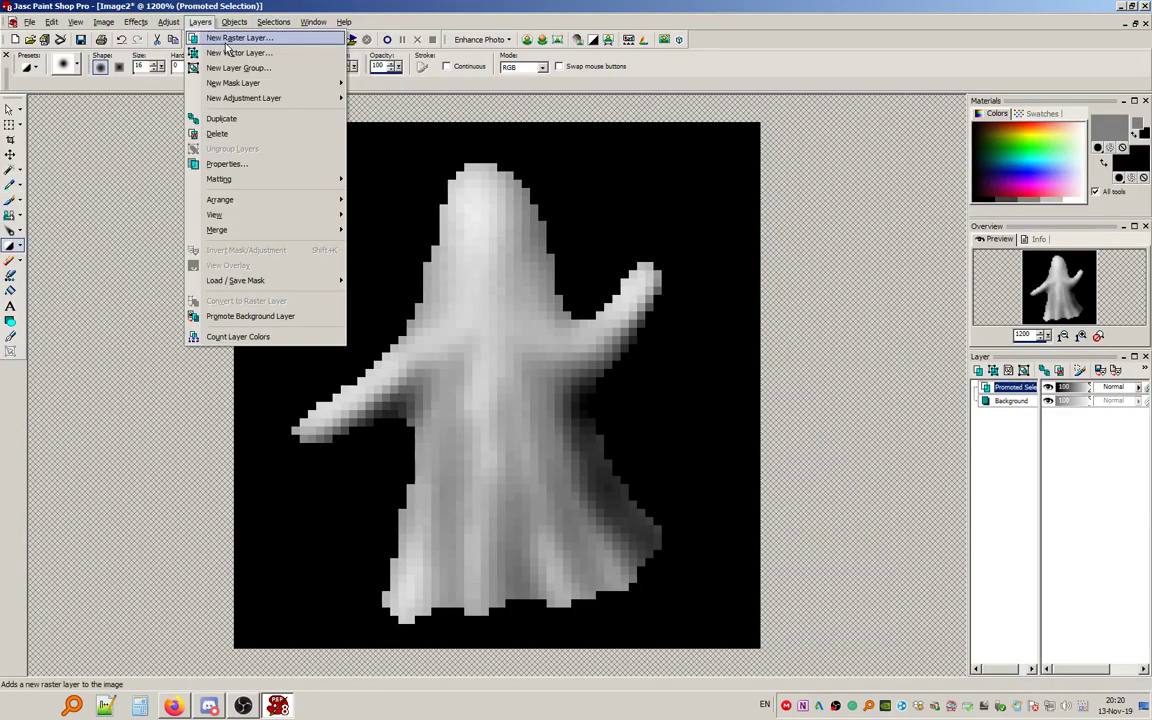
click(235, 38)
click(725, 389)
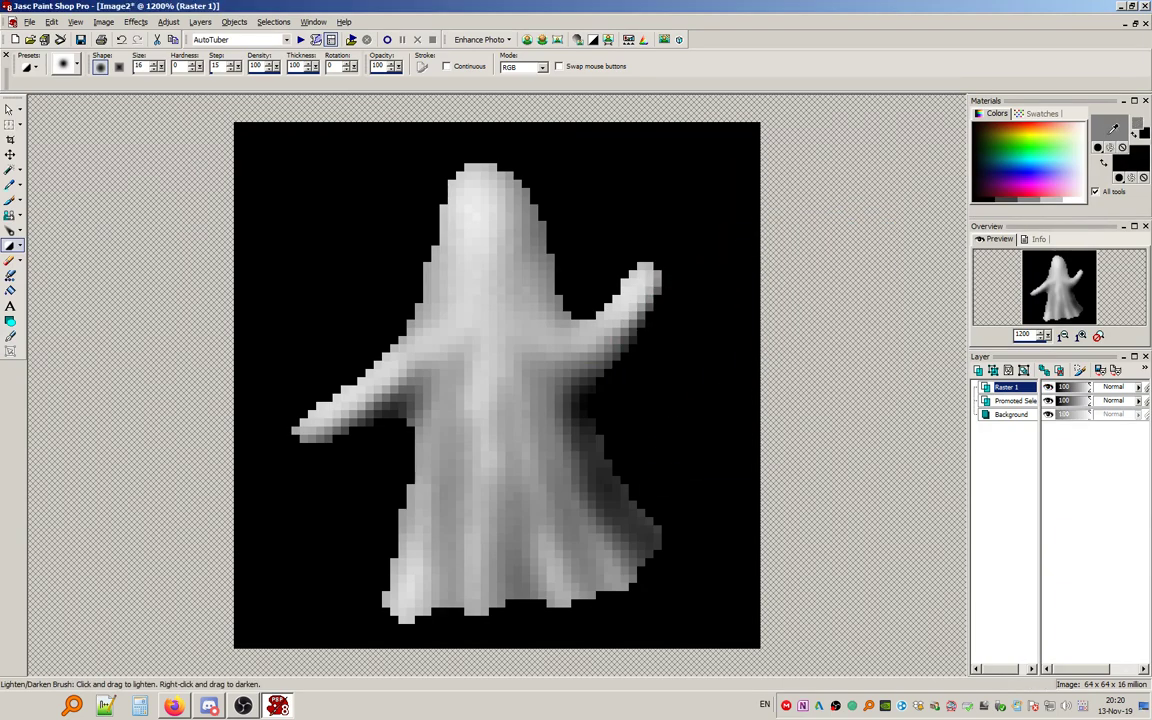
Paint two black oval eyes on the head on the new raster layer using a size 4 Paint Brush.
click(1110, 129)
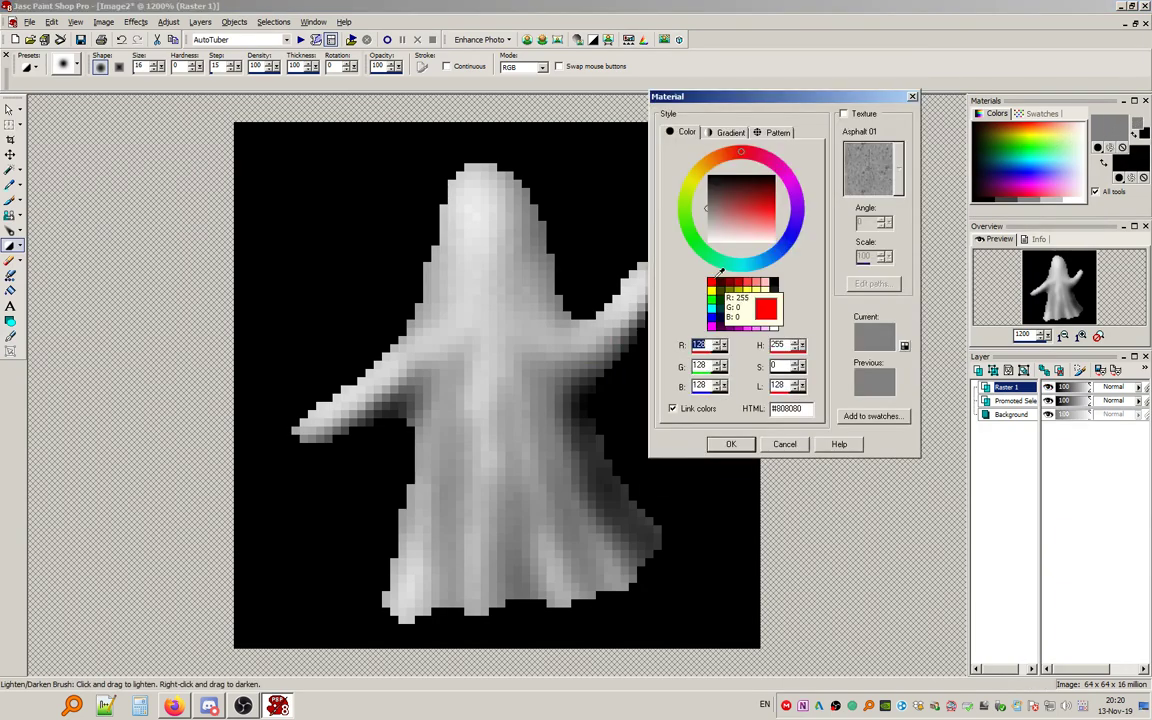
click(731, 446)
click(10, 198)
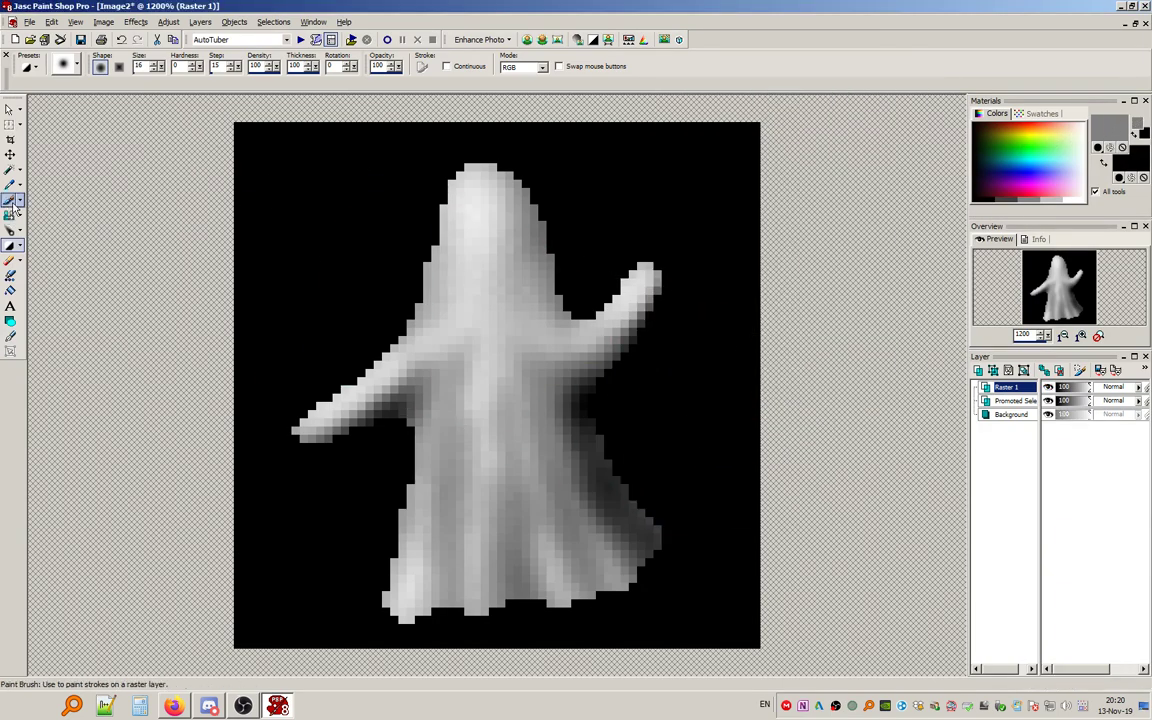
click(154, 64)
click(154, 64)
click(154, 64)
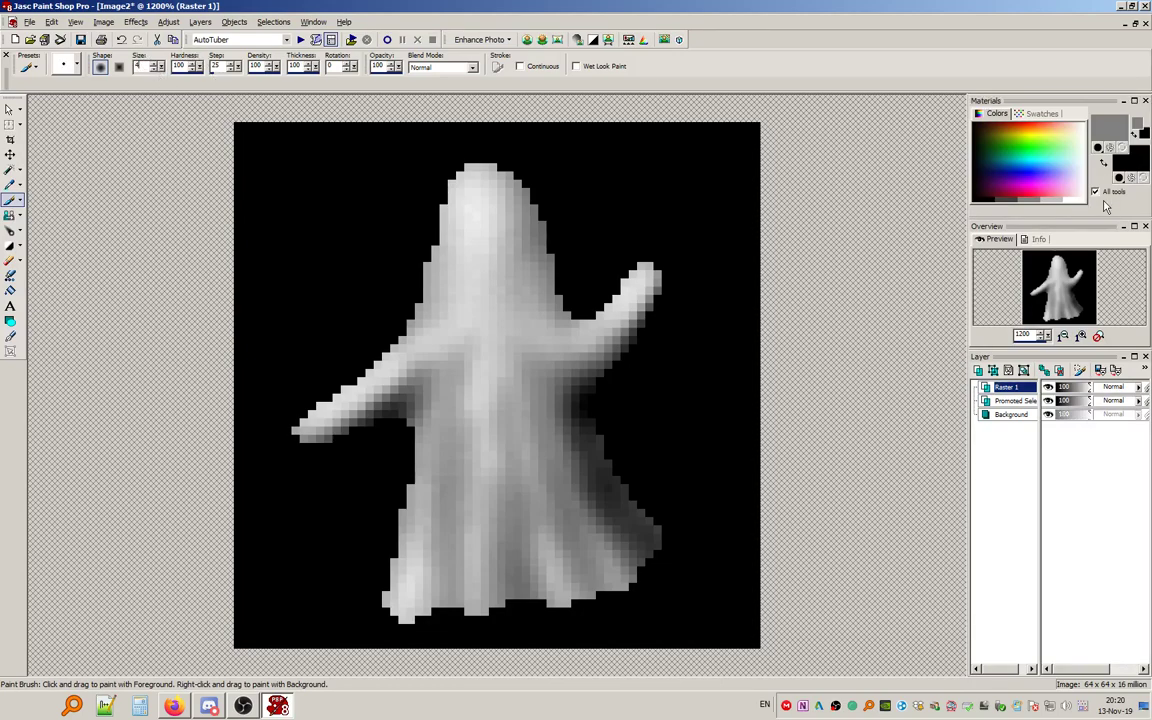
click(1106, 163)
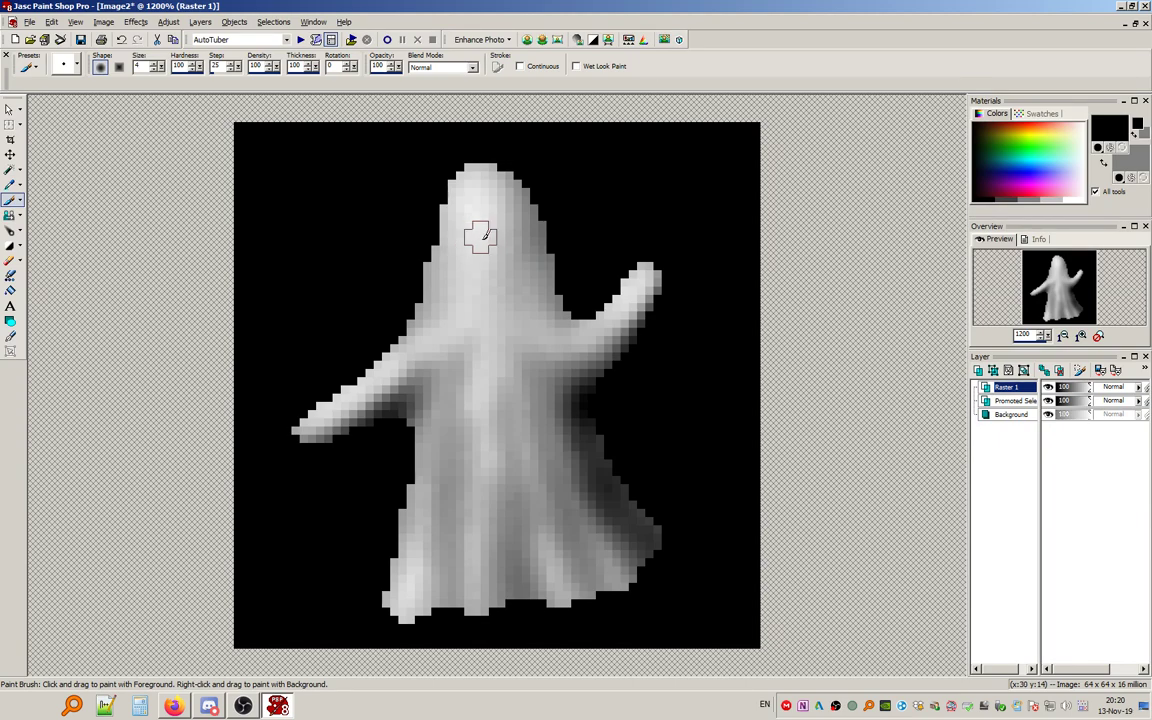
mouse_move(473, 221)
mouse_down()
mouse_move(465, 215)
mouse_move(465, 240)
mouse_move(470, 200)
mouse_move(455, 190)
mouse_move(505, 225)
mouse_move(481, 190)
mouse_up()
click(51, 21)
click(75, 33)
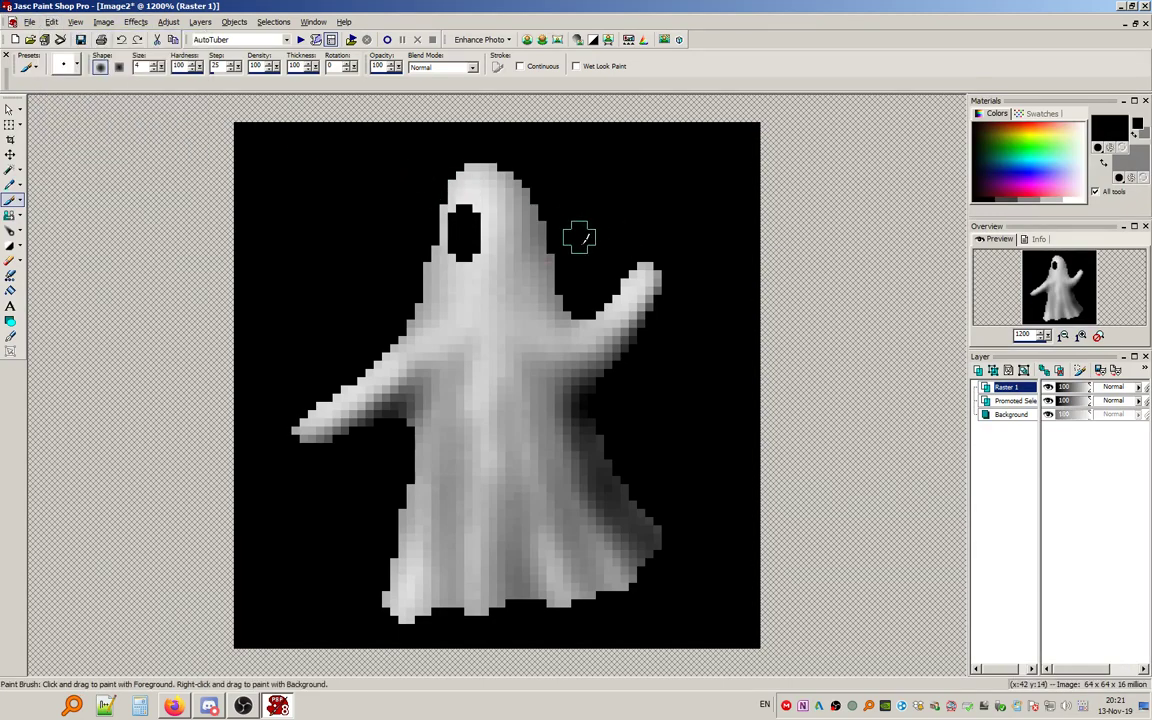
drag(502, 213, 527, 271)
click(522, 247)
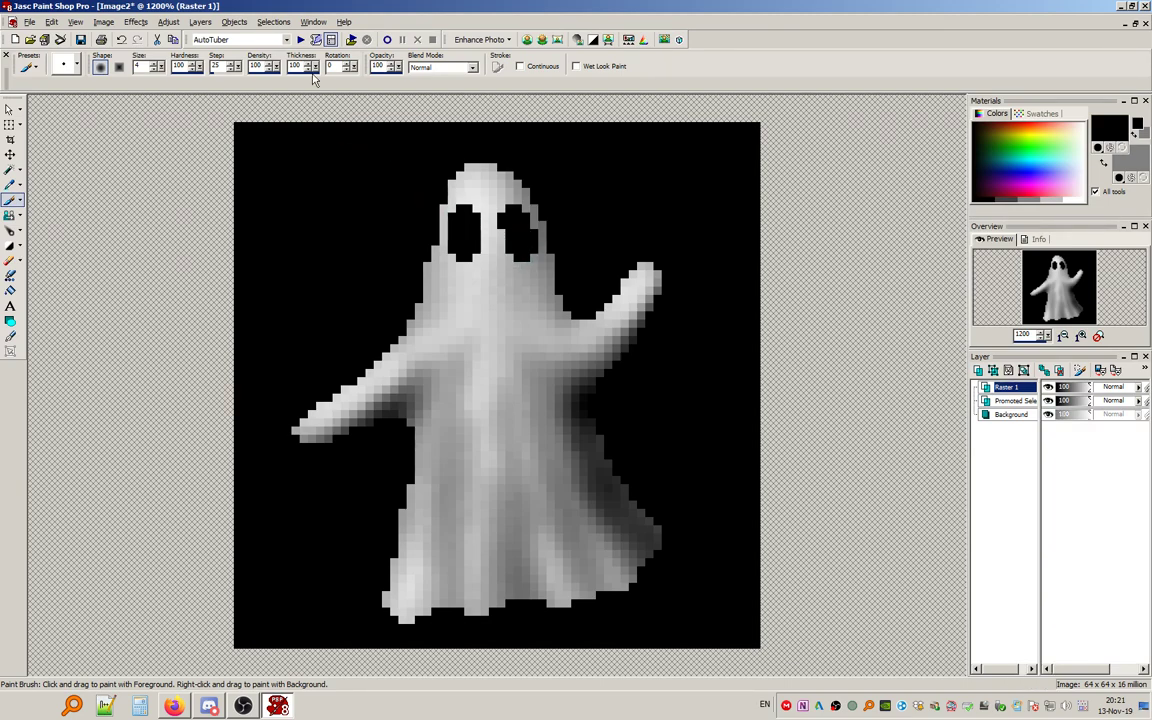
Smudge the inner edges of the eyes with the Push brush at size 1 and opacity 50.
click(9, 231)
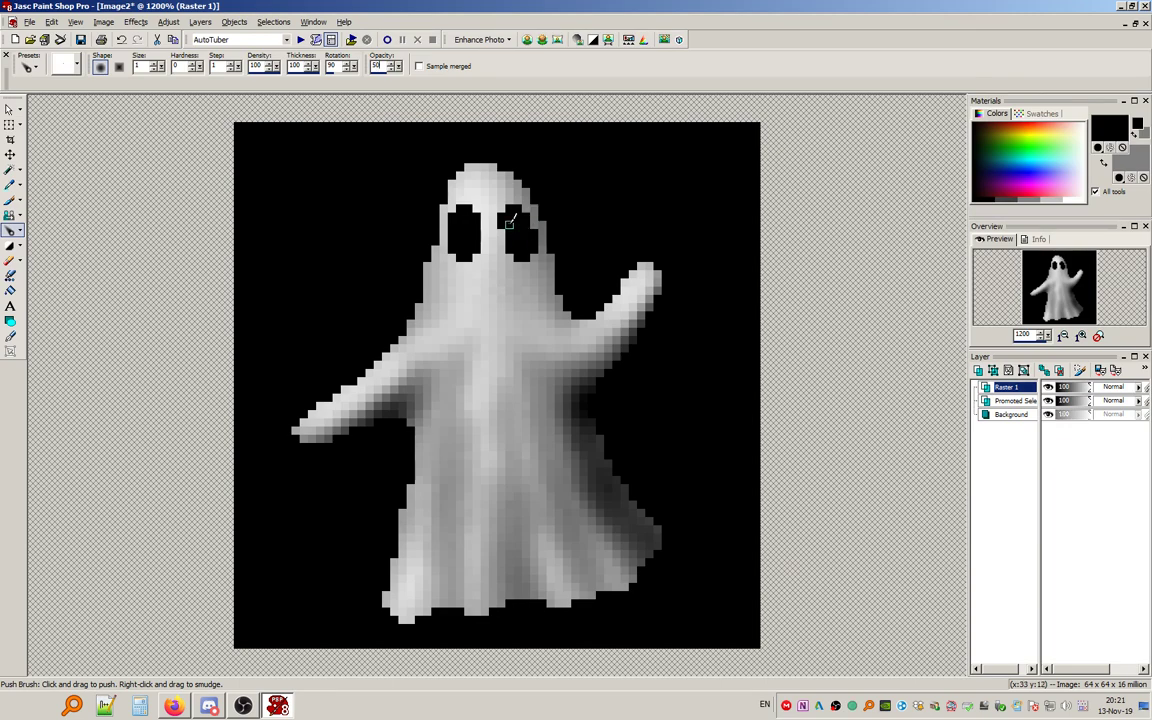
click(384, 74)
mouse_move(533, 228)
mouse_down()
mouse_move(535, 263)
mouse_move(543, 257)
mouse_move(501, 217)
mouse_move(500, 240)
mouse_move(502, 216)
mouse_move(501, 233)
mouse_move(485, 224)
mouse_move(451, 257)
mouse_move(476, 243)
mouse_move(476, 257)
mouse_move(486, 231)
mouse_move(479, 207)
mouse_move(458, 206)
mouse_move(531, 217)
mouse_up()
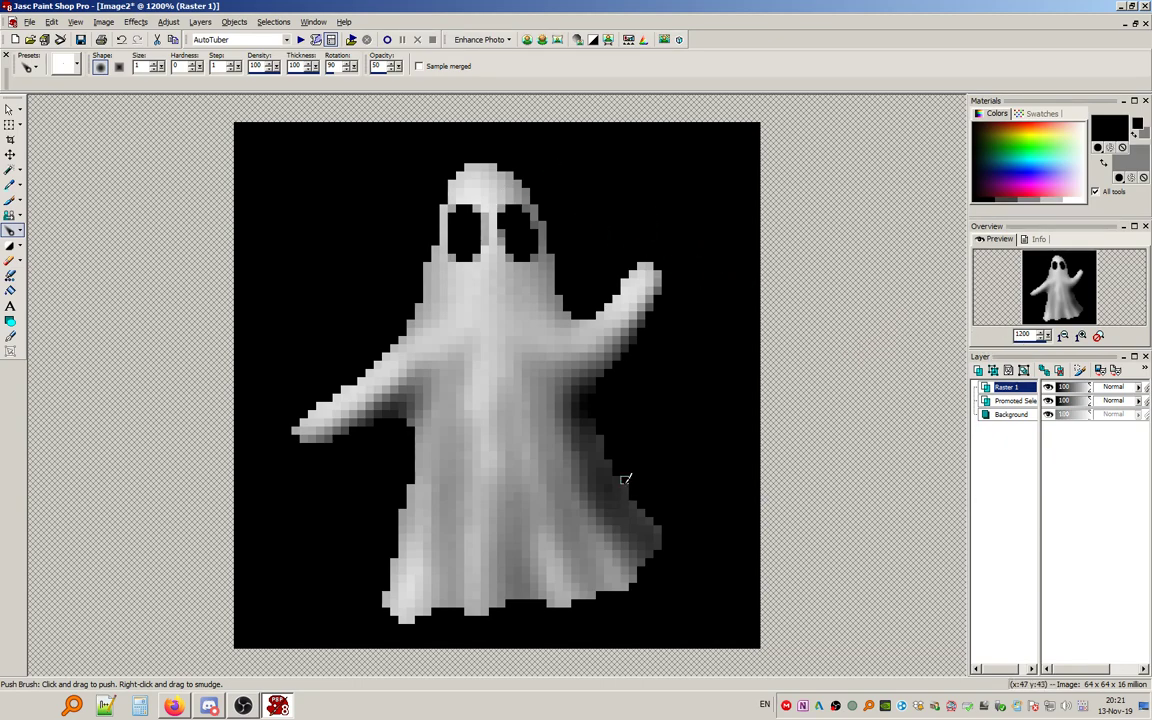
Try the Lighten/Darken brush at size 8 over the figure with the eye layer active.
click(10, 245)
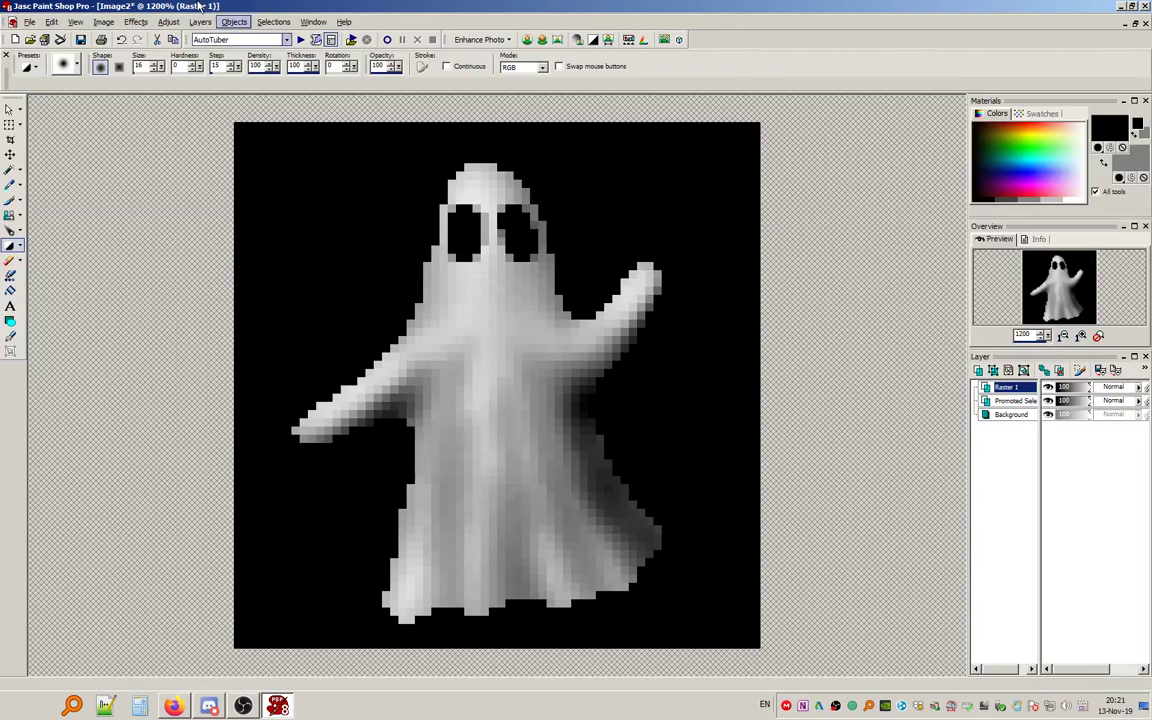
double_click(140, 67)
text(8)
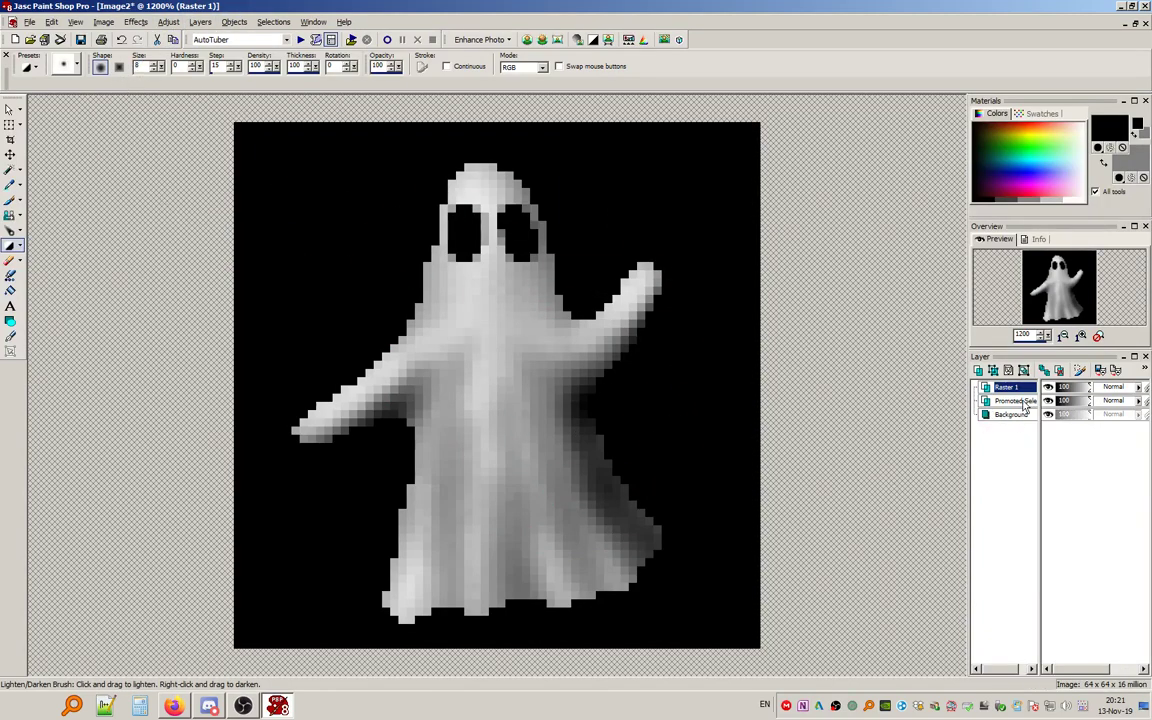
click(1015, 401)
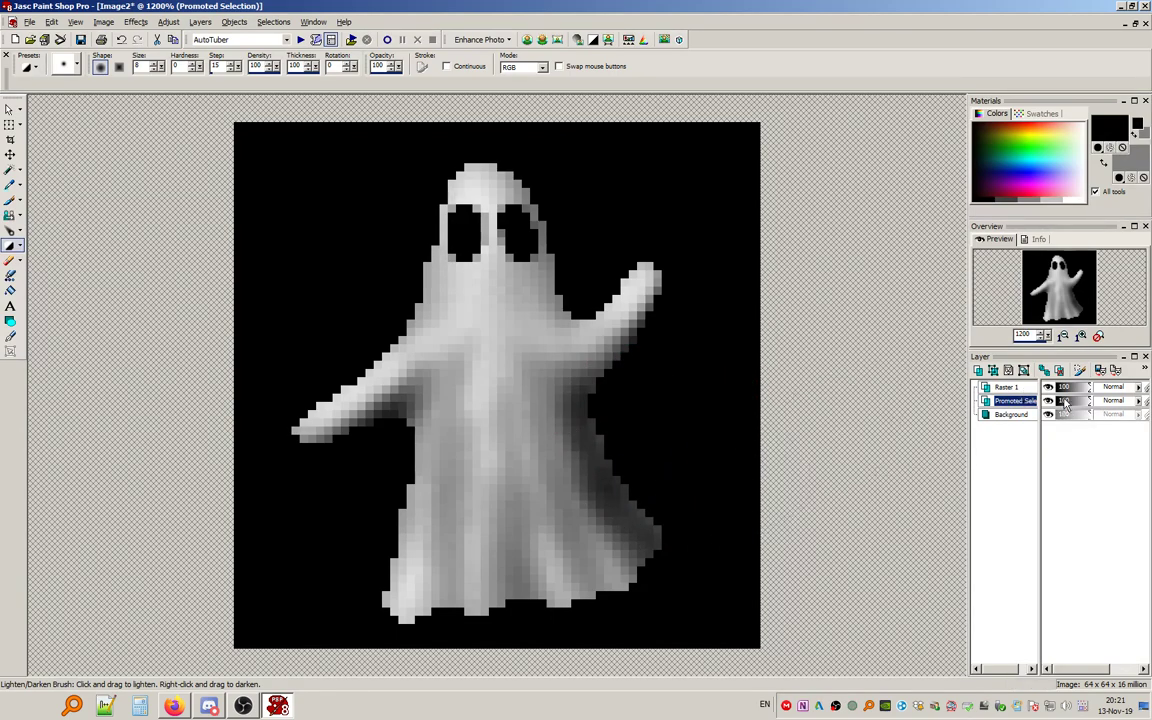
click(1008, 388)
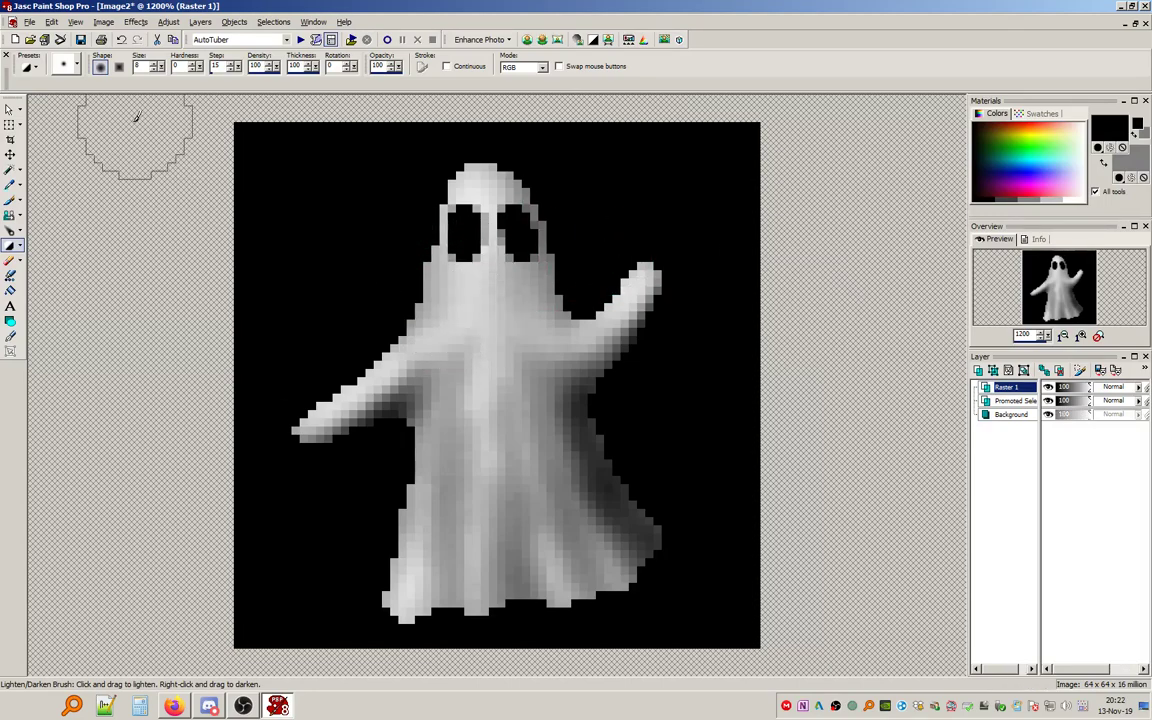
mouse_move(580, 428)
mouse_down()
mouse_move(547, 360)
mouse_move(554, 336)
mouse_move(571, 352)
mouse_move(562, 327)
mouse_move(524, 306)
mouse_up()
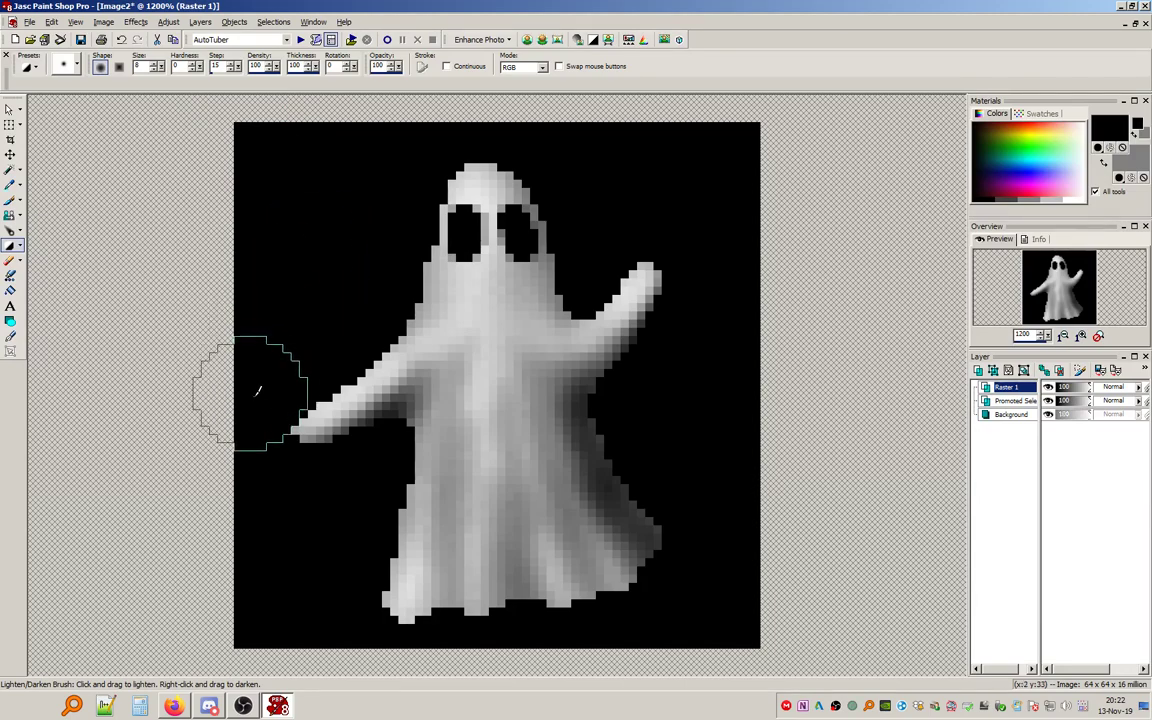
click(8, 200)
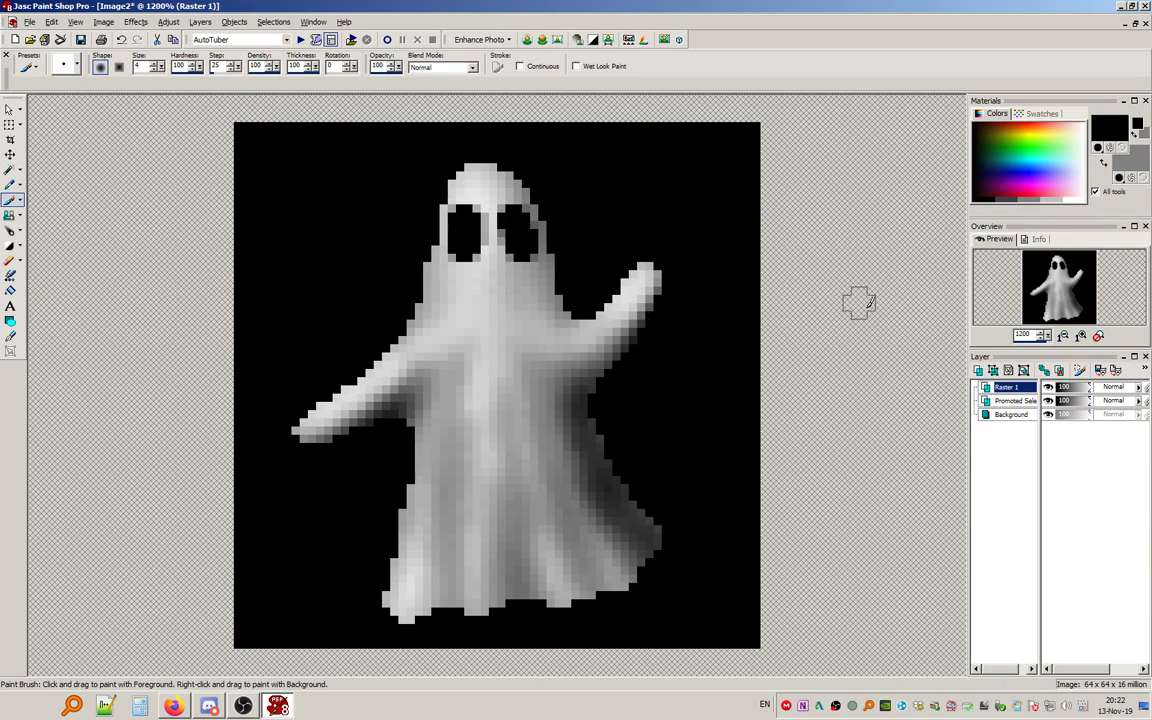
scroll(846, 320, down, 6)
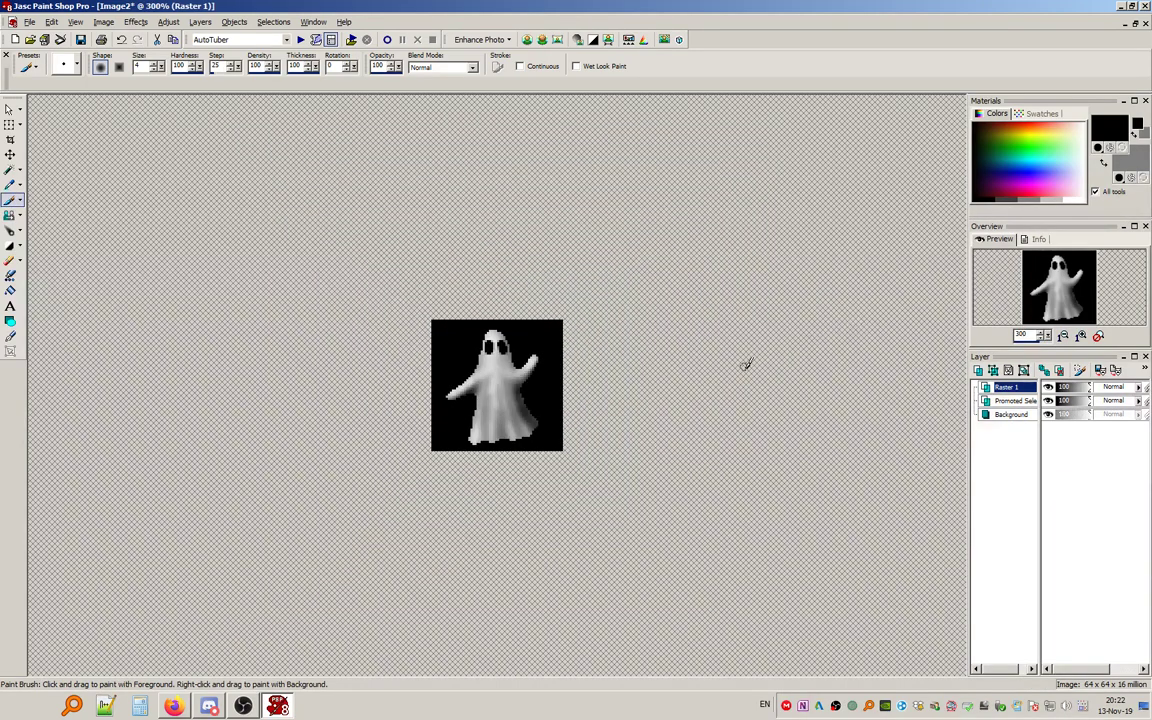
scroll(720, 370, up, 5)
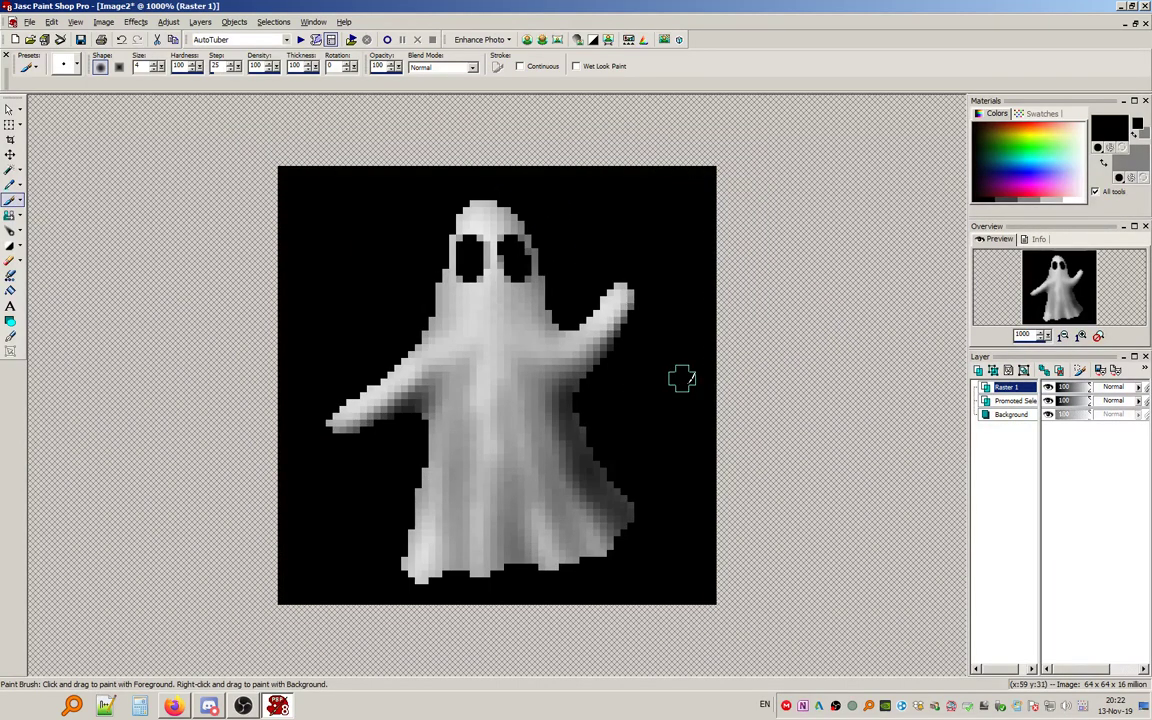
scroll(607, 390, up, 1)
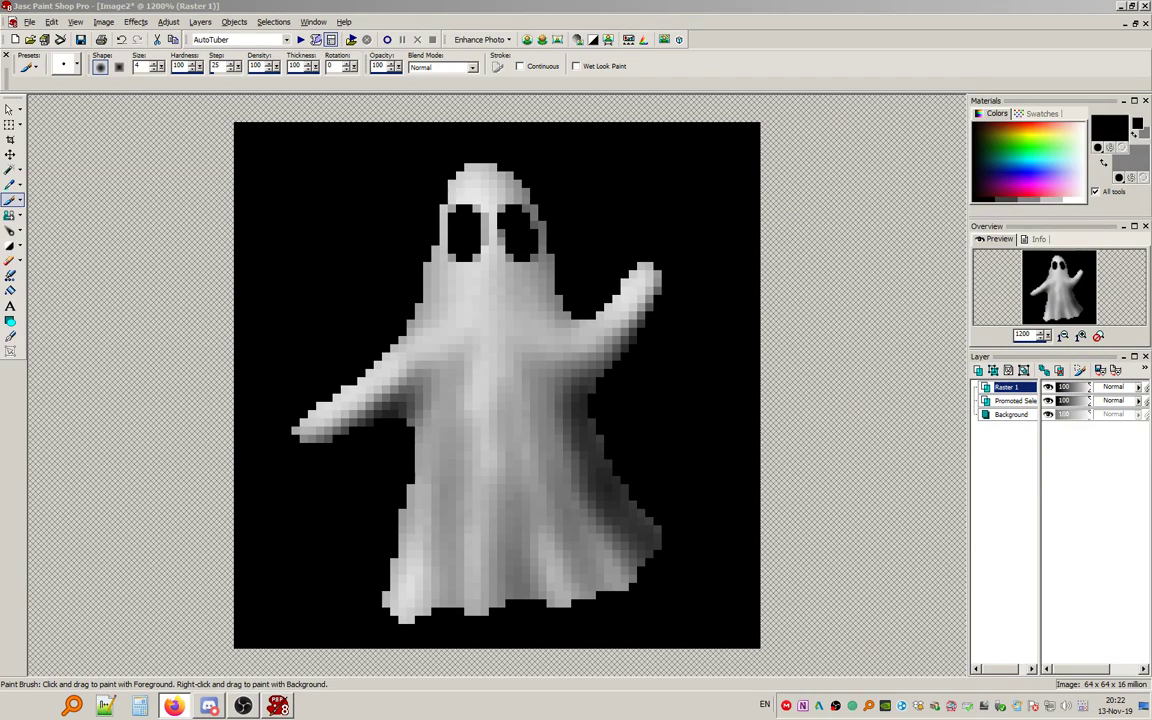
click(470, 5)
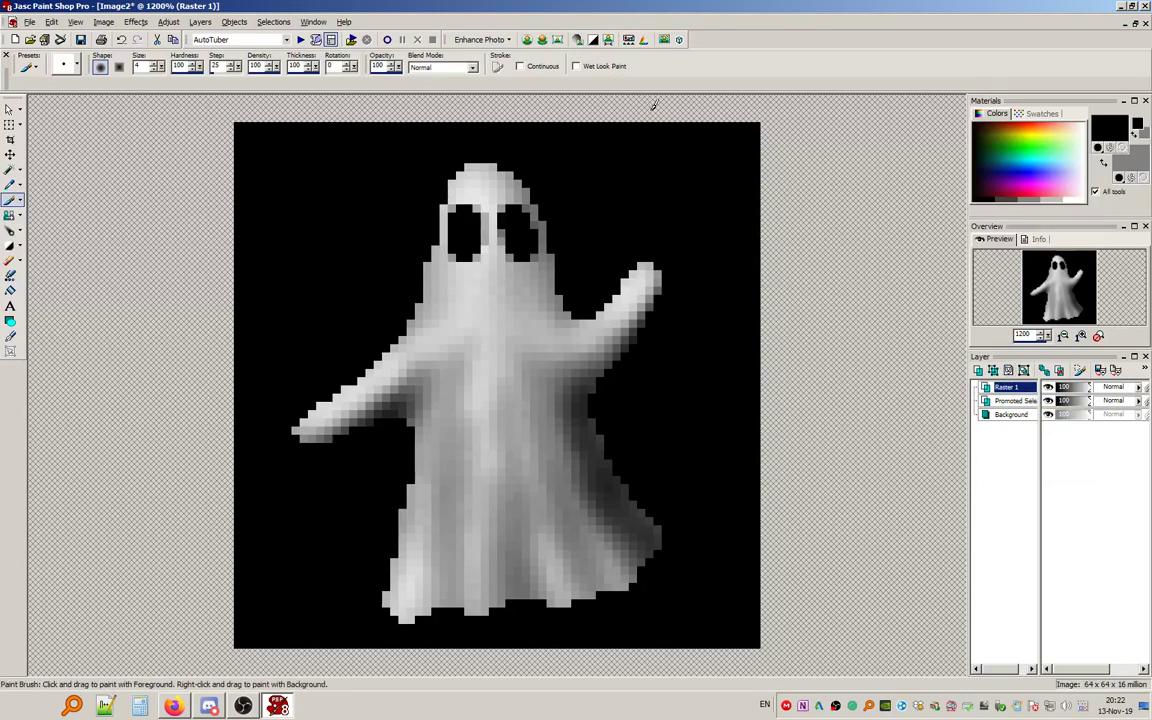
drag(925, 336, 1007, 362)
Invert the eye layer with Negative Image and try a contrast of -54 on it in the Brightness/Contrast adjustment.
click(168, 22)
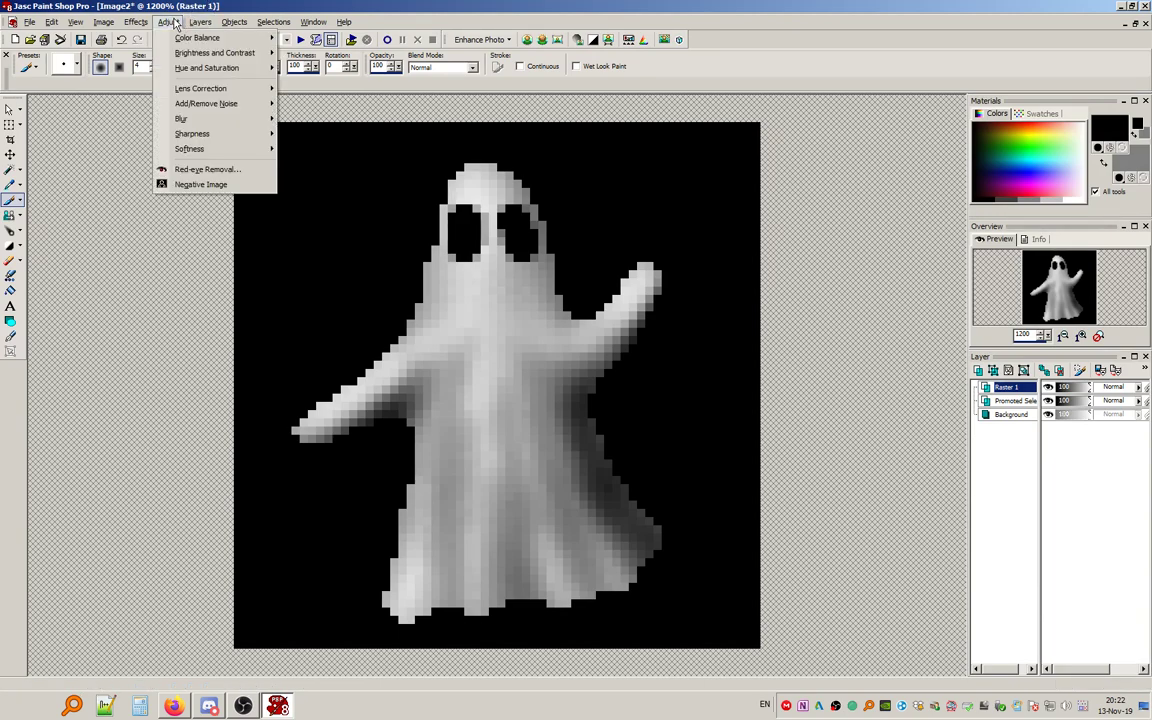
click(232, 186)
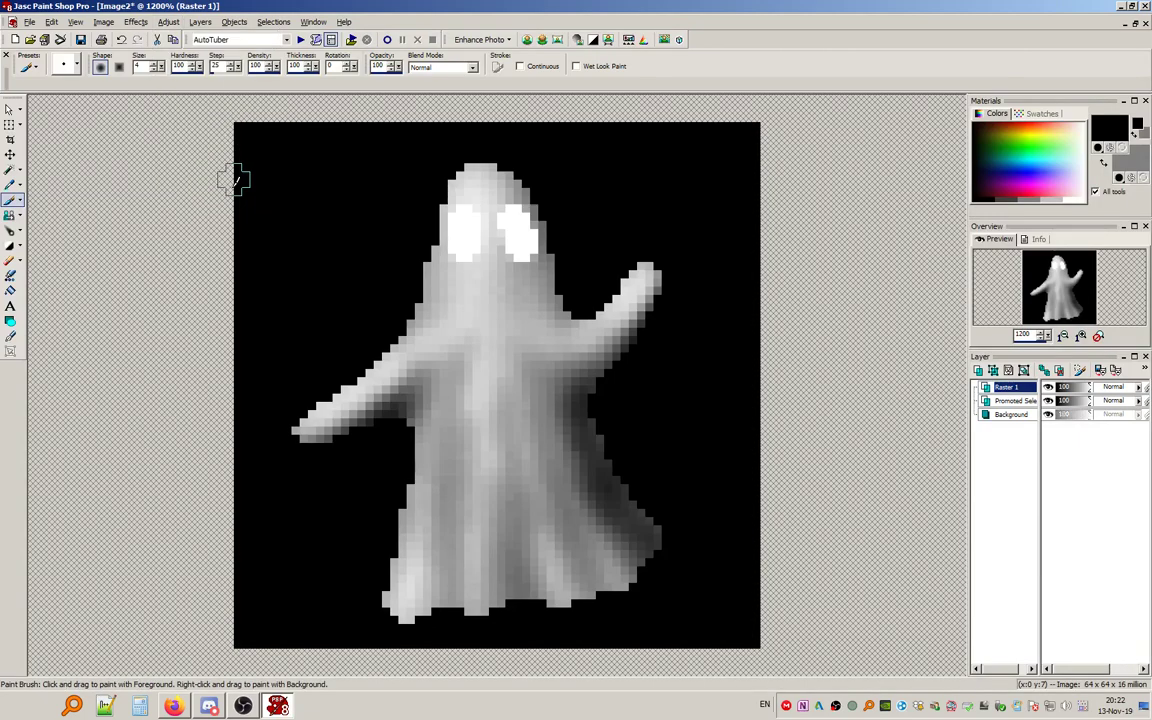
click(170, 21)
mouse_move(205, 55)
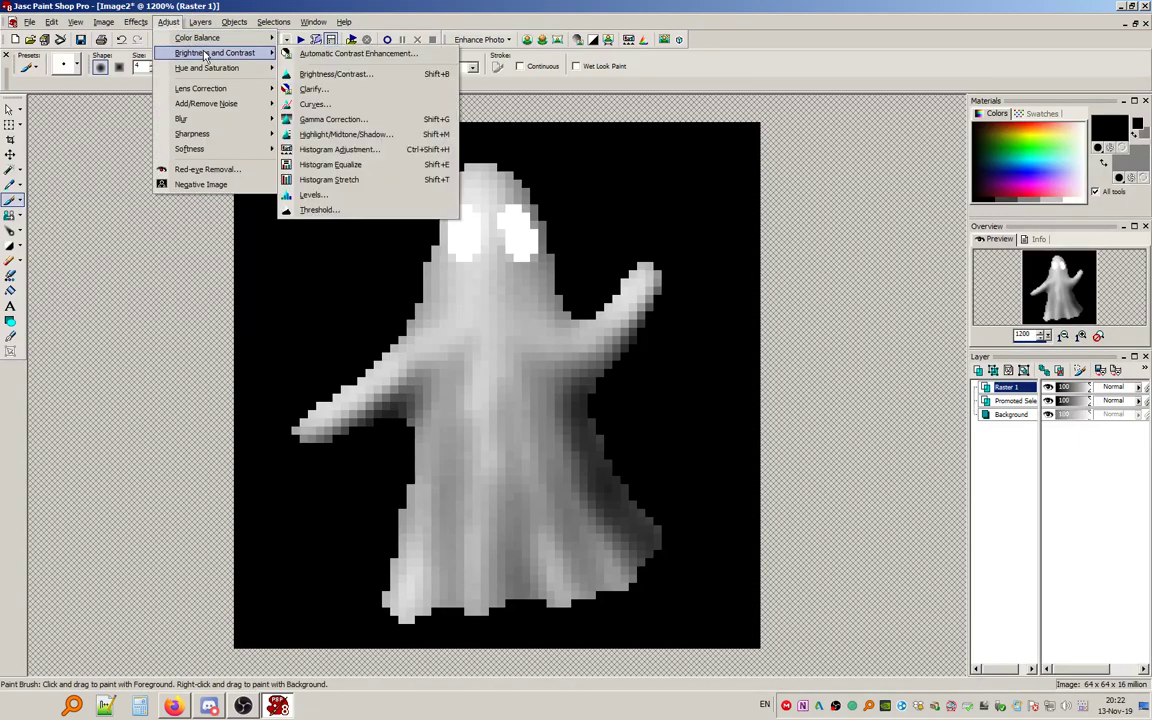
click(340, 76)
click(796, 196)
click(722, 211)
drag(806, 380, 684, 408)
click(795, 379)
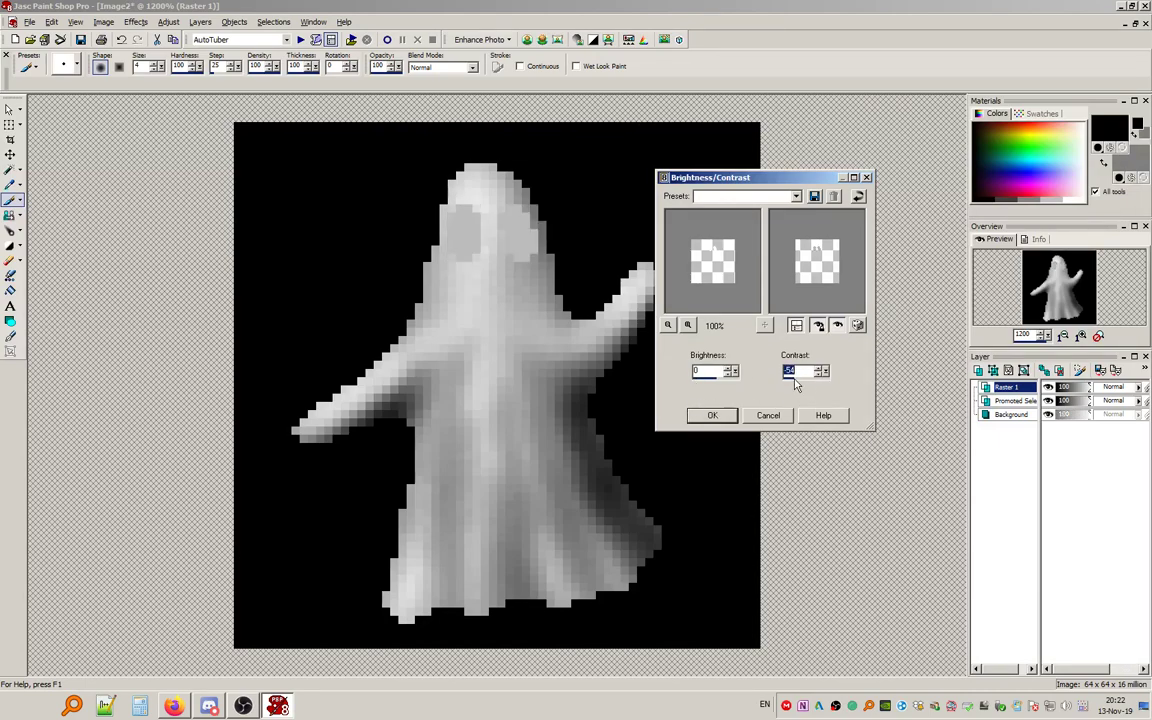
Reset the contrast to 0 and darken the eyes with a brightness of -78.
click(736, 199)
click(731, 208)
click(708, 372)
text(-78)
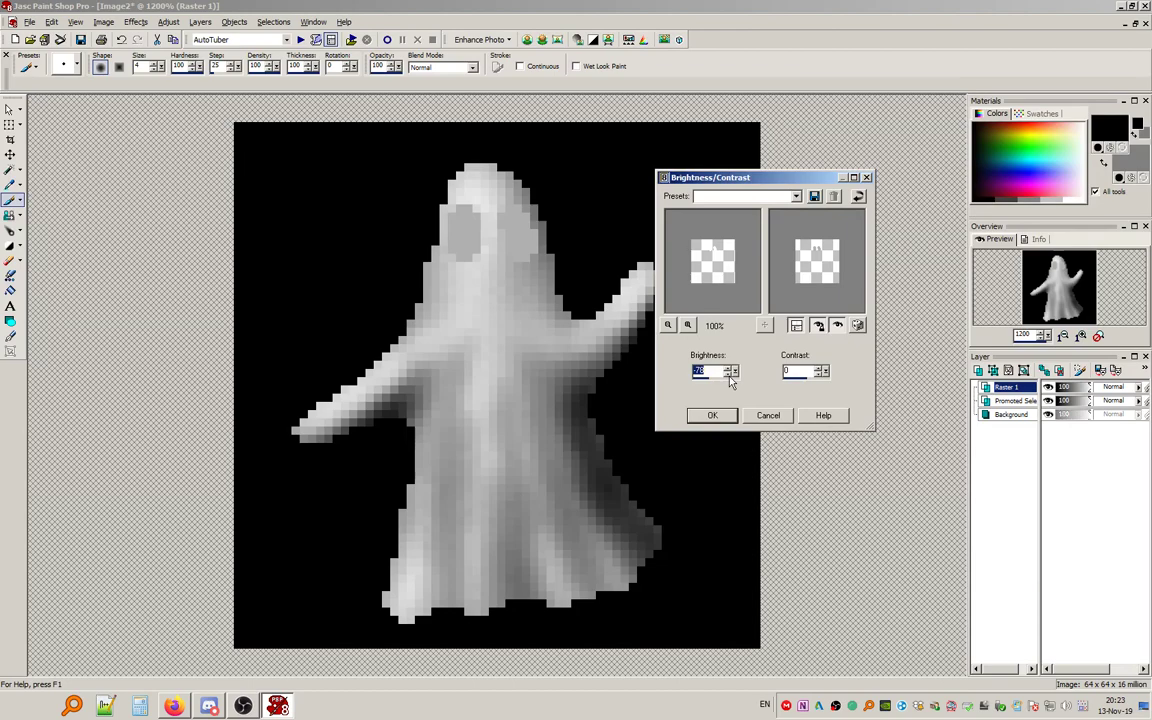
click(712, 415)
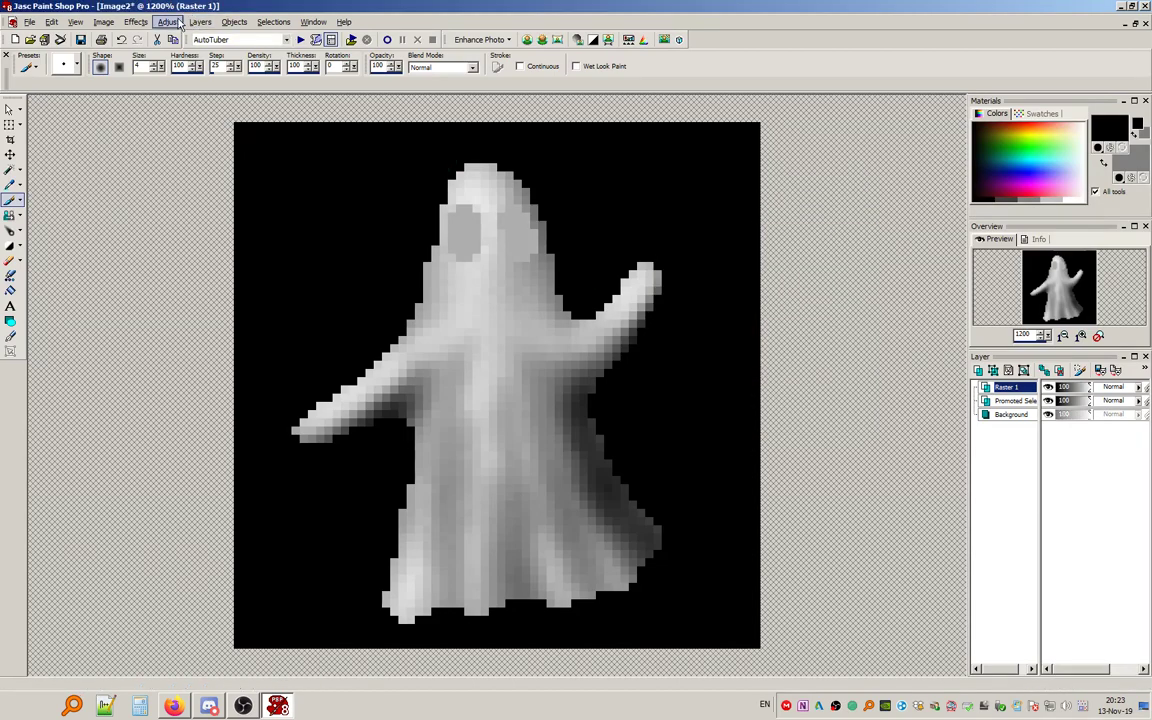
Colorize the eyes yellow with hue 36 and saturation 255.
click(168, 22)
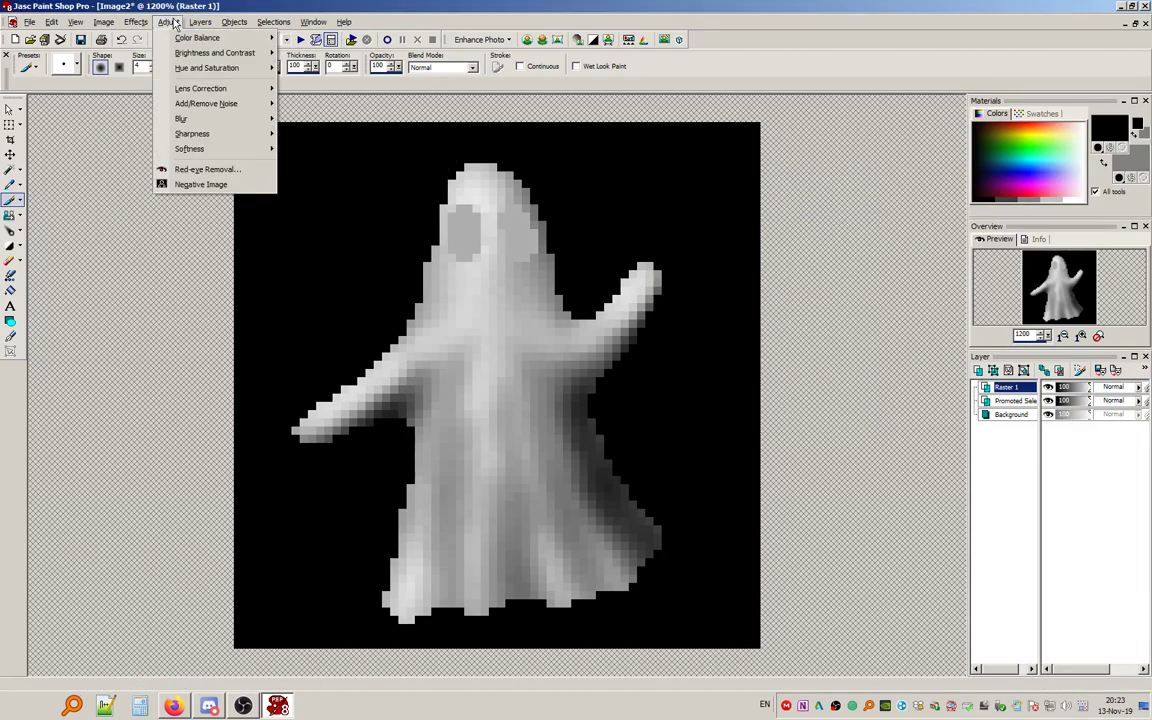
mouse_move(210, 76)
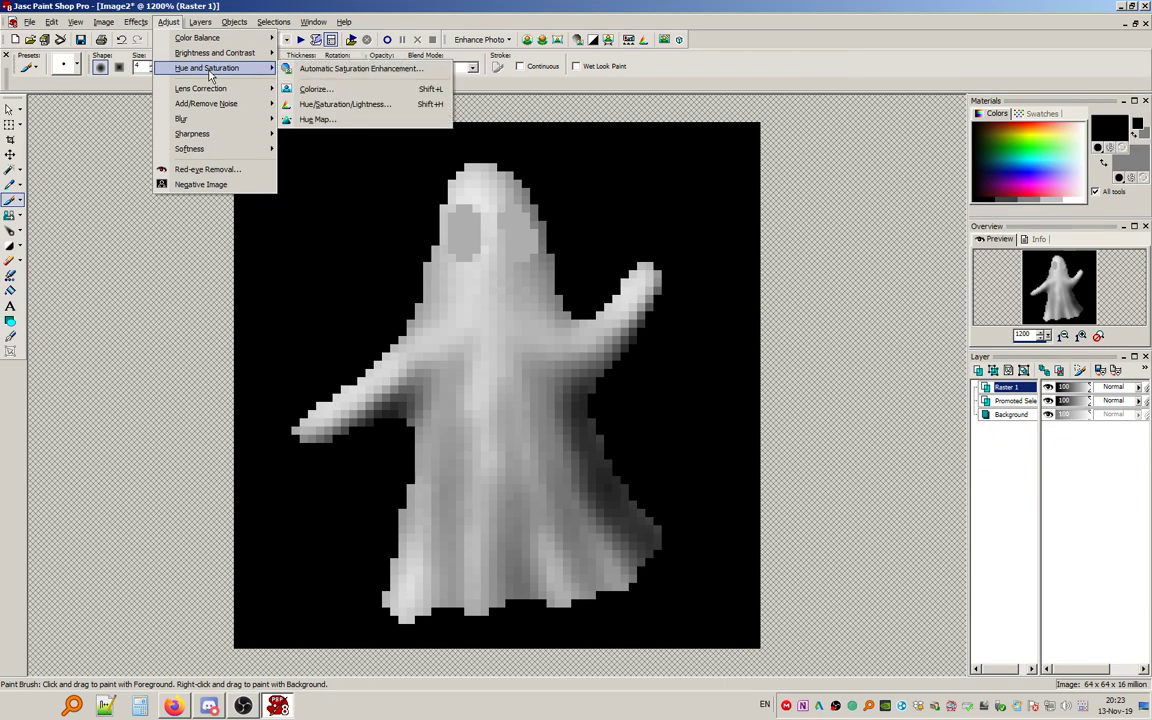
click(364, 92)
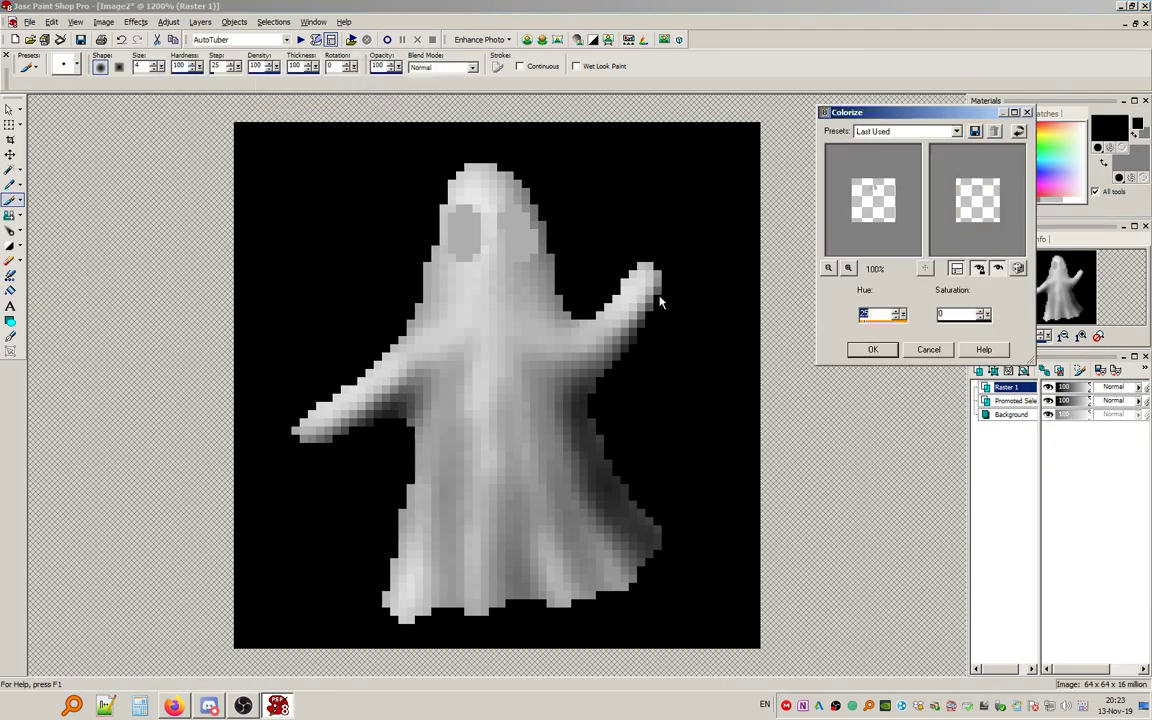
drag(947, 321, 1120, 322)
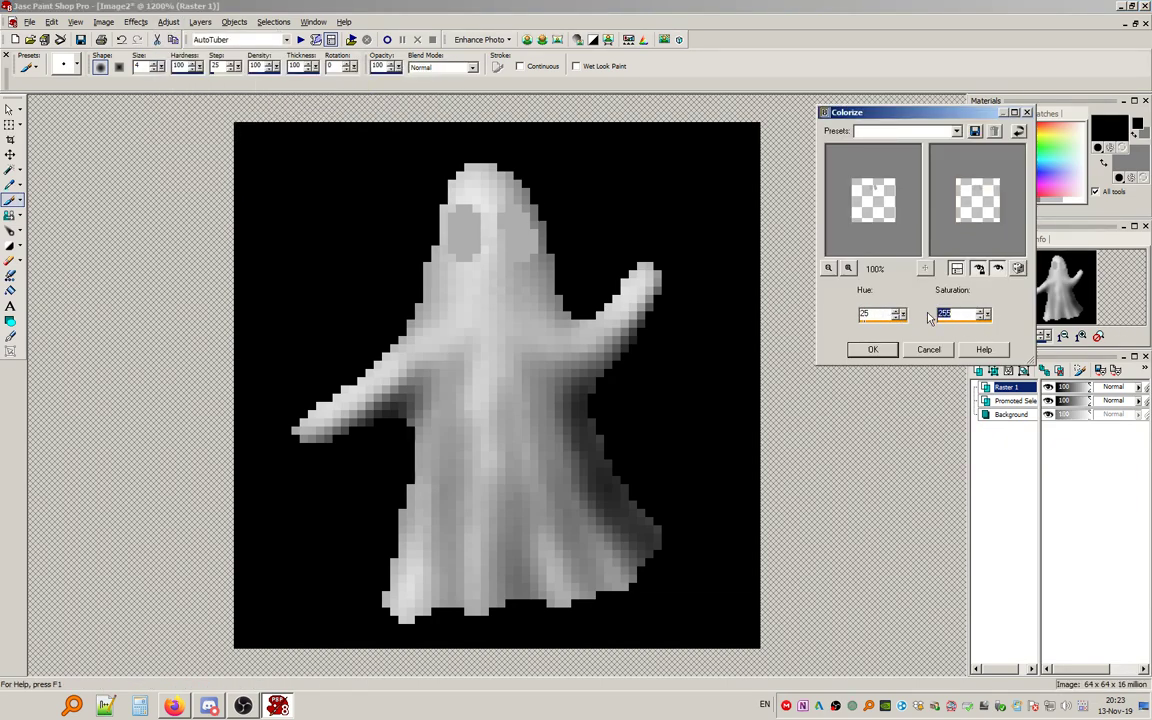
click(866, 321)
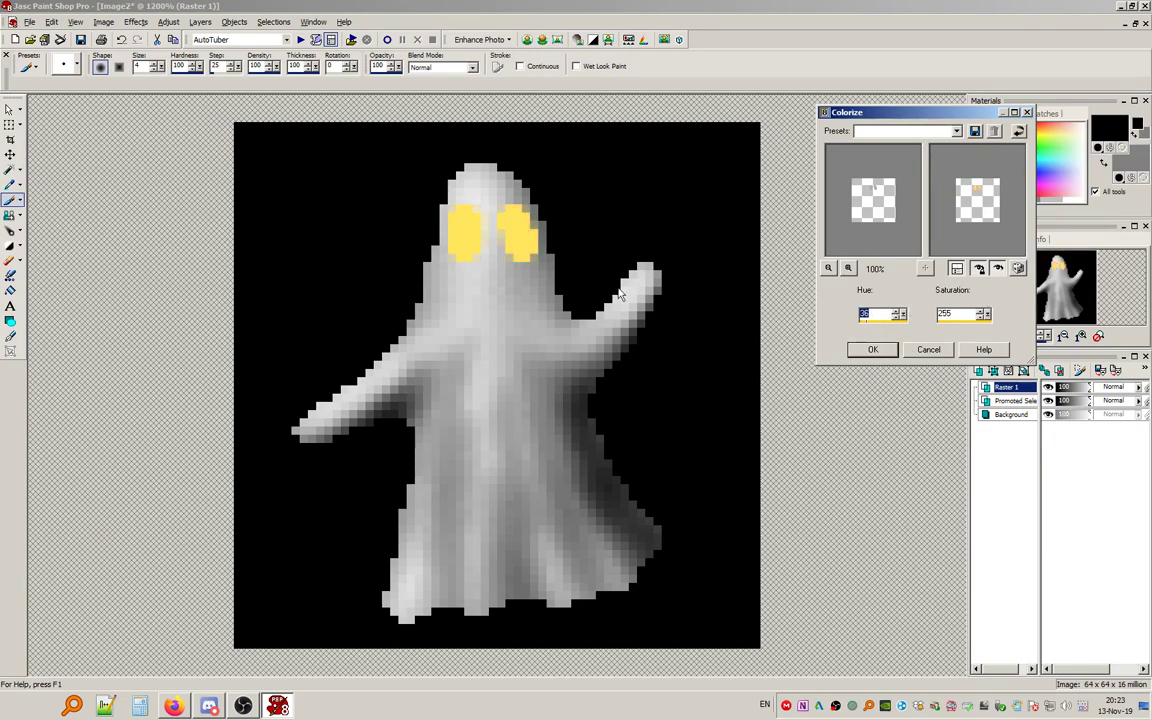
click(856, 351)
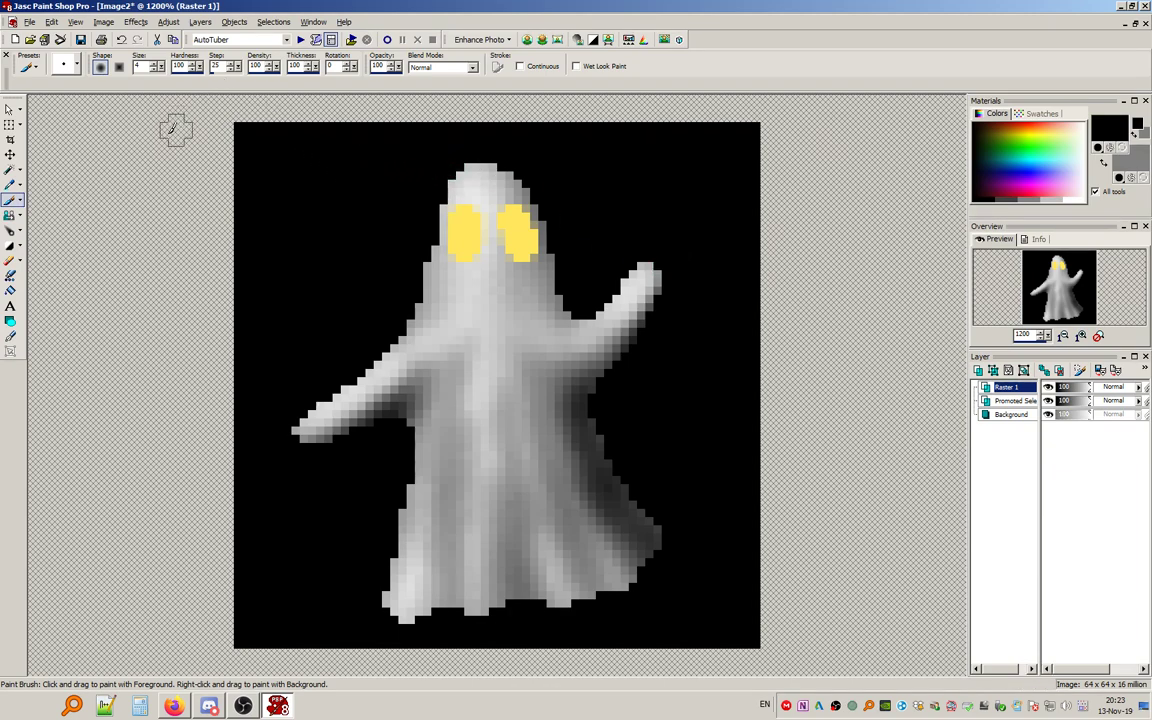
Colorize the eyes again in orange with hue 22 and saturation 255.
click(168, 21)
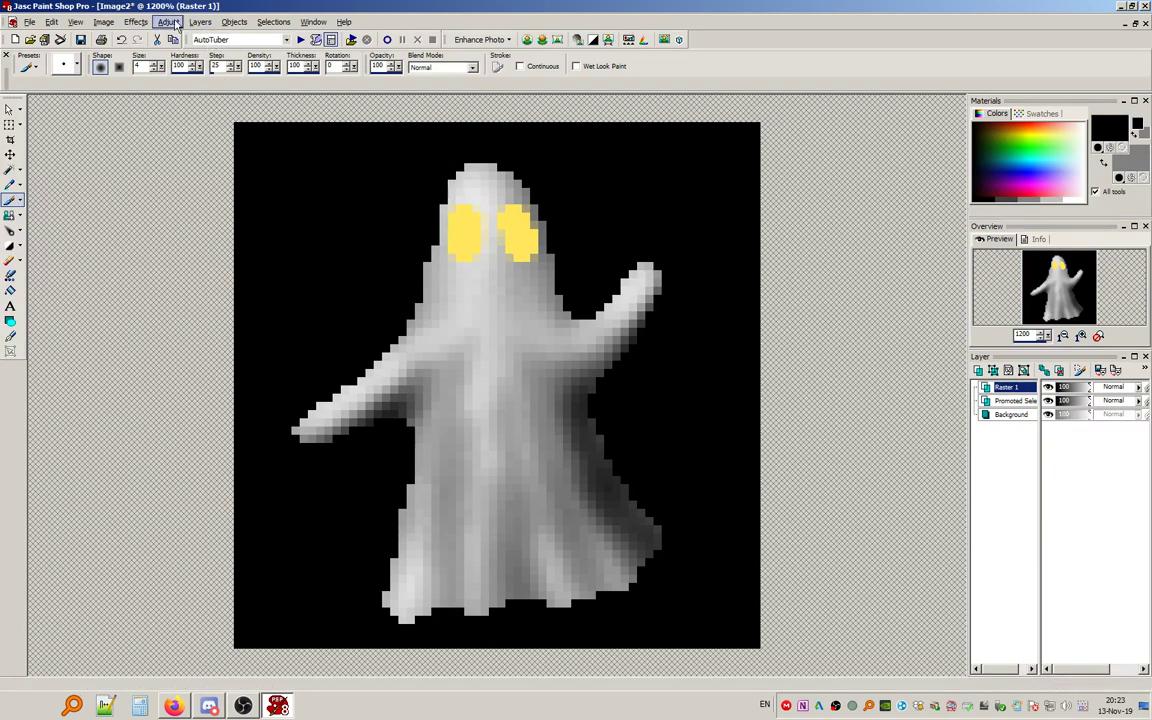
mouse_move(220, 69)
click(300, 69)
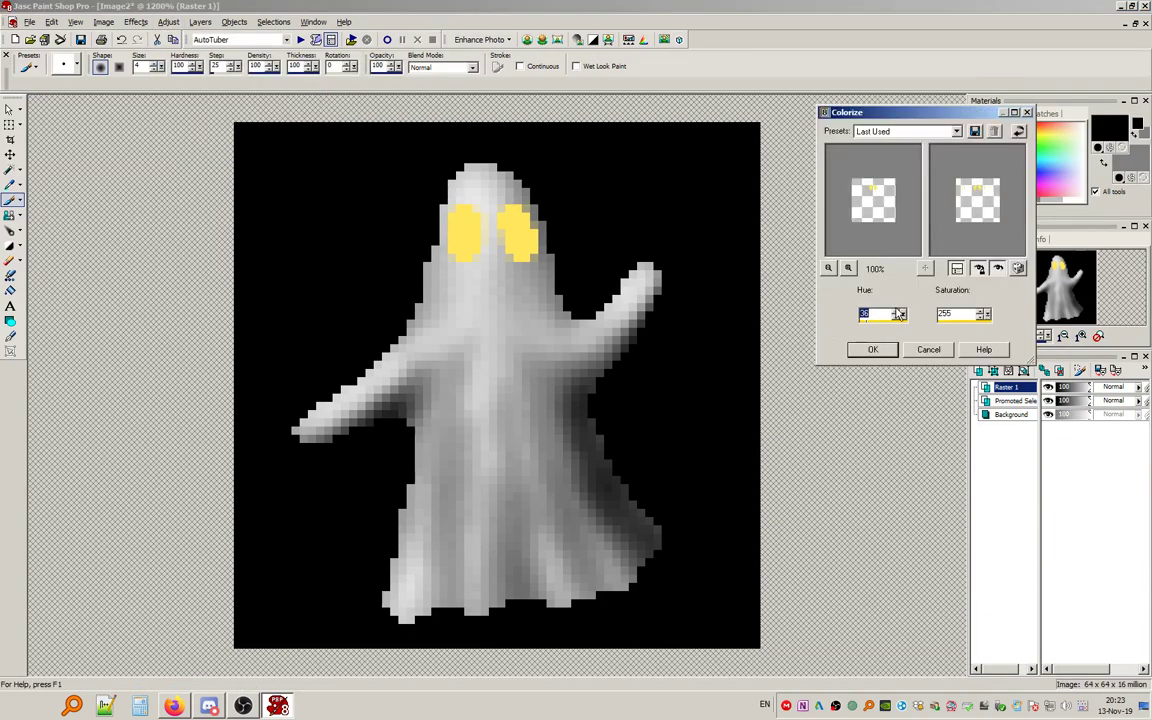
text(22)
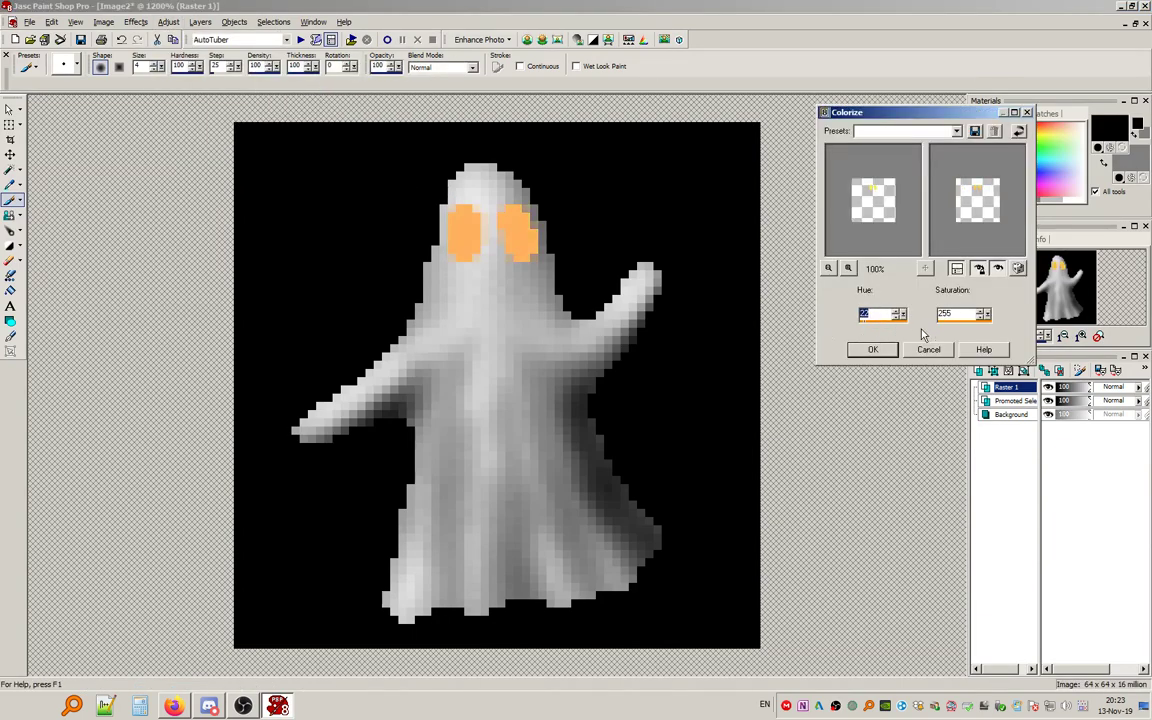
click(887, 353)
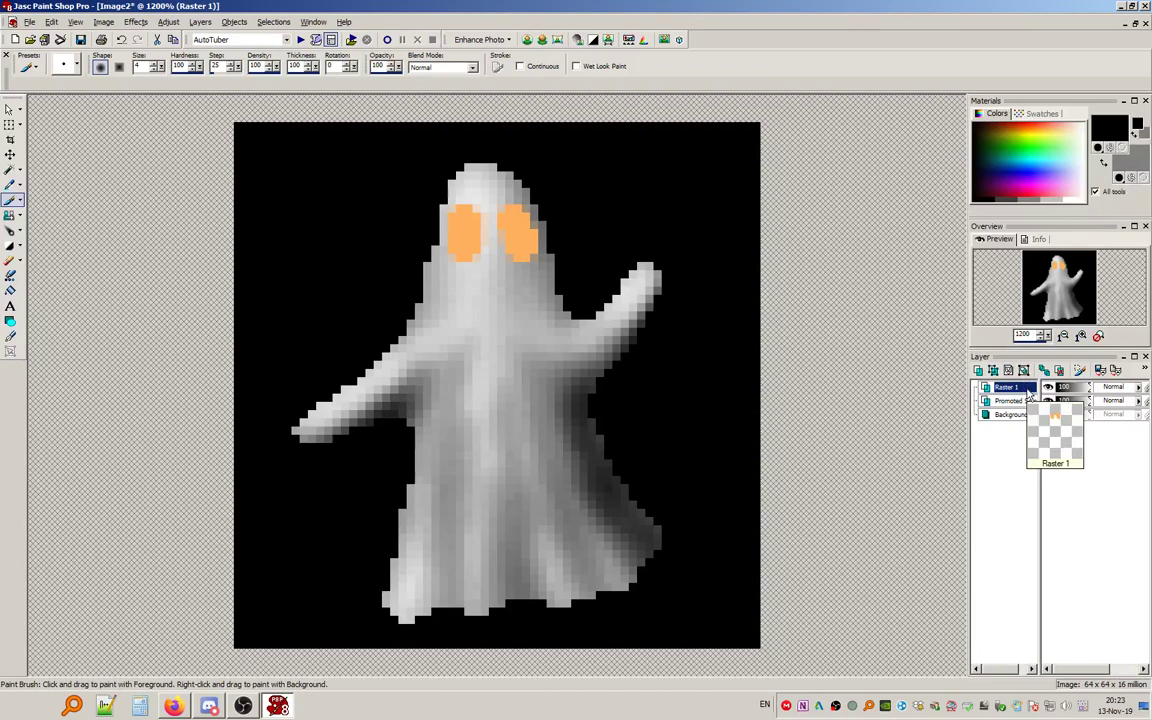
key(a)
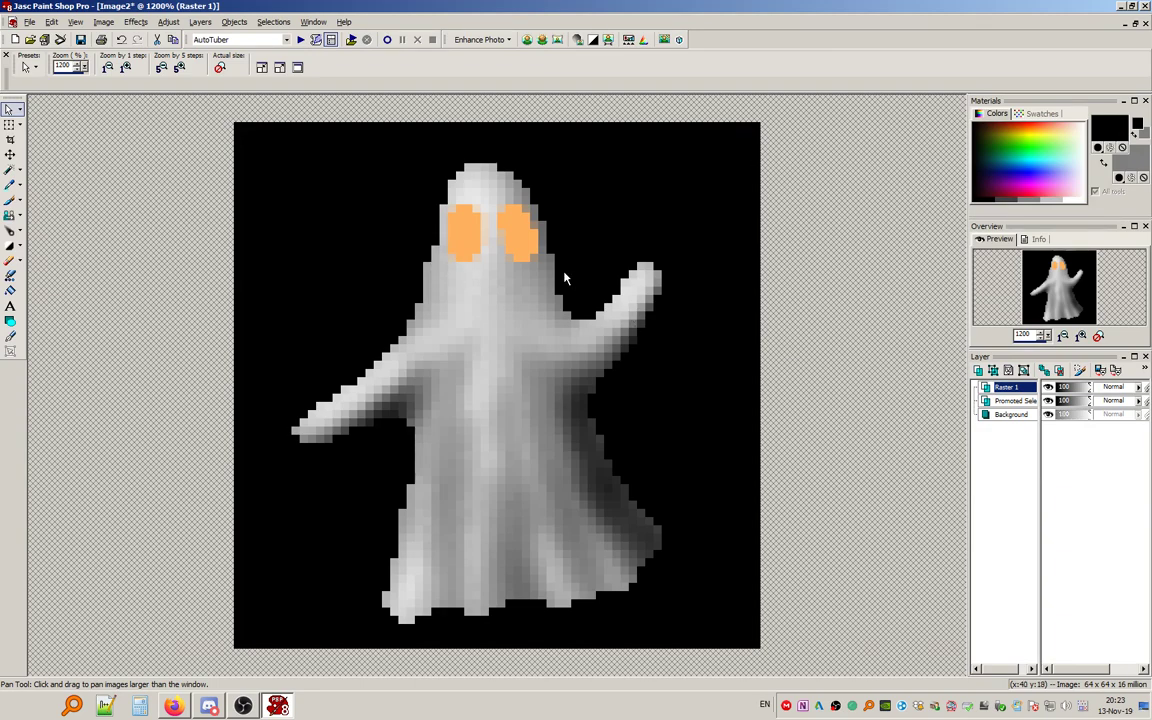
Hide the ghost and Background layers and duplicate the orange eye layer.
click(1048, 401)
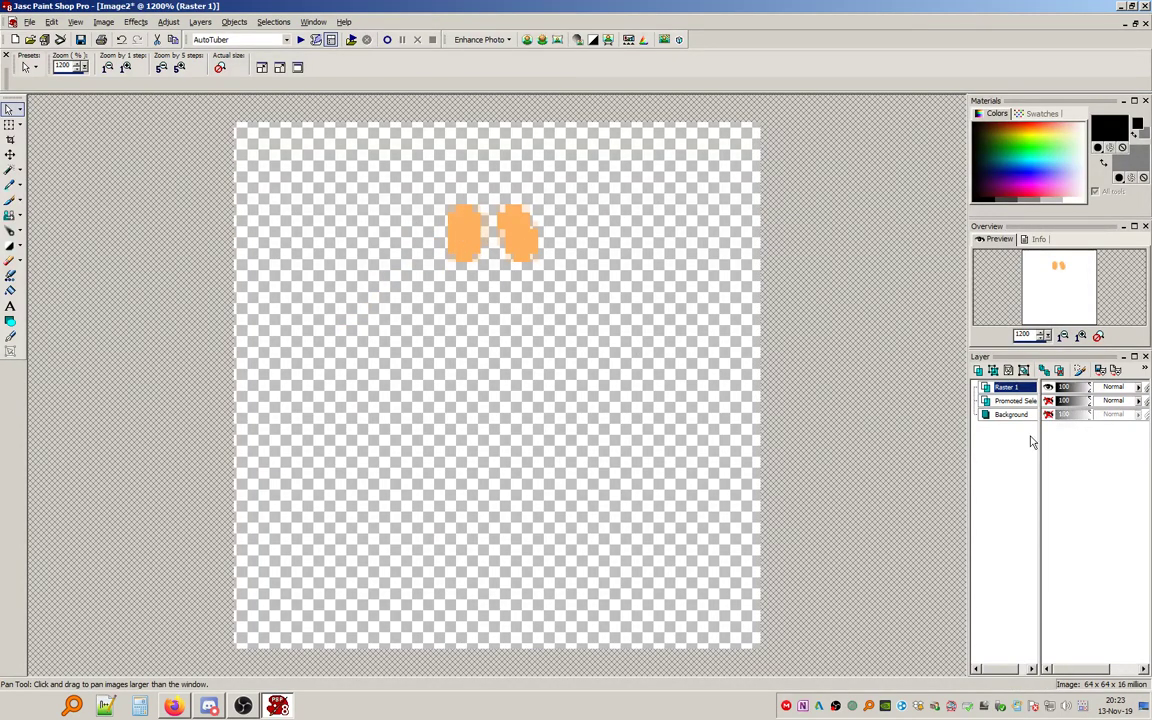
right_click(1015, 397)
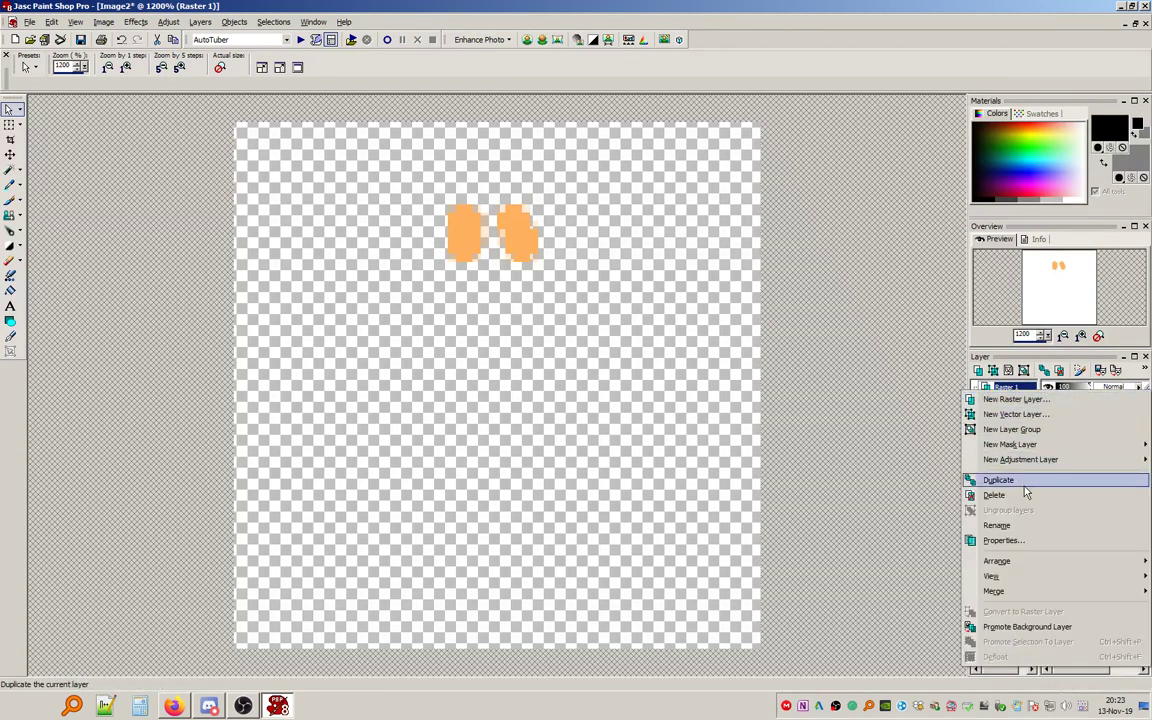
click(1012, 482)
Blur the duplicated eye layer into a soft glow and show the ghost and Background layers again.
click(166, 23)
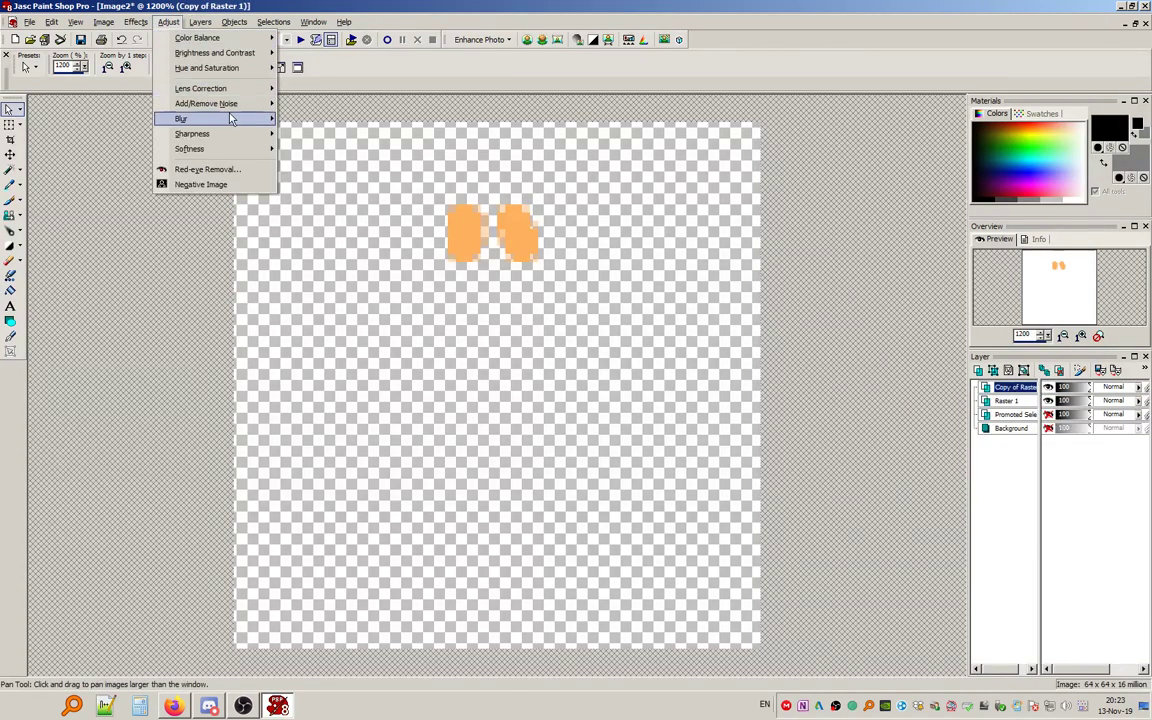
mouse_move(212, 118)
click(330, 151)
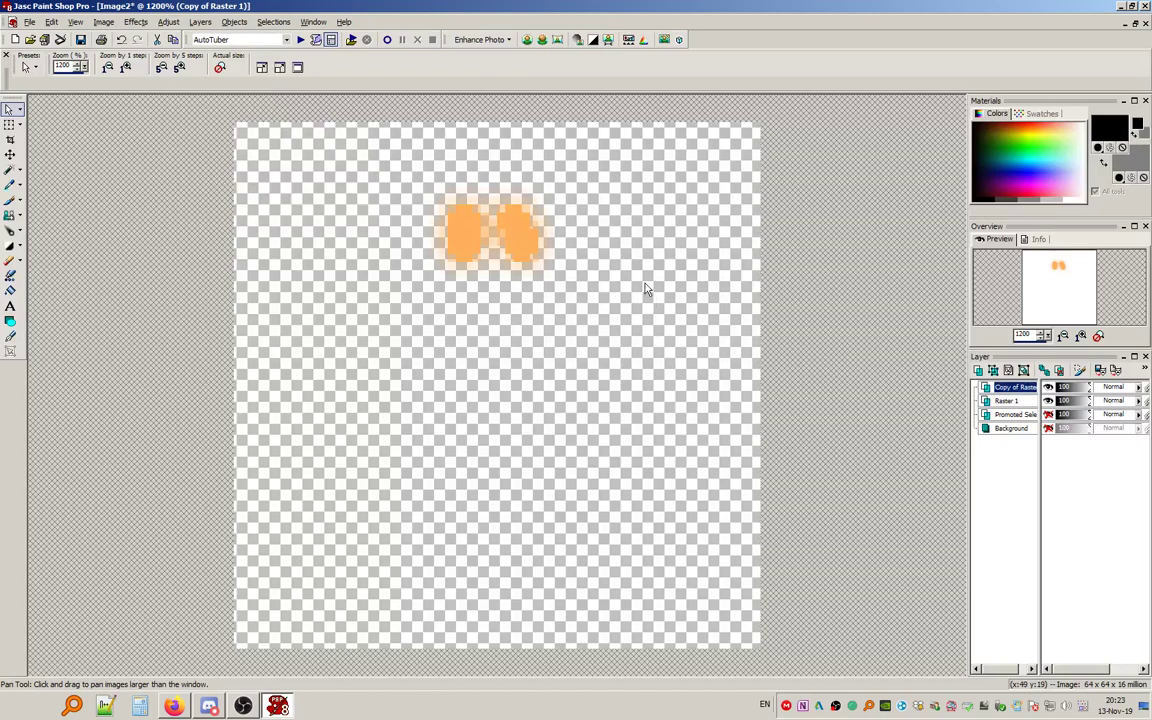
click(1048, 414)
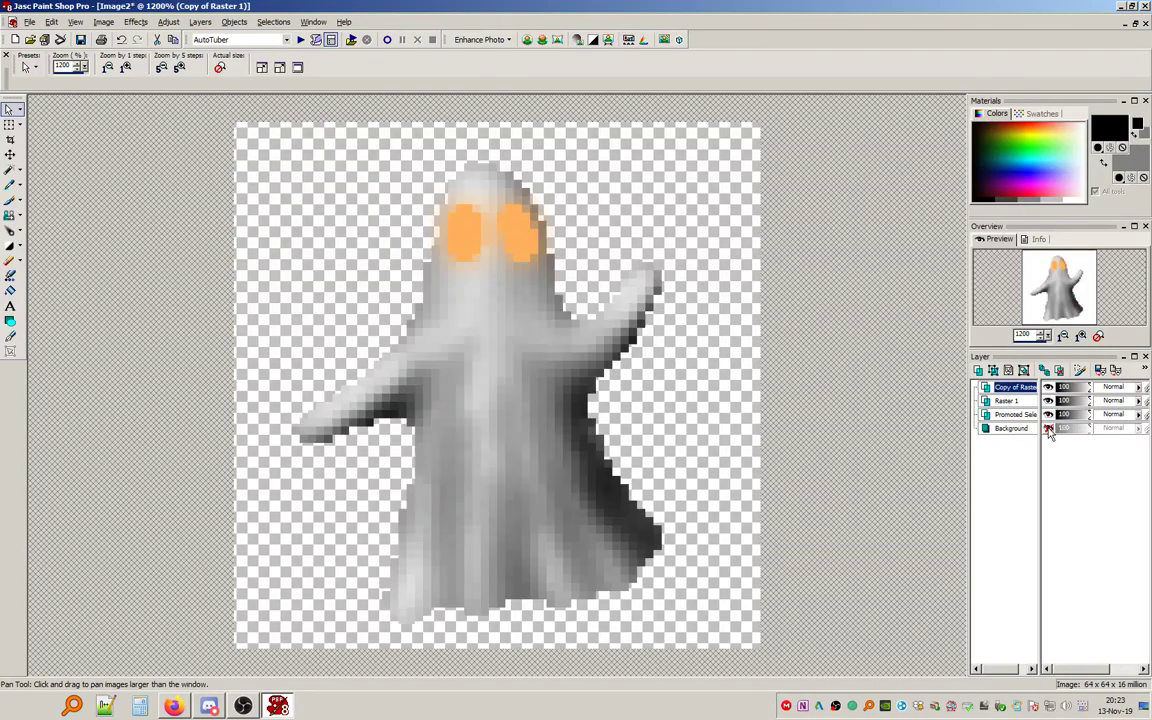
click(1048, 428)
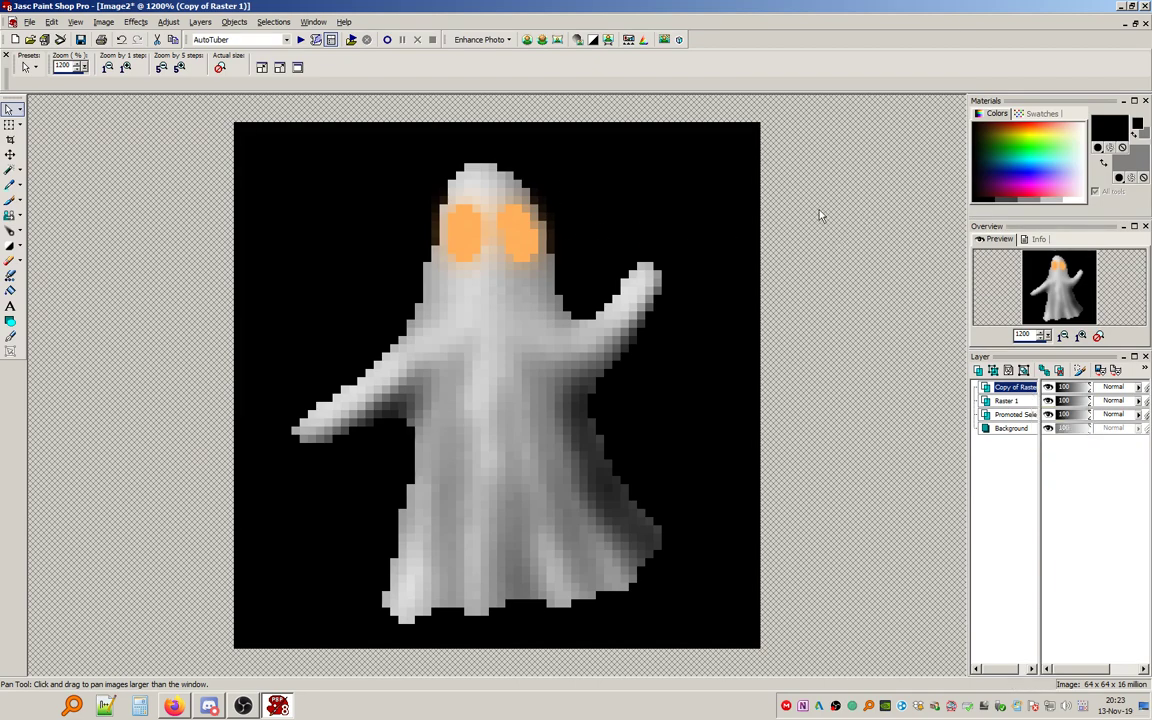
Set the blend mode of the blurred eye layer to Screen and check the glow over the ghost.
scroll(560, 303, up, 3)
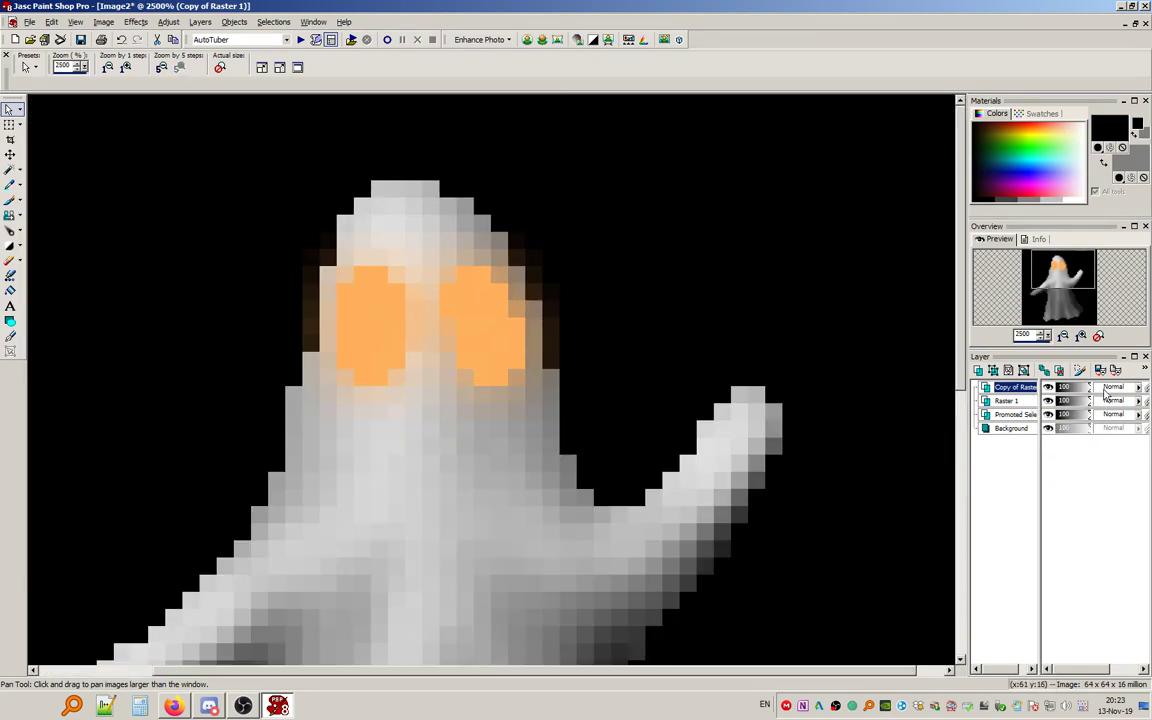
click(1121, 389)
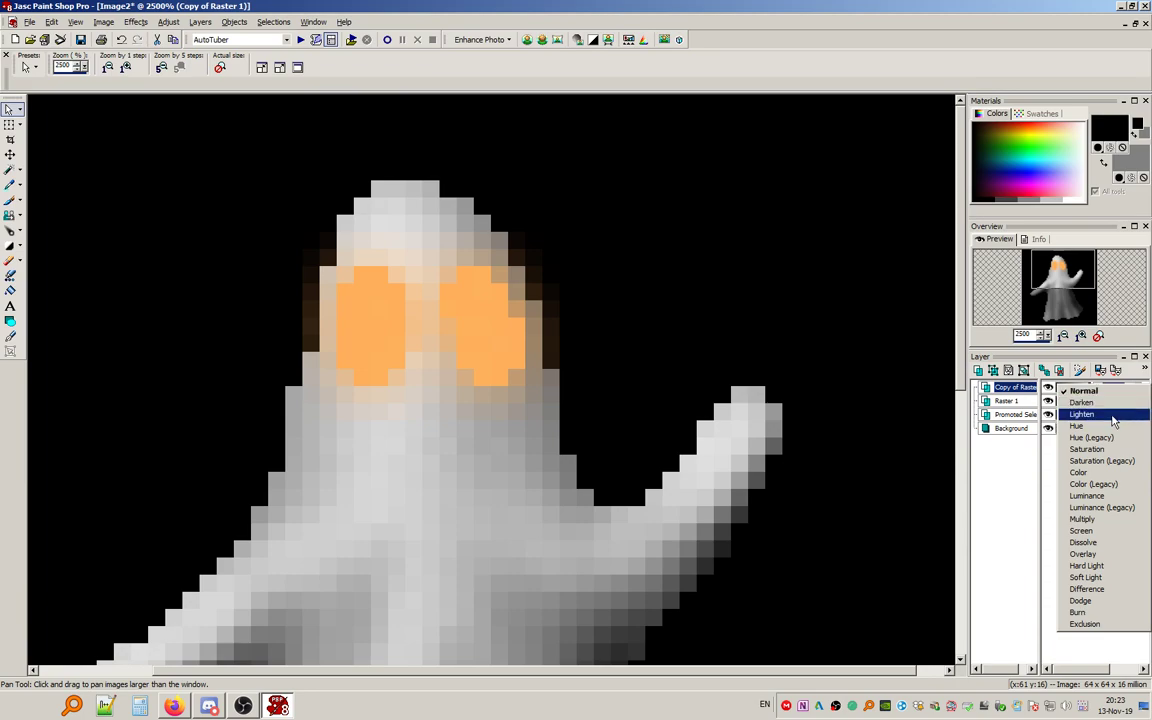
click(1094, 533)
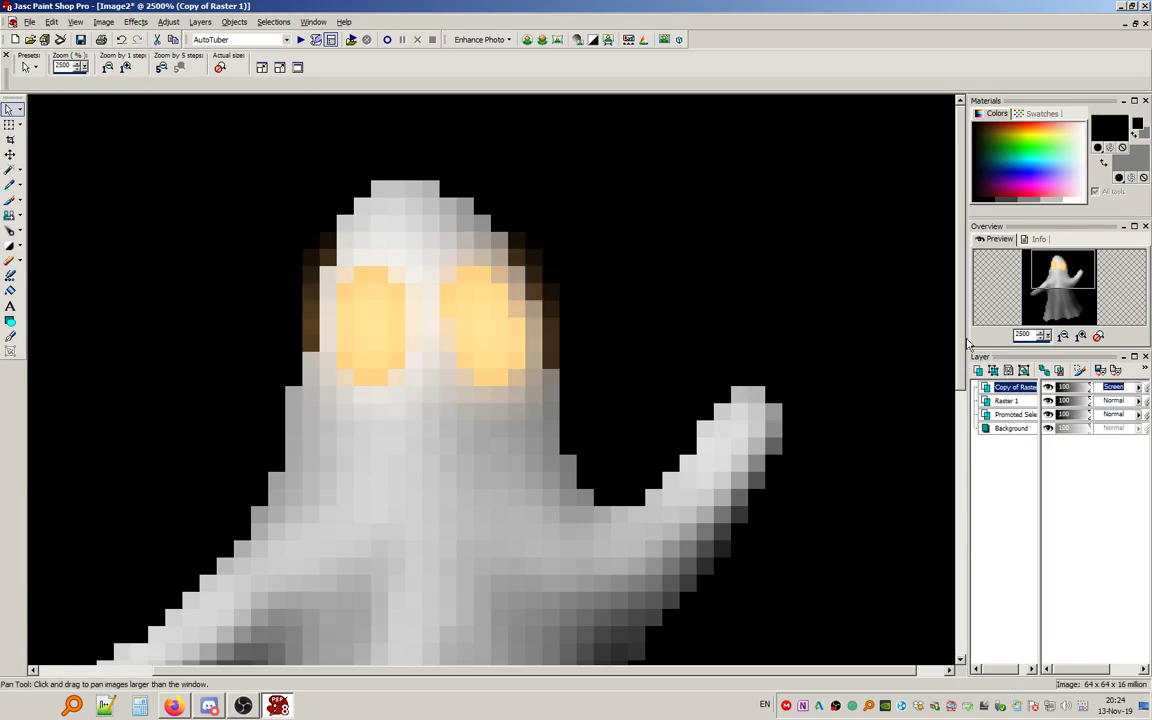
drag(964, 343, 966, 357)
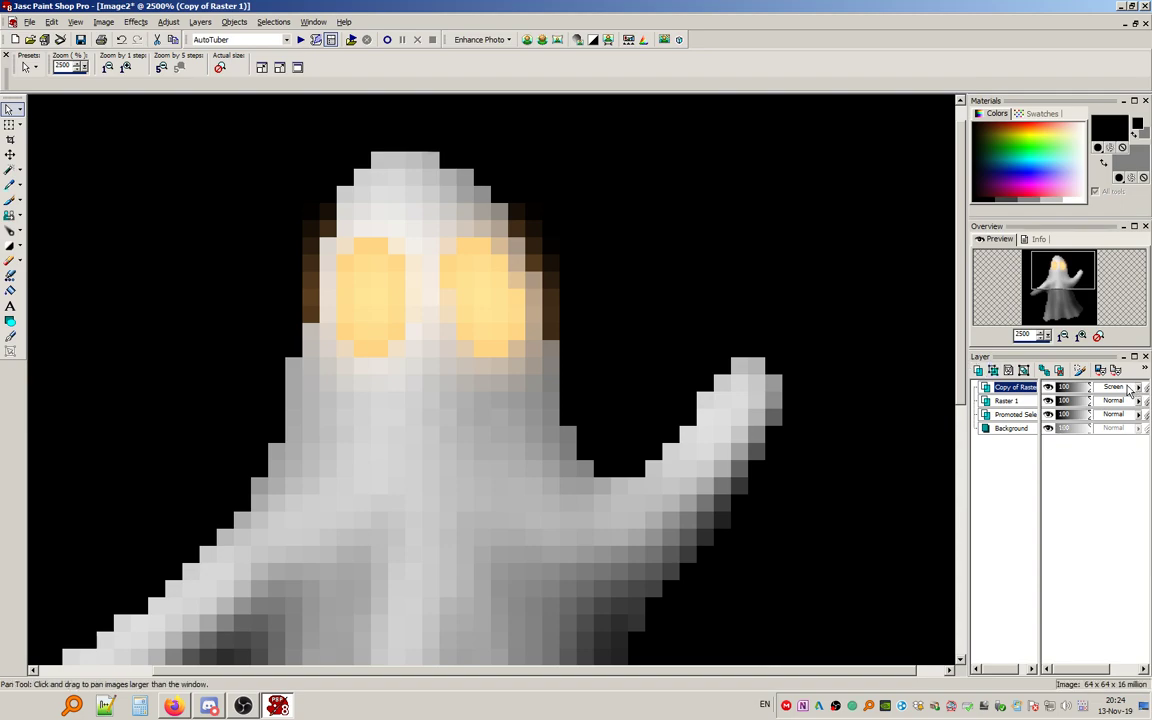
drag(960, 322, 961, 391)
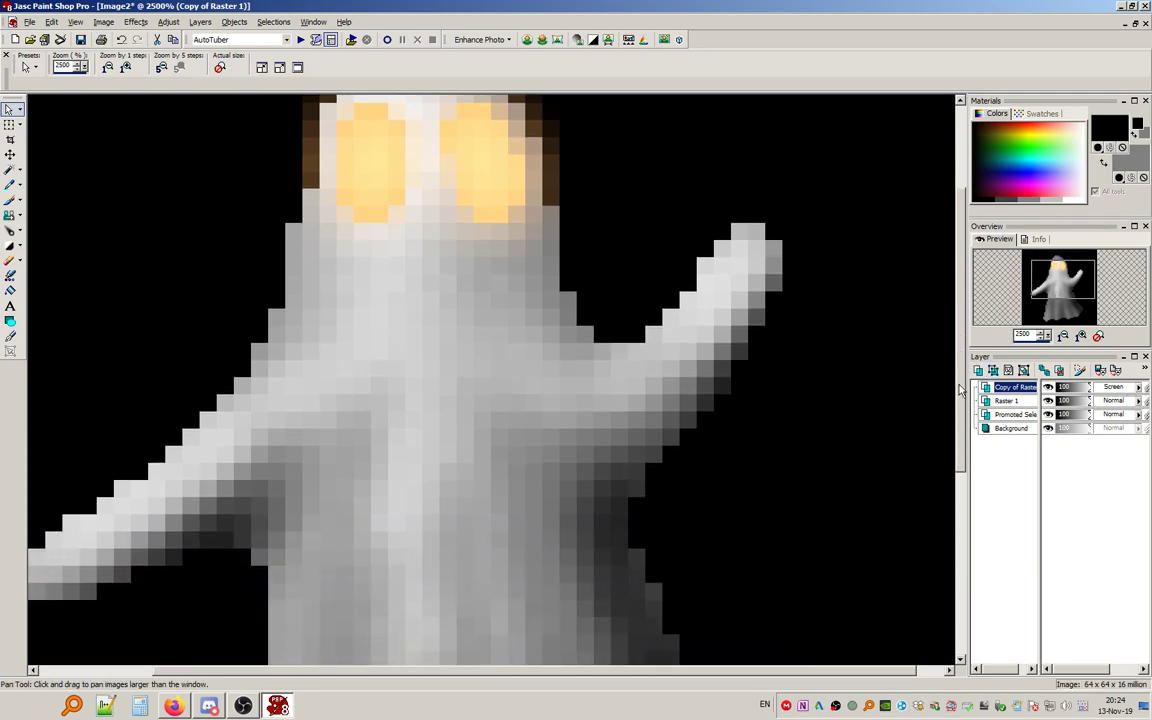
scroll(654, 415, down, 5)
scroll(614, 430, up, 1)
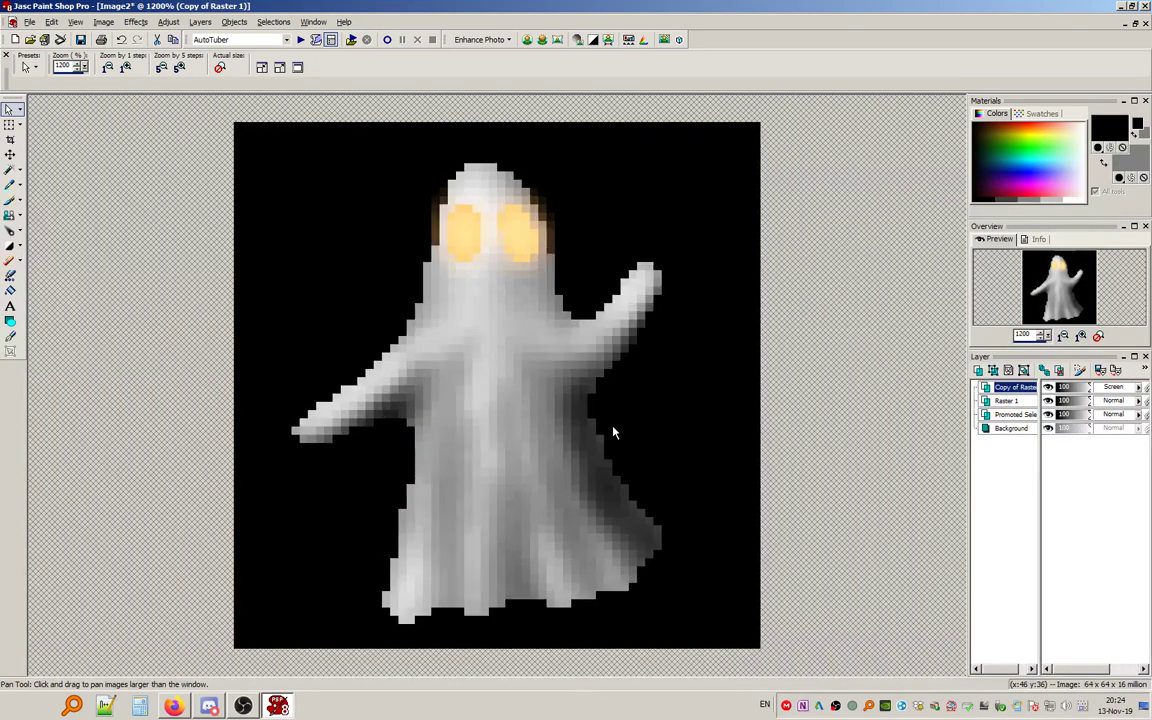
click(10, 169)
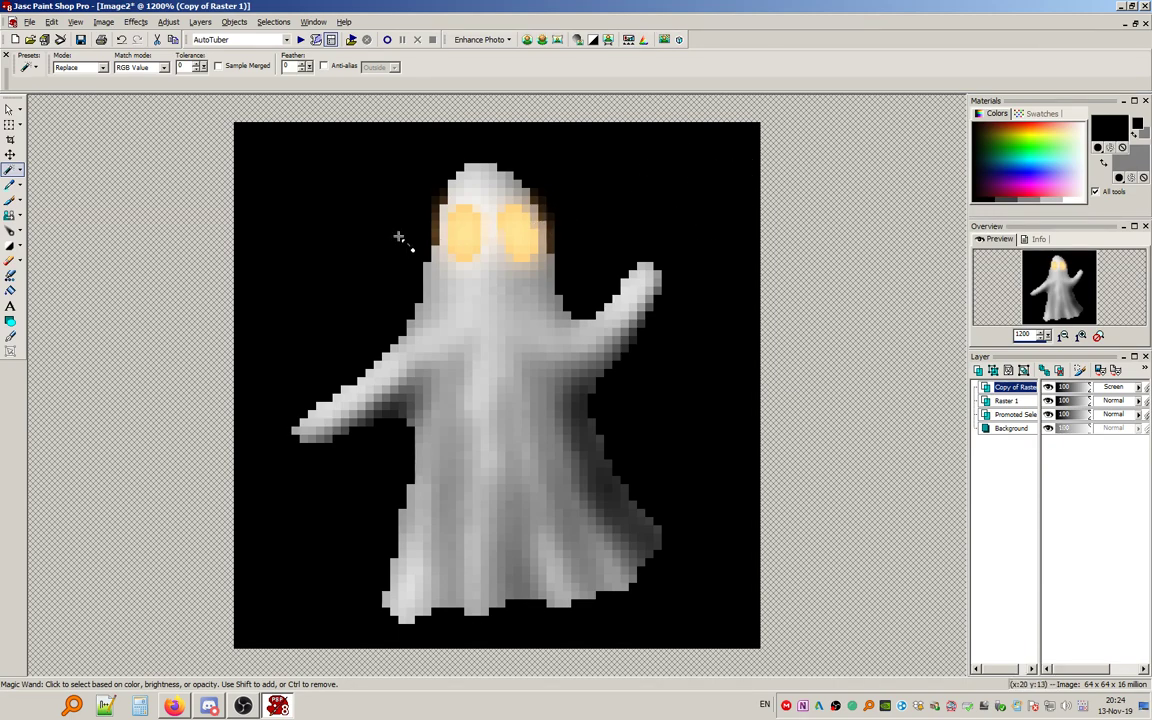
click(345, 229)
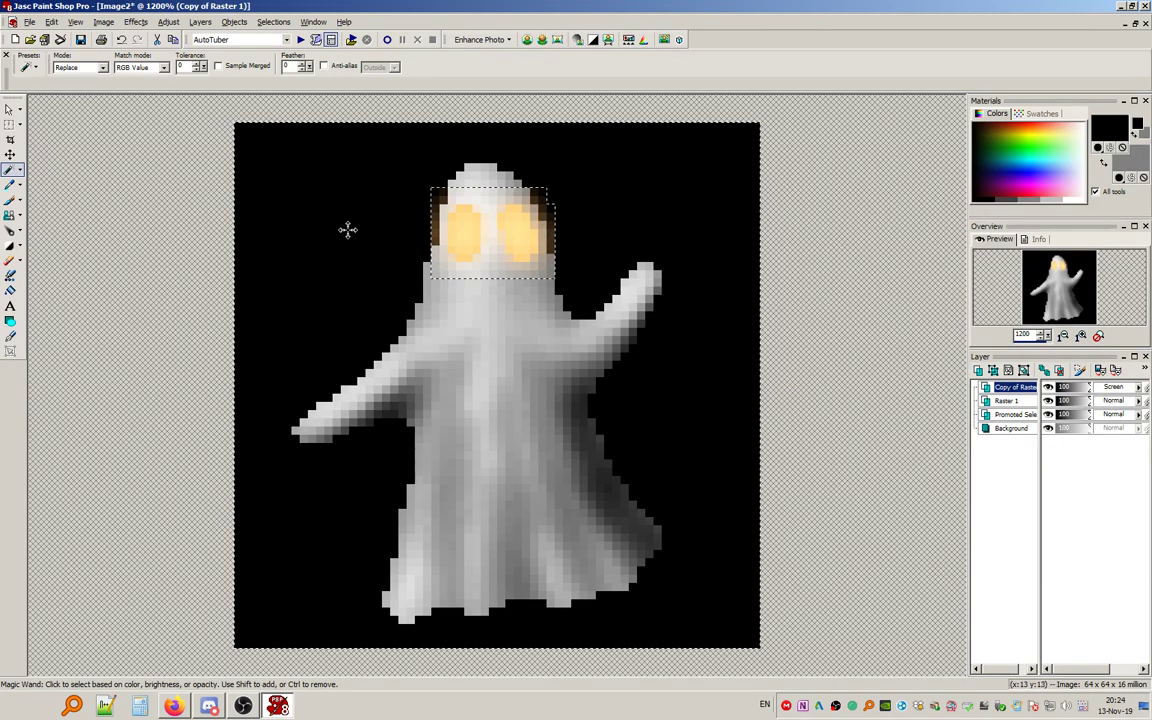
click(262, 21)
click(325, 49)
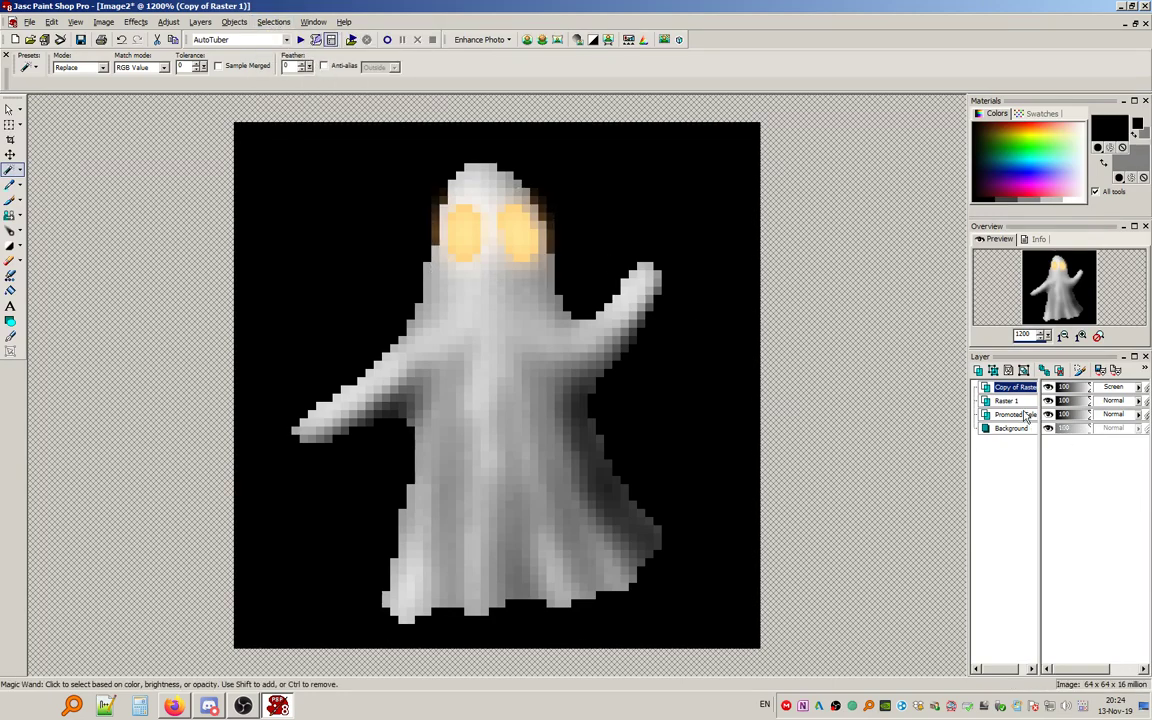
Select the empty area around the ghost on its layer with the Magic Wand, delete the blurred eye glow there and deselect.
mouse_move(1025, 408)
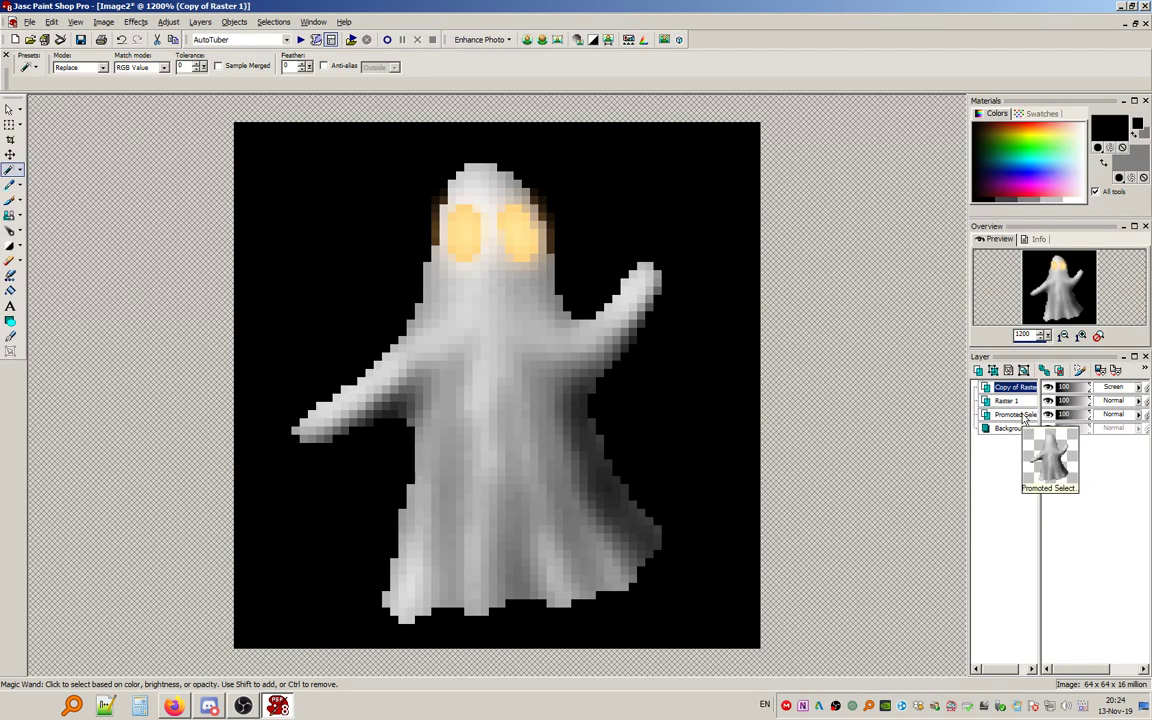
click(1023, 417)
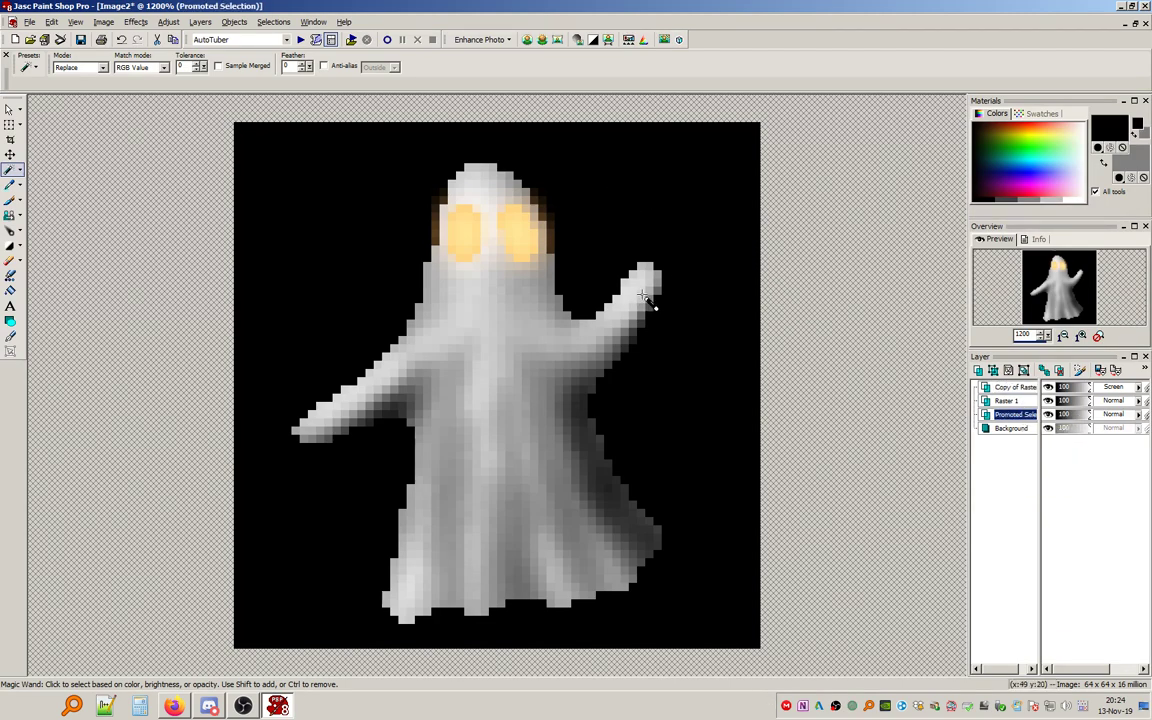
click(596, 178)
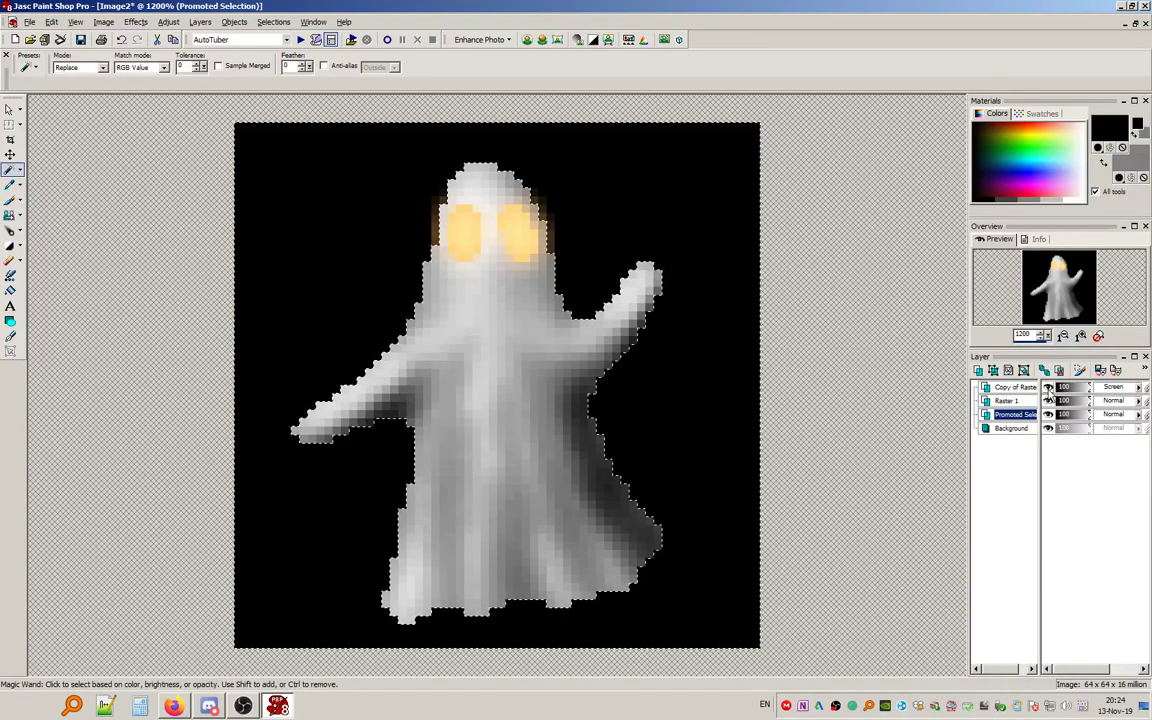
click(1016, 388)
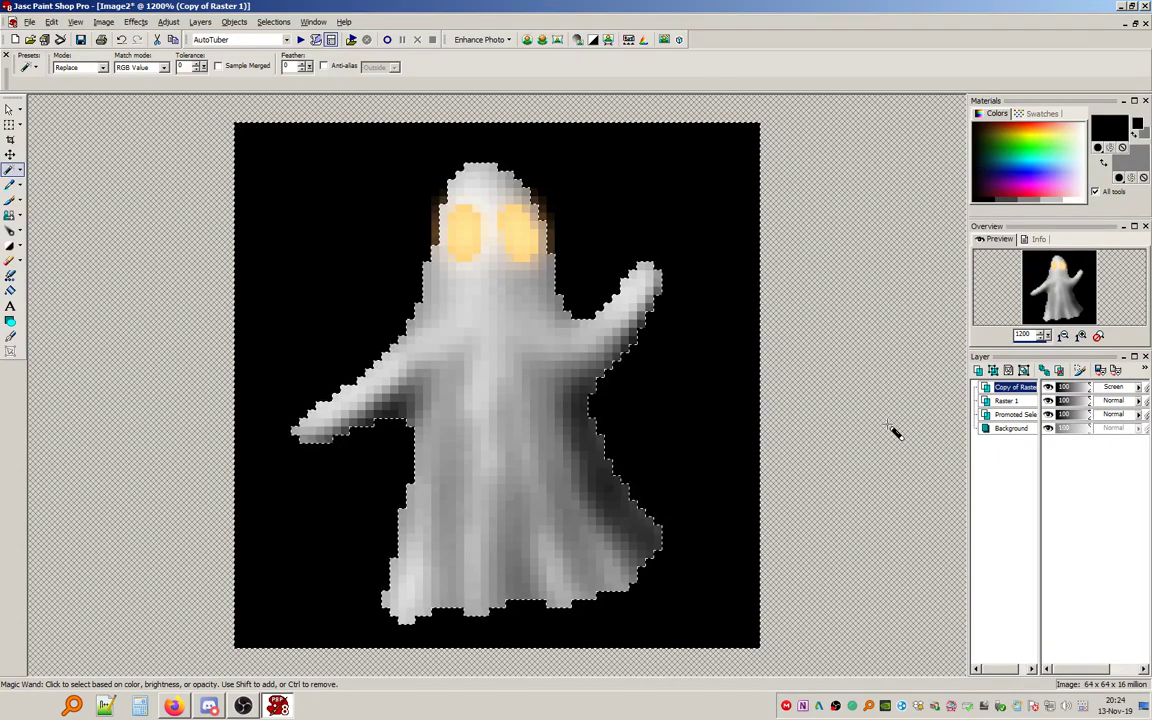
click(273, 21)
click(302, 49)
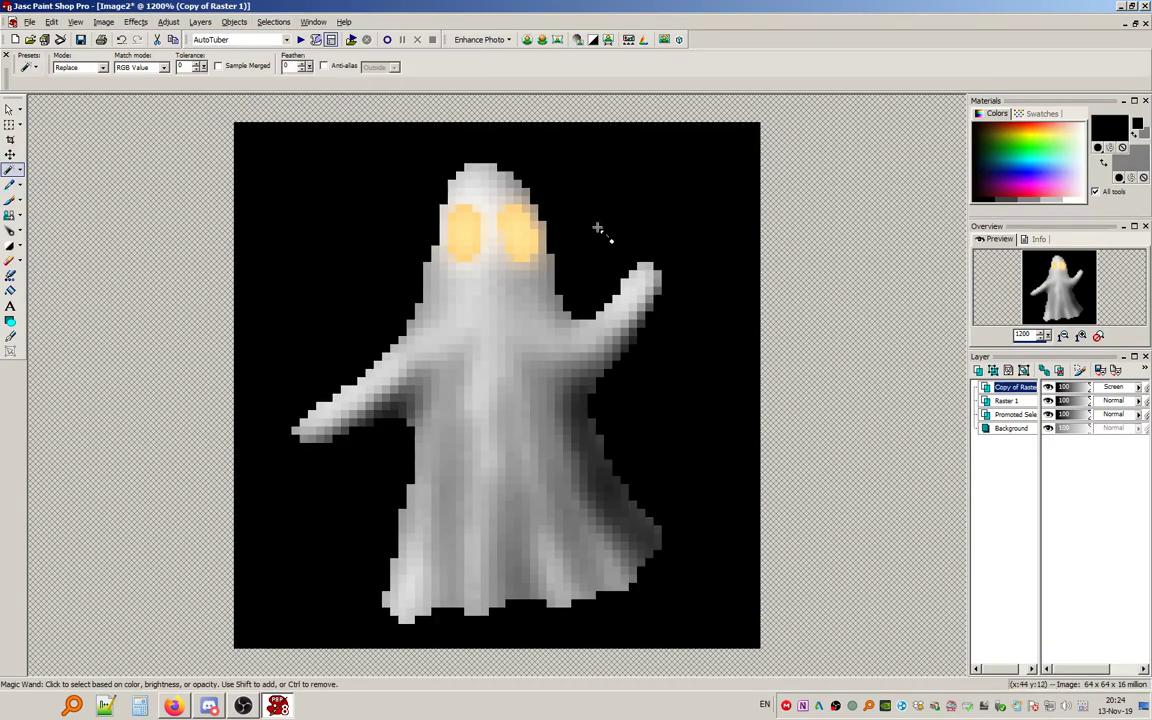
Open the recent file sprites_bathkitch.png, sample its purple background as the foreground color and close the file.
click(1030, 428)
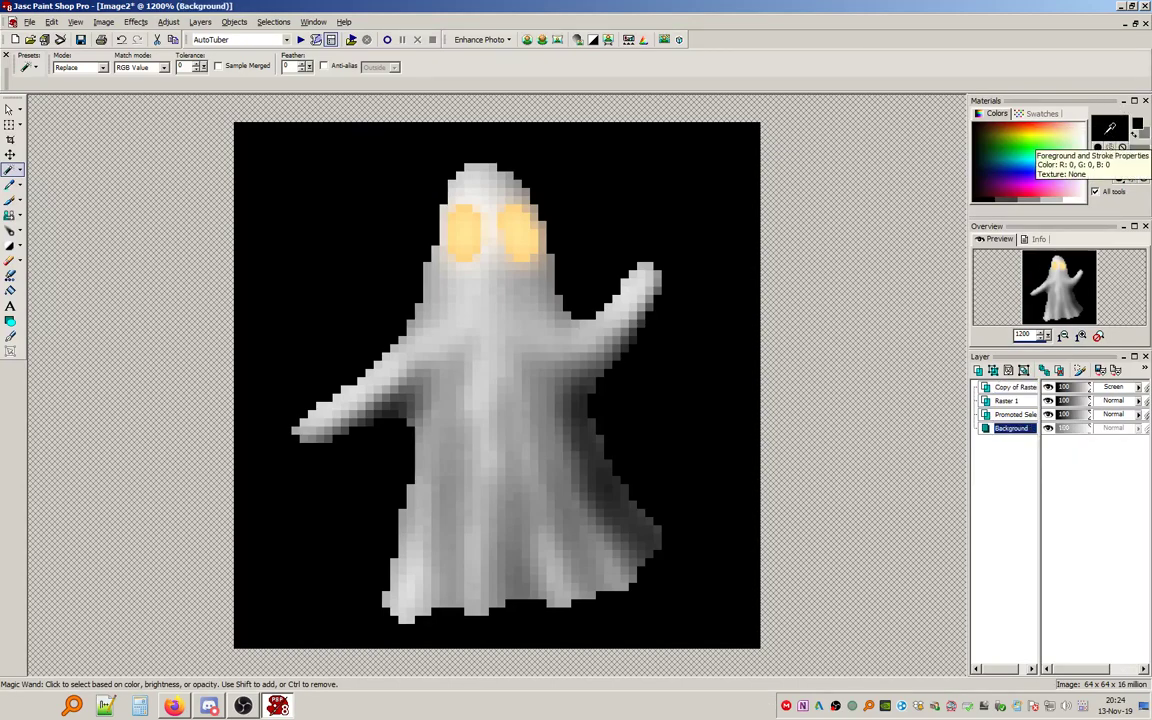
click(1134, 22)
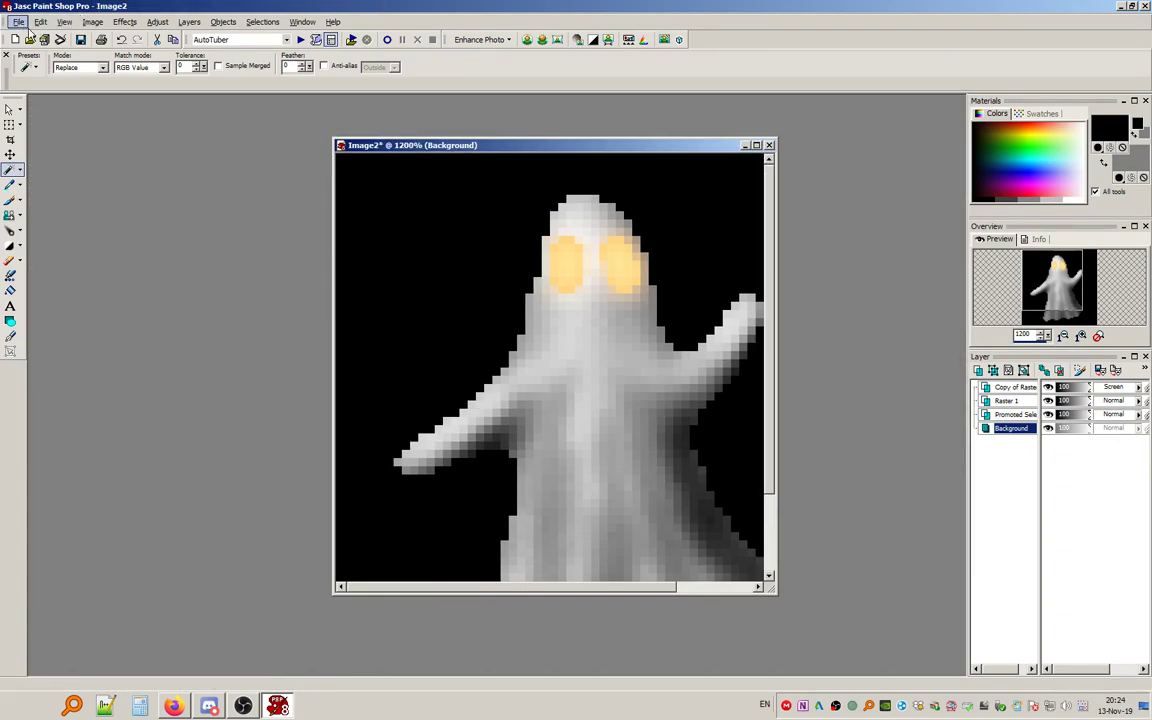
click(18, 21)
mouse_move(99, 360)
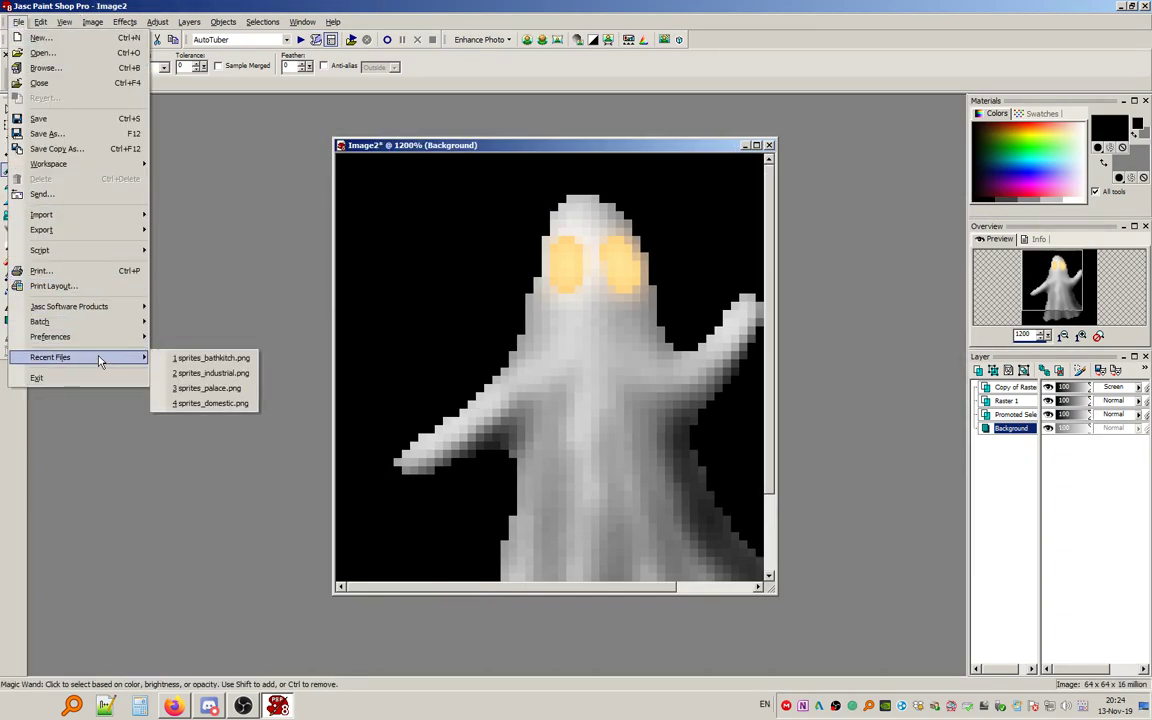
click(180, 358)
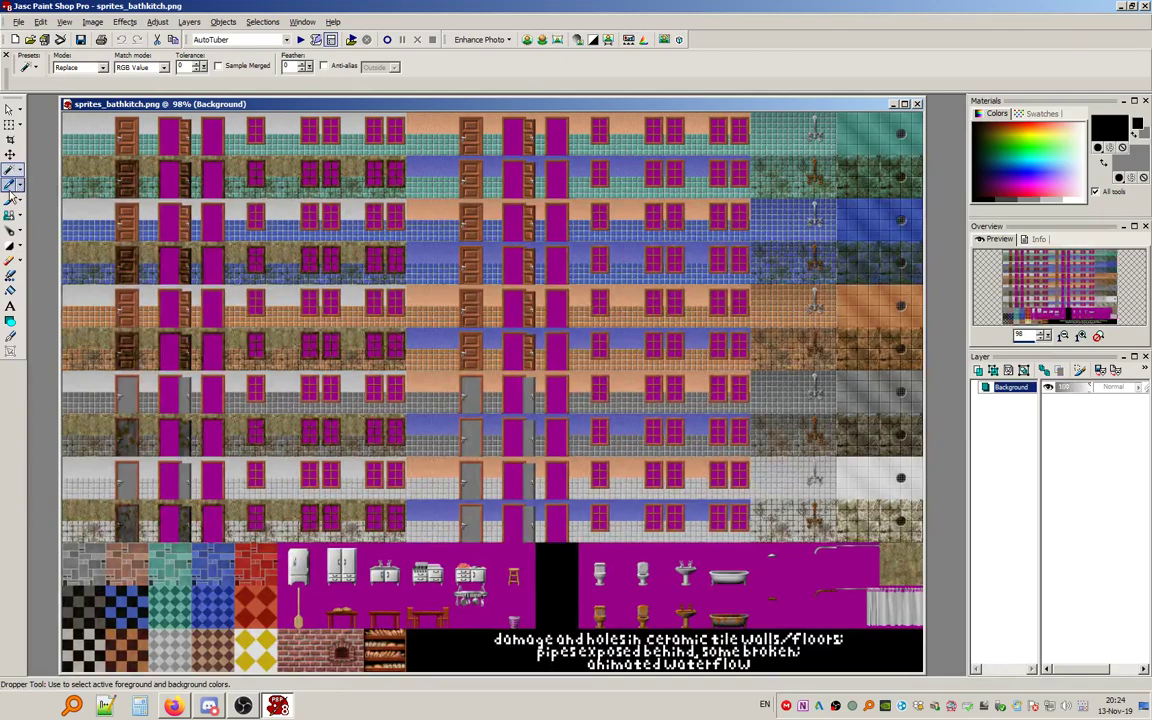
click(10, 184)
click(525, 614)
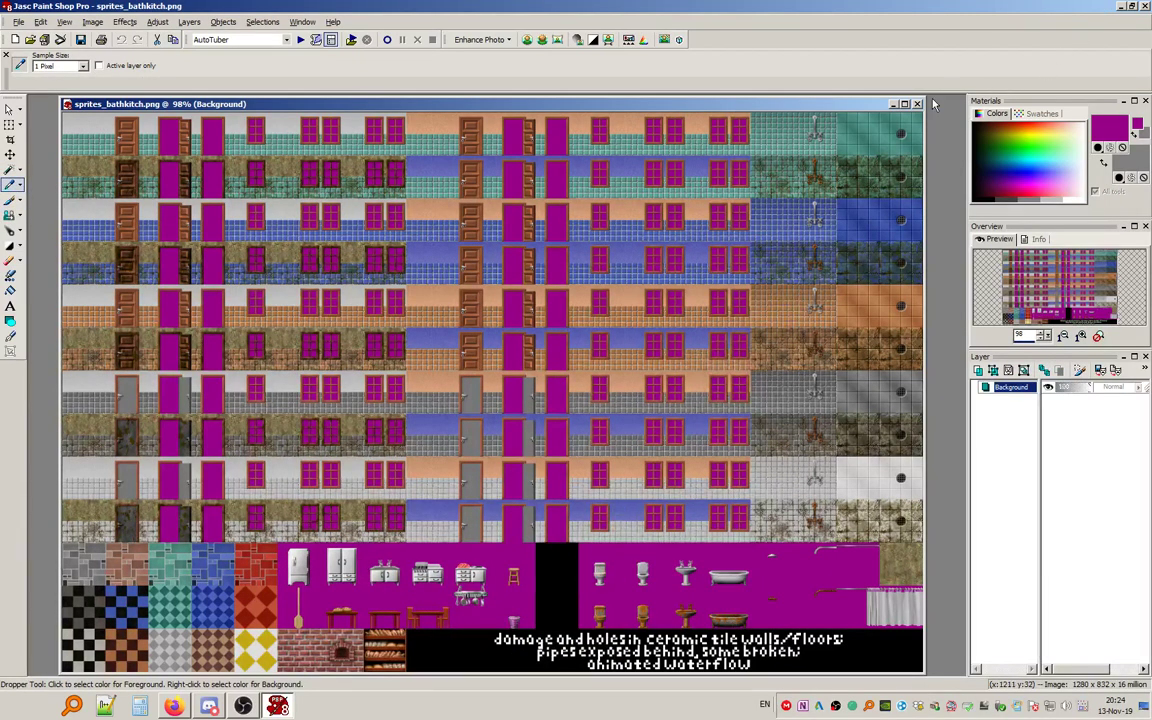
click(917, 104)
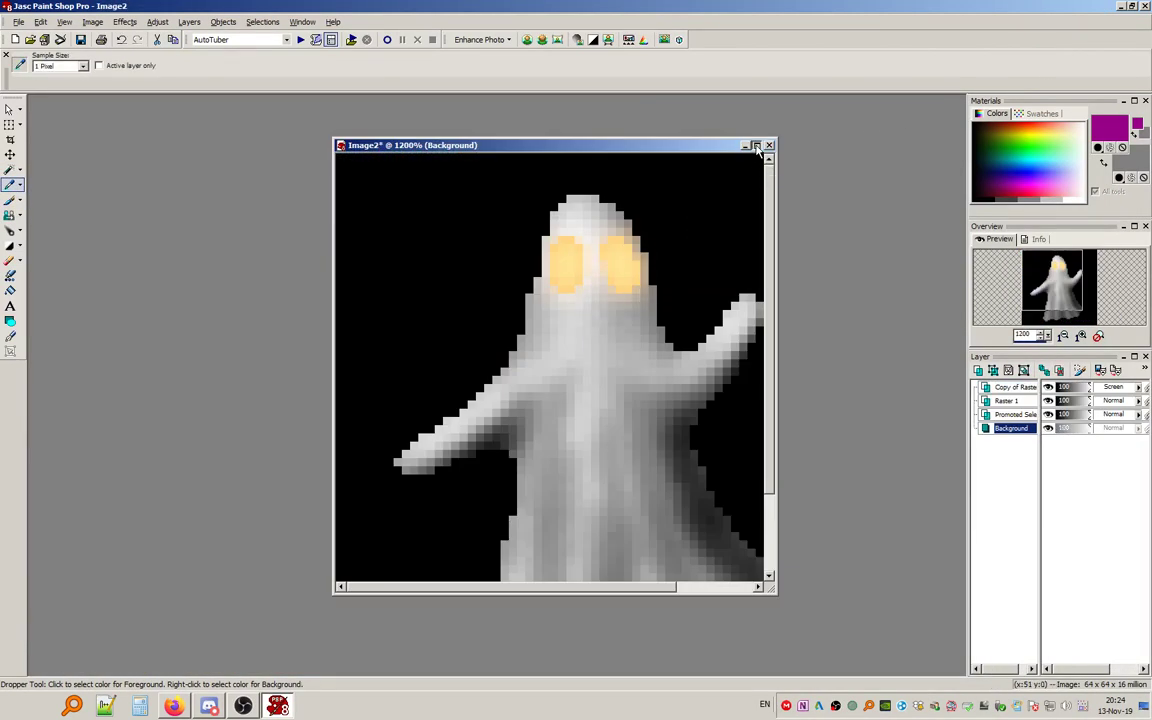
Flood-fill the black Background layer of the ghost image with the sampled purple and merge all layers into one.
click(757, 147)
click(10, 290)
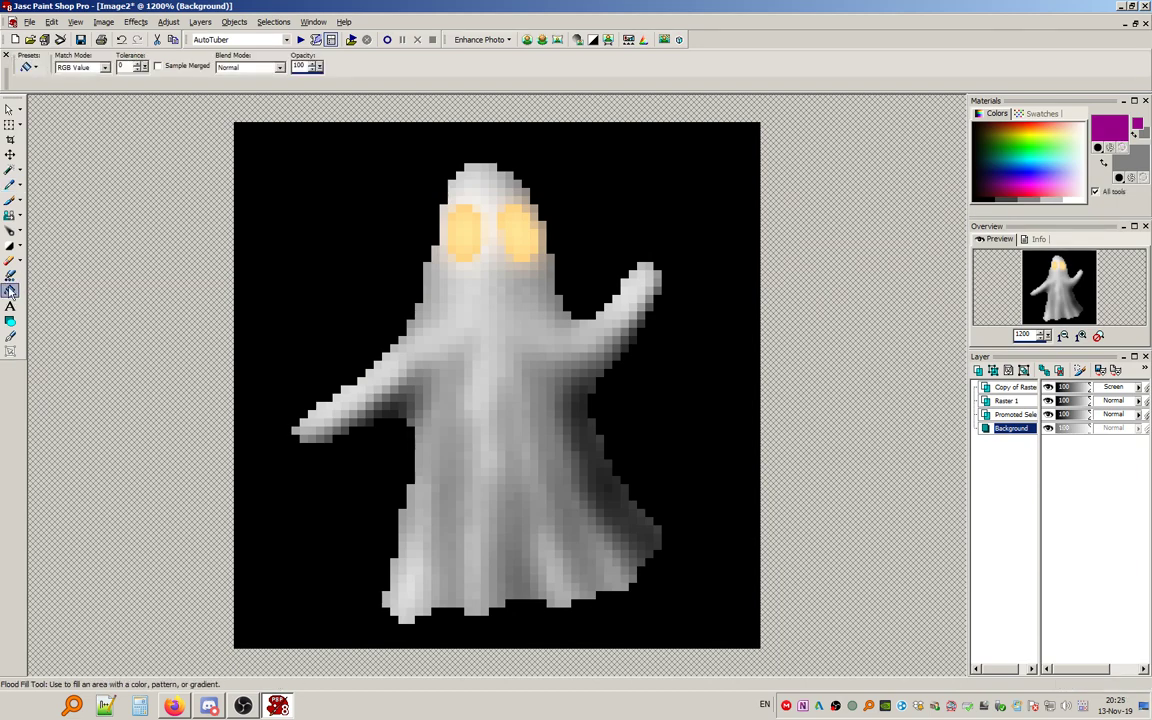
click(358, 220)
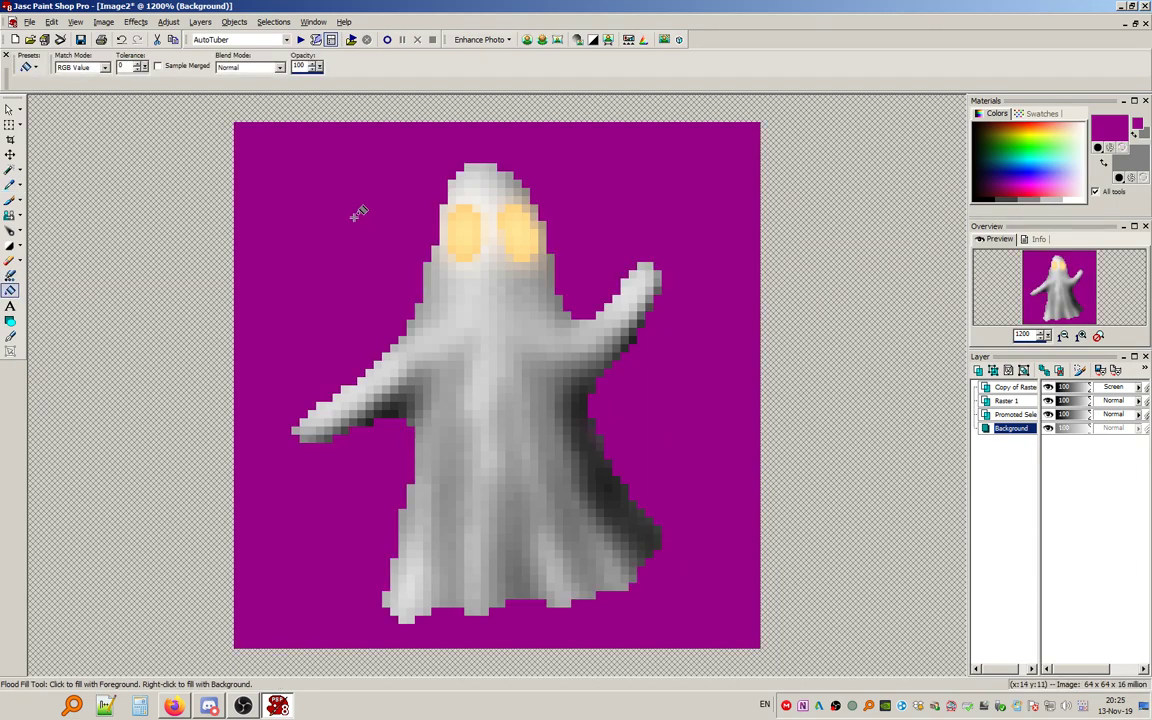
click(200, 21)
mouse_move(257, 232)
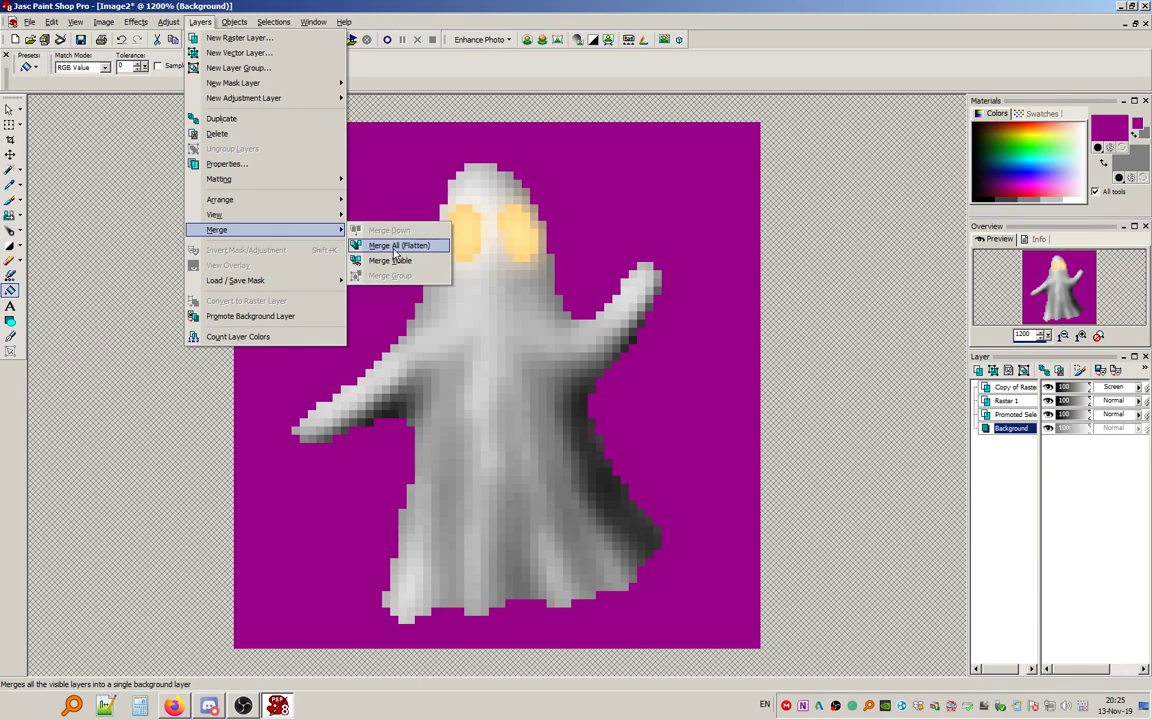
click(397, 248)
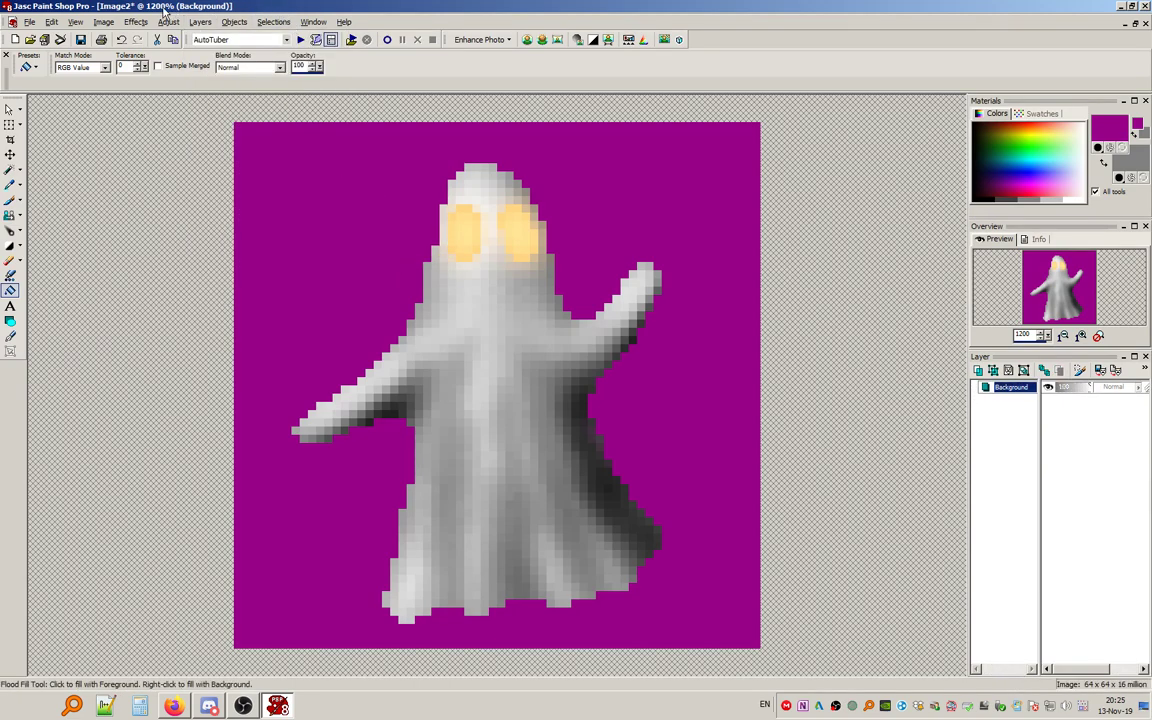
Load the Wolf3D palette onto the image using nearest color matching and review the recolored ghost.
click(103, 21)
mouse_move(177, 219)
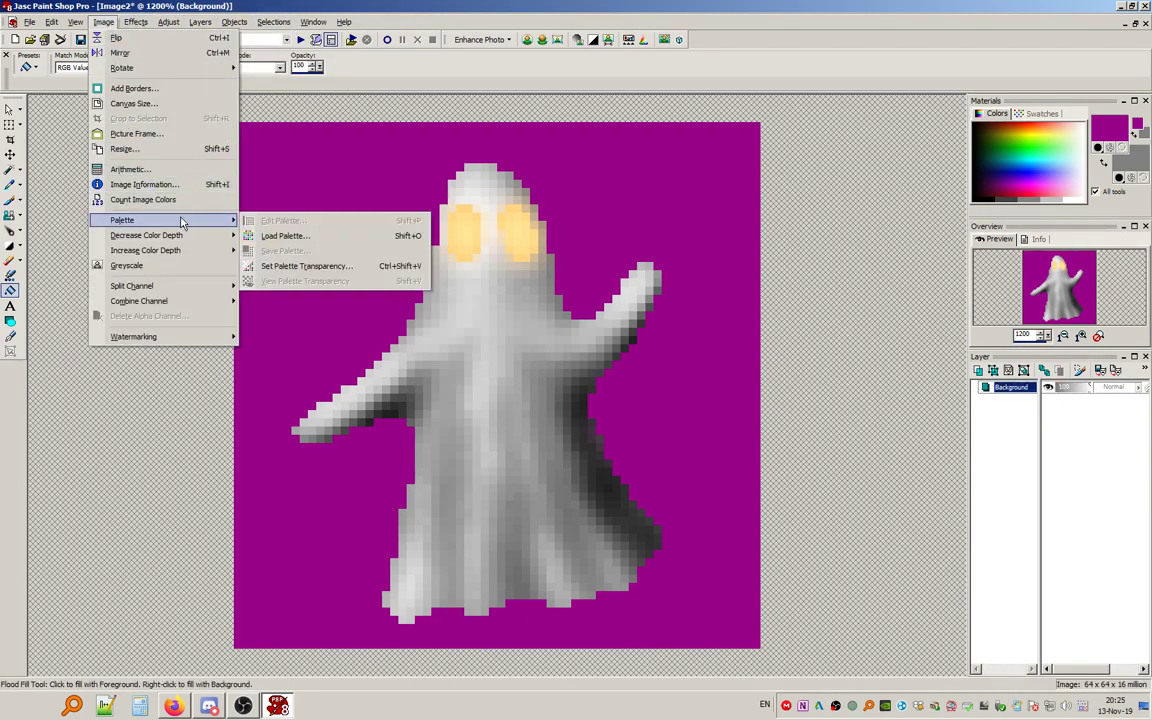
click(300, 235)
drag(523, 260, 719, 206)
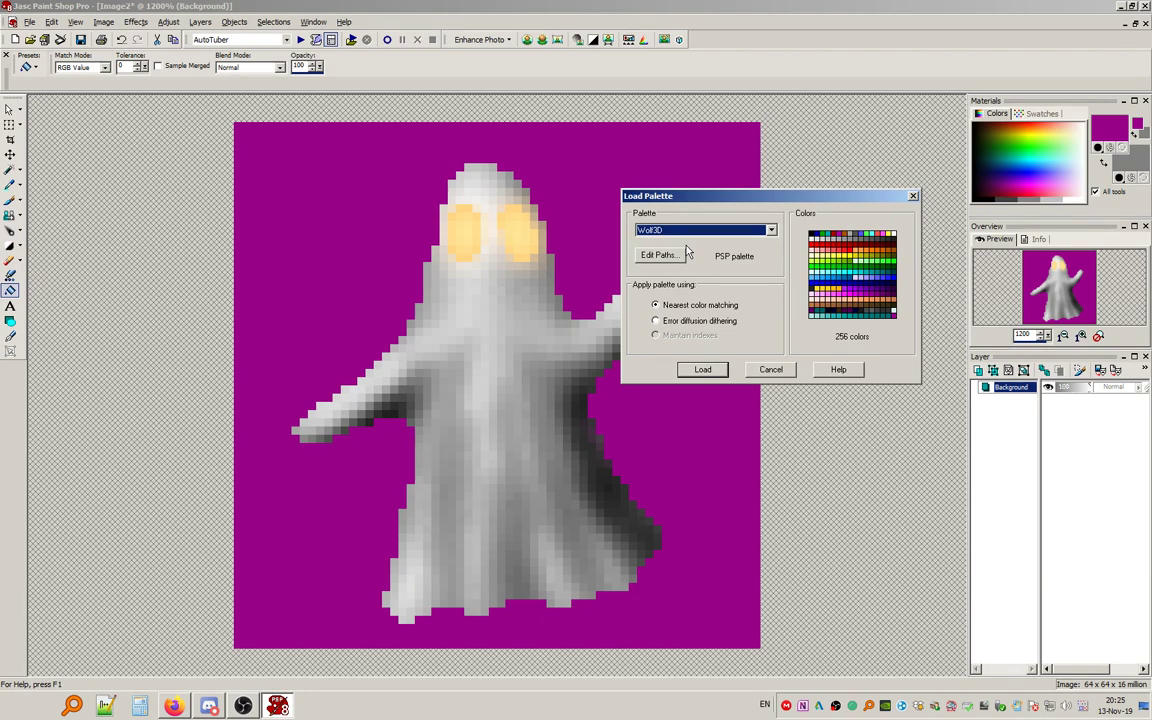
click(703, 370)
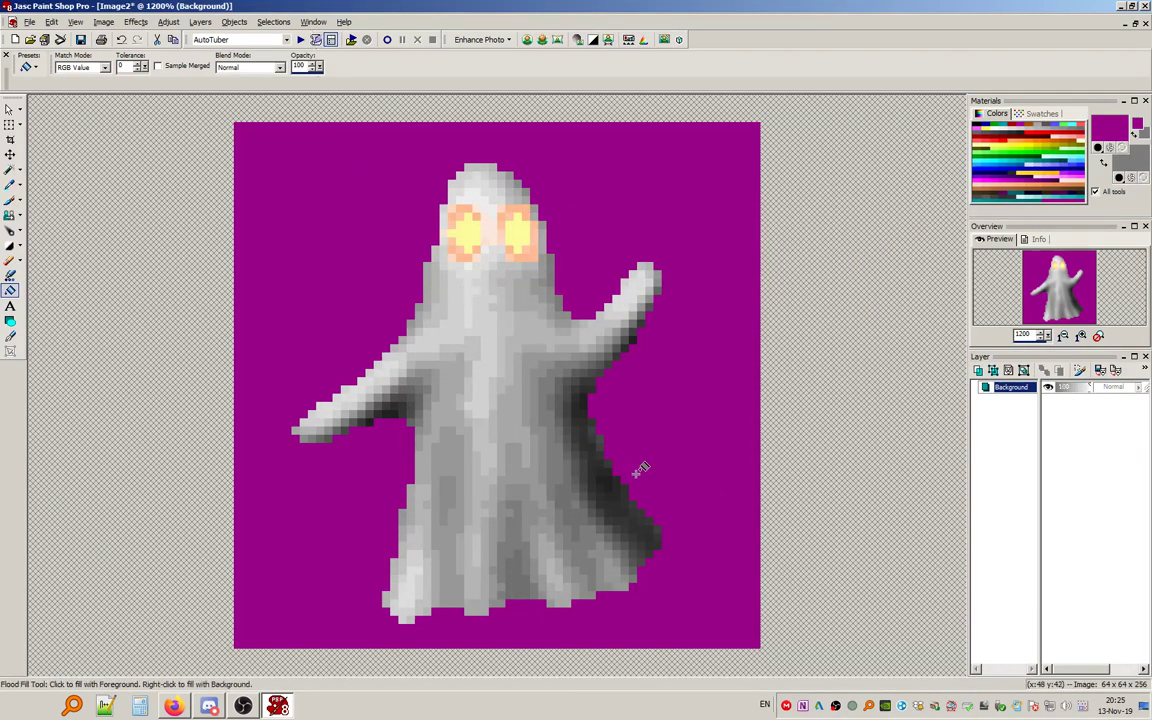
scroll(585, 316, up, 2)
scroll(573, 363, down, 2)
scroll(577, 358, down, 2)
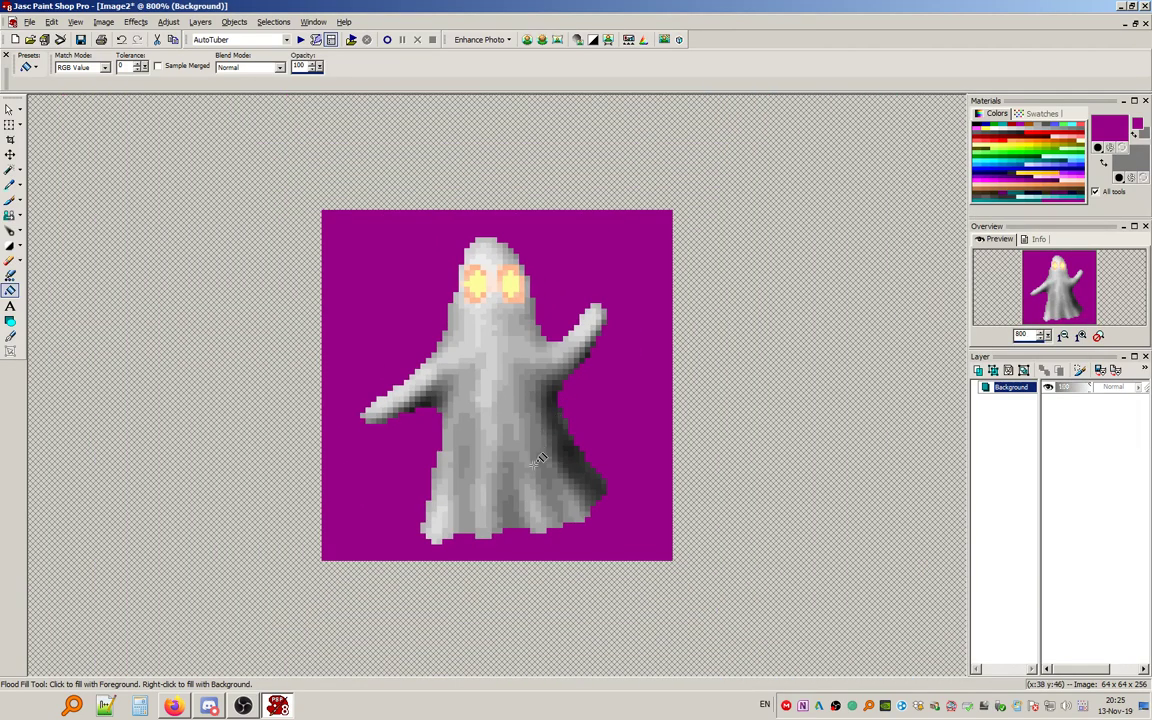
scroll(500, 330, up, 1)
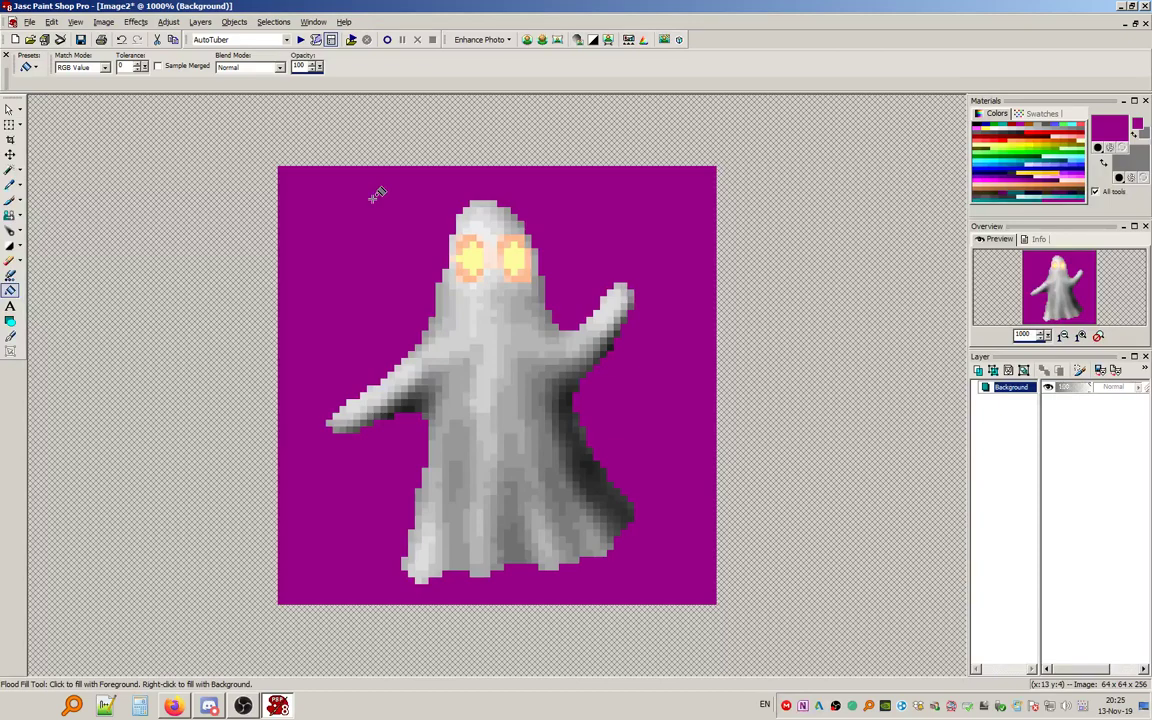
Pick golden yellow (252, 212, 36) and paint the top pixel of the left eye's core with a 1-pixel Paint Brush.
scroll(488, 245, up, 2)
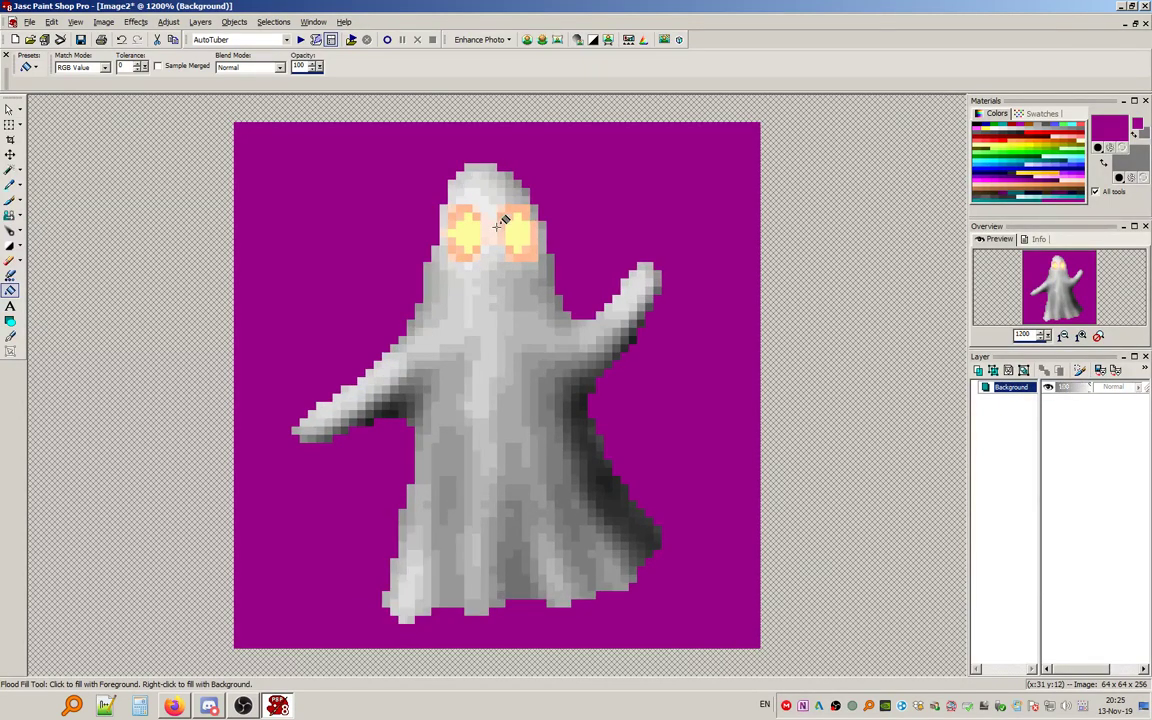
scroll(500, 222, up, 3)
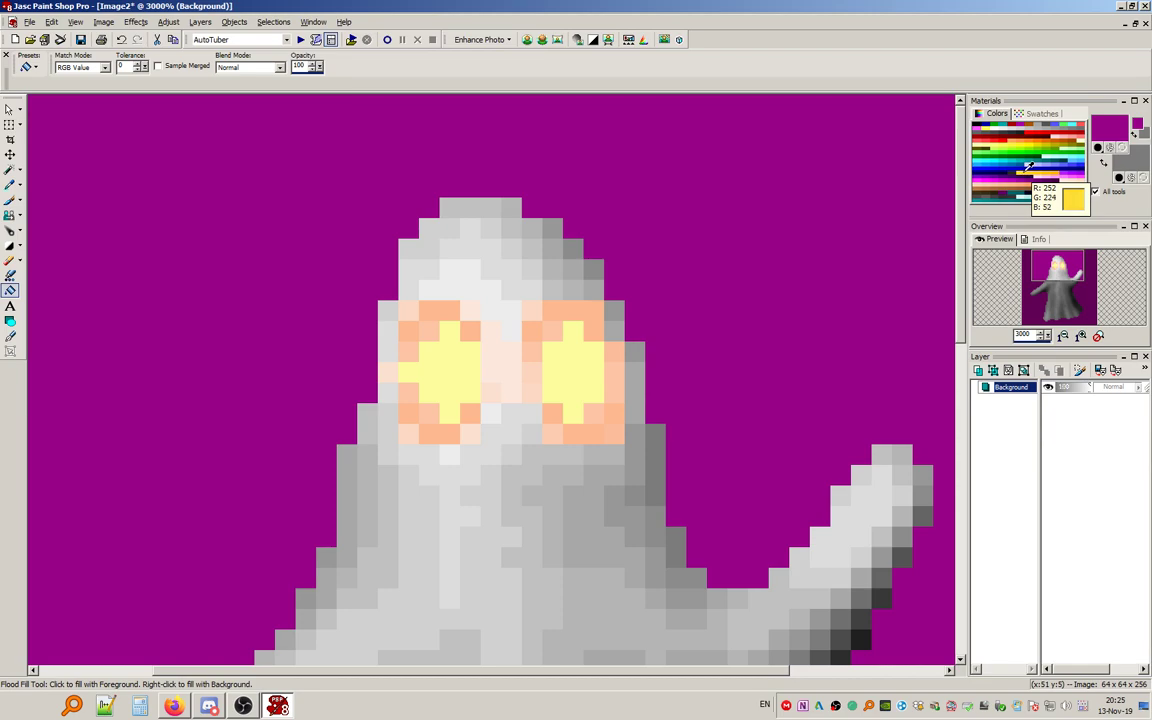
click(1030, 166)
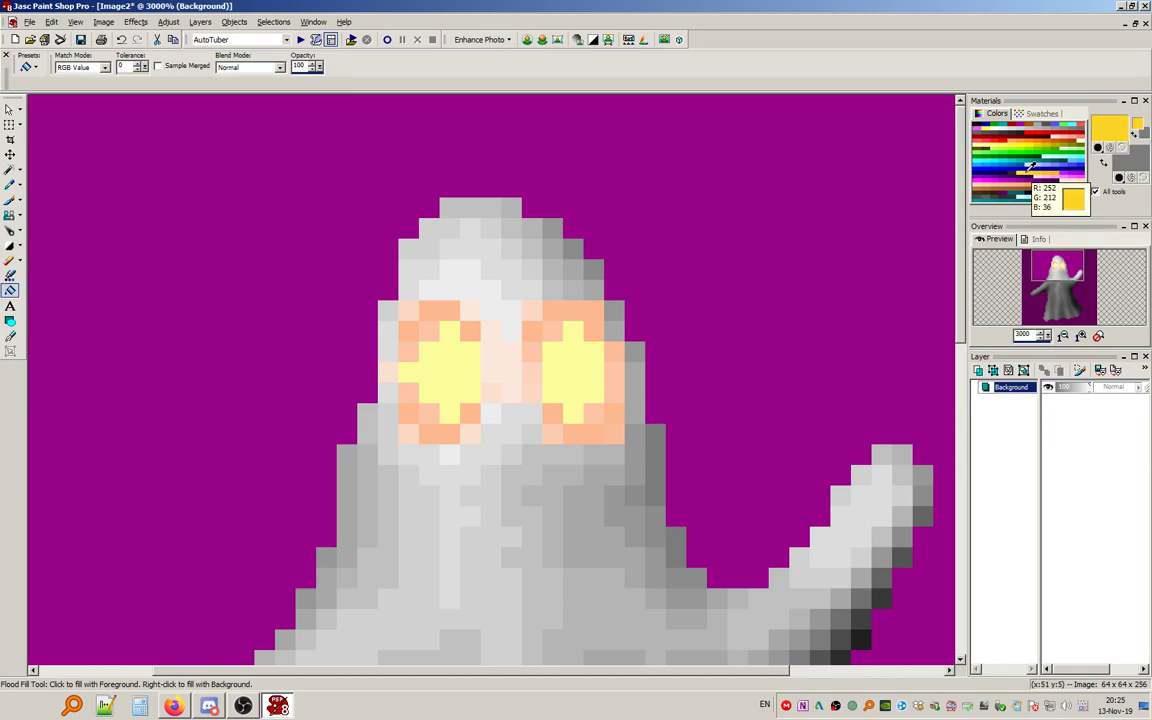
click(10, 199)
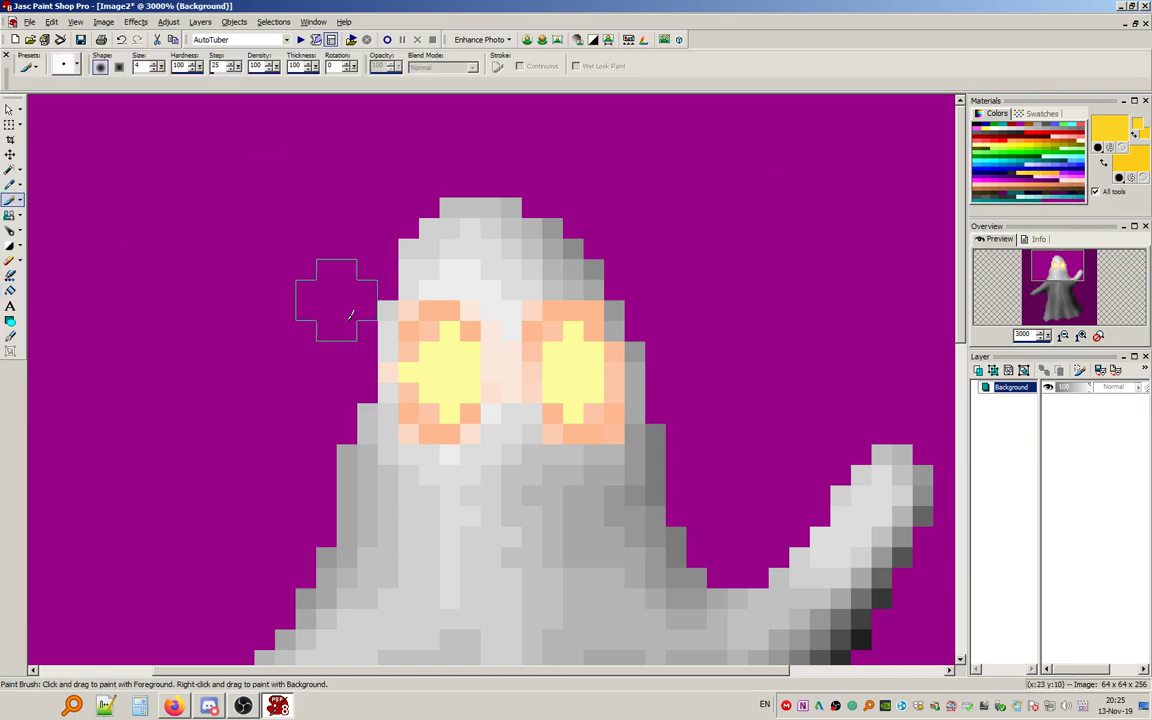
click(449, 330)
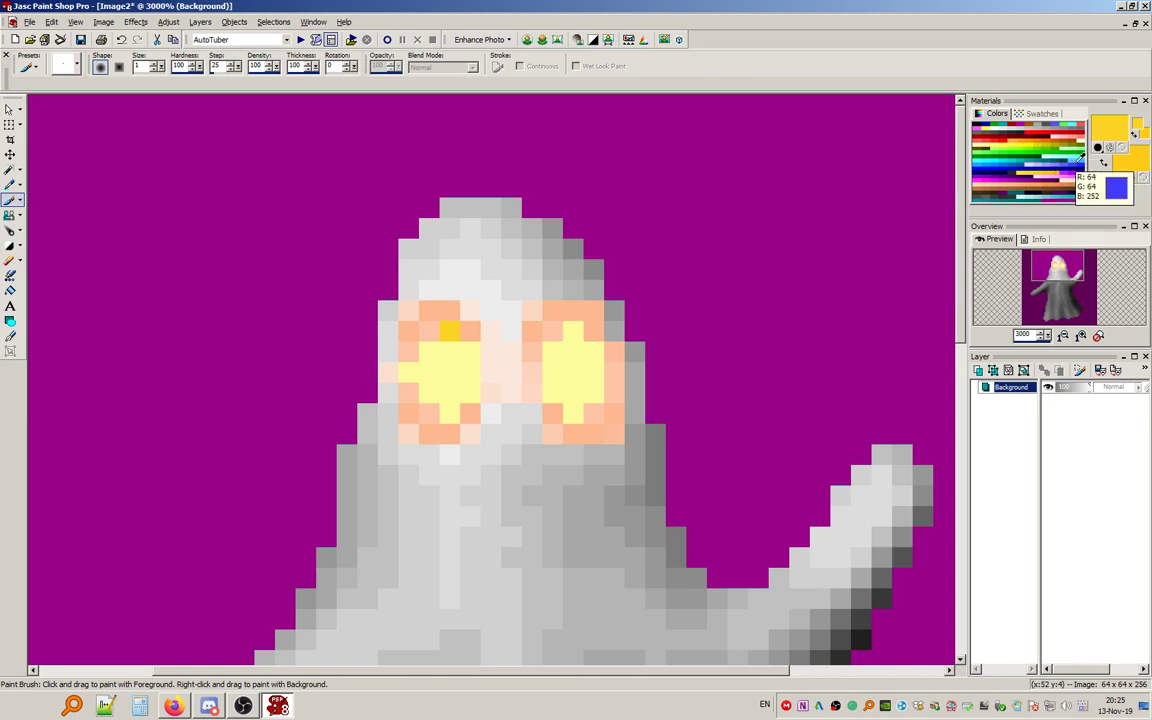
Paint the outer pixels of both yellow eye cores light pink with the 1-pixel brush.
click(1054, 134)
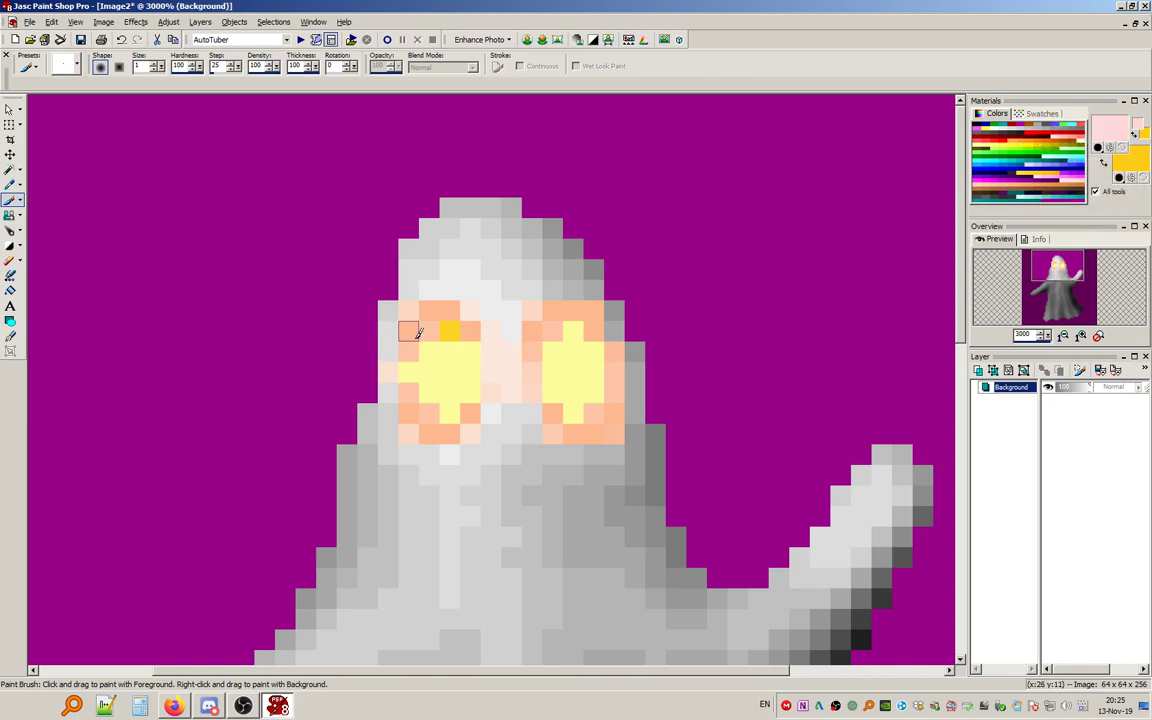
click(448, 326)
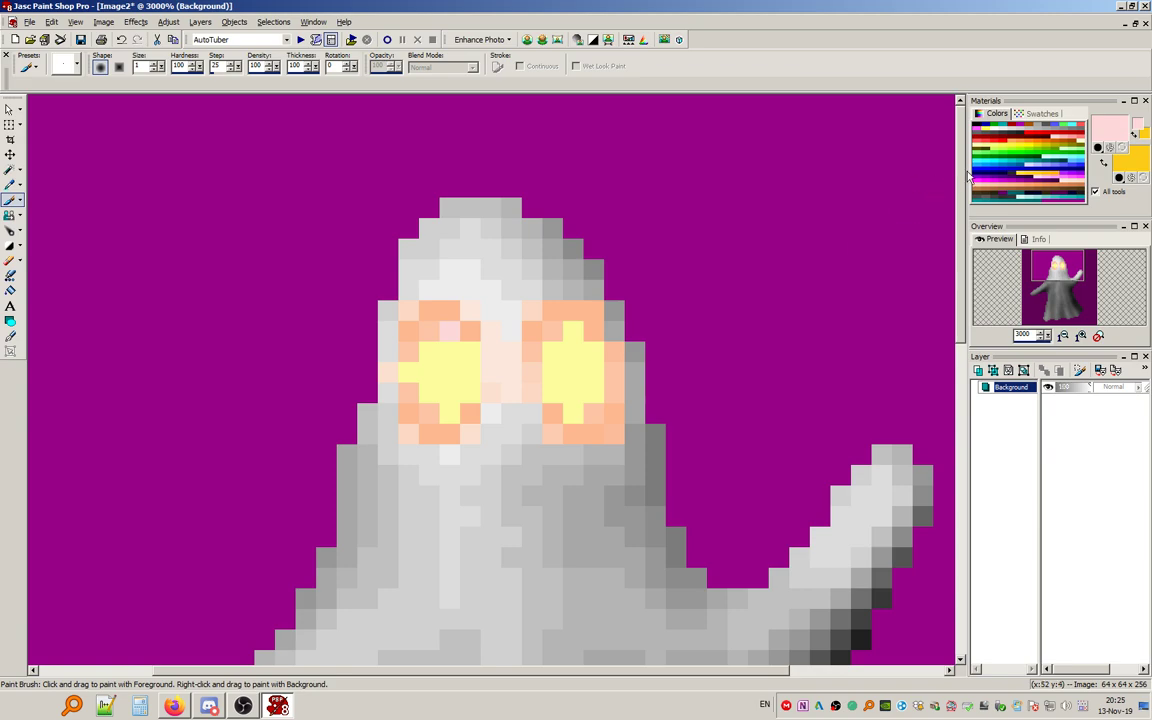
click(432, 355)
click(415, 378)
click(470, 391)
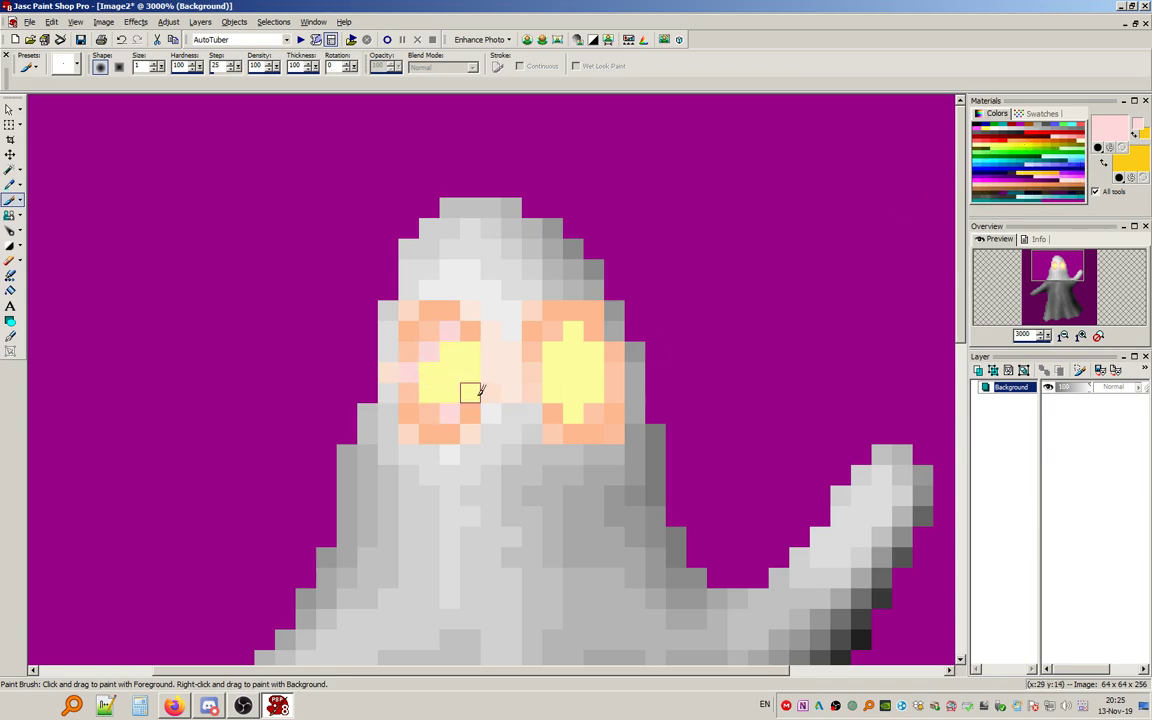
click(573, 333)
click(592, 352)
click(593, 392)
click(574, 412)
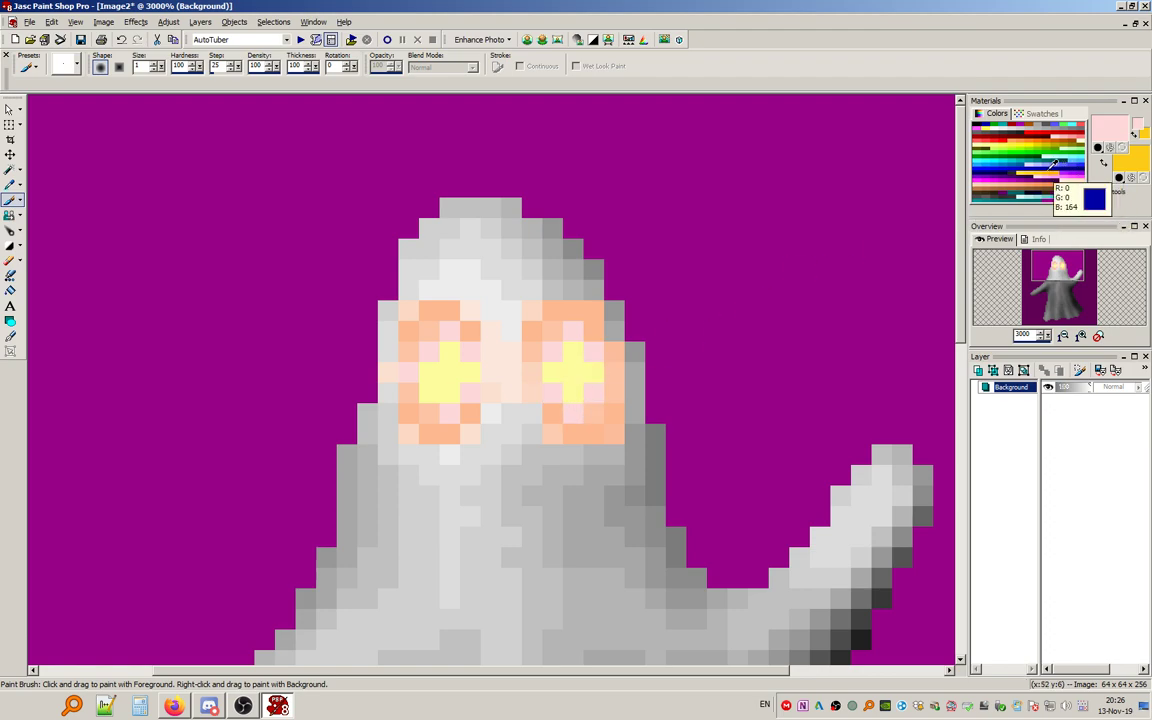
Pick a bright golden yellow and recolor the rim pixels around both pale yellow eye cores with it.
click(1021, 173)
click(580, 334)
click(556, 352)
click(594, 353)
click(593, 394)
click(574, 413)
click(556, 388)
click(469, 349)
click(450, 333)
click(430, 350)
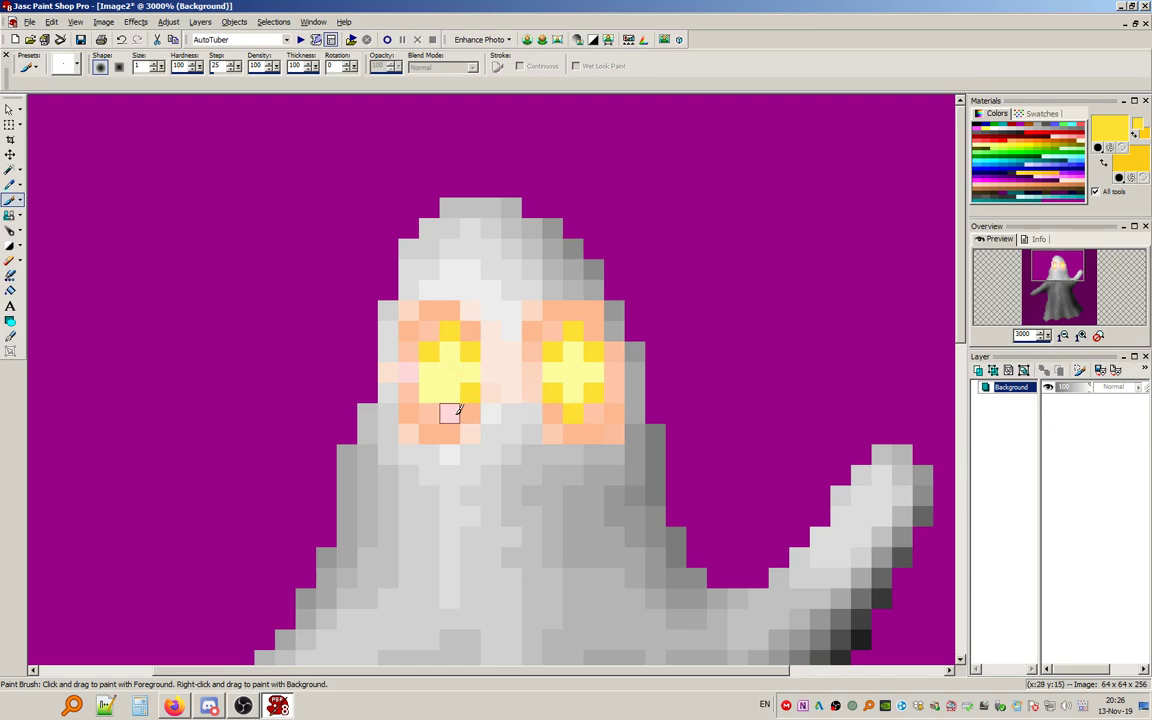
scroll(468, 301, down, 2)
scroll(498, 290, up, 1)
scroll(300, 230, down, 1)
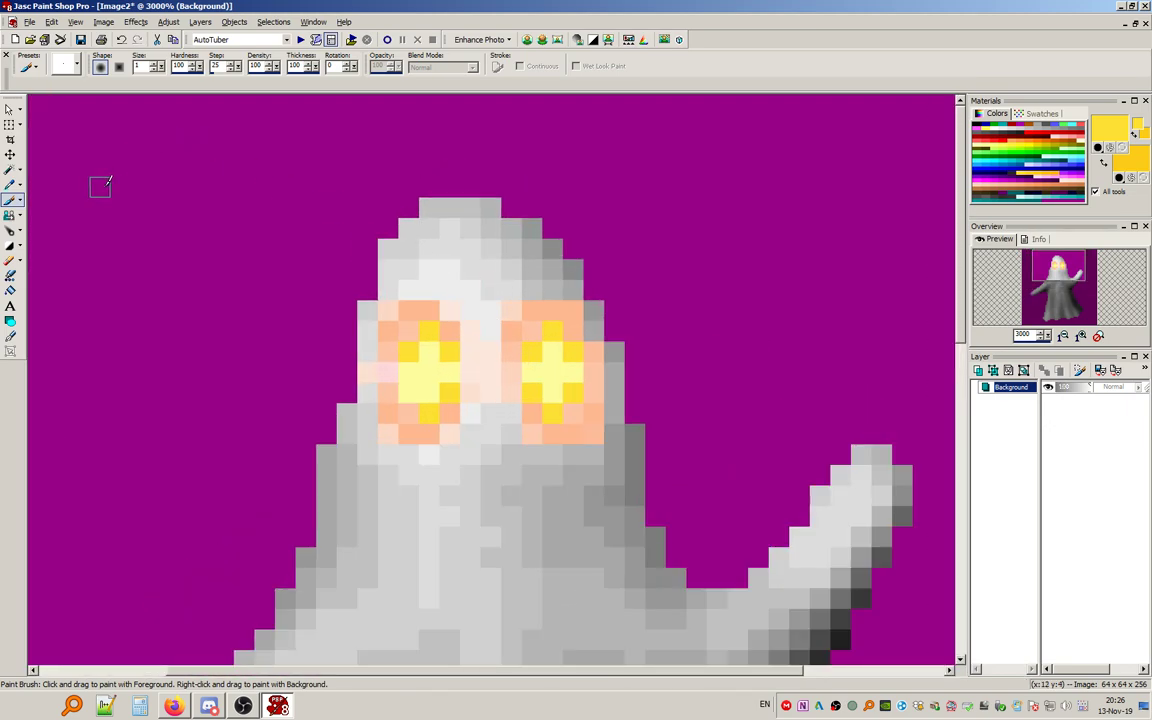
Sample a grey from the ghost near the right eye and paint over the eye glow's lower-right corner pixel.
click(10, 230)
scroll(527, 257, up, 2)
click(10, 184)
click(606, 461)
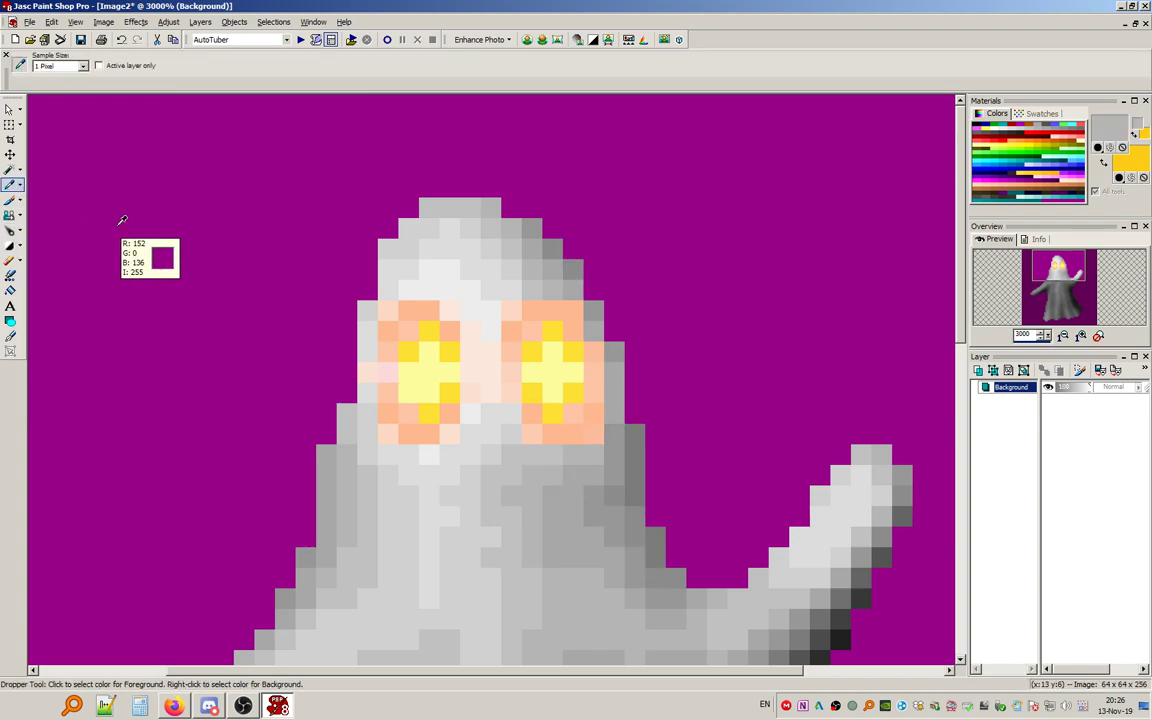
click(10, 200)
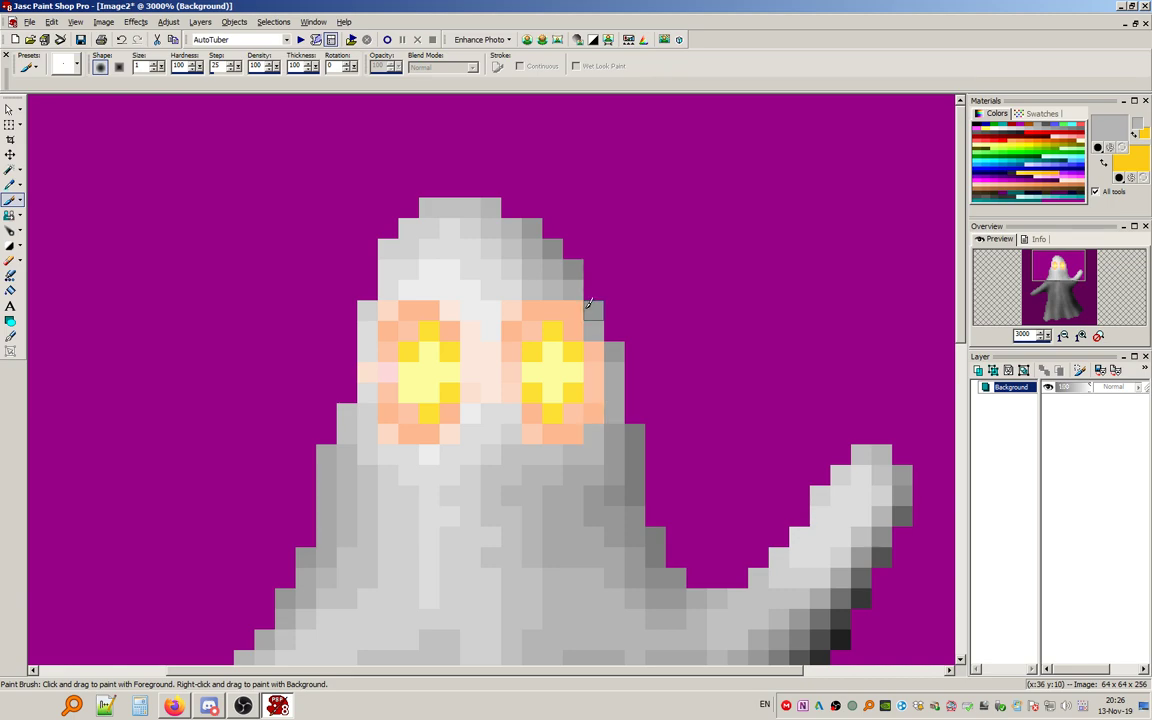
Examine the retouched eyes and the whole ghost at several zoom levels.
scroll(428, 347, down, 2)
scroll(428, 347, up, 2)
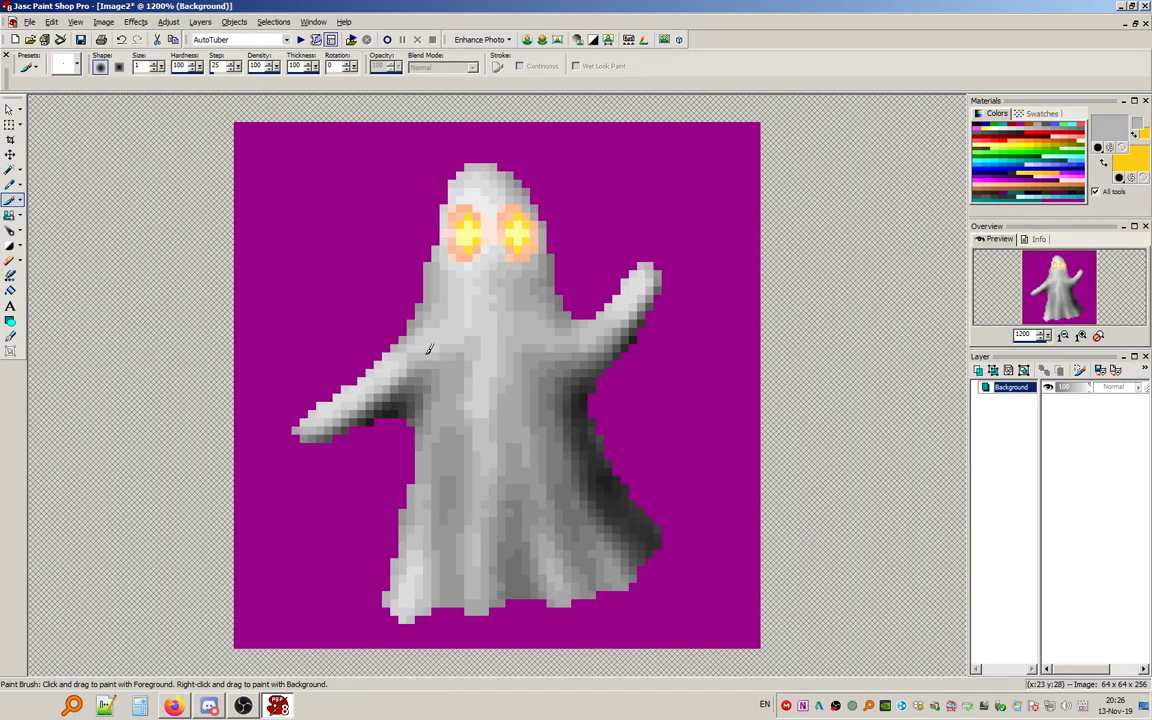
scroll(551, 410, up, 2)
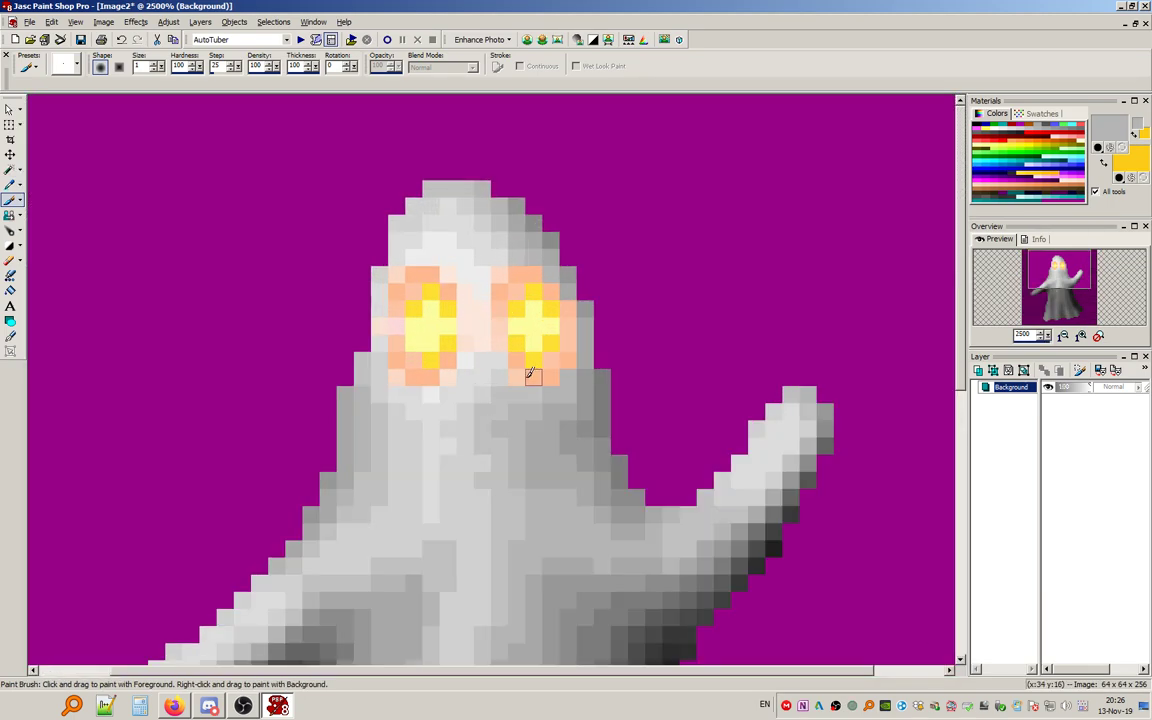
scroll(453, 325, down, 4)
scroll(455, 330, up, 1)
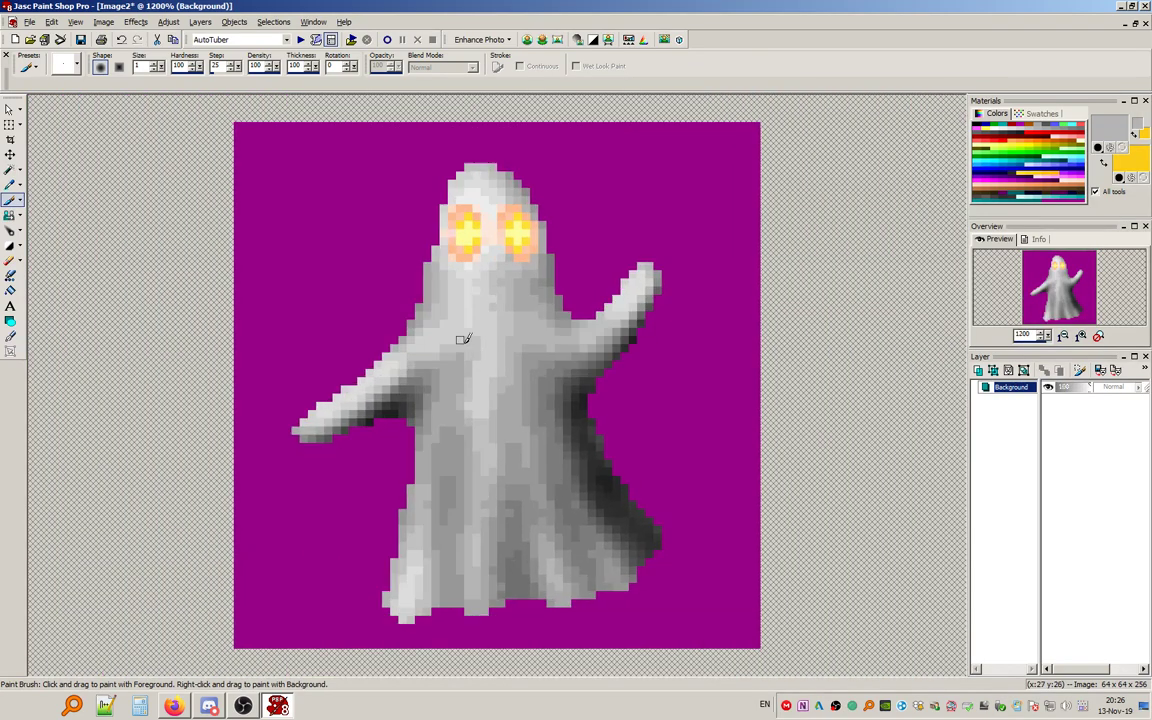
key(a)
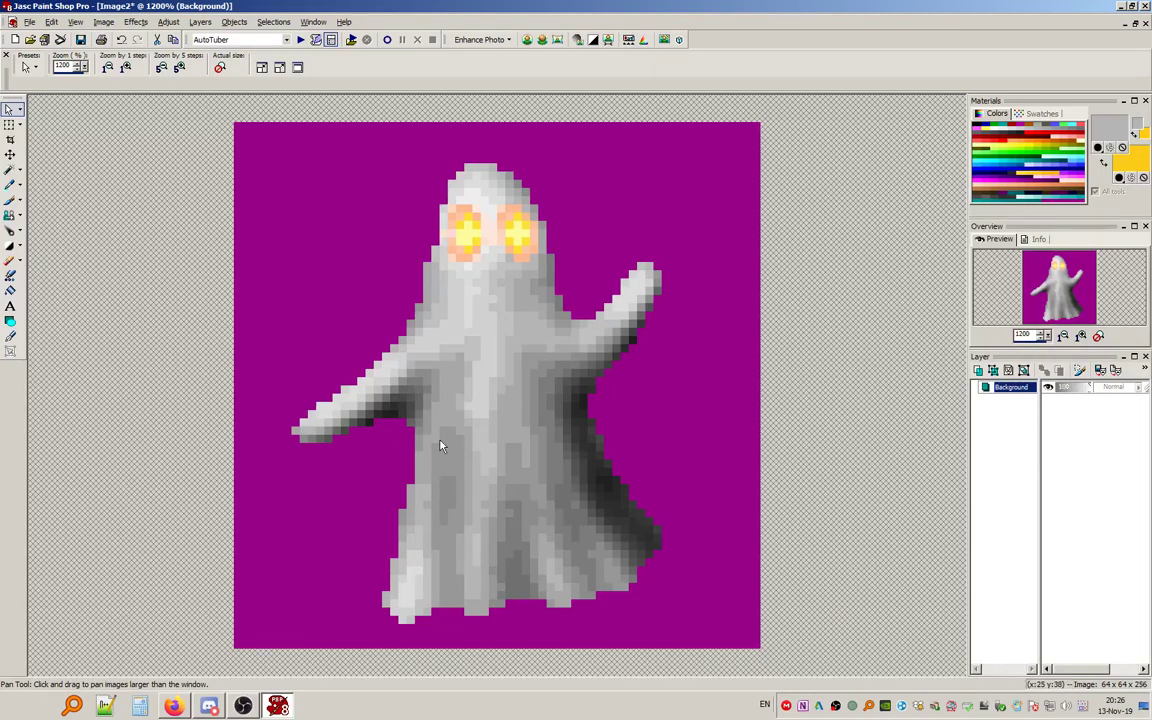
scroll(535, 370, up, 1)
scroll(535, 372, down, 2)
scroll(535, 385, up, 1)
Restore the ghost image to a floating window, zoom it to 600% and park it at the workspace's upper-right corner.
click(1134, 22)
scroll(610, 234, down, 3)
drag(494, 147, 840, 125)
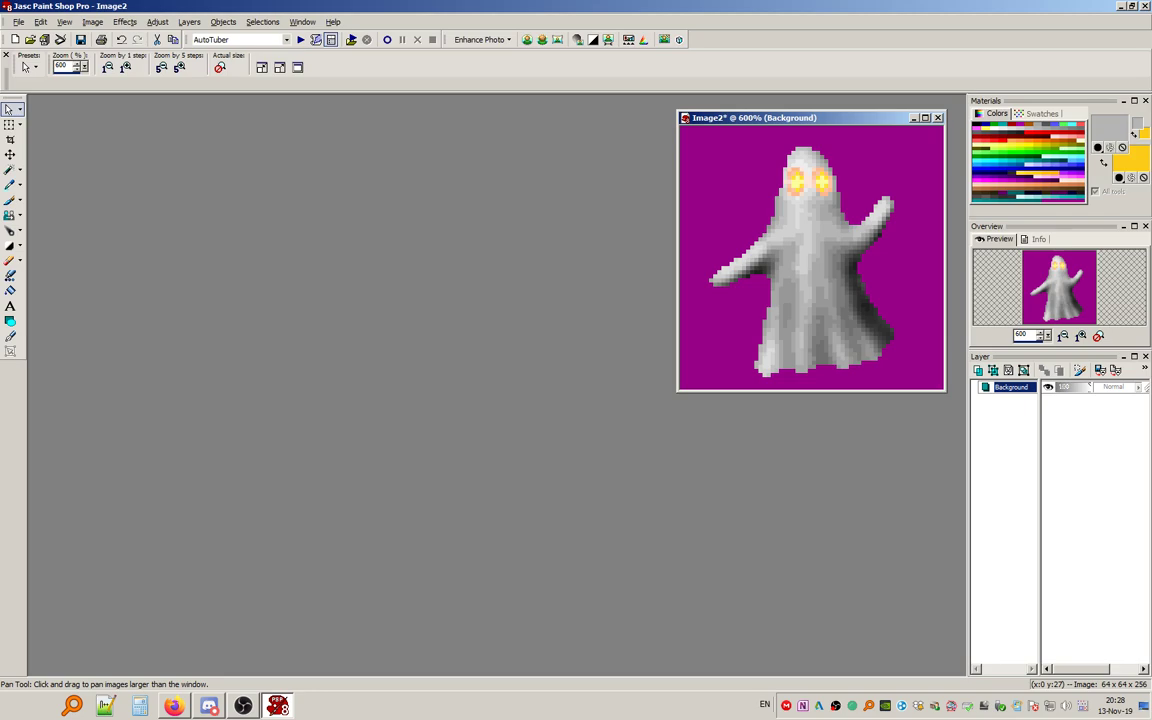
Create a new 64 x 64 pixel, 24-bit image with a black raster background and place it beside the ghost at 1000% zoom.
click(16, 38)
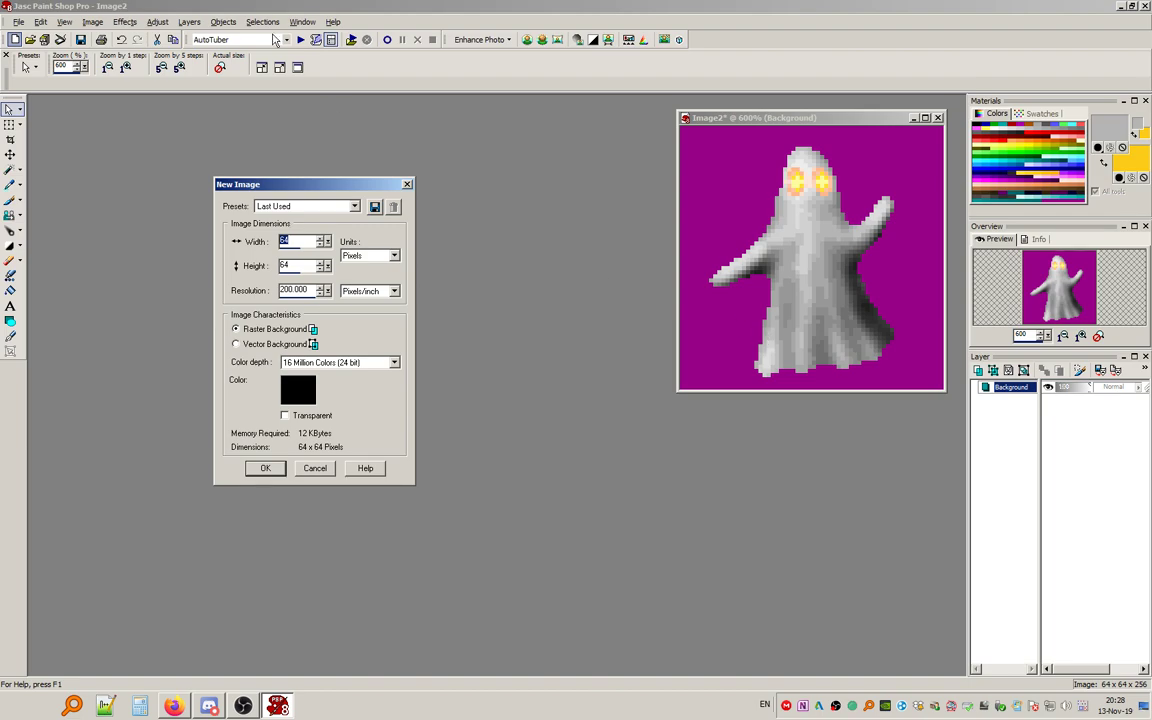
click(264, 468)
scroll(239, 325, up, 10)
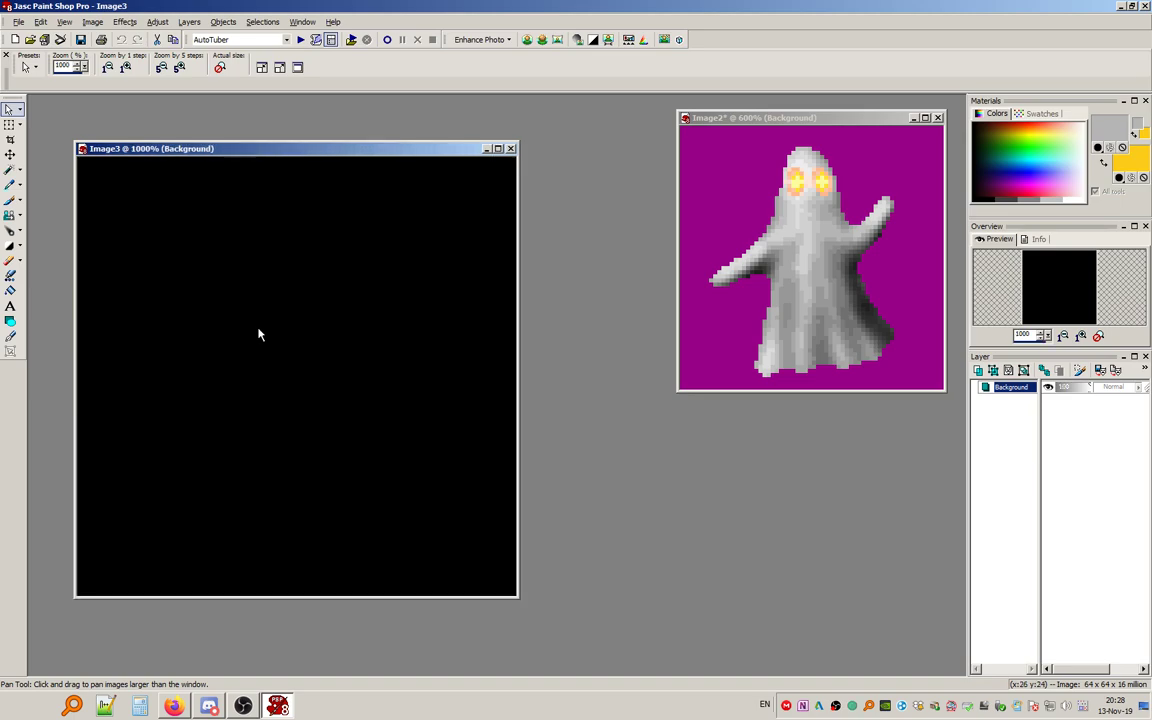
drag(285, 156, 374, 134)
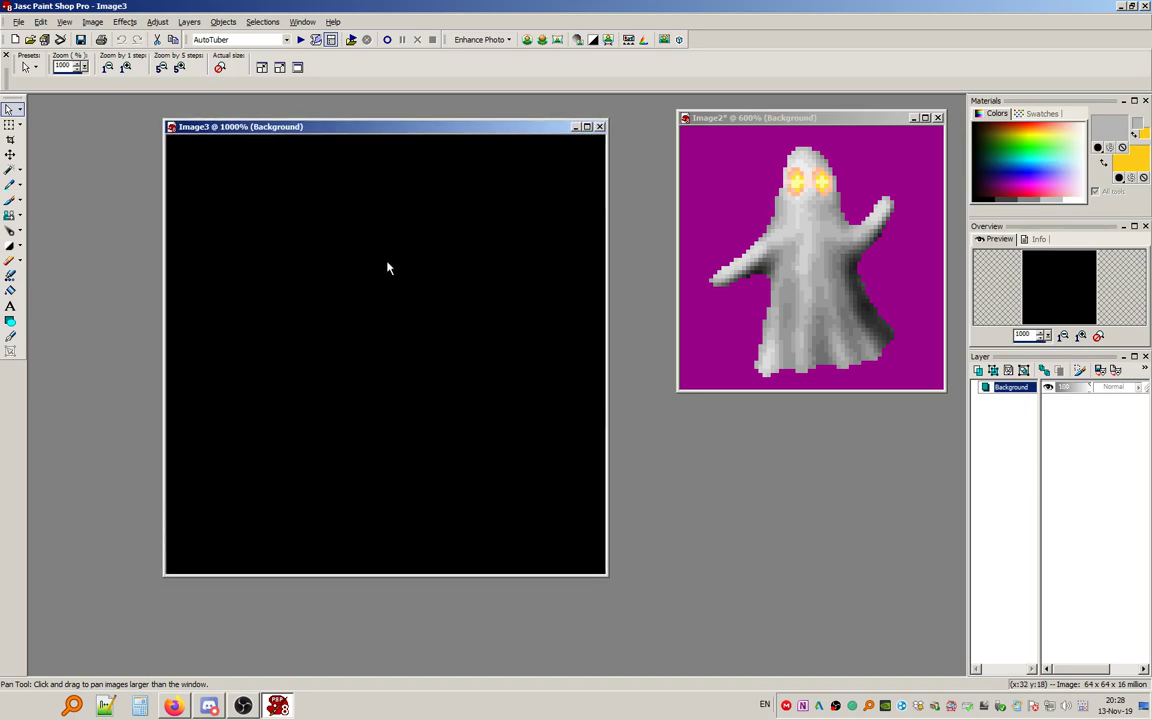
Activate the Selection tool, maximize the new image and add a raster layer with default settings.
click(19, 170)
click(75, 170)
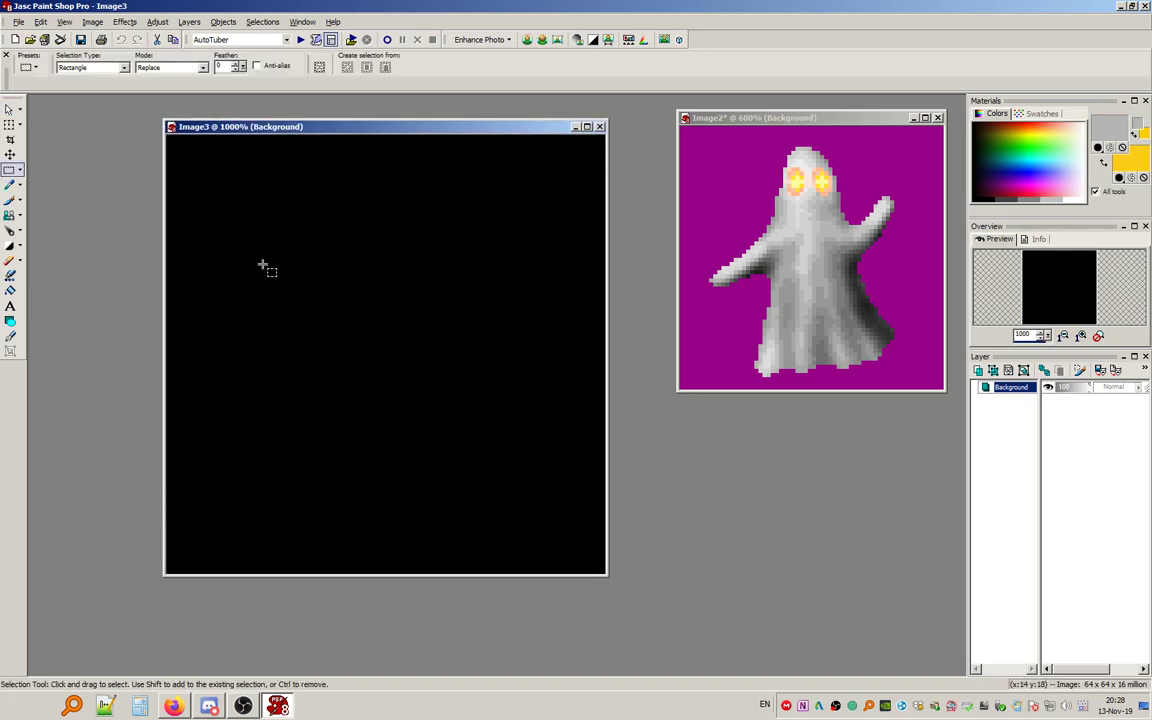
click(589, 127)
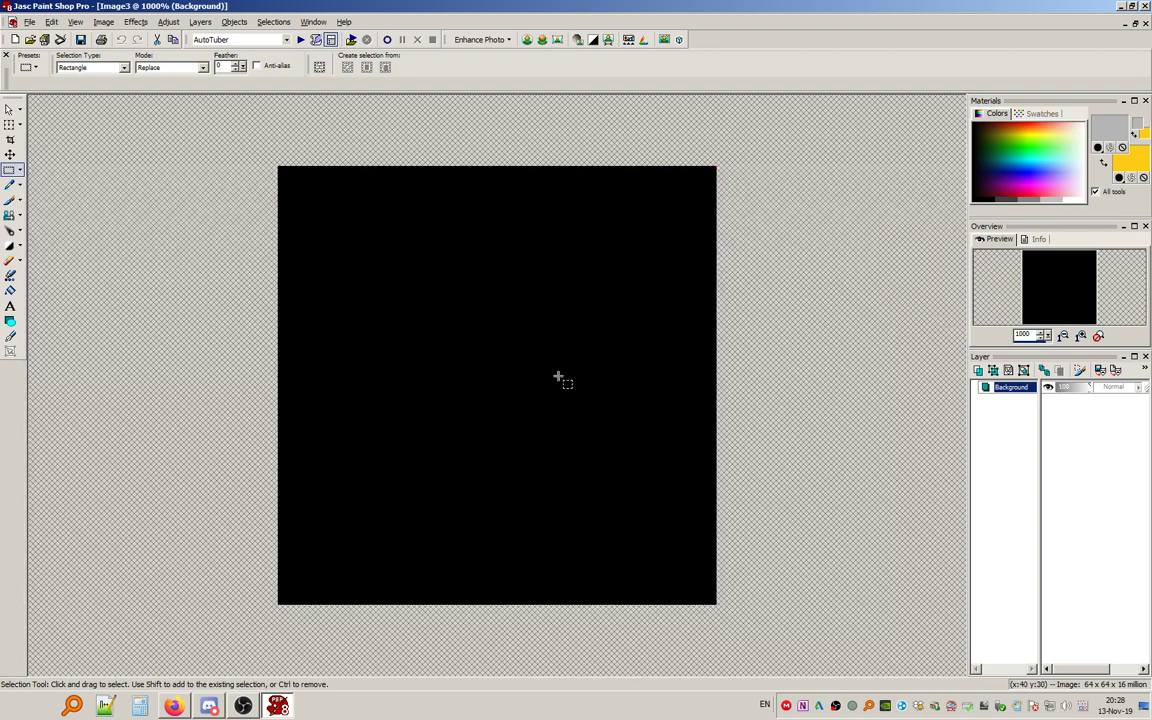
click(200, 21)
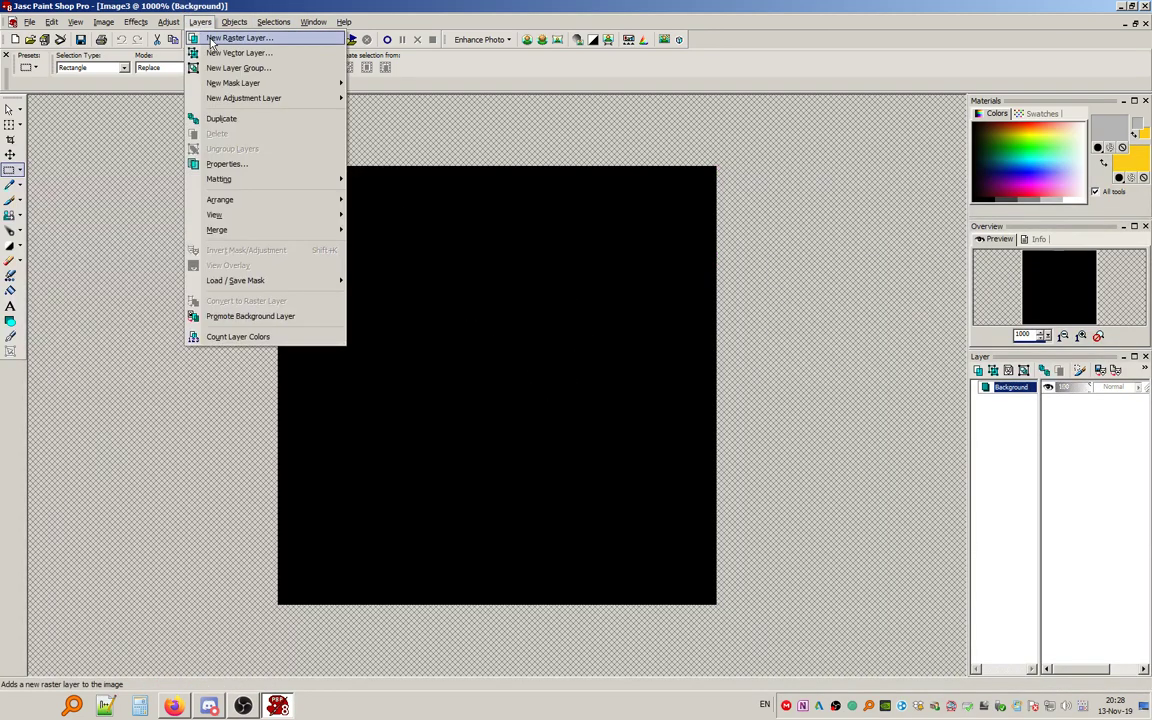
click(200, 38)
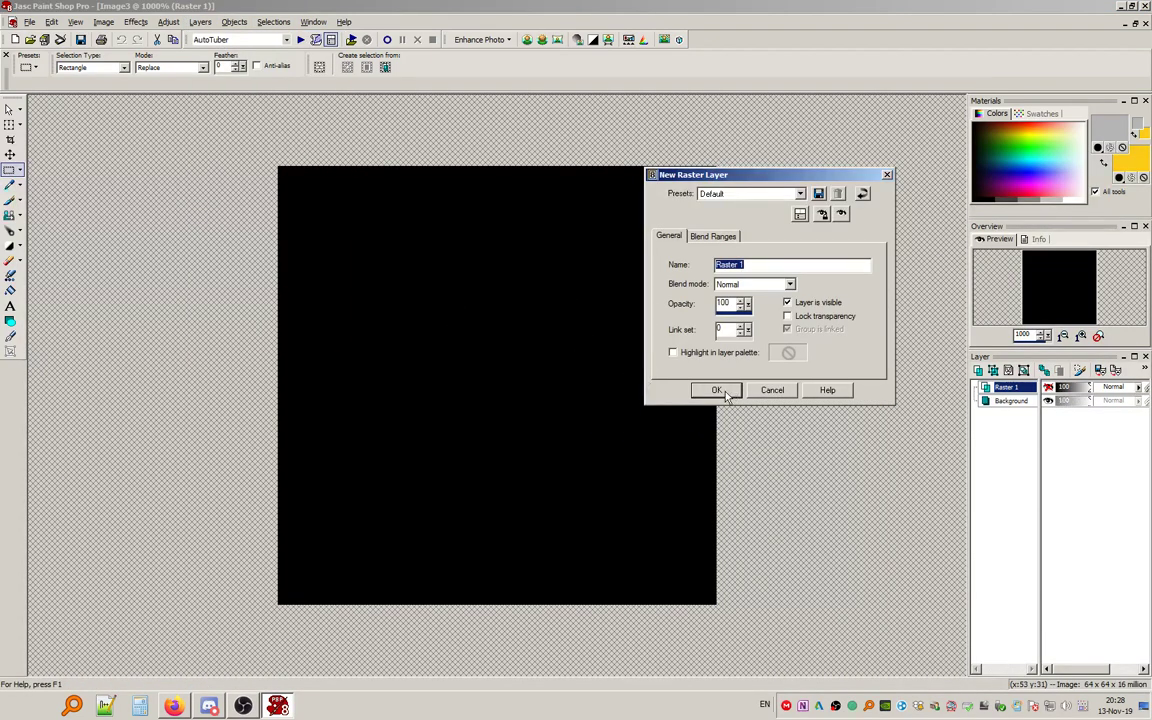
click(724, 388)
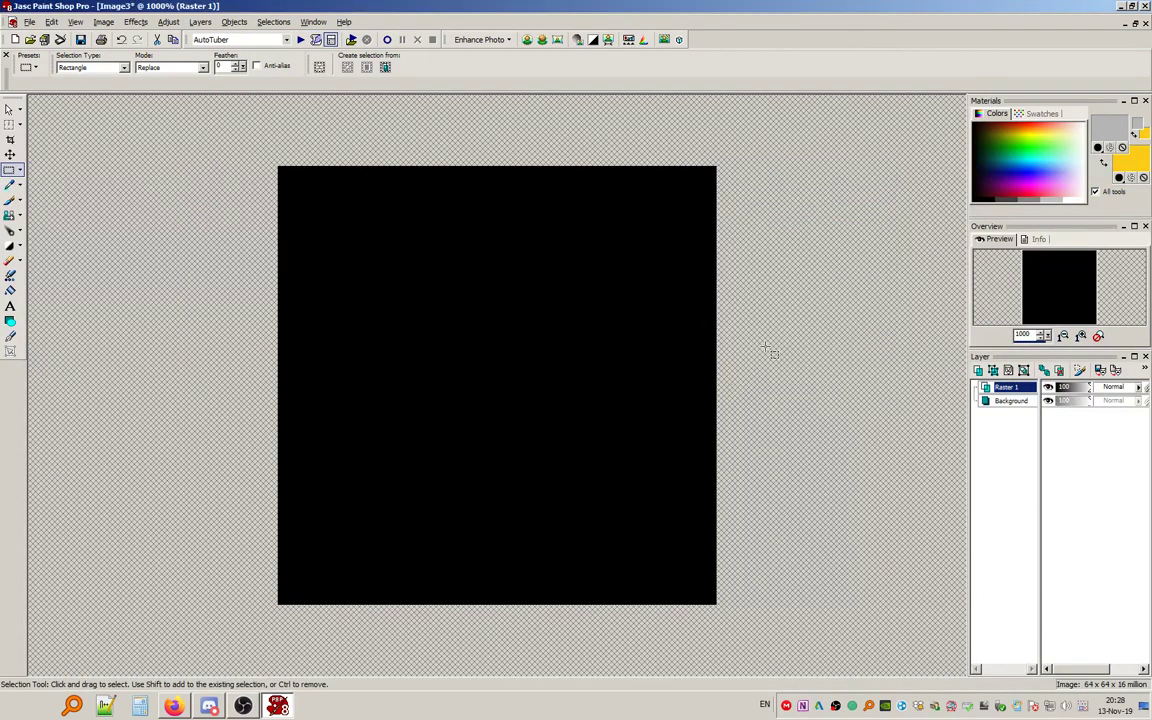
Show the grid and set the current image's horizontal and vertical grid spacing to 16 pixels.
click(76, 22)
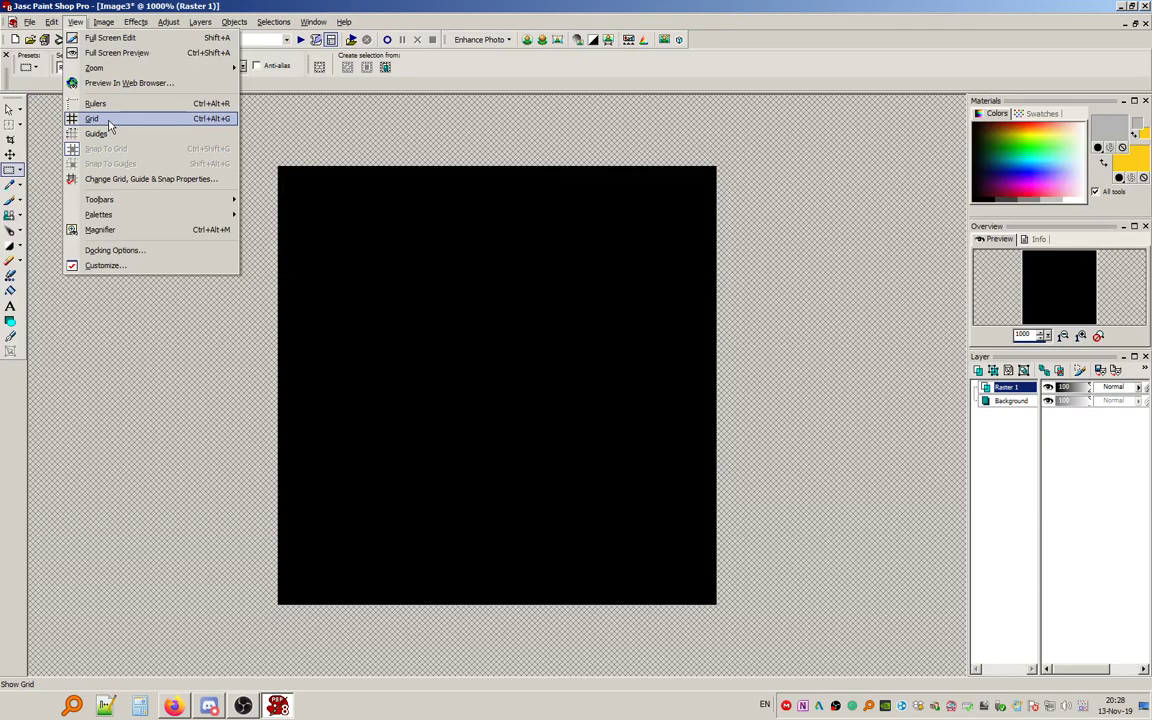
click(108, 120)
click(76, 22)
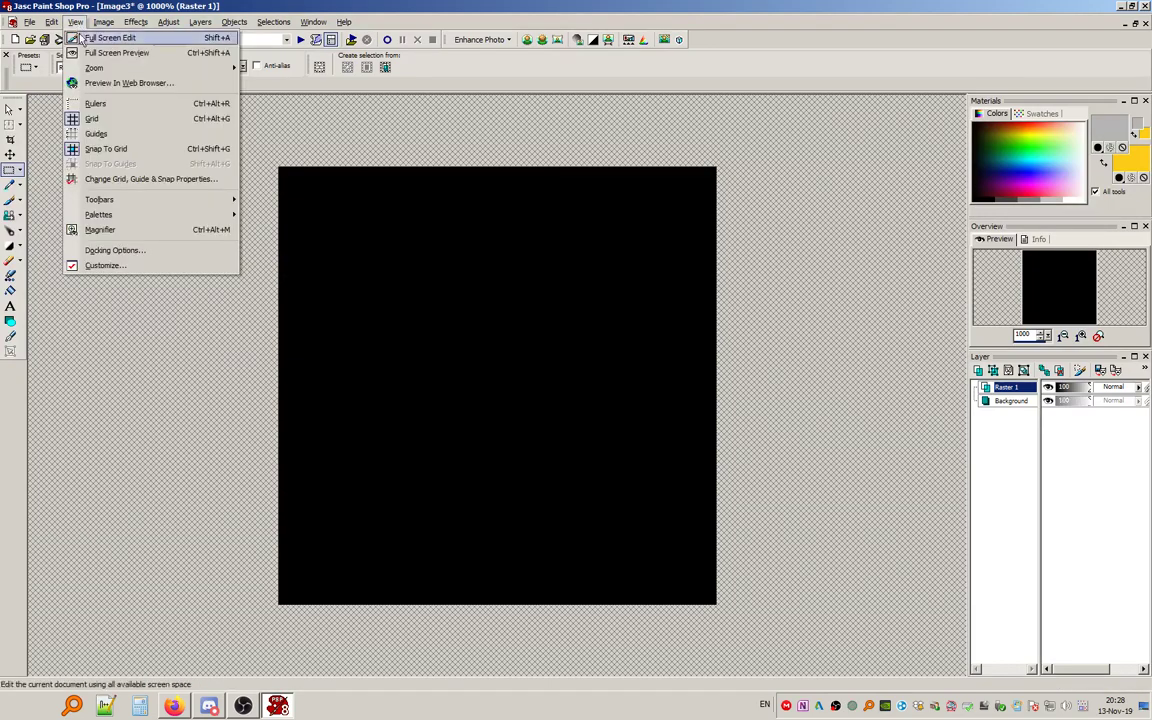
click(135, 179)
click(572, 374)
key(BackSpace)
key(BackSpace)
text(16)
key(Tab)
text(16)
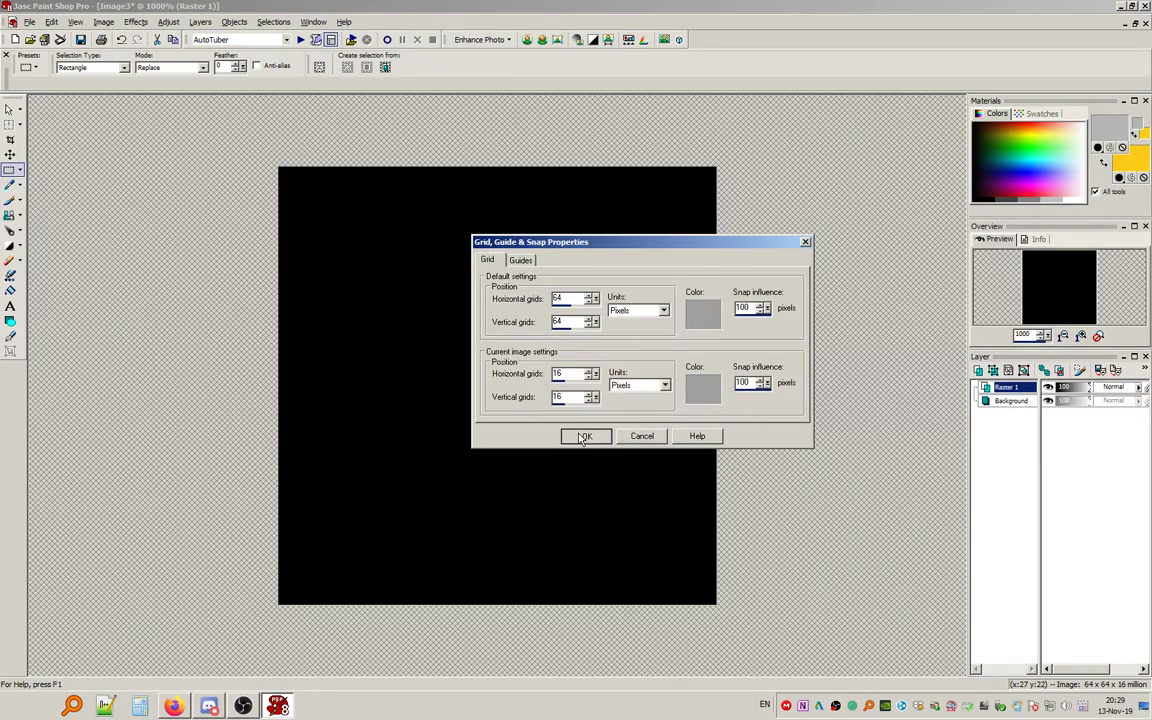
key(Return)
Turn off snapping to the grid for the new image and zoom it to 1200%.
click(77, 22)
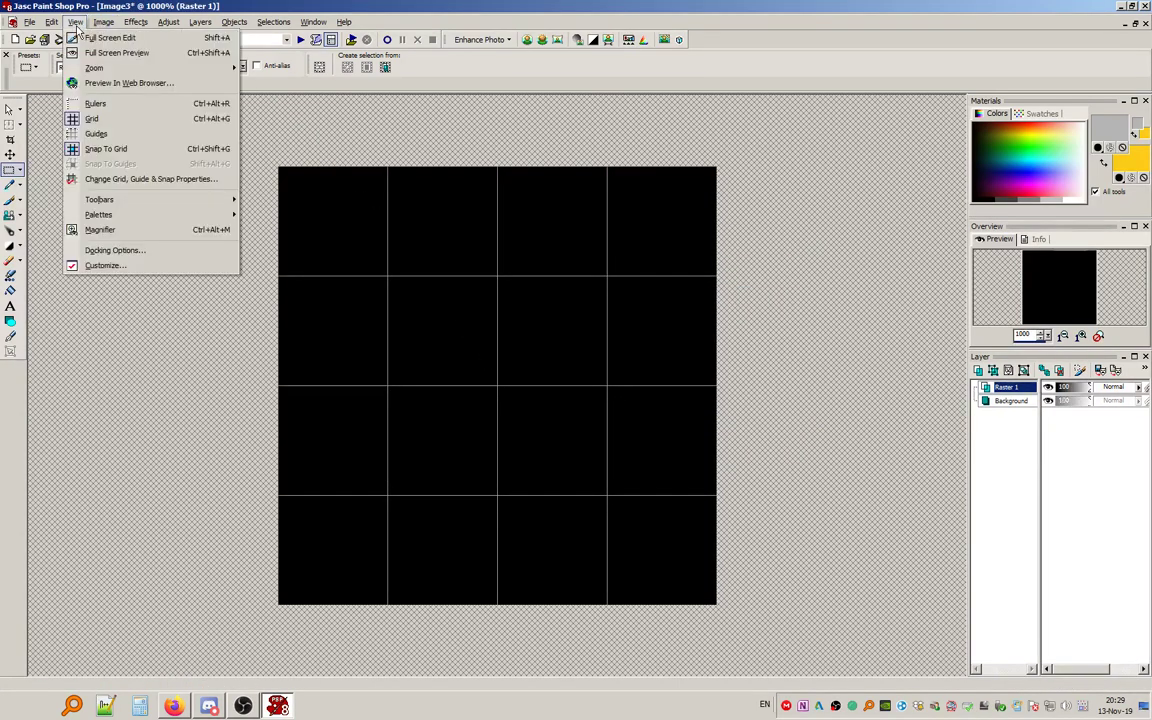
click(107, 149)
scroll(434, 412, up, 1)
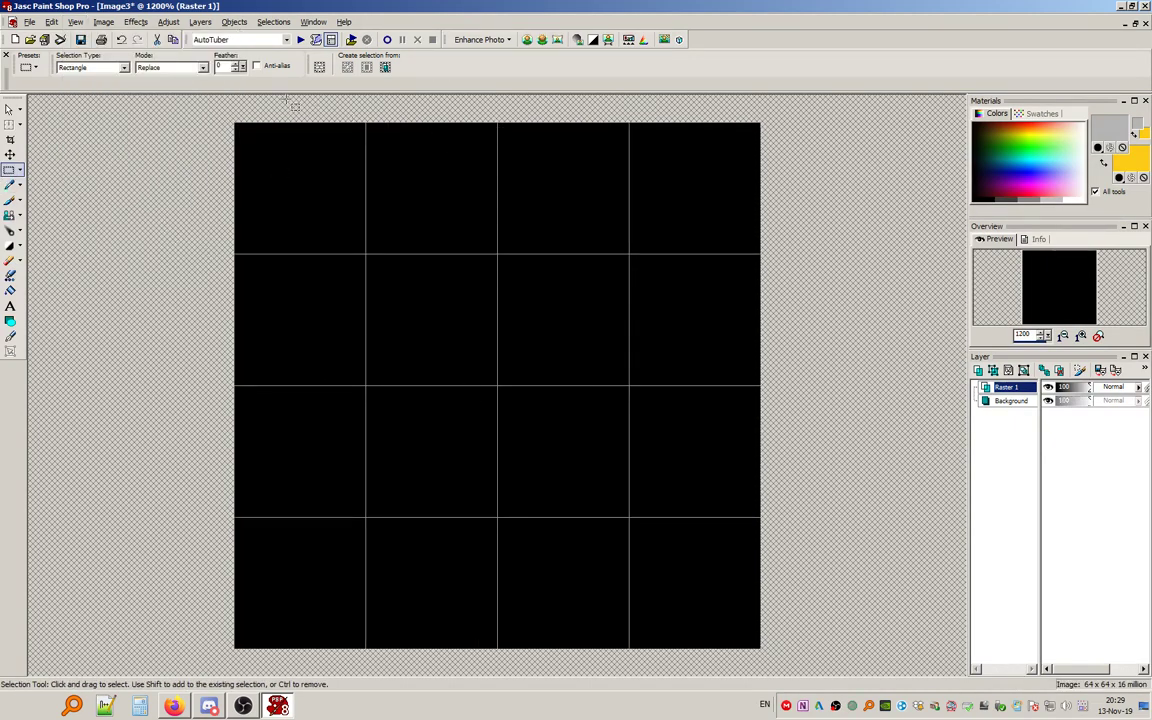
Draw an anti-aliased ellipse selection about 28 x 6 pixels, centered on the vertical midline at the canvas's bottom edge.
click(98, 67)
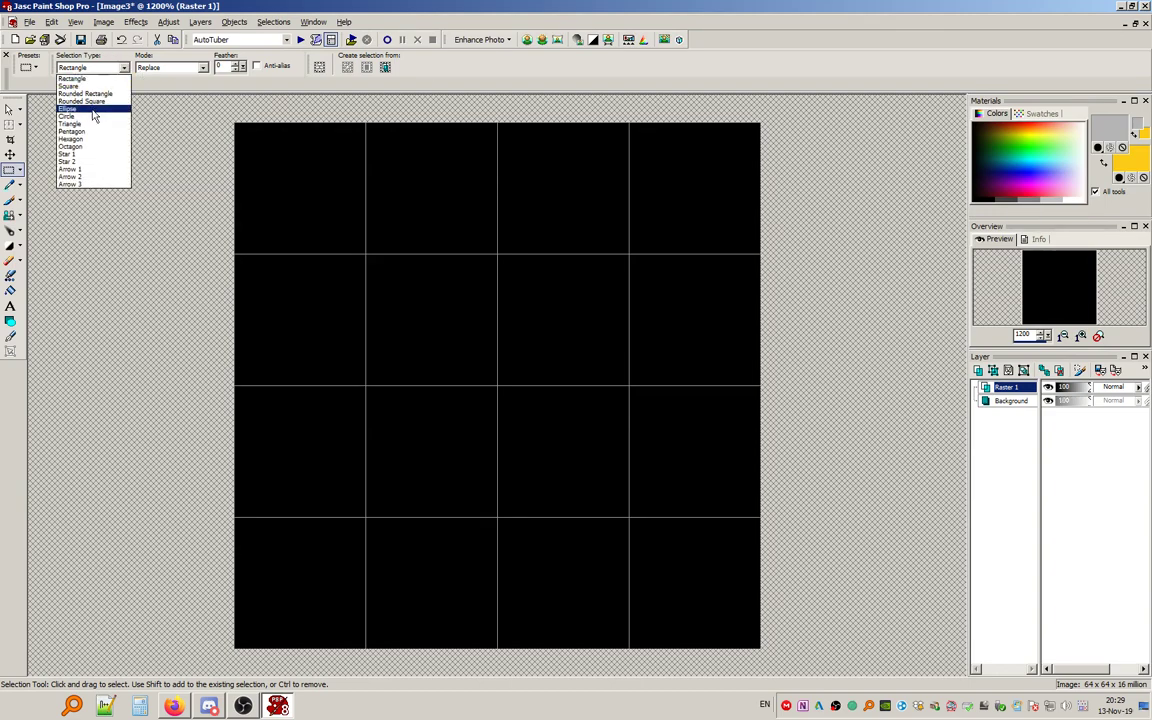
click(94, 110)
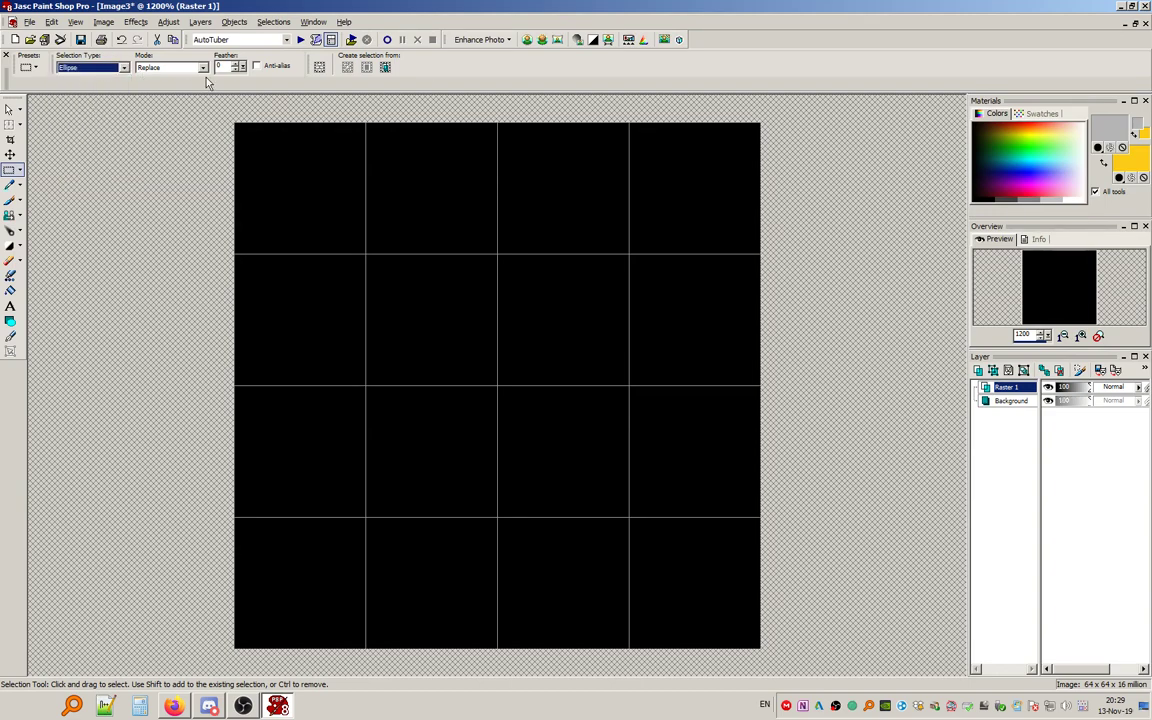
click(270, 68)
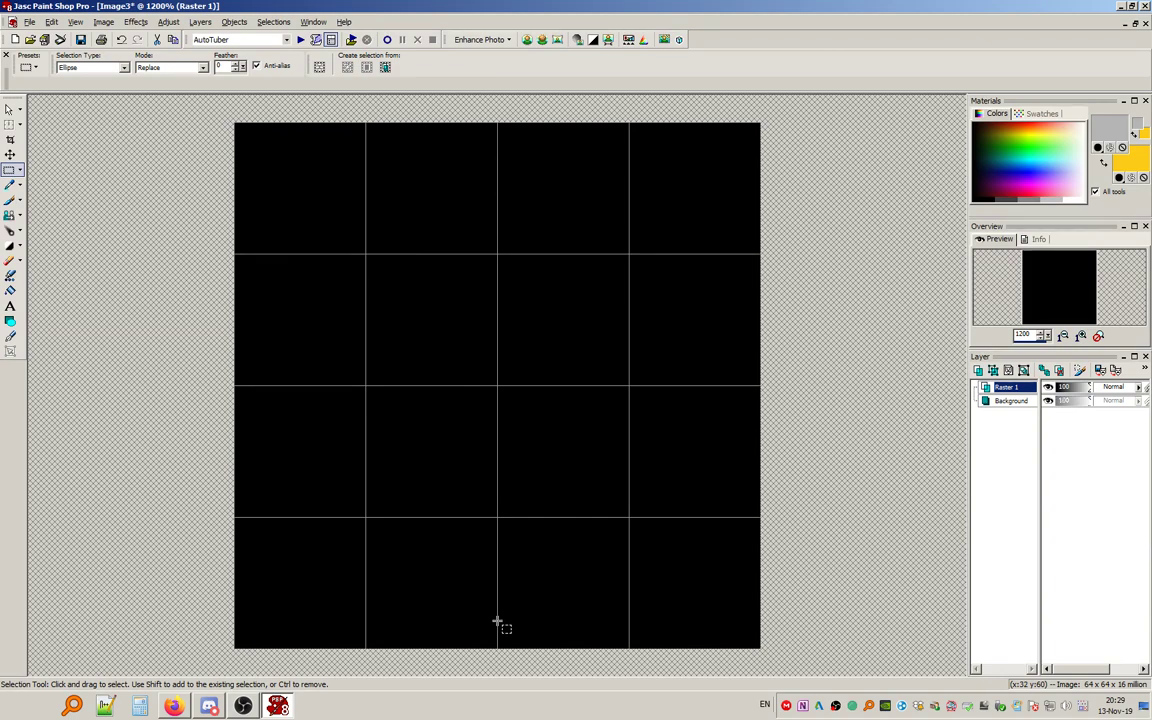
drag(497, 622, 619, 606)
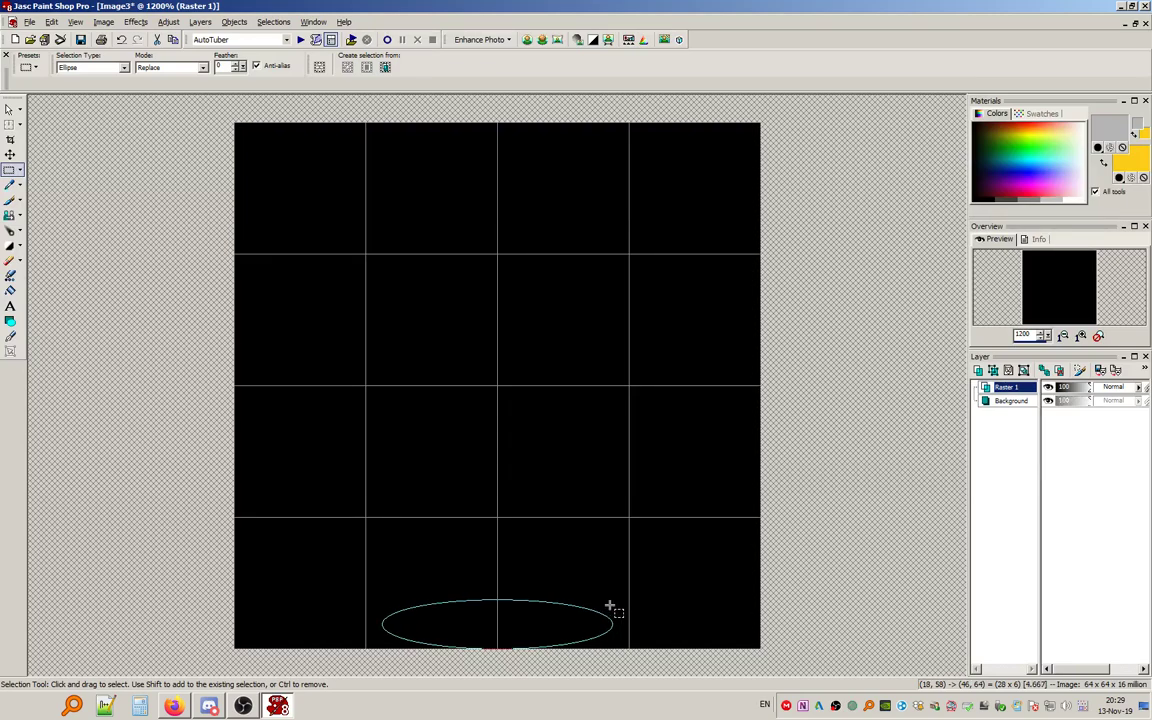
drag(609, 605, 609, 606)
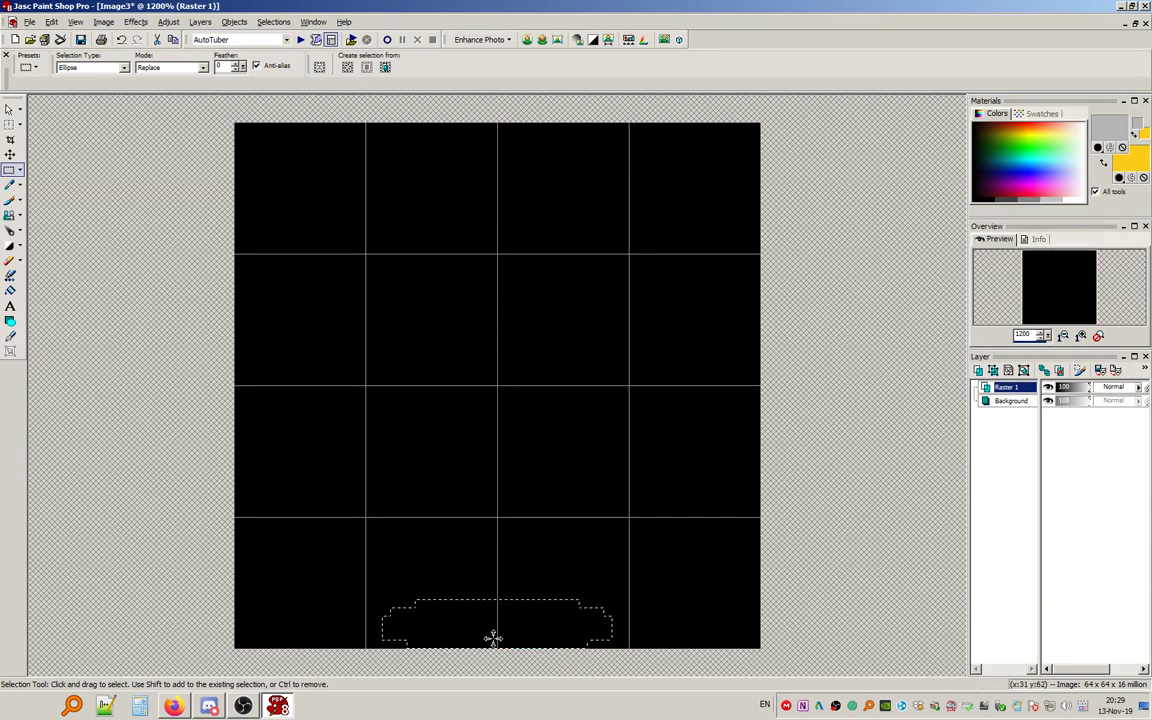
scroll(480, 485, down, 1)
scroll(480, 486, up, 1)
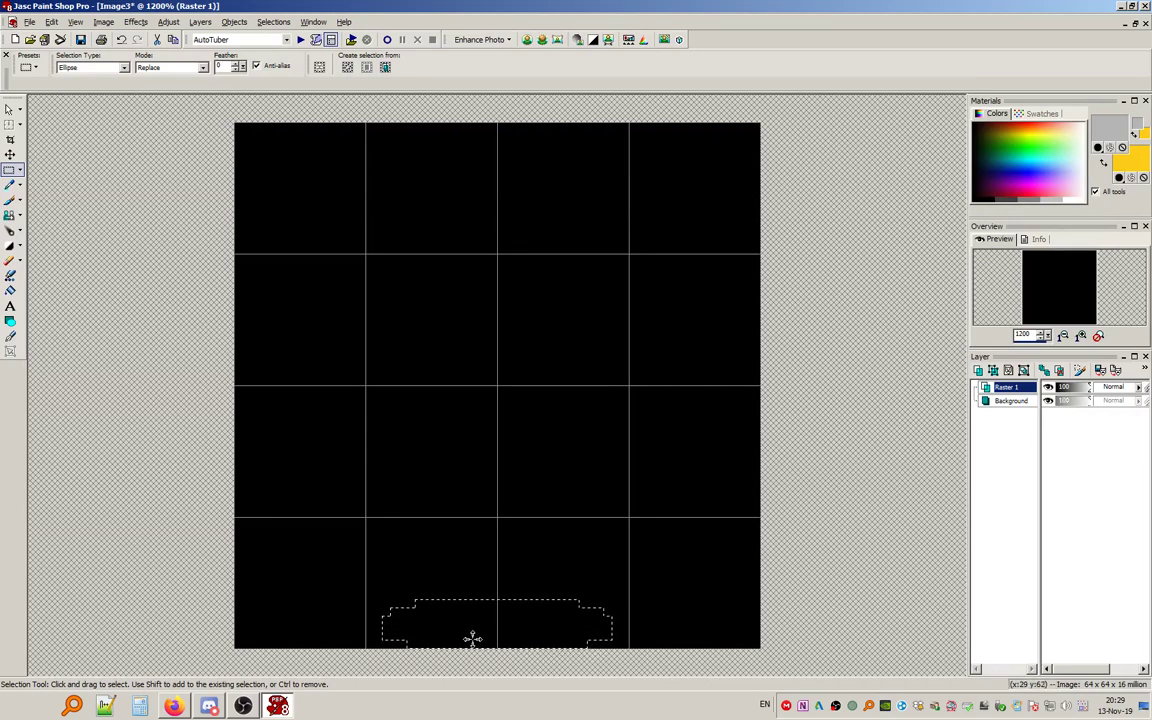
click(549, 552)
drag(497, 627, 599, 608)
drag(612, 533, 637, 541)
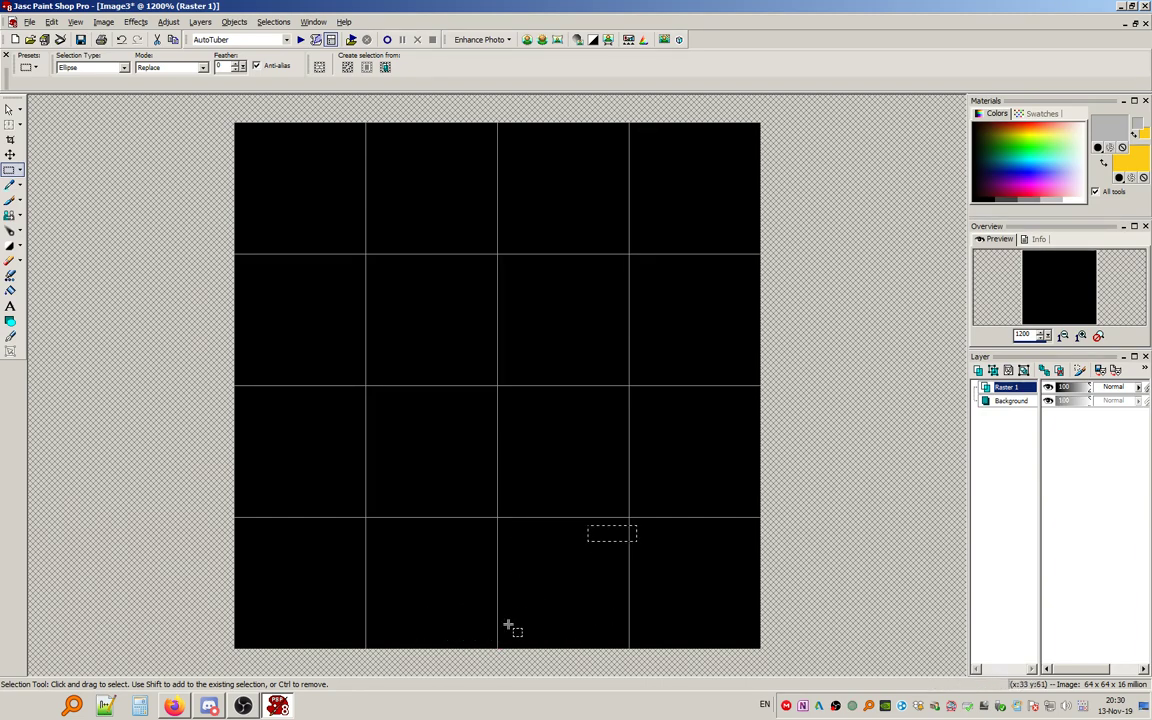
Draw an ellipse selection about 28 x 4 pixels centered at the canvas's bottom edge and flood-fill it with medium gray.
drag(497, 632, 554, 613)
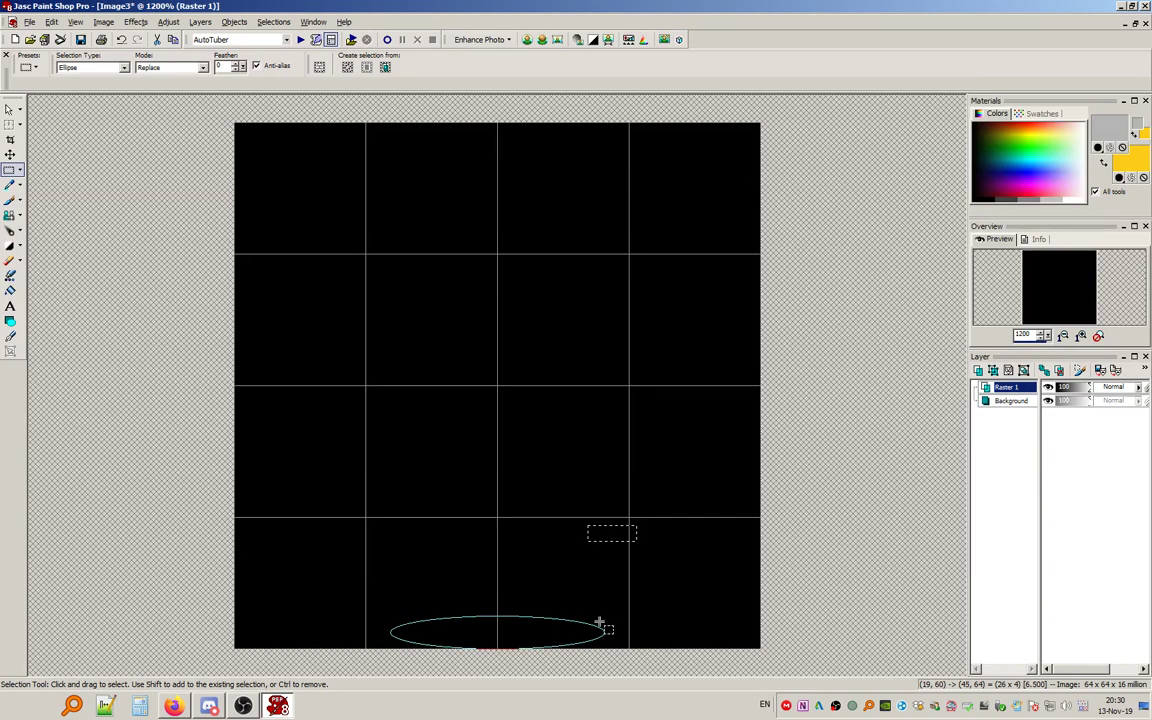
drag(608, 622, 603, 605)
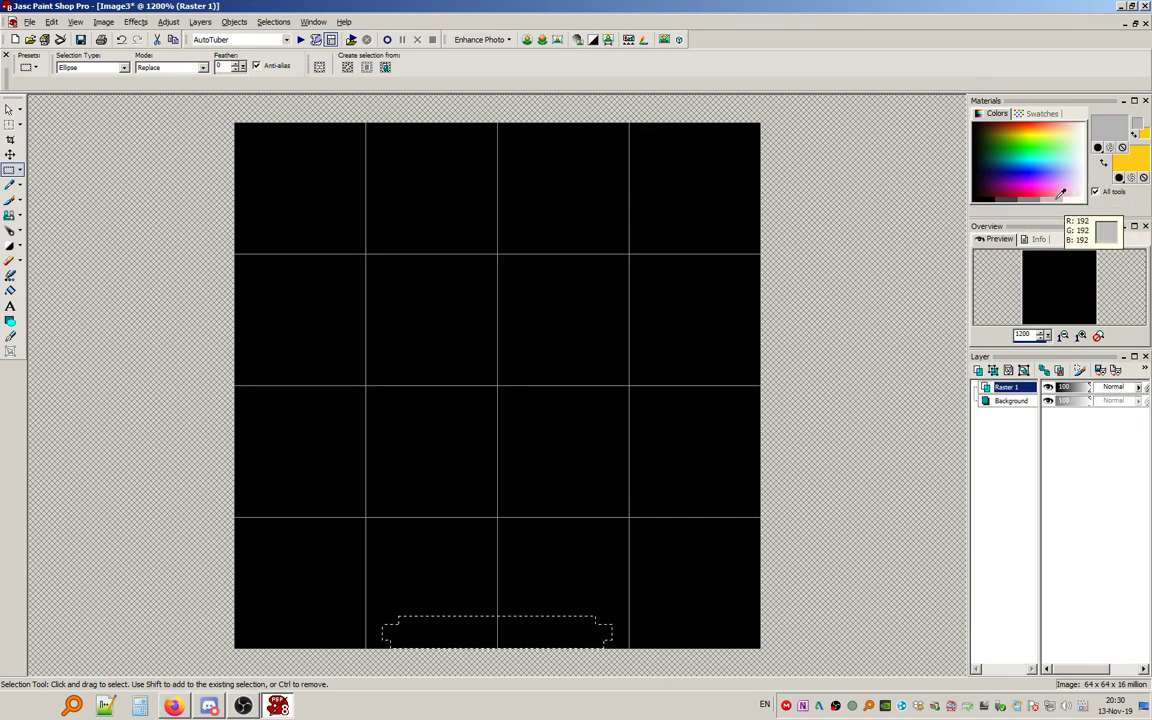
click(1020, 199)
click(11, 289)
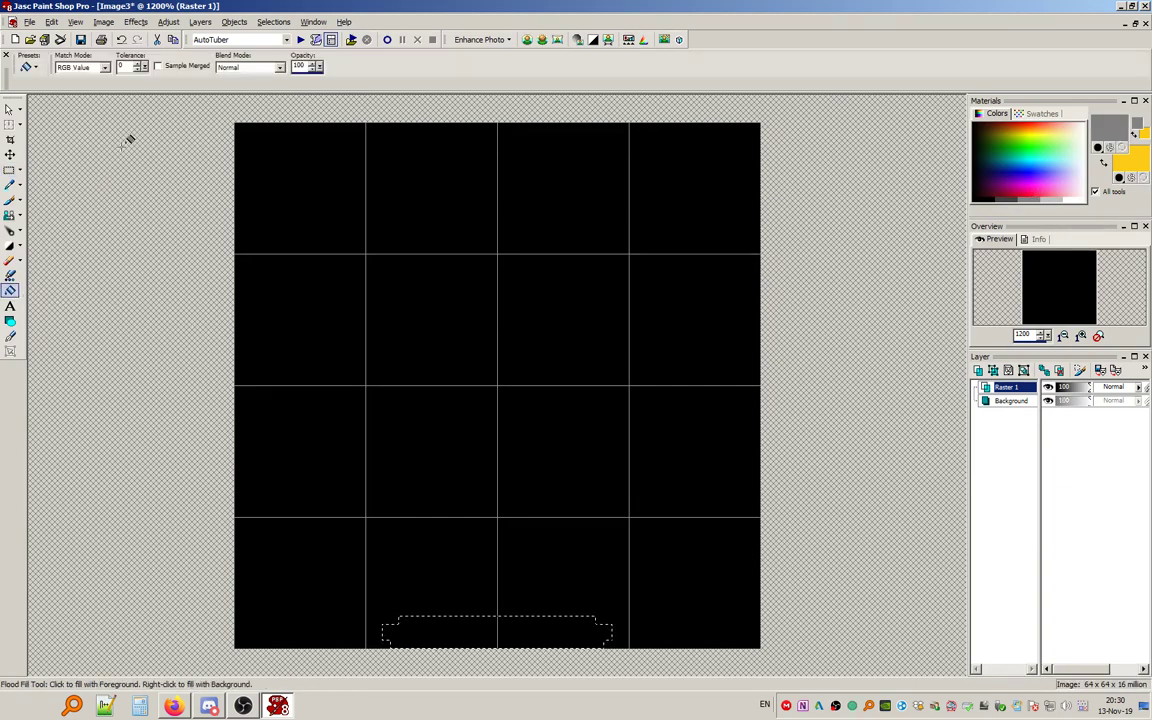
Switch the selection type to Rectangle and select about 28 x 5 pixels rising from the gray ellipse's middle across its full width.
click(9, 169)
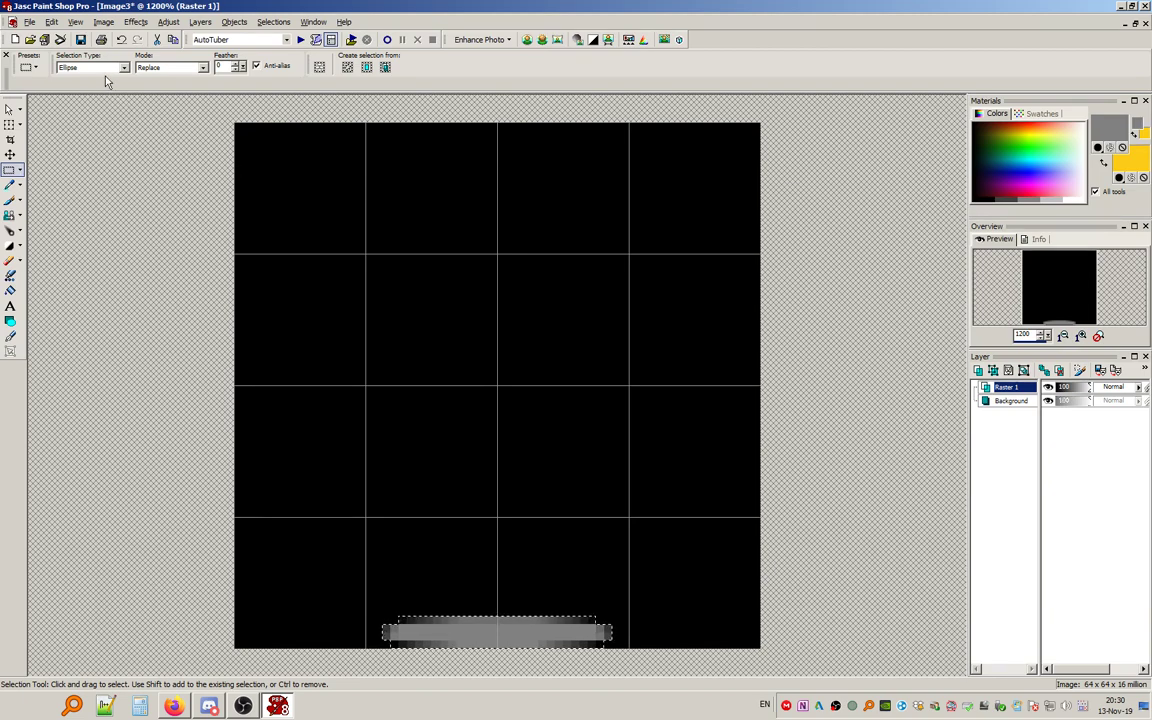
click(100, 67)
click(97, 79)
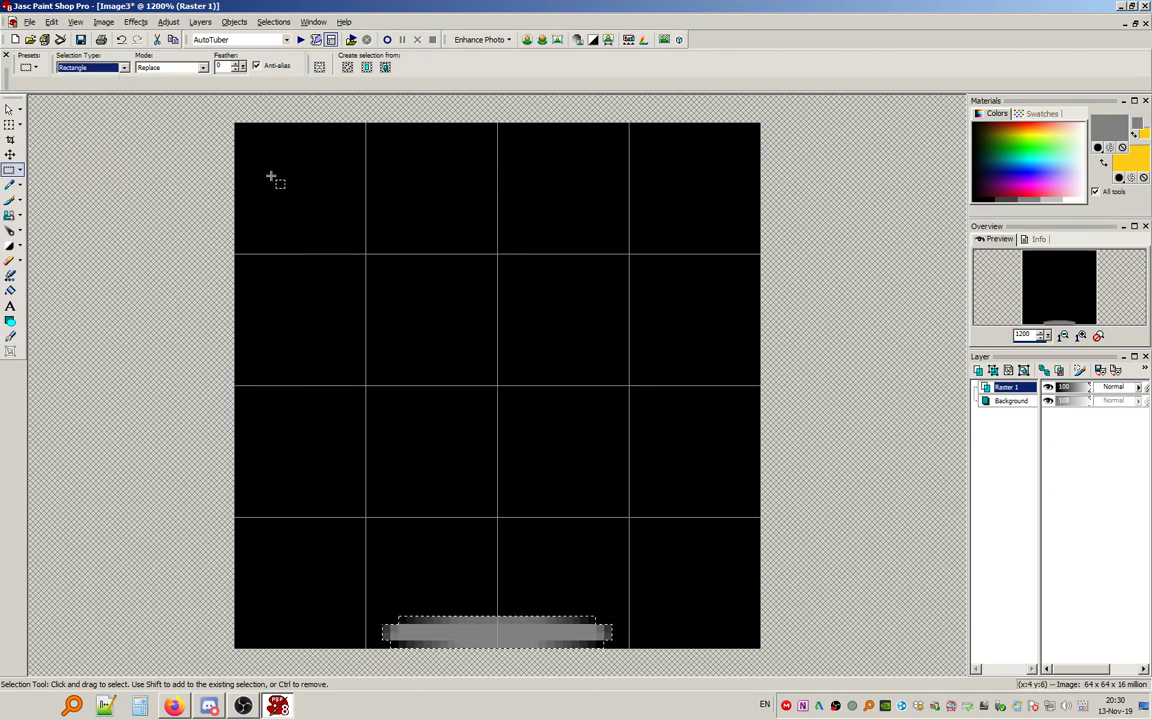
click(9, 154)
click(9, 169)
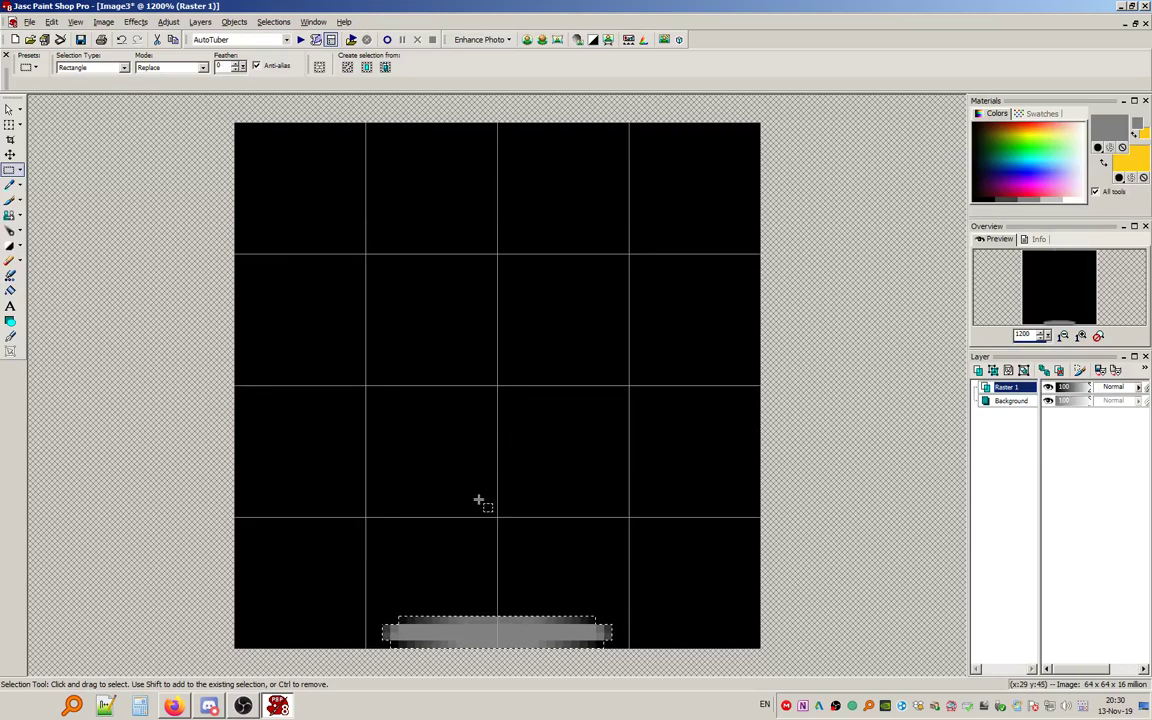
drag(446, 530, 523, 495)
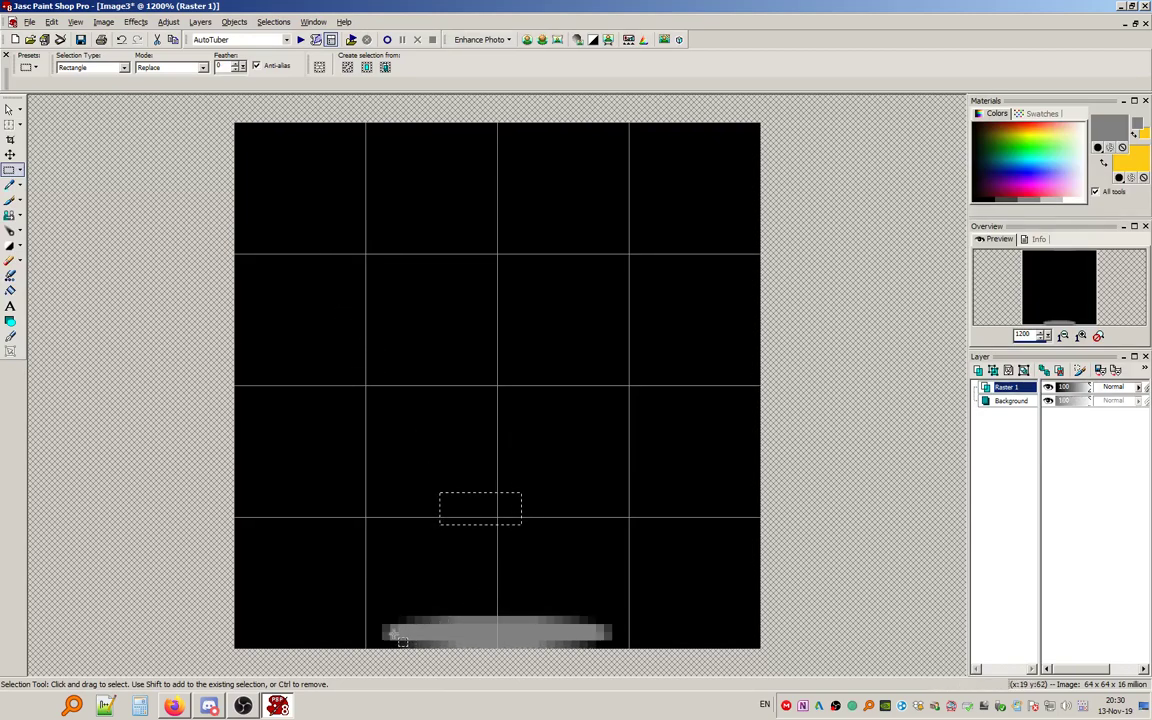
drag(384, 633, 605, 589)
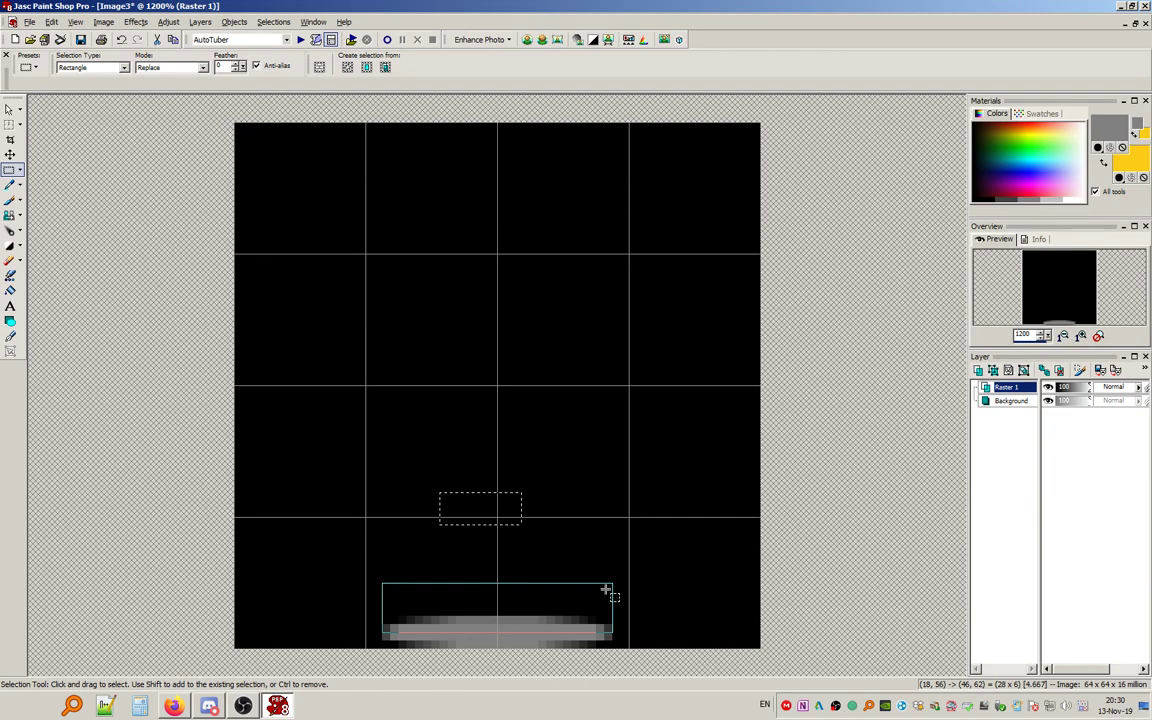
drag(605, 589, 605, 592)
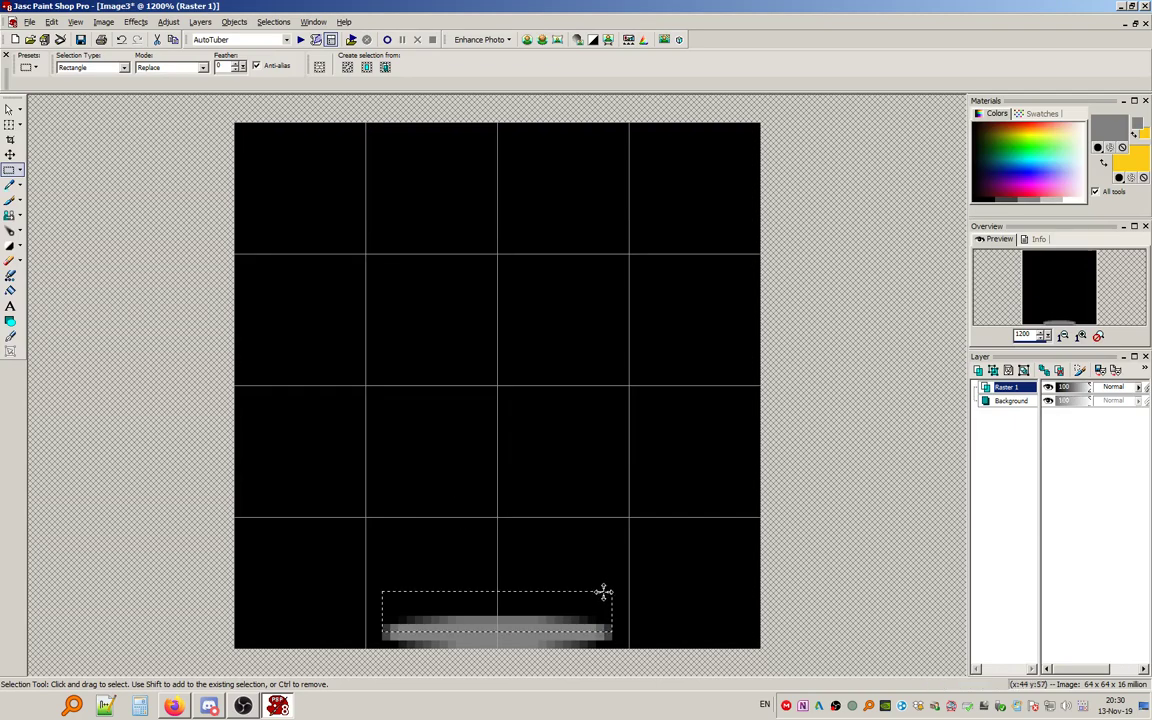
Flood-fill the rectangular selection with the same gray using match mode None, and clear the selection.
click(10, 290)
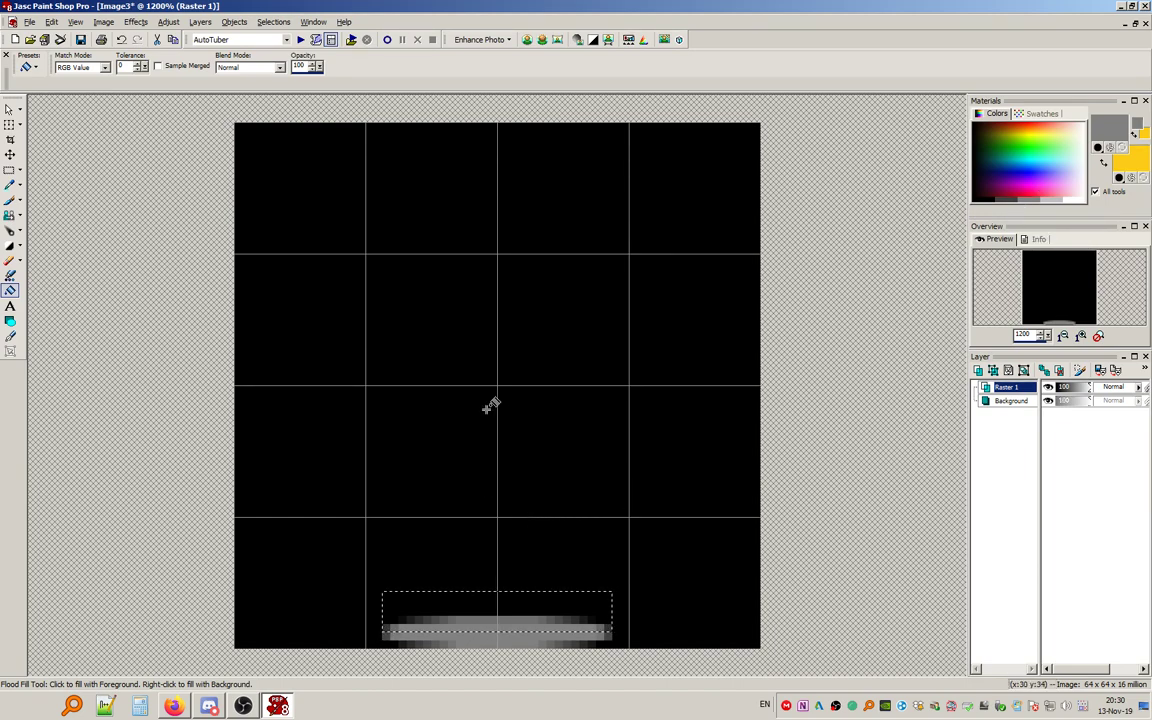
click(70, 67)
click(68, 79)
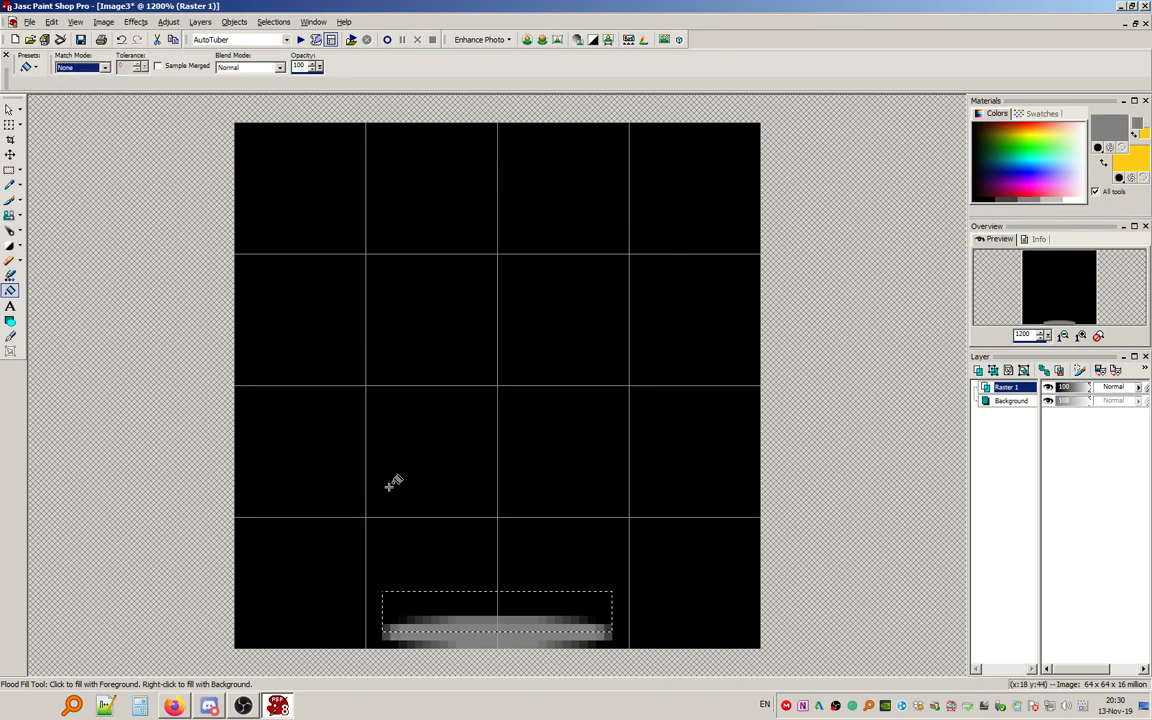
click(498, 599)
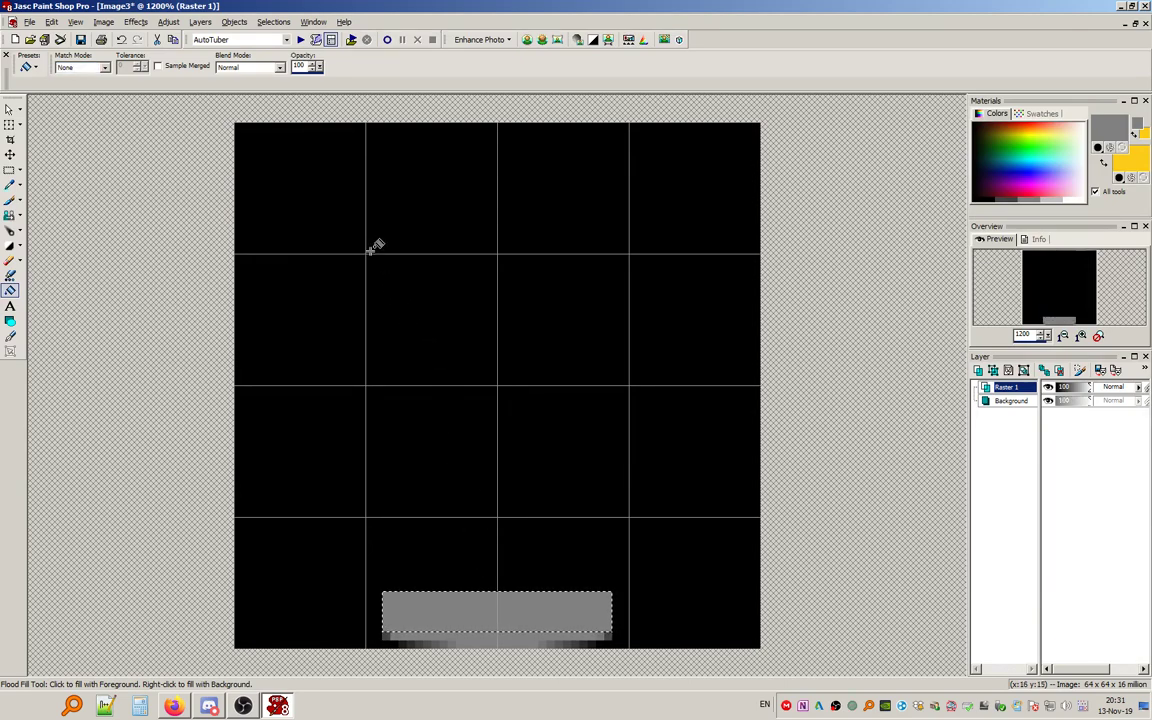
click(273, 21)
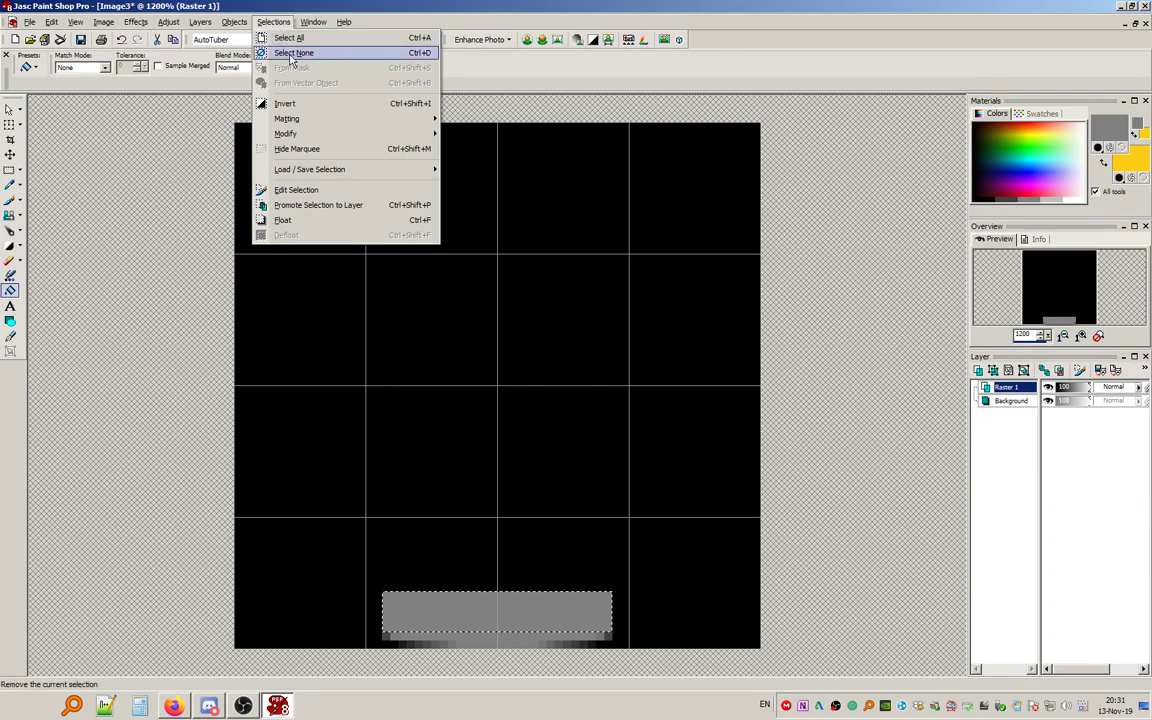
click(293, 55)
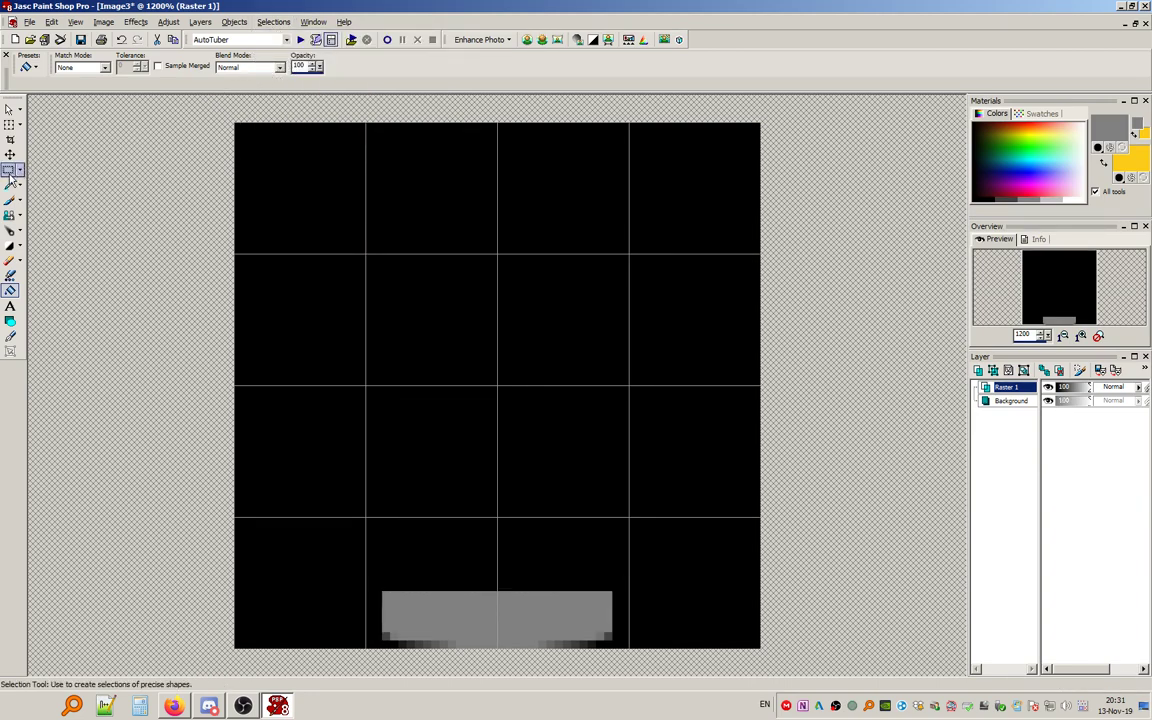
Shade the gray cylinder with a size 16 Lighten/Darken brush, brightening a vertical band left of center and darkening the right end.
click(10, 245)
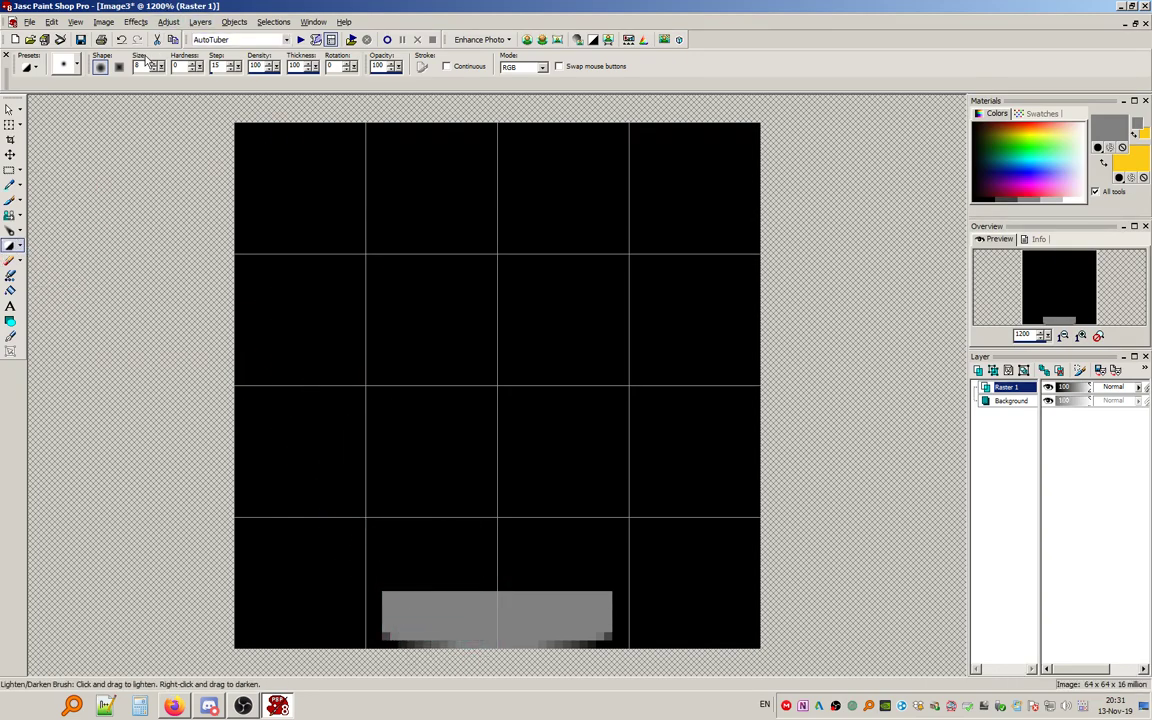
text(16)
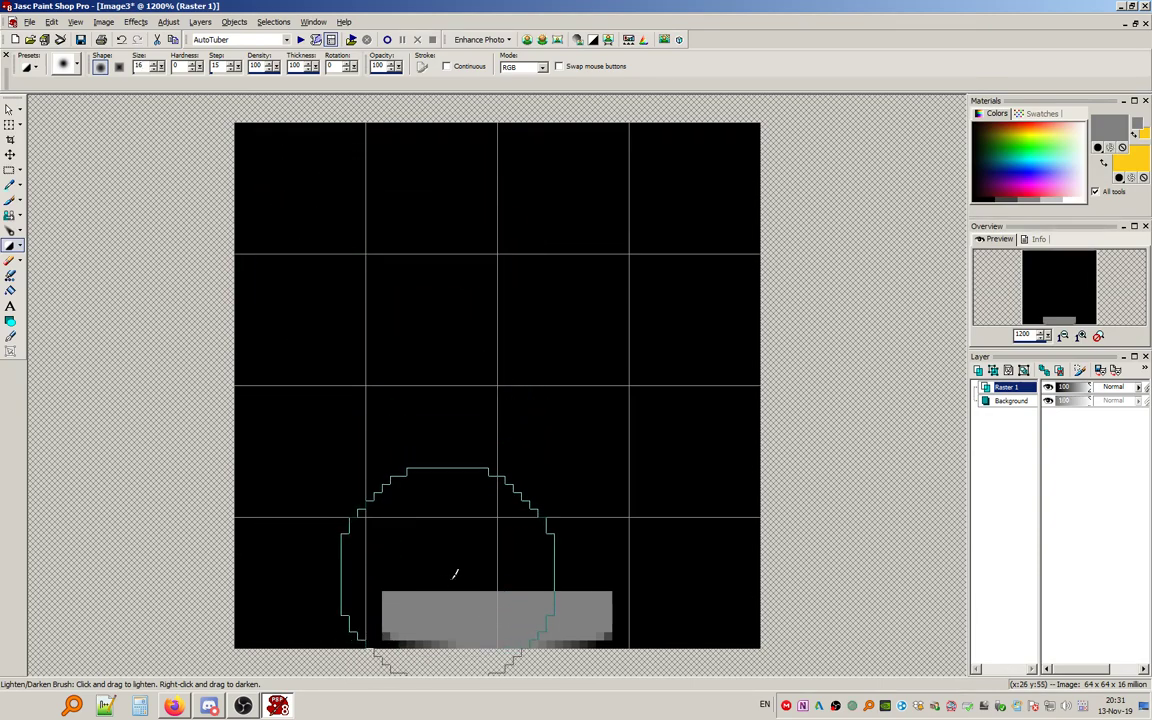
drag(448, 529, 454, 679)
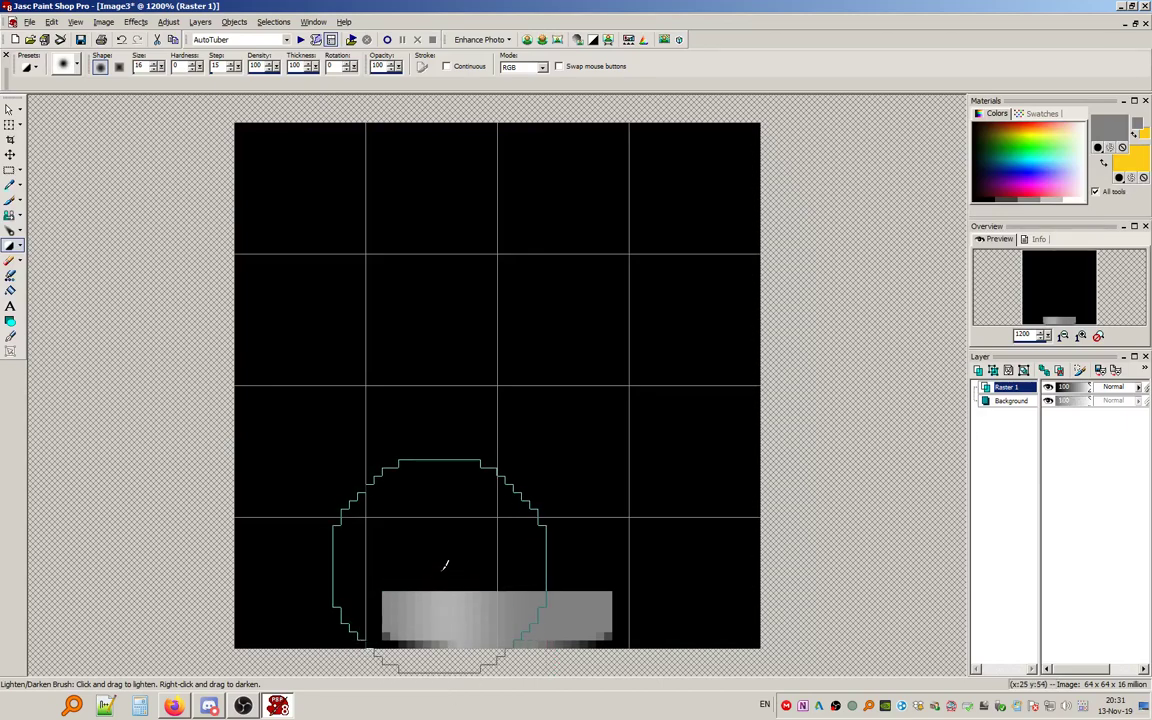
drag(438, 546, 437, 660)
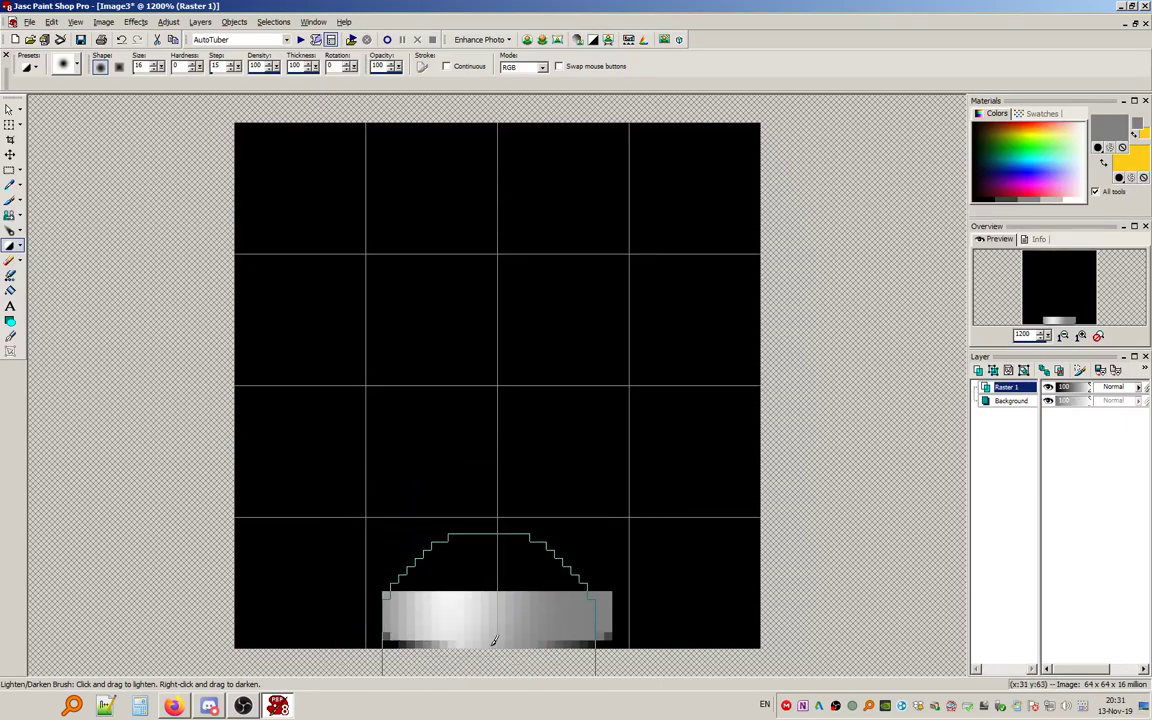
drag(628, 544, 621, 660)
drag(620, 515, 609, 712)
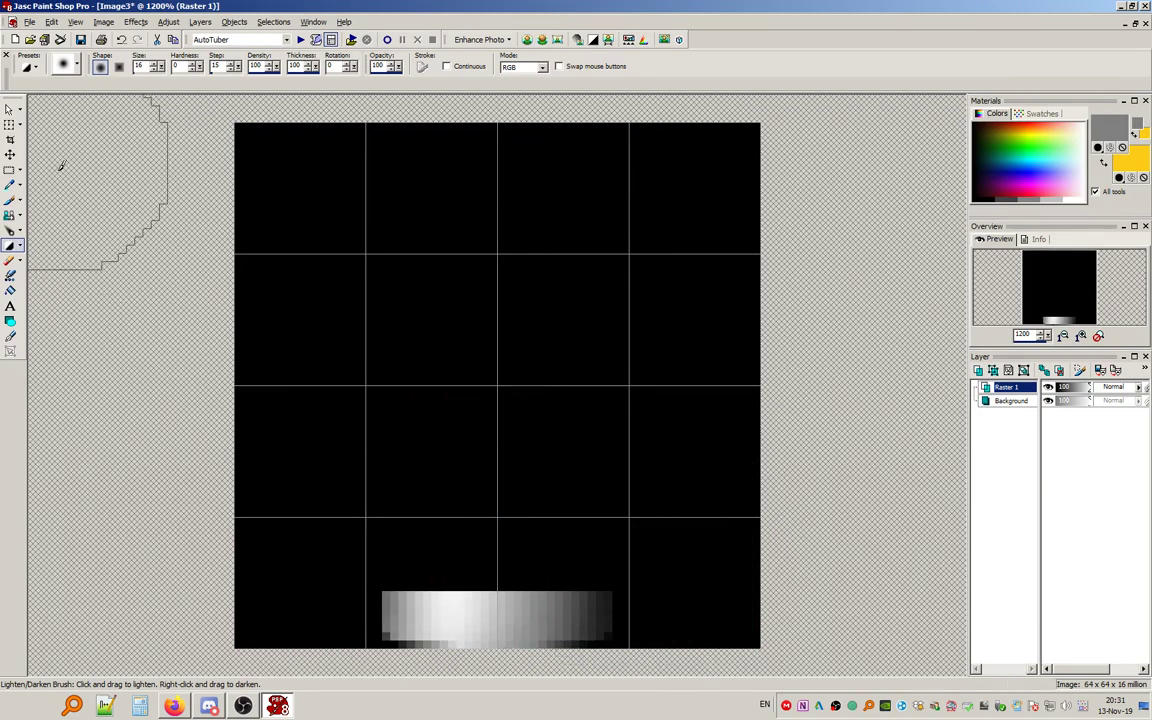
Paste the copied gray ellipse as a floating selection and place it over the shaded cylinder's upper edge.
click(9, 170)
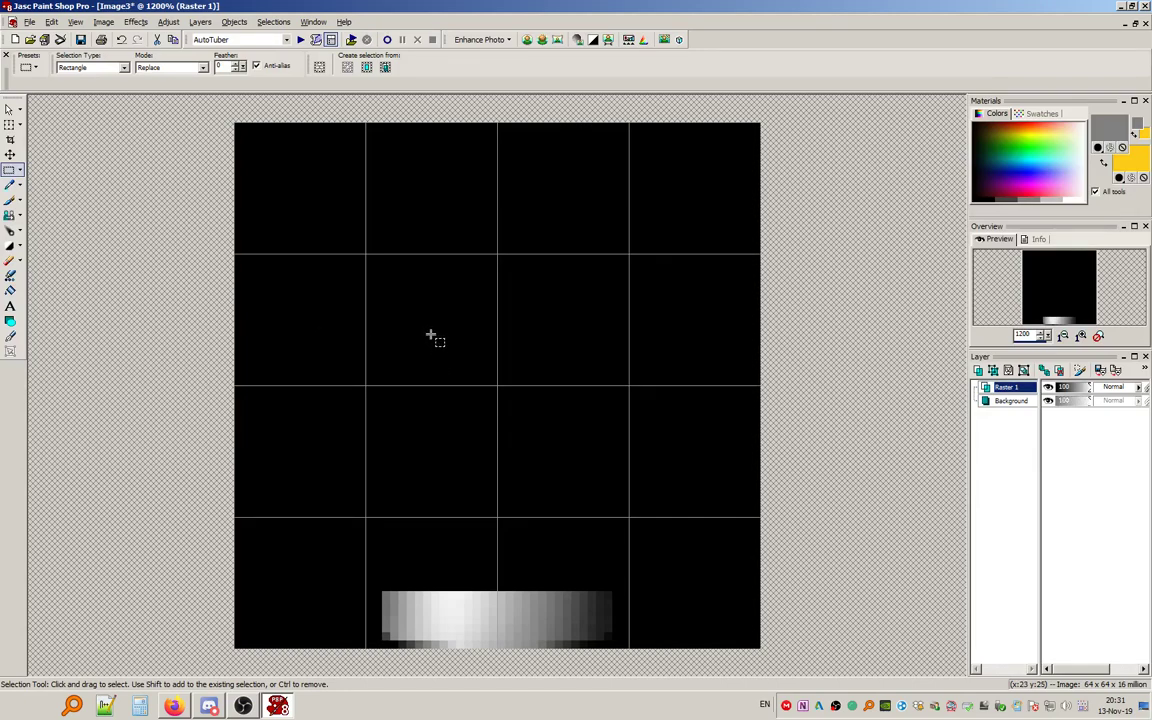
key(ctrl+e)
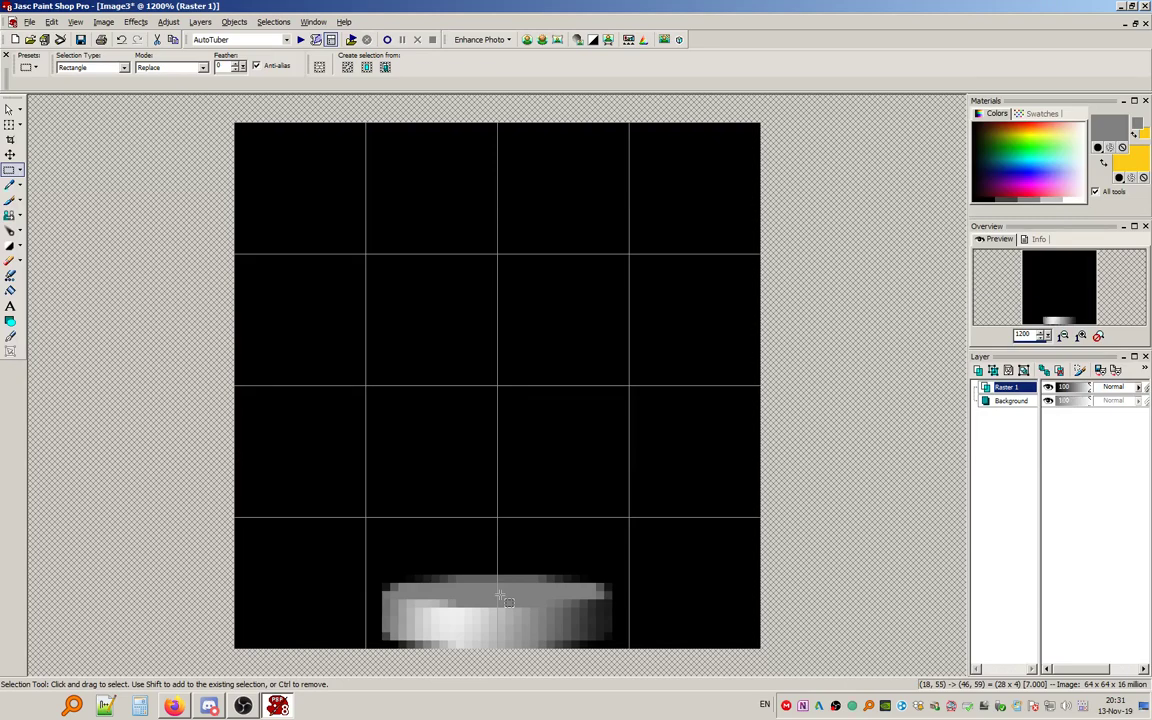
click(505, 600)
Lighten the floating ellipse with Brightness/Contrast, setting brightness to 30.
click(168, 21)
mouse_move(255, 58)
click(336, 74)
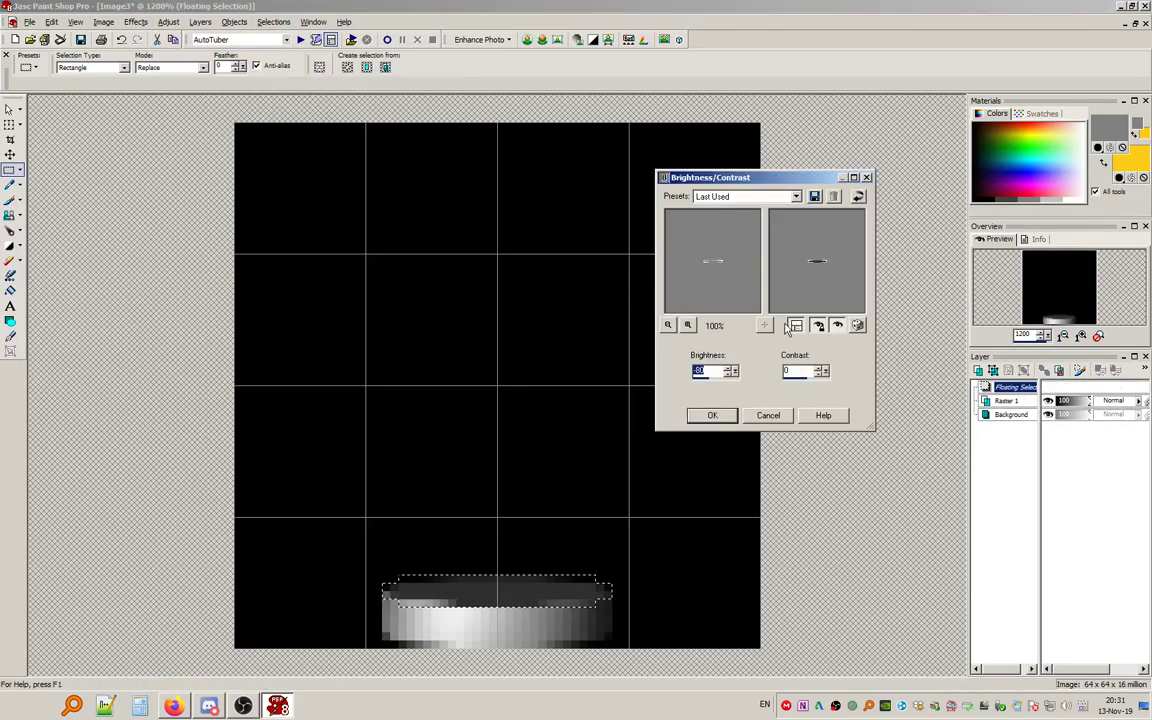
text(30)
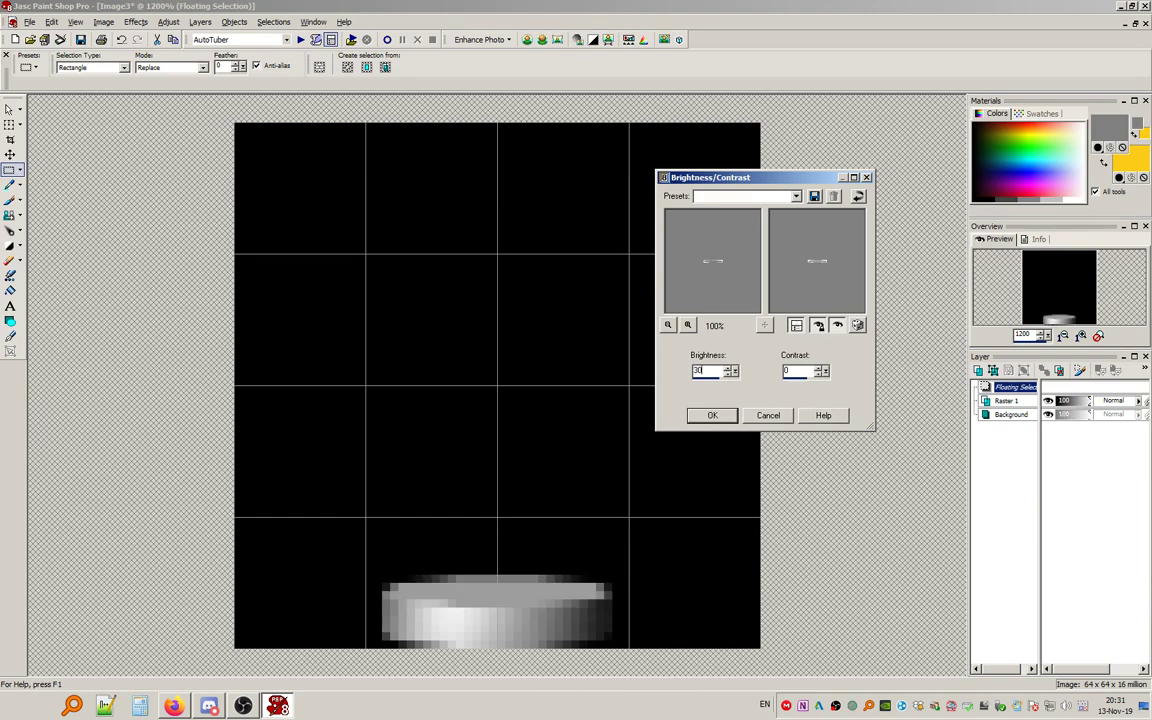
click(714, 416)
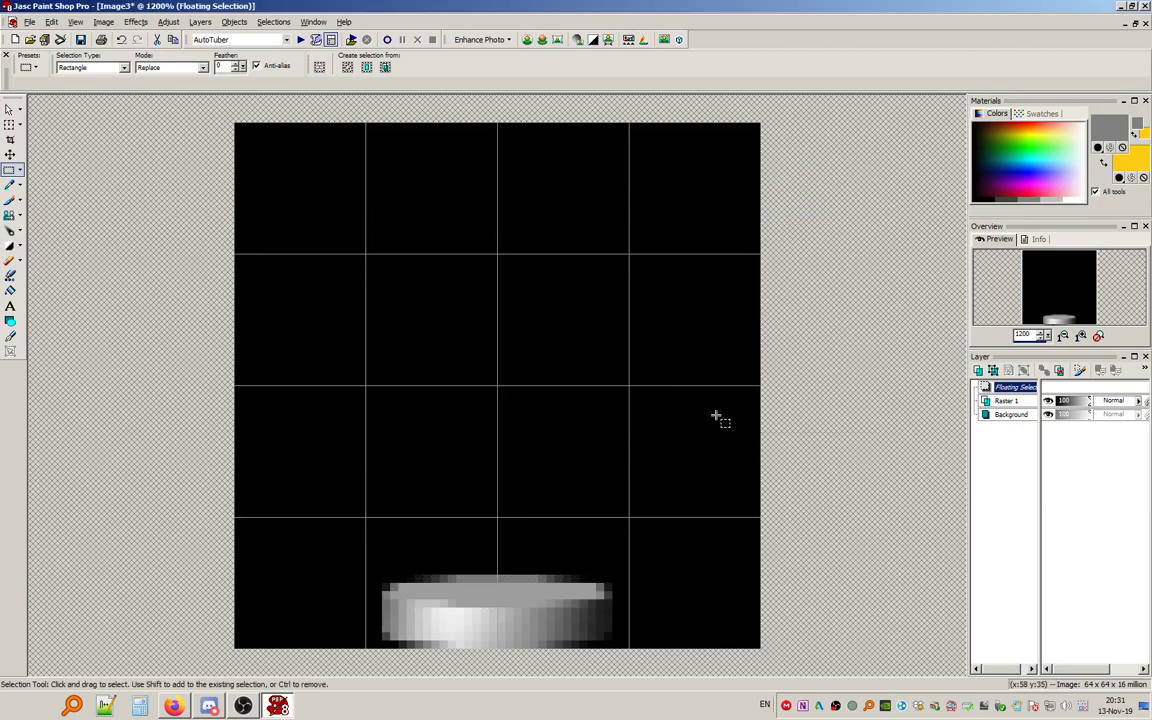
Move the ellipse up off the cylinder, and copy the shaded cylinder body and paste the duplicate in the canvas's upper area.
drag(510, 593, 510, 484)
drag(645, 567, 312, 692)
key(ctrl+c)
key(ctrl+e)
click(514, 242)
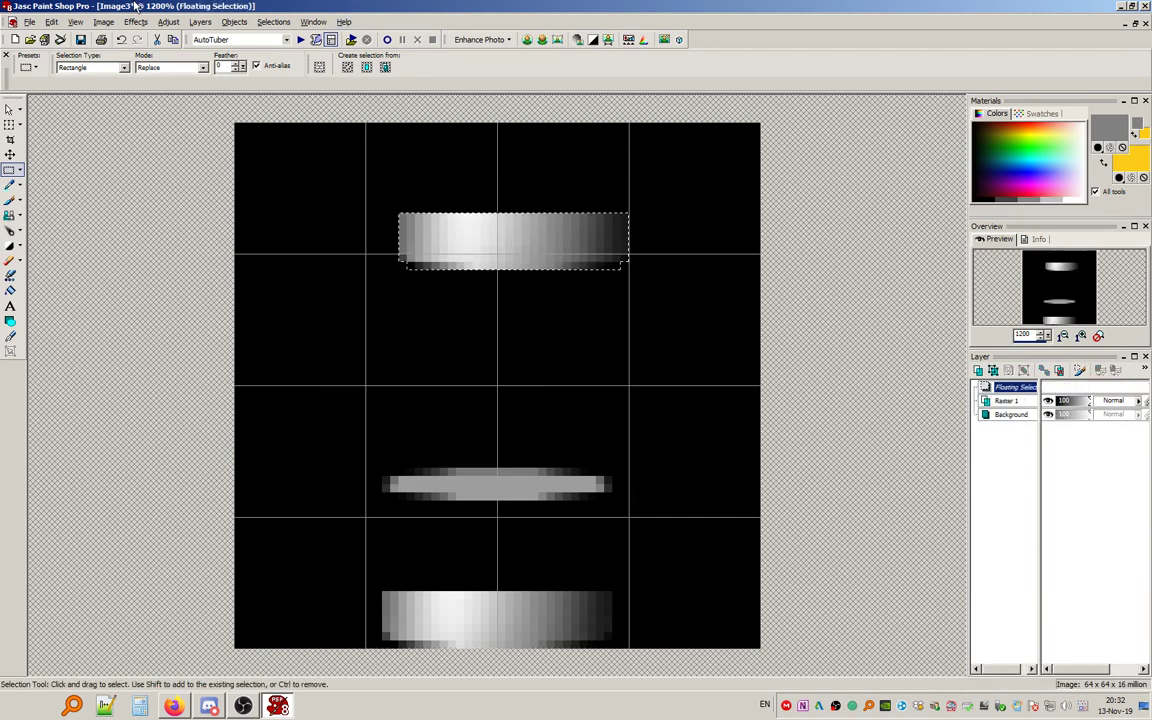
Flip the duplicated cylinder body vertically and align it with the canvas's top edge, directly above the bottom one.
click(104, 24)
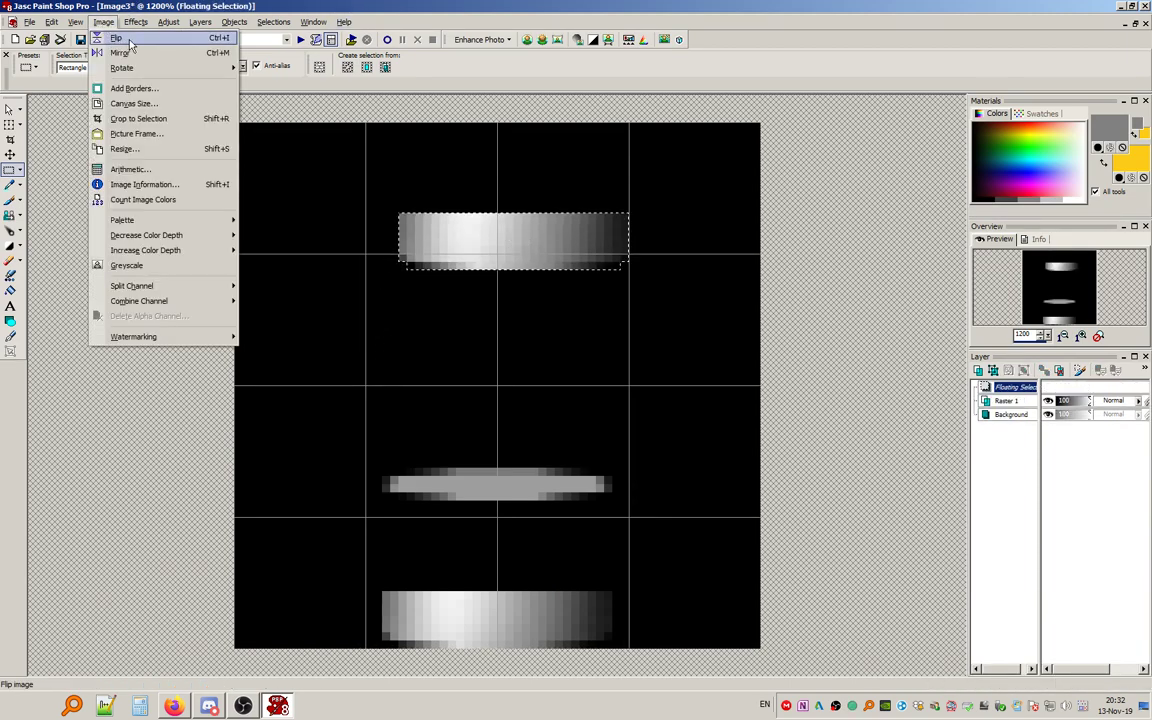
click(116, 37)
mouse_move(495, 197)
mouse_down()
mouse_move(473, 198)
mouse_move(468, 157)
mouse_up()
Put the lightened ellipse back on the bottom cylinder's upper edge and a copy over the top cylinder's lower edge.
drag(334, 411, 702, 541)
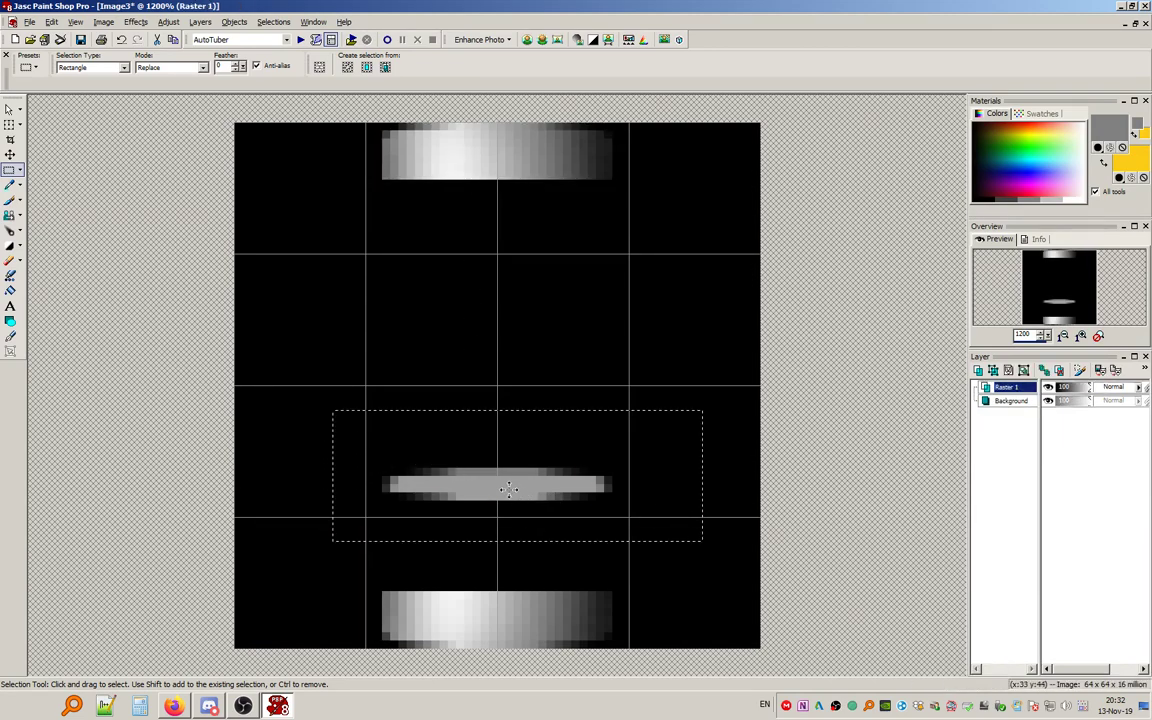
drag(510, 489, 505, 185)
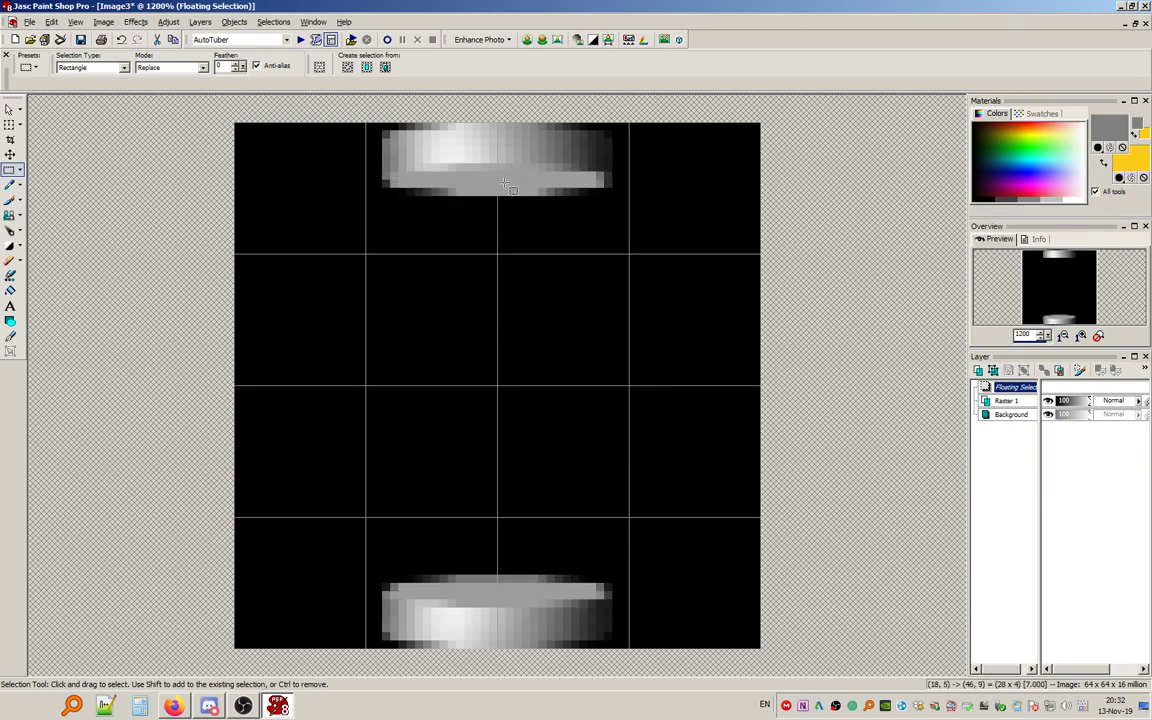
Darken the floating ellipse on the top cylinder with Brightness/Contrast, using the Default preset with brightness set to -78.
click(168, 22)
mouse_move(205, 53)
click(325, 54)
click(745, 197)
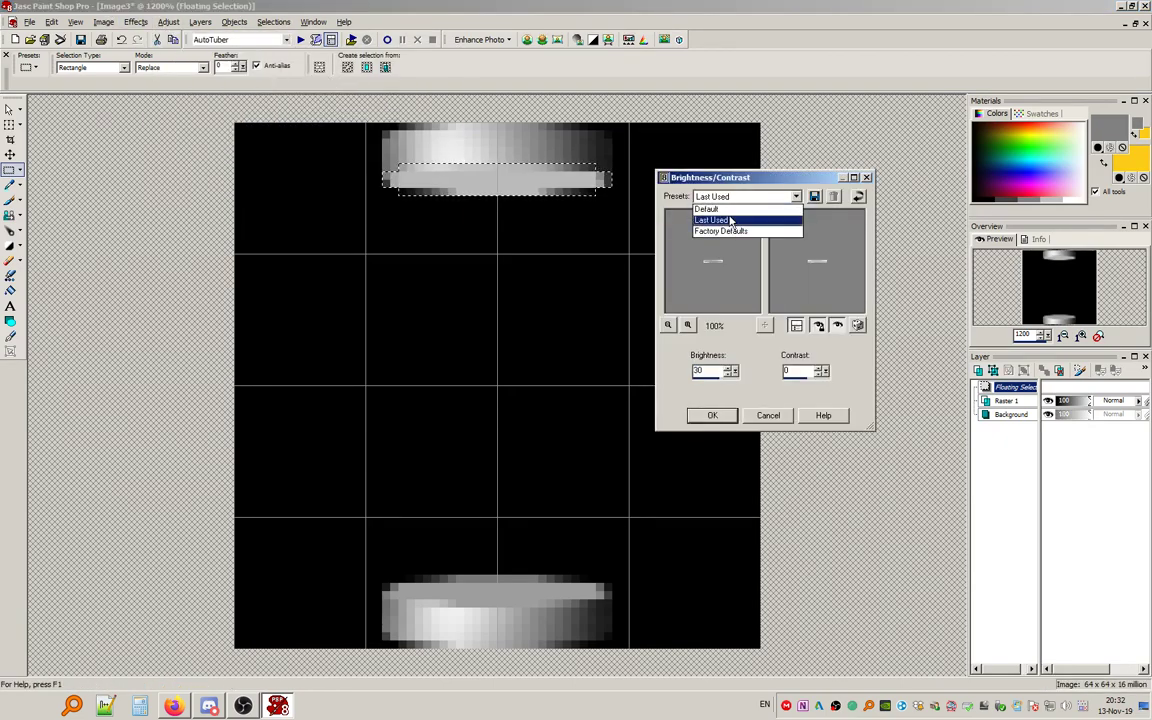
click(706, 208)
click(711, 384)
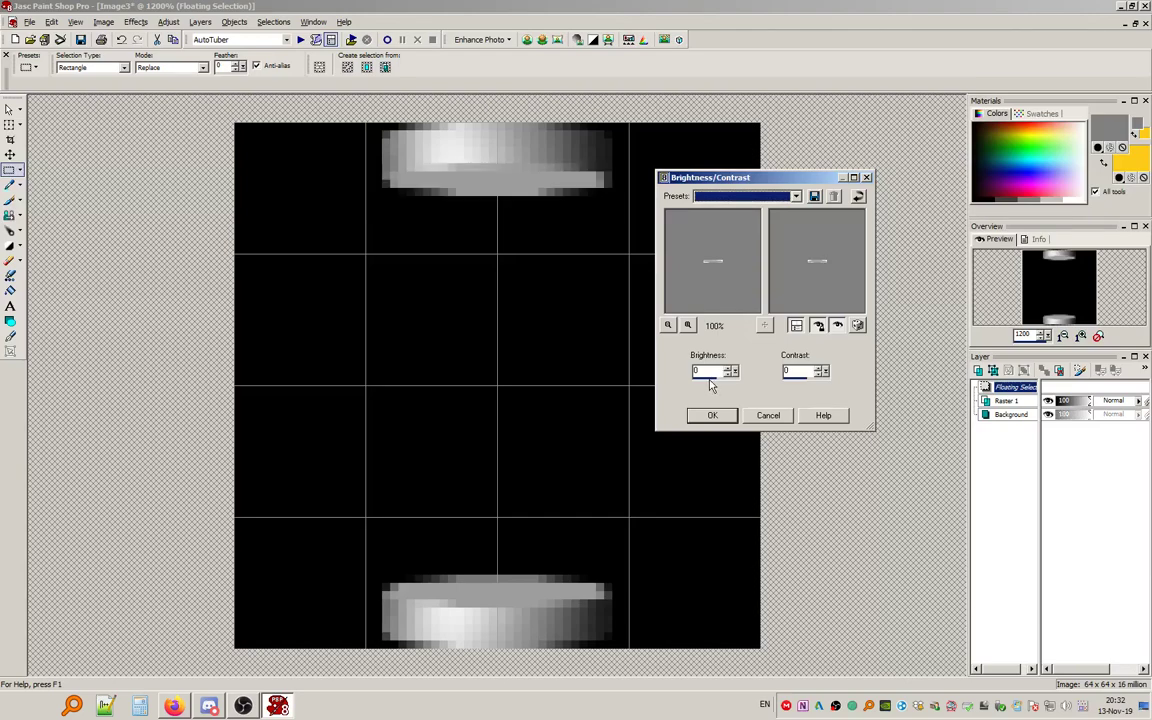
text(-78)
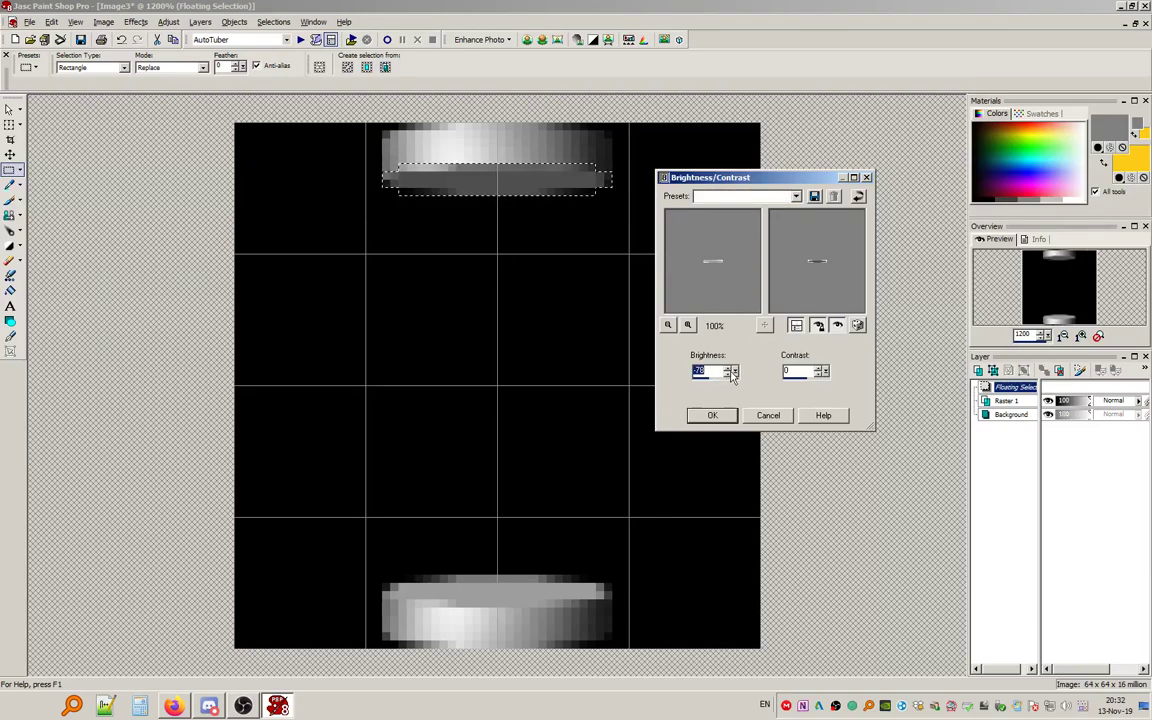
key(Return)
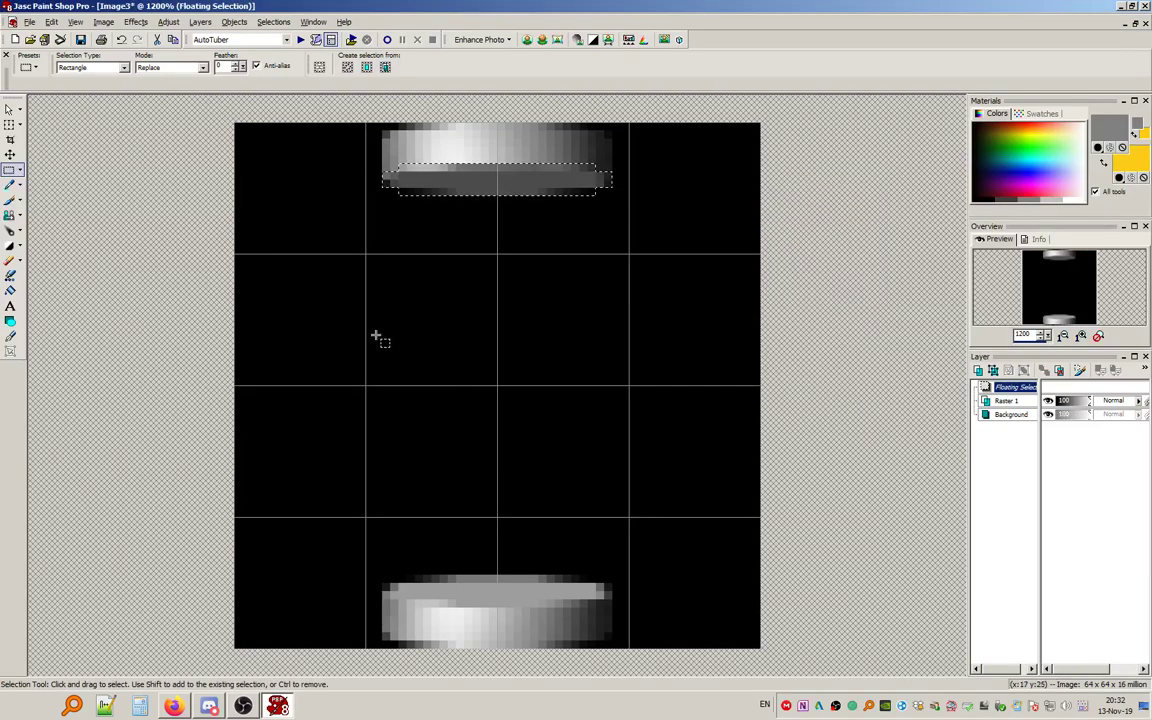
Deselect the darkened ellipse and select a 20 x 2 pixel ellipse centred in the top cylinder's dark underside.
click(279, 22)
click(305, 54)
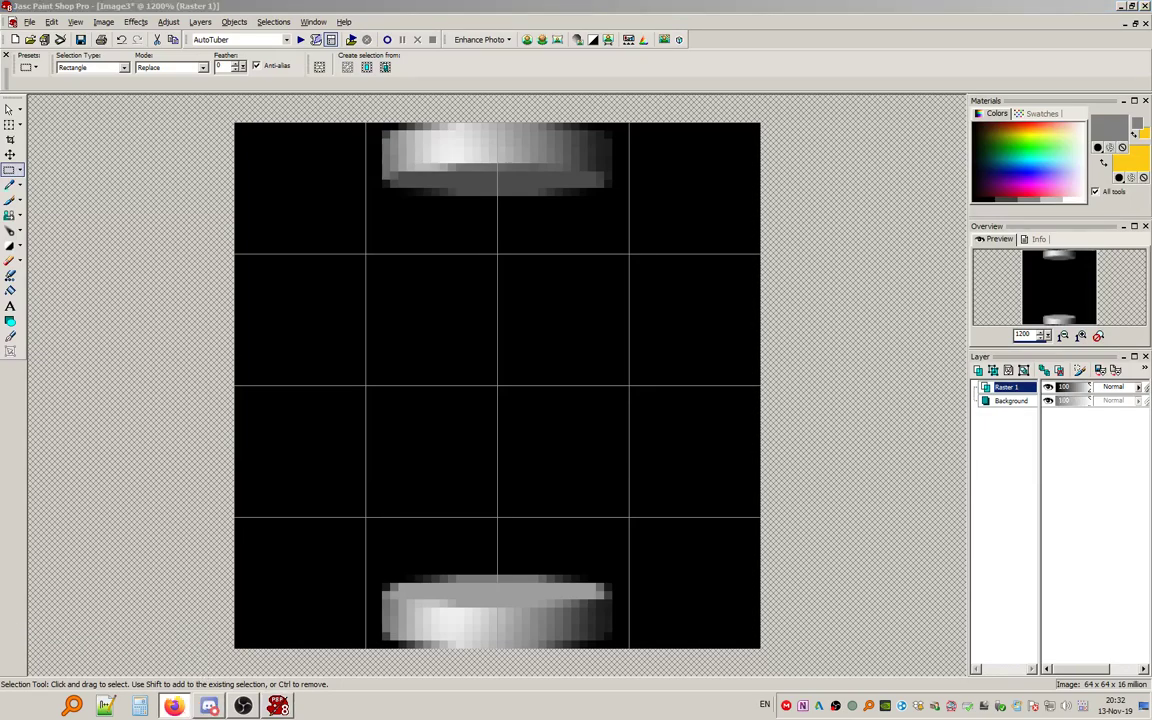
click(72, 68)
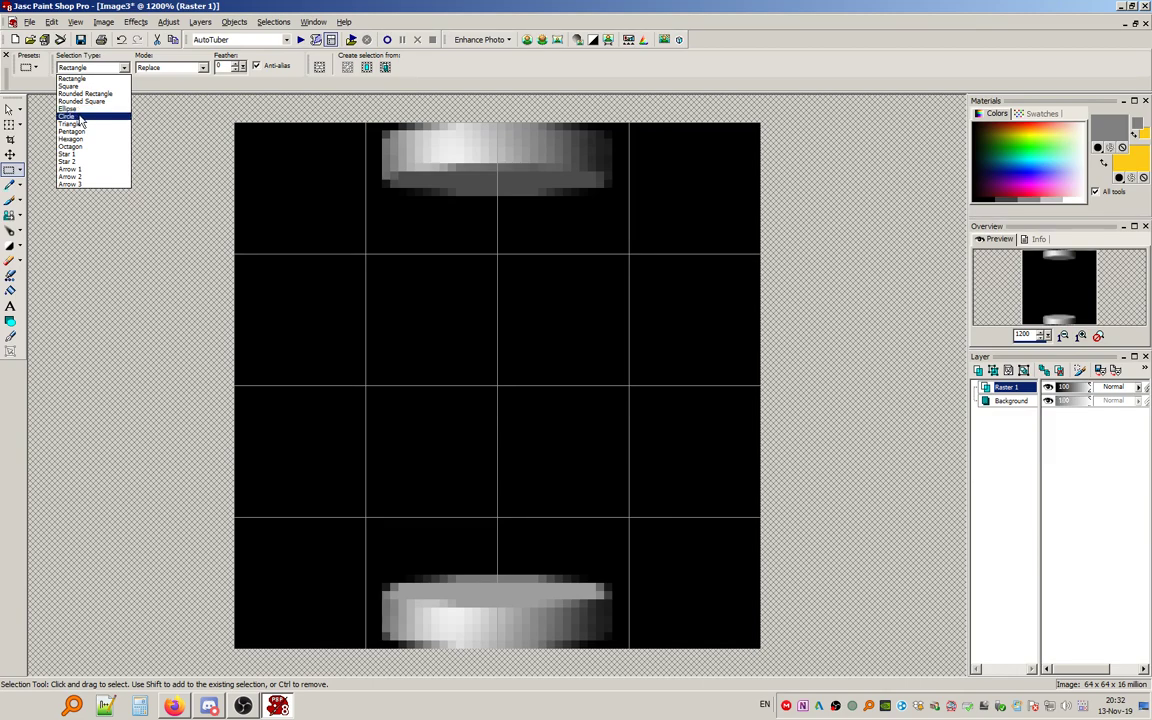
click(70, 108)
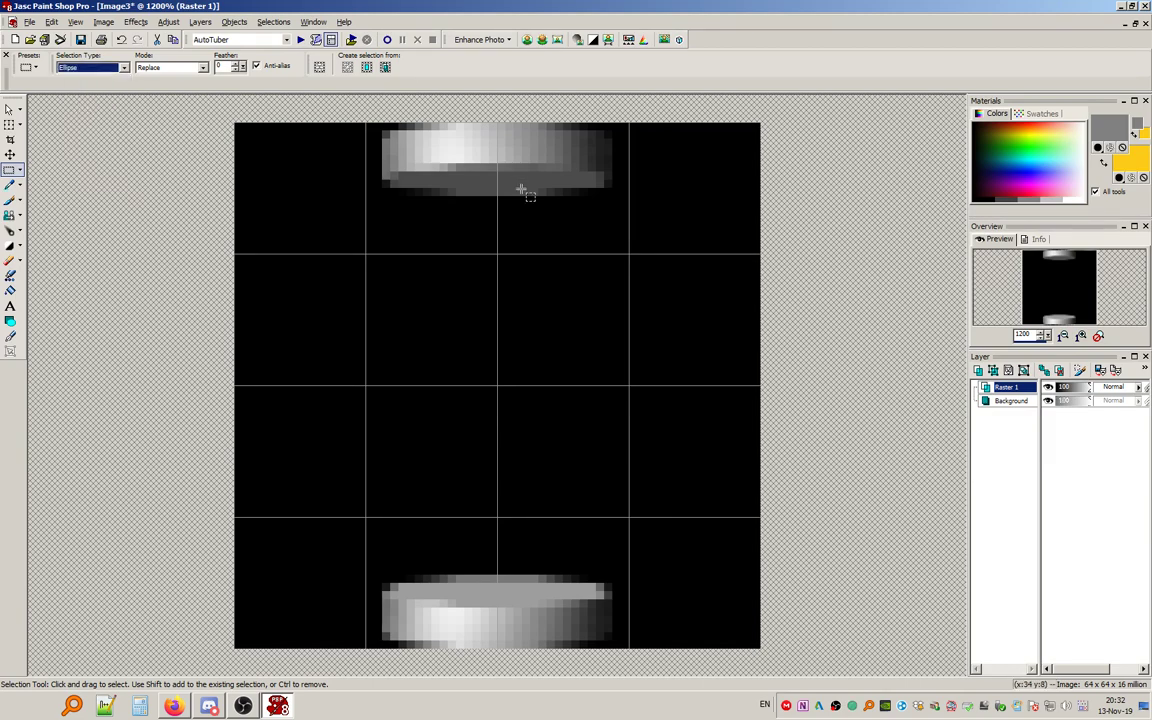
drag(497, 185, 526, 181)
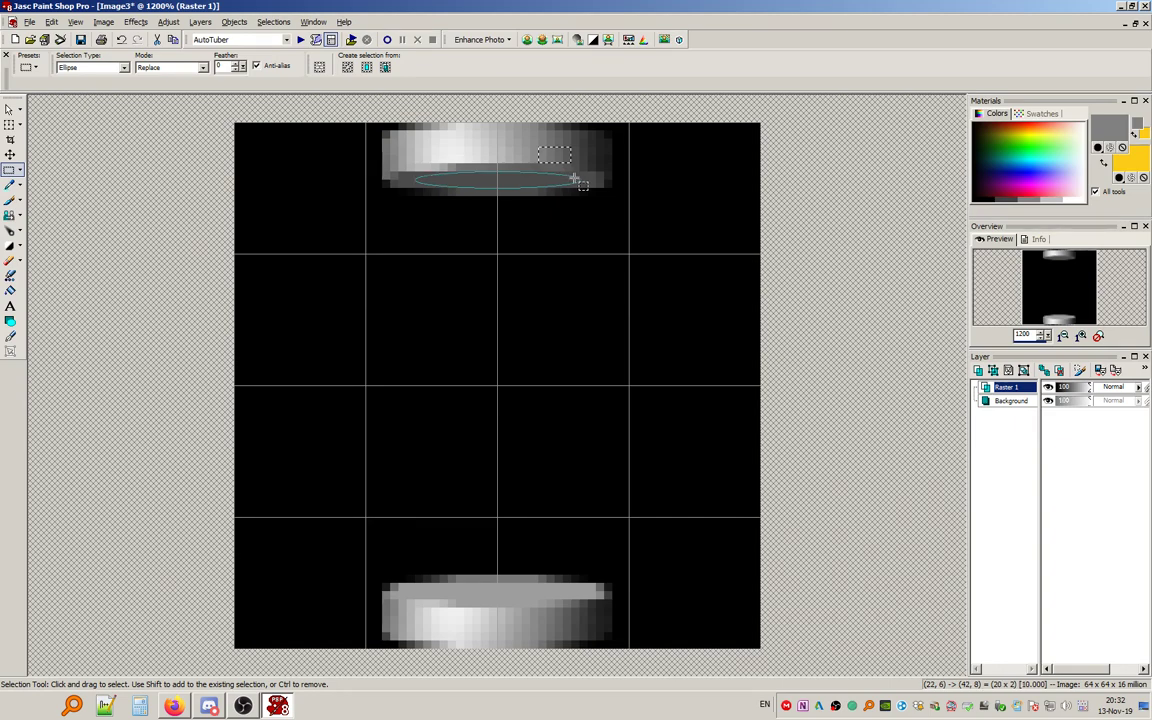
Add a raster layer with the Default preset and flood-fill the selected ellipse on it with light gray.
click(200, 21)
click(228, 40)
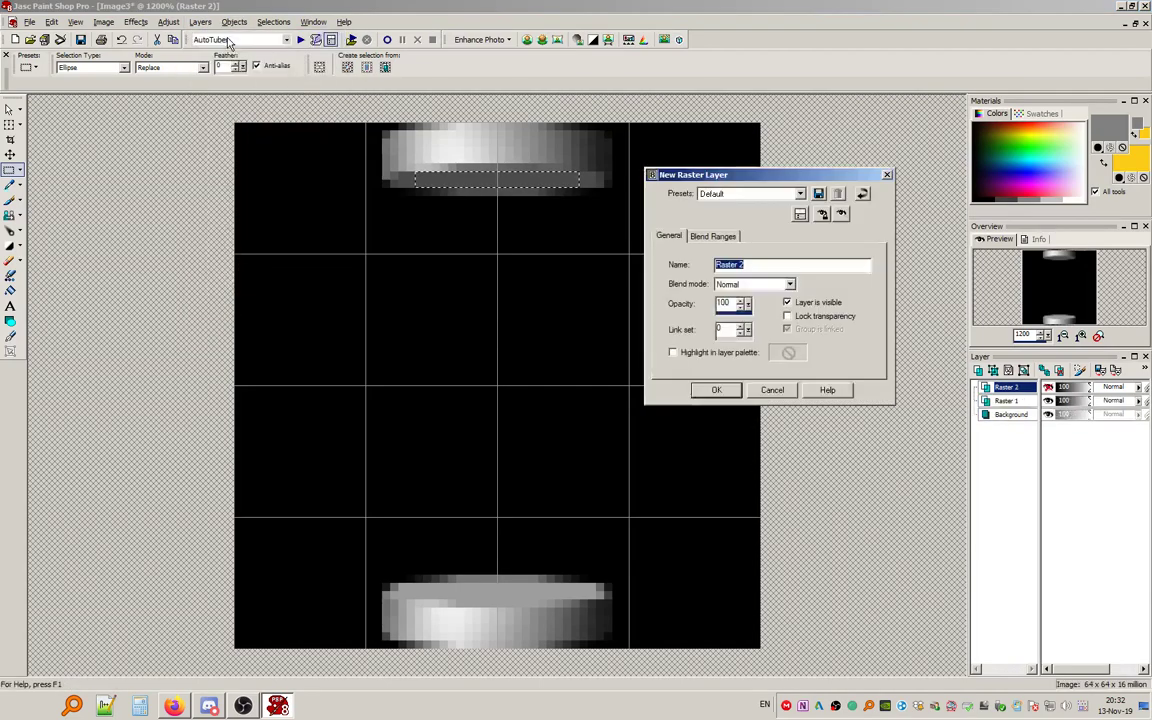
click(717, 390)
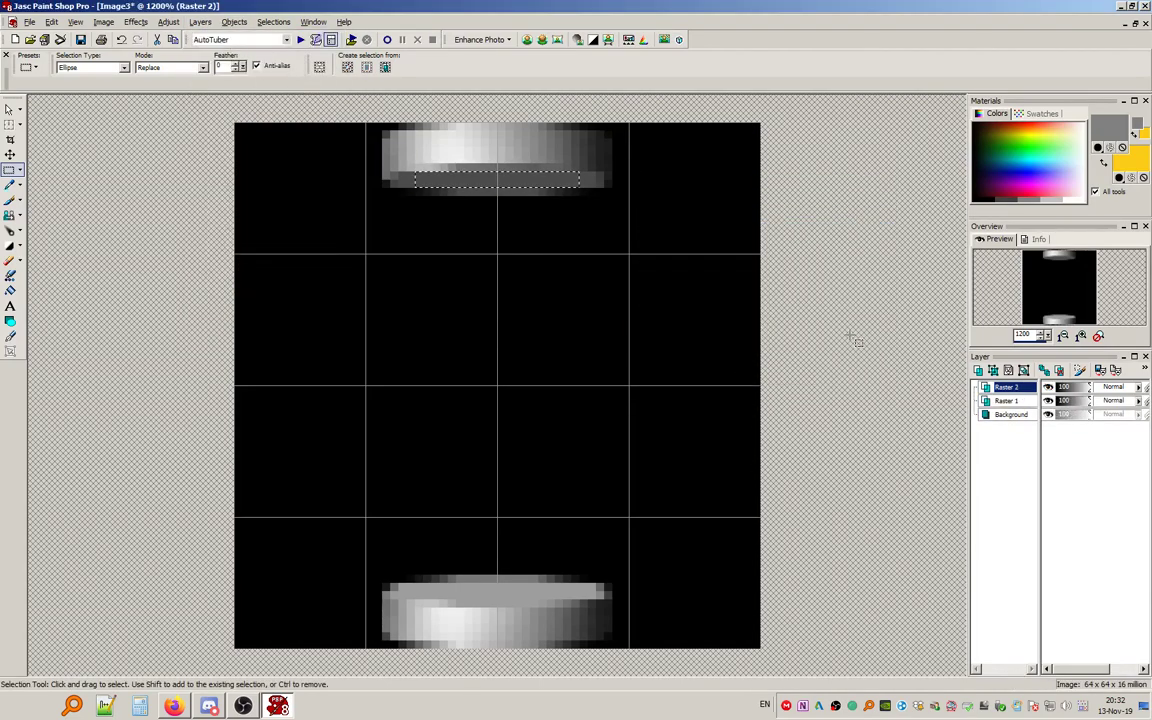
click(1060, 197)
click(10, 290)
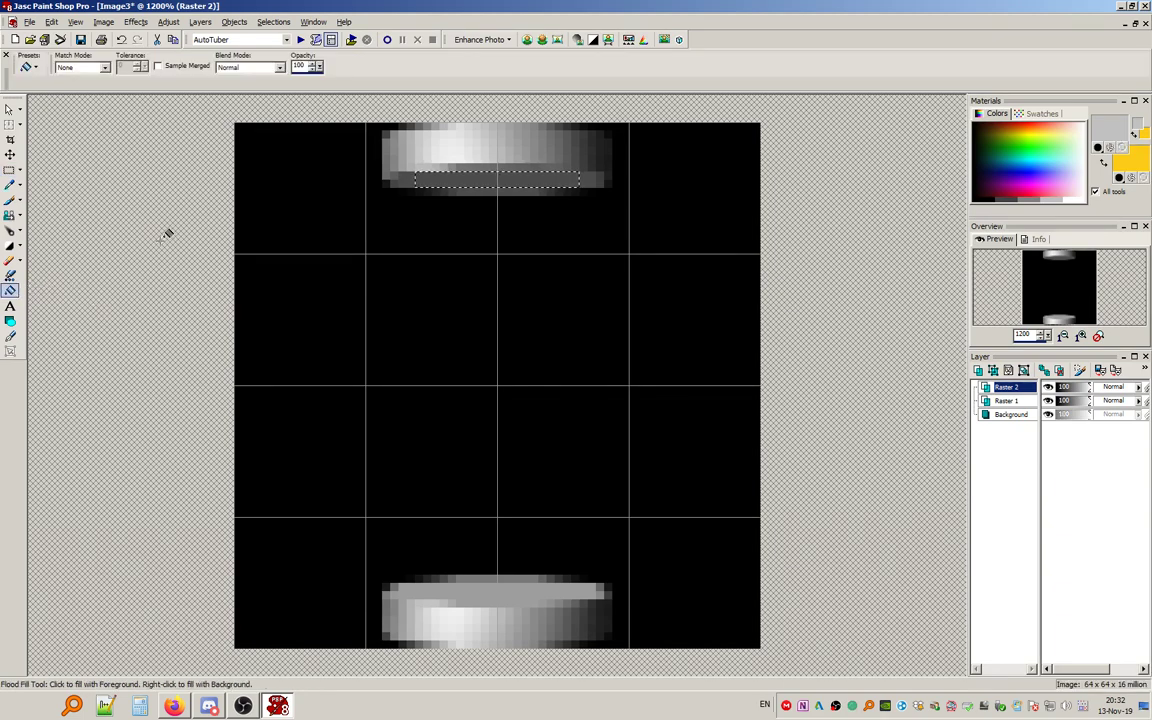
click(495, 175)
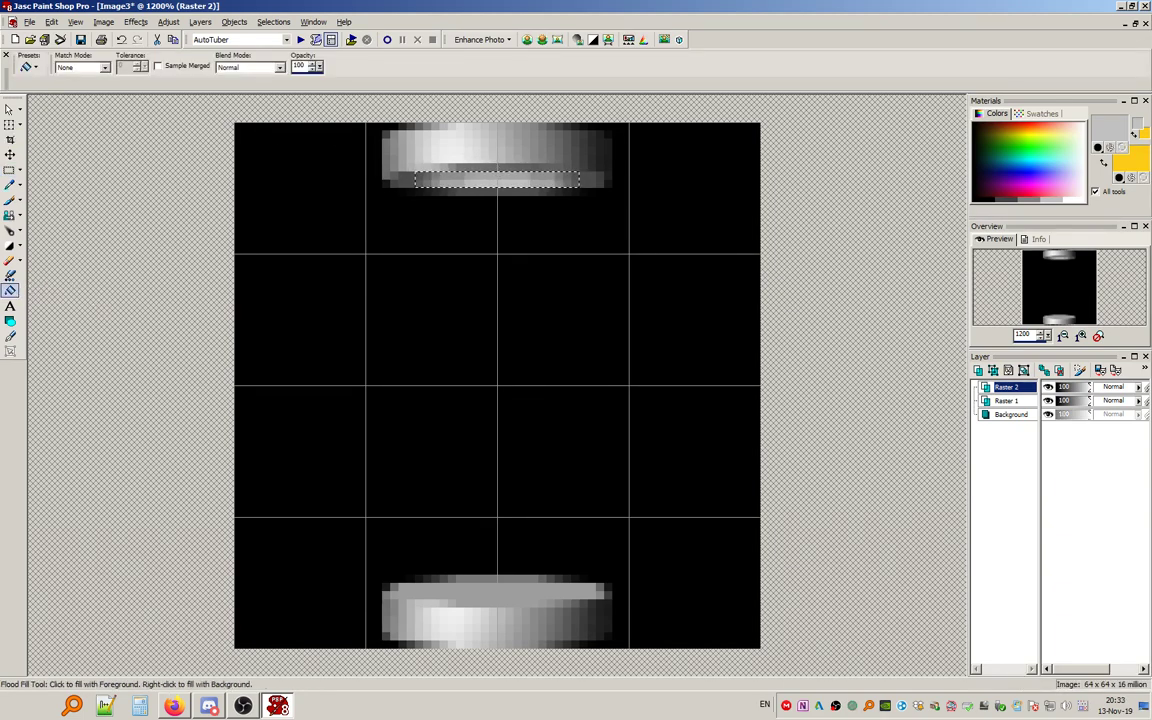
Place a vertically flipped copy of the light gray ellipse on the bottom cylinder's upper face, leaving the original in place.
key(s)
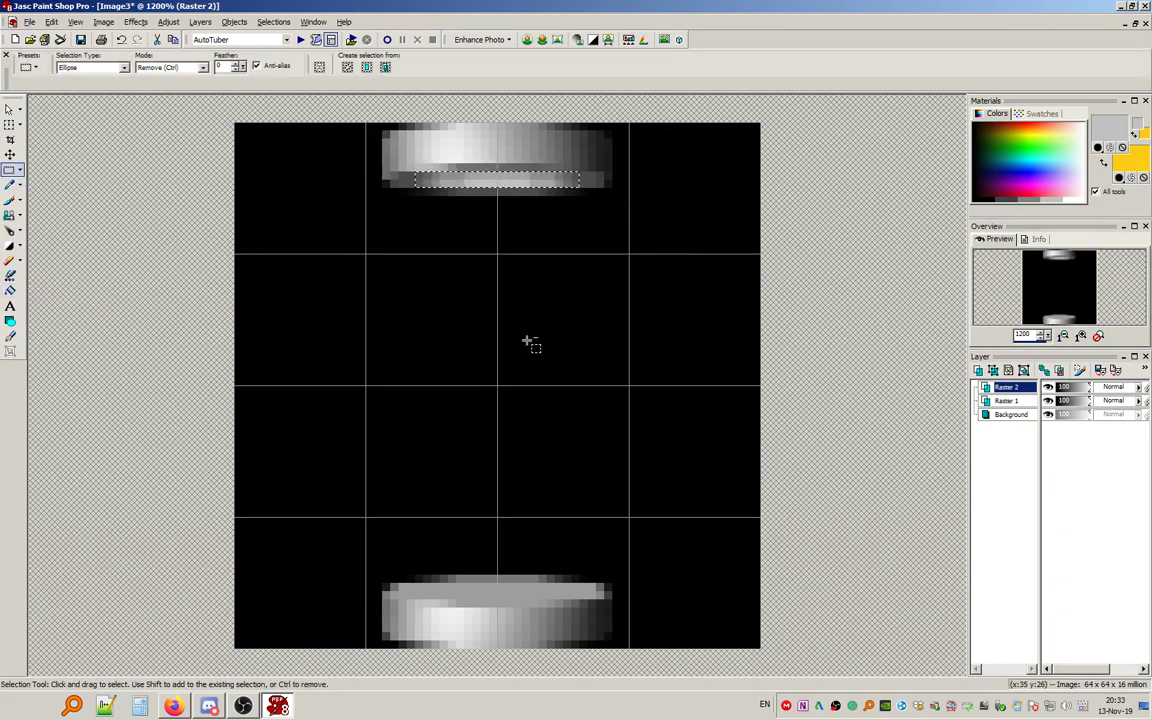
drag(506, 182, 514, 403)
click(104, 21)
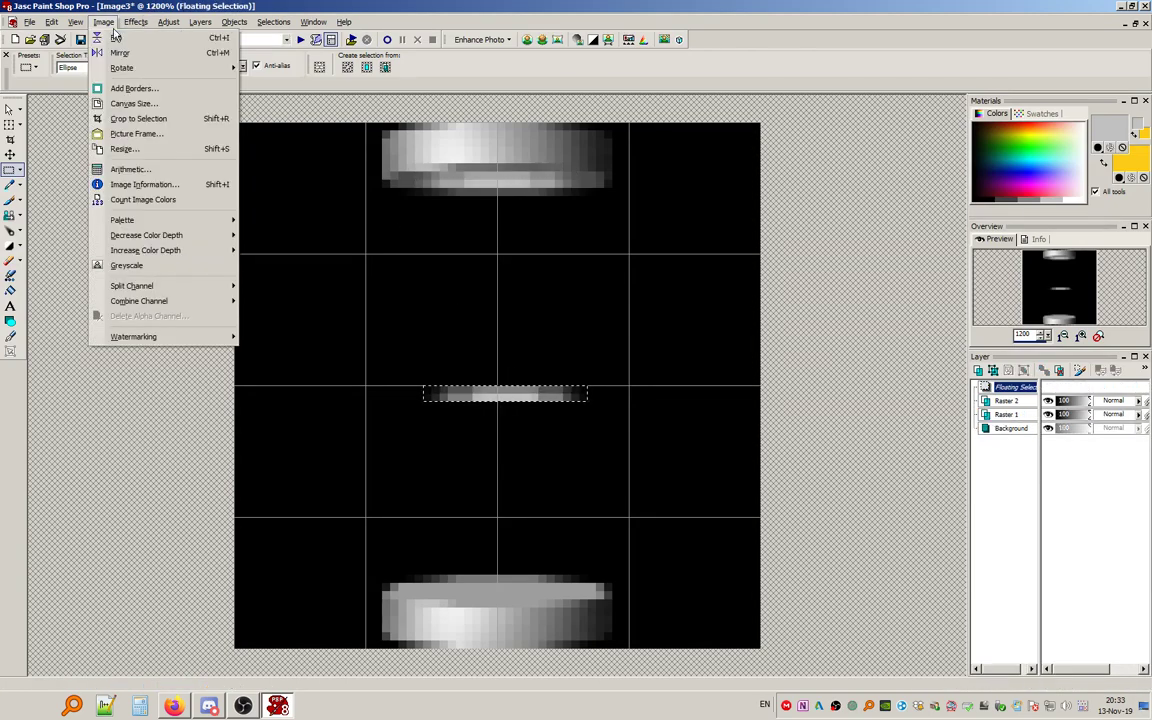
click(116, 37)
drag(520, 388, 513, 590)
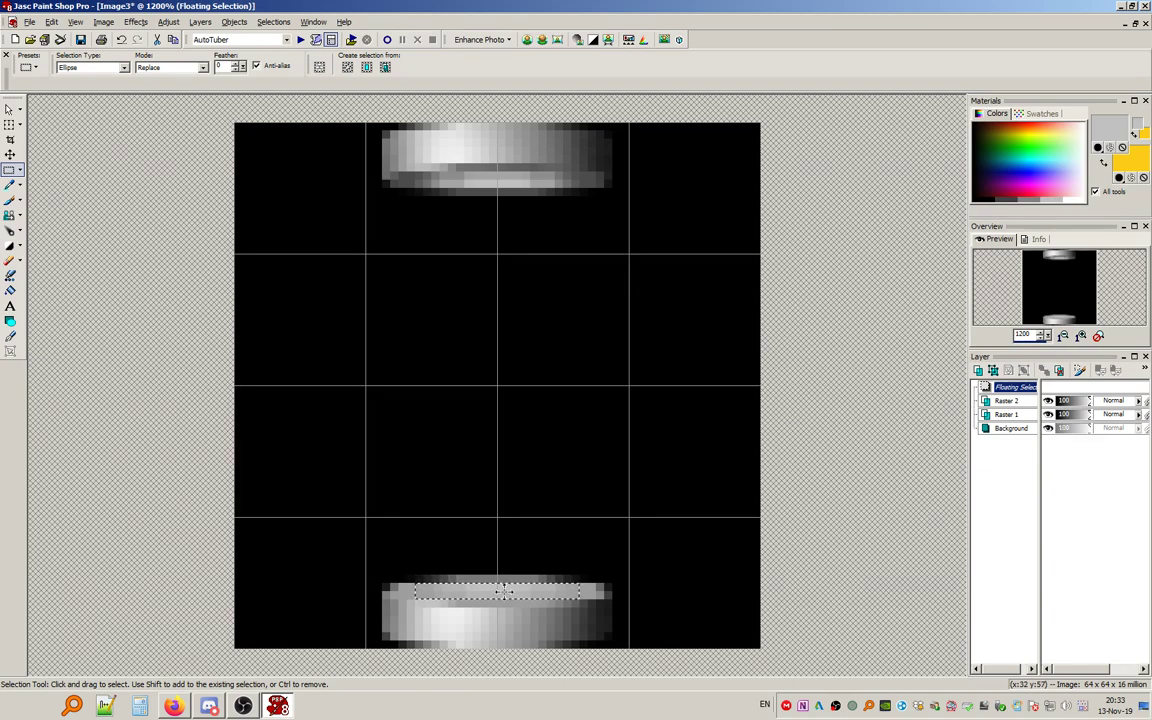
drag(504, 592, 504, 589)
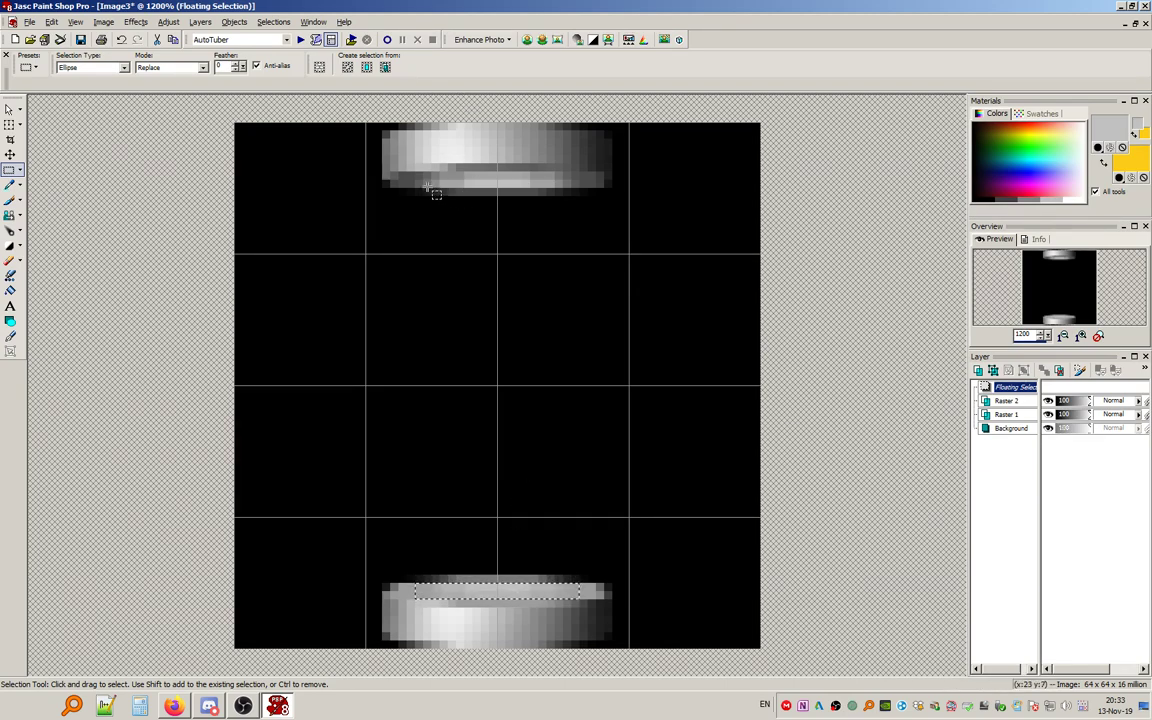
Hide Raster 1 and fill a rectangular selection spanning the space between the two ellipses with light gray on Raster 2.
drag(415, 582, 455, 560)
click(123, 67)
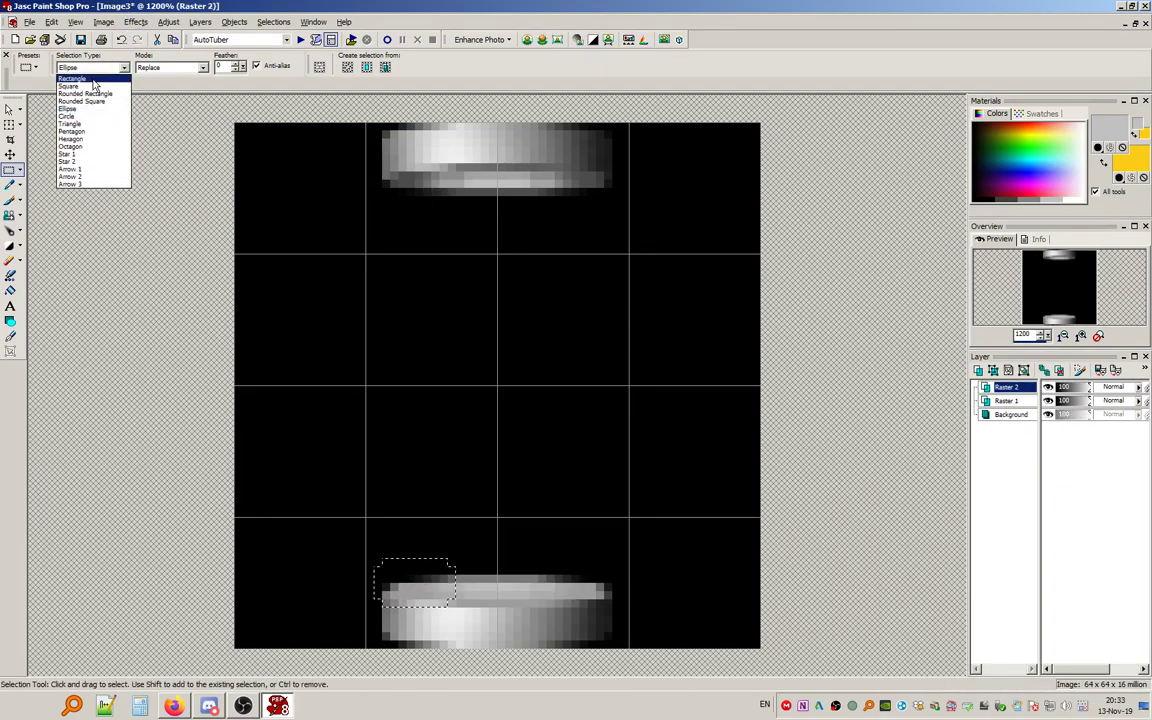
click(93, 79)
click(505, 352)
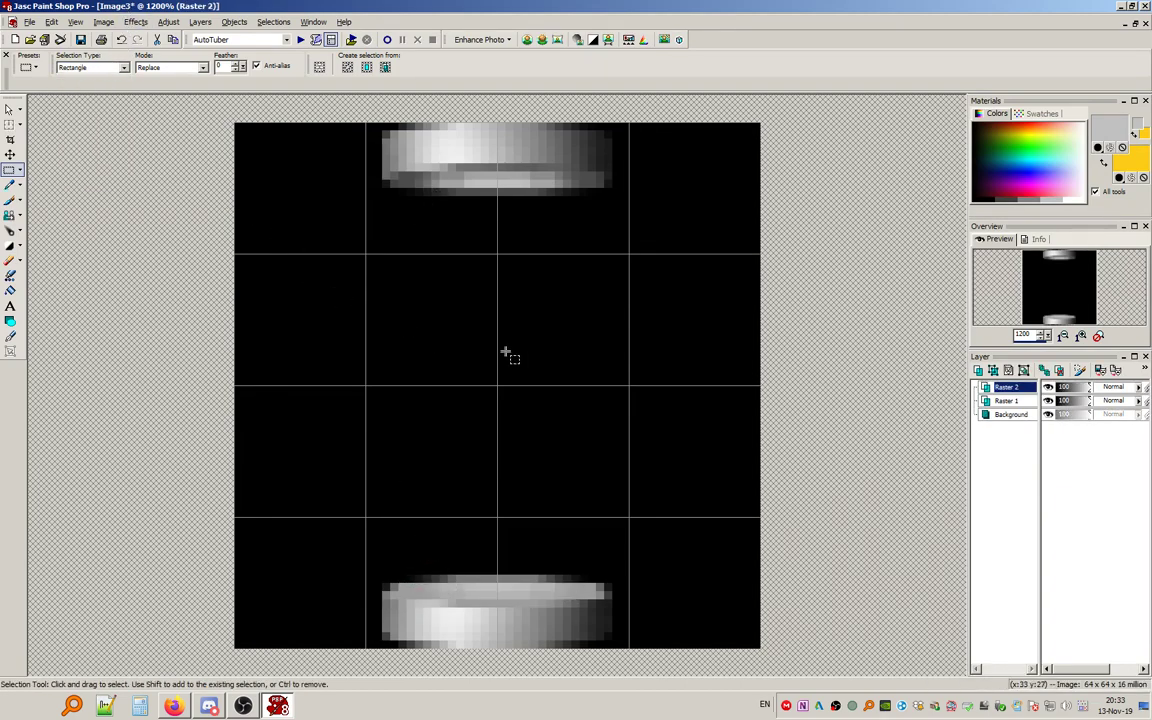
click(1048, 401)
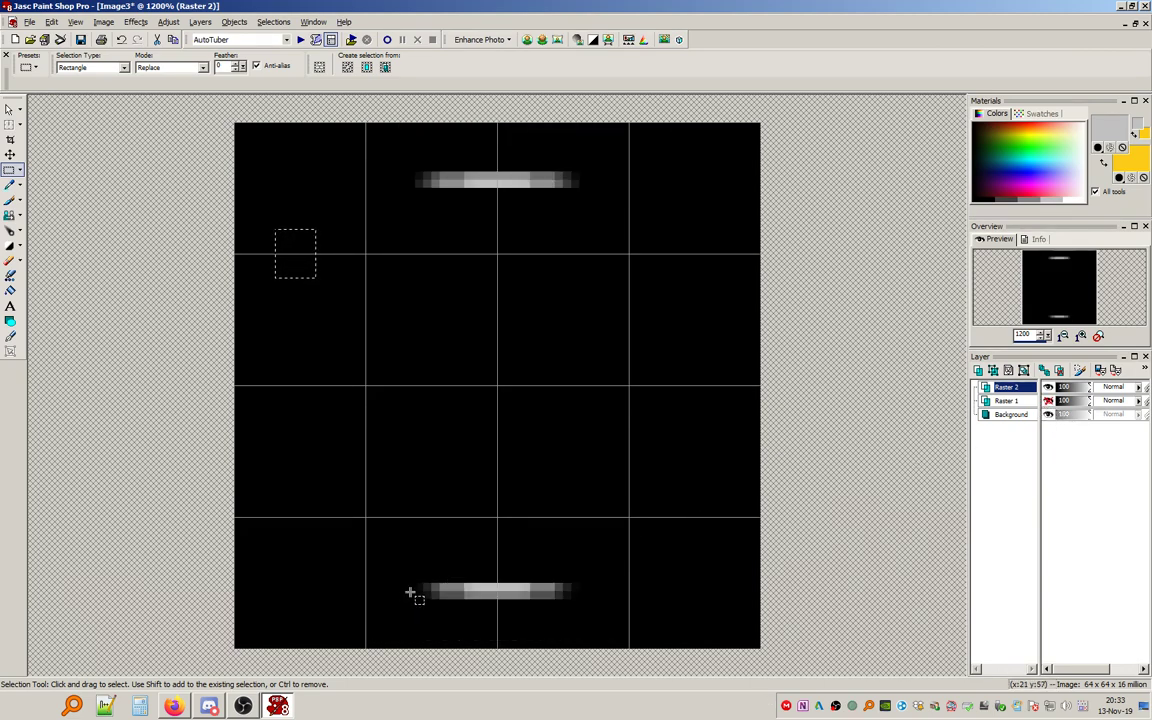
drag(432, 564, 573, 188)
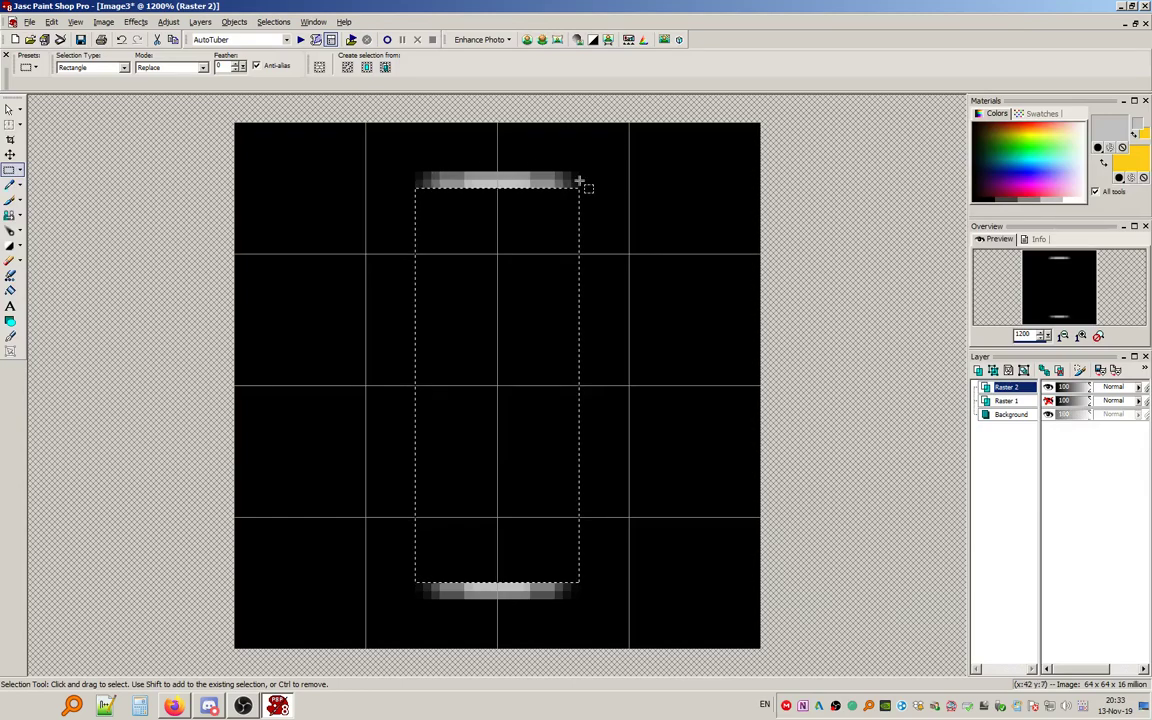
click(10, 290)
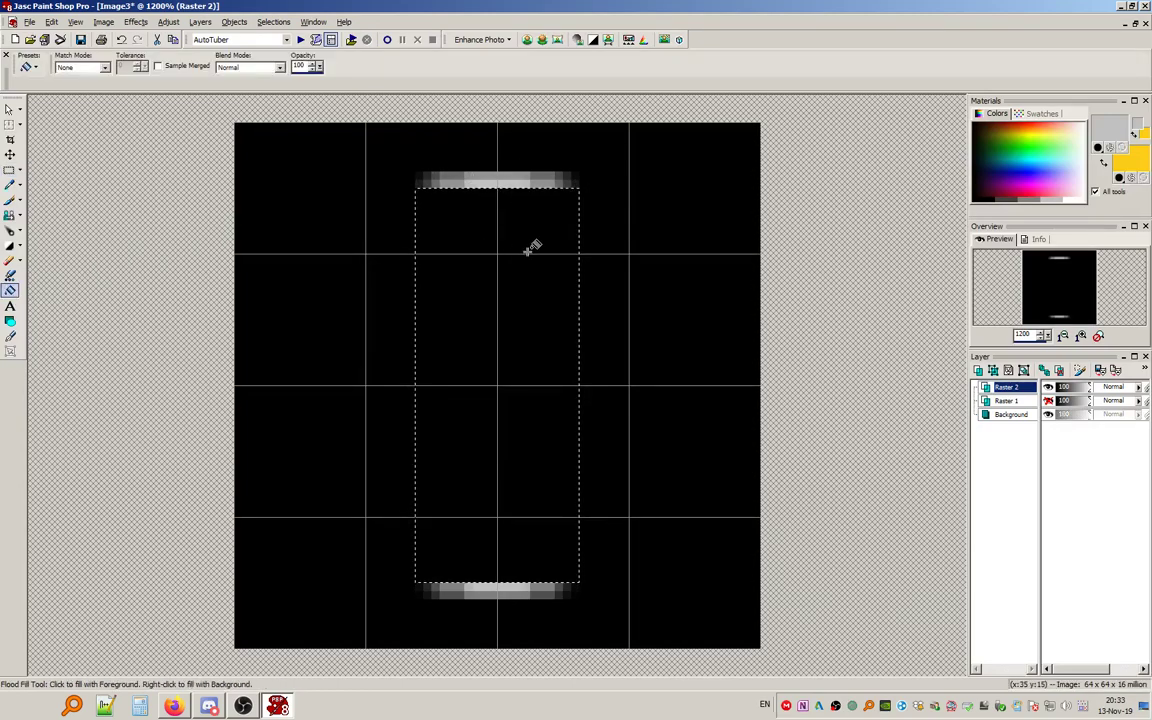
click(495, 212)
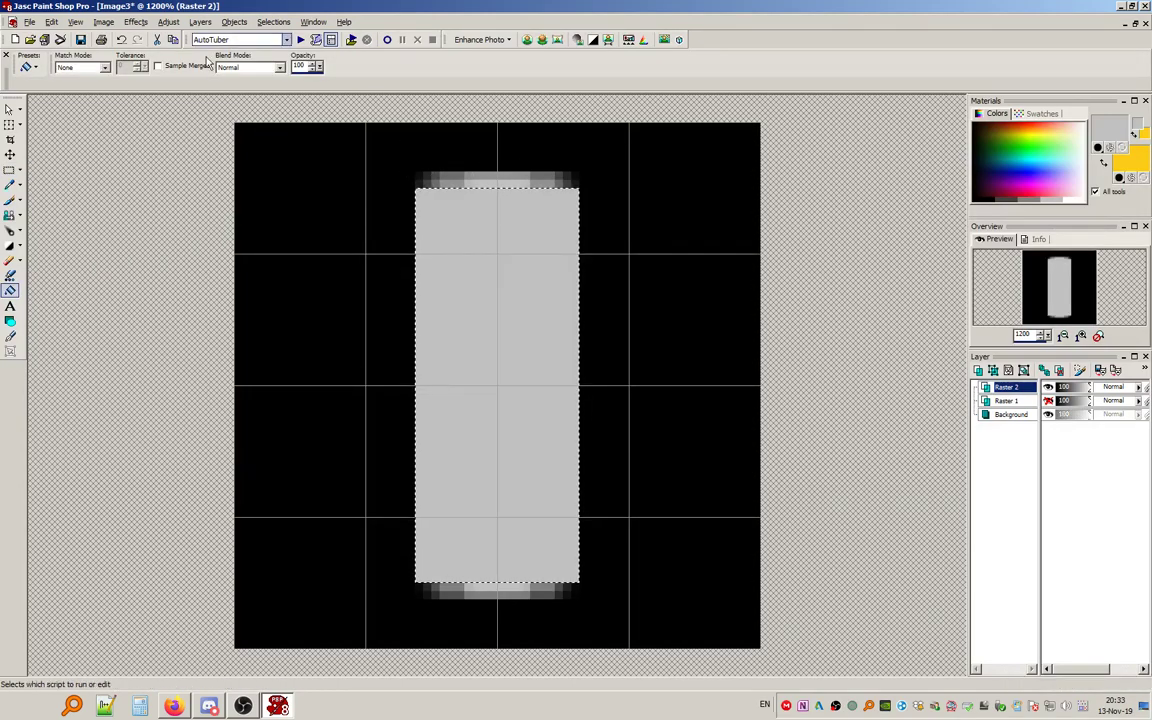
Trim a one-pixel column off both sides of the gray shaft on Raster 2, then show Raster 1 again.
click(10, 169)
click(273, 22)
click(300, 52)
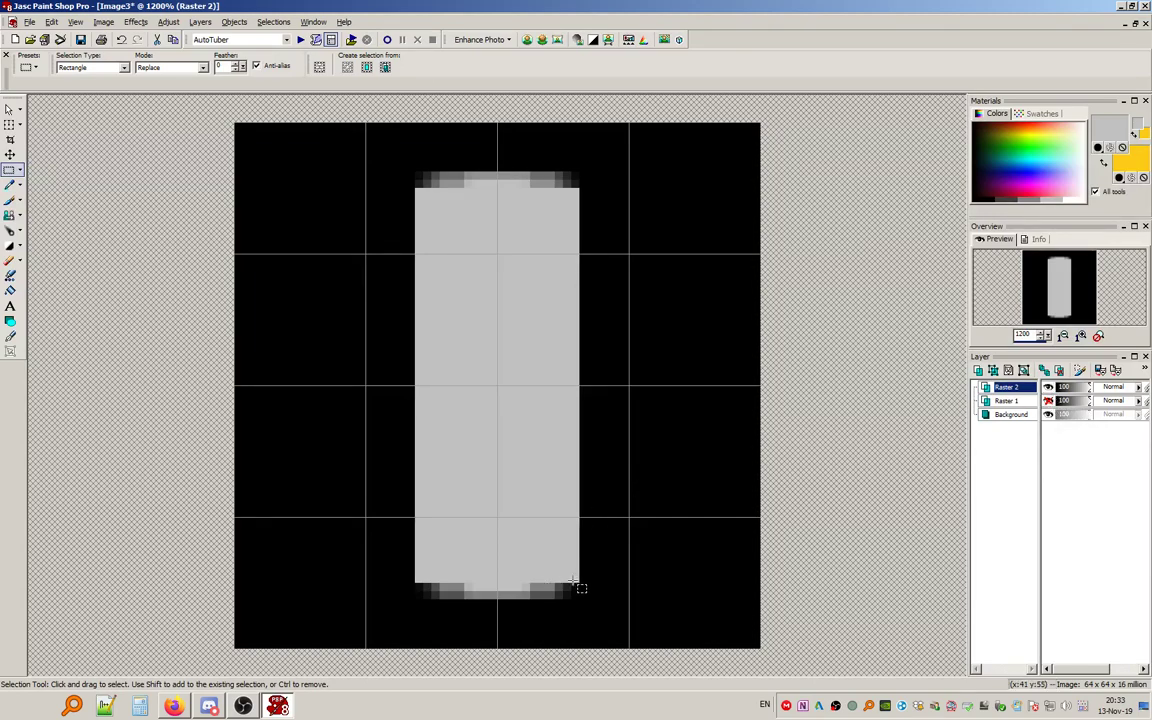
drag(594, 592, 571, 163)
key(Delete)
drag(350, 130, 422, 632)
key(Delete)
click(273, 21)
click(300, 48)
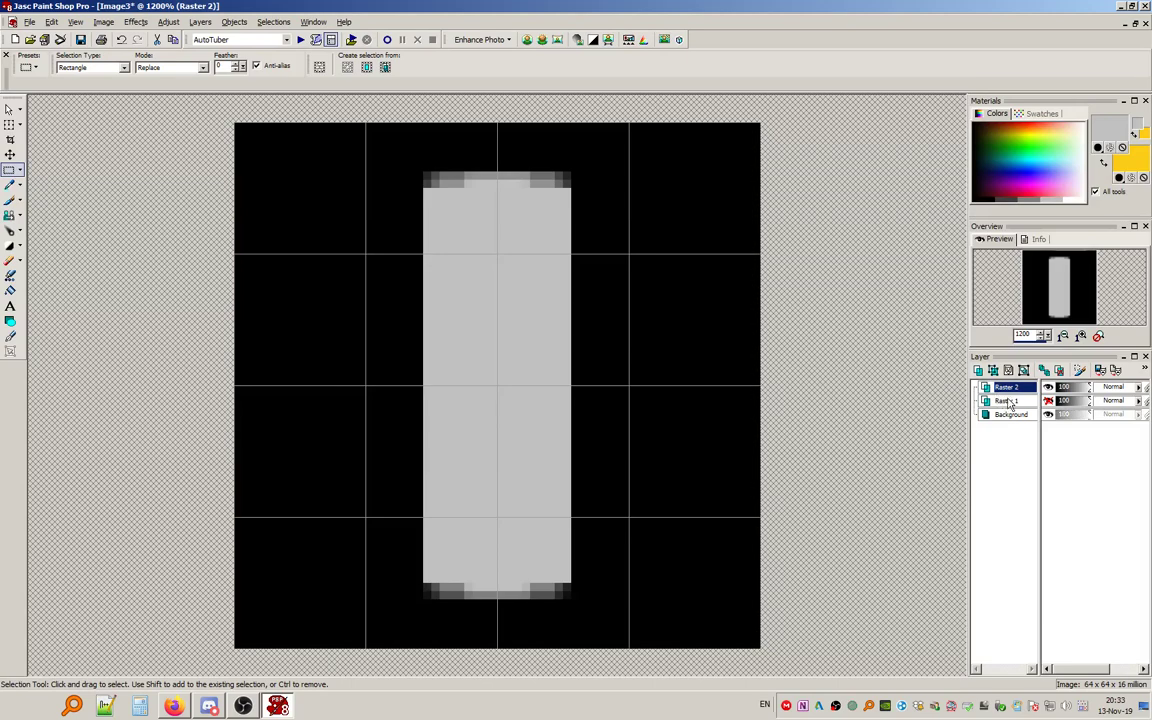
click(1055, 402)
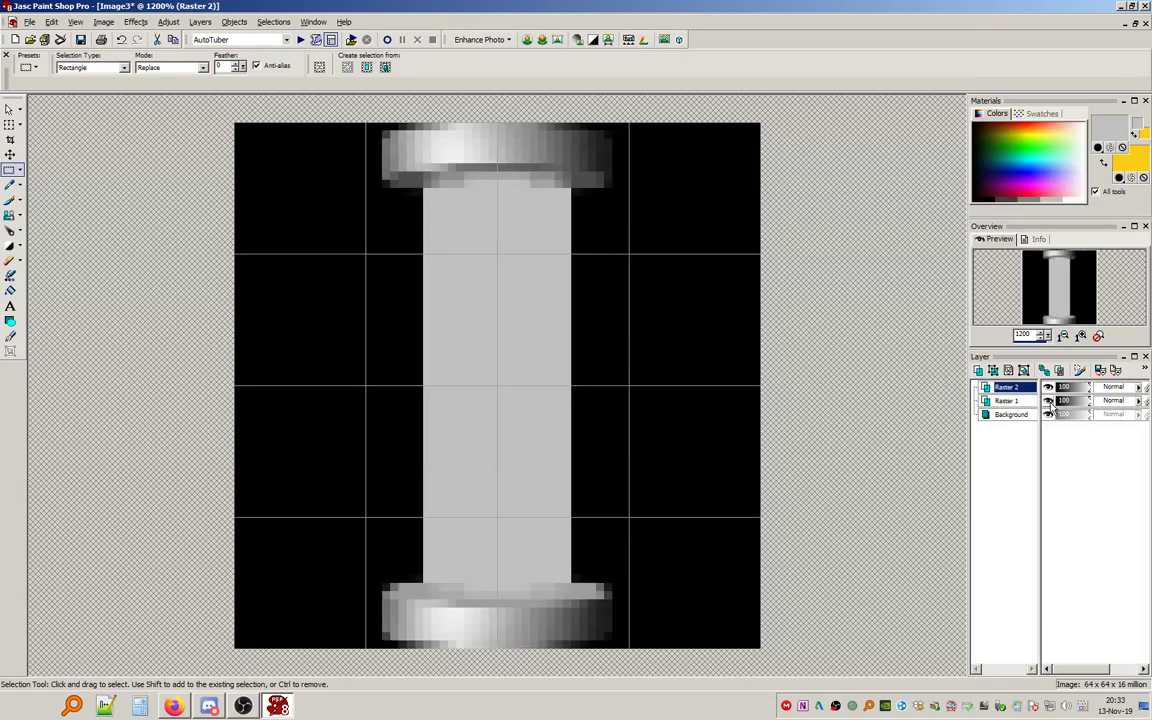
Shade the shaft with the size 16 Lighten/Darken Brush, lightening its left half and darkening its right side along the full height.
click(10, 245)
drag(465, 175, 462, 625)
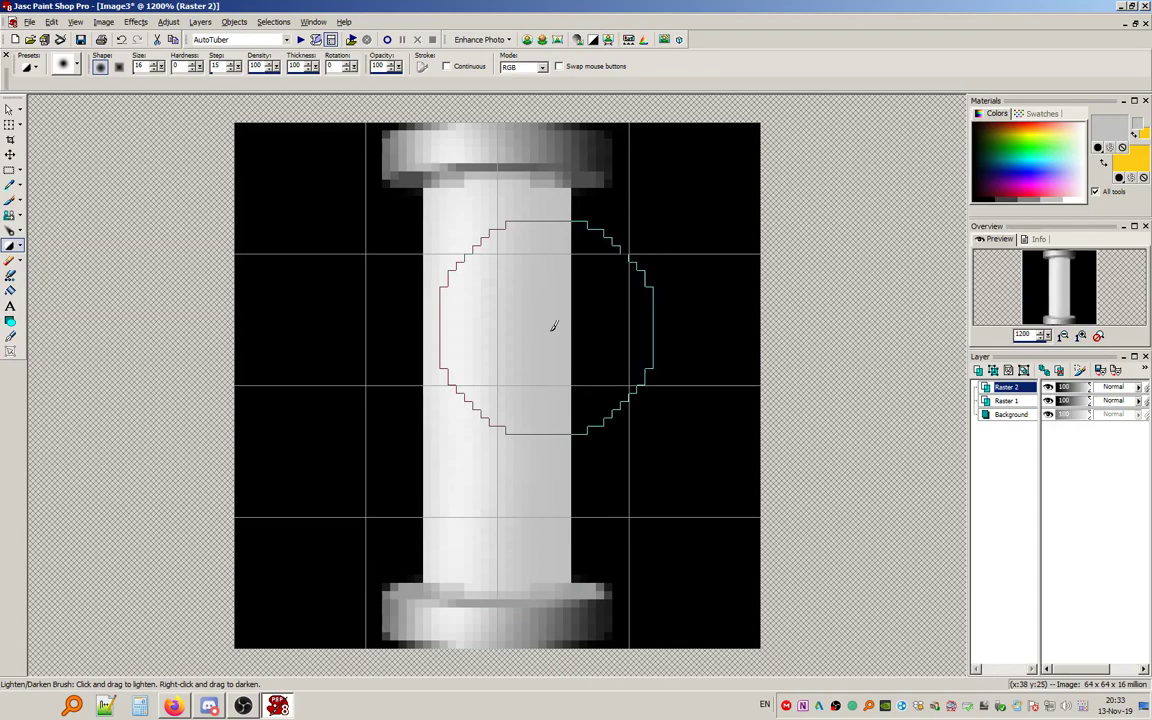
mouse_move(564, 149)
mouse_down()
mouse_move(548, 586)
mouse_move(559, 619)
mouse_up()
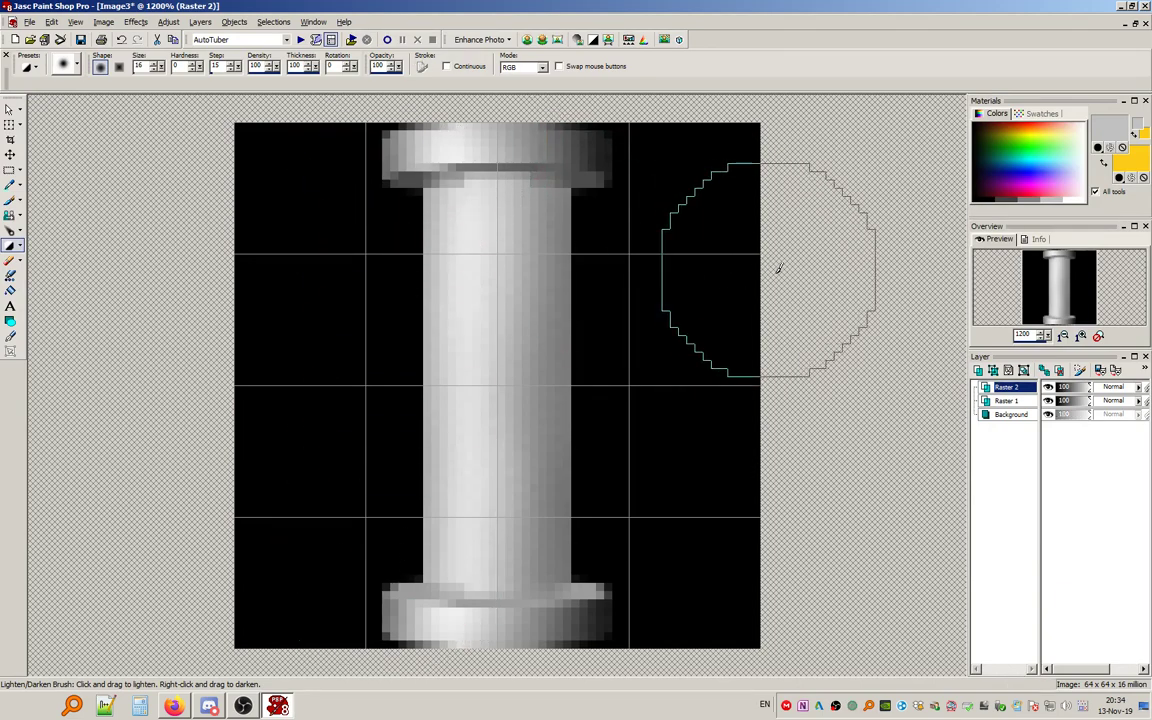
Lighten the right ends of both caps on Raster 1 and the shaft's right edge on Raster 2.
scroll(553, 399, down, 2)
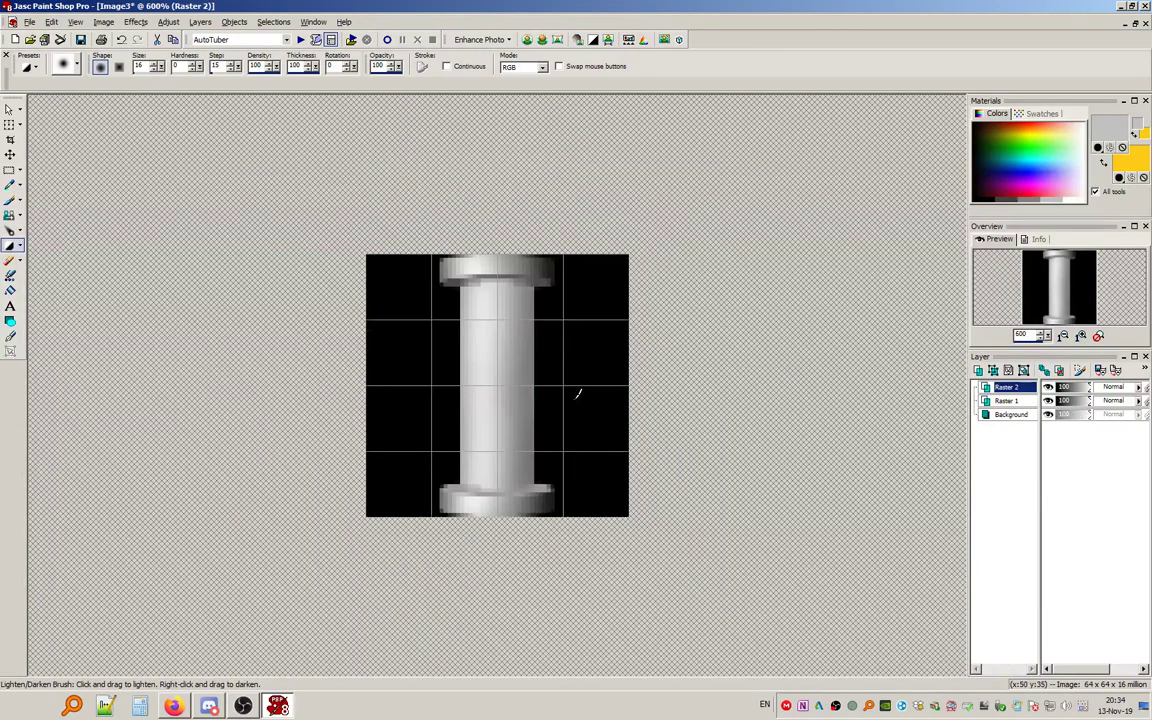
scroll(579, 391, up, 2)
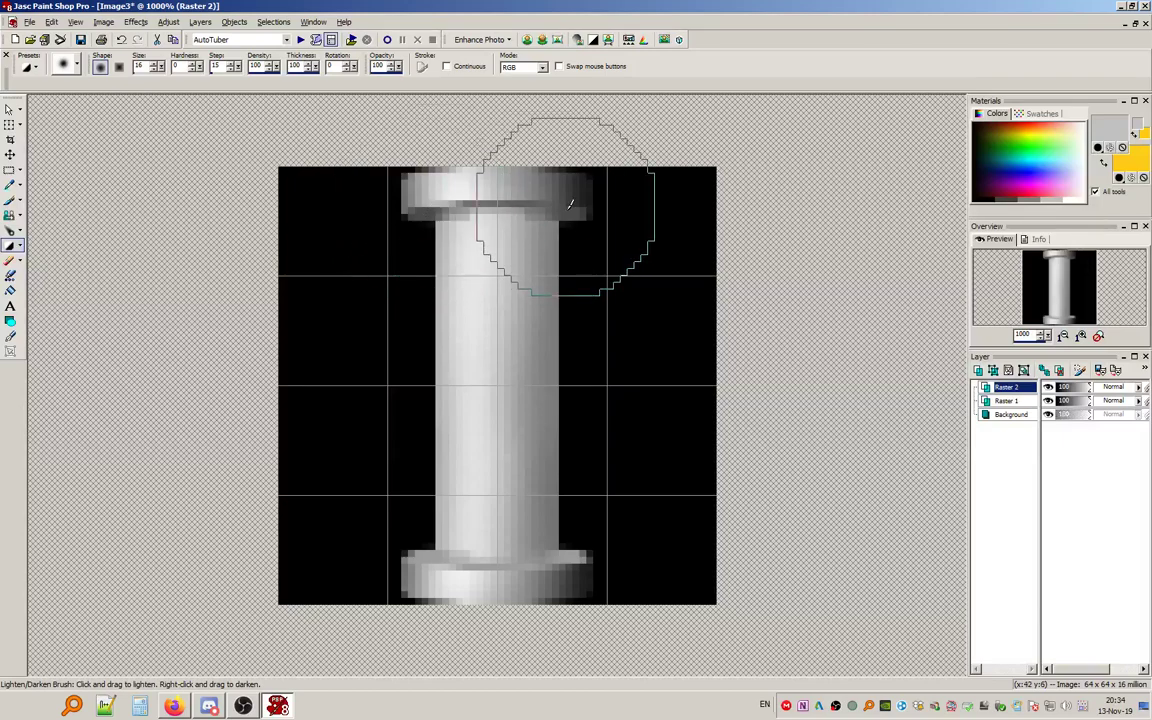
click(1019, 406)
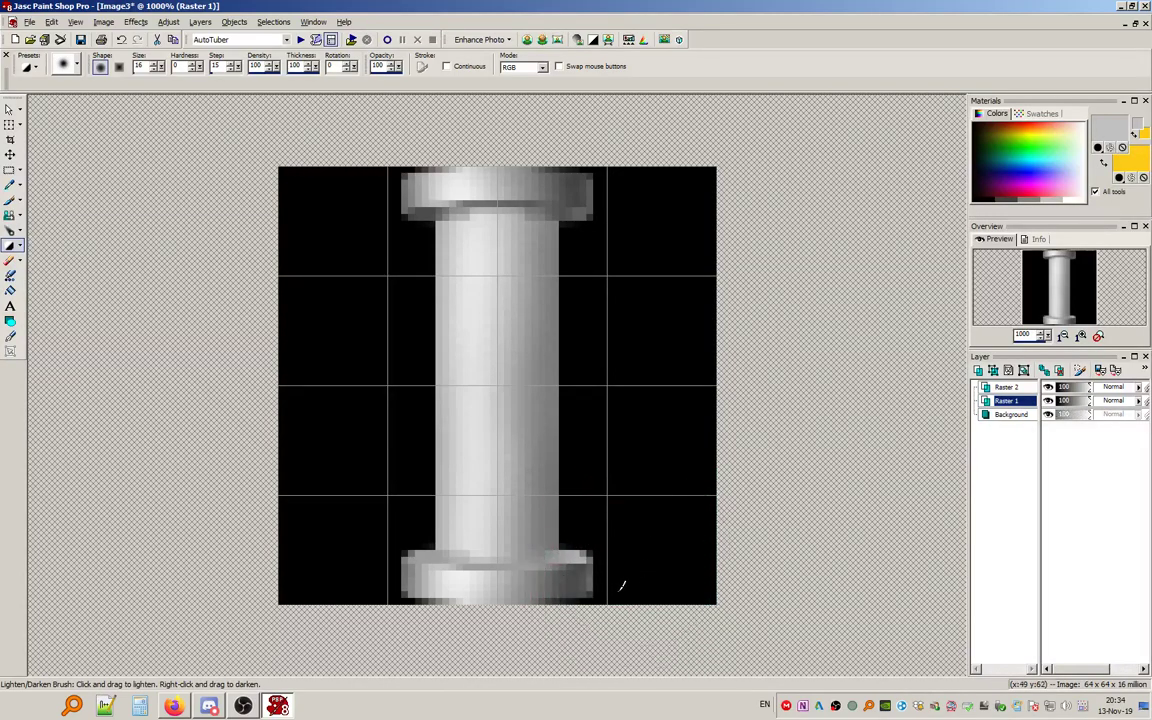
click(1006, 387)
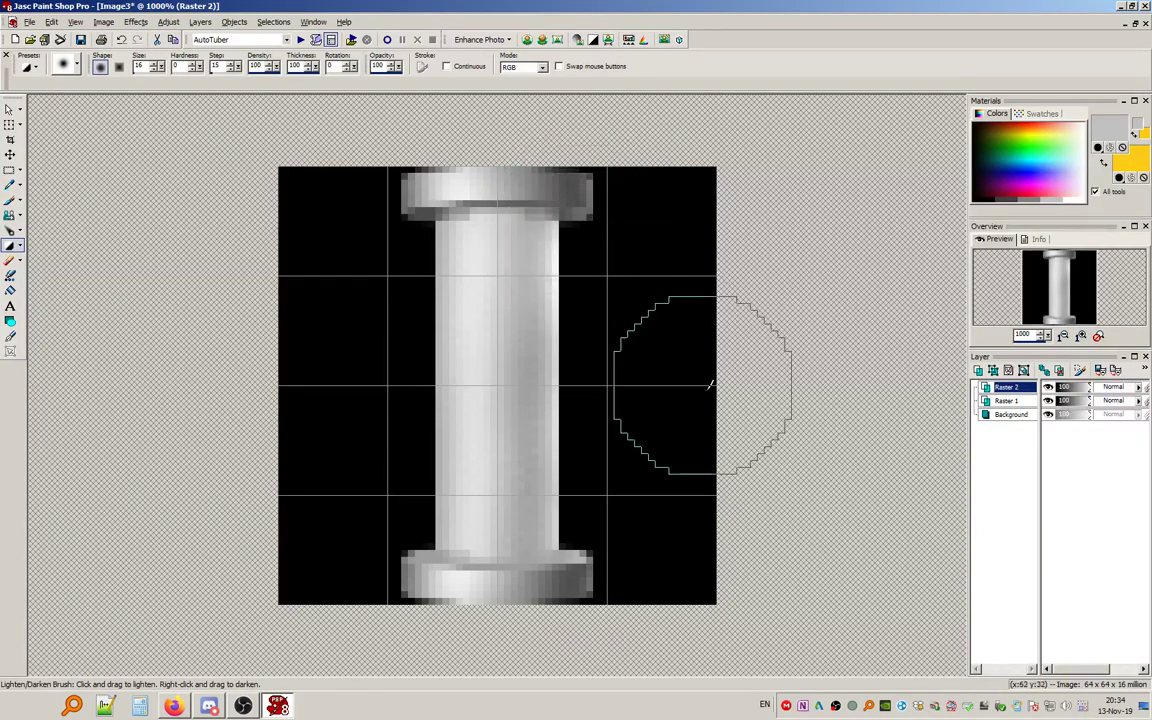
Set the Lighten/Darken Brush size to 8 and darken a vertical strip just inside the shaft's right edge.
drag(149, 68, 134, 68)
text(8)
drag(533, 227, 535, 575)
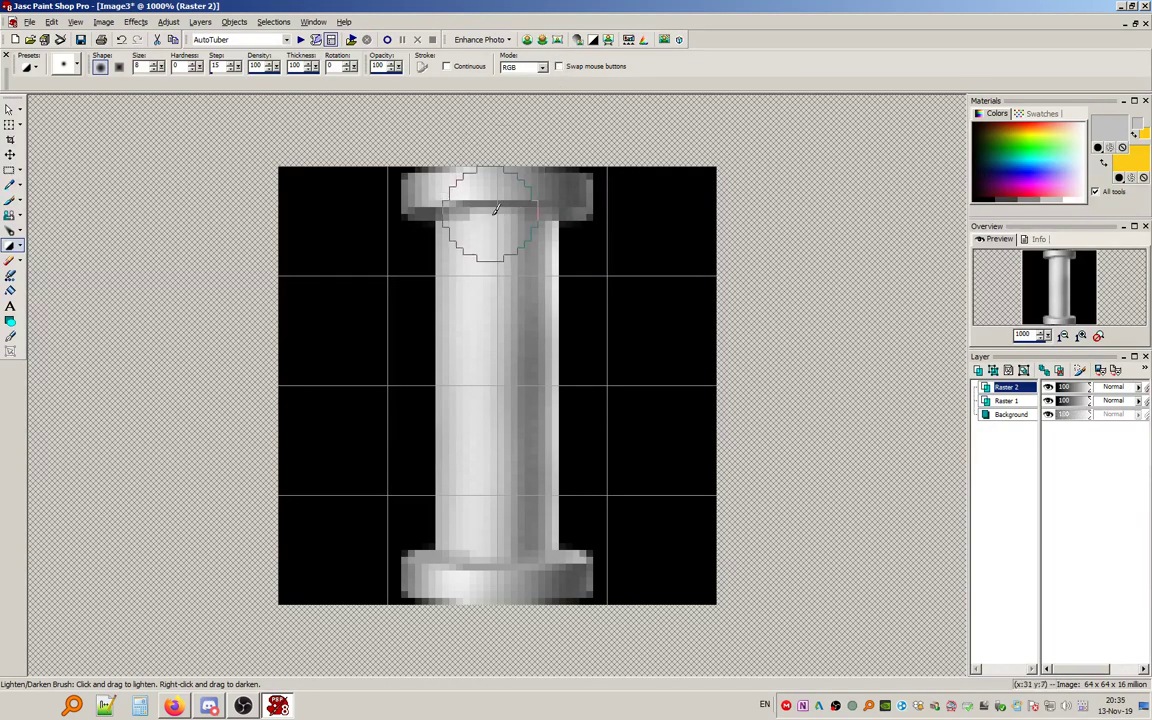
Darken the right-hand parts of the top and bottom caps on Raster 1 to match the shaft's shadow strip.
scroll(463, 231, up, 1)
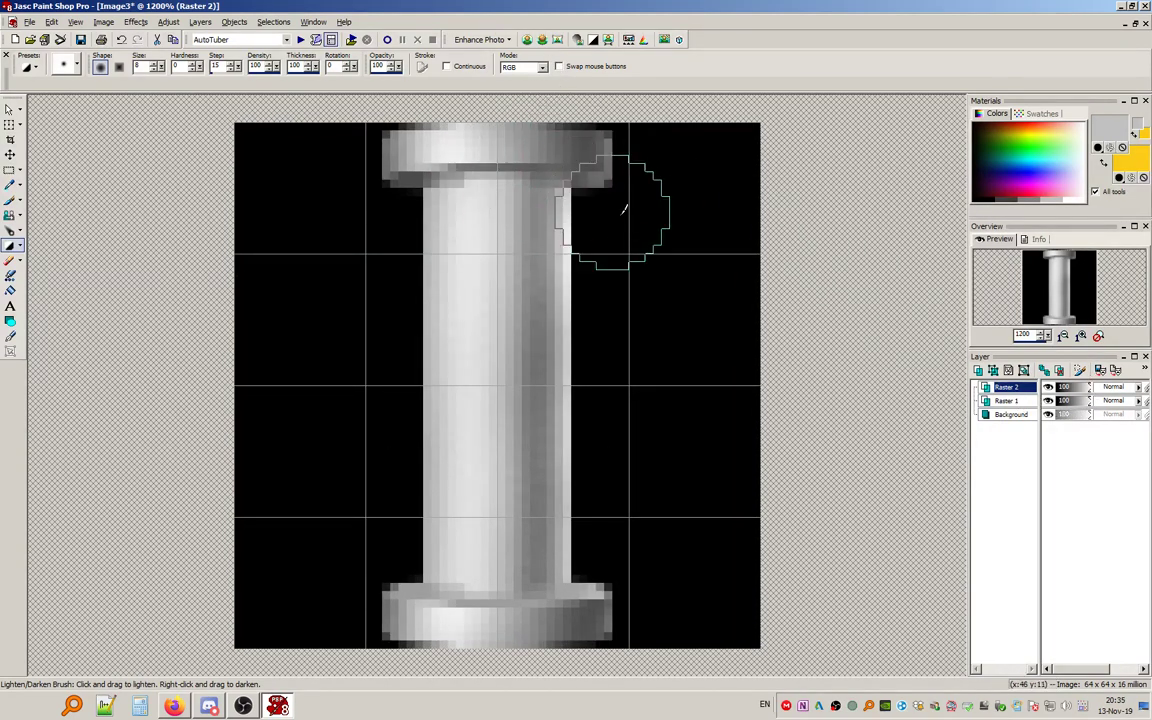
click(1006, 400)
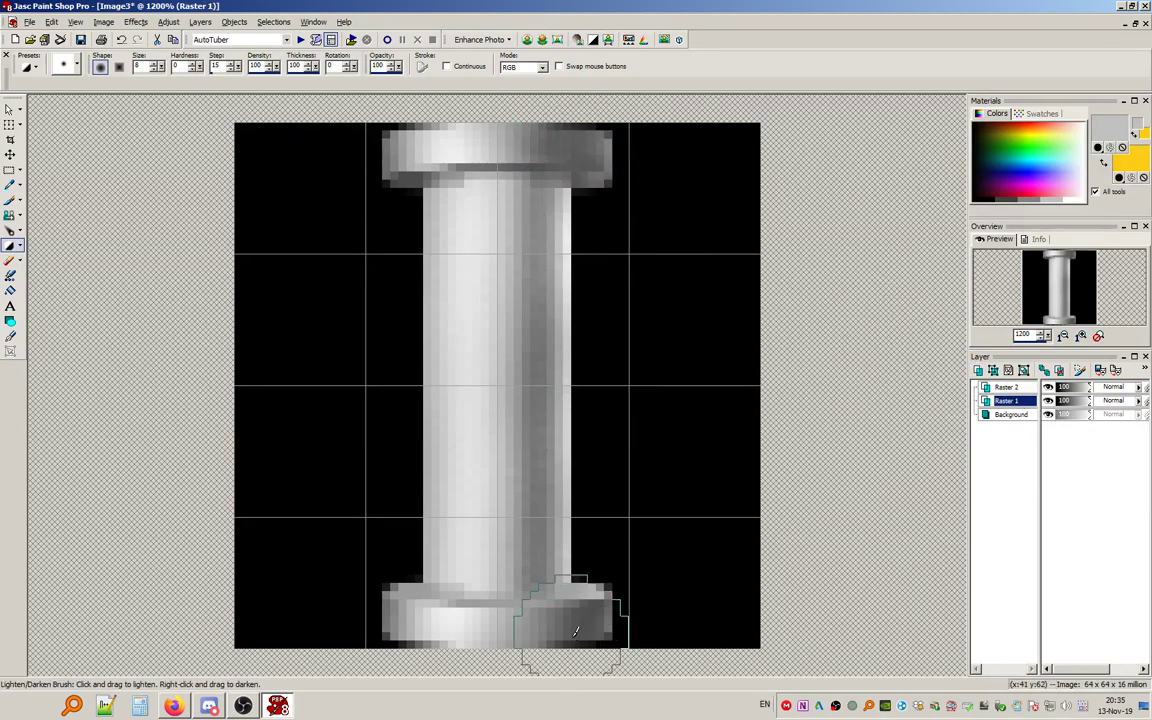
right_click(539, 641)
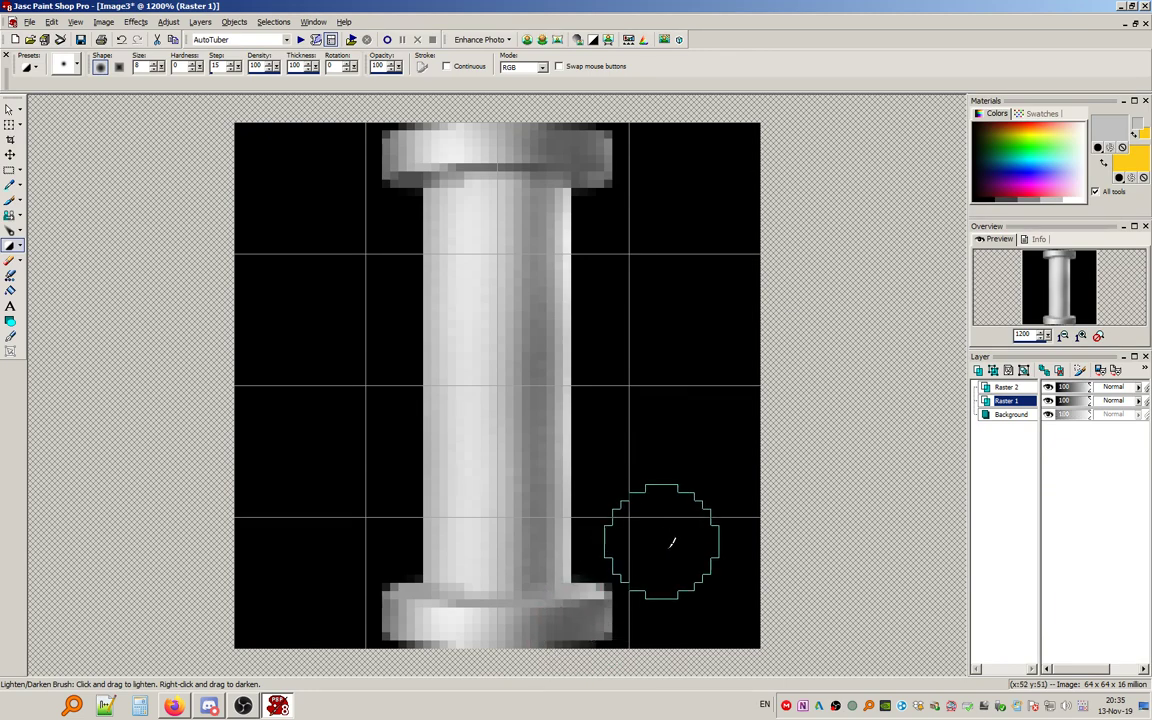
scroll(591, 442, down, 1)
scroll(589, 452, up, 1)
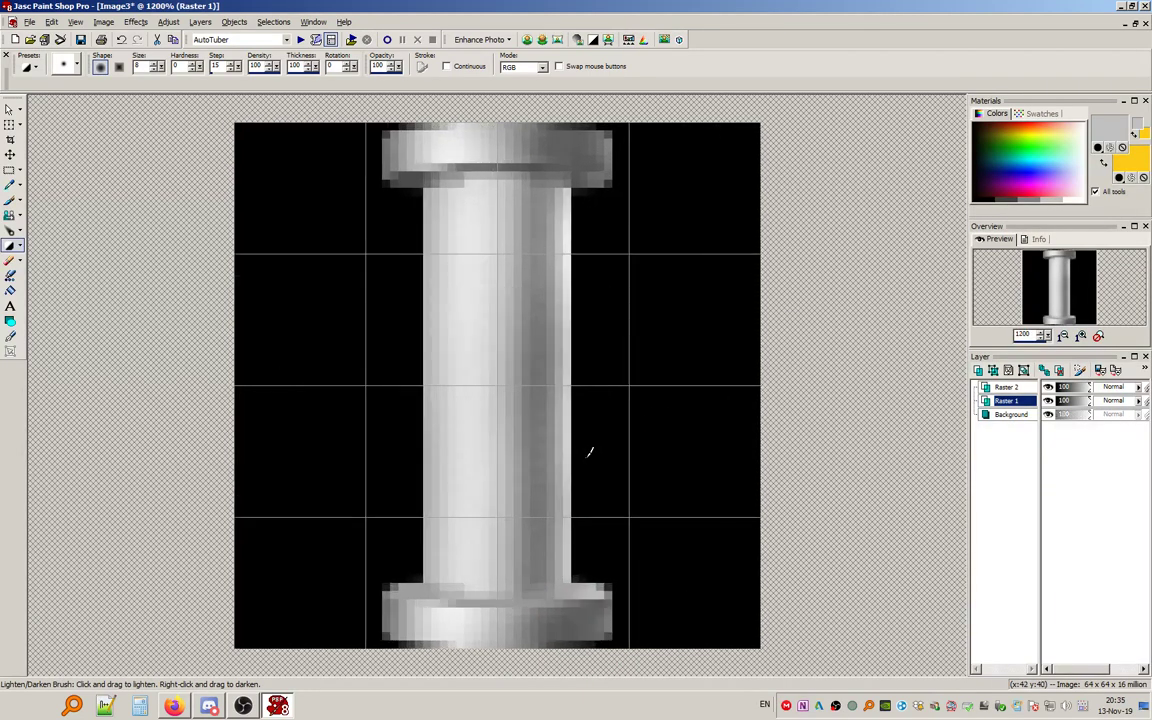
Switch to the rectangular Selection tool and make Raster 2 the active layer.
click(9, 170)
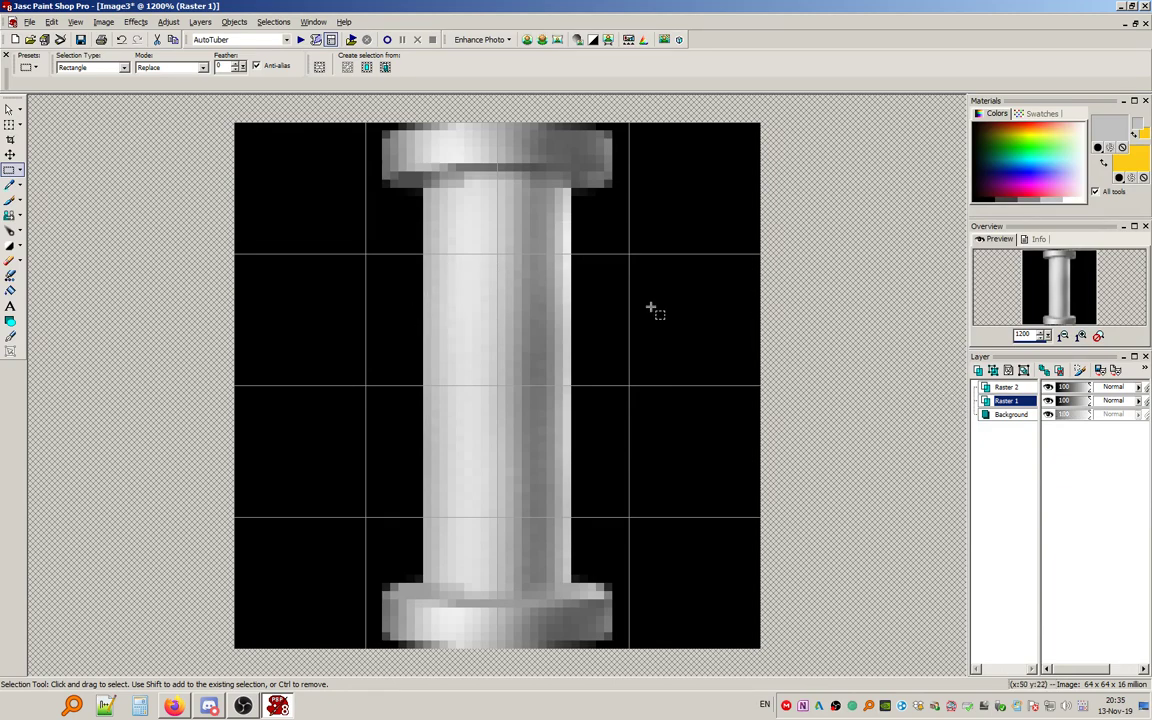
click(1013, 389)
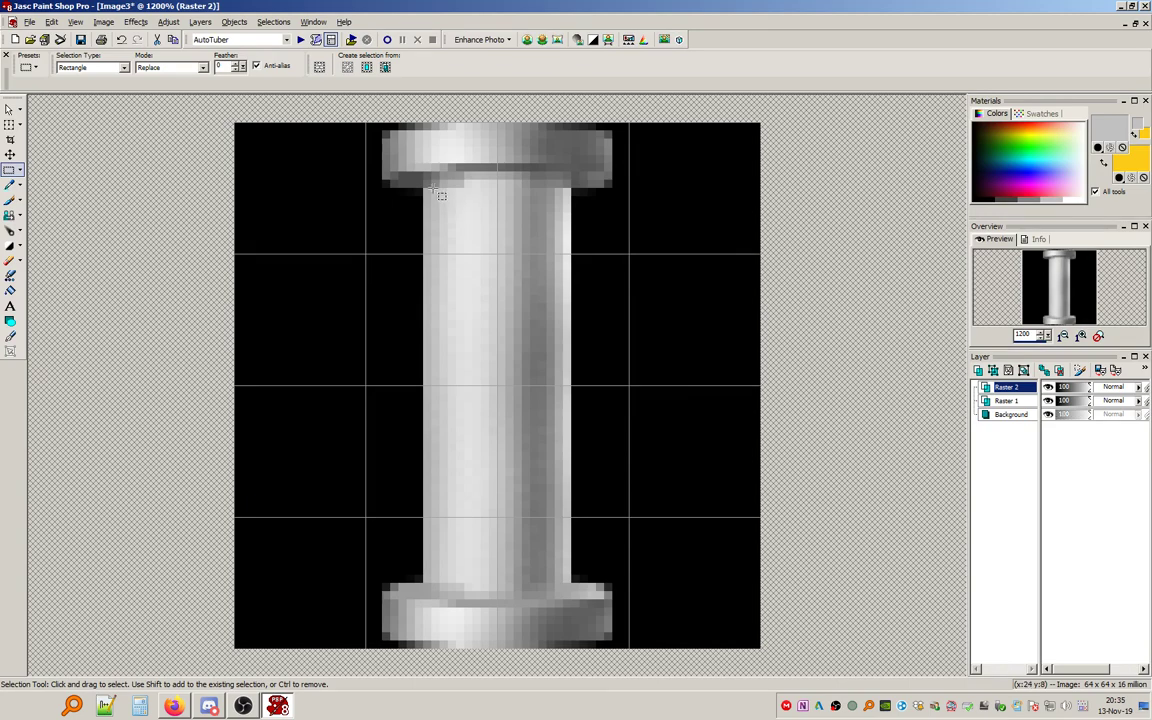
drag(432, 189, 437, 576)
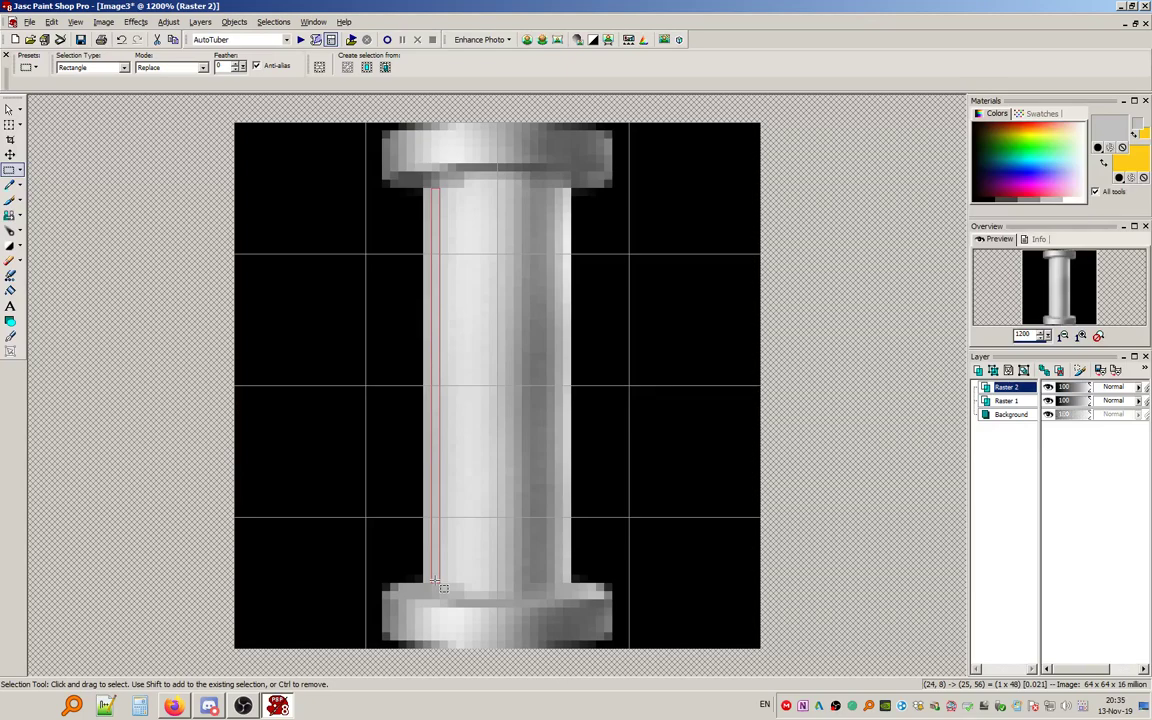
drag(443, 588, 444, 586)
key(shift)
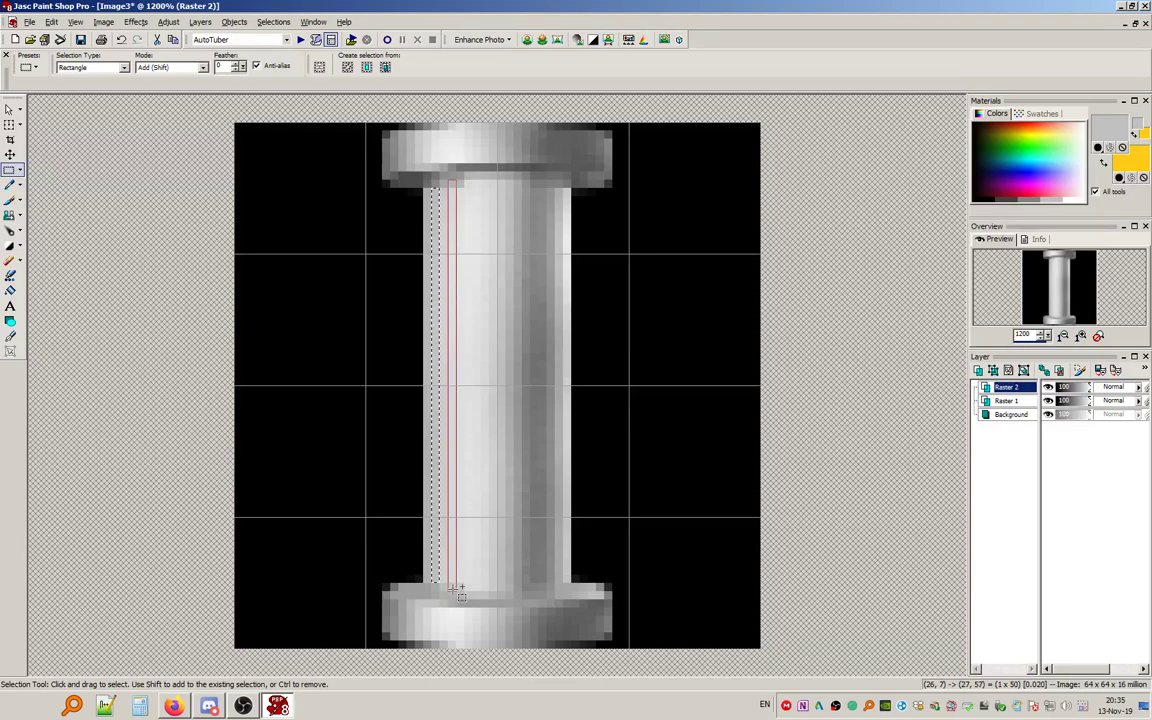
drag(452, 588, 454, 588)
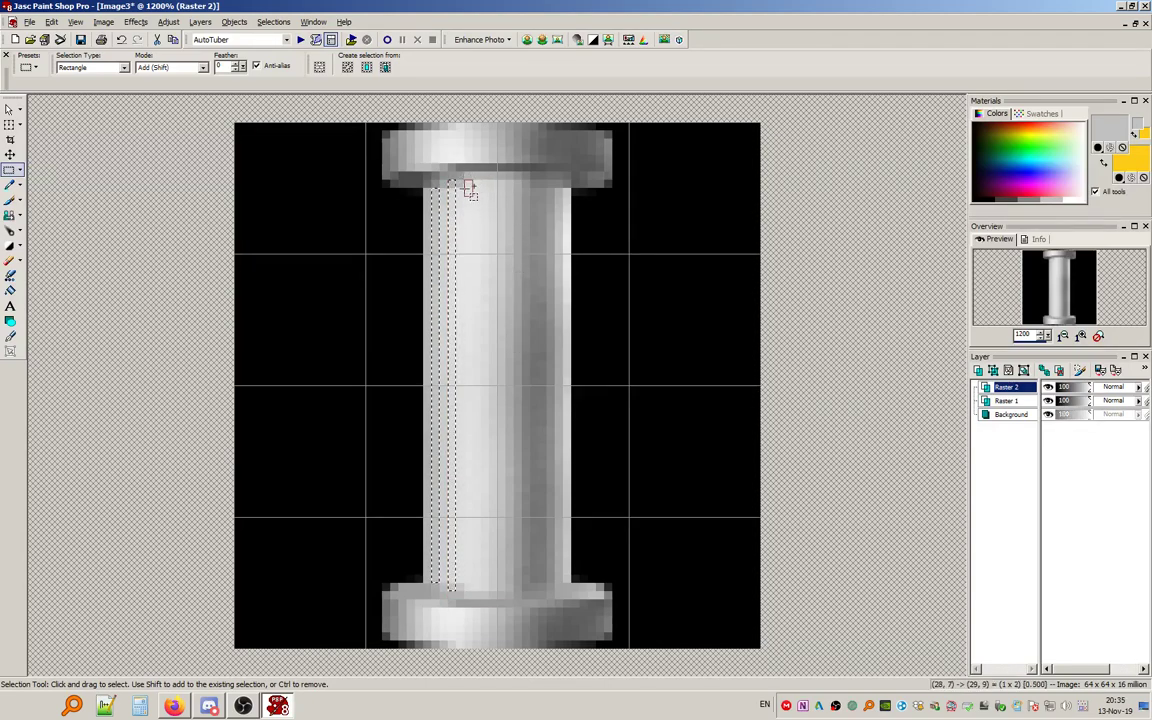
drag(467, 589, 468, 589)
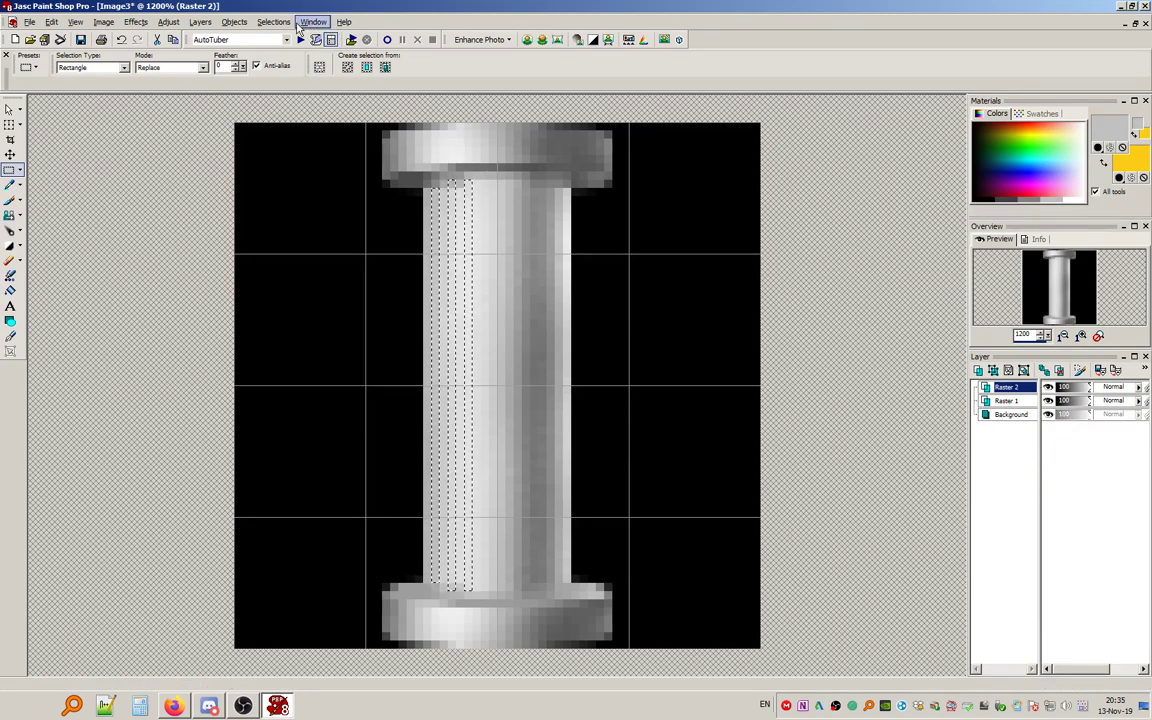
click(273, 21)
click(290, 50)
Start the Blinds texture effect on the shaft with width 4, vertical blinds and light from left/top.
click(9, 108)
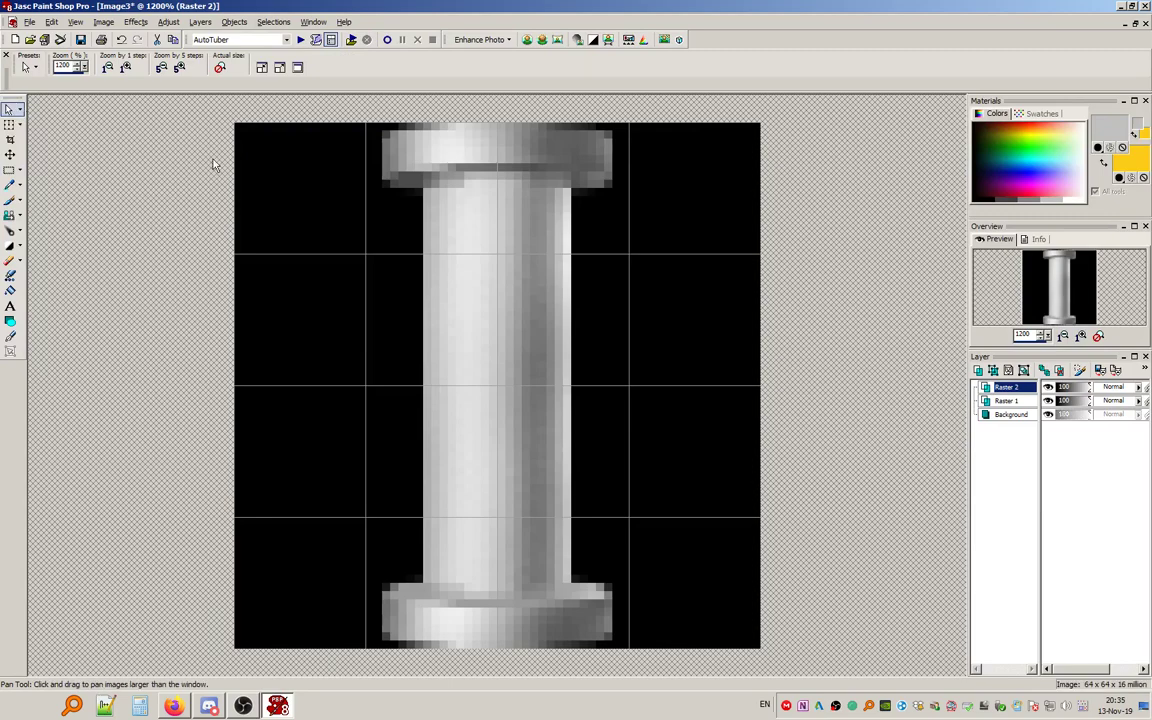
click(134, 23)
mouse_move(183, 195)
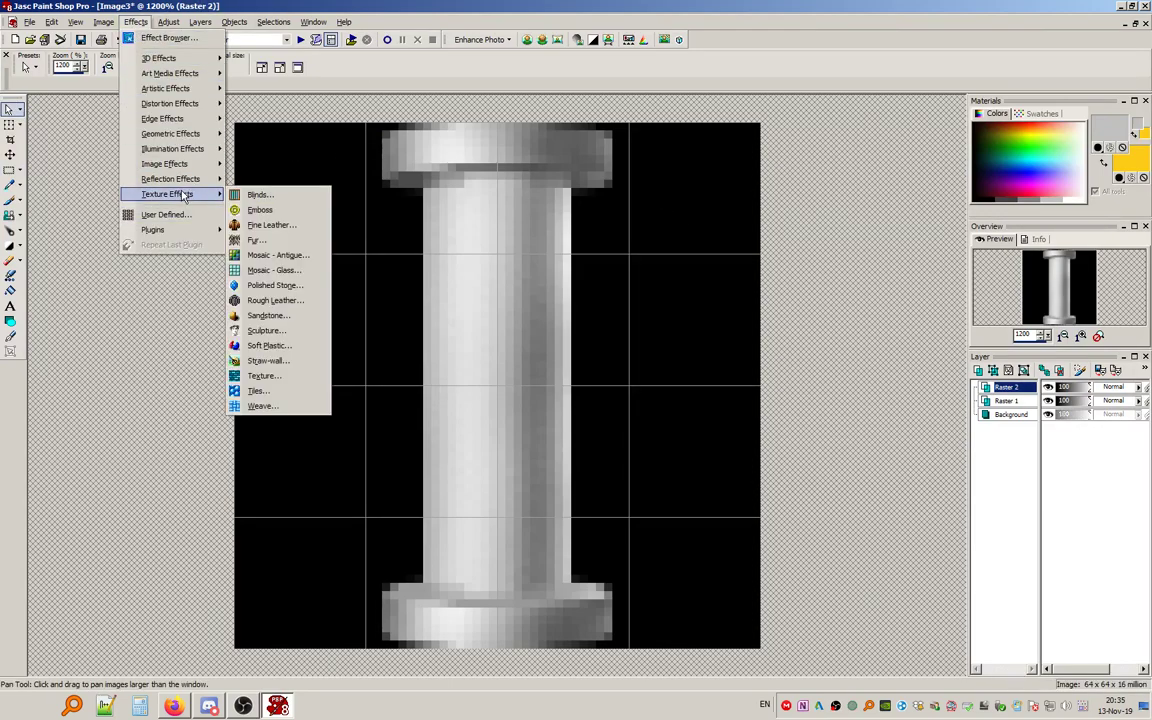
click(257, 195)
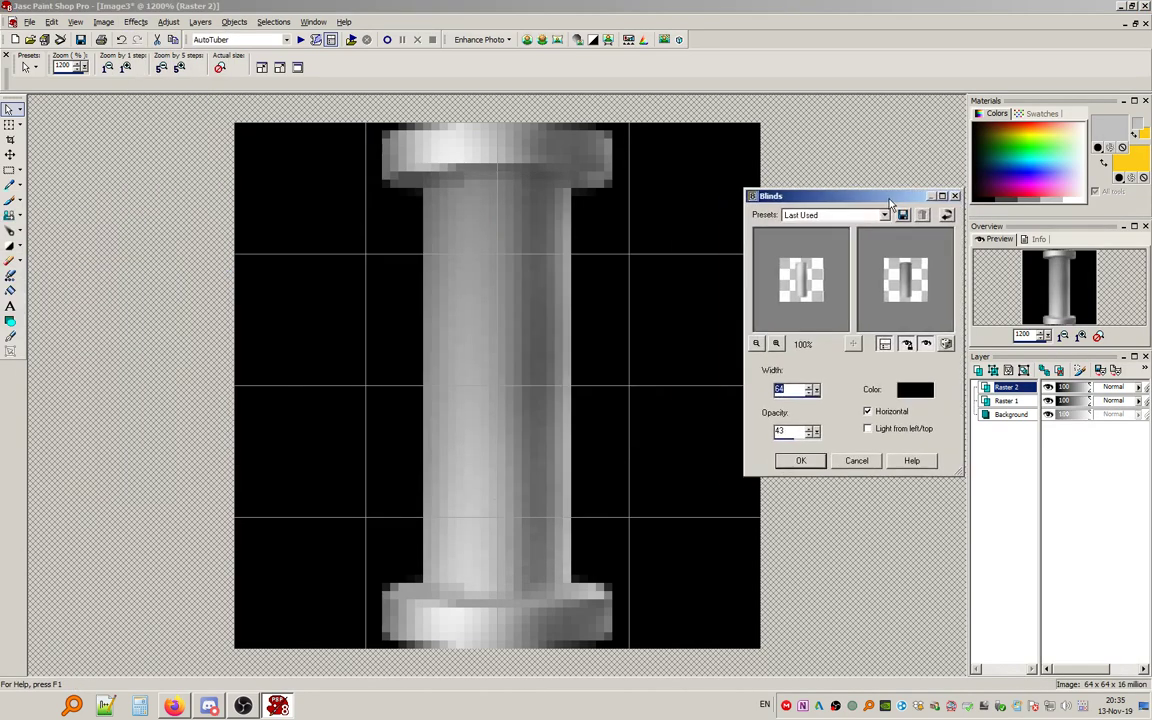
text(4)
click(848, 409)
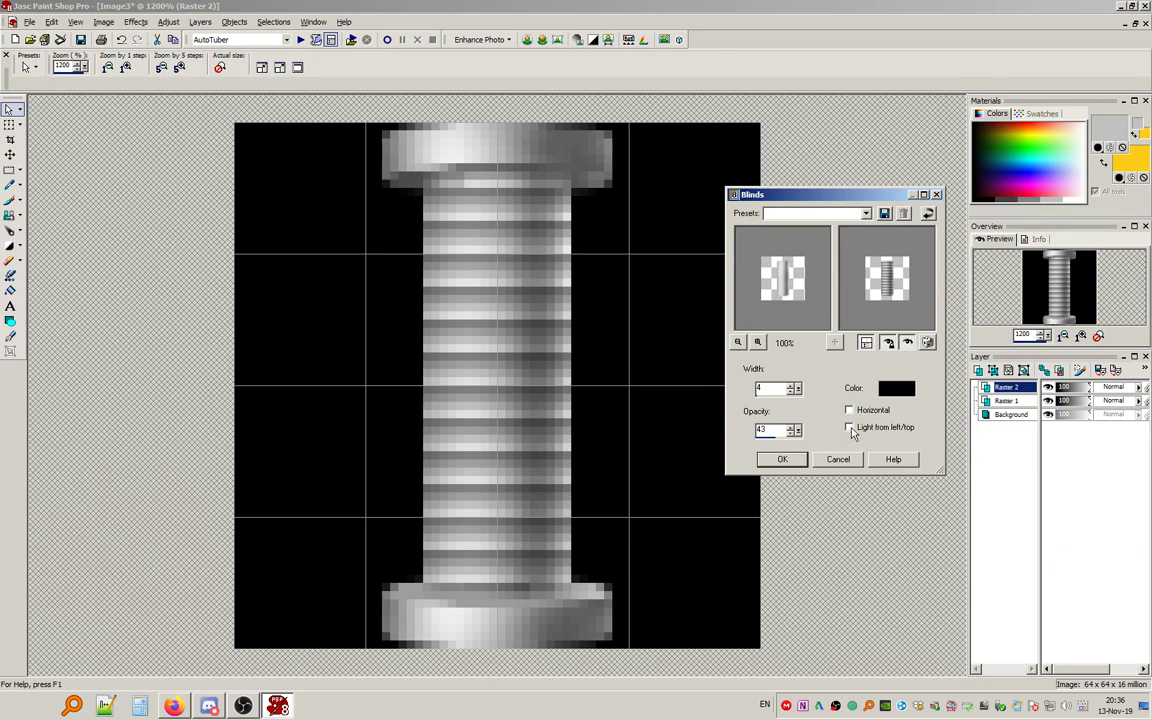
click(860, 410)
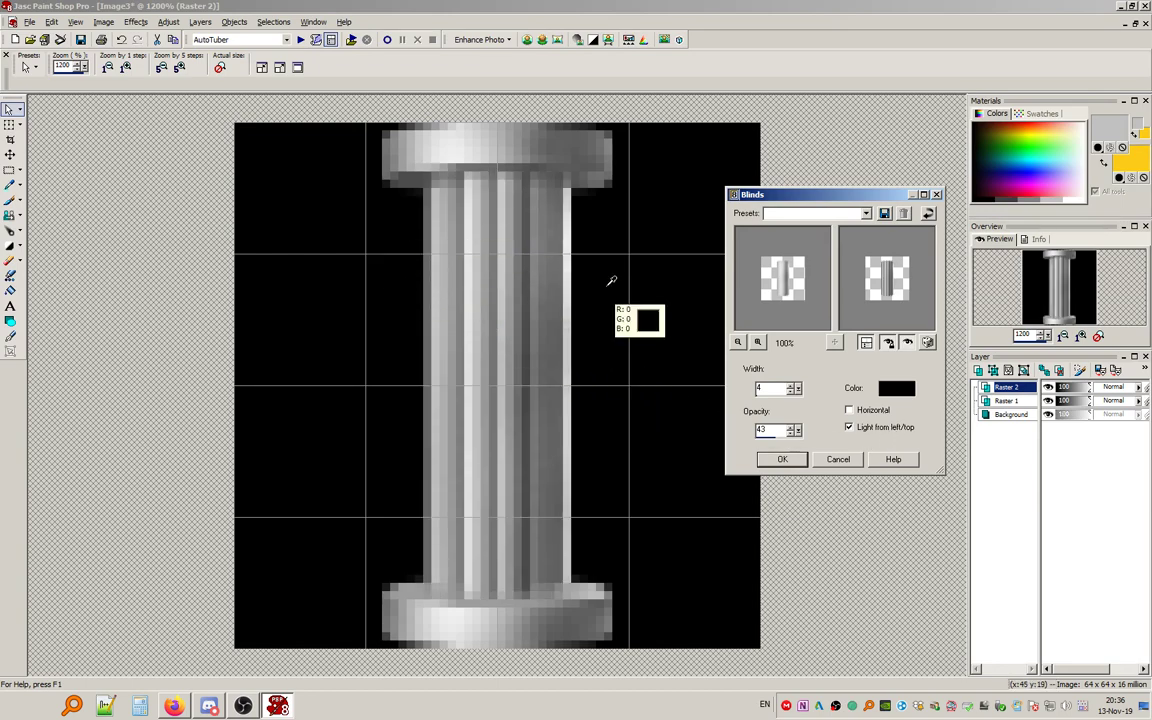
Try Blinds widths of 2, 3 and 5 with the opacity set to 25.
click(793, 393)
double_click(758, 430)
text(25)
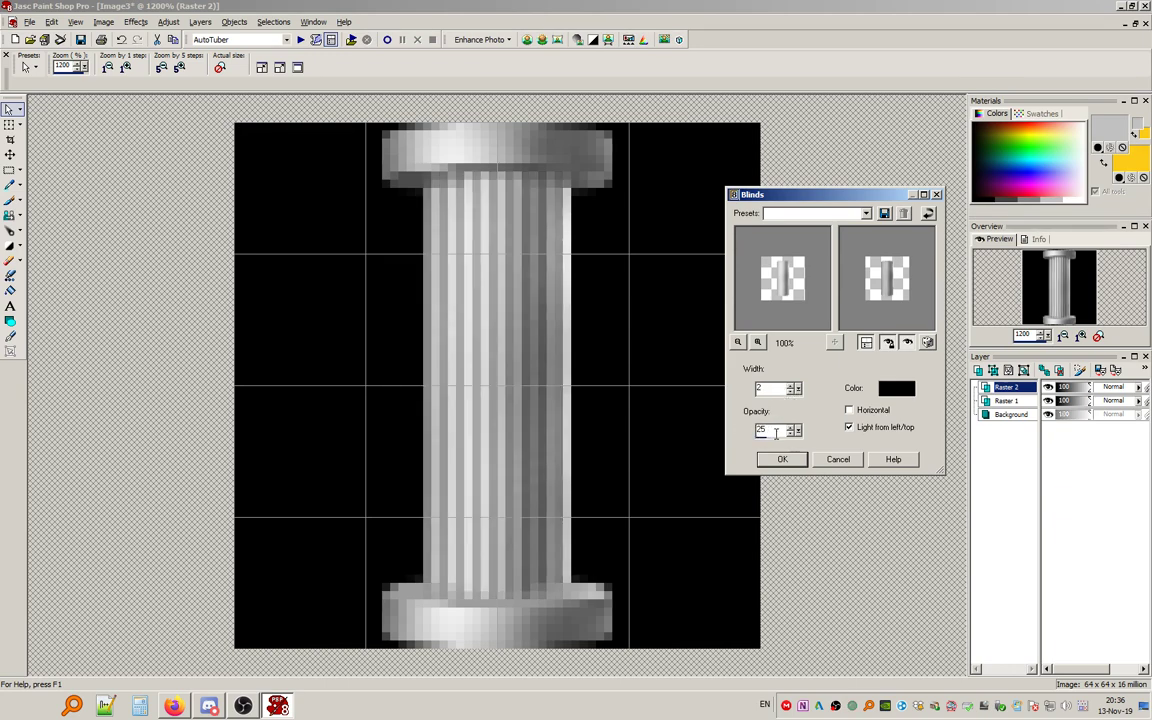
drag(770, 392, 747, 395)
text(3)
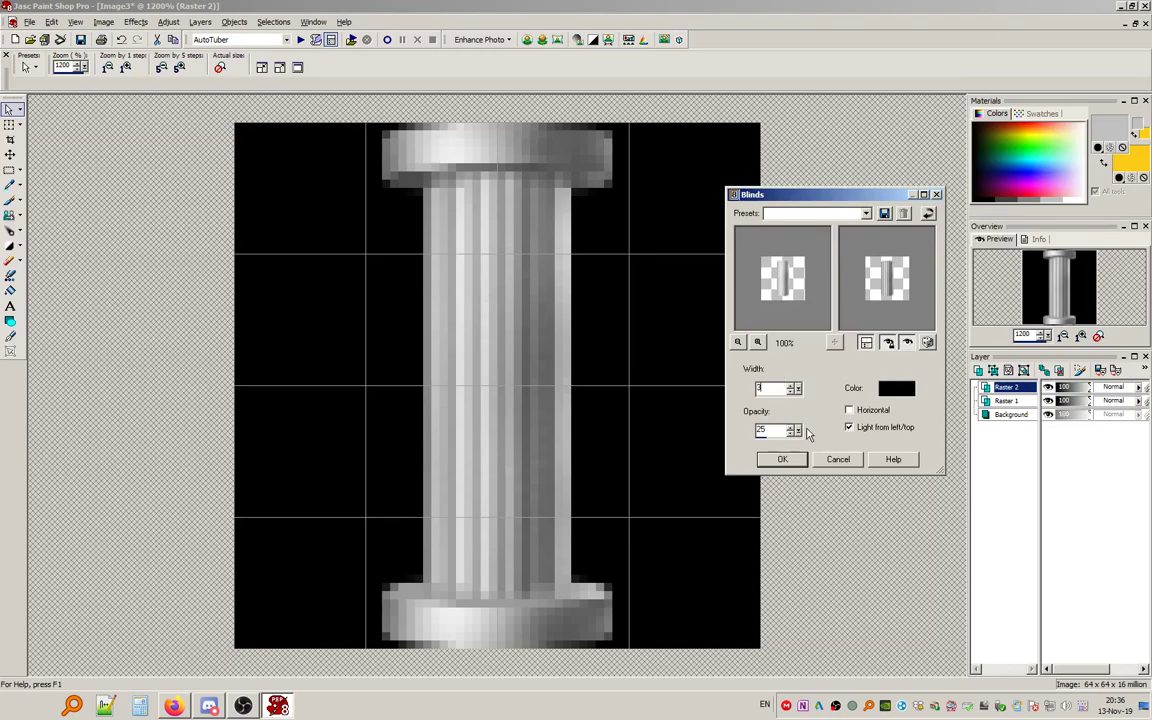
drag(783, 389, 757, 392)
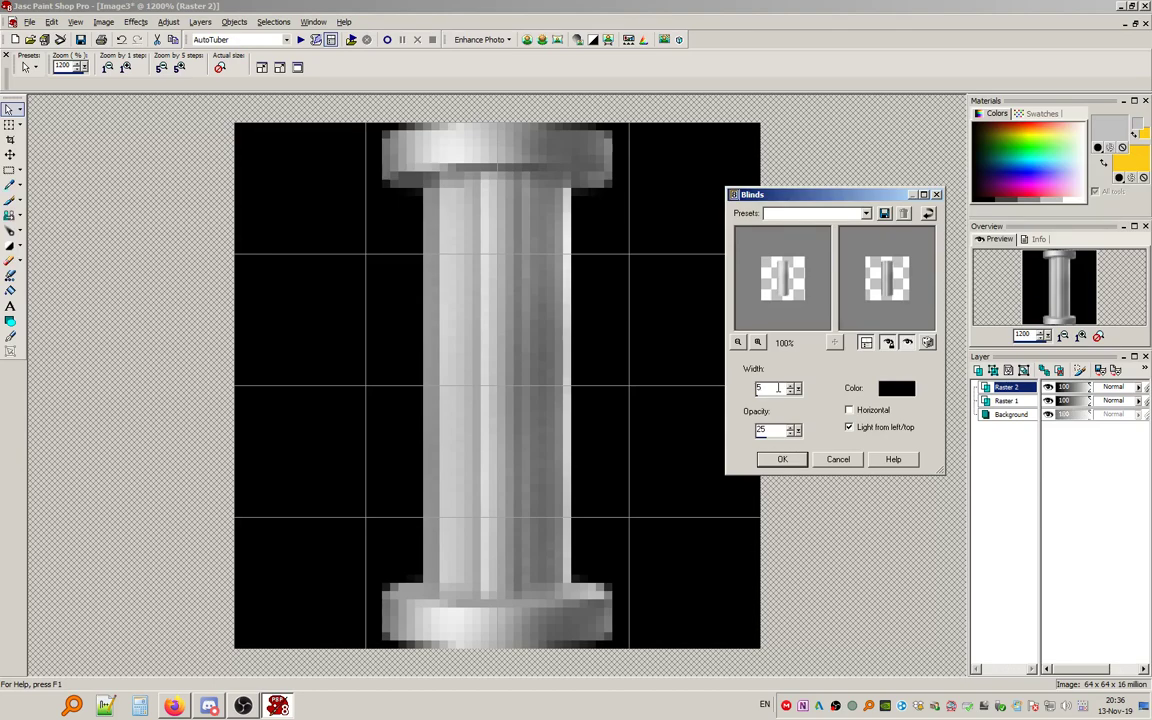
Set the Blinds width to 2 and opacity to 15, and apply the effect to the shaft.
text(2)
click(771, 427)
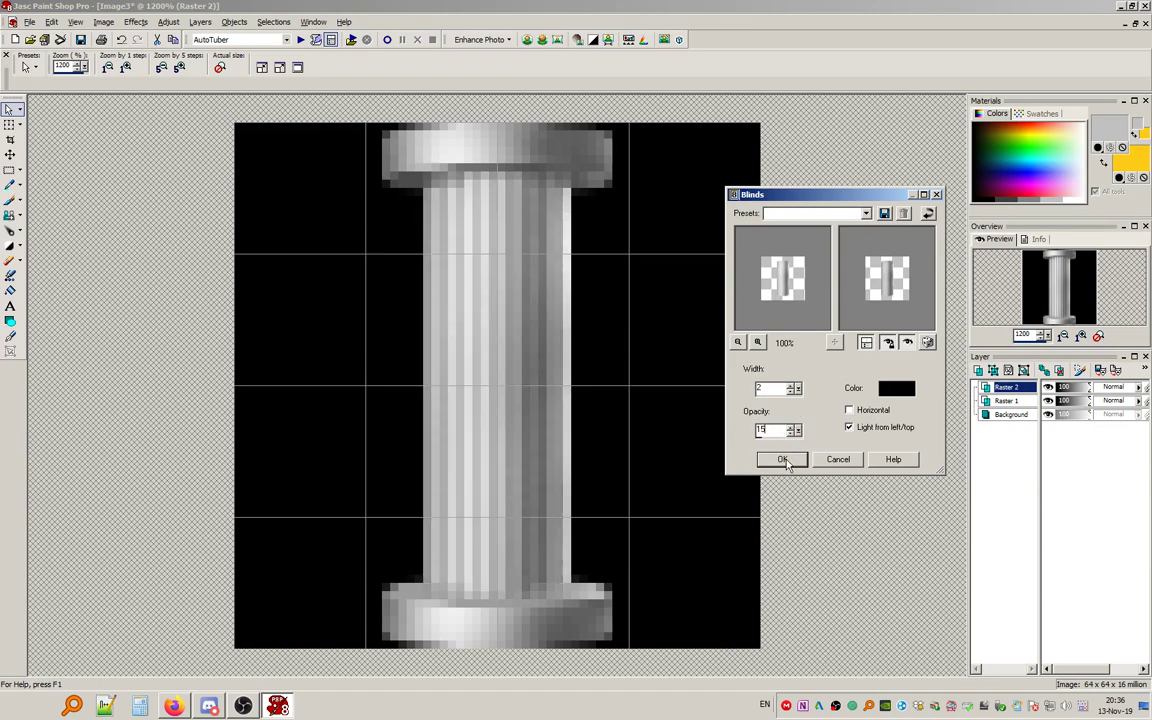
click(783, 461)
click(800, 464)
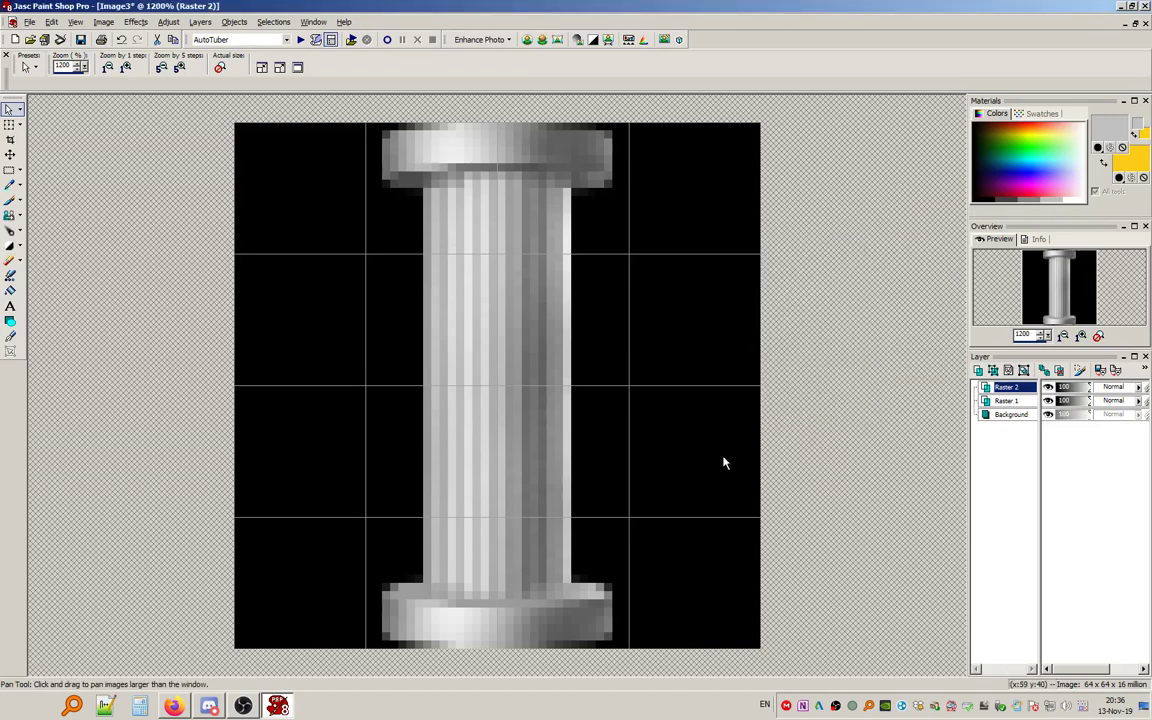
scroll(364, 454, down, 1)
scroll(280, 511, up, 2)
click(10, 169)
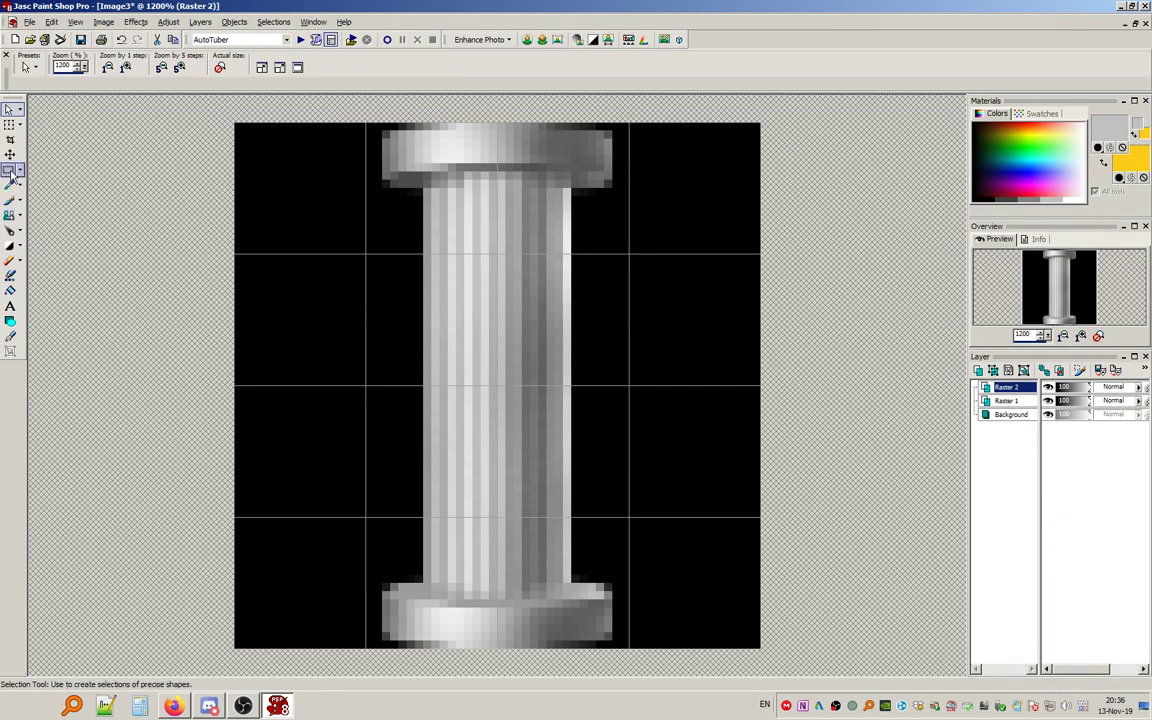
scroll(497, 396, down, 1)
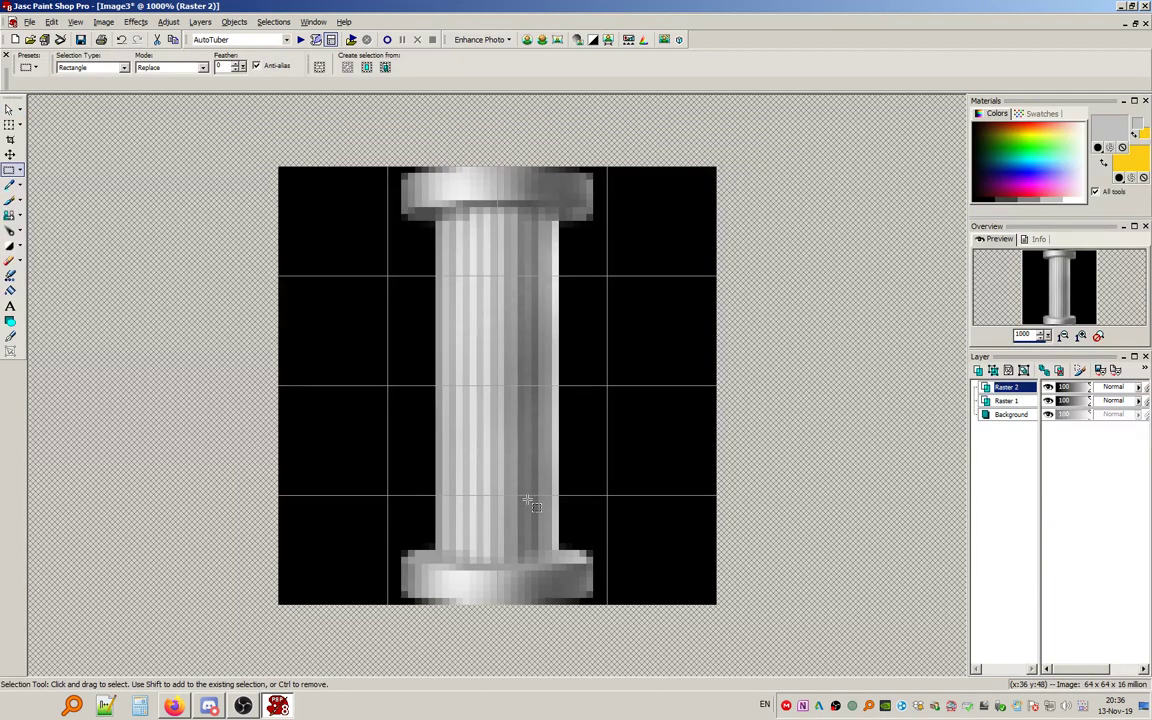
scroll(529, 502, up, 1)
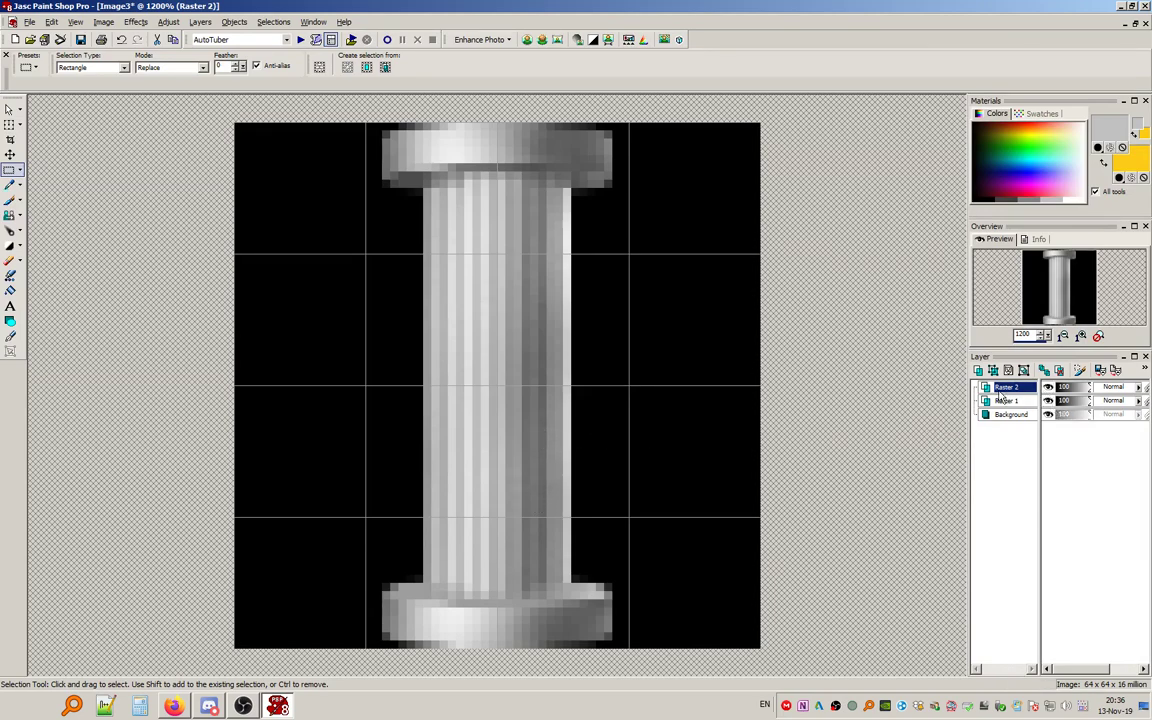
Merge Raster 2 down into Raster 1 and hide the Background layer.
mouse_move(1000, 397)
right_click(1016, 391)
mouse_move(1020, 595)
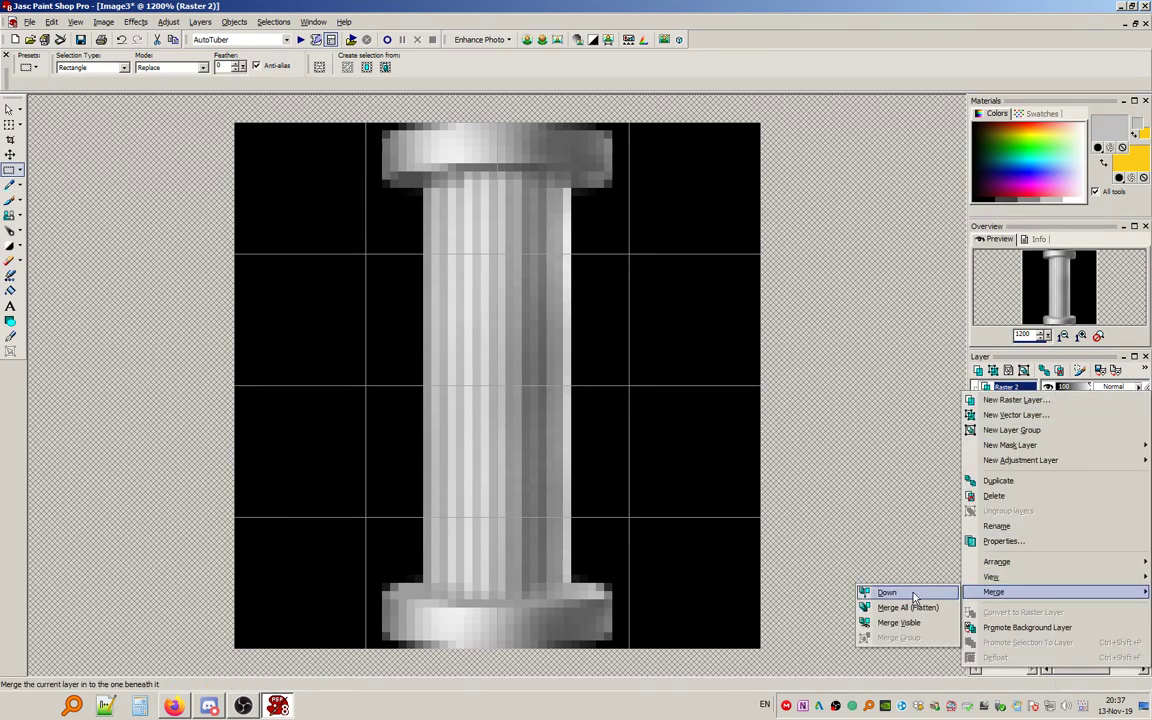
click(913, 596)
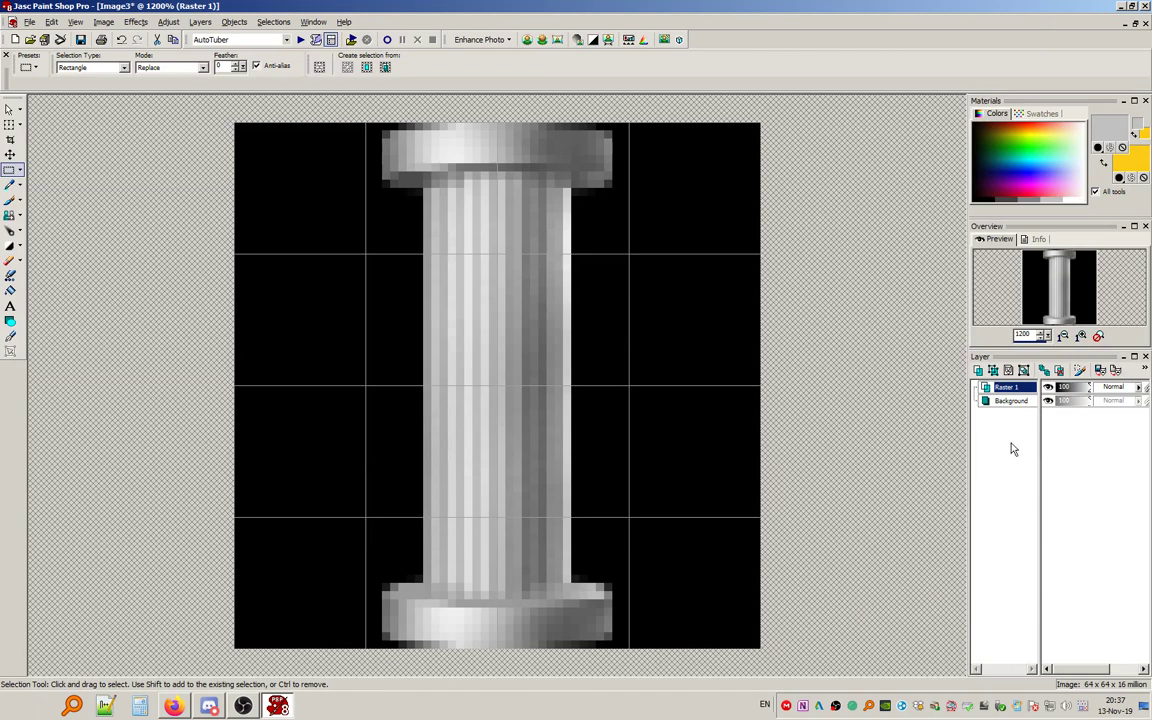
click(1048, 400)
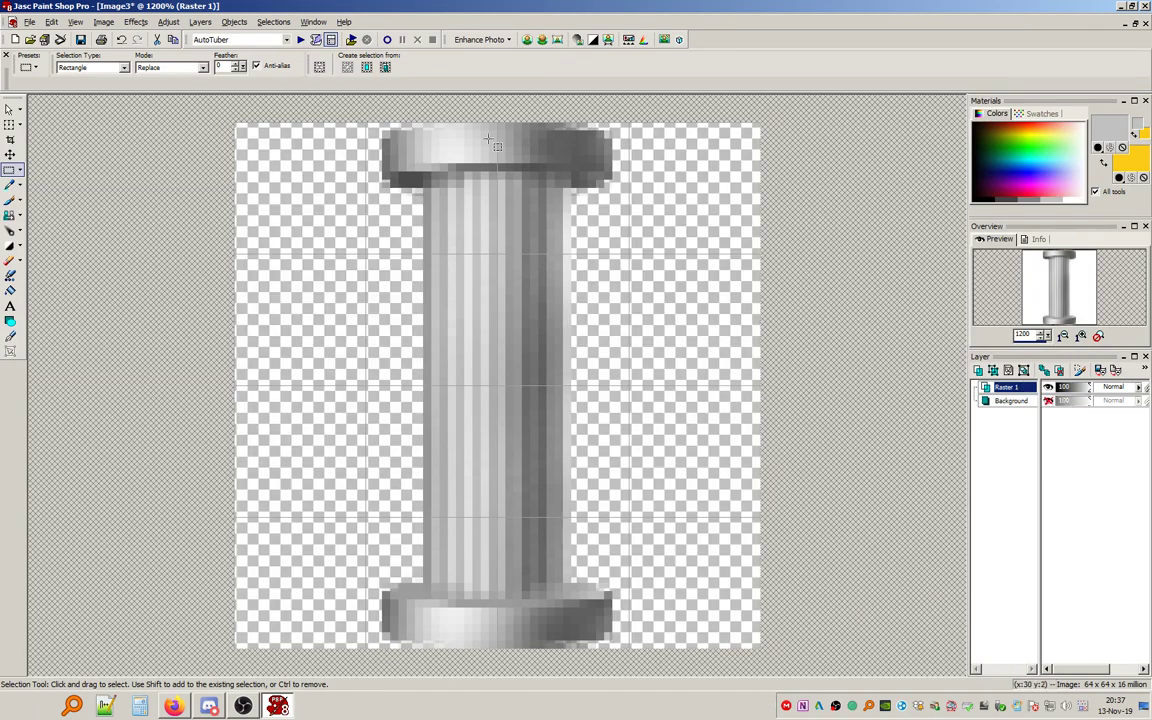
click(1049, 387)
click(1049, 387)
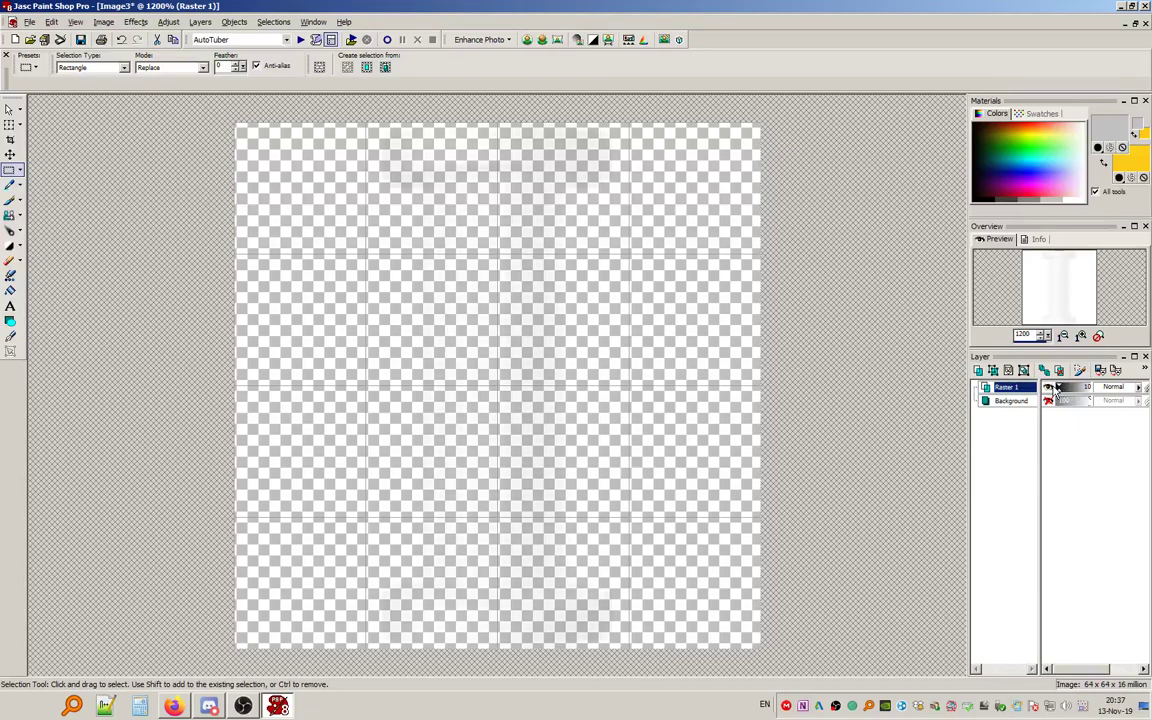
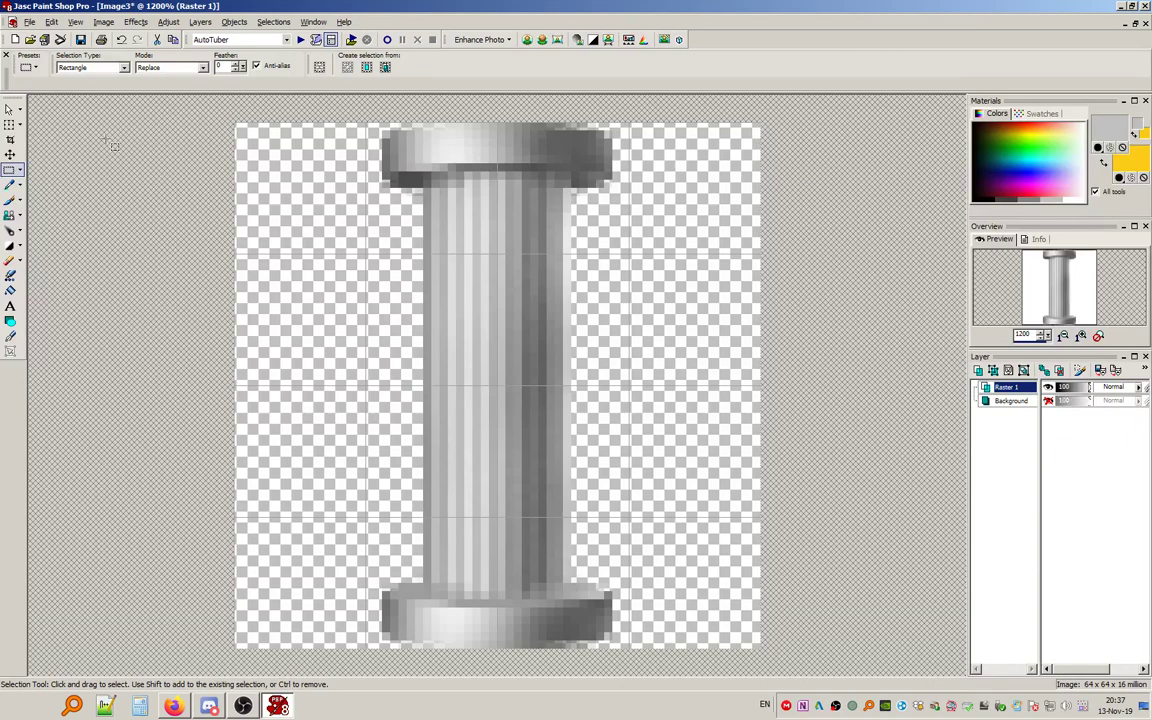
Set up the Magic Wand with match mode Opacity, tolerance 100 and anti-alias off.
click(20, 170)
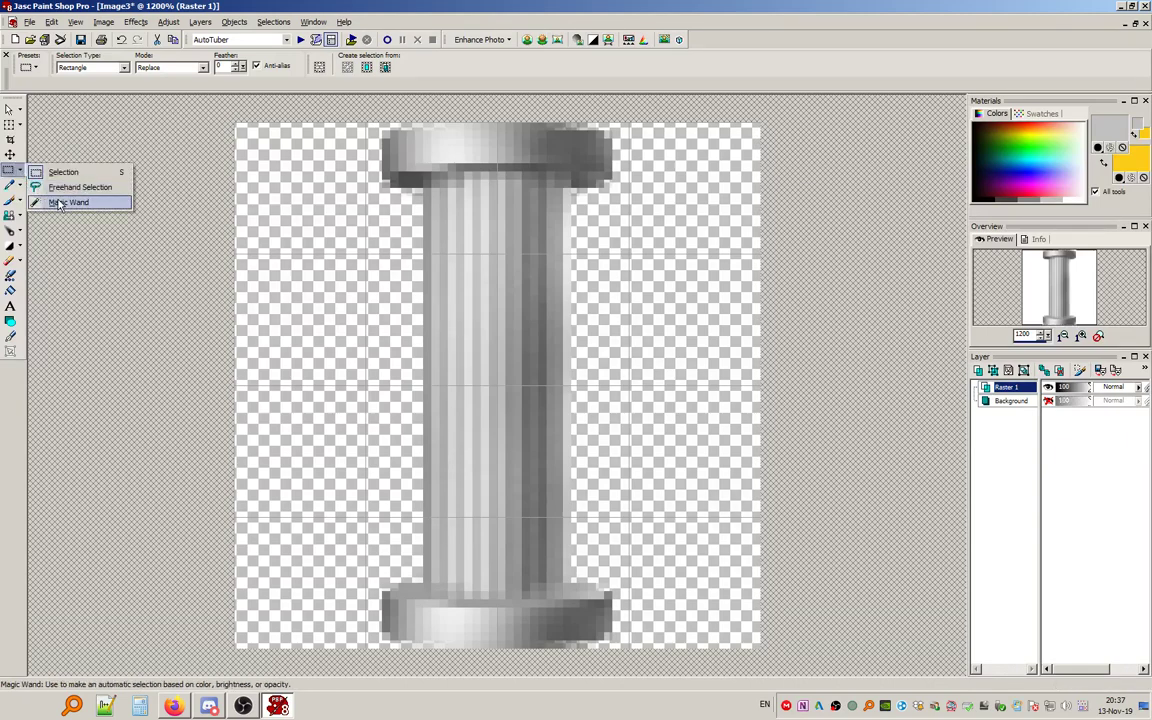
click(55, 192)
click(80, 68)
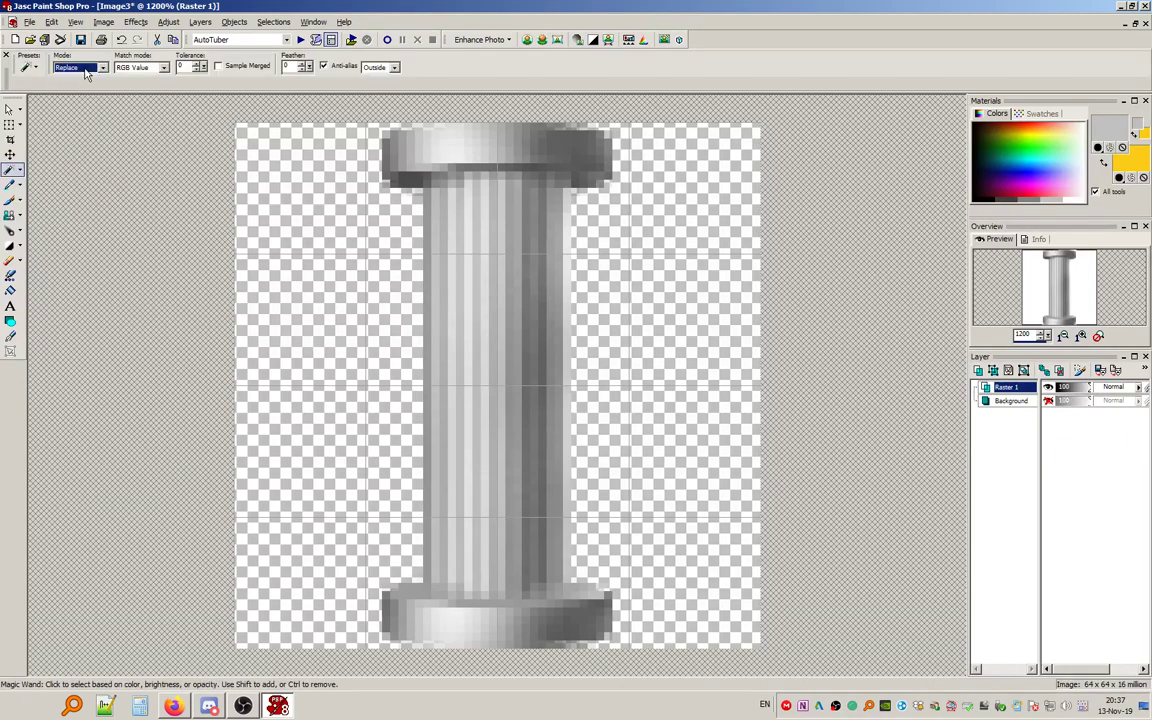
click(140, 68)
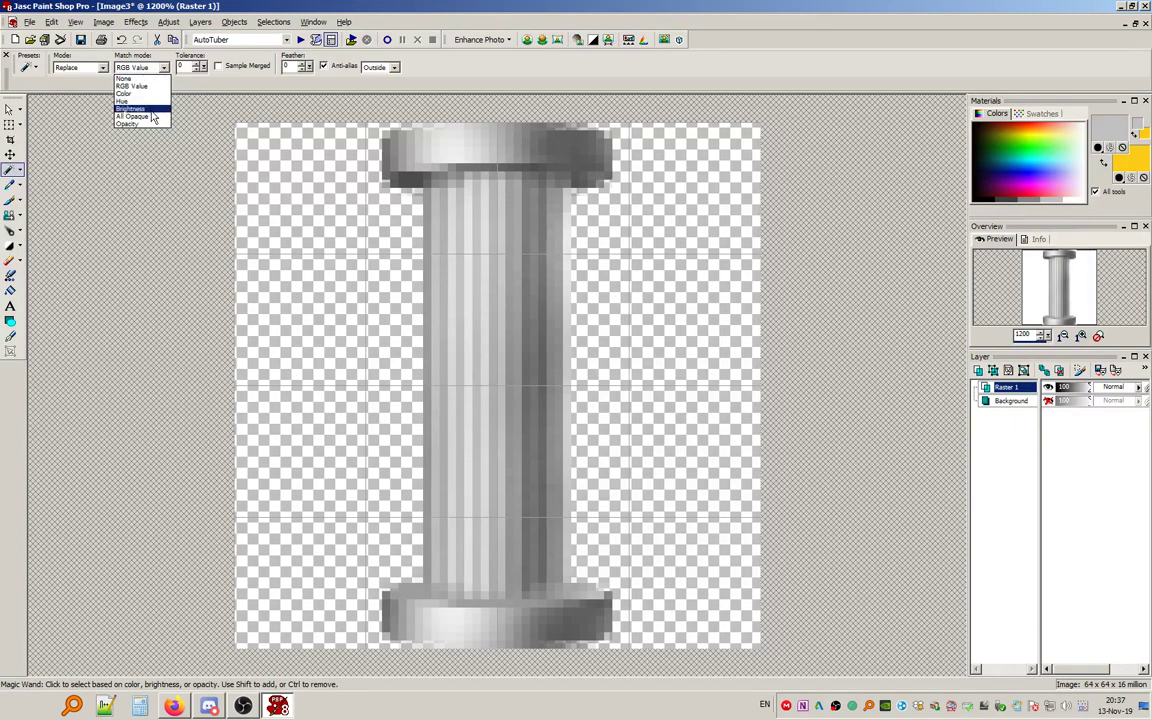
click(148, 124)
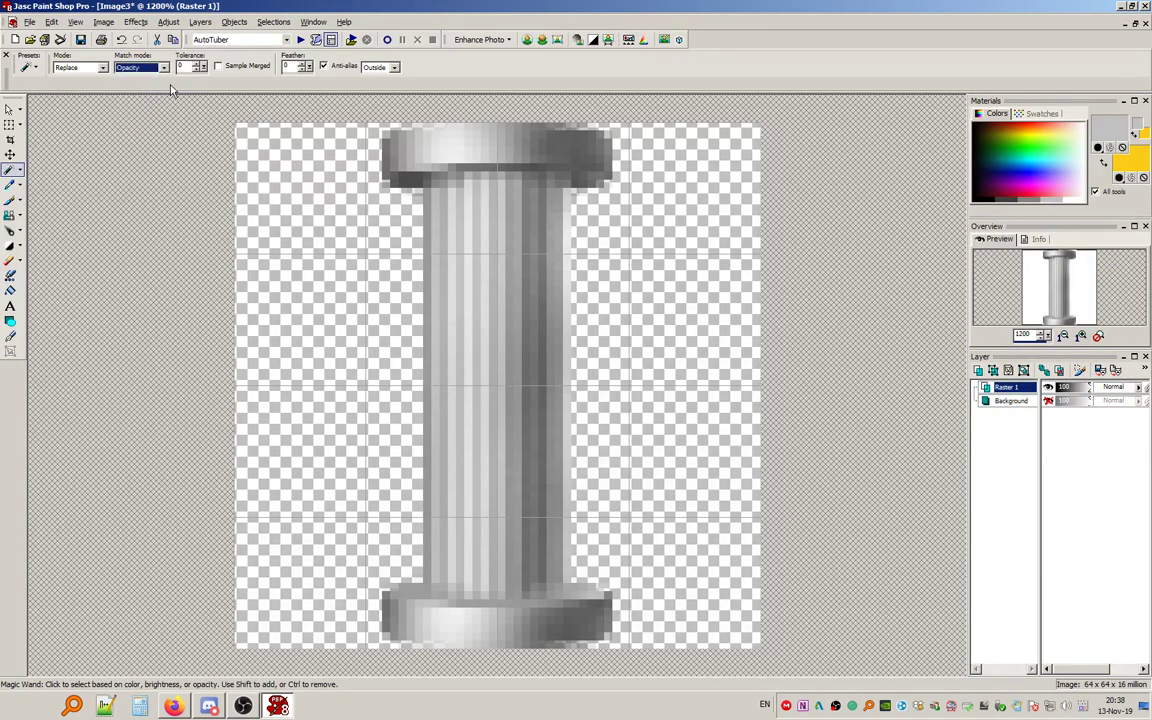
click(180, 67)
click(338, 67)
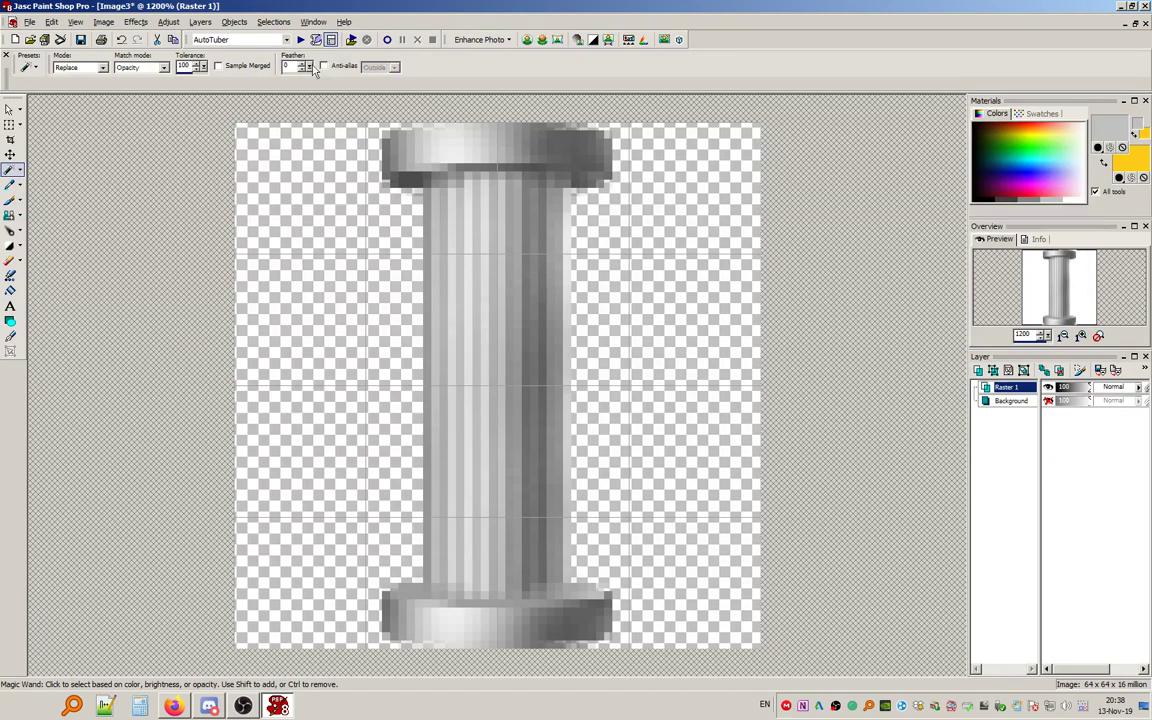
Select the whole column on Raster 1 with the Magic Wand and invert the selection.
click(487, 200)
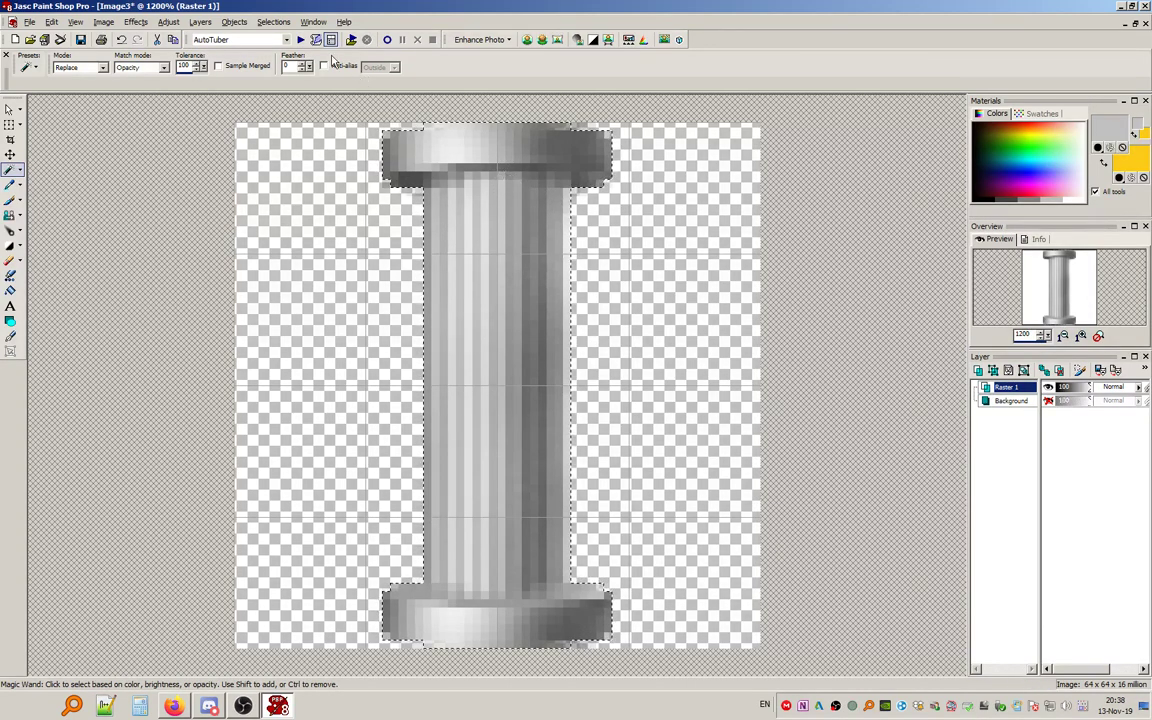
click(273, 24)
click(318, 108)
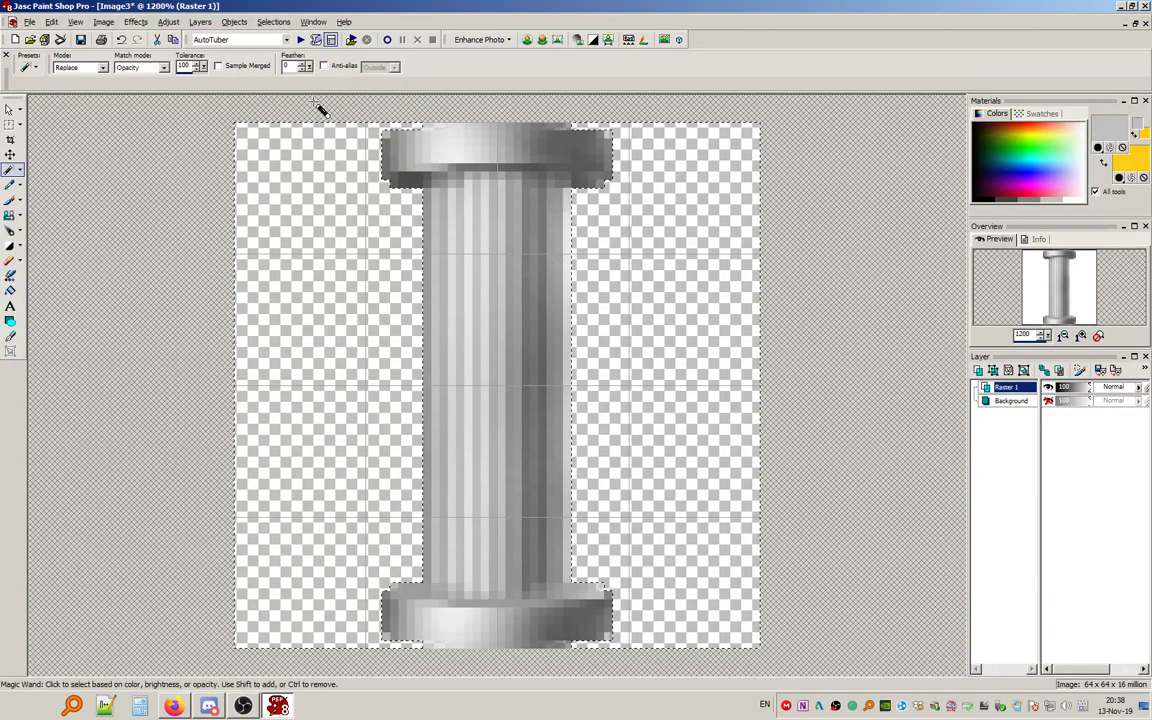
Invert the current selection so that it covers the pillar instead of the transparent surroundings.
click(273, 21)
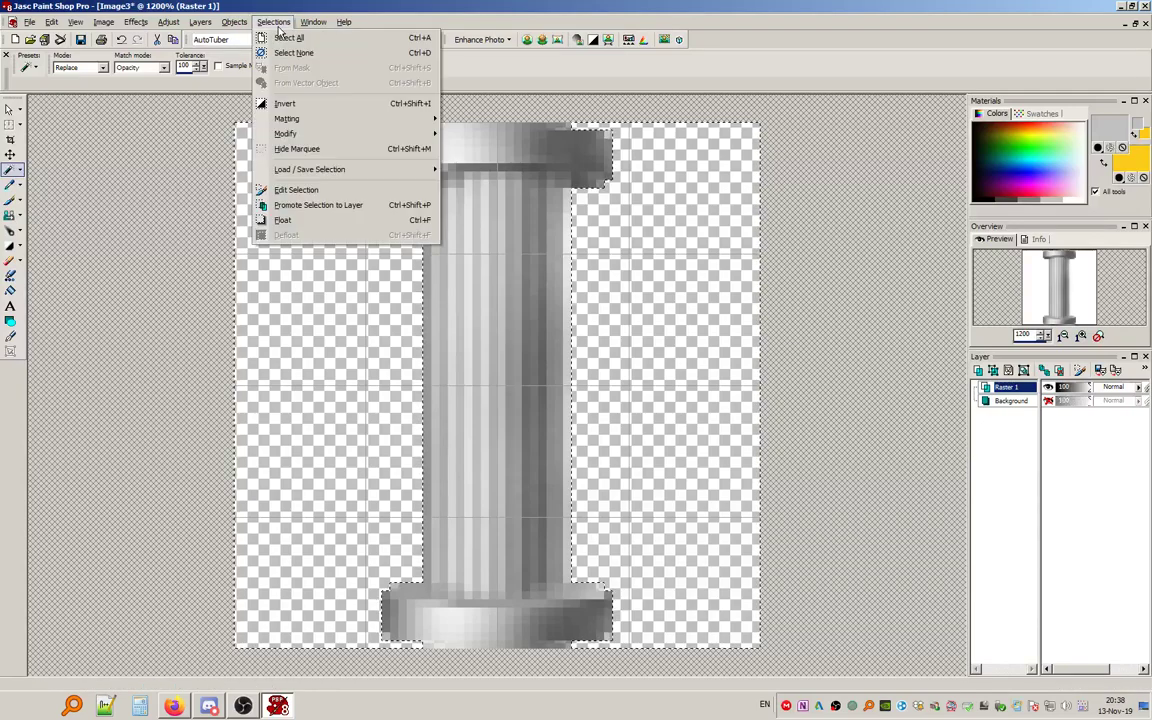
click(310, 110)
scroll(310, 115, up, 5)
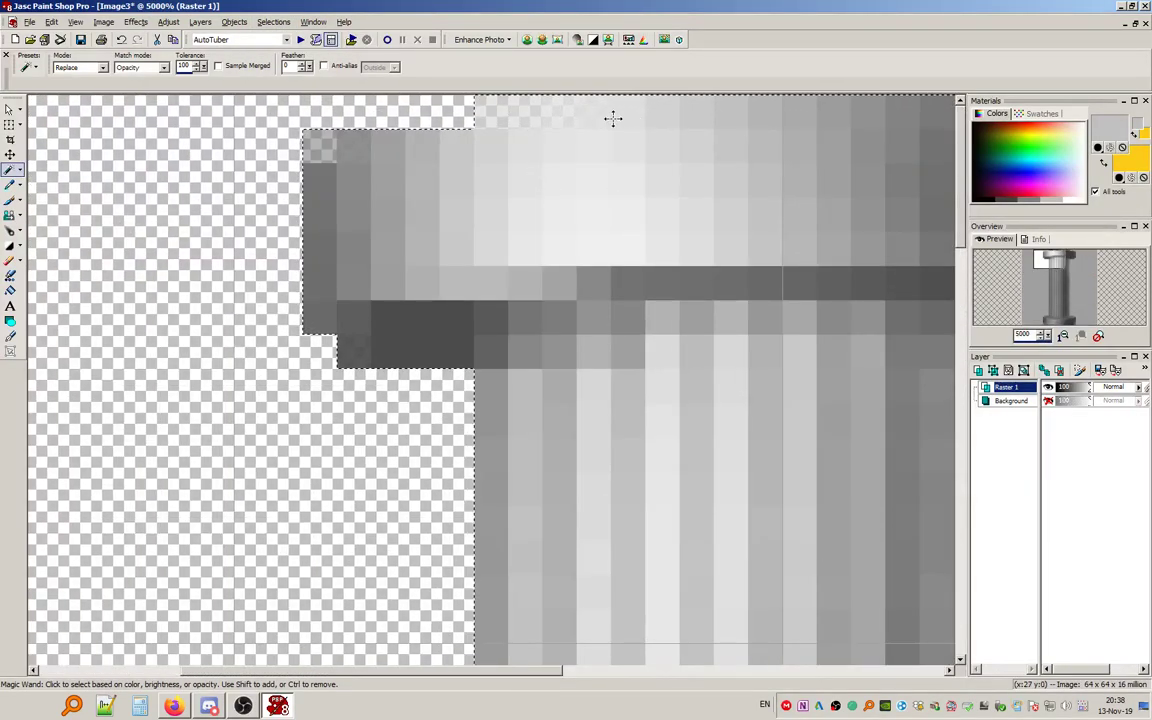
Try a black flood fill in Lighten blend mode on the selected pillar in Raster 1, and undo the fill.
click(10, 290)
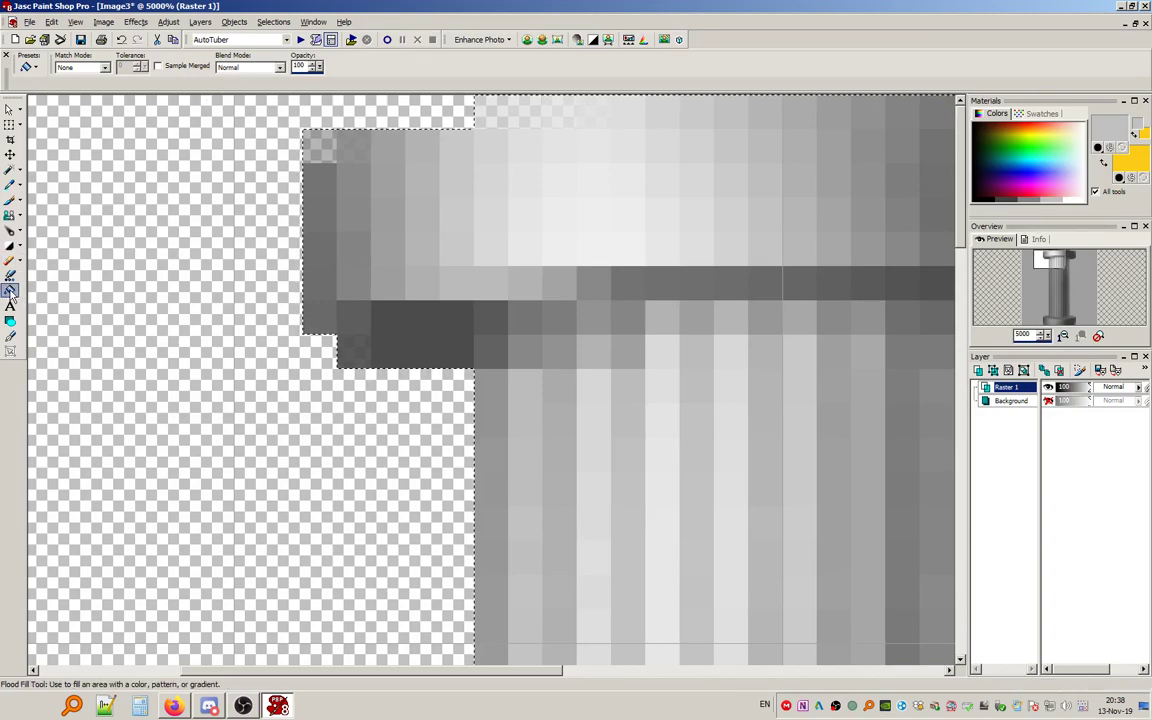
click(236, 67)
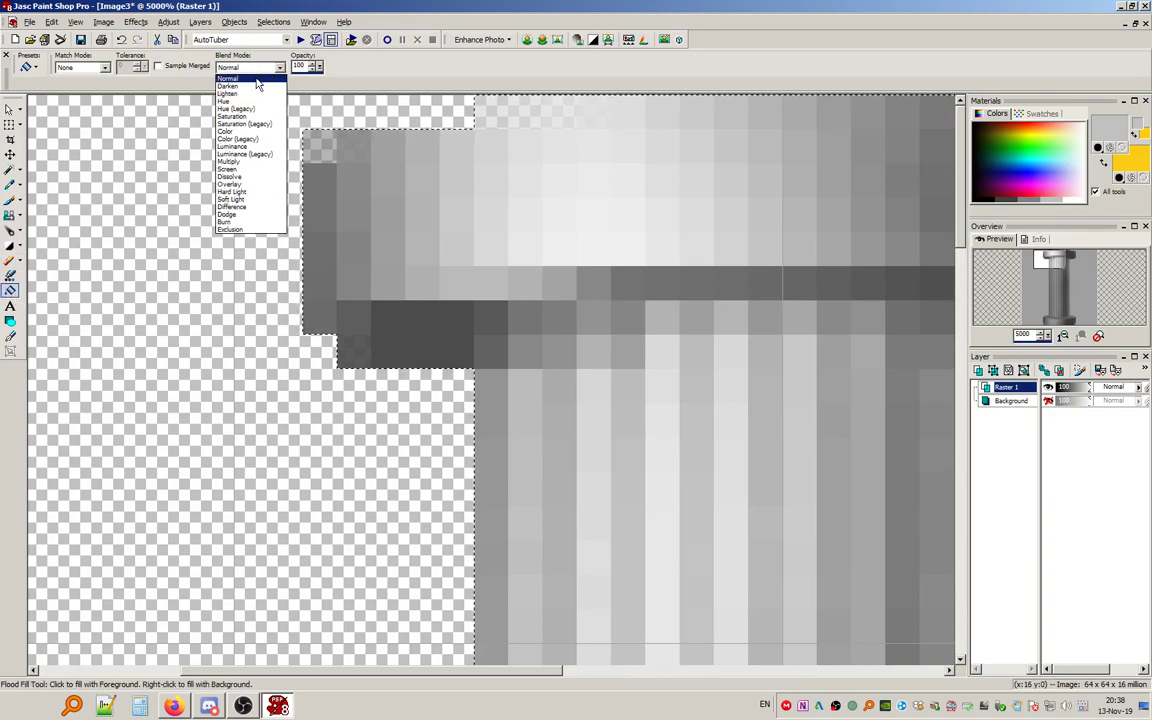
click(253, 94)
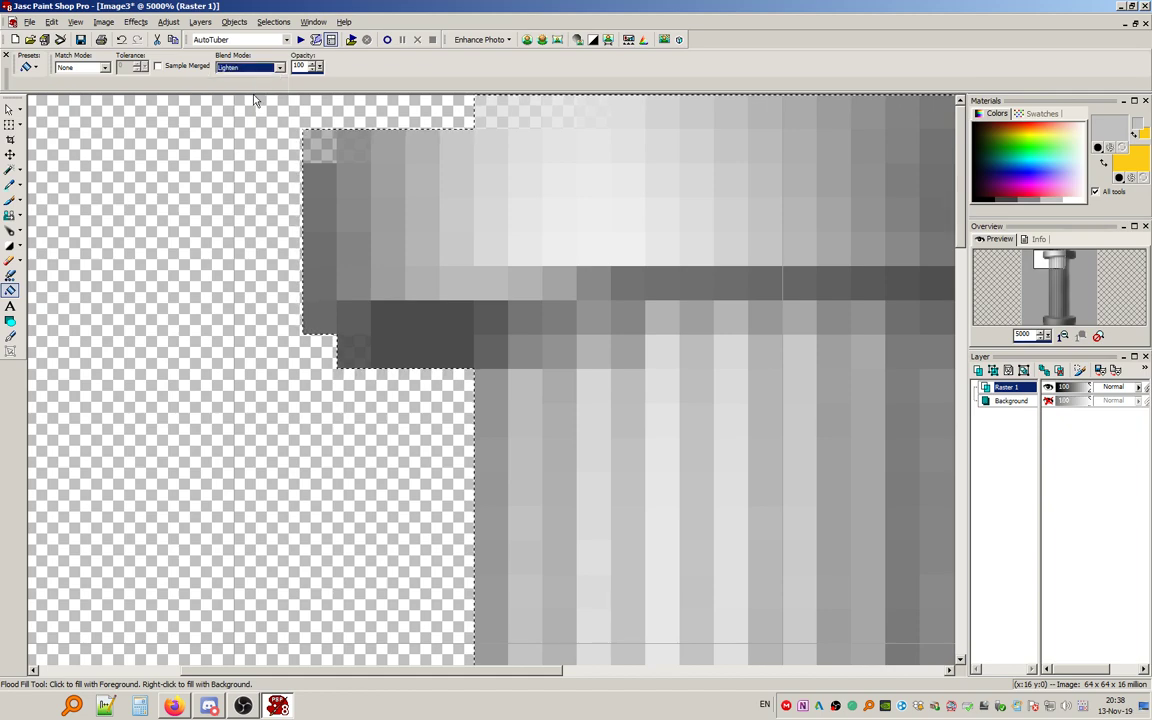
click(985, 193)
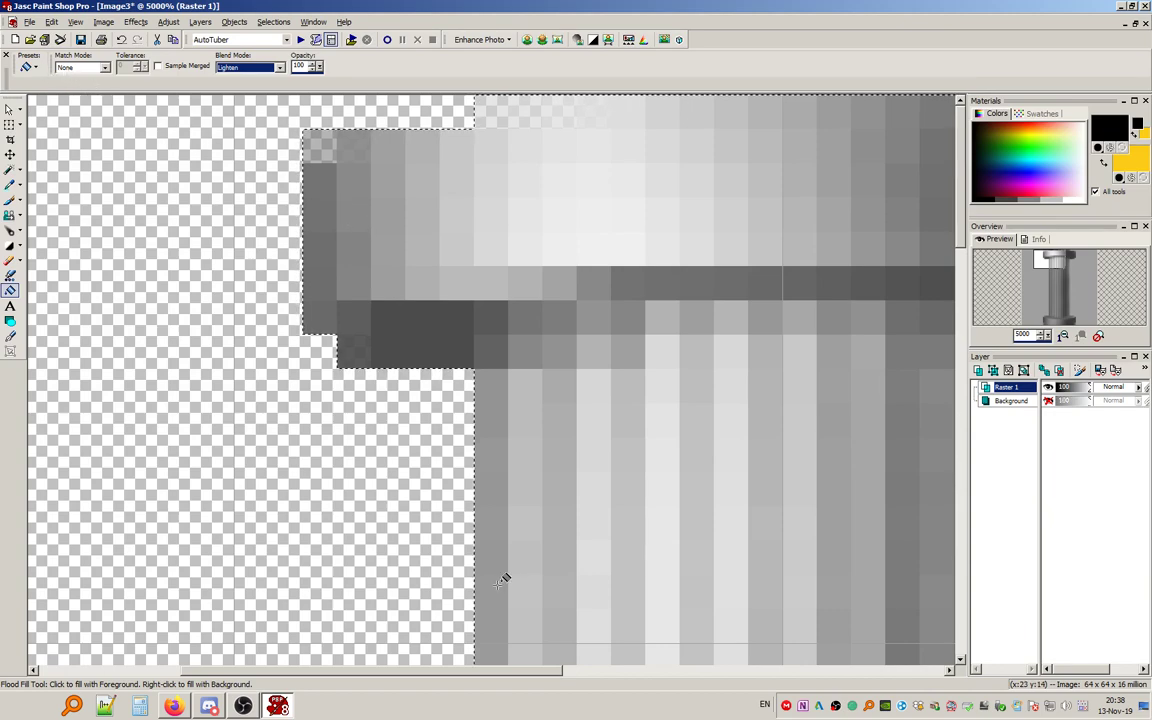
drag(445, 671, 529, 670)
scroll(457, 505, down, 1)
scroll(461, 500, down, 3)
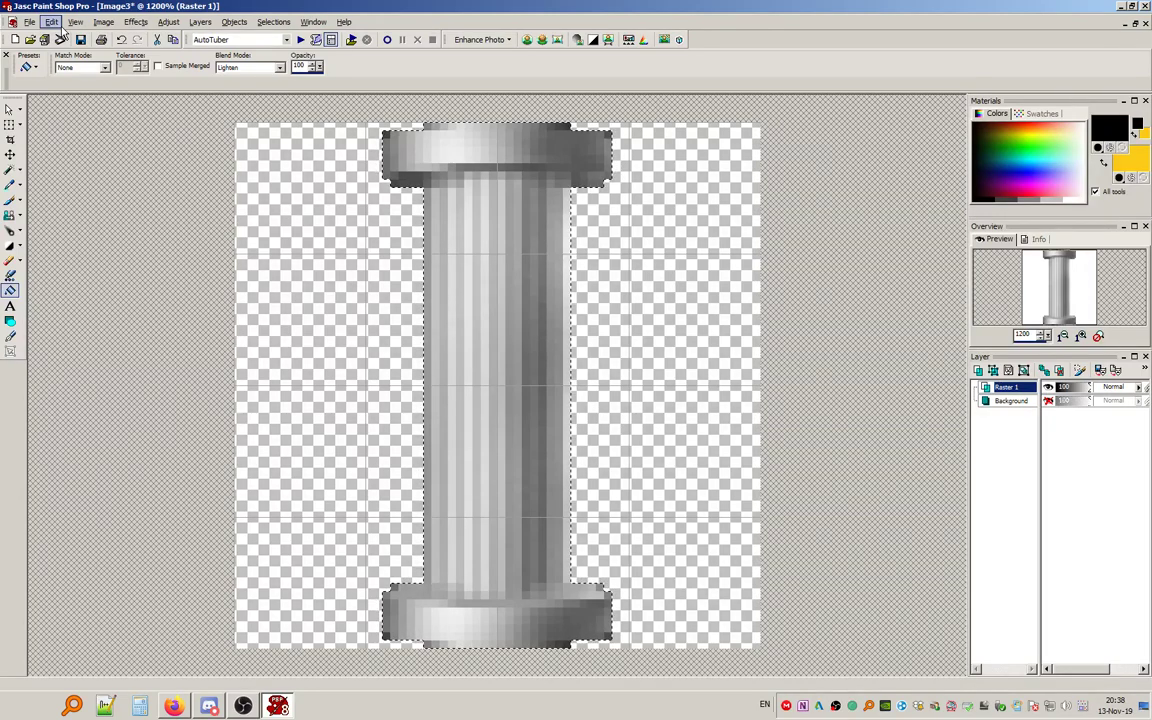
click(52, 22)
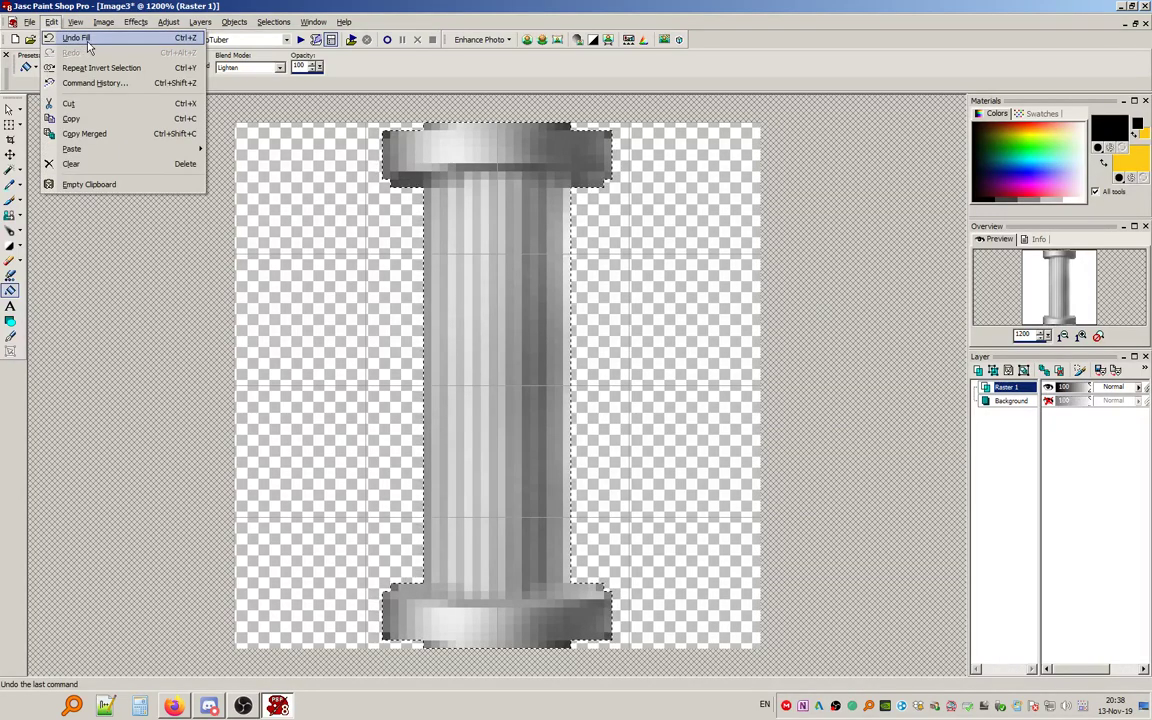
click(86, 40)
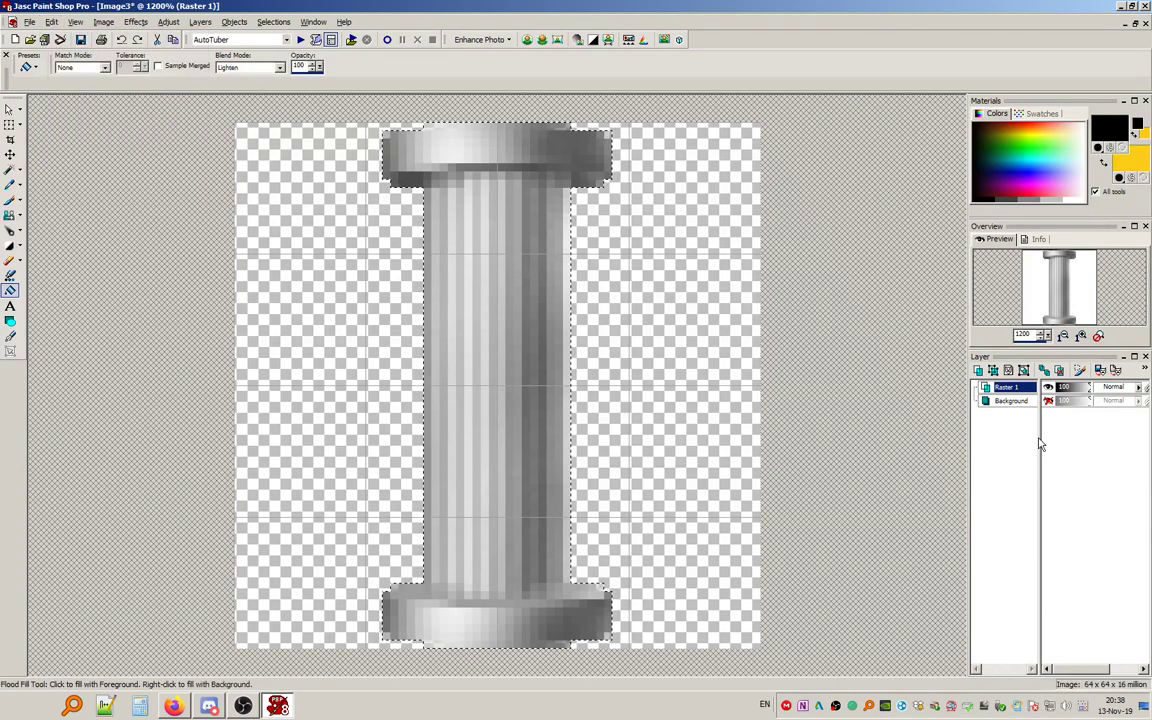
Add a new raster layer with the default properties directly above the Background layer.
click(1008, 401)
click(200, 22)
click(230, 40)
click(716, 389)
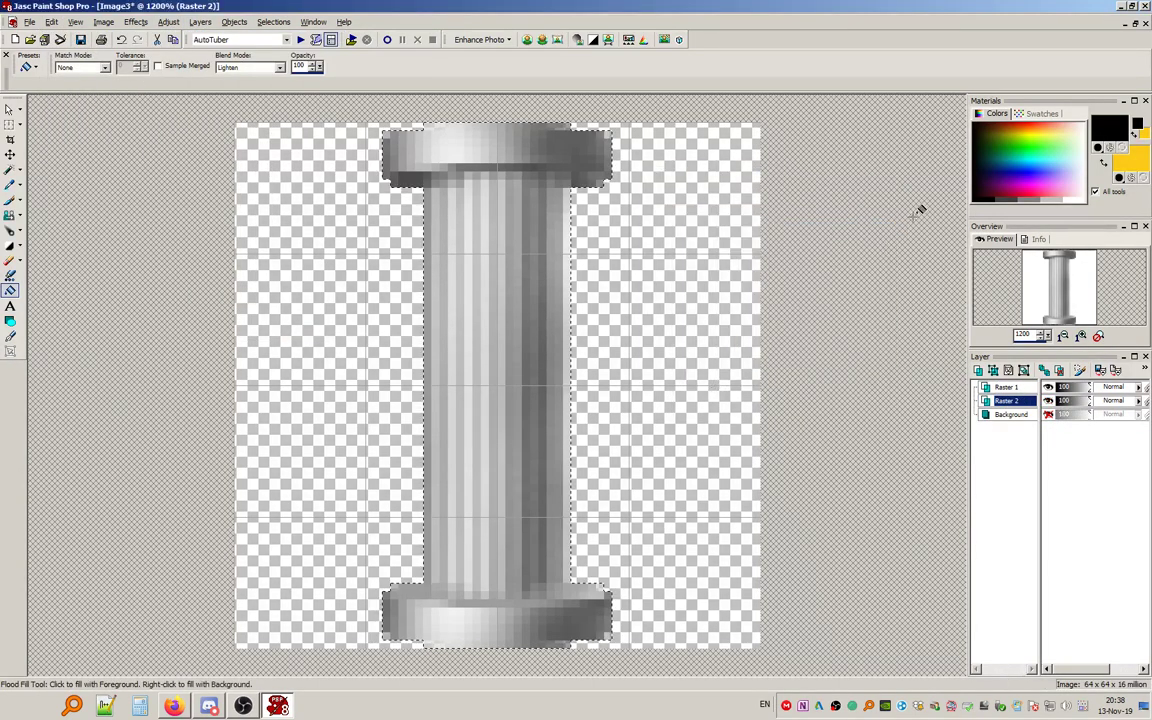
Flood fill the pillar selection on Raster 2 with grey (128, 128, 128), hiding Raster 1 during the fill.
click(1097, 133)
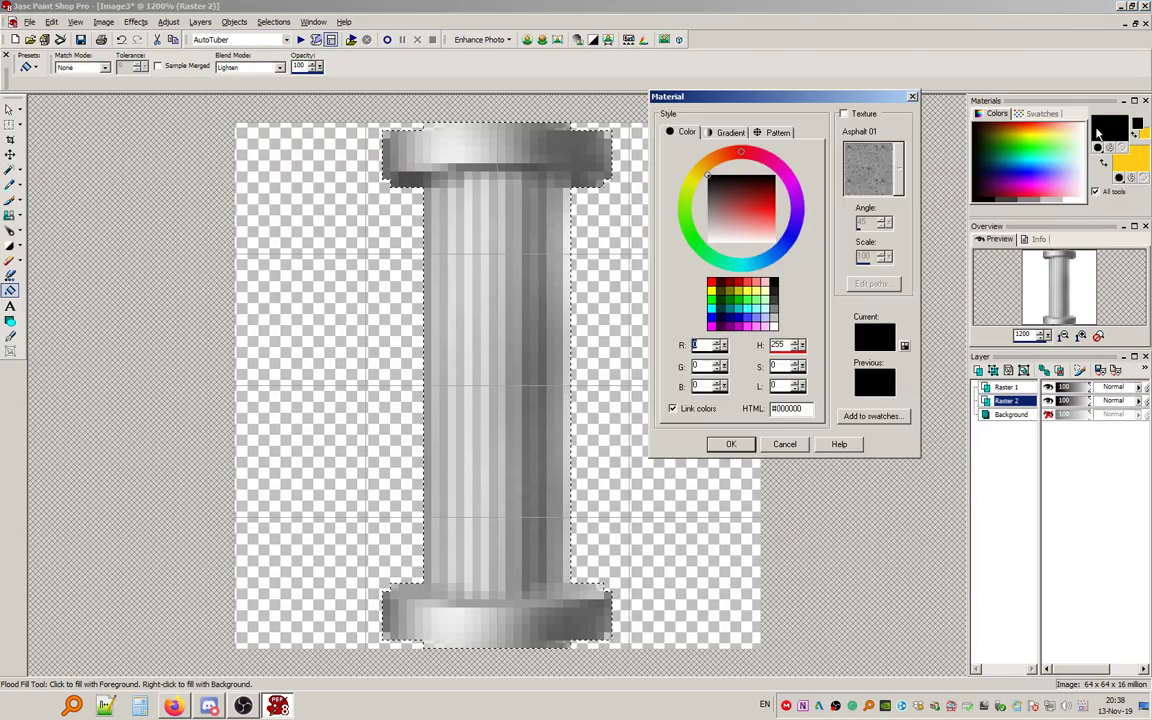
click(780, 290)
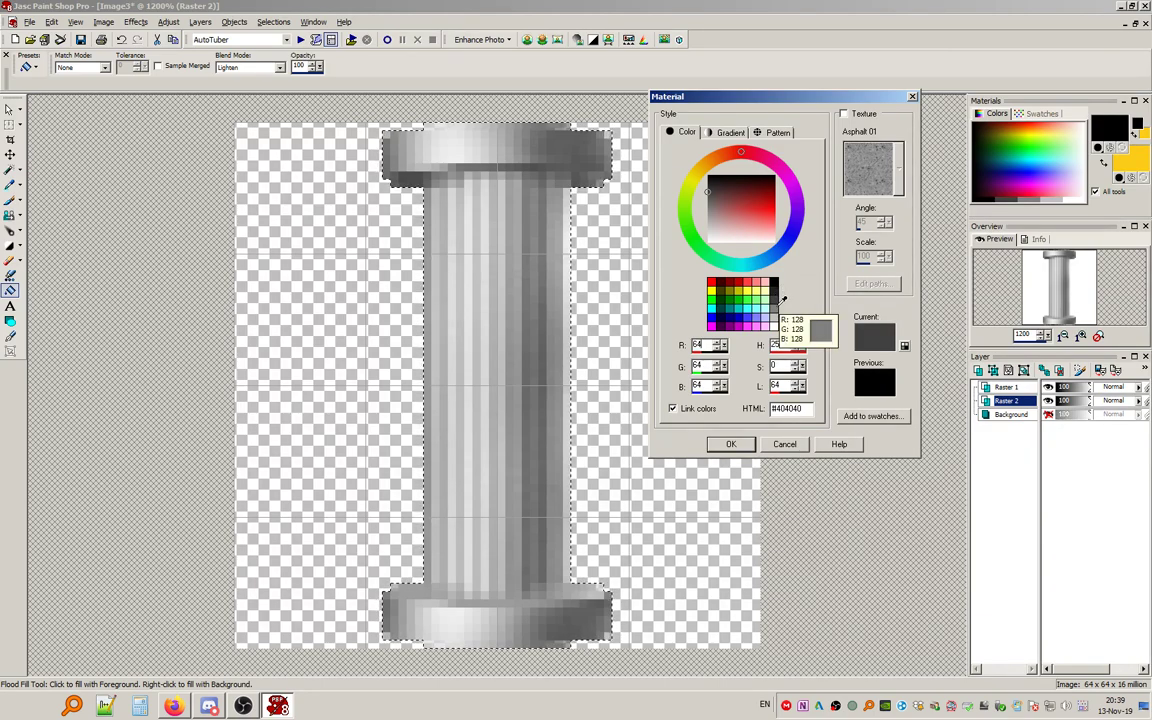
click(783, 300)
click(728, 444)
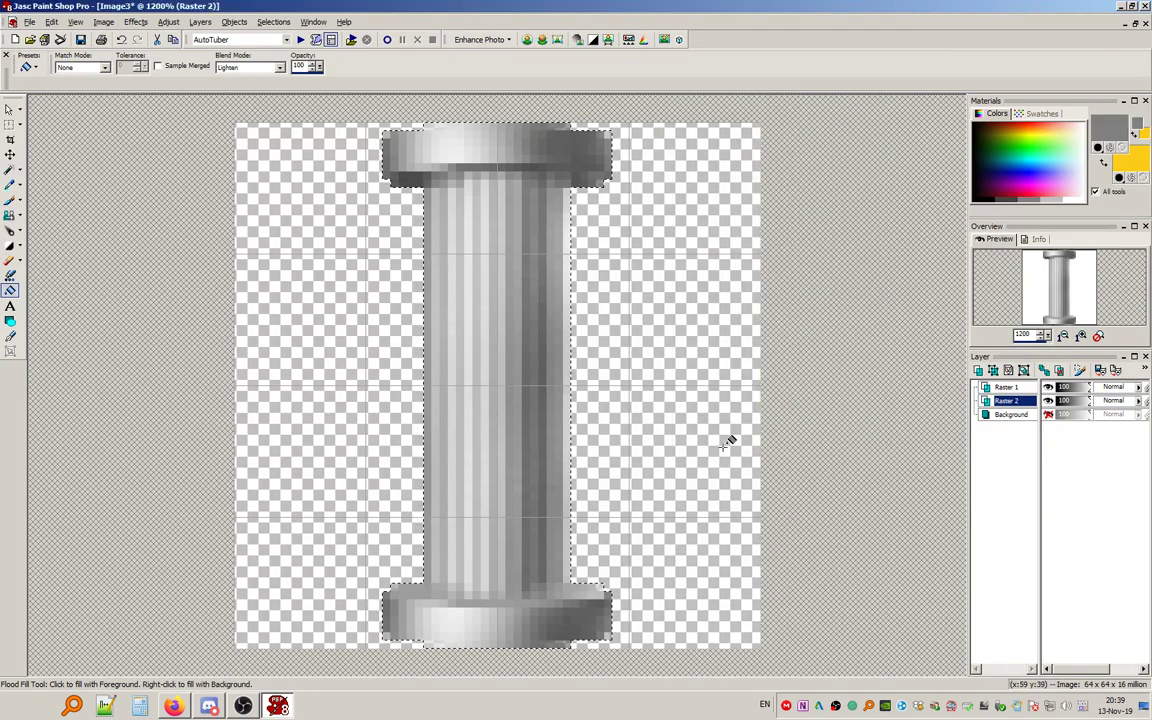
click(1048, 387)
click(509, 251)
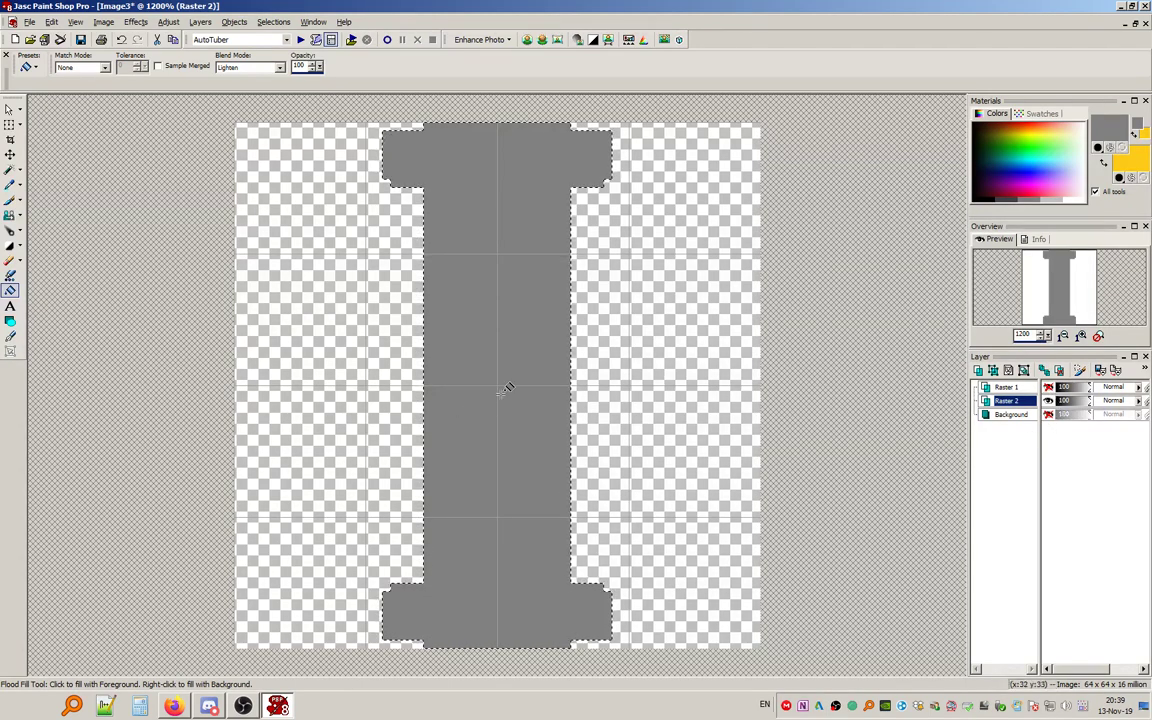
click(1048, 387)
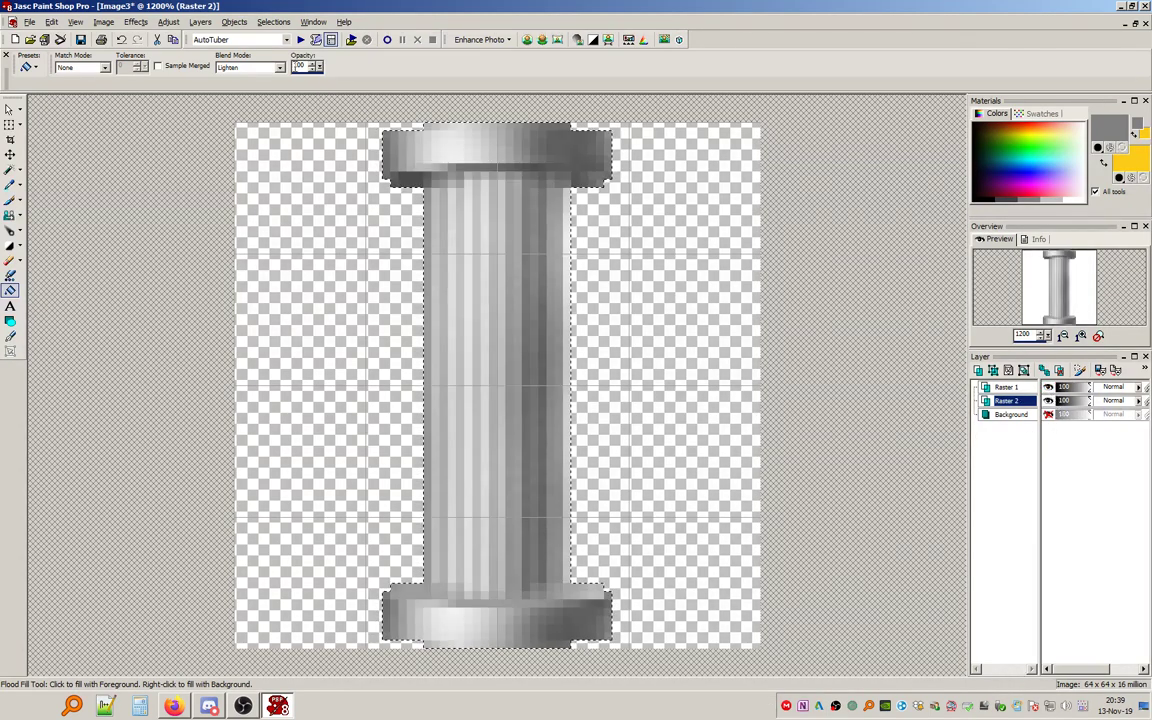
Check the pillar's edges up close, make the Background layer visible and clear the selection.
click(10, 110)
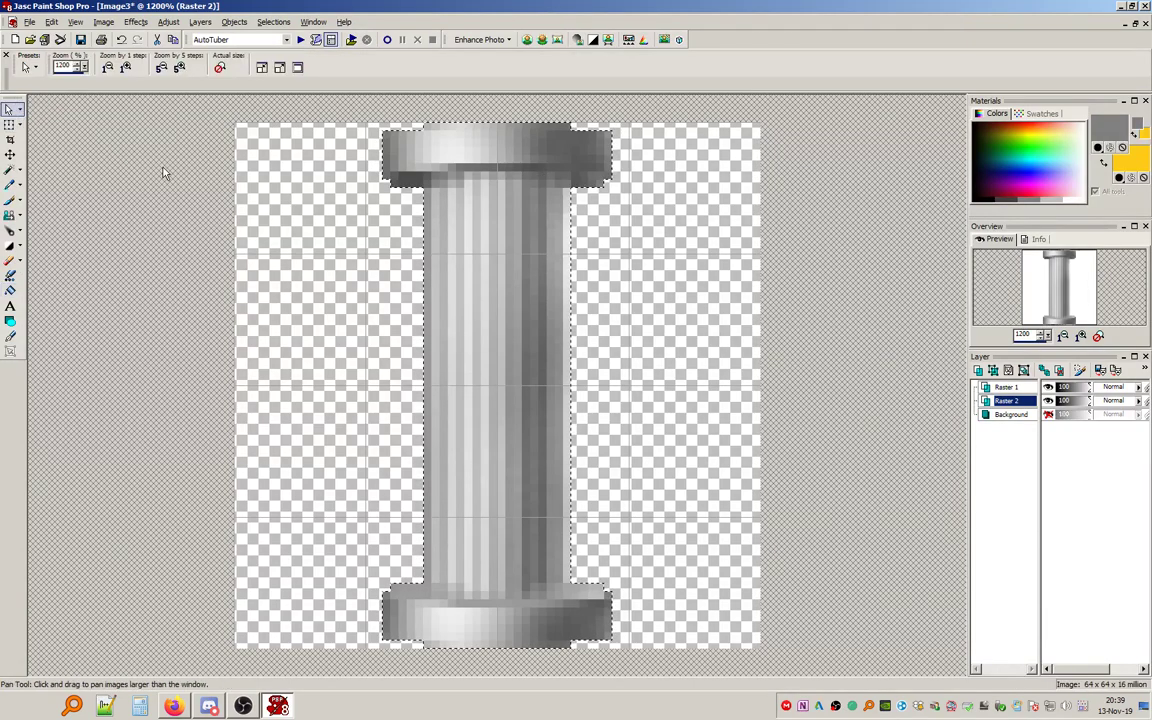
scroll(362, 185, up, 3)
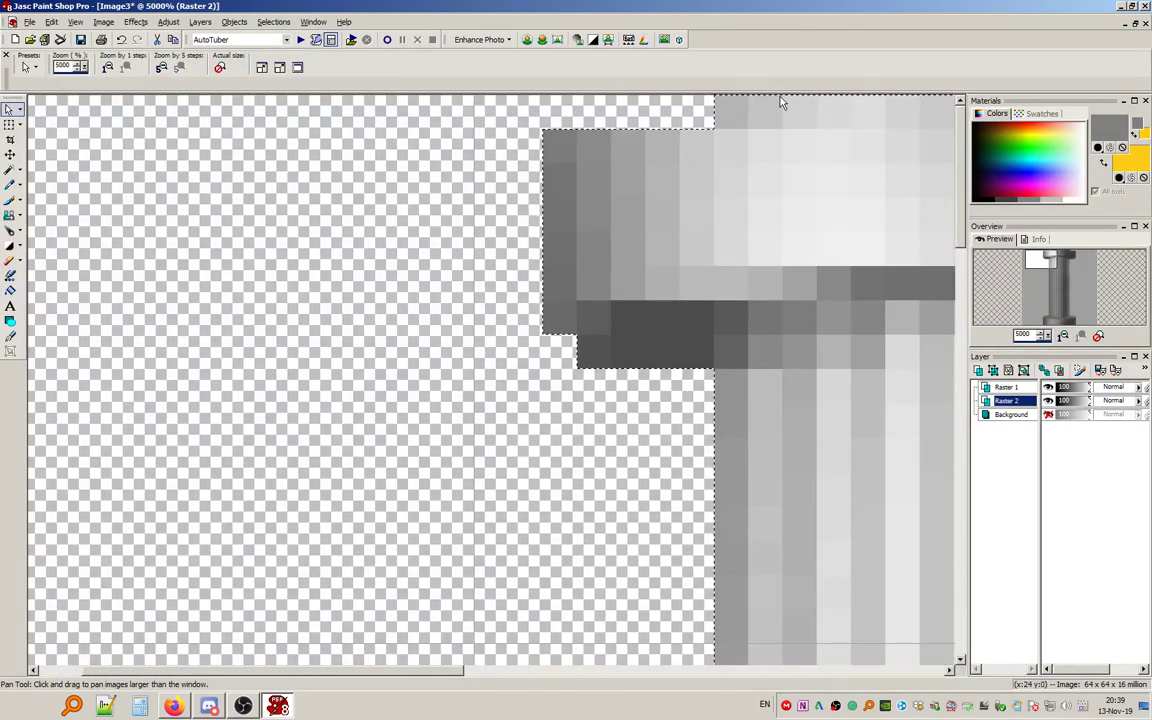
scroll(563, 175, down, 5)
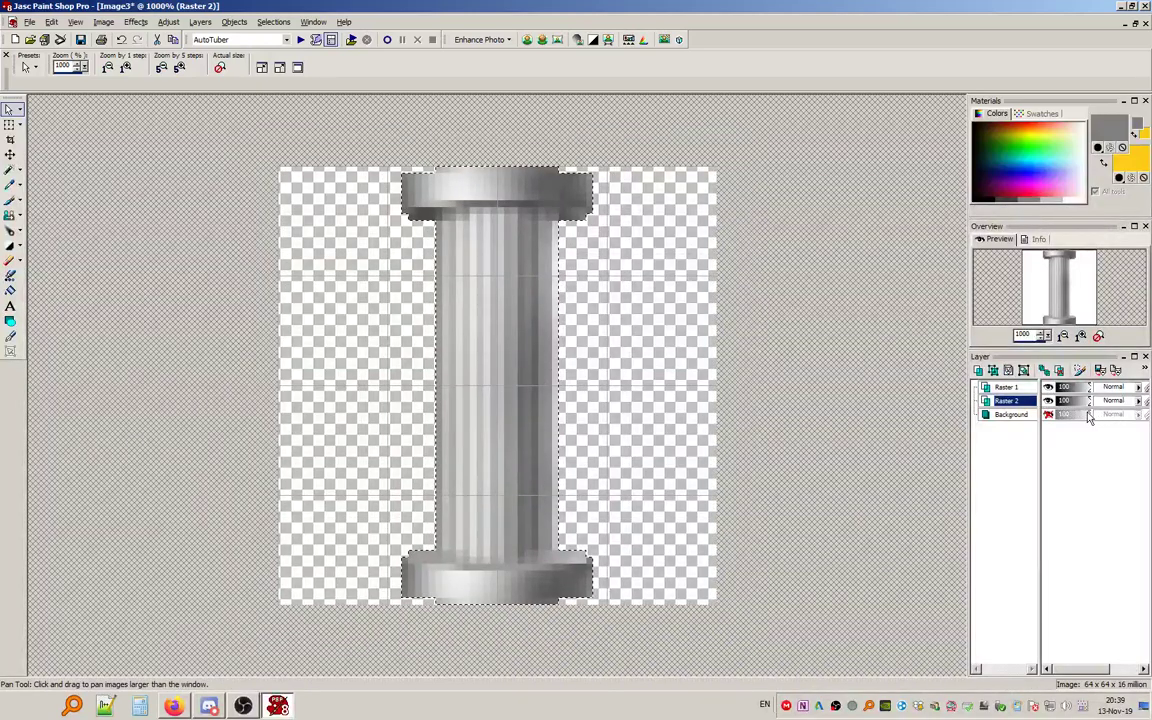
click(1048, 414)
click(273, 21)
click(284, 53)
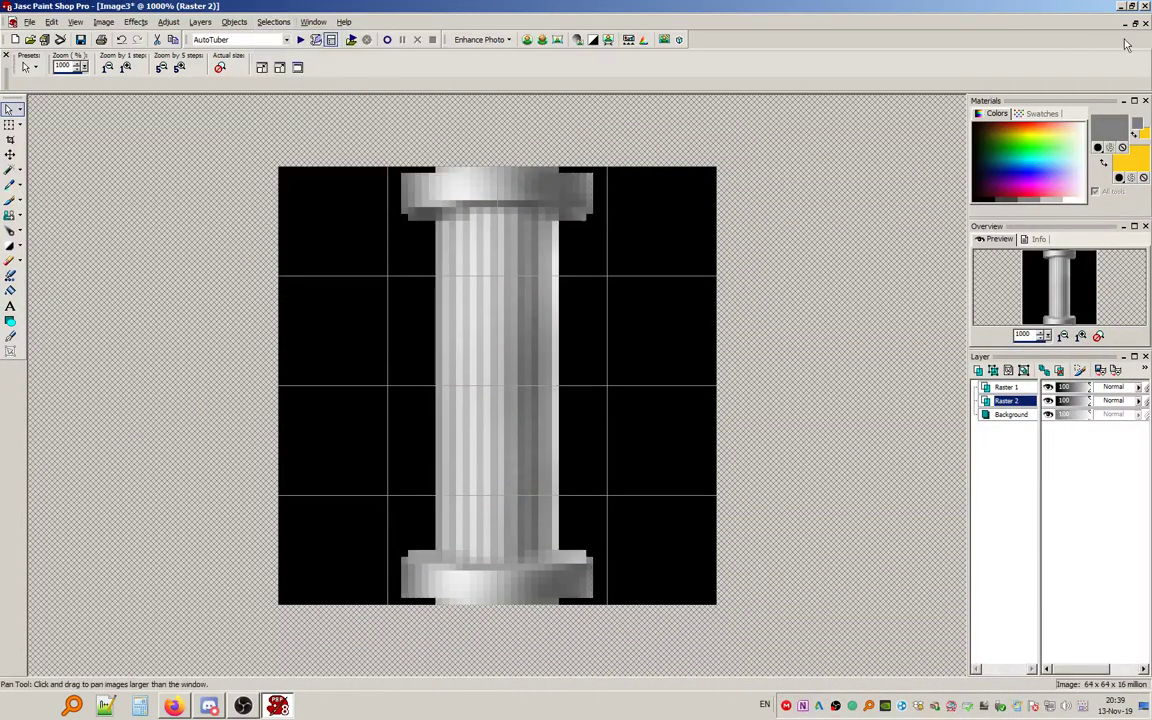
Restore the pillar image to a floating window and sample the ghost image's purple background as the foreground colour.
click(1135, 24)
scroll(184, 179, down, 1)
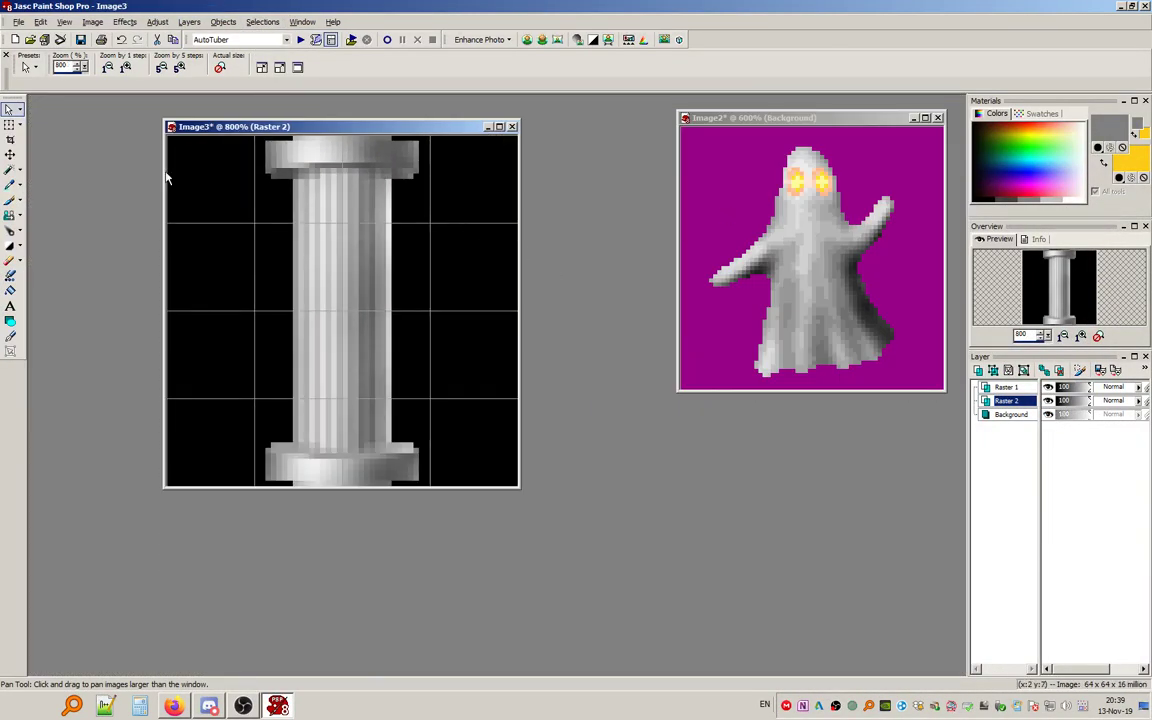
click(10, 185)
click(705, 195)
drag(321, 133, 394, 127)
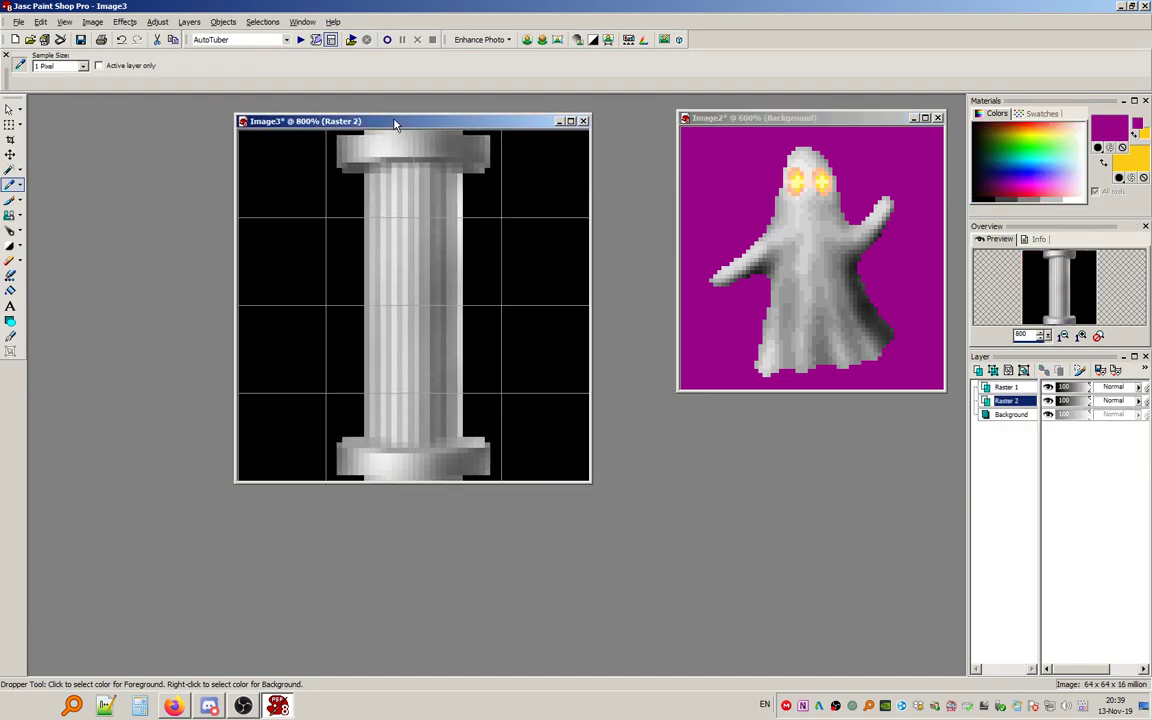
Flood fill the pillar's Background layer with the sampled purple, using RGB Value match mode and Normal blend mode.
click(10, 290)
click(80, 67)
click(75, 84)
click(250, 67)
click(246, 79)
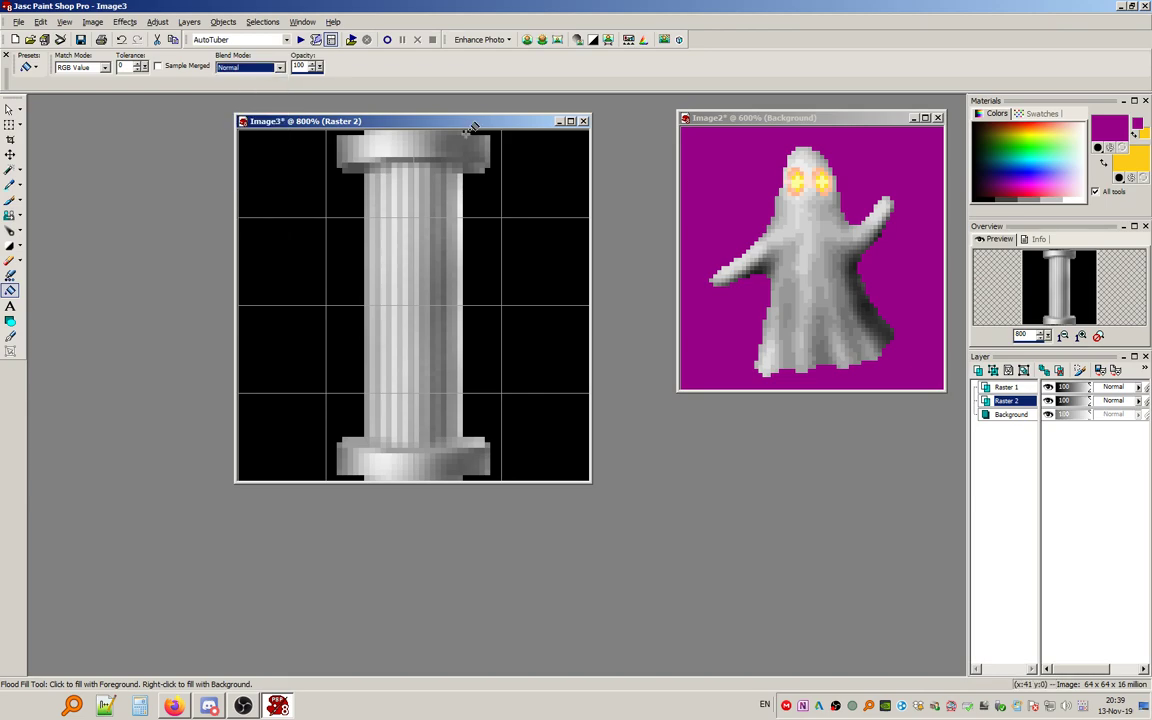
click(1034, 415)
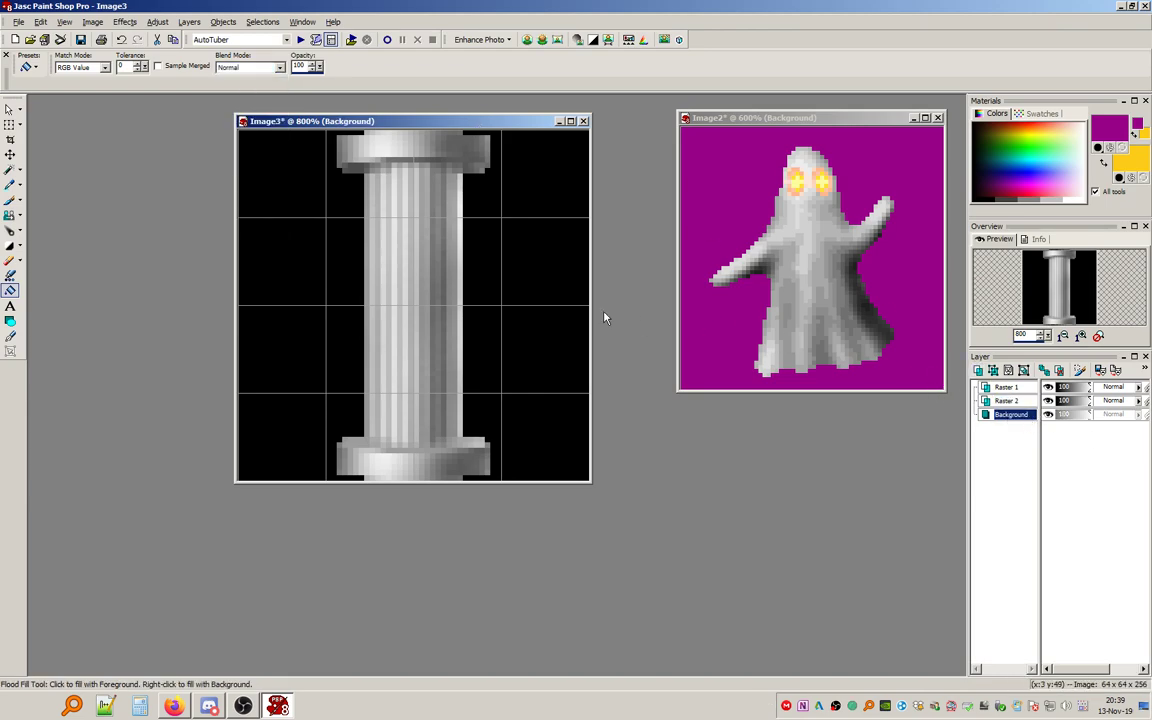
click(542, 281)
Merge all layers of the pillar image into a single flattened layer.
click(182, 22)
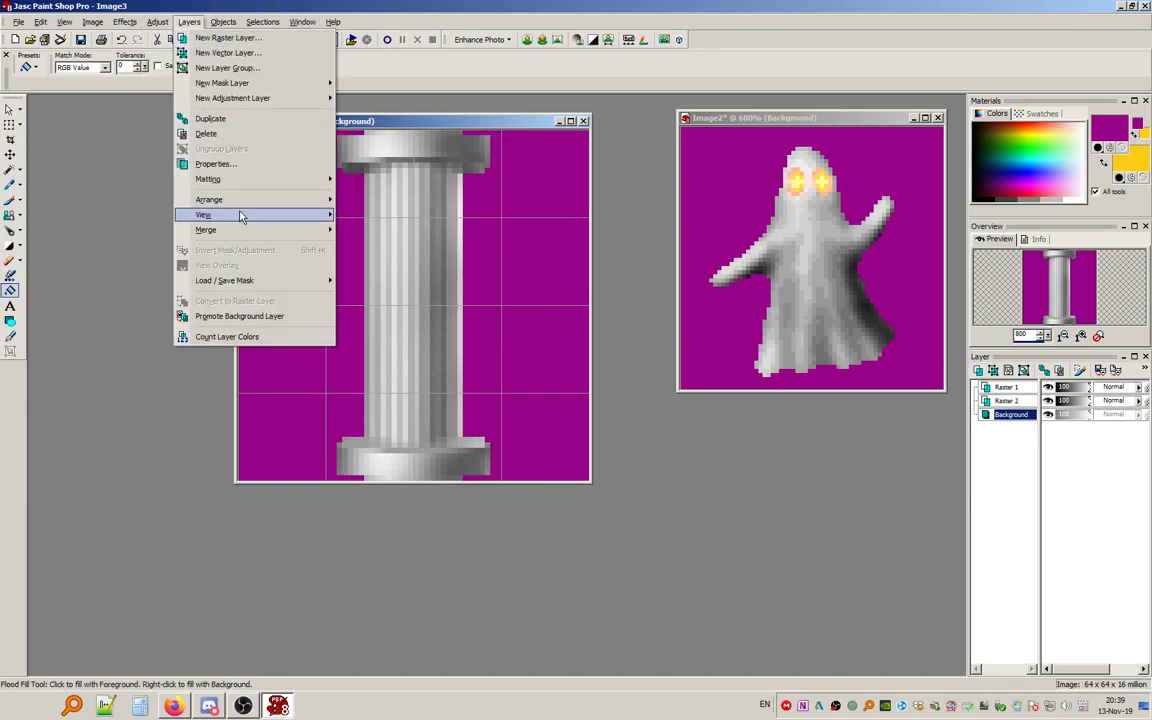
mouse_move(228, 229)
click(375, 249)
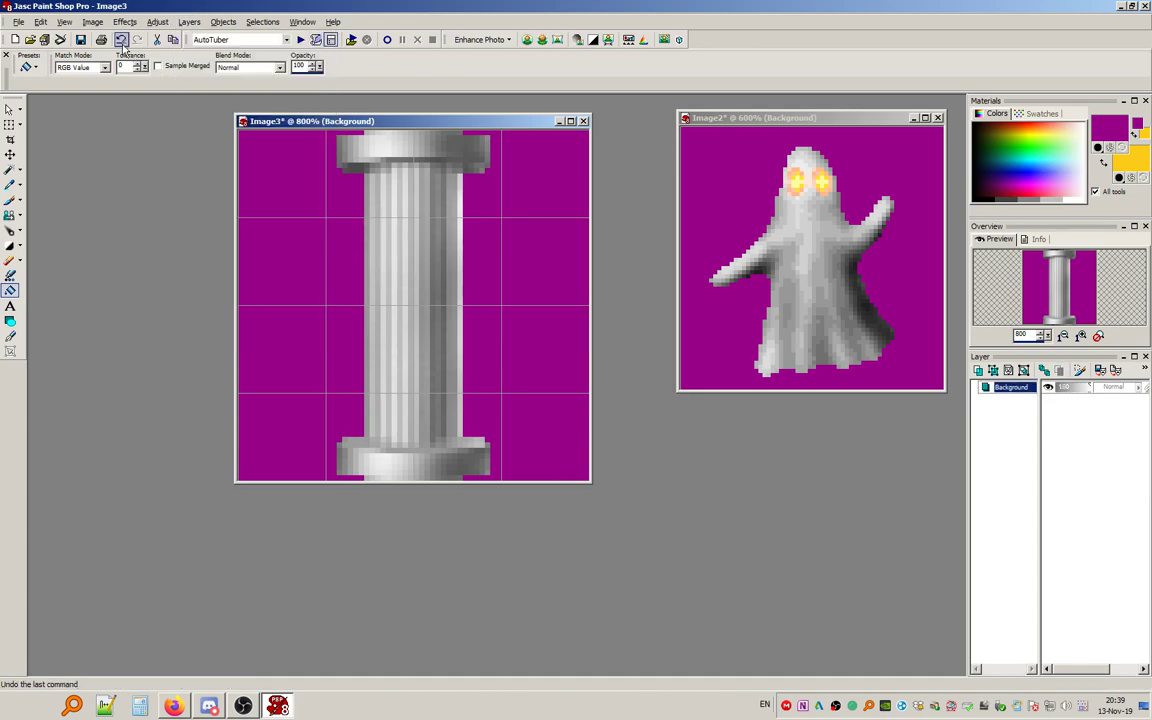
Load the Wolf3D palette onto the pillar image with nearest color matching and check the converted shading.
click(92, 22)
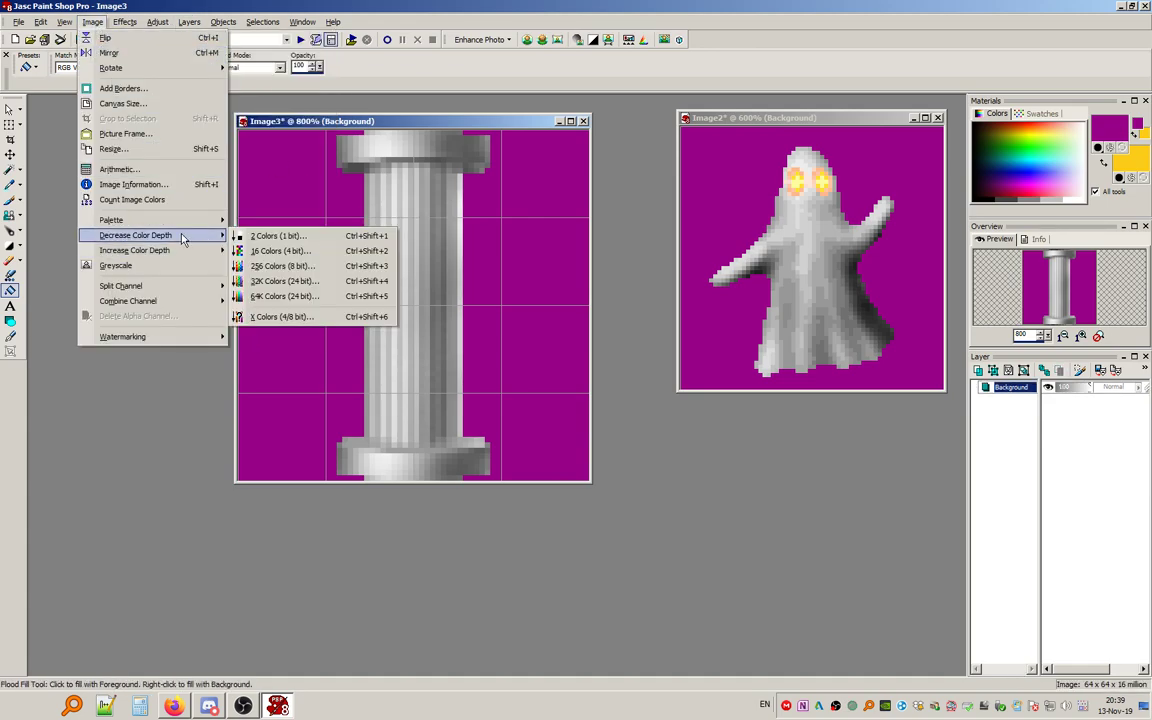
mouse_move(180, 220)
click(260, 218)
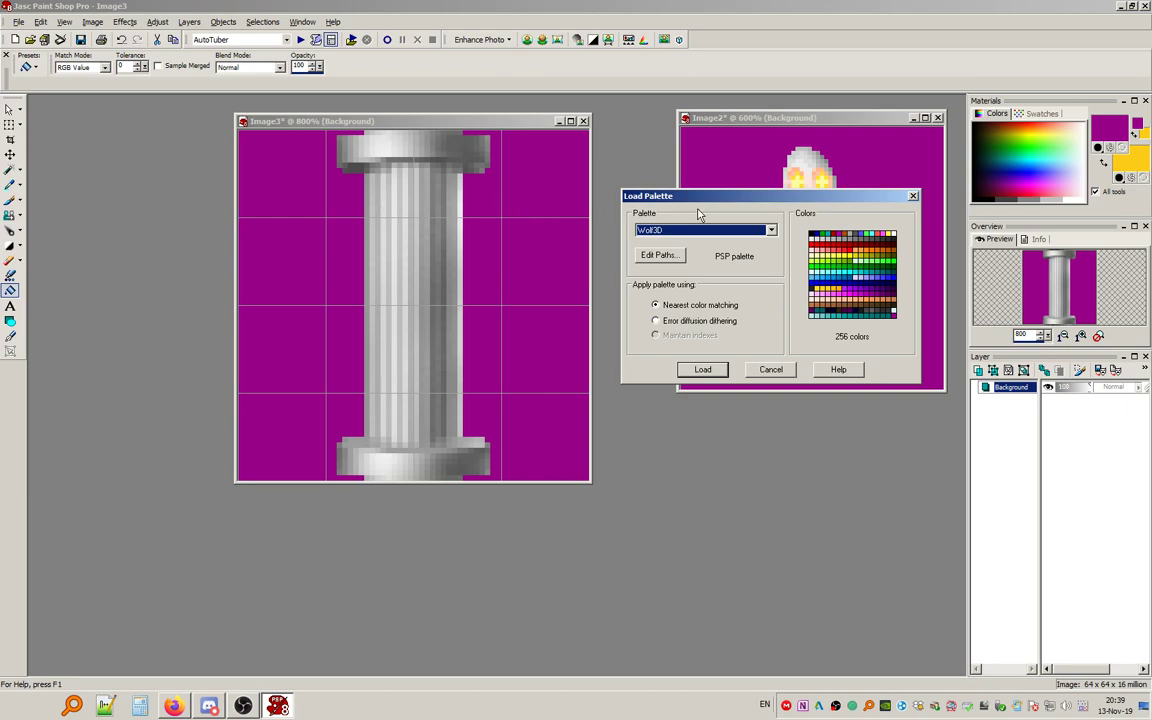
click(700, 369)
scroll(449, 293, up, 2)
scroll(449, 293, down, 1)
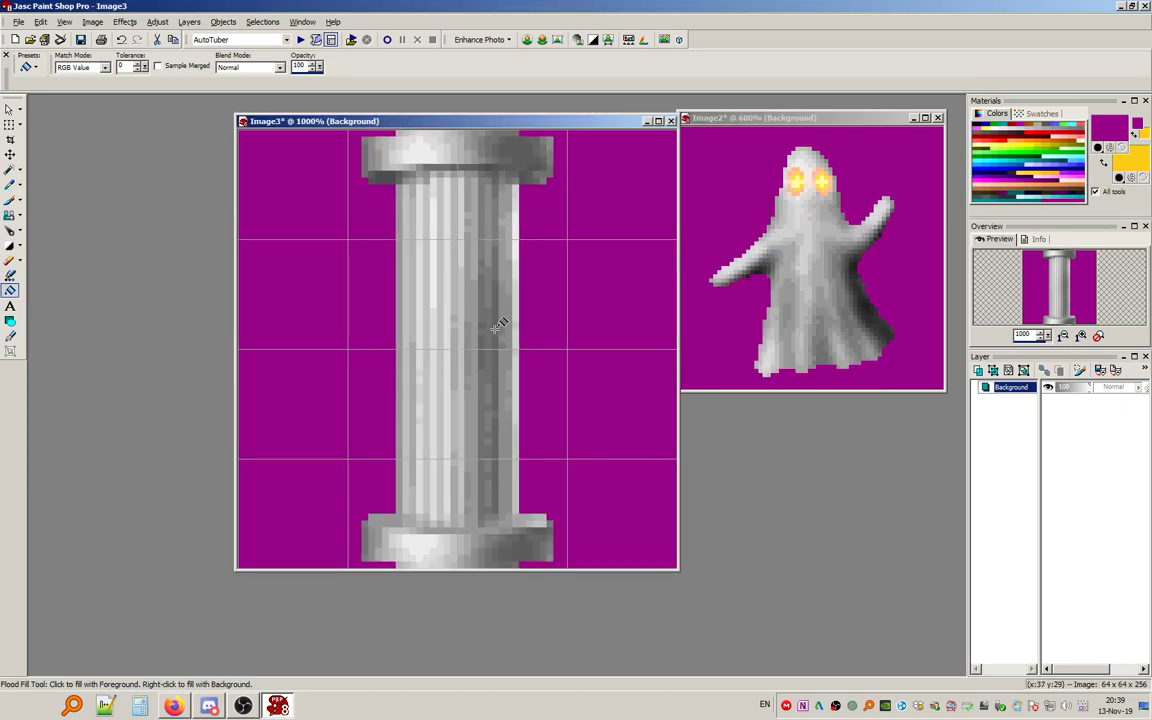
scroll(403, 248, down, 3)
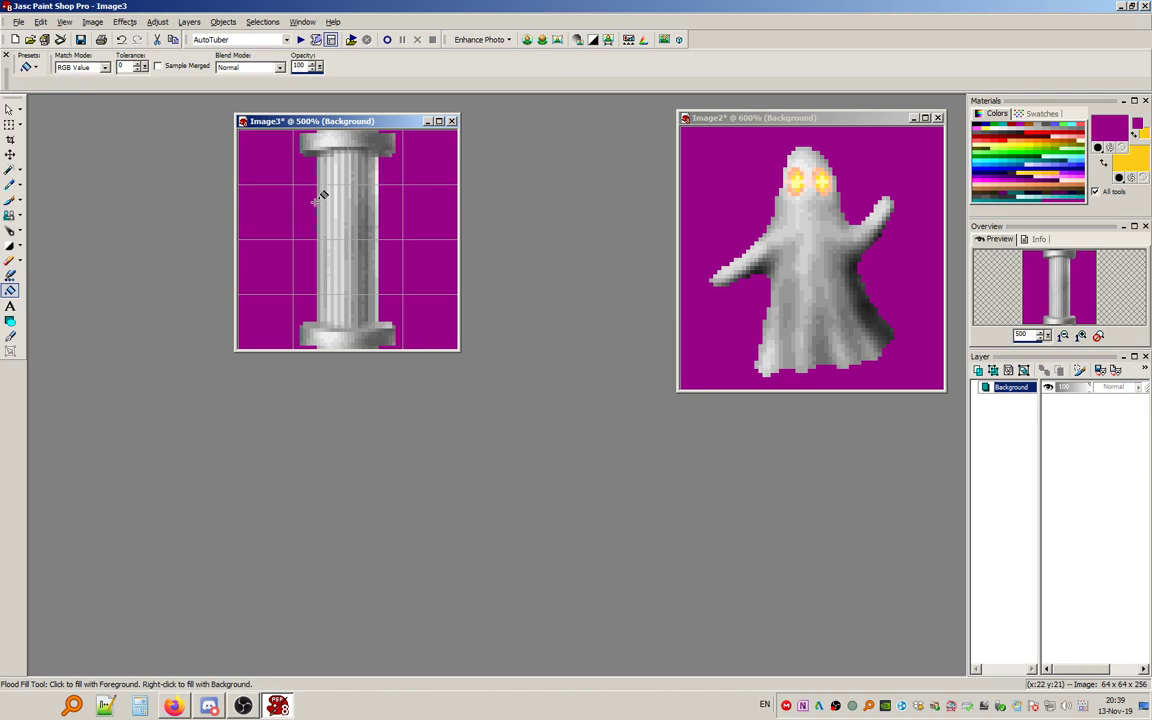
Place the pillar image at 600% zoom beside the ghost image and hide the grid.
click(9, 108)
scroll(431, 279, up, 1)
drag(335, 118, 500, 116)
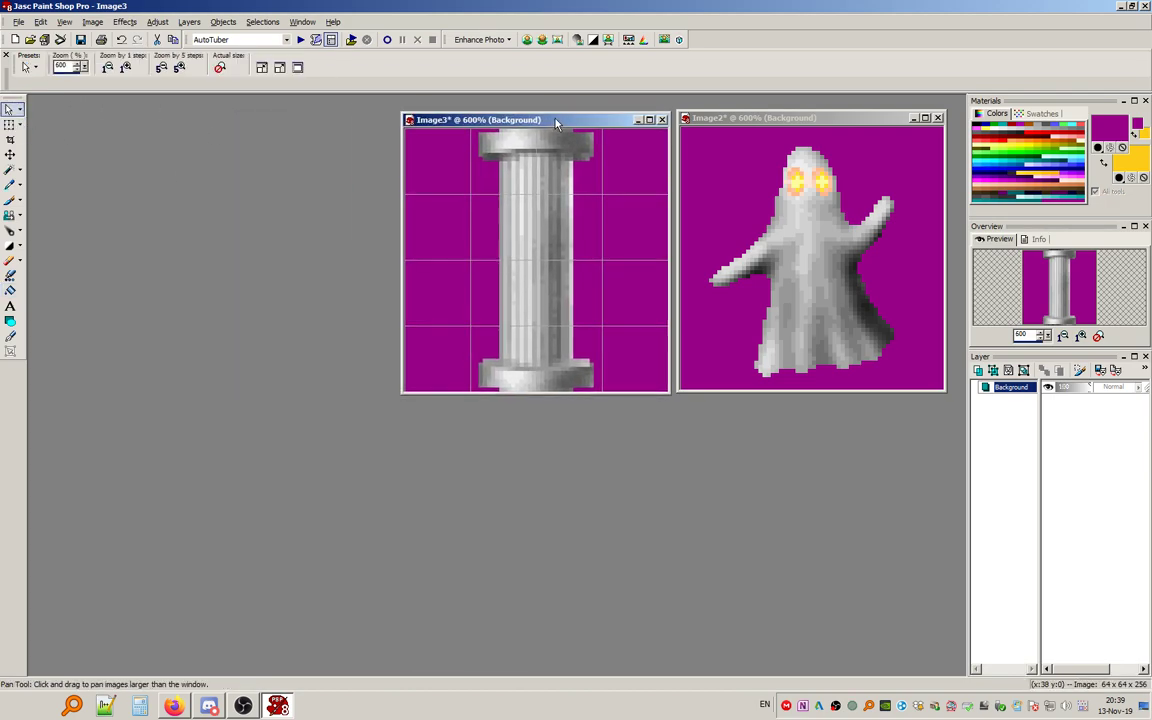
click(64, 21)
click(90, 116)
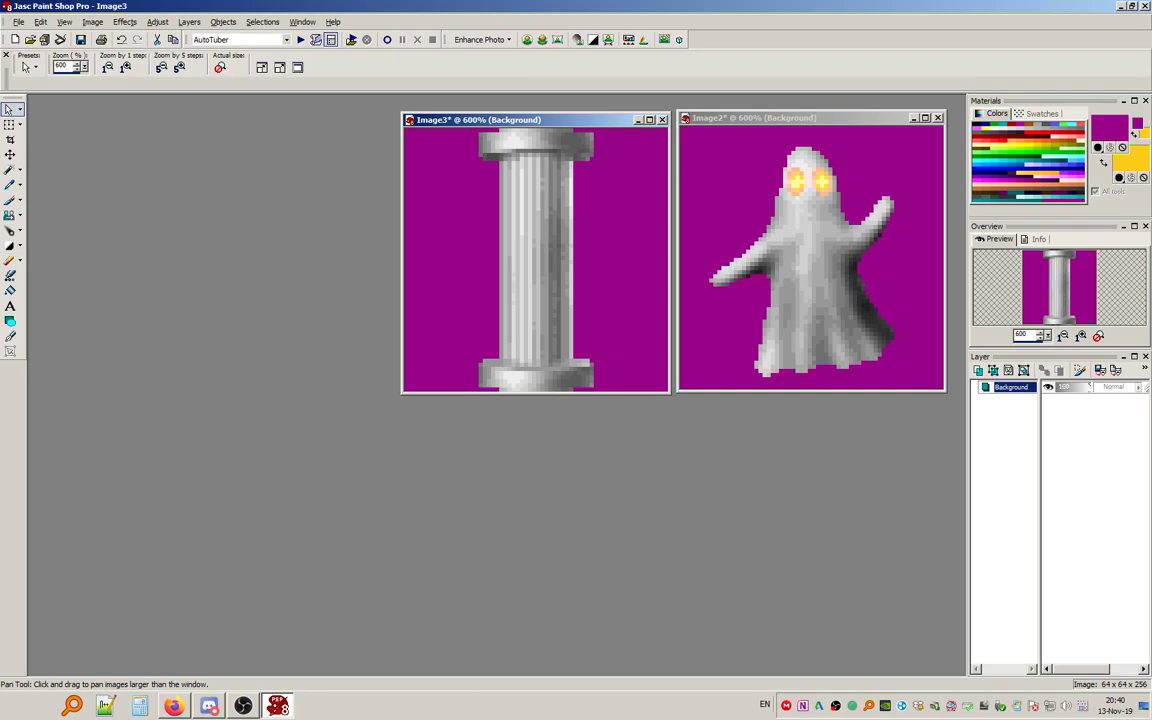
Copy a vertical strip 1 pixel wide and 49 pixels tall from the pillar's shaft and paste it along the shaft's right edge.
scroll(546, 226, up, 4)
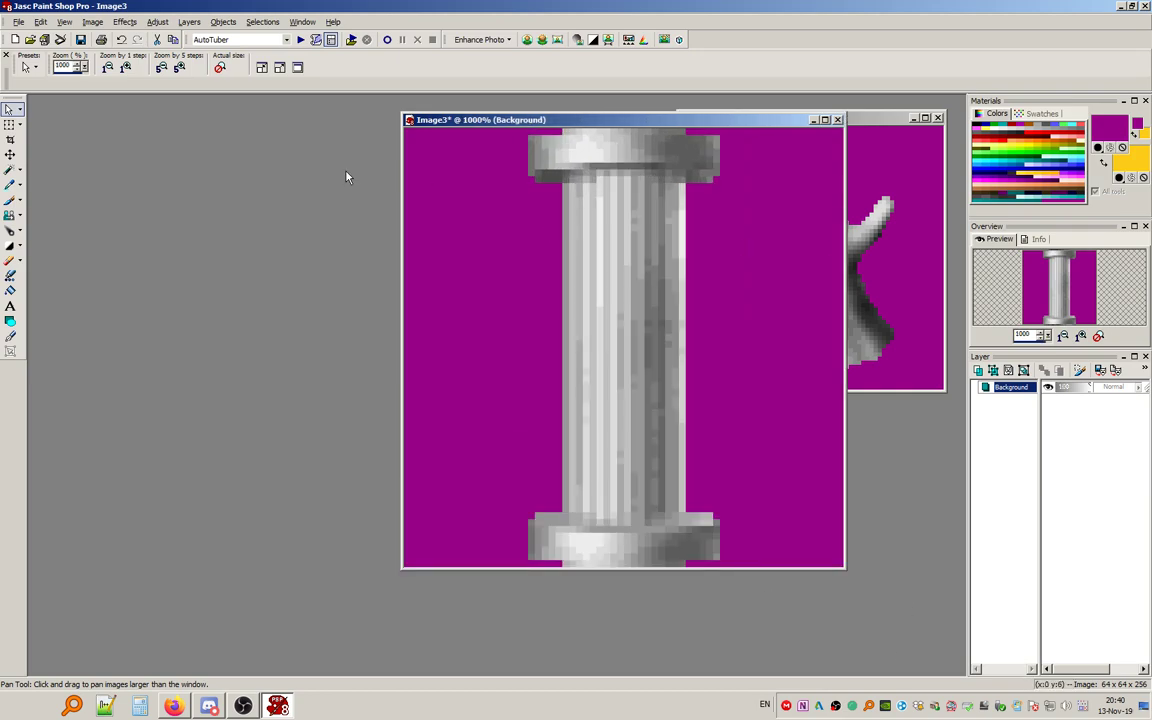
click(20, 173)
click(60, 171)
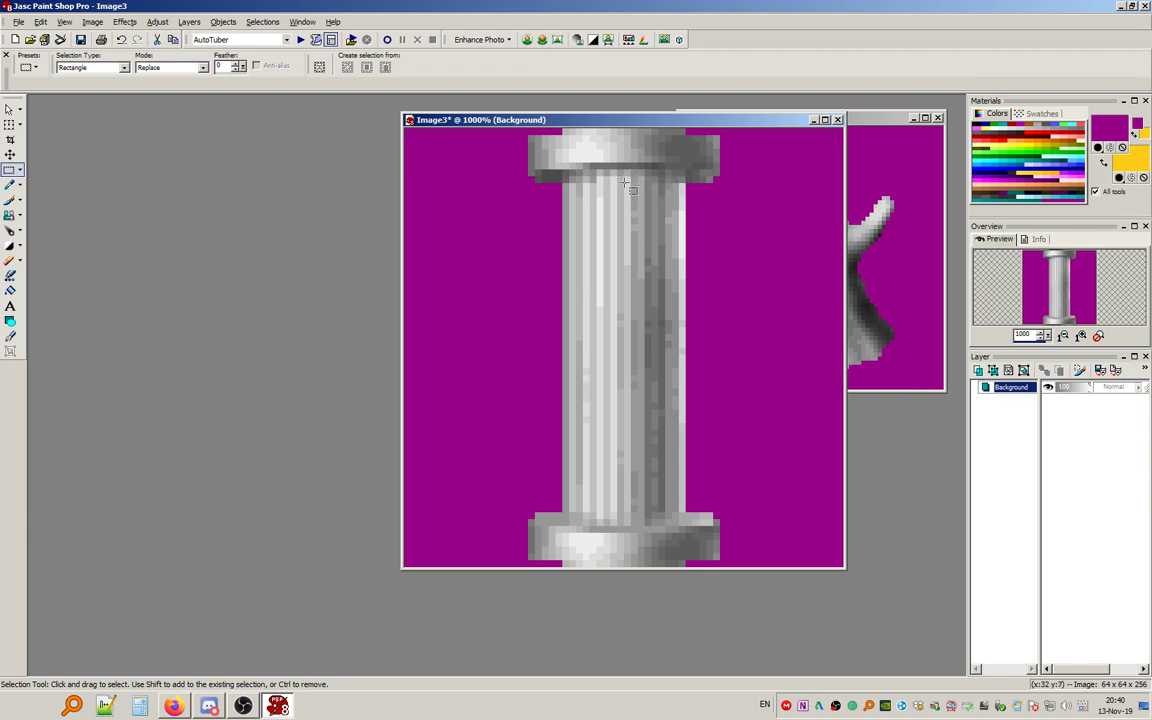
drag(603, 183, 607, 515)
key(ctrl+c)
key(ctrl+e)
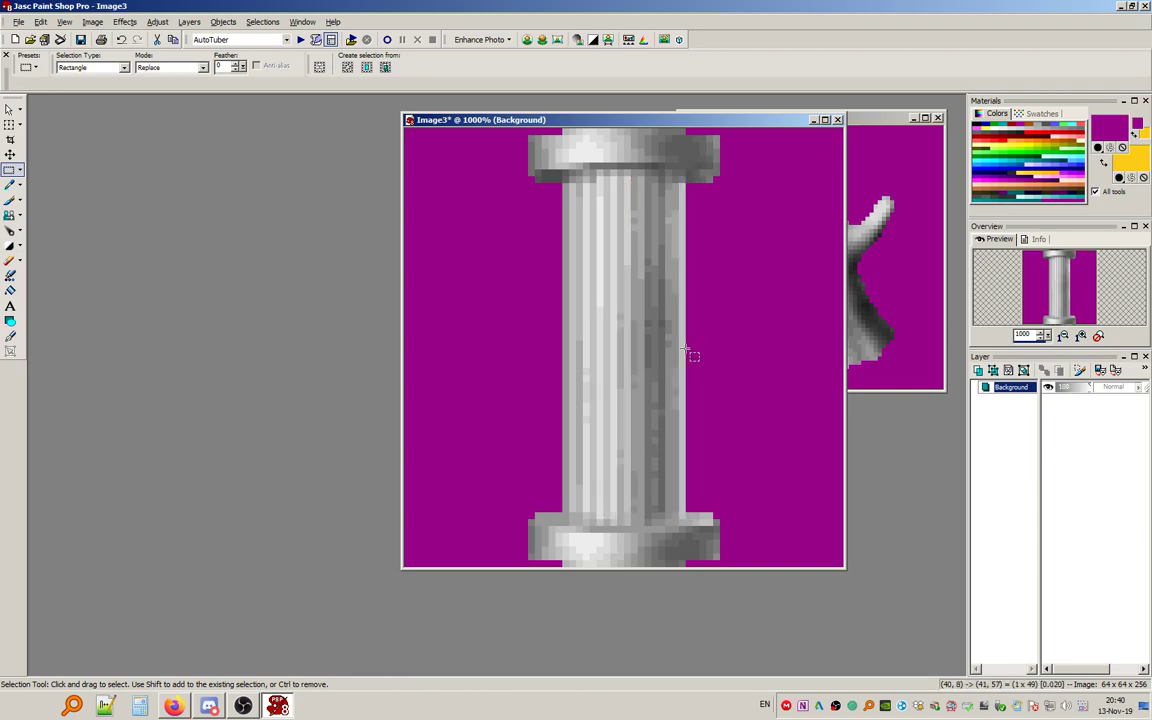
click(682, 349)
click(267, 22)
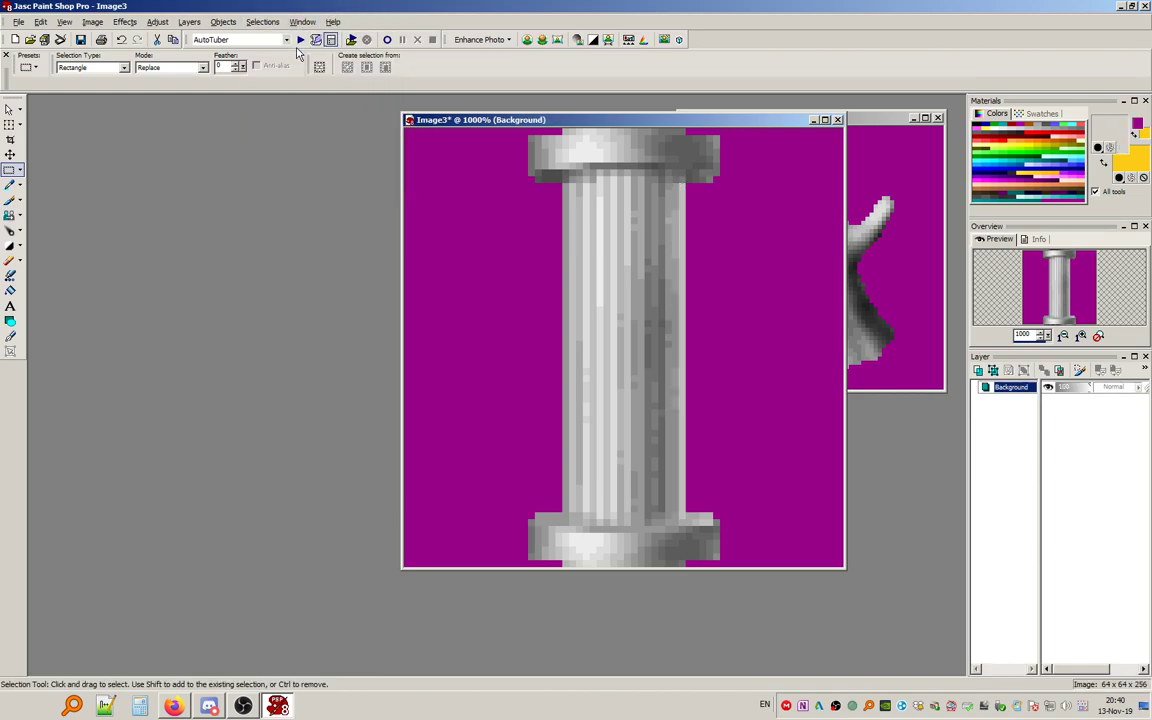
Deselect the shaft strip and widen the capital's top row with a copied strip 24 pixels wide and 1 pixel tall.
click(297, 52)
scroll(578, 275, down, 4)
scroll(579, 276, down, 1)
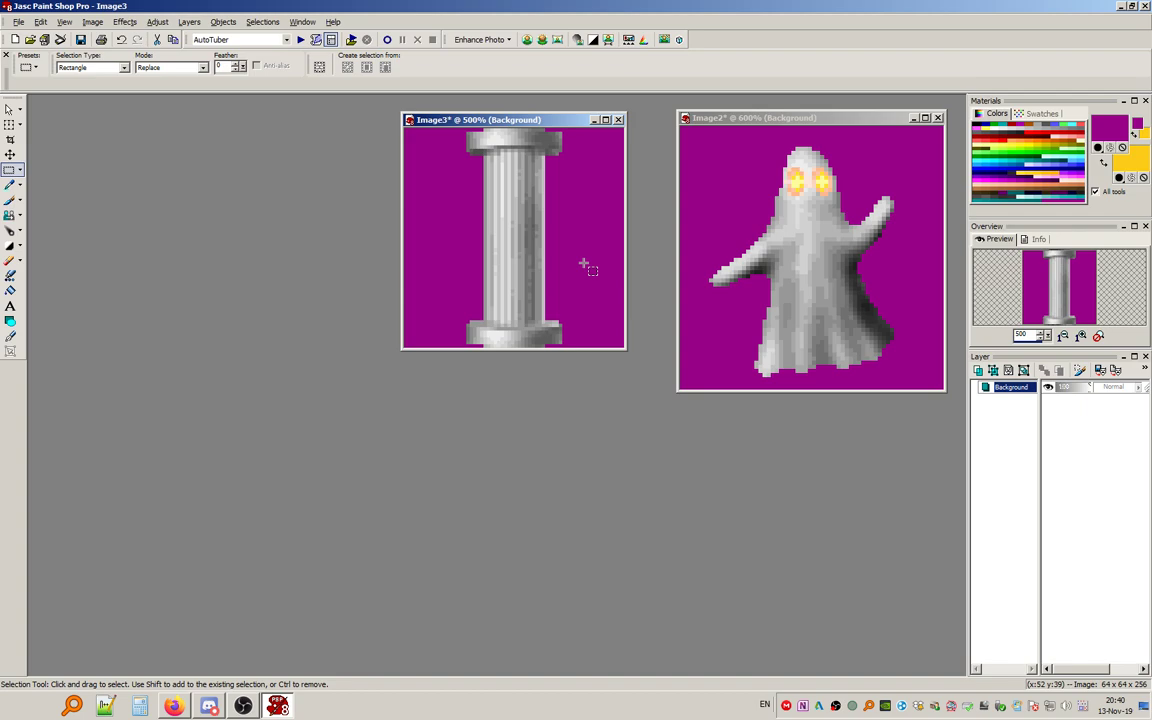
scroll(583, 264, up, 6)
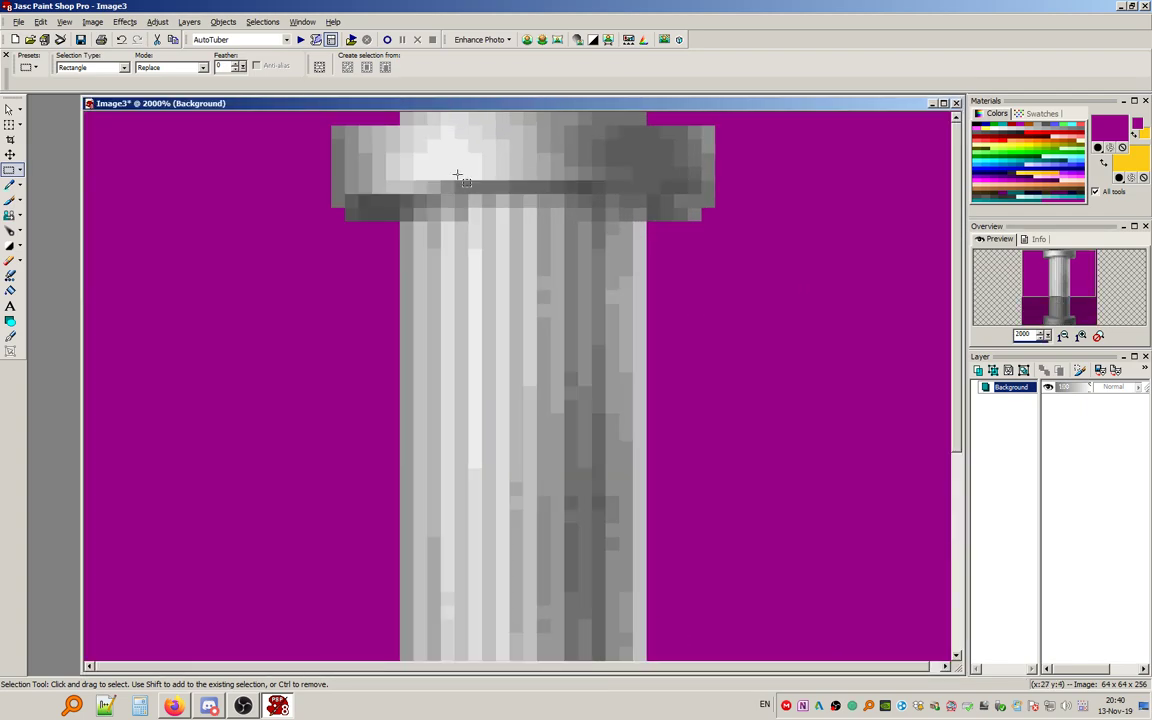
drag(363, 129, 405, 143)
drag(651, 128, 681, 131)
key(ctrl+c)
key(ctrl+e)
click(532, 119)
Paste a strip 24 pixels wide and 1 pixel tall along the base's bottom edge and deselect it.
scroll(450, 283, down, 2)
scroll(426, 546, up, 3)
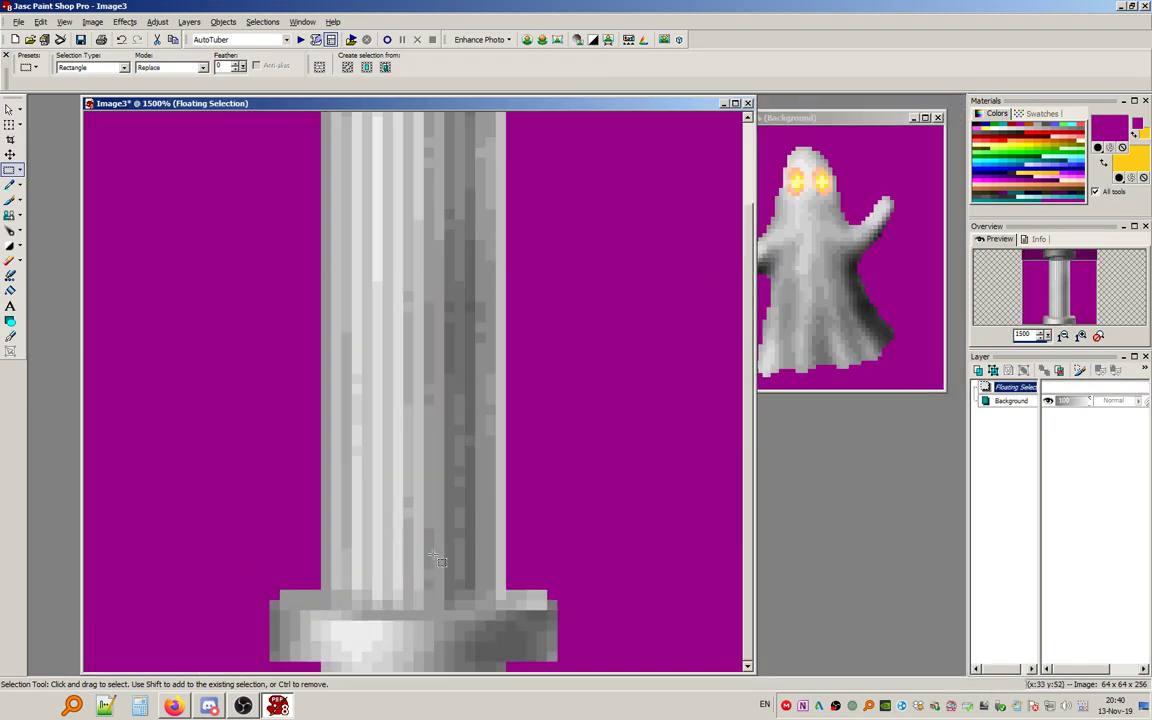
drag(522, 603, 492, 655)
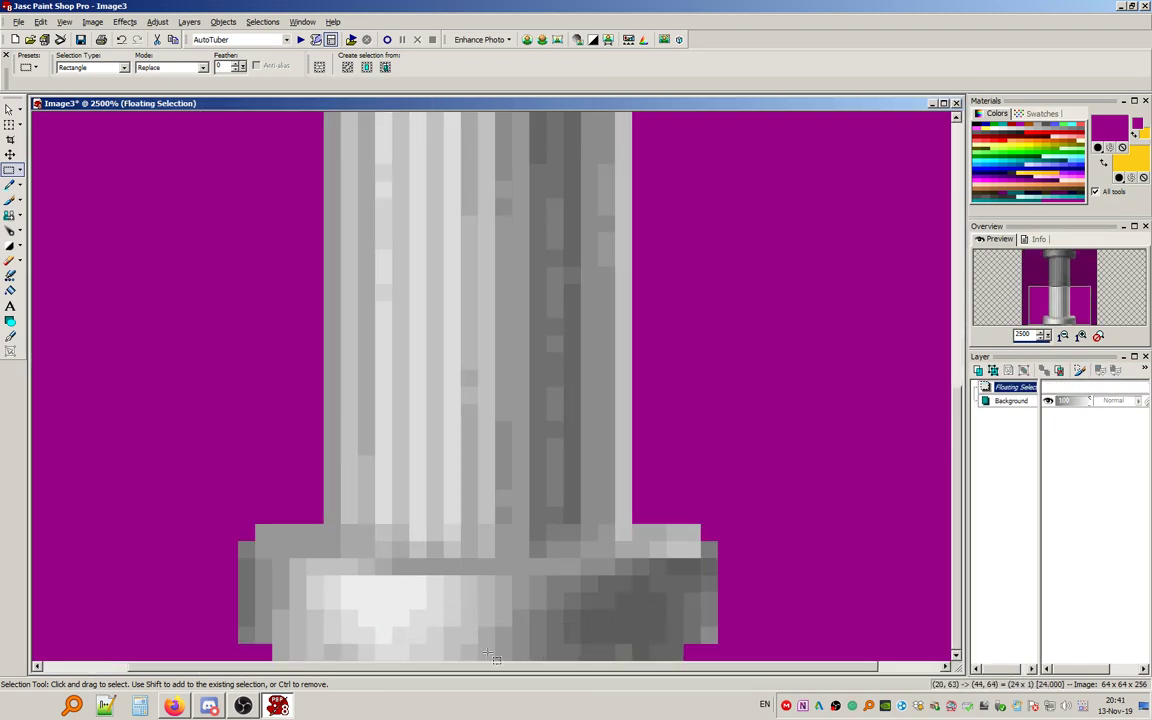
key(ctrl+d)
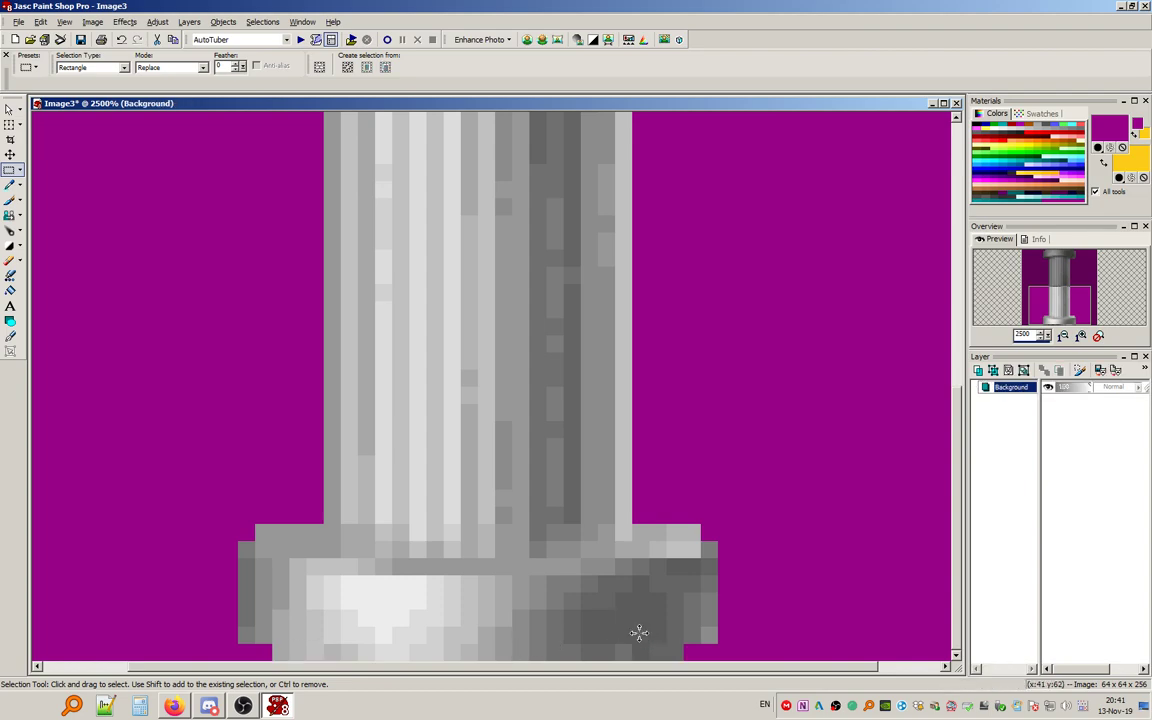
key(ctrl+z)
click(263, 22)
click(283, 53)
Set purple as the background color and clear the two outer upper corner pixels of the pillar's capital with it.
scroll(326, 388, down, 5)
scroll(238, 353, up, 1)
scroll(240, 355, up, 1)
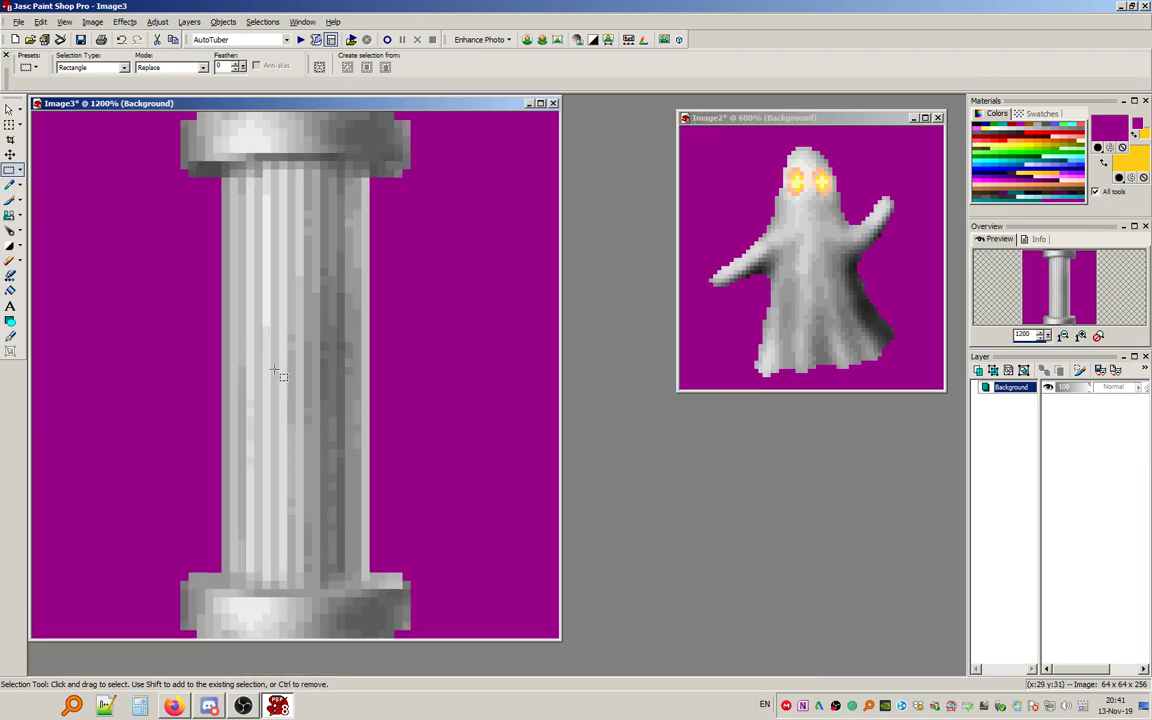
scroll(265, 155, up, 1)
scroll(265, 155, up, 1)
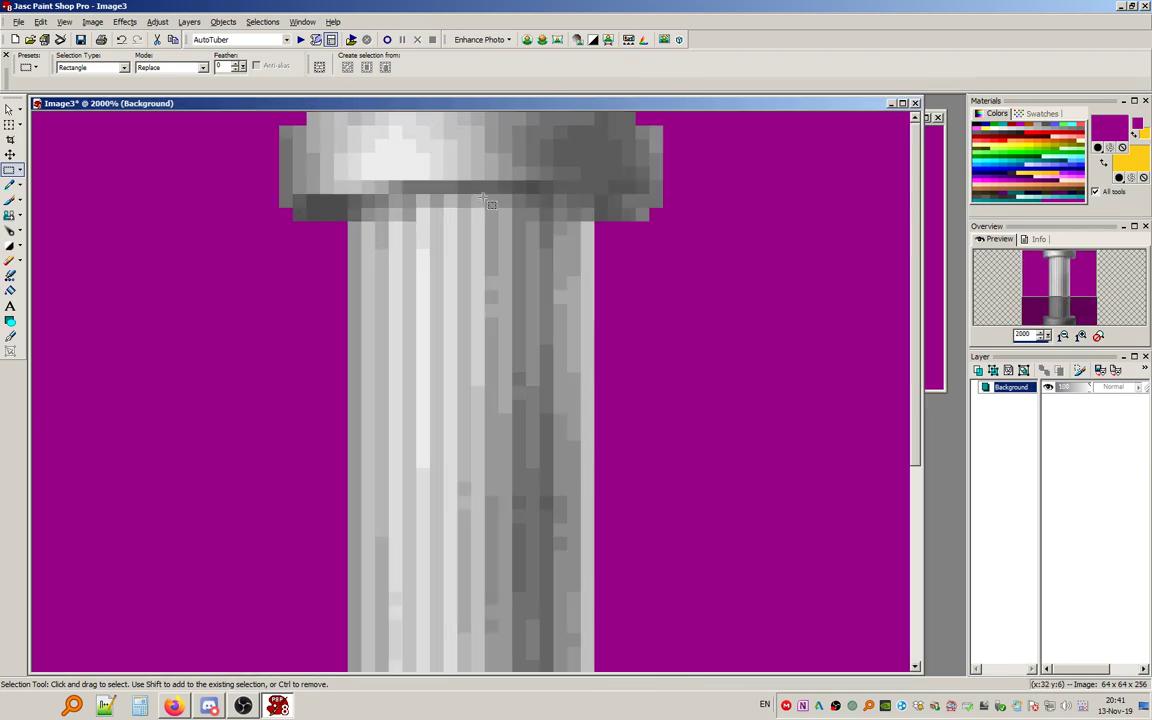
scroll(450, 195, up, 1)
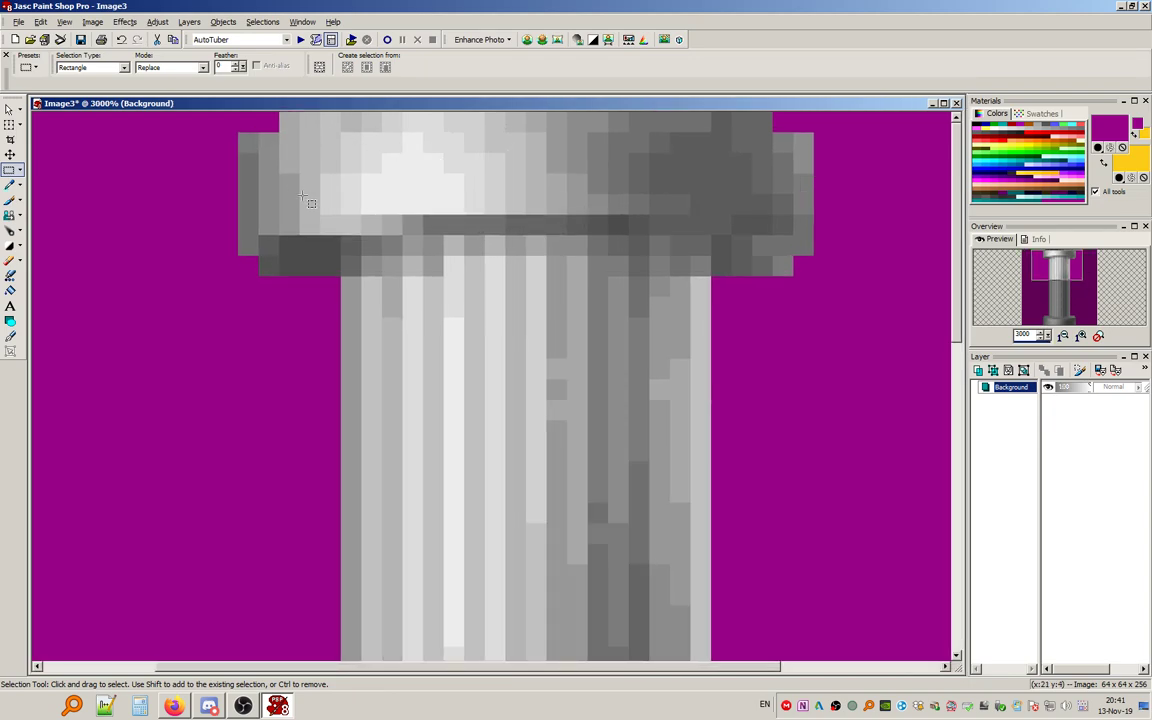
scroll(468, 175, down, 1)
scroll(313, 172, down, 2)
scroll(348, 142, up, 2)
drag(667, 126, 656, 132)
key(Delete)
click(20, 185)
right_click(81, 170)
key(Delete)
click(10, 170)
drag(286, 133, 286, 133)
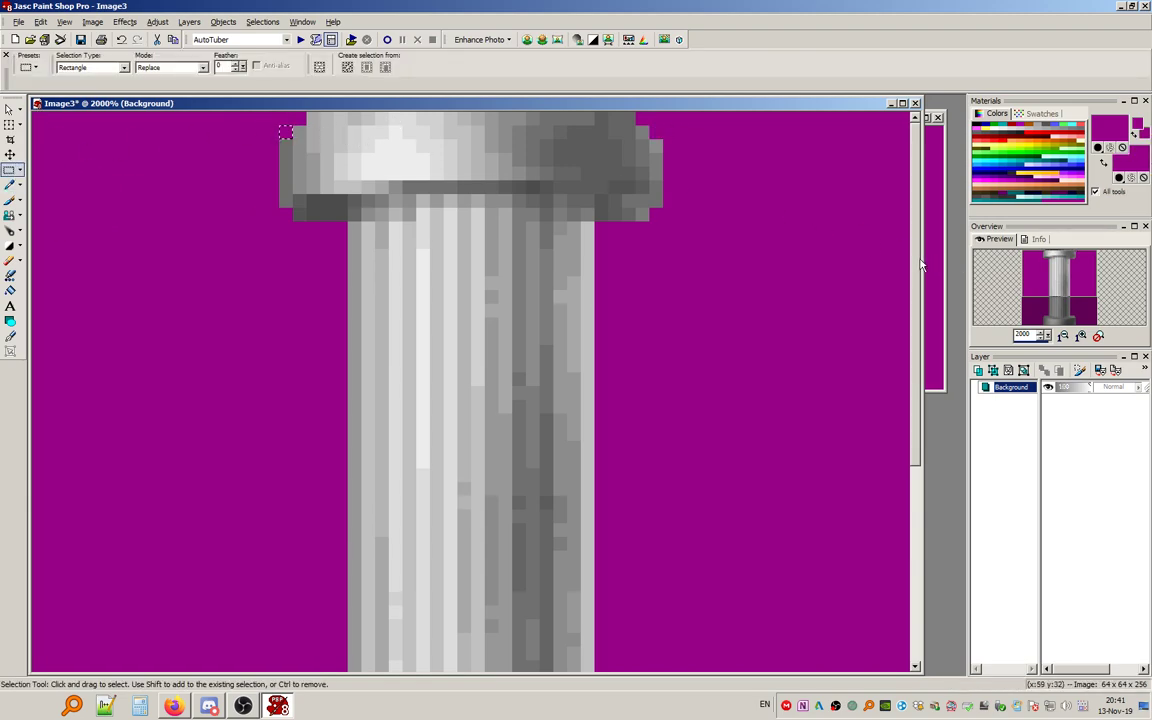
Clear the two outer lower corner pixels of the pillar's base to purple and remove the selection.
scroll(668, 550, down, 10)
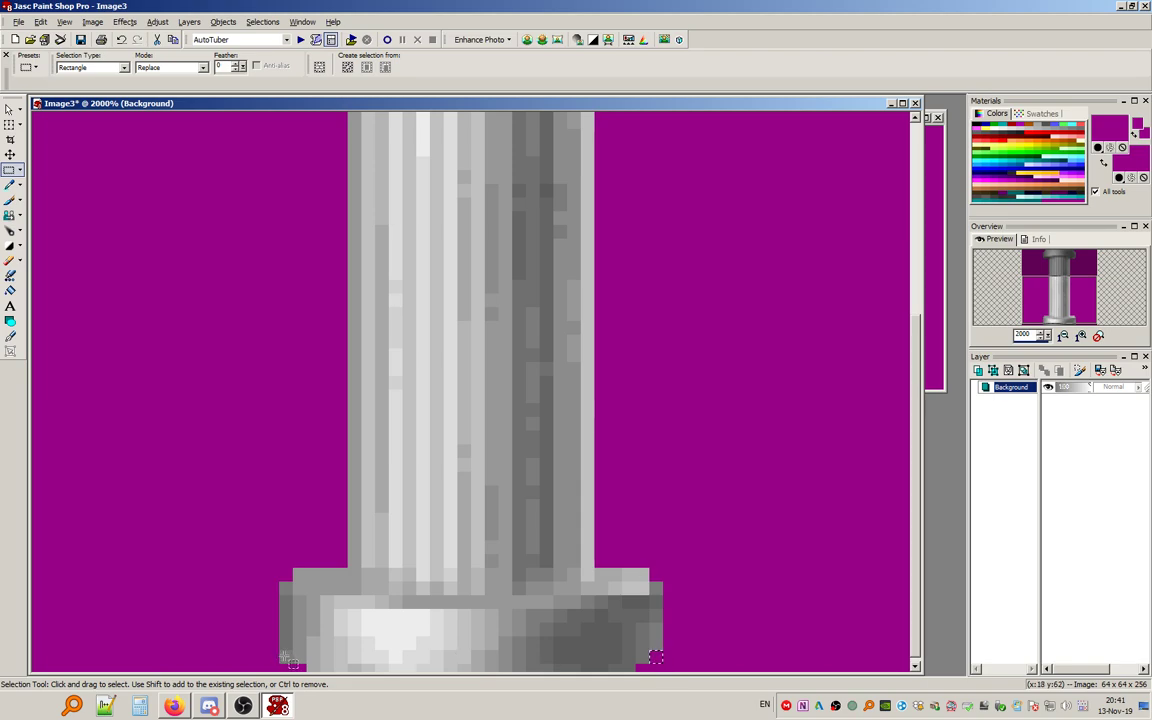
click(262, 22)
click(288, 54)
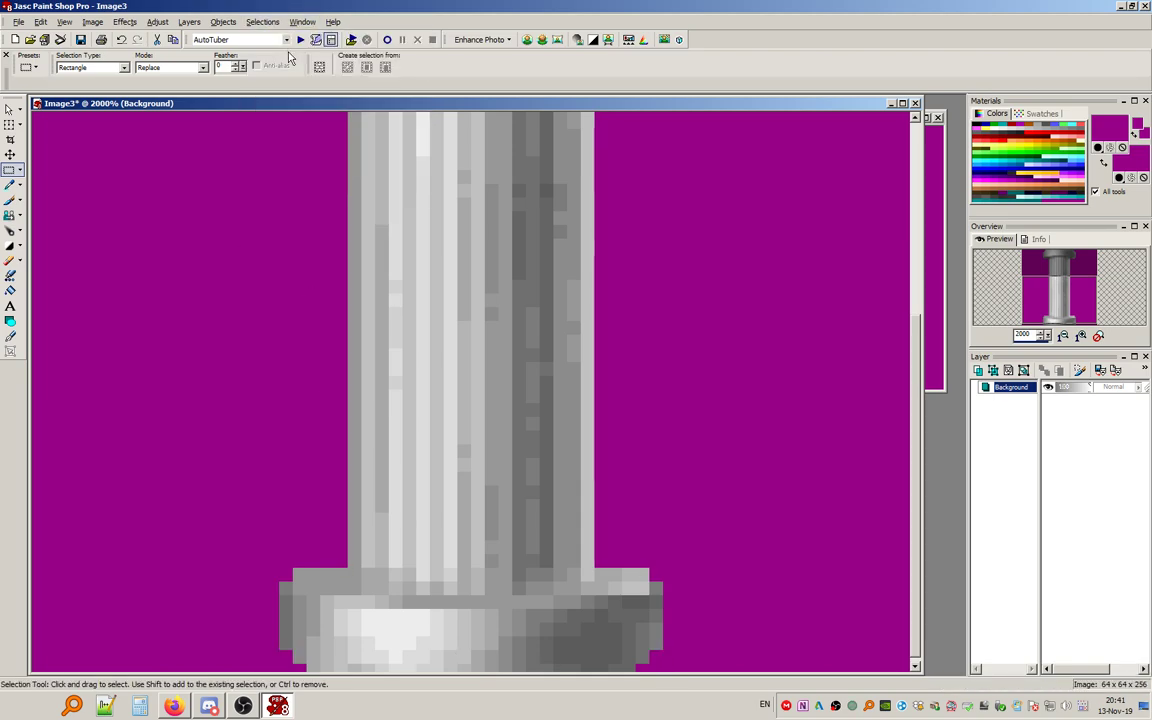
Place the pillar image at 600% zoom directly beside the ghost image.
scroll(354, 388, down, 5)
drag(209, 108, 512, 122)
scroll(450, 140, down, 3)
scroll(479, 112, up, 1)
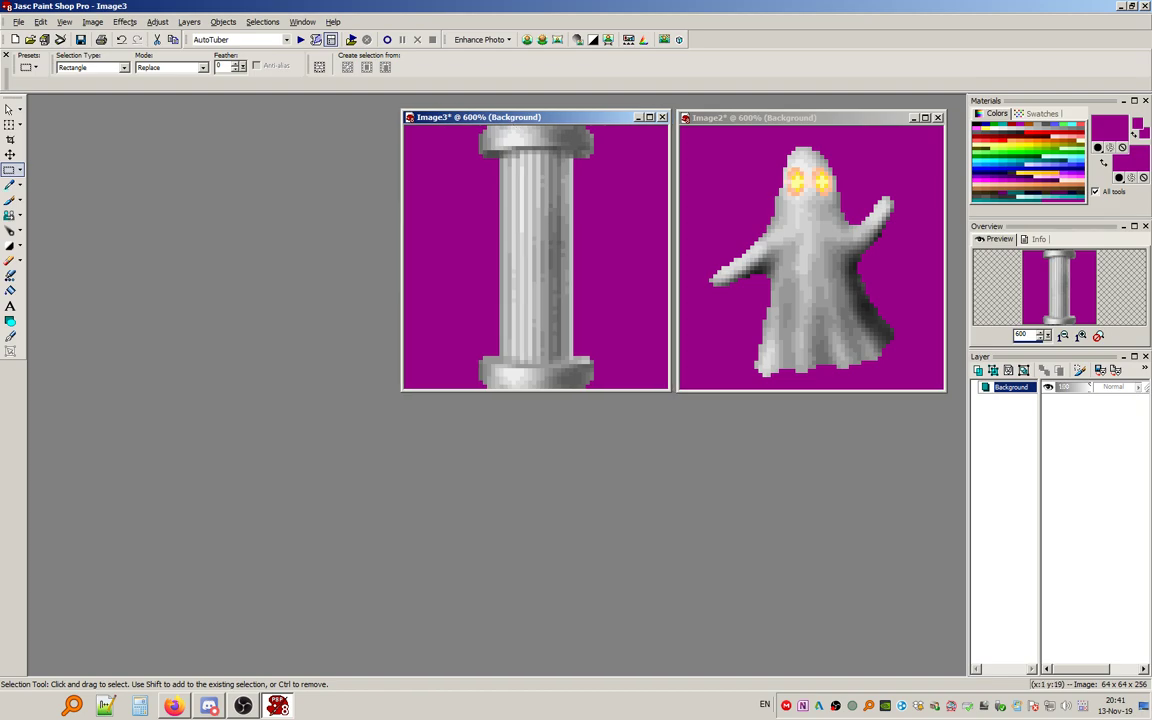
Bring in the minigun reference picture as a new image and place it below the pillar and ghost images.
key(alt+Tab)
key(ctrl+v)
drag(352, 175, 658, 422)
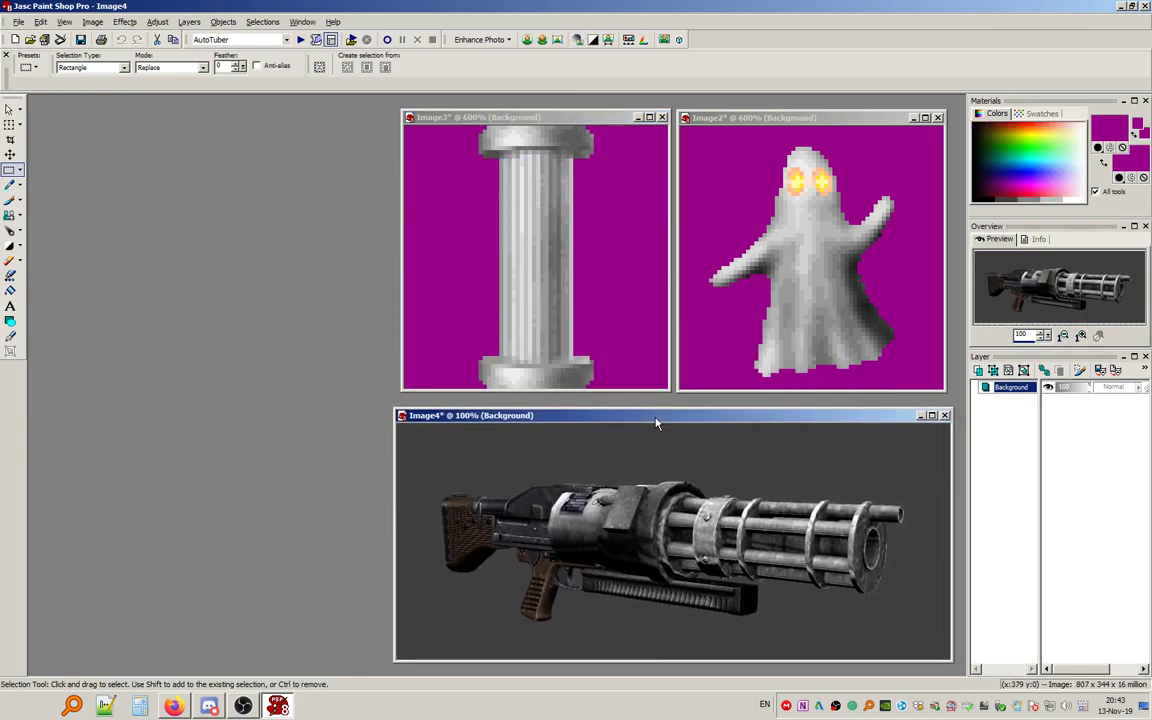
Create a new 64 x 64 image with 16 million colors and a black background, and enlarge its view.
click(15, 40)
click(265, 468)
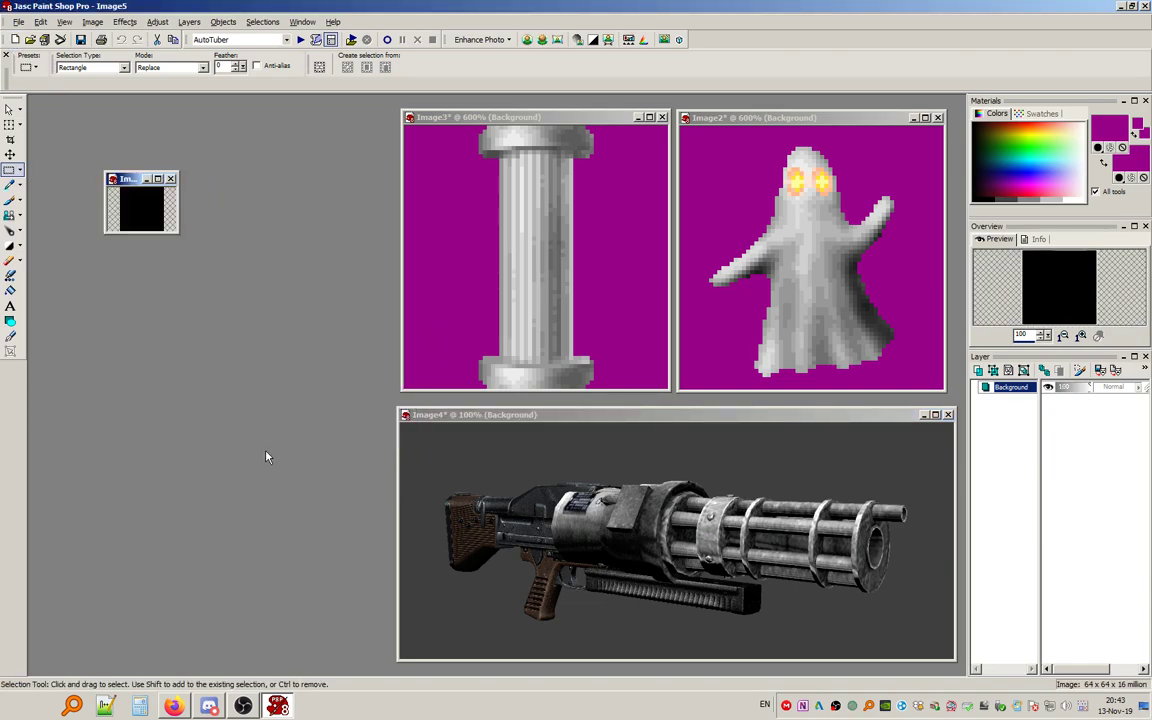
drag(295, 181, 250, 126)
scroll(250, 130, up, 2)
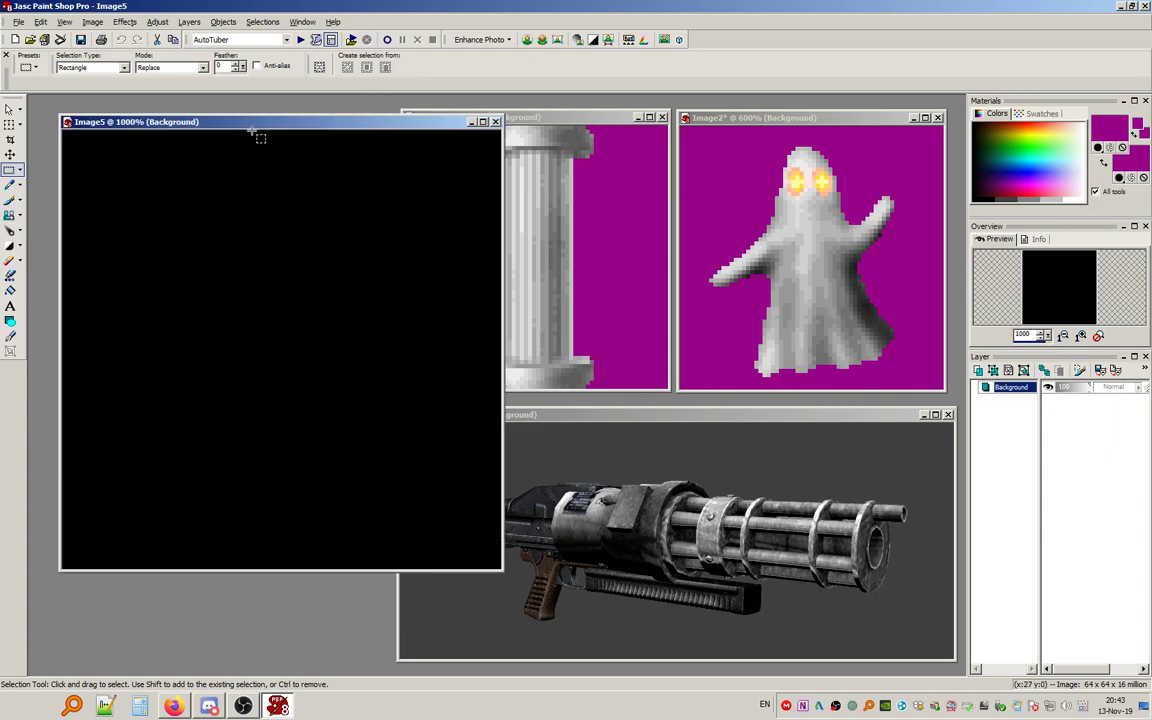
Reduce the minigun reference to 60% zoom, place it below the ghost image and set the black canvas beside it.
click(751, 428)
scroll(751, 428, down, 3)
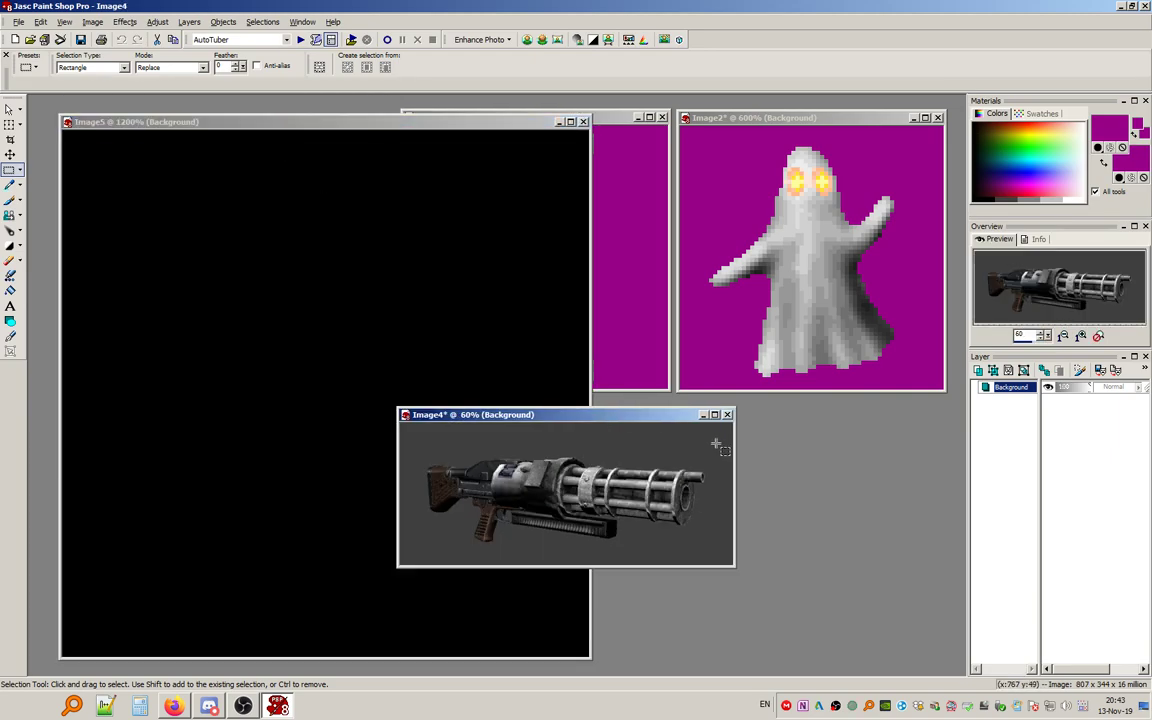
drag(571, 420, 783, 507)
drag(327, 118, 339, 111)
Add a raster layer to the black image and prepare the paint brush with light gray (192, 192, 192).
click(190, 22)
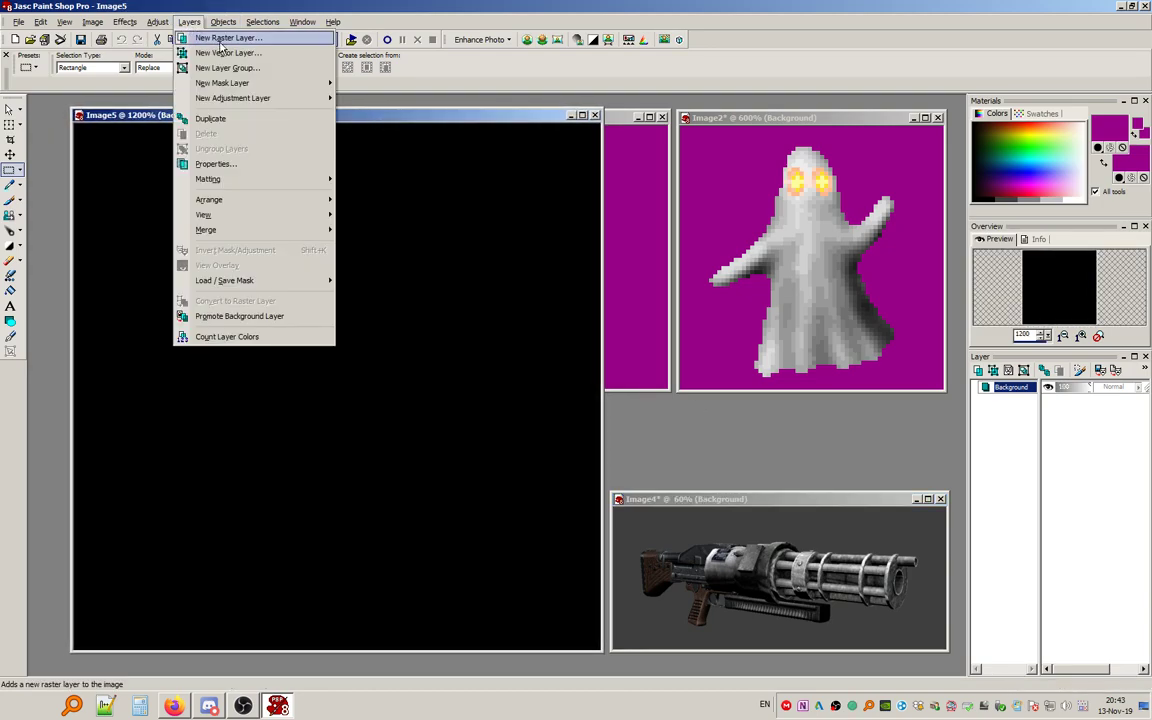
click(231, 36)
click(722, 388)
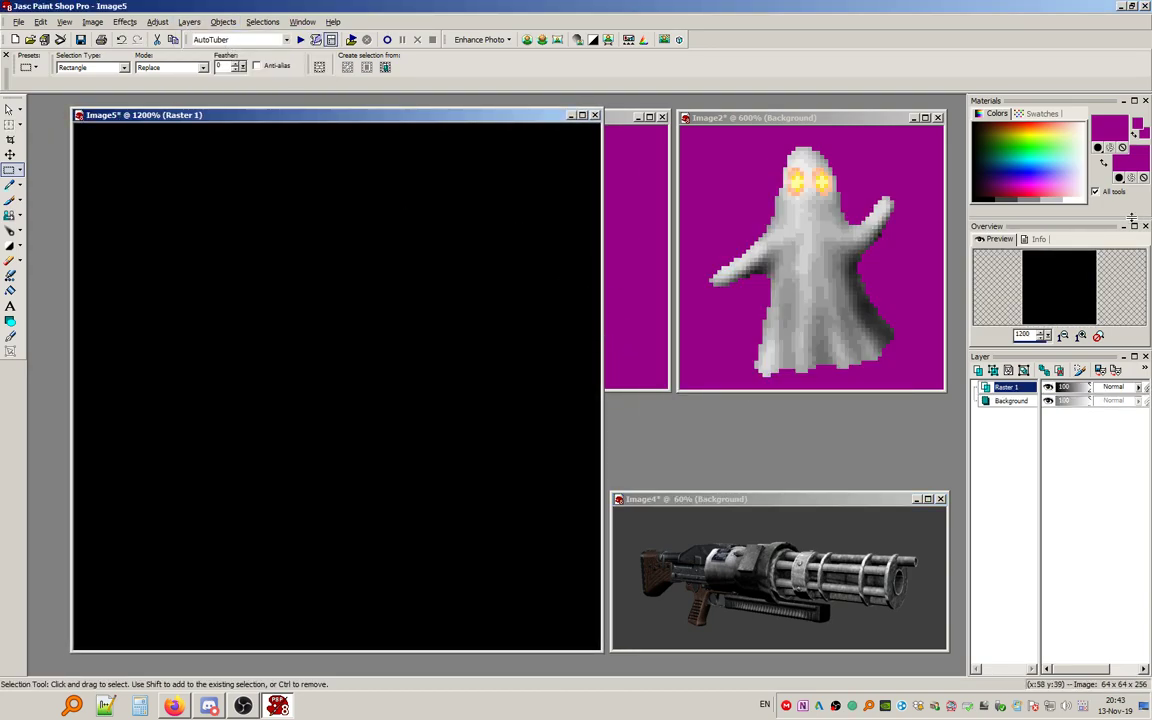
click(1054, 200)
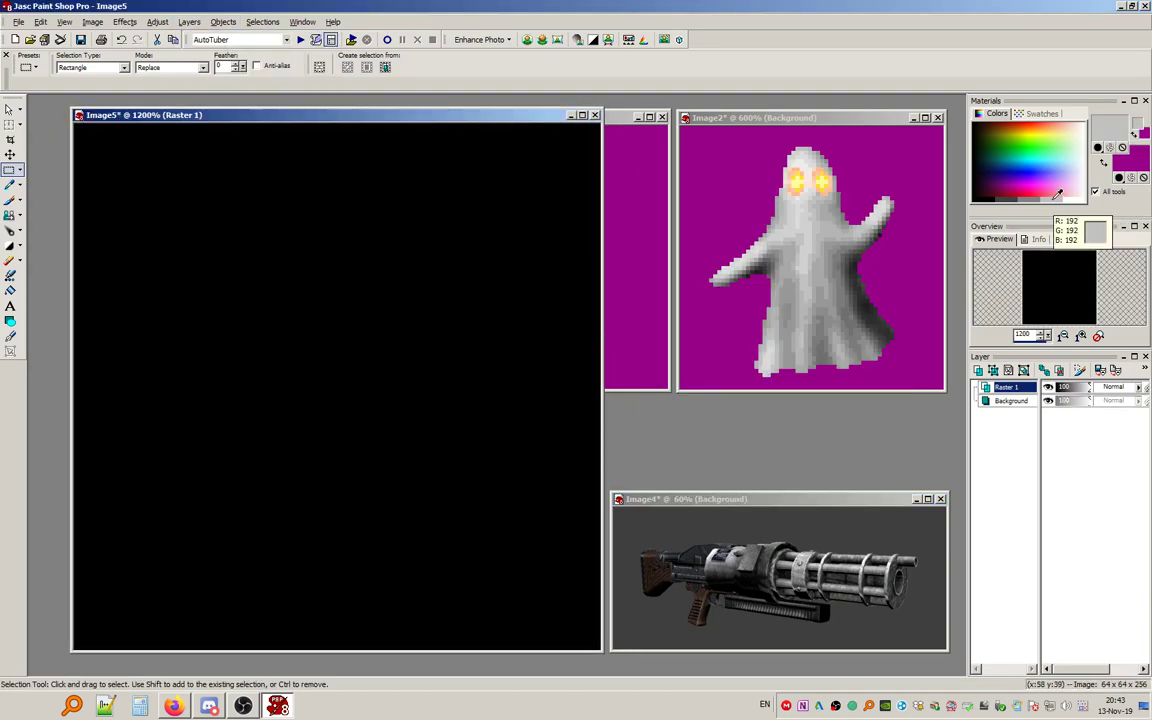
click(12, 203)
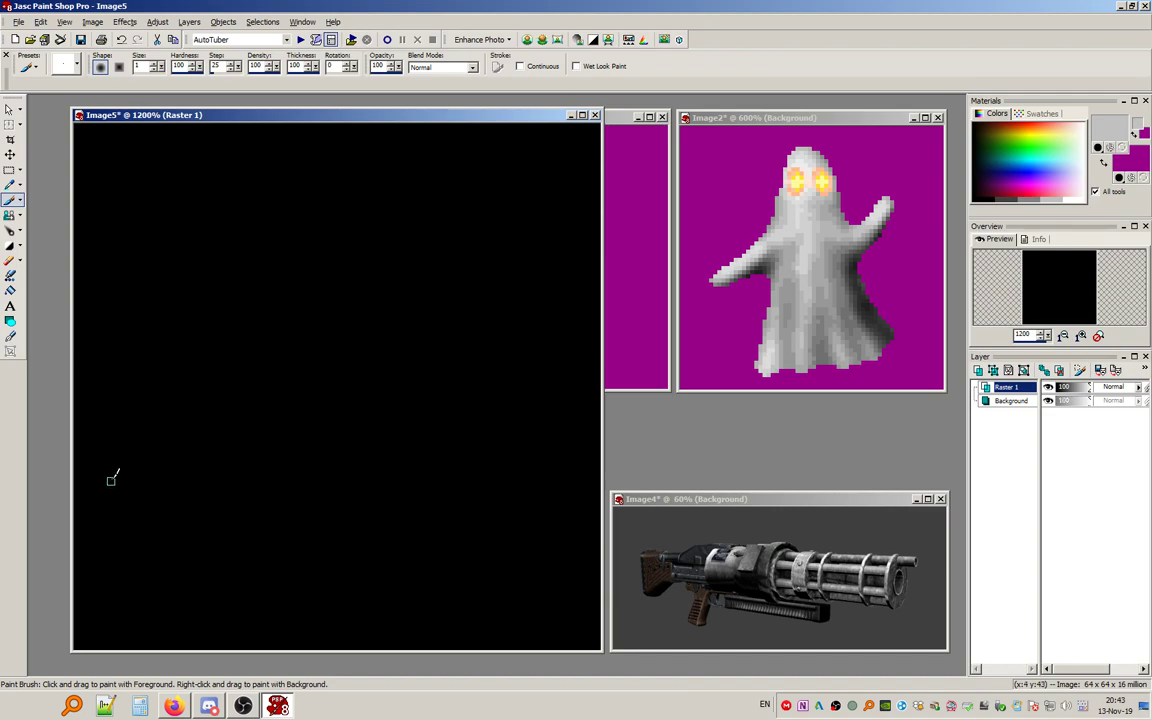
drag(97, 488, 238, 443)
click(40, 21)
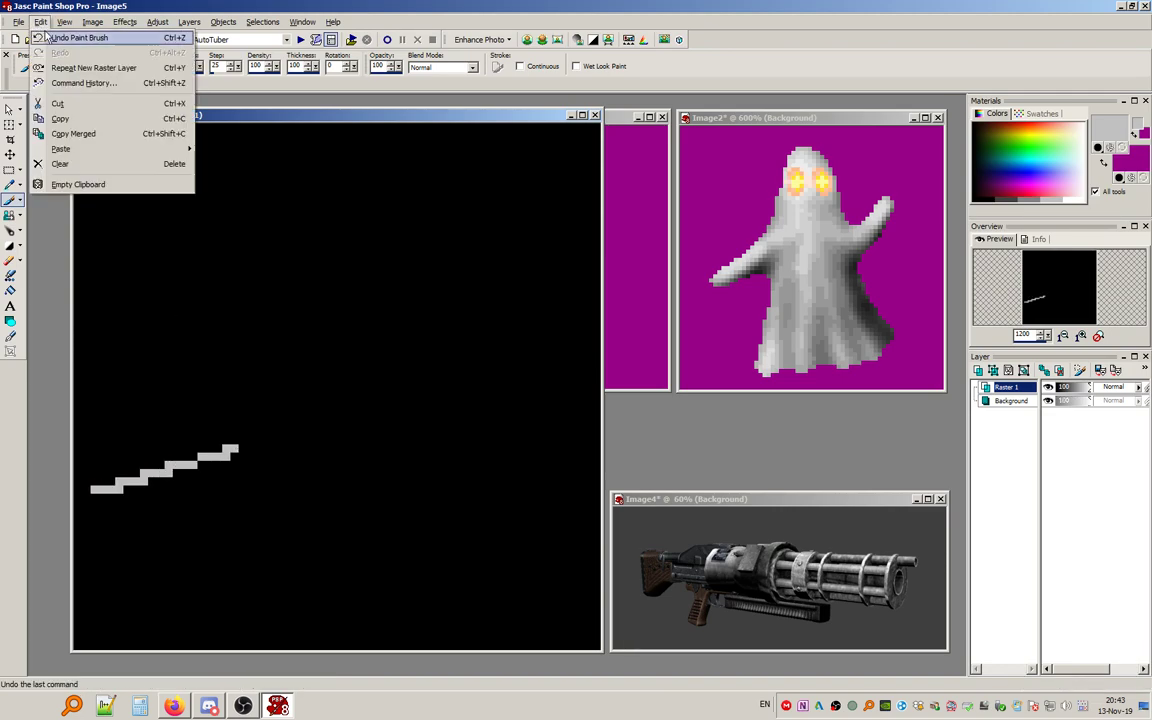
click(70, 33)
Sketch the gray outlines of the gun's stock, receiver and adjoining drum section across the lower part of the canvas.
mouse_move(96, 478)
mouse_down()
mouse_move(266, 472)
mouse_move(111, 476)
mouse_move(98, 491)
mouse_move(103, 571)
mouse_move(258, 528)
mouse_up()
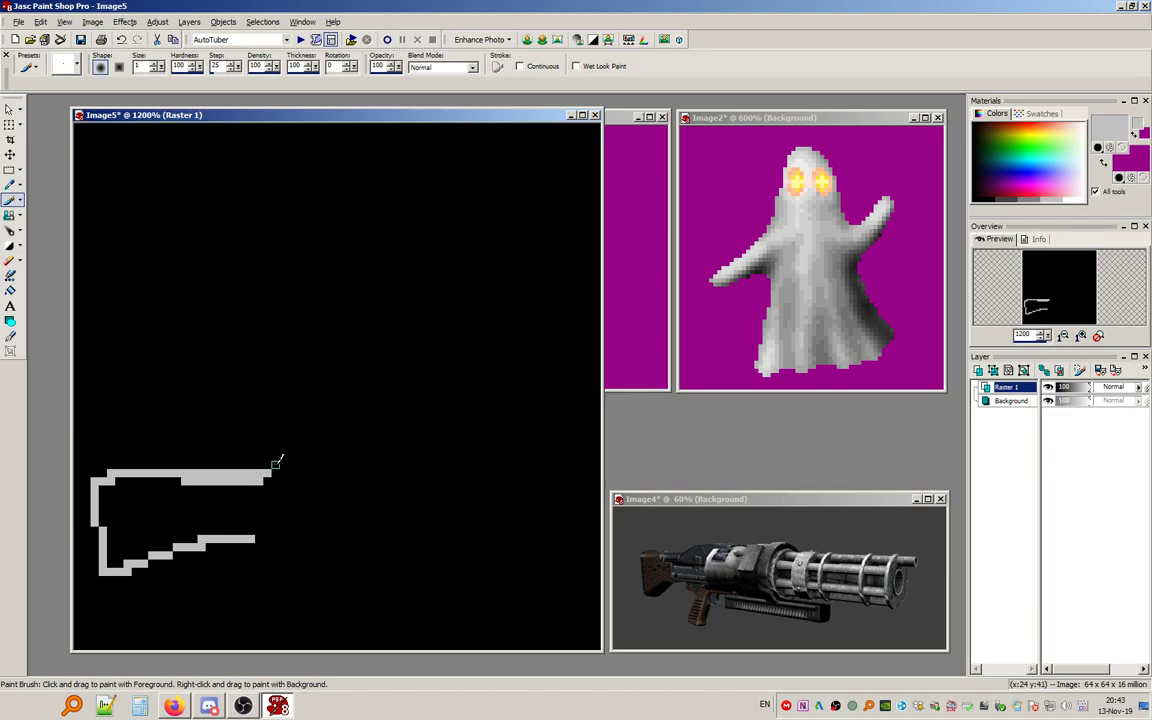
drag(262, 462, 265, 537)
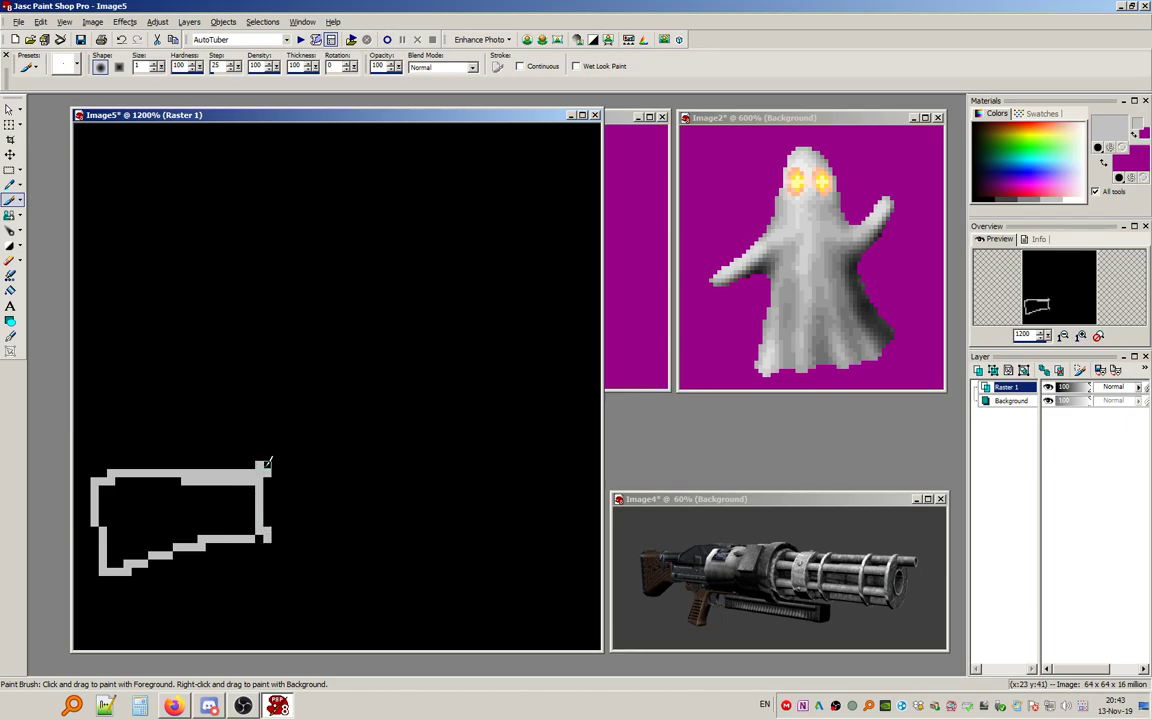
mouse_move(263, 466)
mouse_down()
mouse_move(357, 463)
mouse_move(350, 545)
mouse_move(265, 545)
mouse_up()
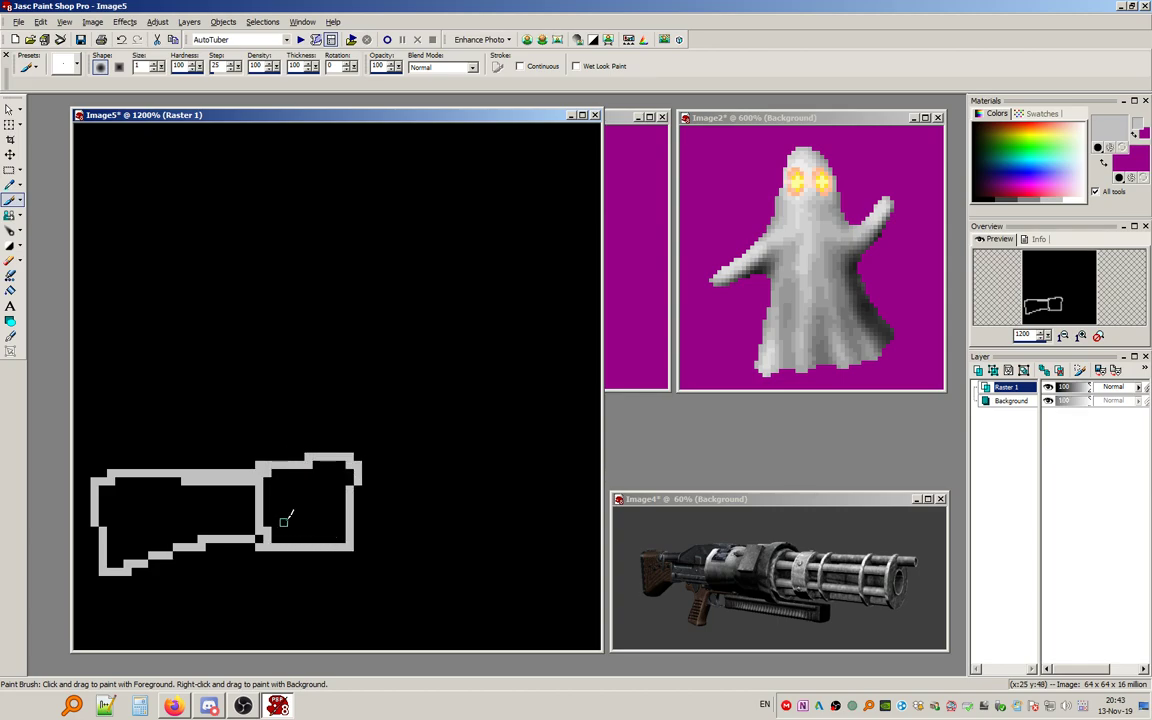
drag(358, 460, 357, 546)
mouse_move(357, 450)
mouse_down()
mouse_move(498, 448)
mouse_move(483, 448)
mouse_move(482, 555)
mouse_move(374, 554)
mouse_up()
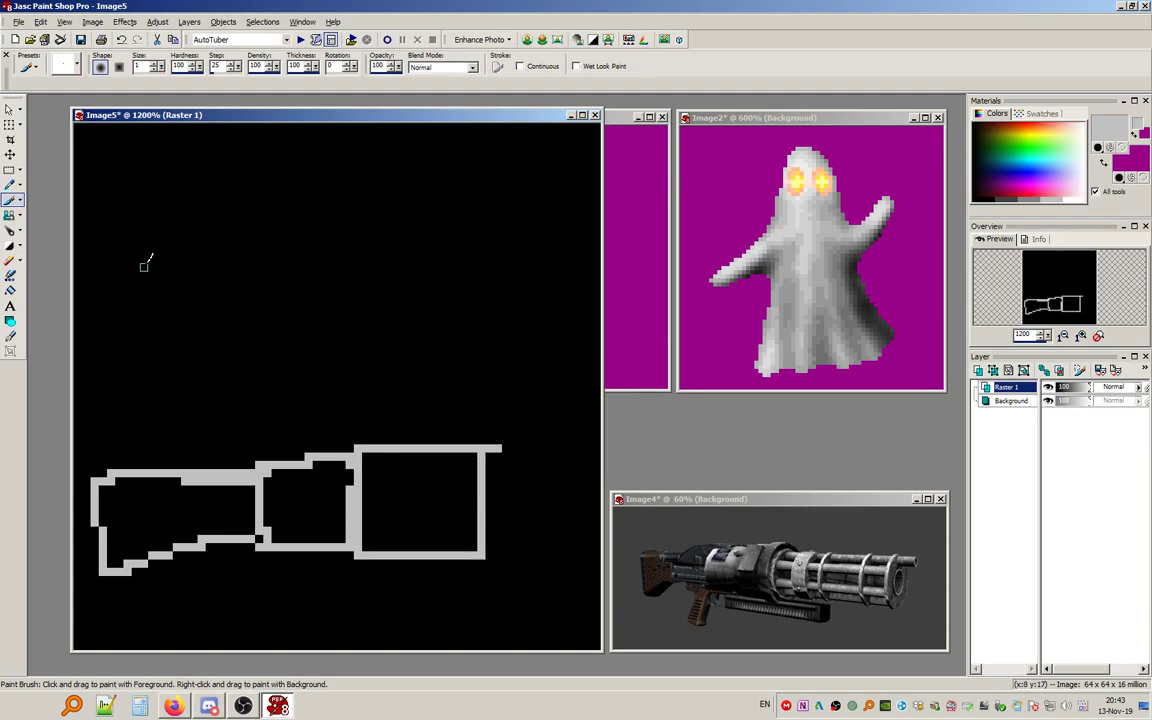
Tighten the gun sketch by shifting its front sections toward the stock and its upper part down.
key(s)
mouse_move(518, 387)
mouse_down()
mouse_move(352, 542)
mouse_move(218, 544)
mouse_up()
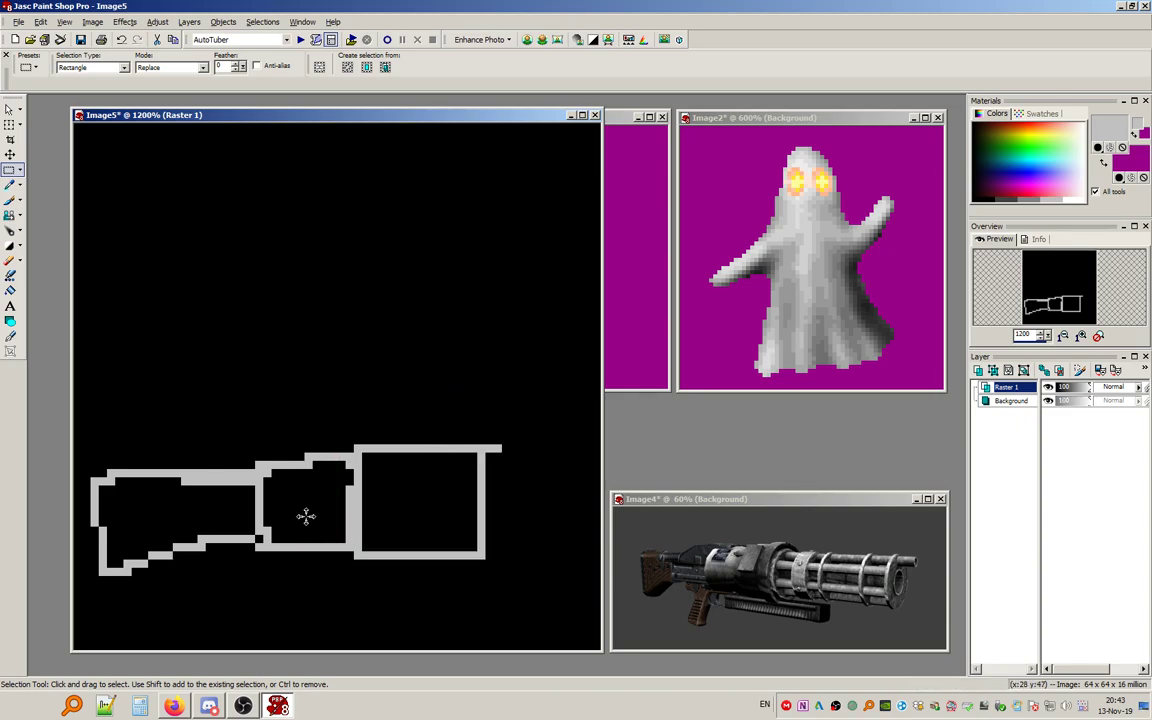
drag(303, 514, 270, 517)
drag(535, 338, 79, 505)
drag(198, 452, 198, 469)
Shorten and flatten the receiver and drum sections by moving selected parts inward, and remove the selection.
drag(502, 412, 352, 490)
drag(526, 437, 404, 590)
mouse_move(423, 532)
mouse_down()
mouse_move(406, 532)
mouse_move(440, 522)
mouse_move(417, 515)
mouse_up()
drag(477, 396, 315, 584)
drag(357, 536, 350, 527)
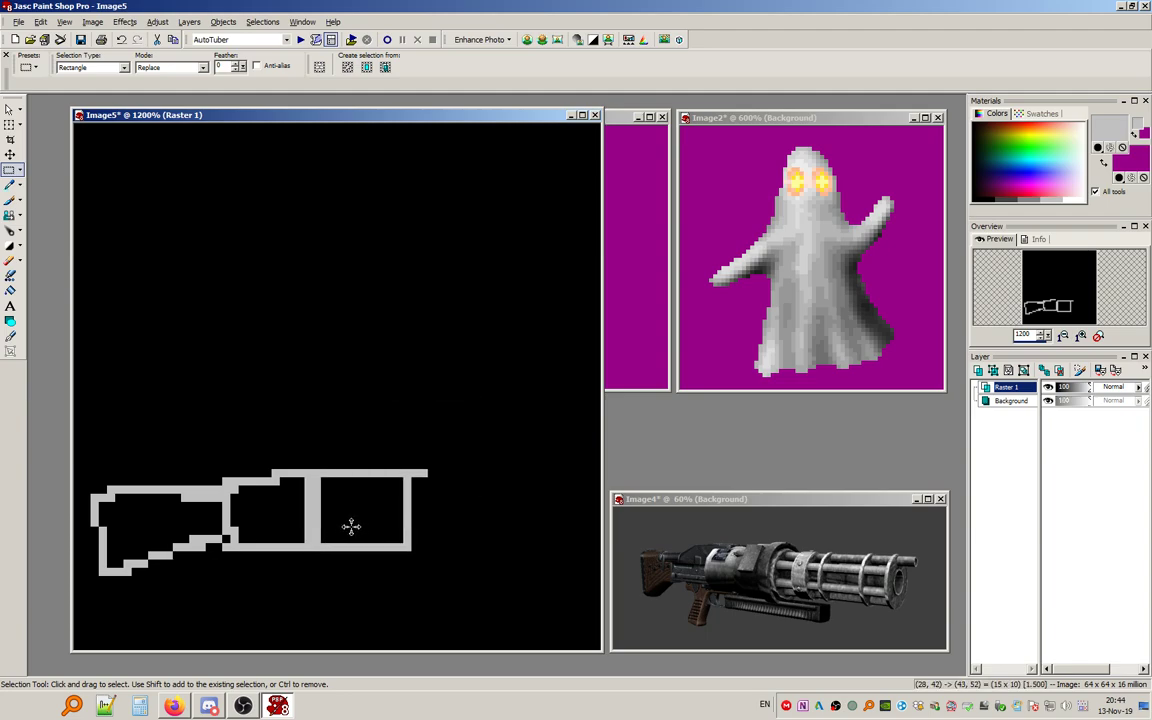
drag(410, 377, 388, 356)
click(262, 22)
click(282, 52)
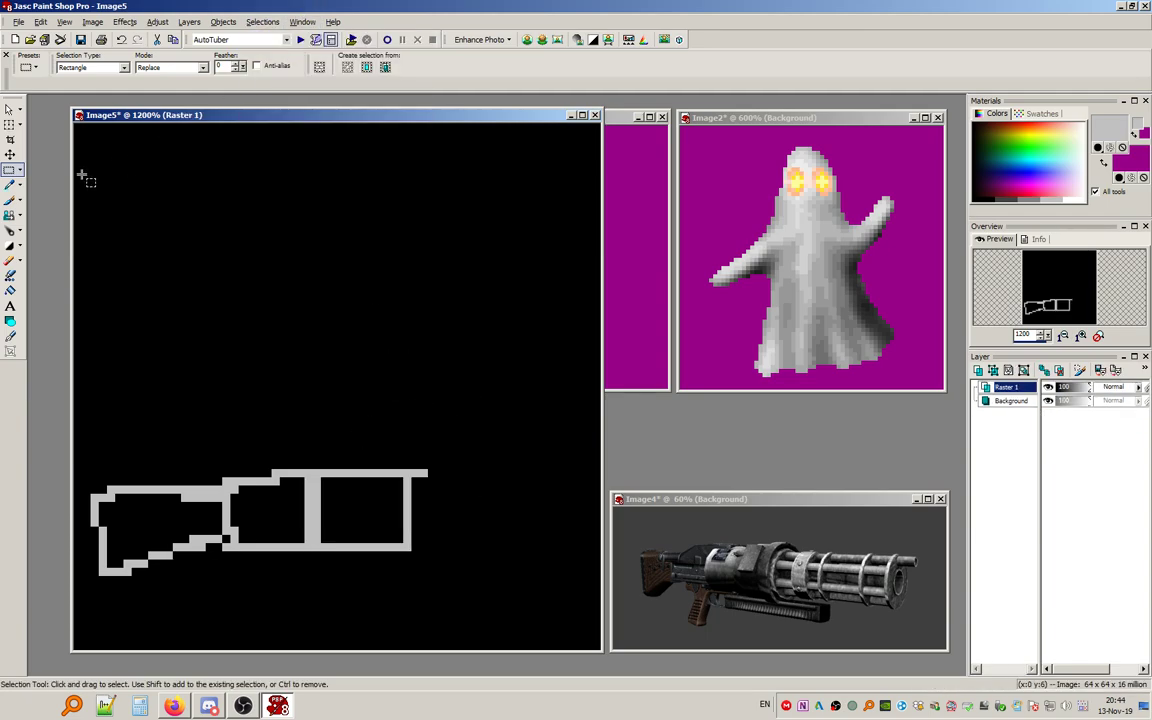
Draw the barrel cluster out to the canvas's right edge and add the pistol grip and trigger guard underneath.
click(10, 200)
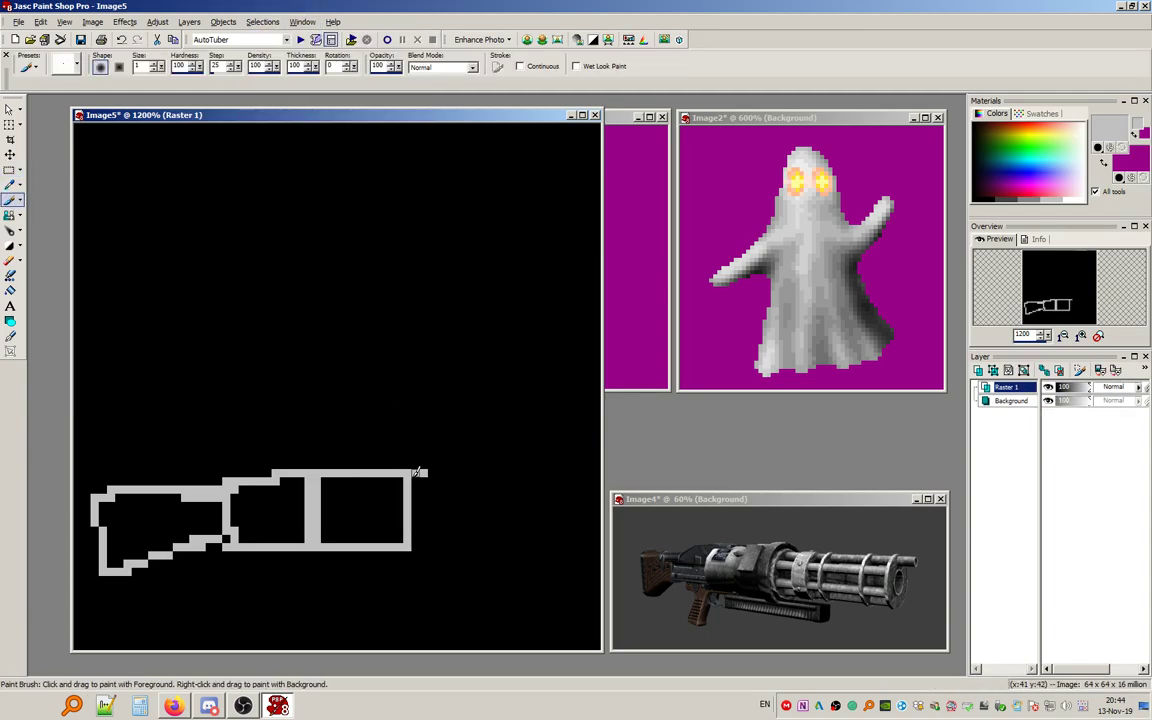
mouse_move(420, 472)
mouse_down()
mouse_move(599, 473)
mouse_move(597, 544)
mouse_move(412, 547)
mouse_up()
drag(523, 555, 598, 555)
drag(598, 555, 474, 540)
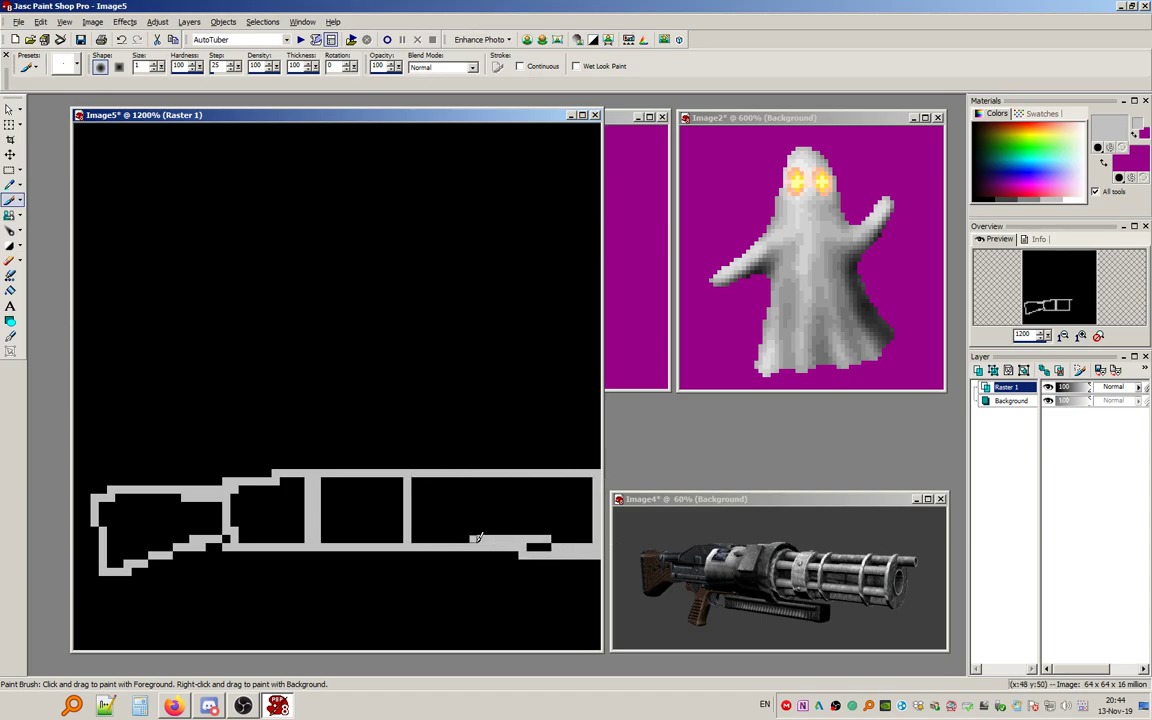
mouse_move(413, 498)
mouse_down()
mouse_move(596, 490)
mouse_move(597, 507)
mouse_up()
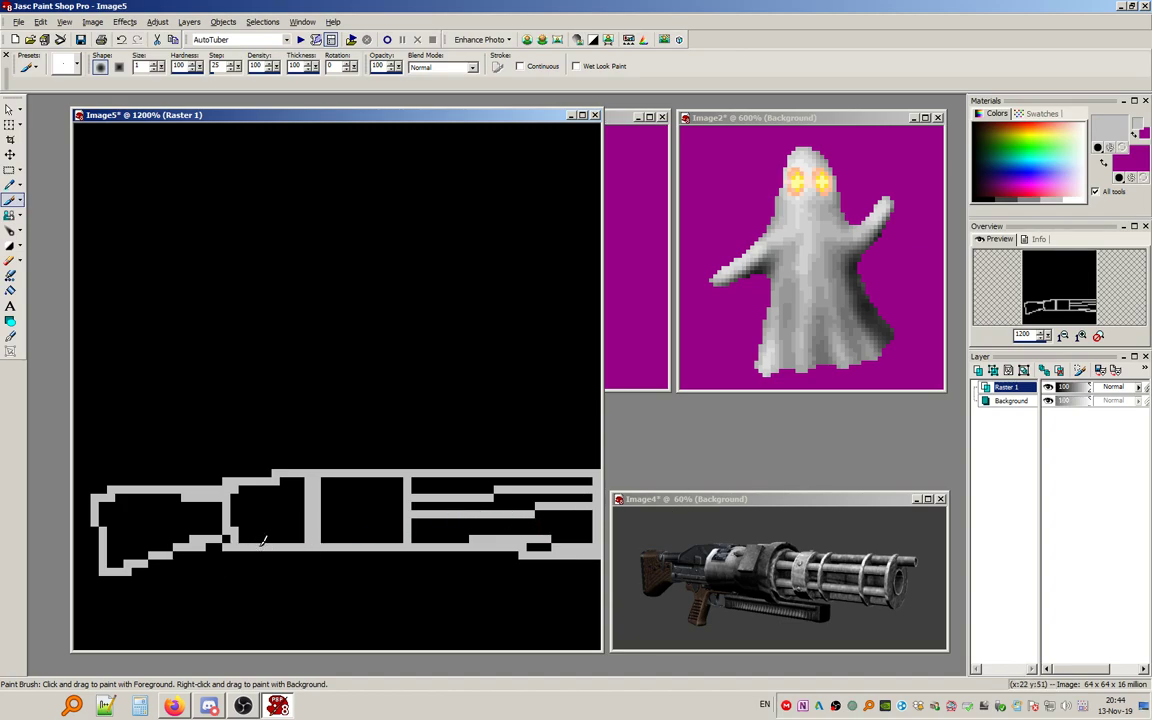
mouse_move(257, 552)
mouse_down()
mouse_move(308, 588)
mouse_move(318, 551)
mouse_move(358, 549)
mouse_up()
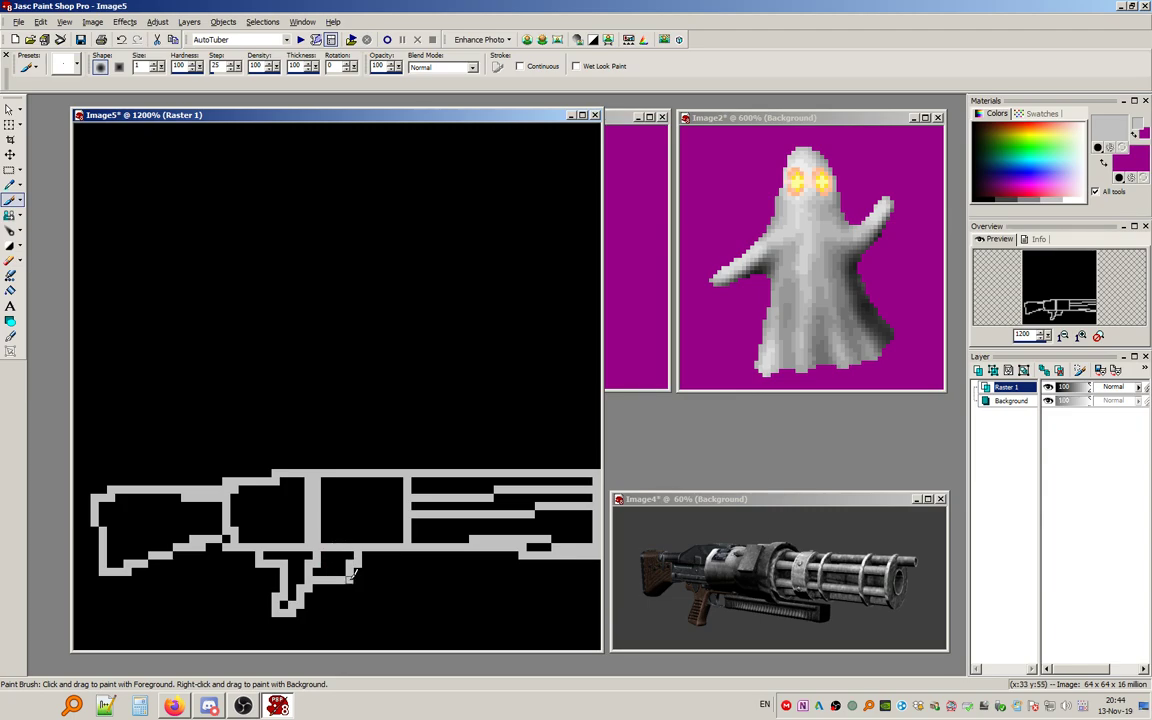
Enlarge the gun's stock by painting a thicker gray outline around its top, rear and underside.
scroll(310, 420, up, 1)
scroll(316, 411, down, 1)
scroll(275, 239, up, 1)
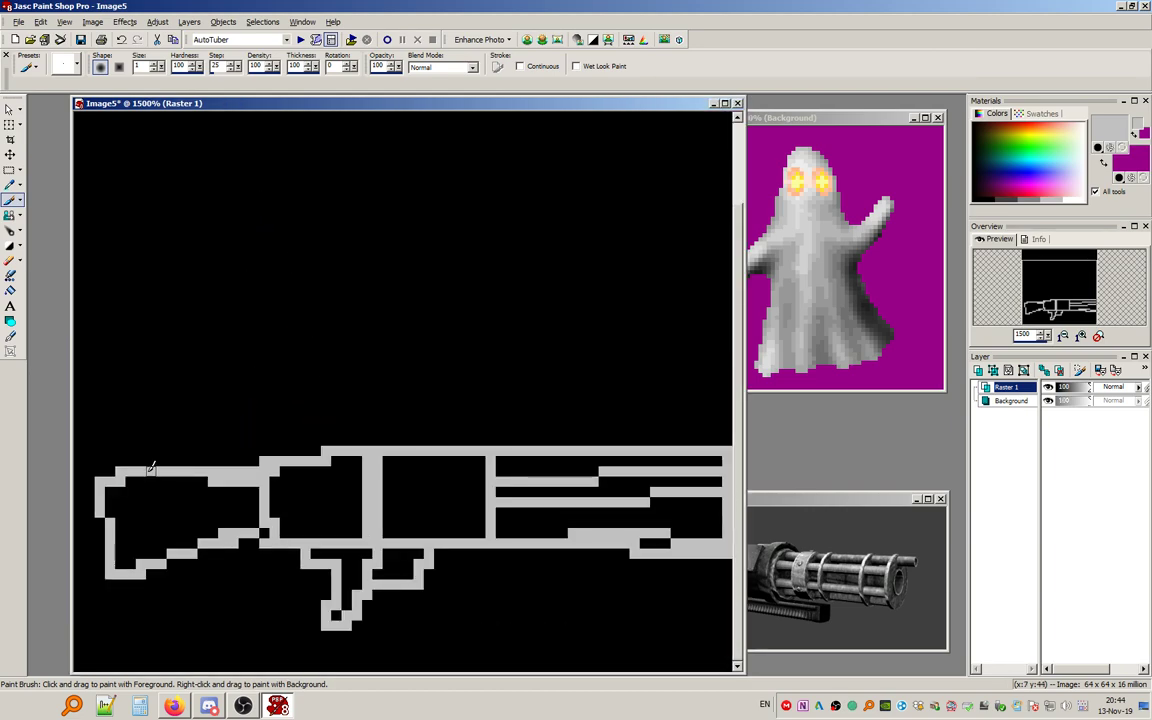
drag(88, 481, 88, 503)
mouse_move(103, 564)
mouse_down()
mouse_move(85, 493)
mouse_move(115, 582)
mouse_move(214, 555)
mouse_up()
click(264, 533)
mouse_move(265, 490)
mouse_down()
mouse_move(212, 461)
mouse_move(90, 460)
mouse_move(90, 479)
mouse_move(88, 460)
mouse_move(90, 553)
mouse_move(108, 595)
mouse_up()
click(99, 534)
drag(109, 472, 90, 473)
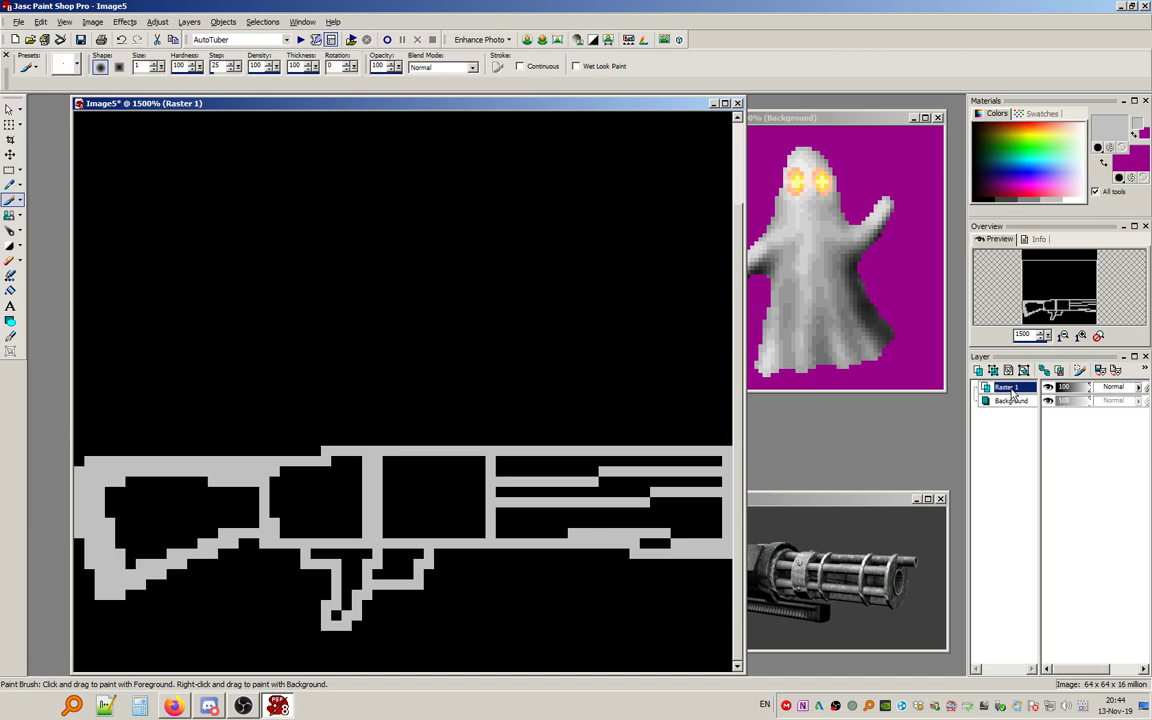
Merge all layers of the gun sketch into a single background layer.
right_click(1005, 388)
mouse_move(995, 592)
click(887, 590)
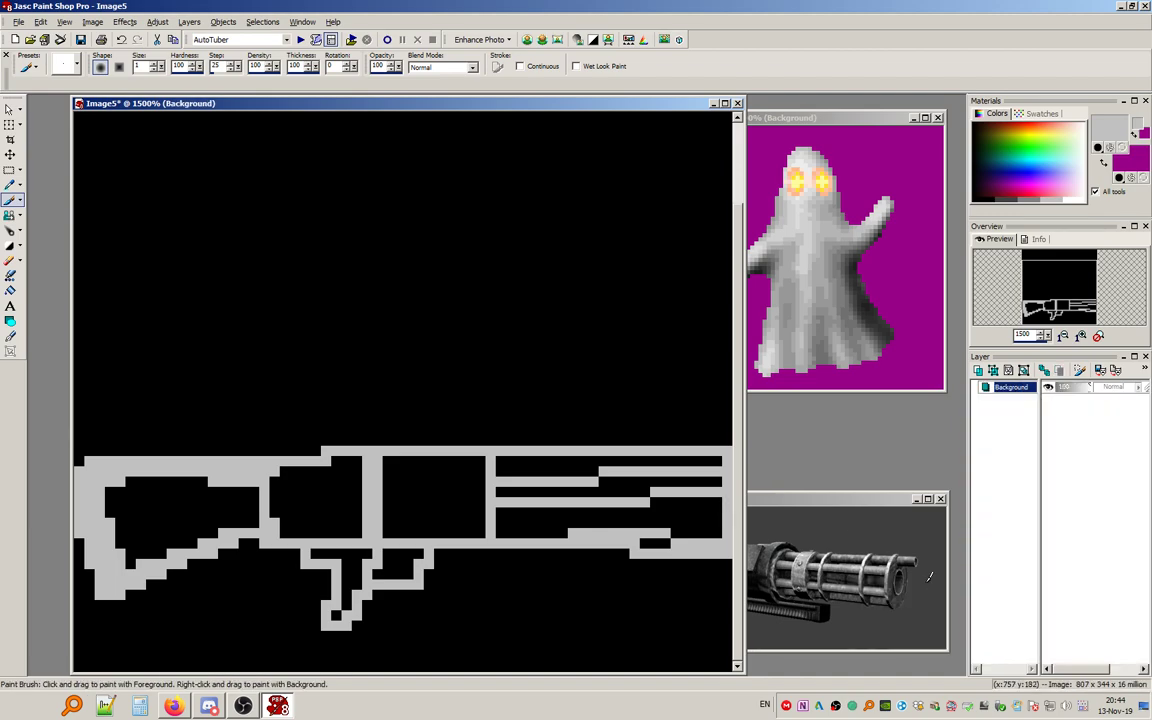
Sample black as the background colour and redraw the receiver's top edge level with the barrel section, squaring its rear corner.
click(10, 184)
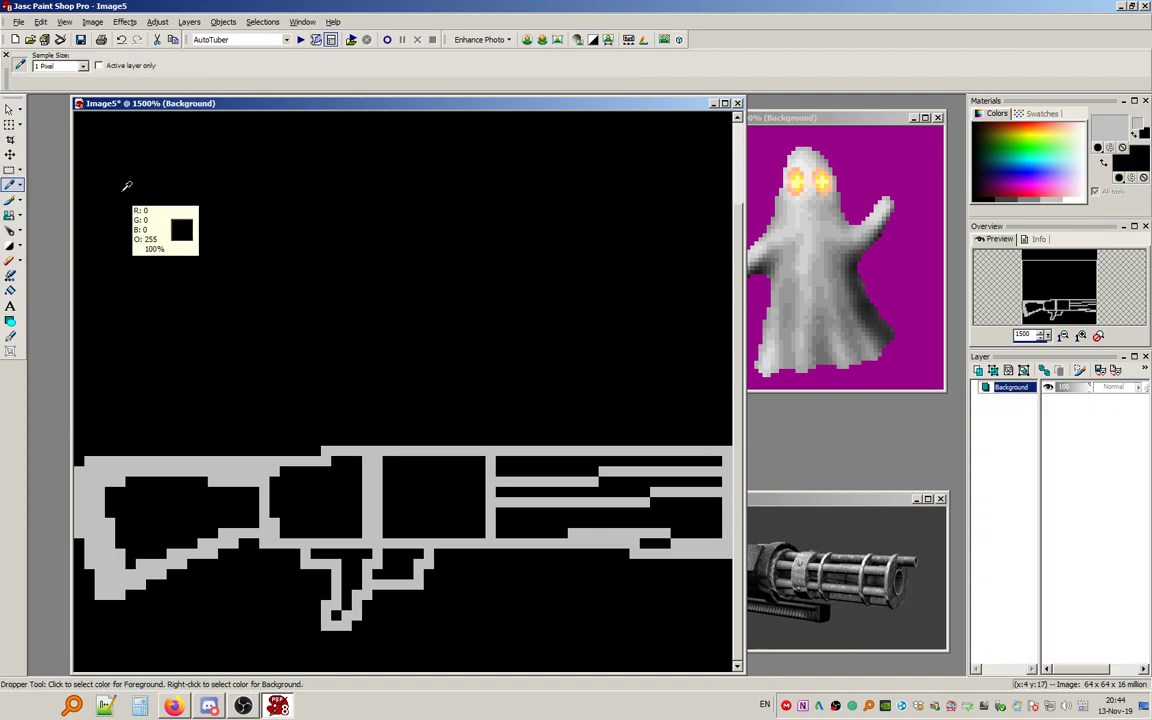
click(9, 201)
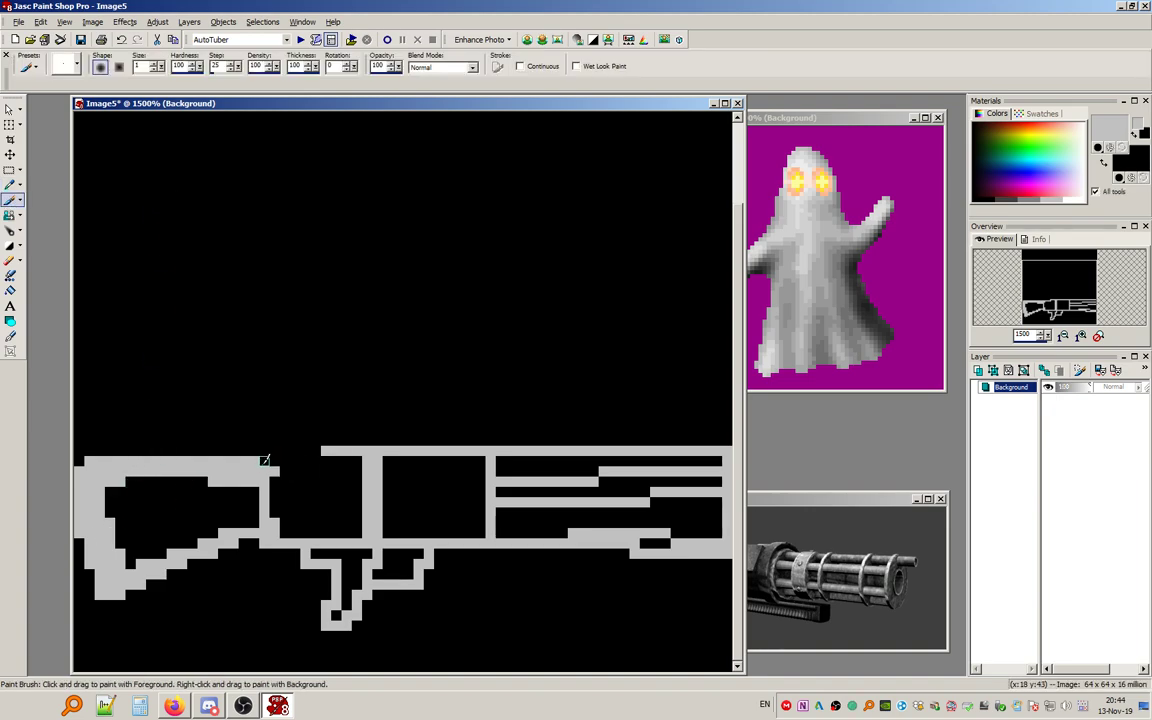
drag(322, 448, 268, 459)
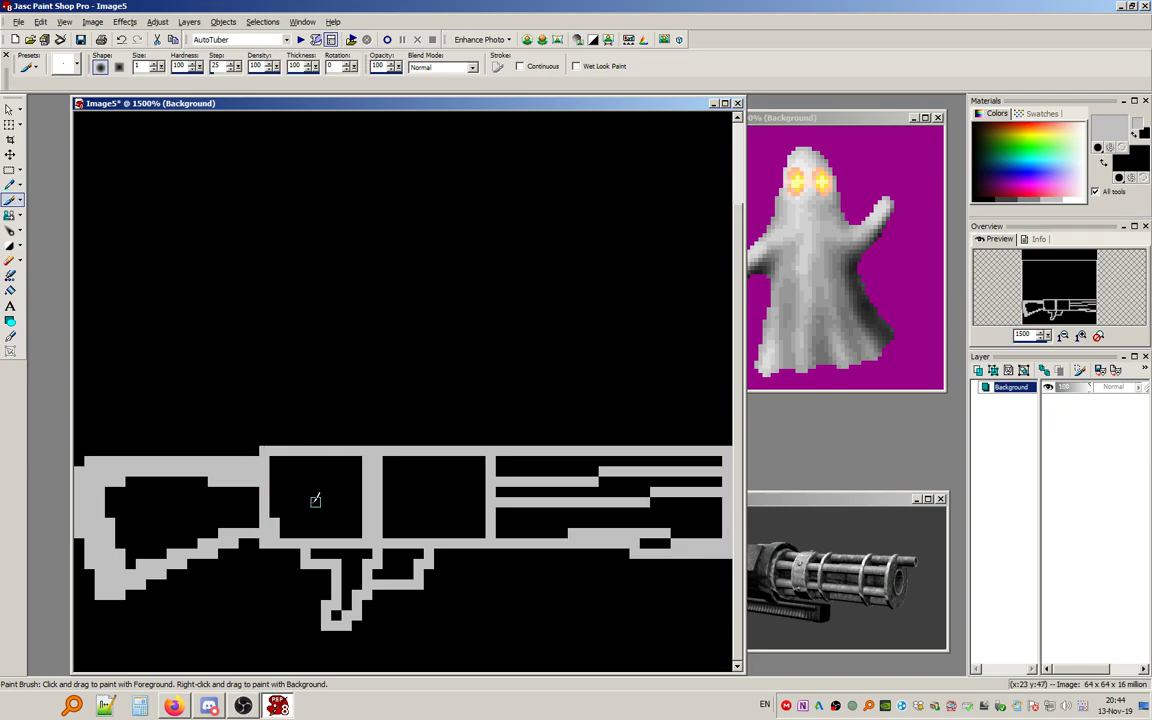
Place the minigun reference window beside the gun canvas and set the canvas zoom to 1000%.
mouse_move(902, 497)
mouse_down()
mouse_move(763, 493)
mouse_move(724, 444)
mouse_move(714, 147)
mouse_move(748, 163)
mouse_move(702, 169)
mouse_up()
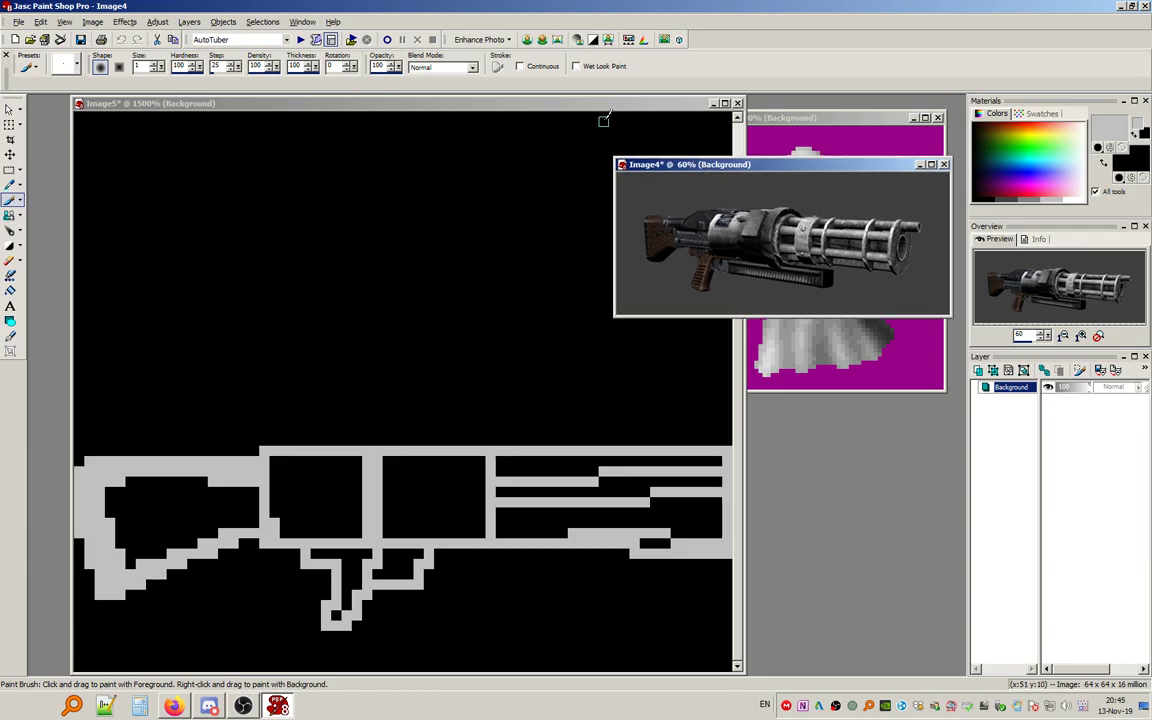
drag(562, 105, 519, 100)
scroll(365, 266, down, 3)
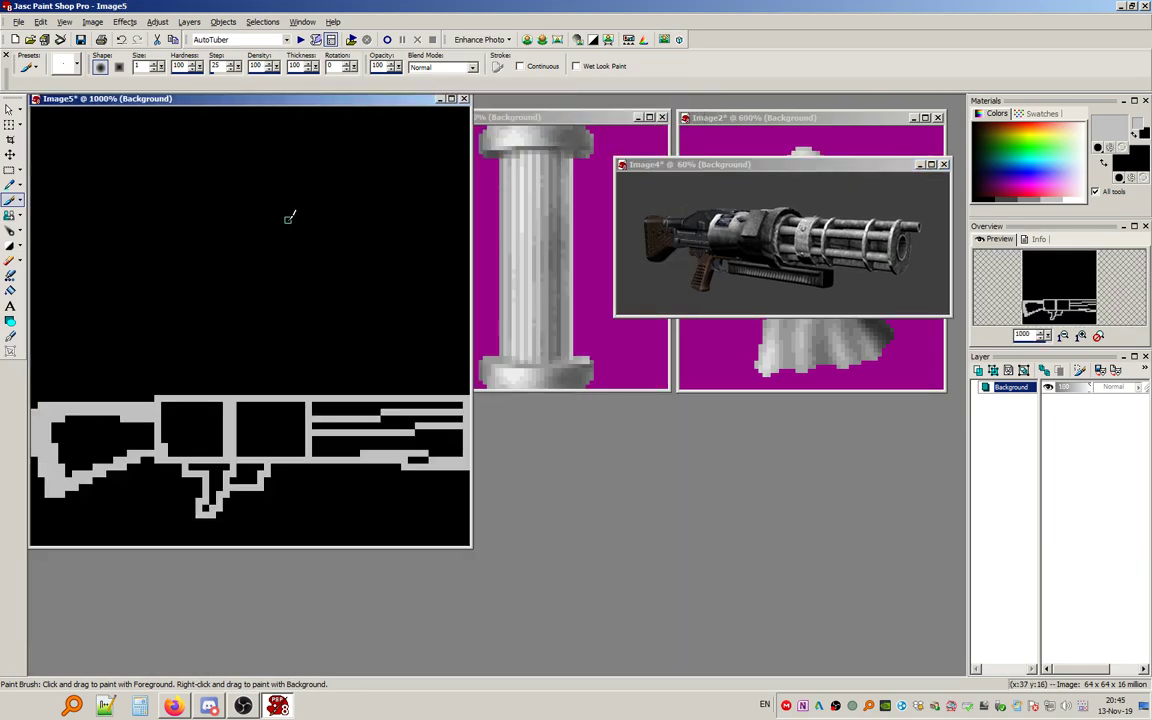
drag(302, 106, 362, 160)
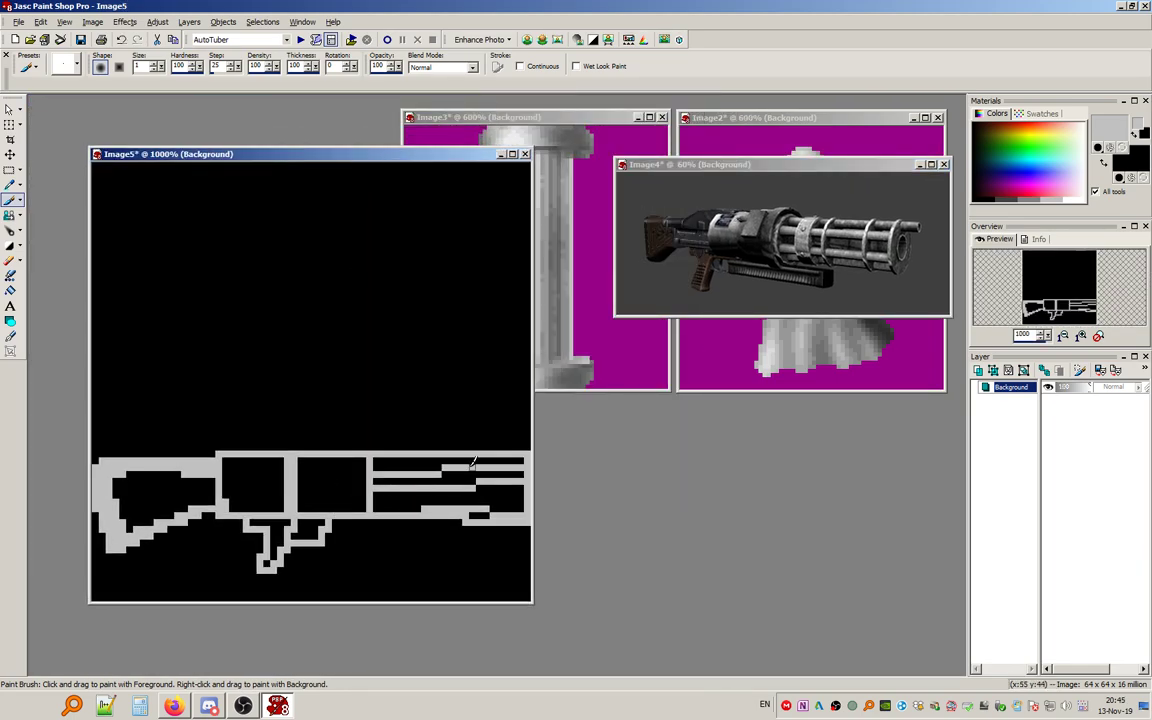
Erase the barrel cluster's inner and lower lines in black, leaving one slim outlined barrel along the upper edge.
drag(452, 518, 525, 516)
drag(378, 514, 510, 514)
mouse_move(385, 465)
mouse_down()
mouse_move(375, 505)
mouse_move(400, 478)
mouse_move(445, 466)
mouse_move(433, 472)
mouse_move(460, 487)
mouse_move(537, 465)
mouse_move(515, 512)
mouse_move(383, 466)
mouse_move(525, 468)
mouse_move(438, 480)
mouse_move(495, 457)
mouse_up()
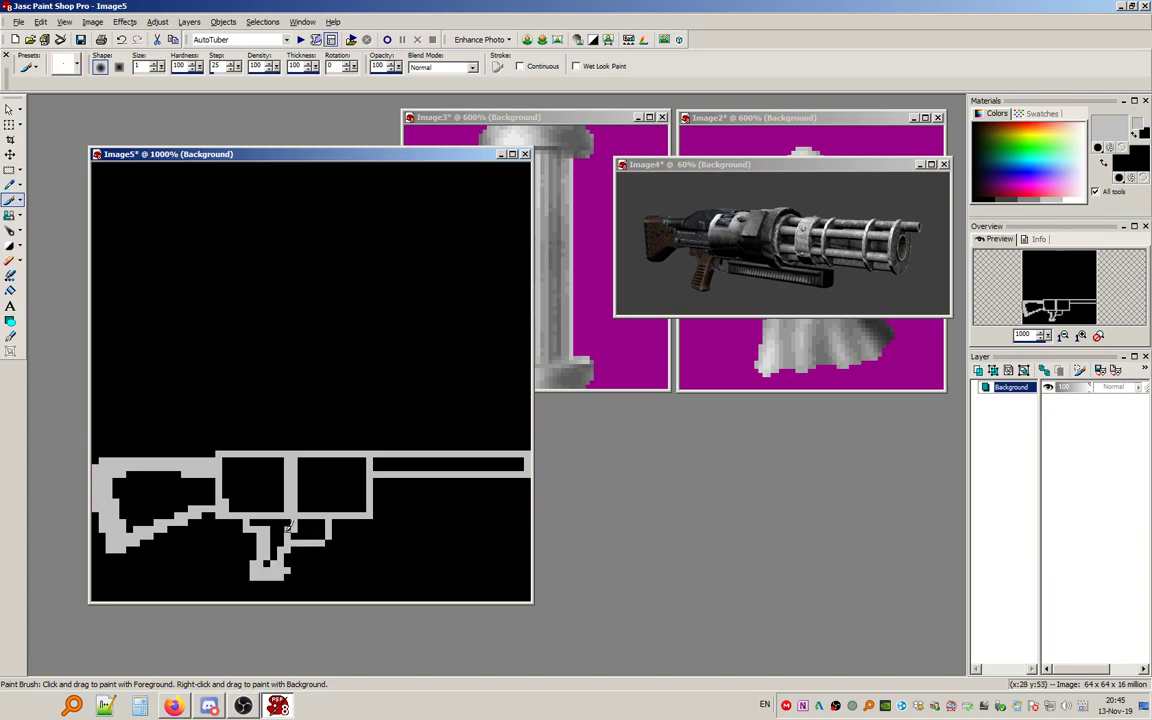
Reshape the pistol grip with a flared base, and trim the stock's underside and the top edges of stock and receiver.
drag(308, 521, 294, 535)
drag(207, 517, 110, 549)
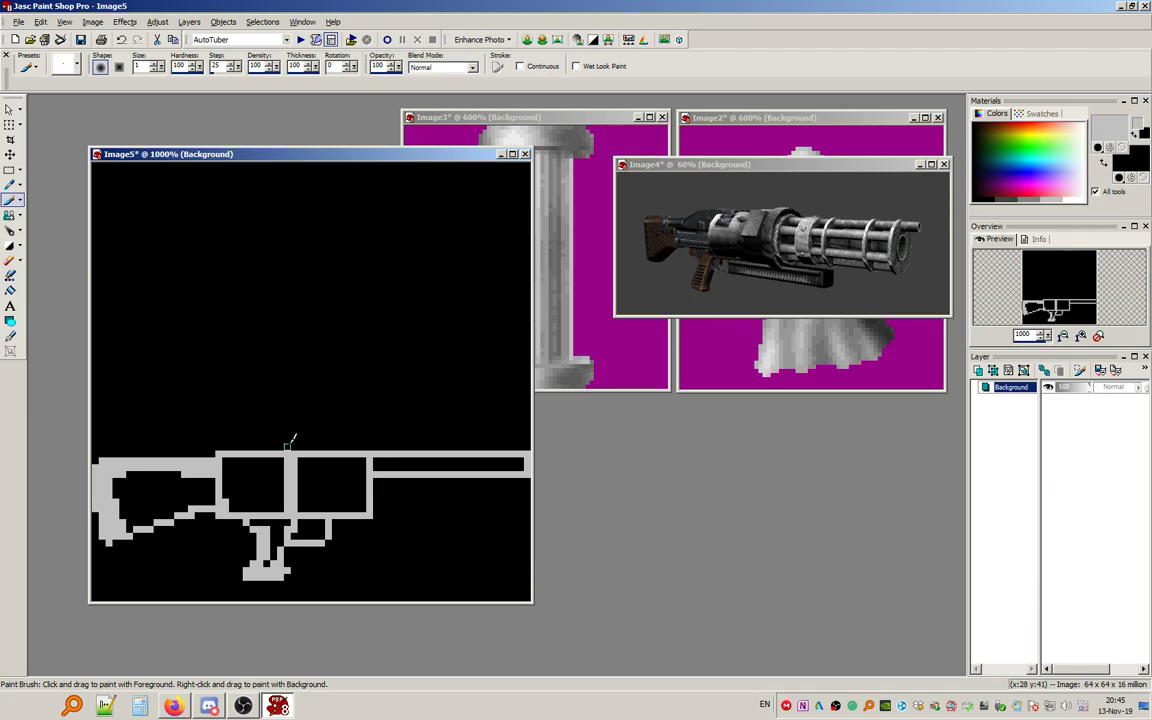
drag(287, 450, 111, 458)
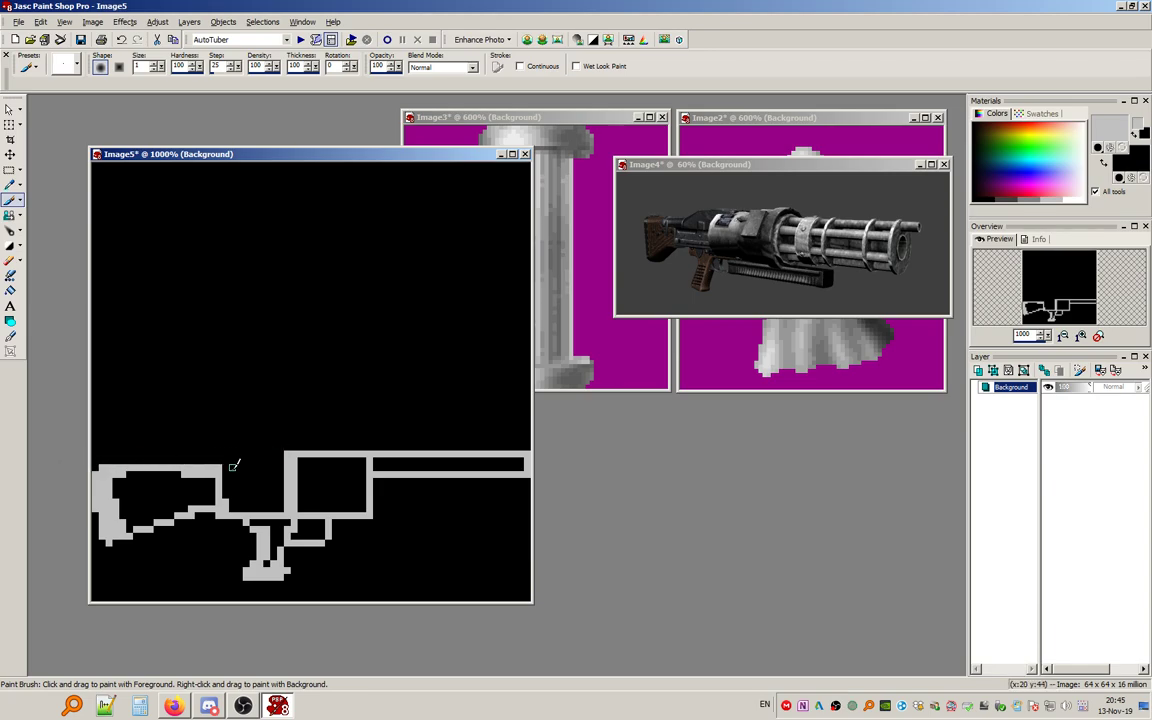
drag(225, 462, 290, 458)
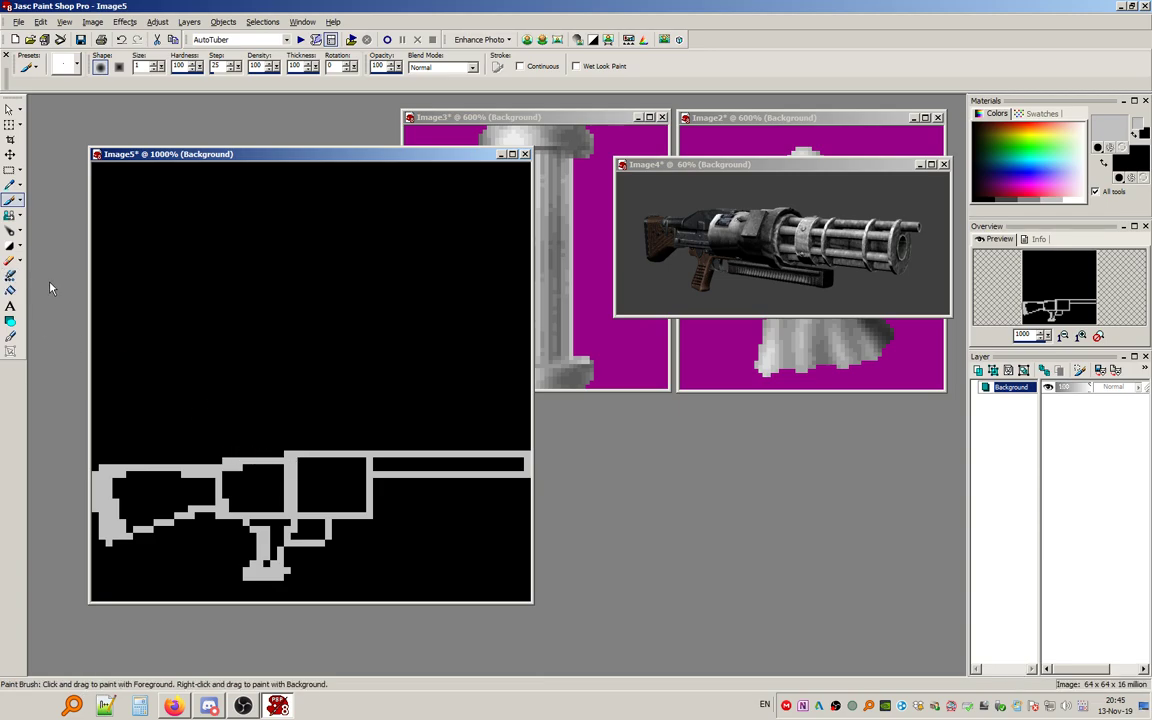
Fill the inside of the barrel outline with light gray using the Flood Fill tool.
click(10, 290)
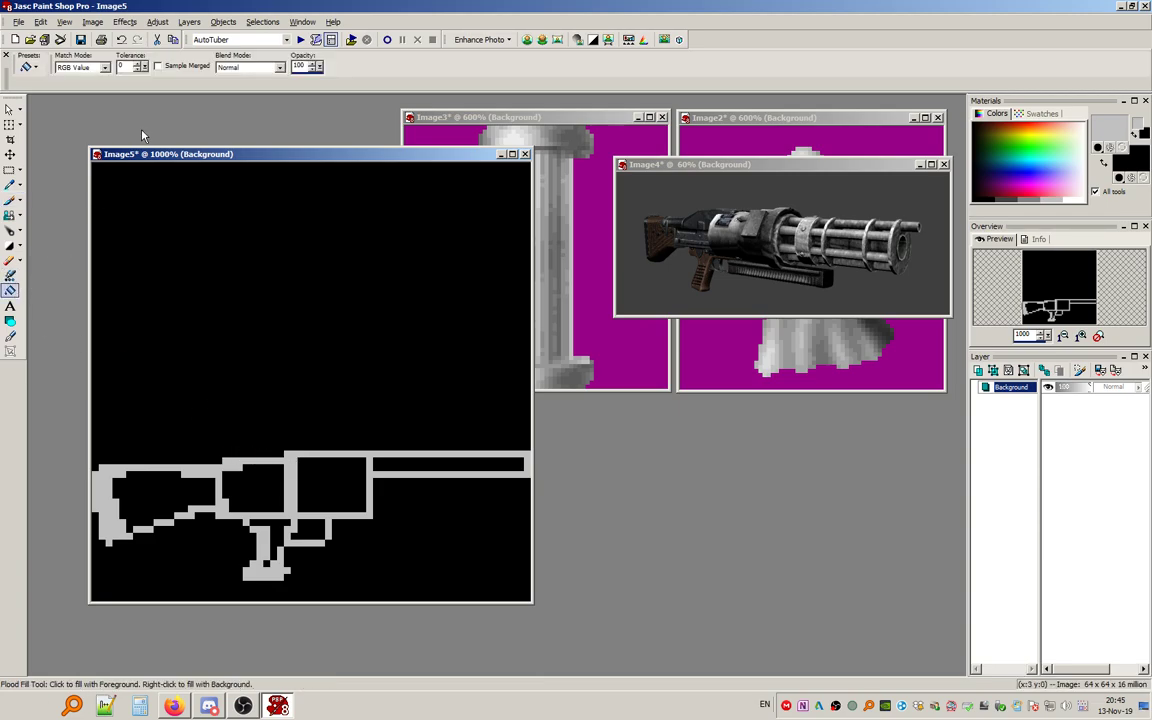
click(1032, 191)
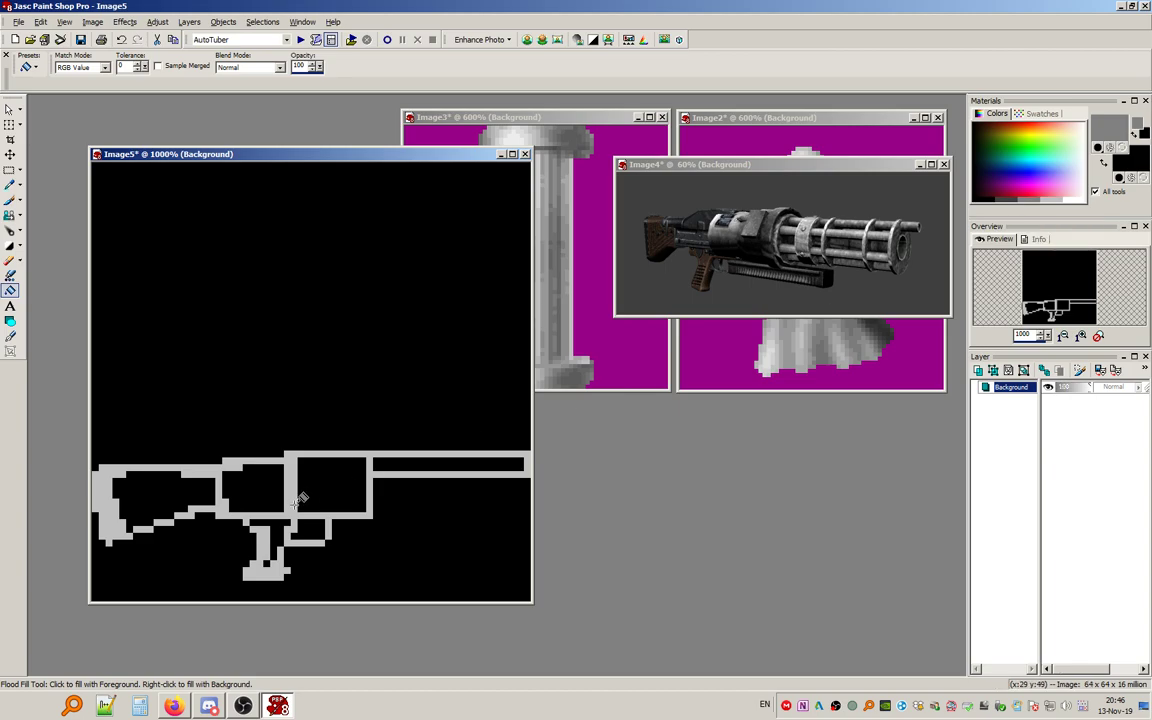
click(1057, 200)
click(392, 466)
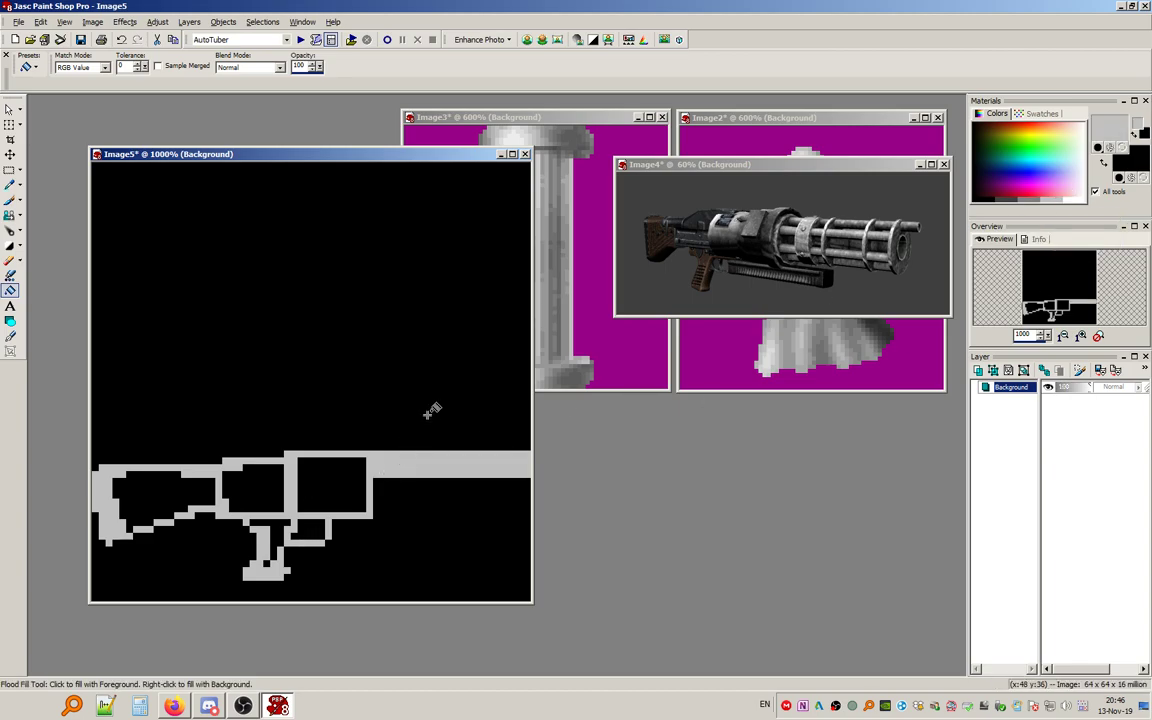
Select the 13 x 10 pixel drum section in front of the receiver and fill it with medium gray.
click(9, 170)
drag(285, 453, 370, 516)
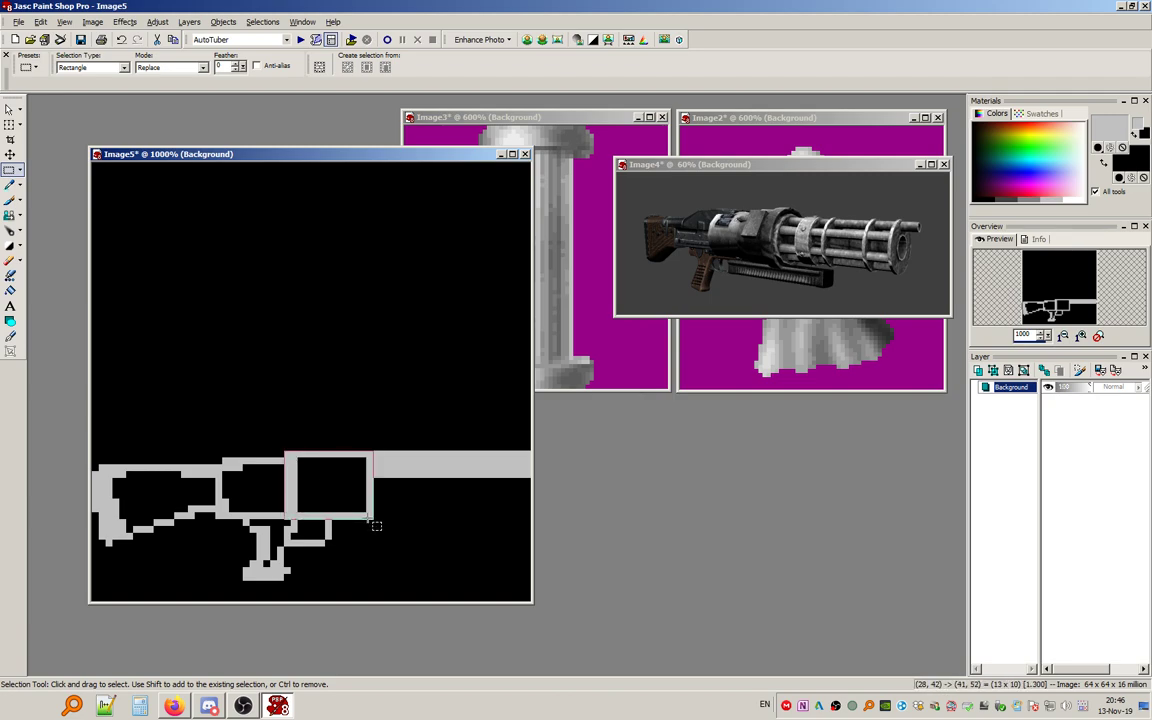
key(f)
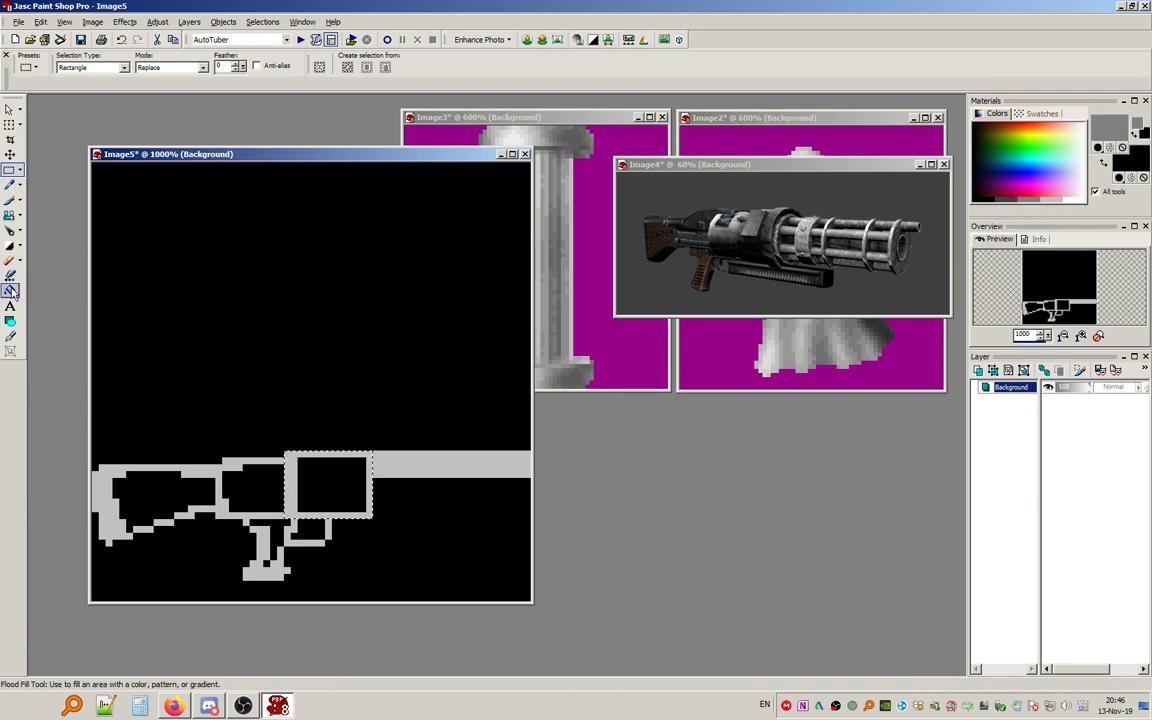
click(305, 470)
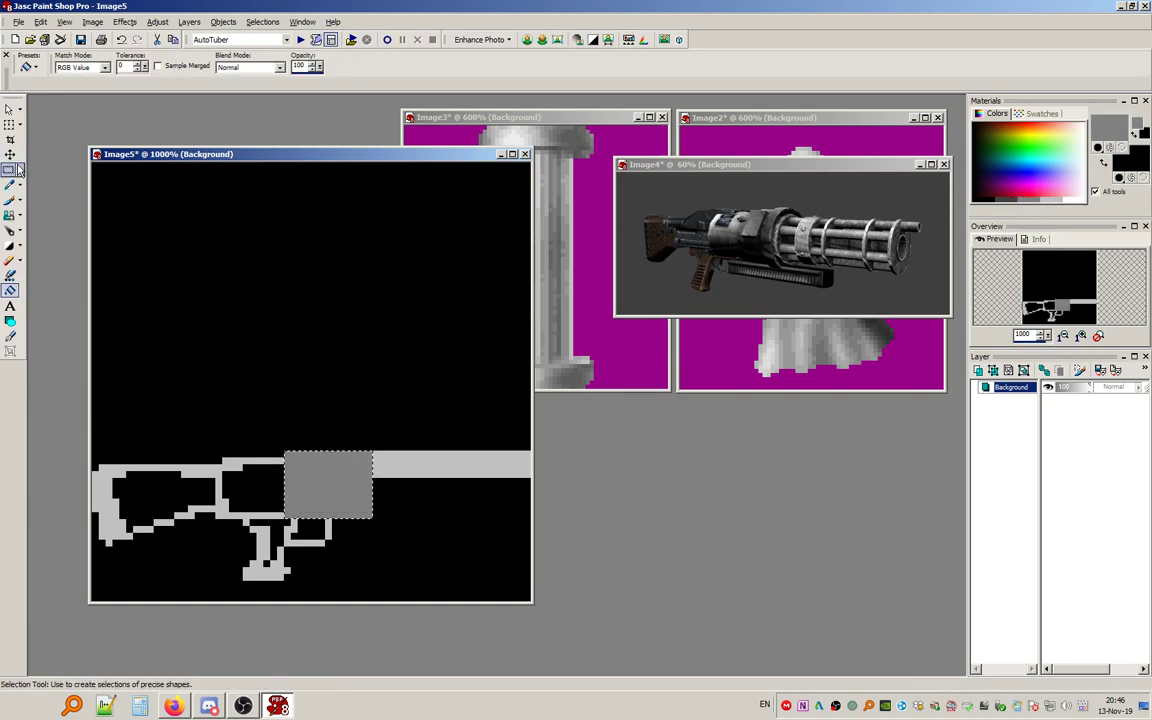
Select the receiver section behind the drum and fill it with solid light gray.
key(s)
drag(216, 459, 283, 517)
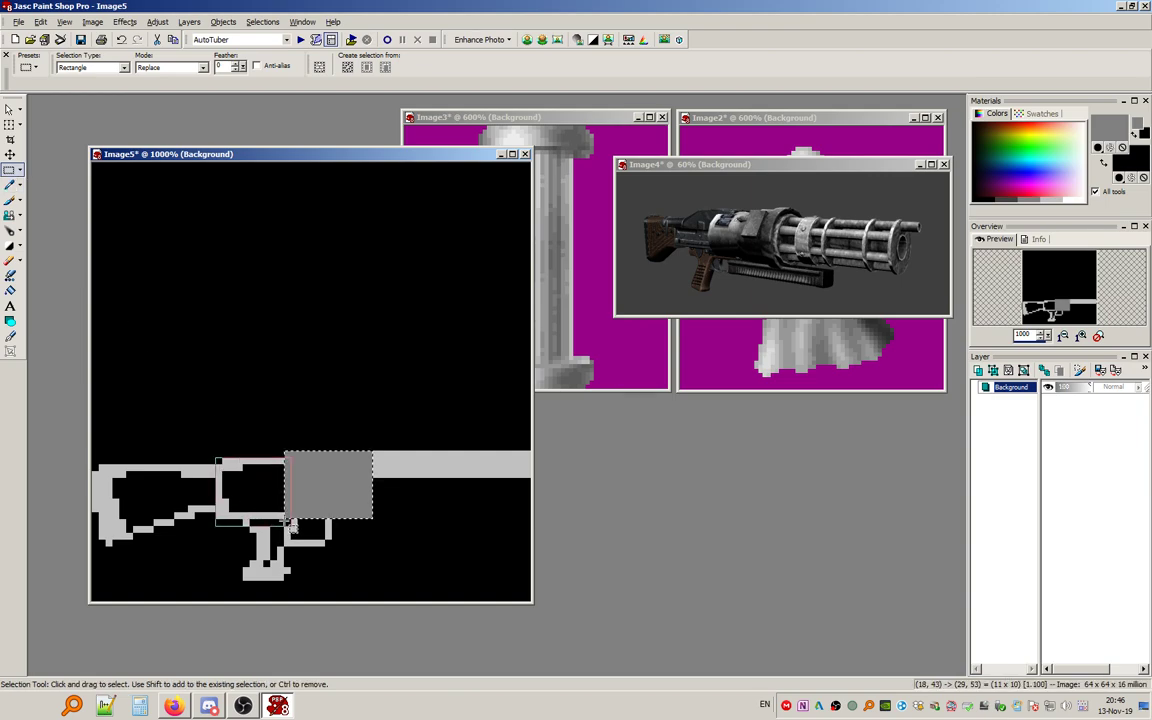
click(11, 184)
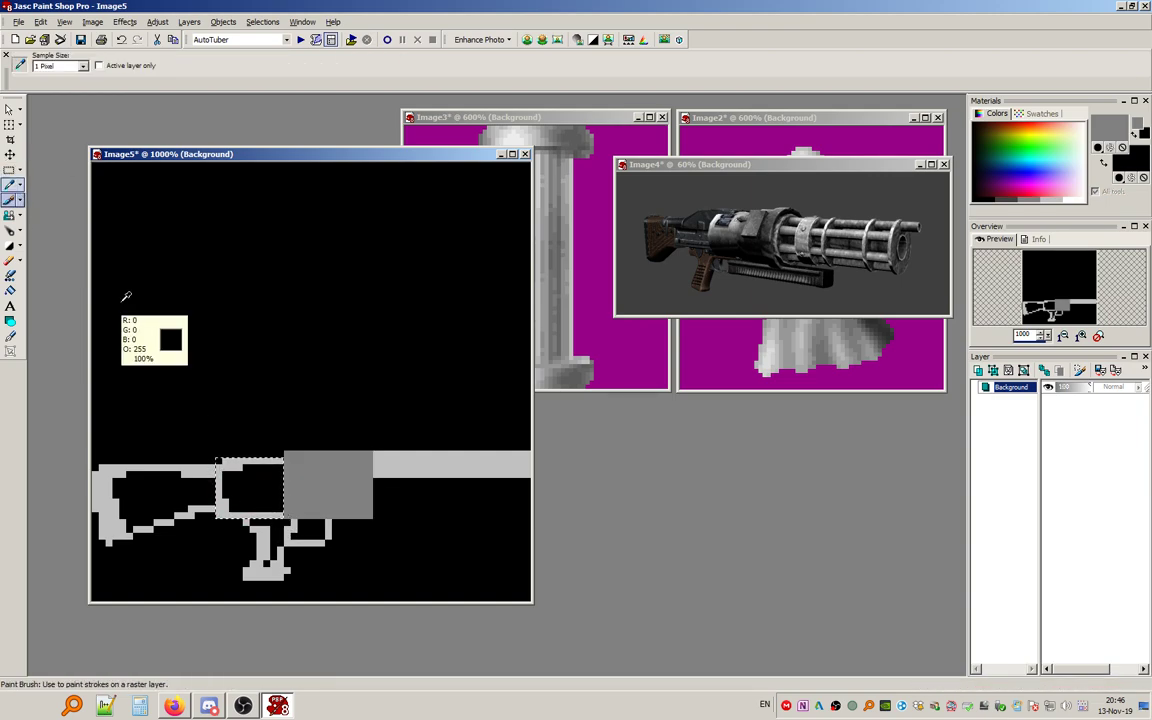
click(10, 290)
click(251, 479)
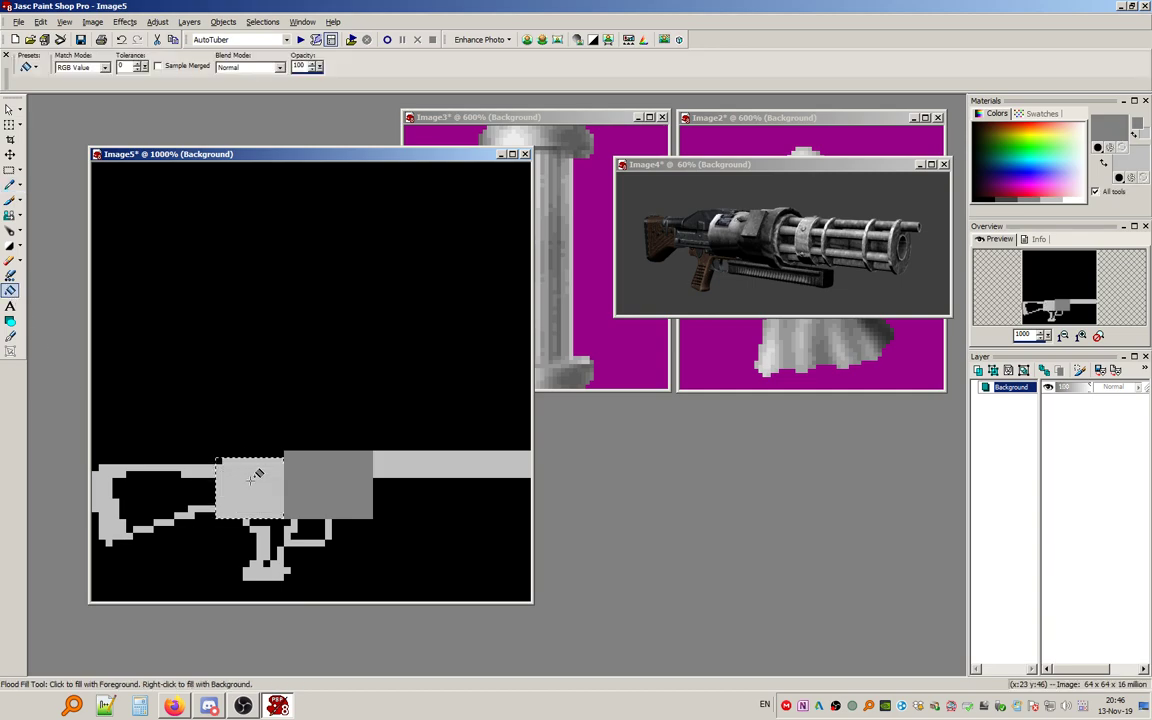
Invert the selection, fill the stock and its outline with medium gray, and remove the selection.
click(262, 21)
click(300, 107)
click(178, 498)
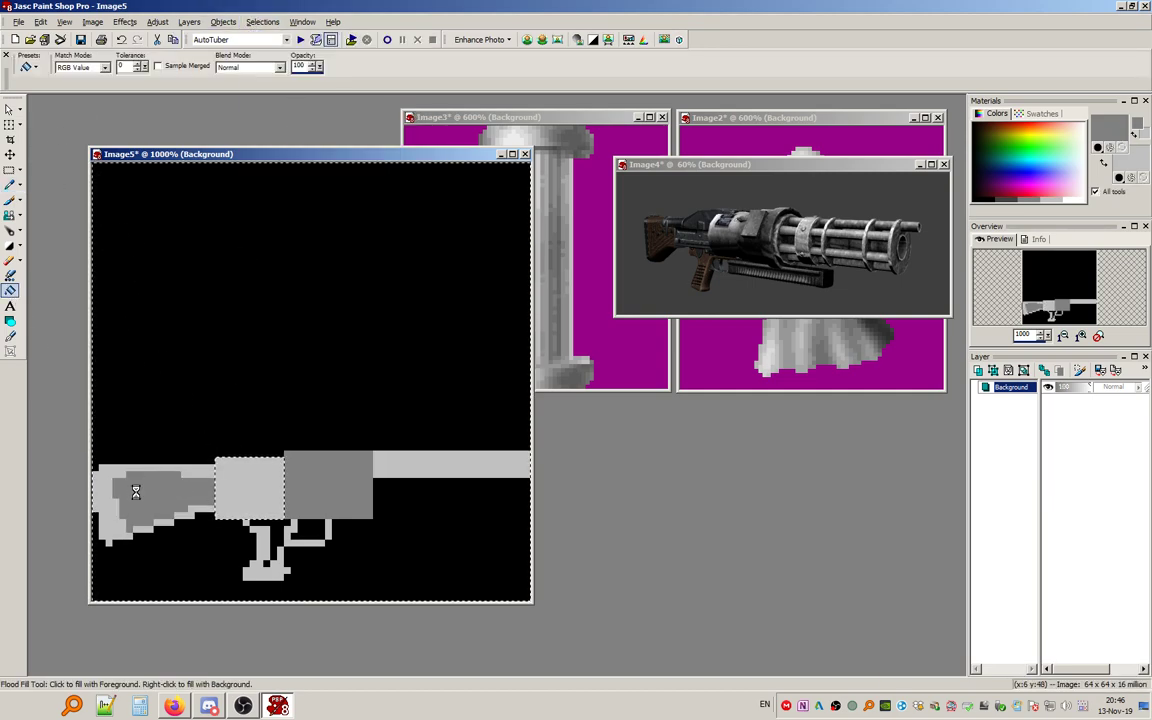
click(109, 508)
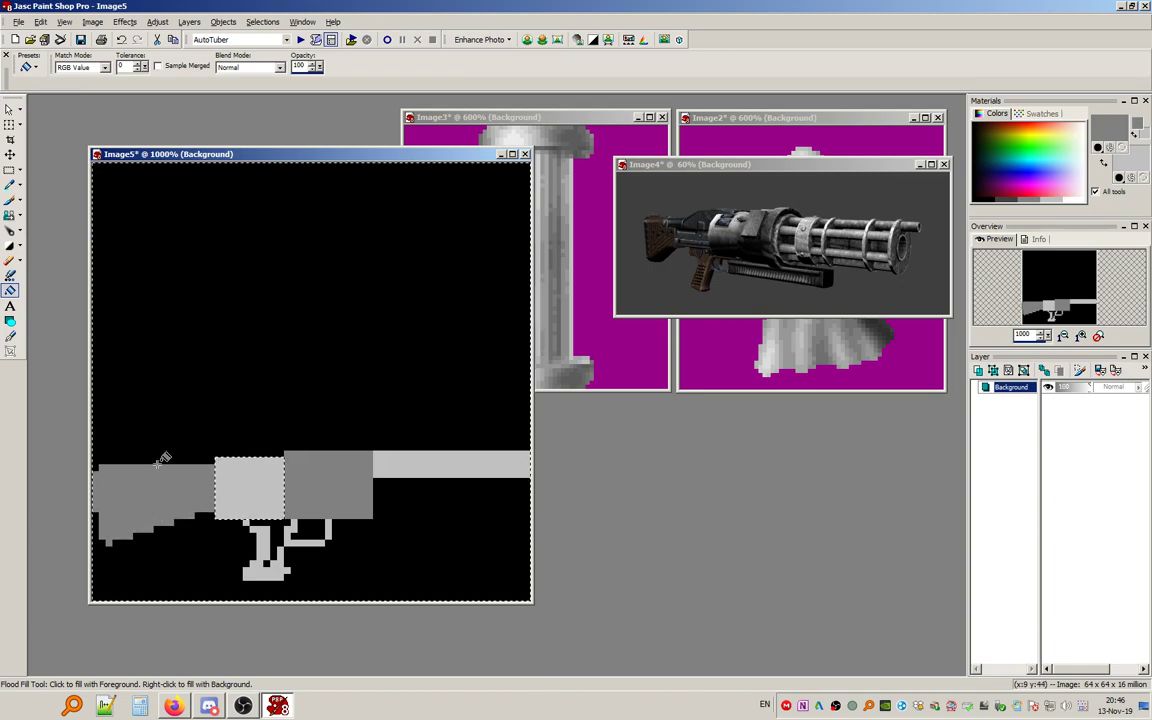
click(262, 21)
click(275, 52)
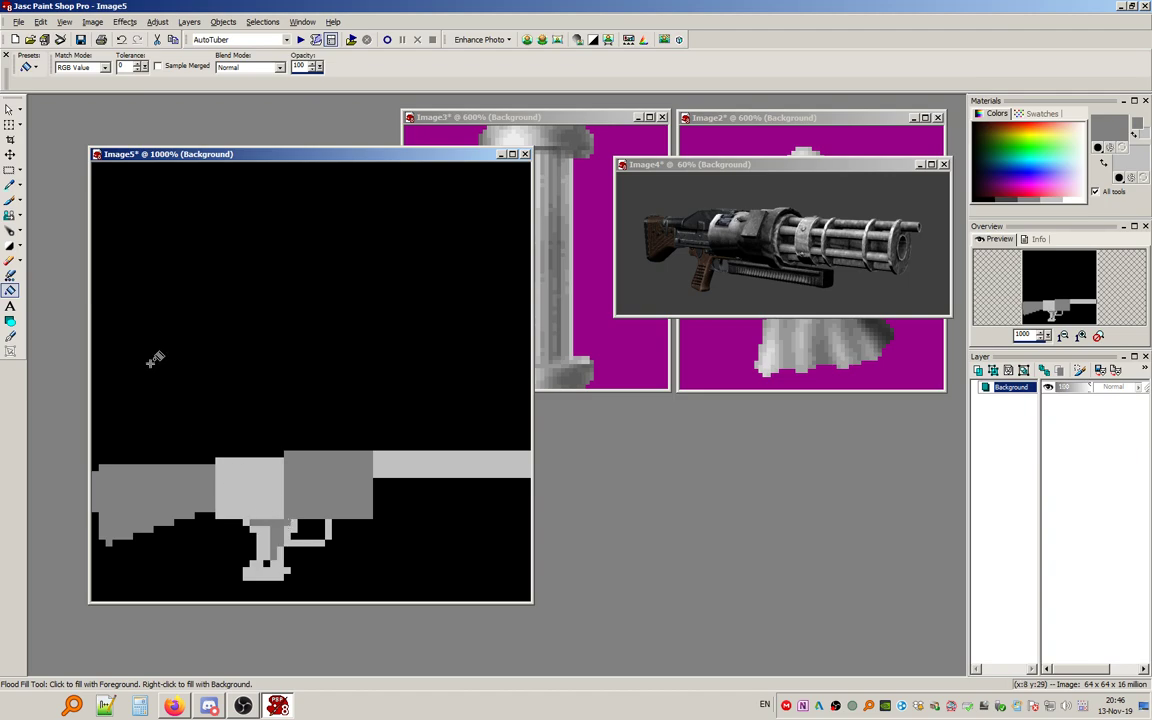
Select the pistol grip without the trigger guard and fill it with medium gray.
click(10, 170)
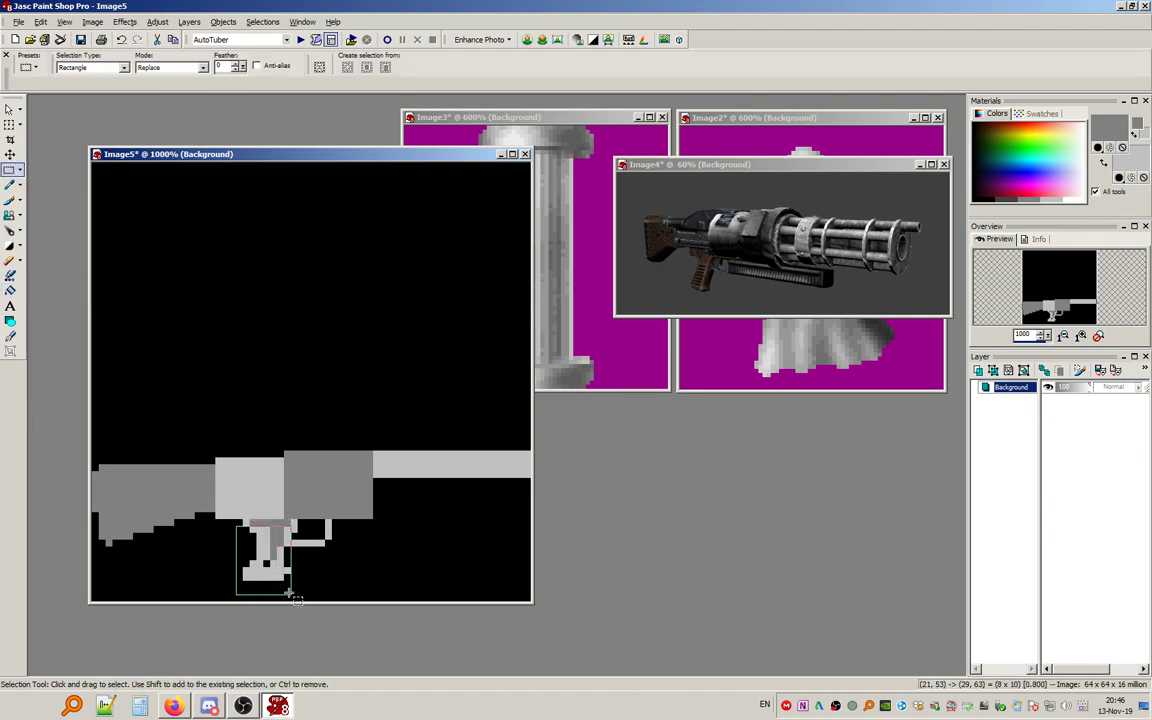
drag(295, 523, 296, 552)
click(10, 276)
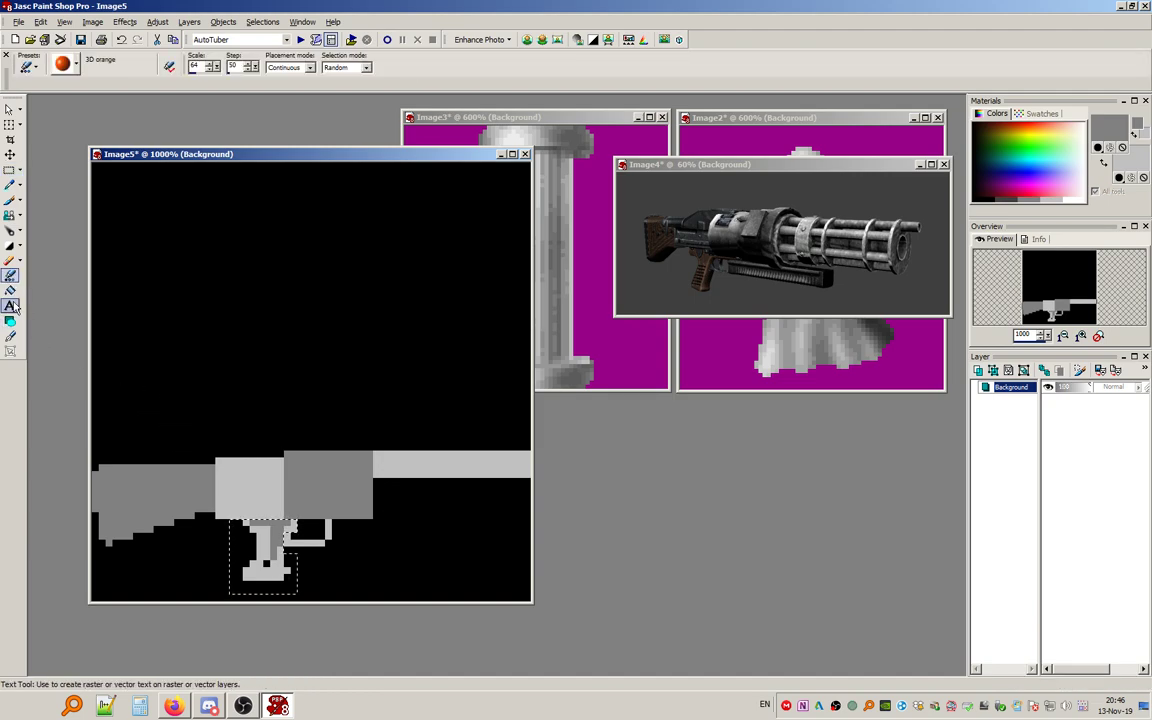
click(10, 290)
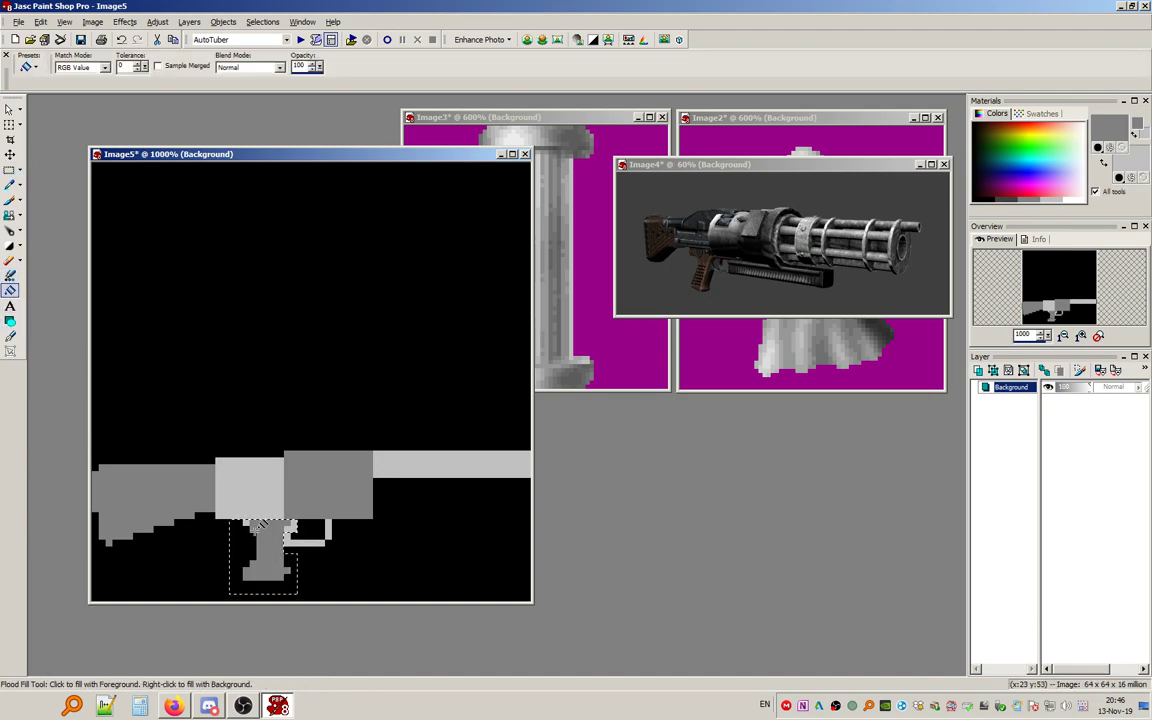
click(292, 522)
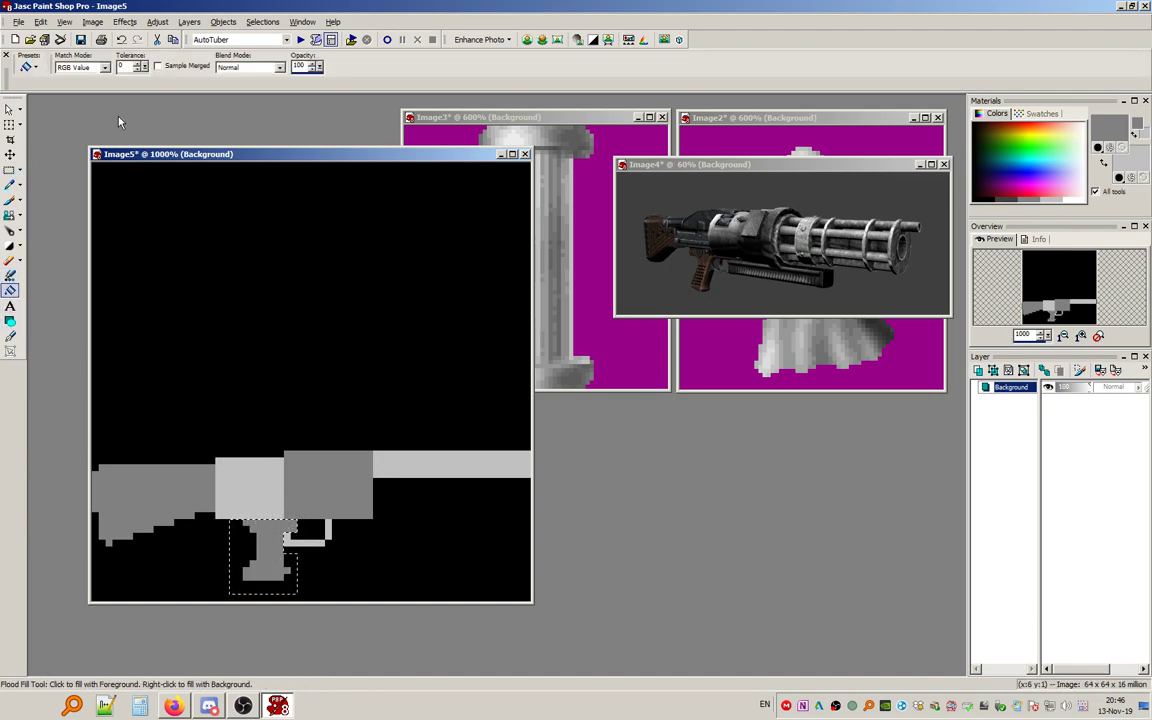
Build a small medium-gray trigger inside the trigger guard from copied and pasted pixel pieces.
click(10, 170)
drag(436, 521, 453, 544)
drag(306, 522, 322, 538)
key(ctrl+c)
key(ctrl+e)
click(297, 532)
right_click(297, 532)
key(ctrl+c)
key(ctrl+e)
click(289, 527)
drag(334, 493, 346, 505)
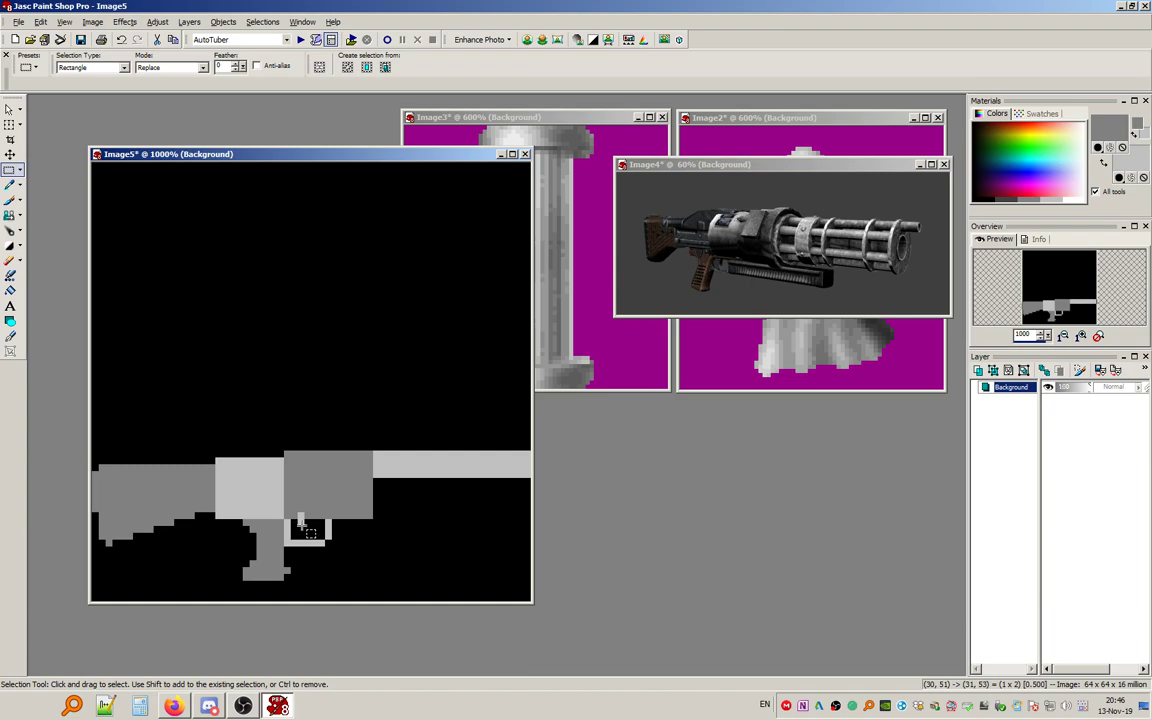
drag(301, 522, 309, 535)
click(372, 488)
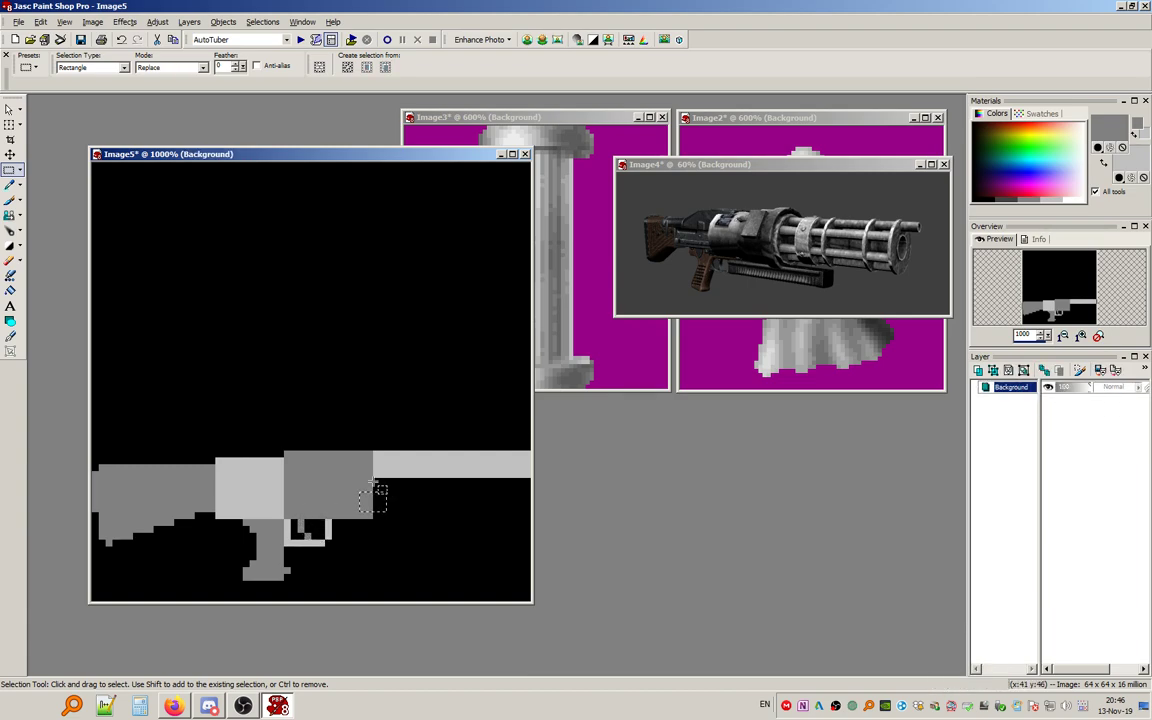
Select the barrel's lowest pixel row with the empty area below it and clear it to black.
drag(375, 472, 534, 511)
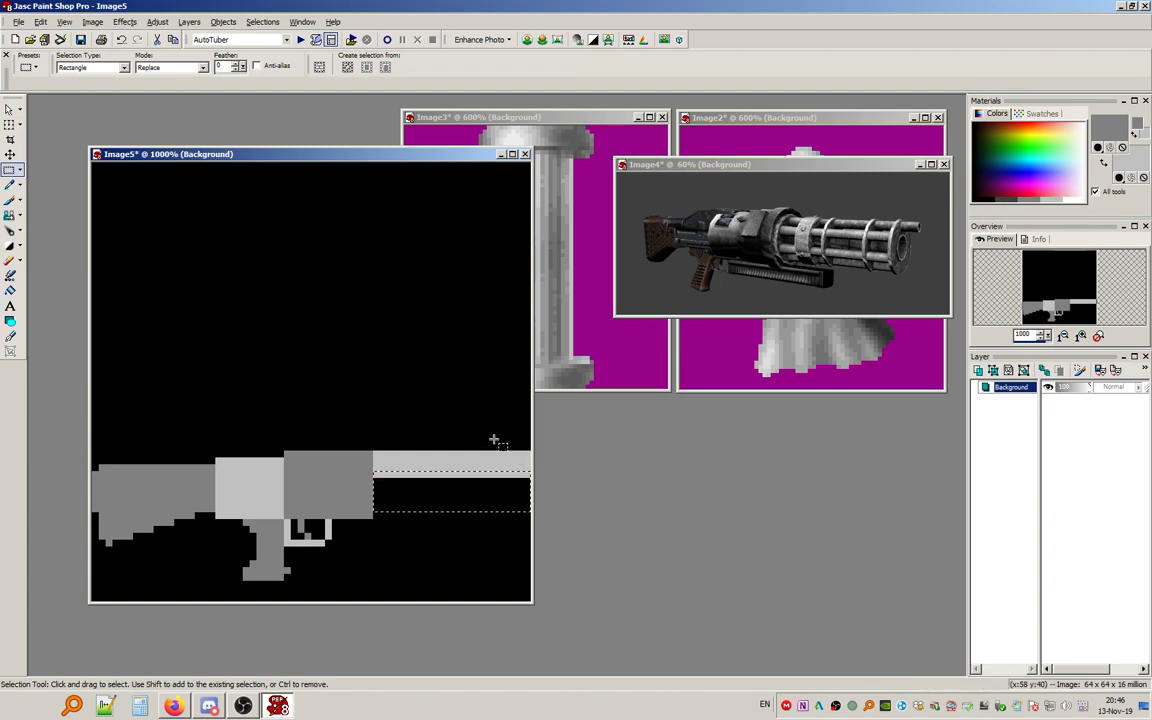
click(10, 185)
right_click(102, 221)
key(Delete)
Select the whole light-gray barrel strip and move it down by one pixel.
click(10, 170)
drag(427, 390, 401, 424)
drag(380, 471, 538, 498)
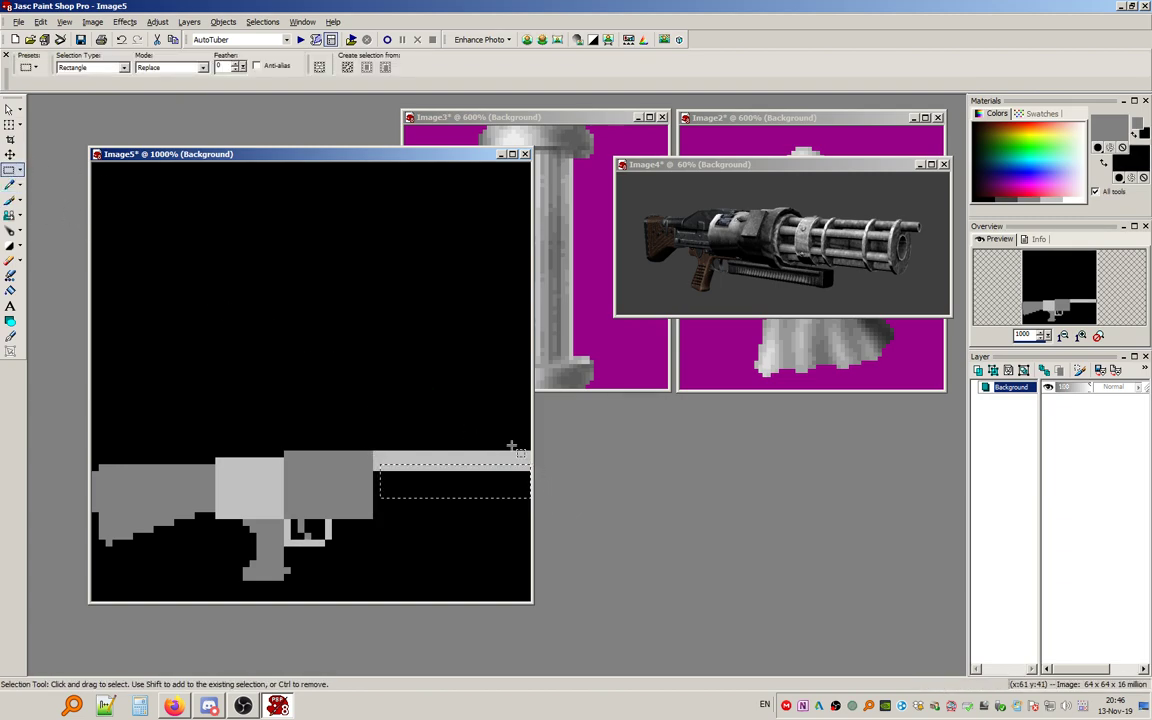
drag(380, 451, 399, 457)
drag(415, 383, 447, 408)
drag(376, 453, 562, 470)
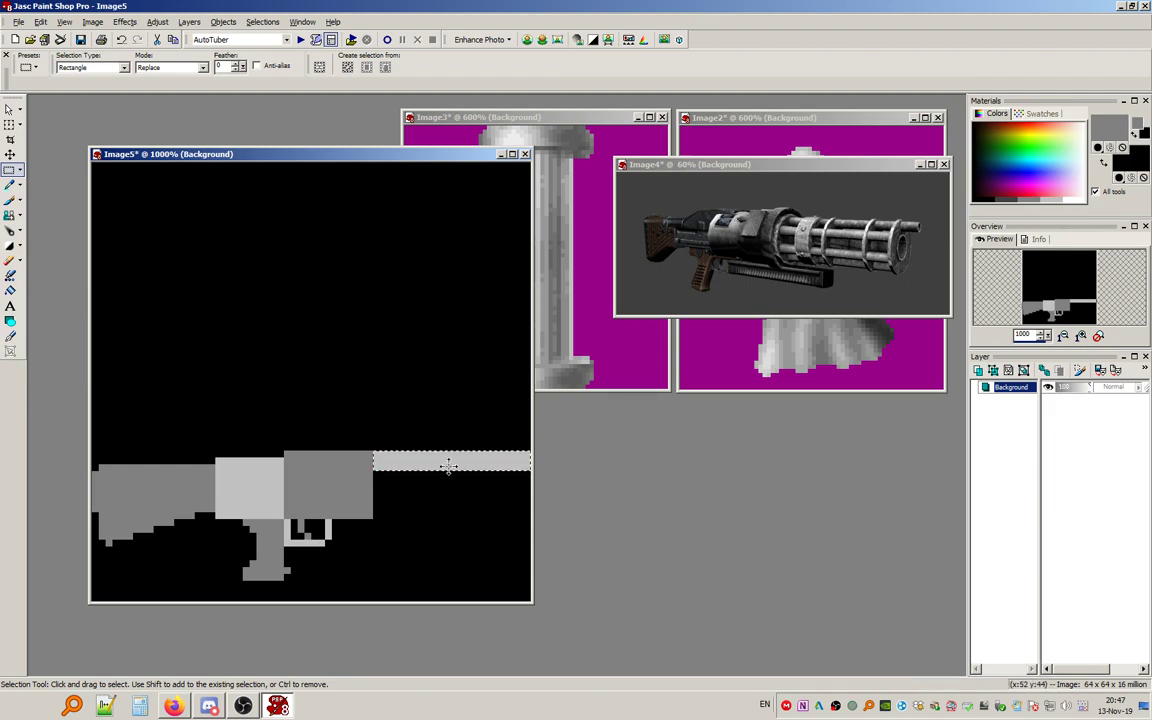
drag(447, 466, 449, 474)
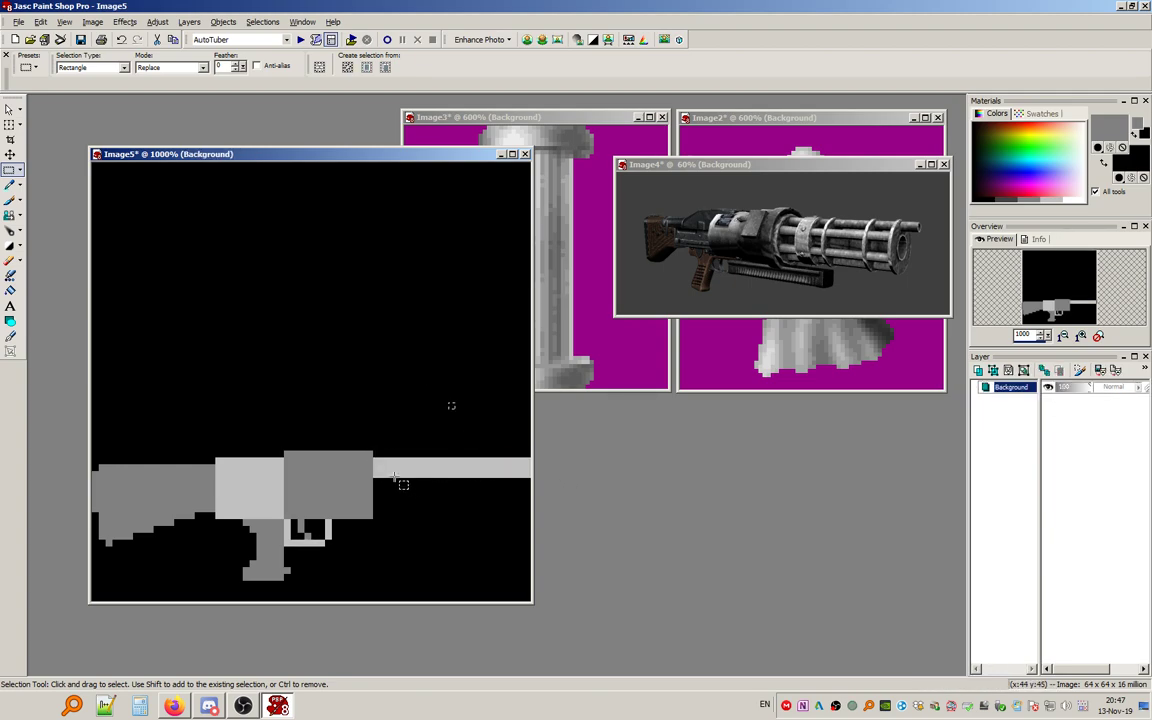
Clear the barrel's lowest pixel row to black and remove the selection.
drag(375, 474, 556, 493)
key(Delete)
mouse_move(402, 356)
mouse_down()
mouse_move(424, 399)
mouse_move(461, 394)
mouse_up()
click(262, 21)
click(272, 48)
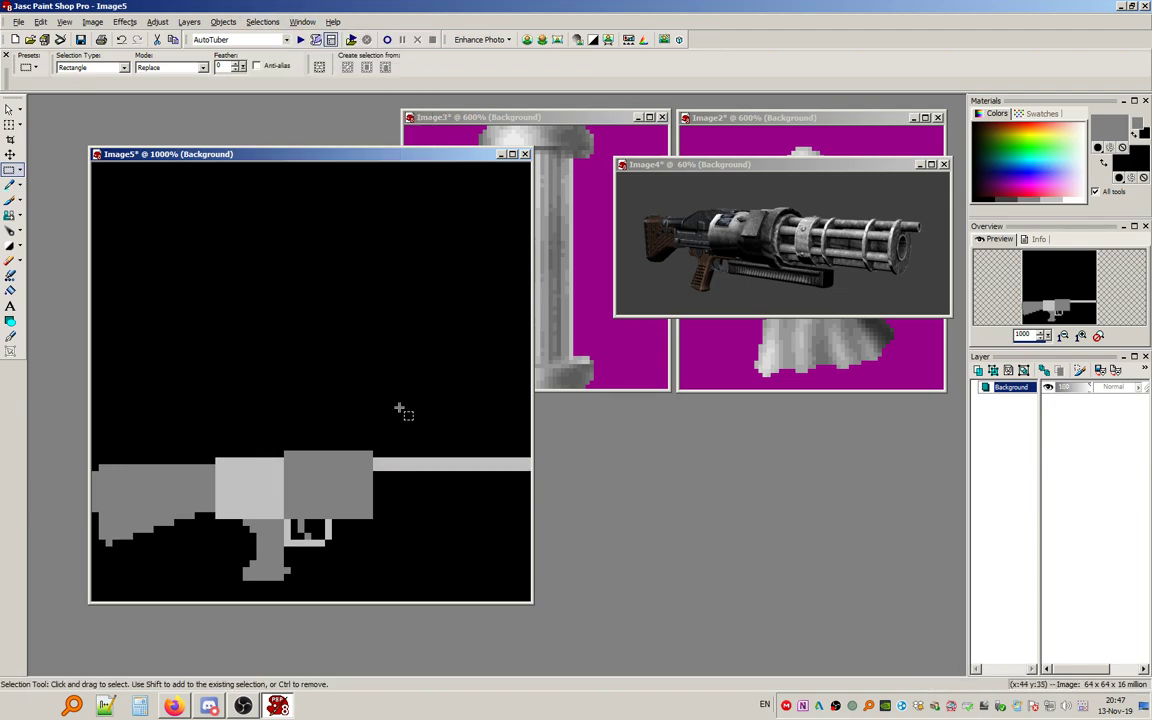
Select the two-pixel-high barrel strip and shade it with a size 1 Lighten/Darken brush, lightening the upper row and darkening the lower row.
drag(374, 457, 568, 471)
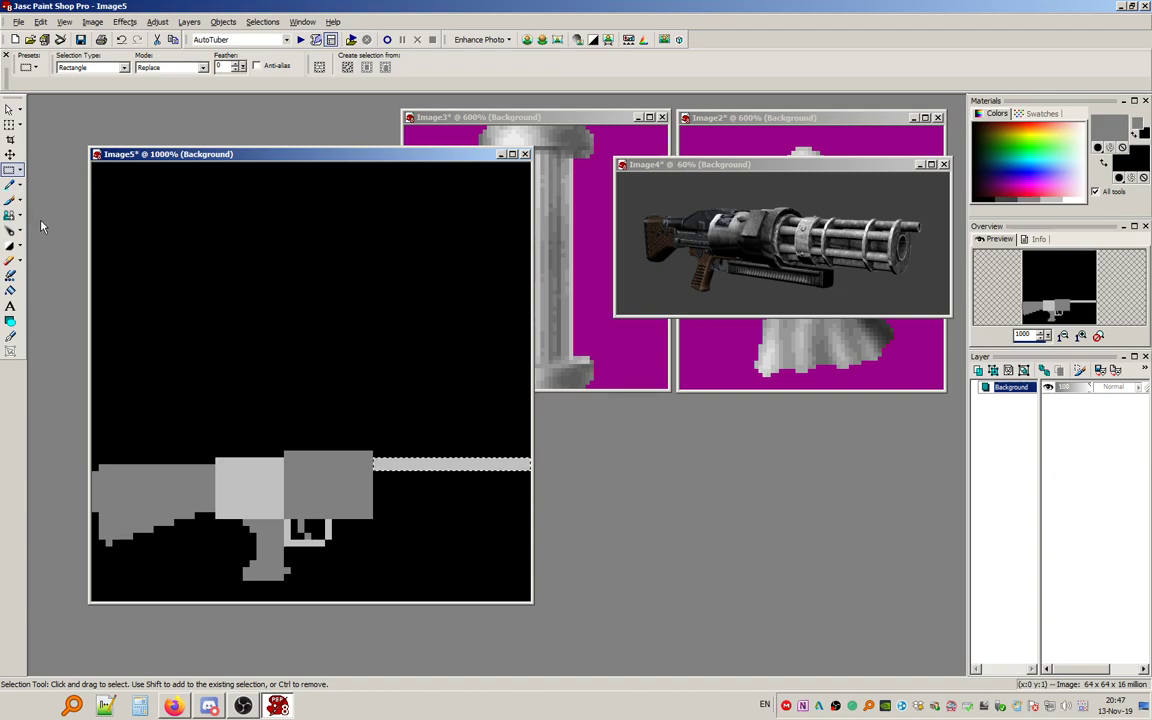
click(12, 245)
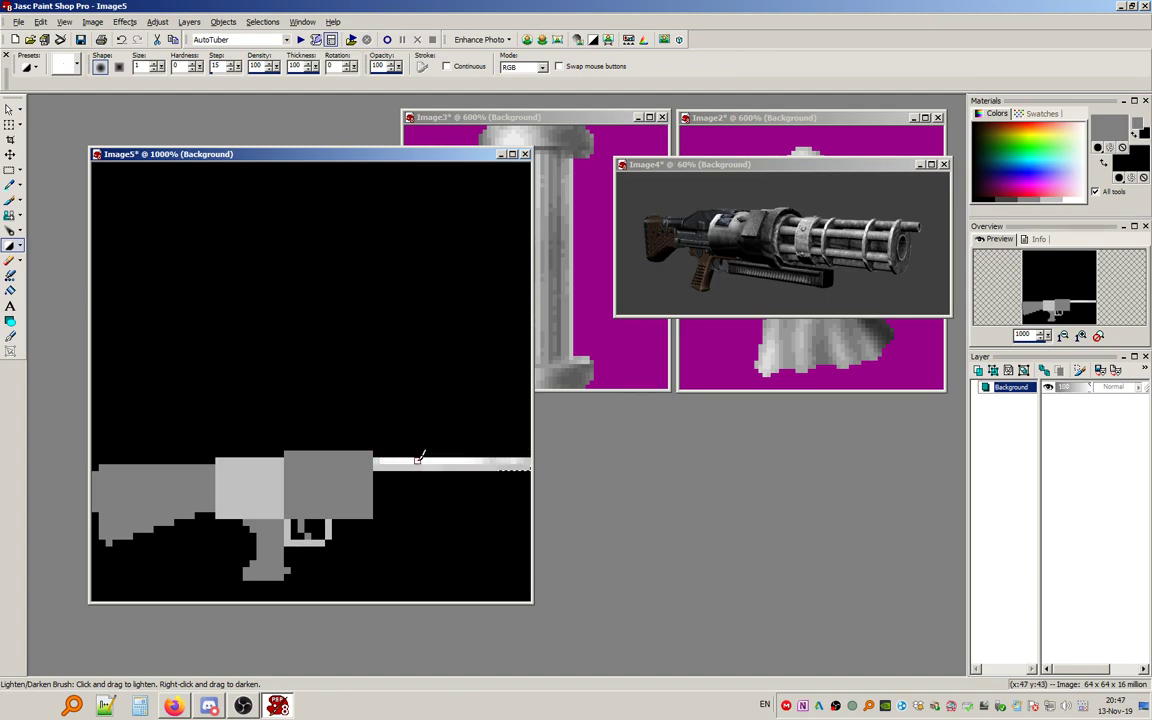
drag(514, 467, 432, 467)
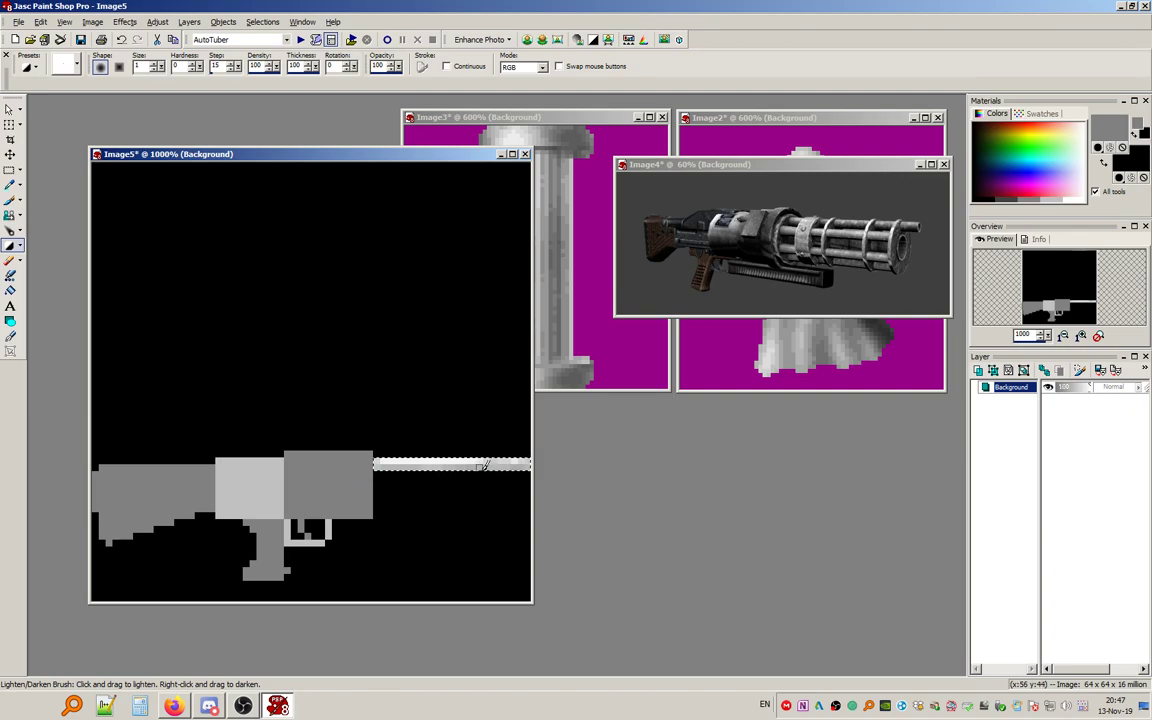
drag(497, 466, 456, 463)
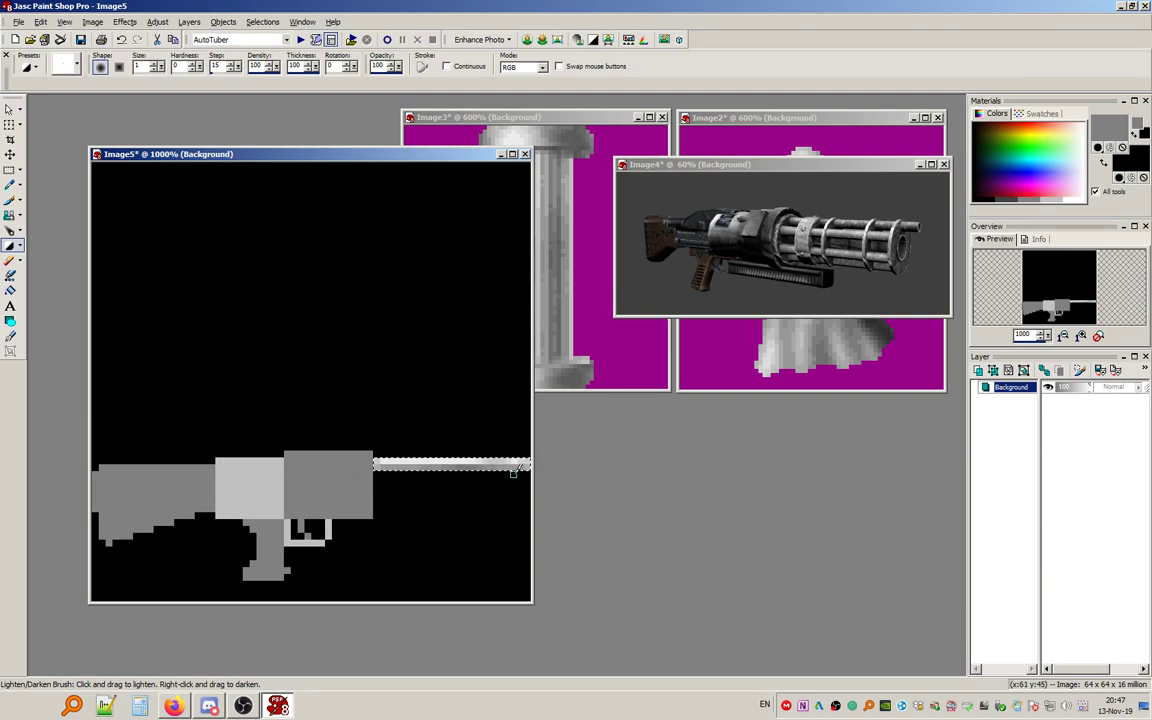
mouse_move(528, 461)
mouse_down()
mouse_move(363, 459)
mouse_move(424, 459)
mouse_up()
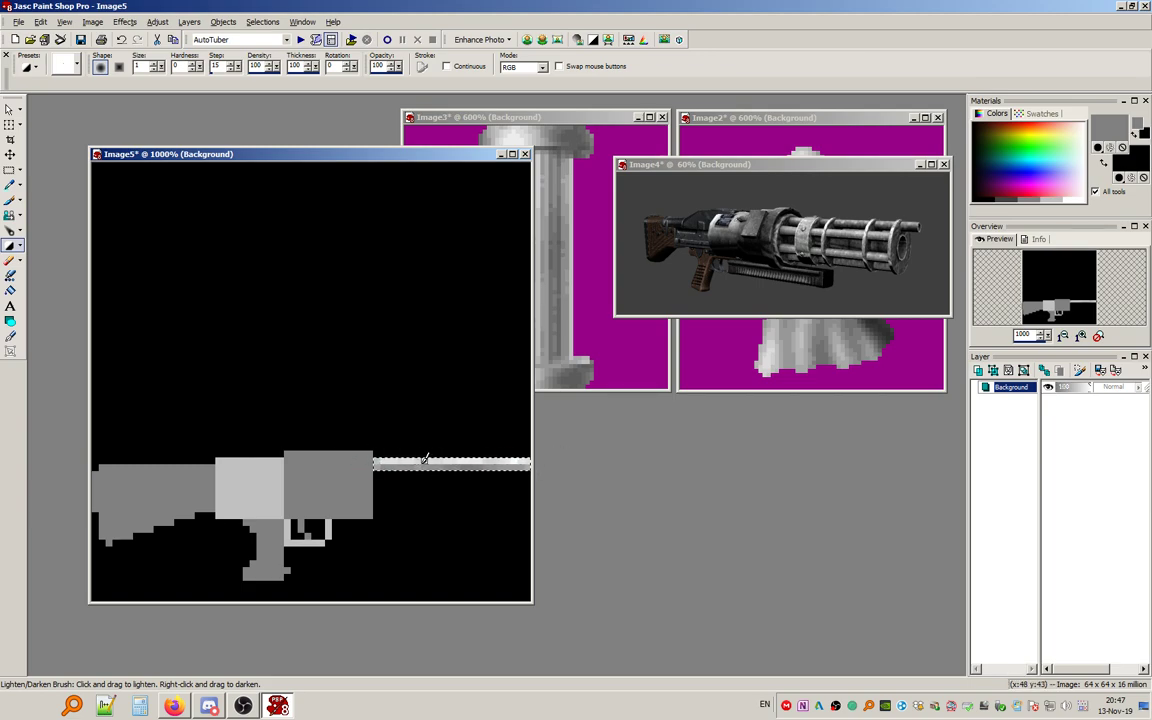
scroll(450, 460, up, 4)
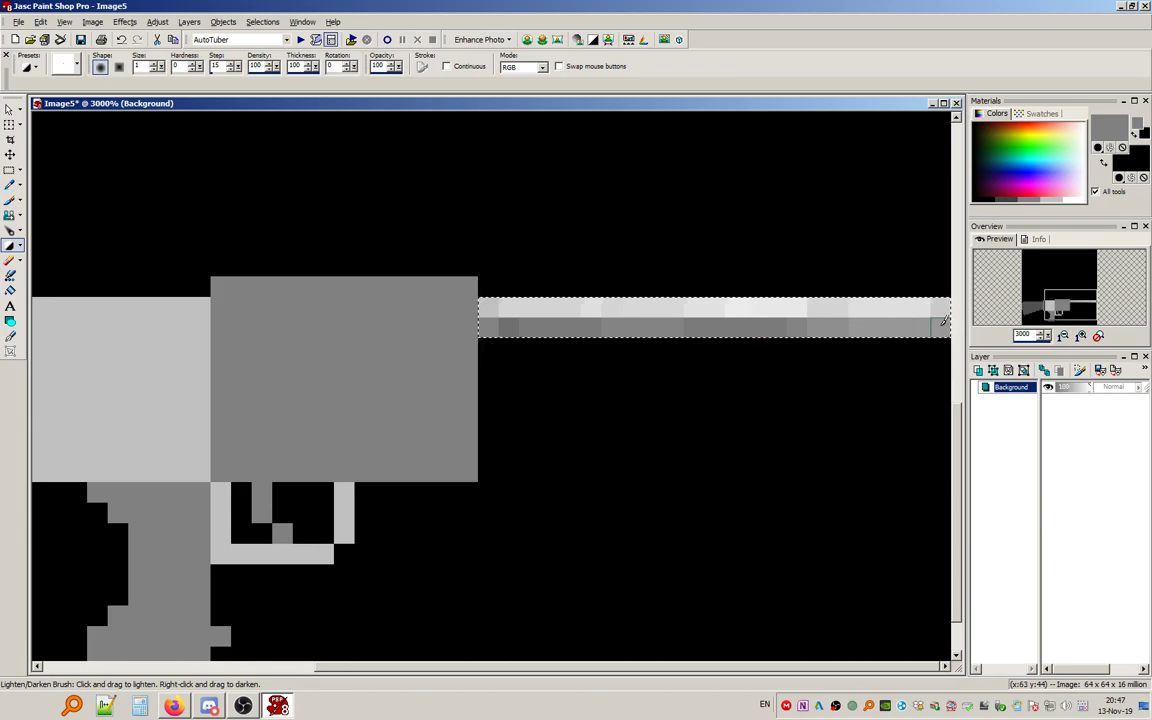
mouse_move(926, 327)
mouse_down()
mouse_move(704, 328)
mouse_move(520, 328)
mouse_up()
key(ctrl+d)
scroll(496, 357, down, 5)
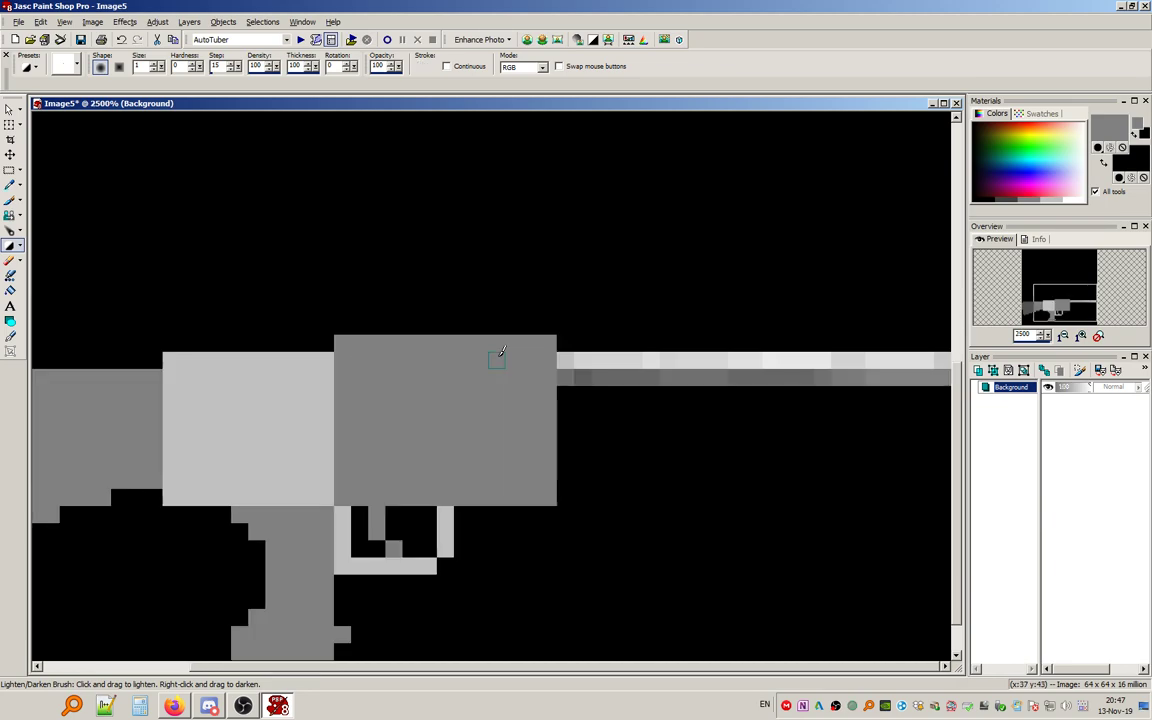
scroll(400, 350, up, 1)
Copy the shaded barrel strip and place two copies below it, with one-pixel black gaps between the barrels.
click(10, 169)
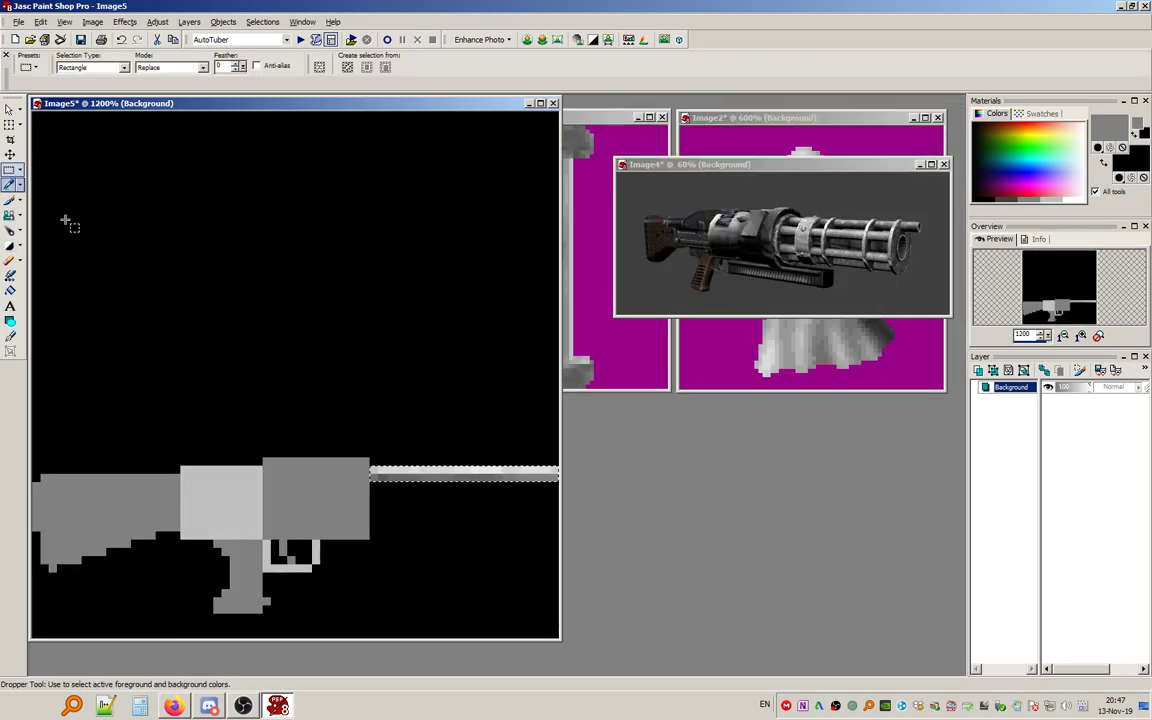
key(ctrl+c)
key(ctrl+e)
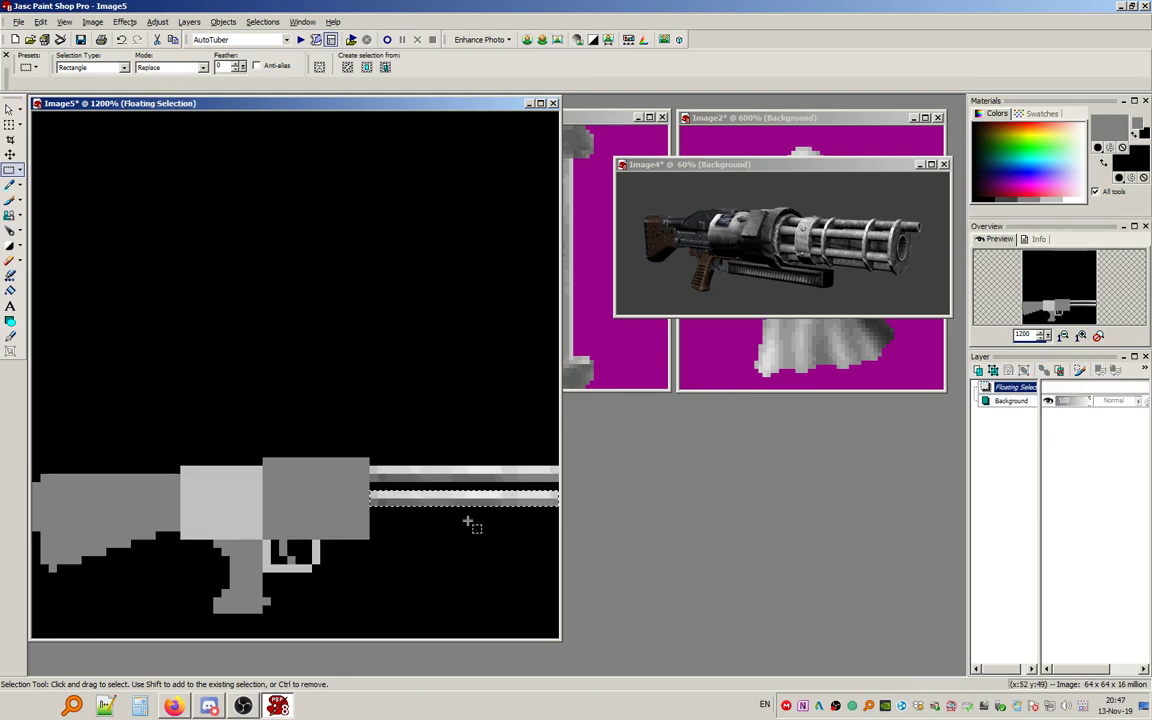
click(92, 21)
click(110, 55)
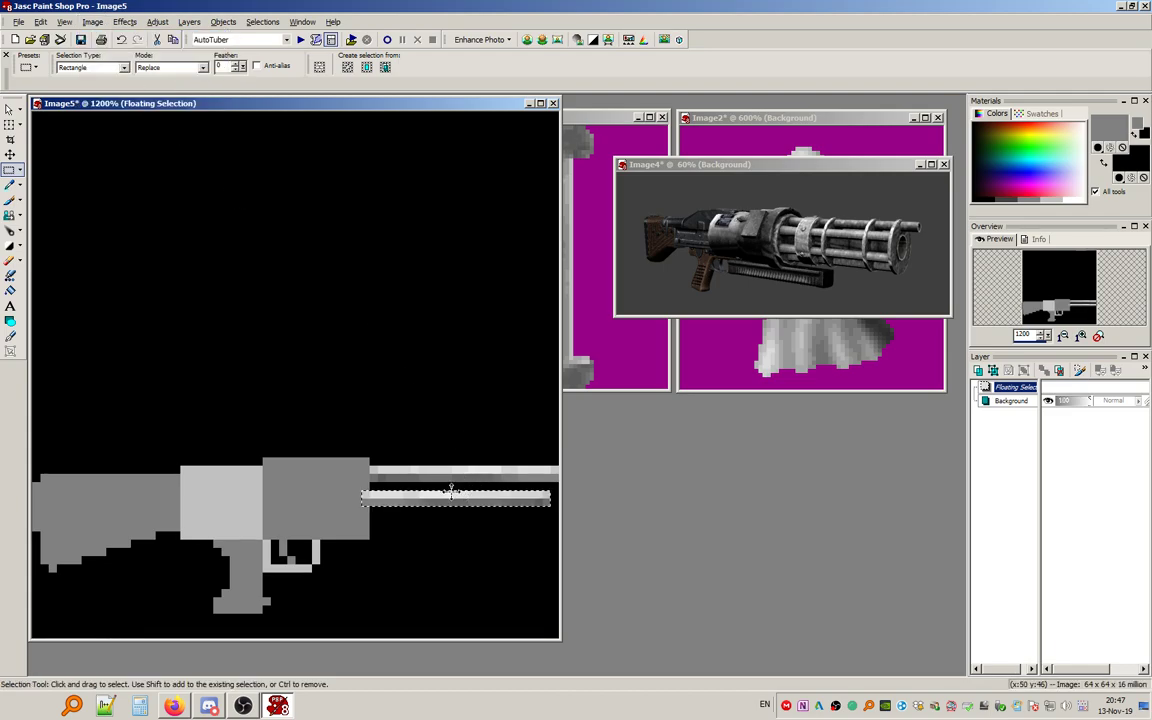
drag(452, 497, 447, 498)
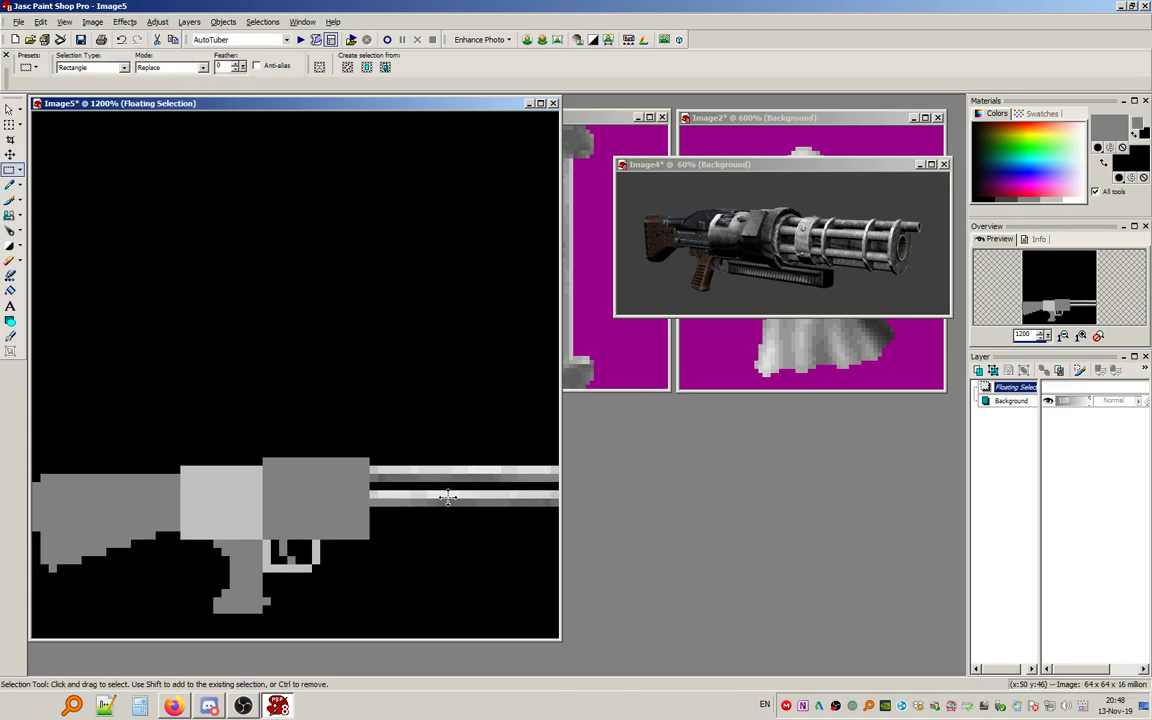
key(ctrl+e)
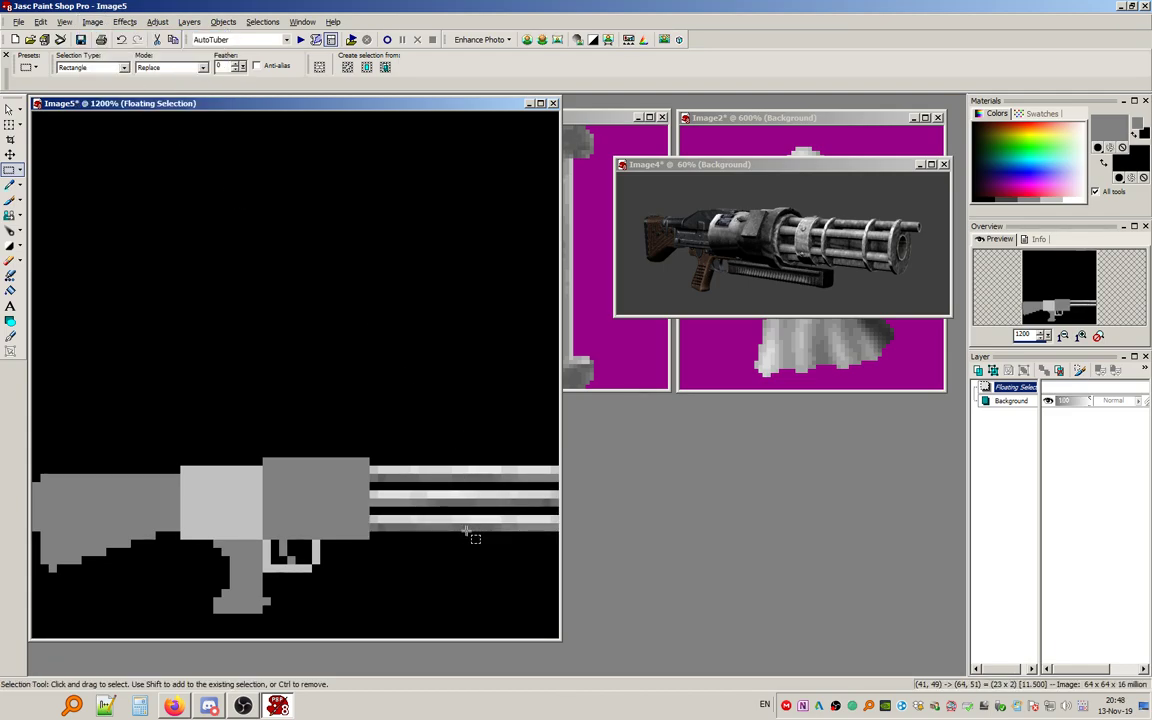
click(466, 530)
drag(421, 377, 453, 417)
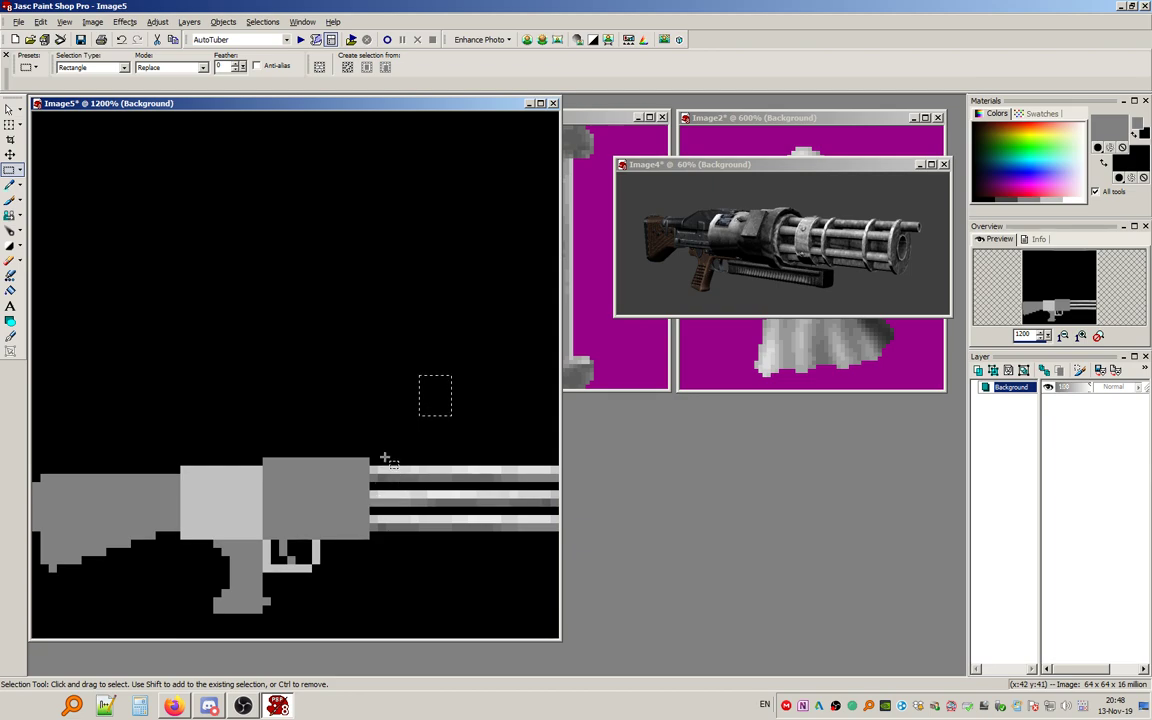
Select a 1 x 10 pixel column across the barrels beside the gun body and flood fill it light gray with match mode None.
drag(384, 459, 391, 541)
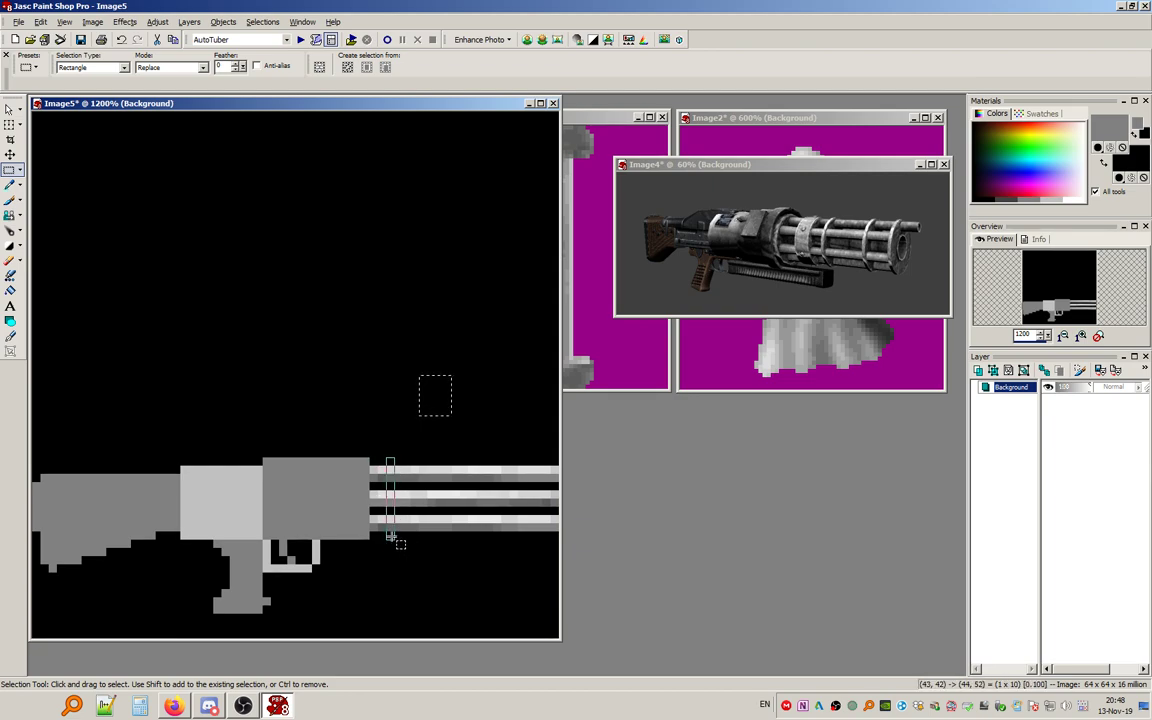
click(380, 468)
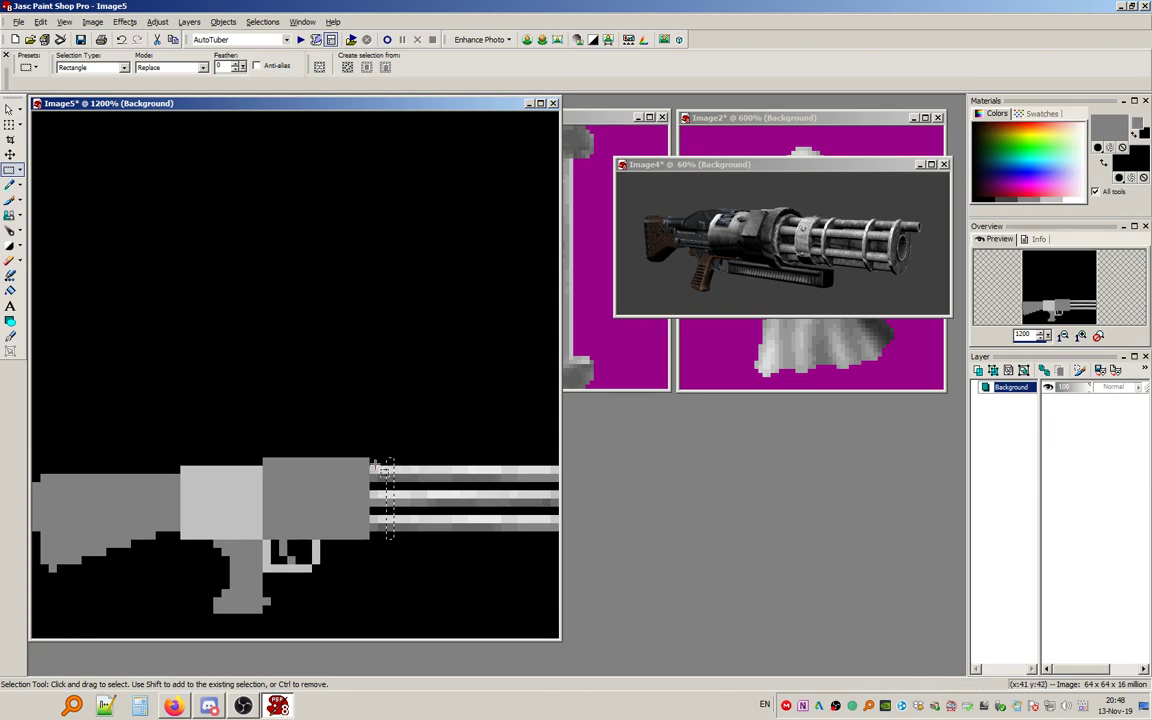
drag(370, 457, 385, 546)
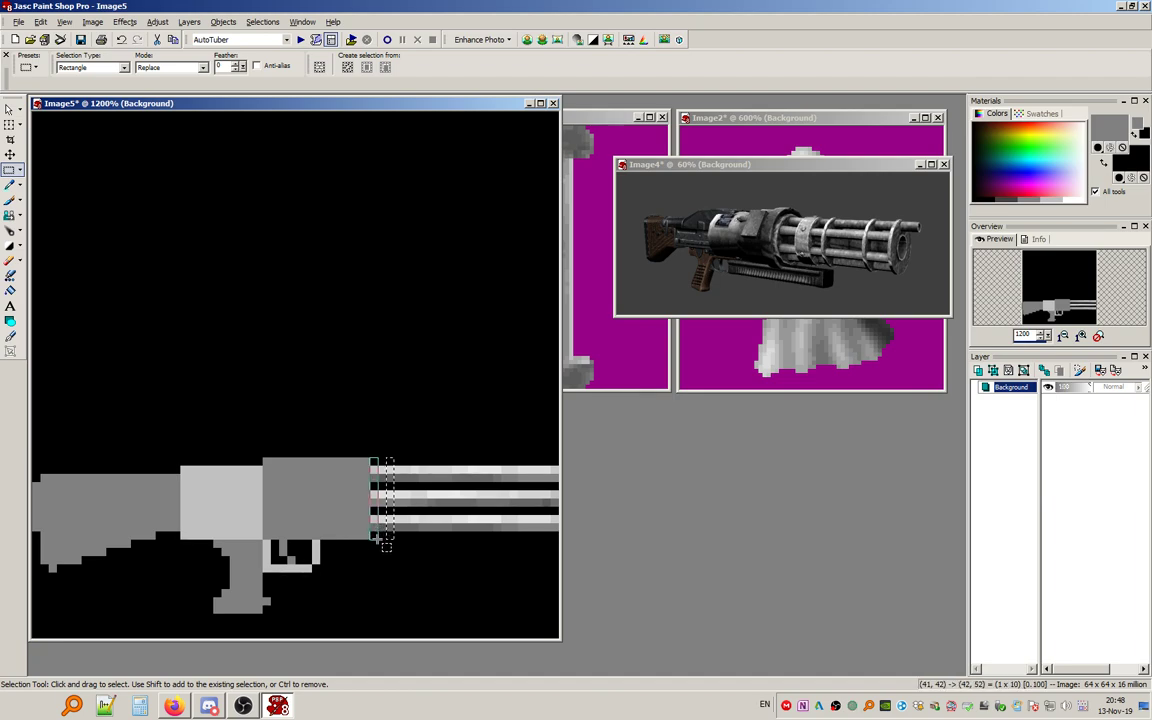
click(19, 274)
click(82, 67)
click(75, 79)
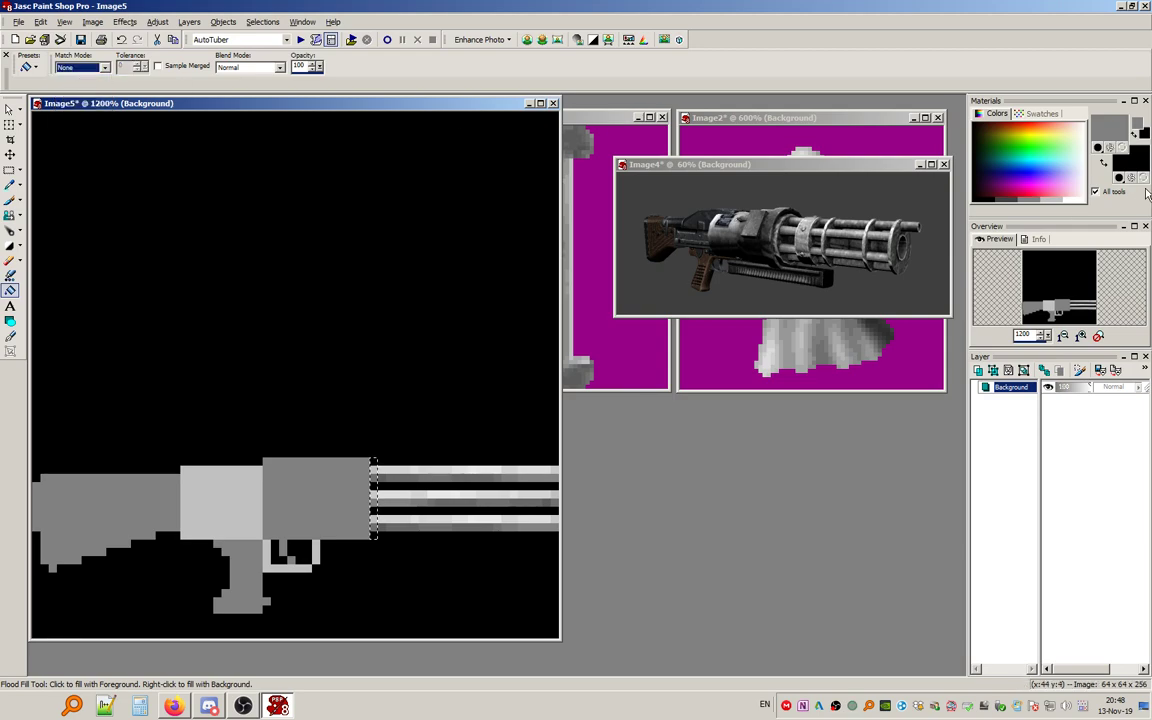
click(1062, 191)
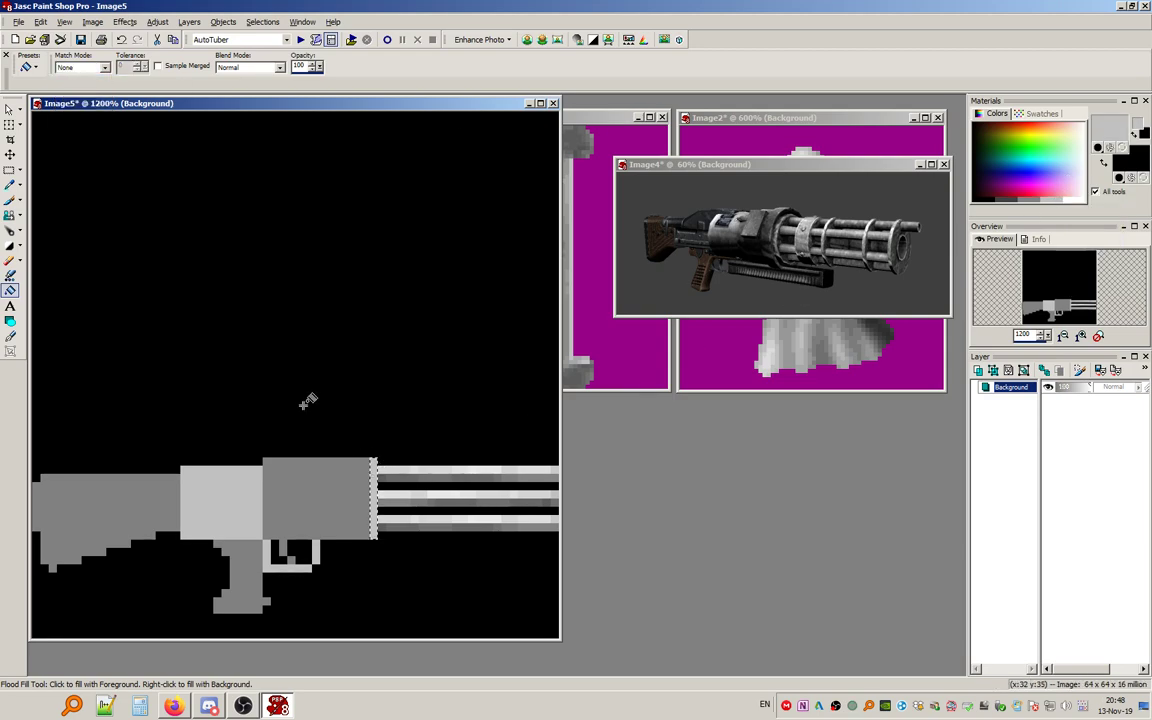
Shade the barrel band with a size 6 Lighten/Darken brush, darkening its lower end, and place three copies of it along the barrels.
click(10, 245)
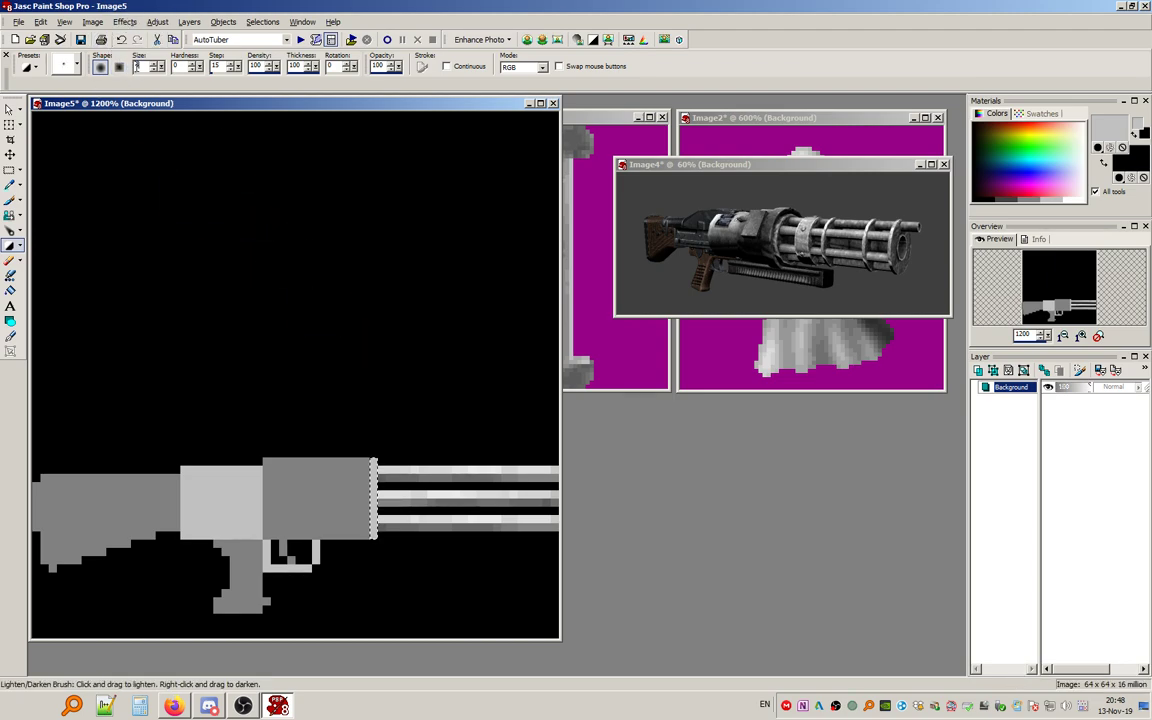
text(6)
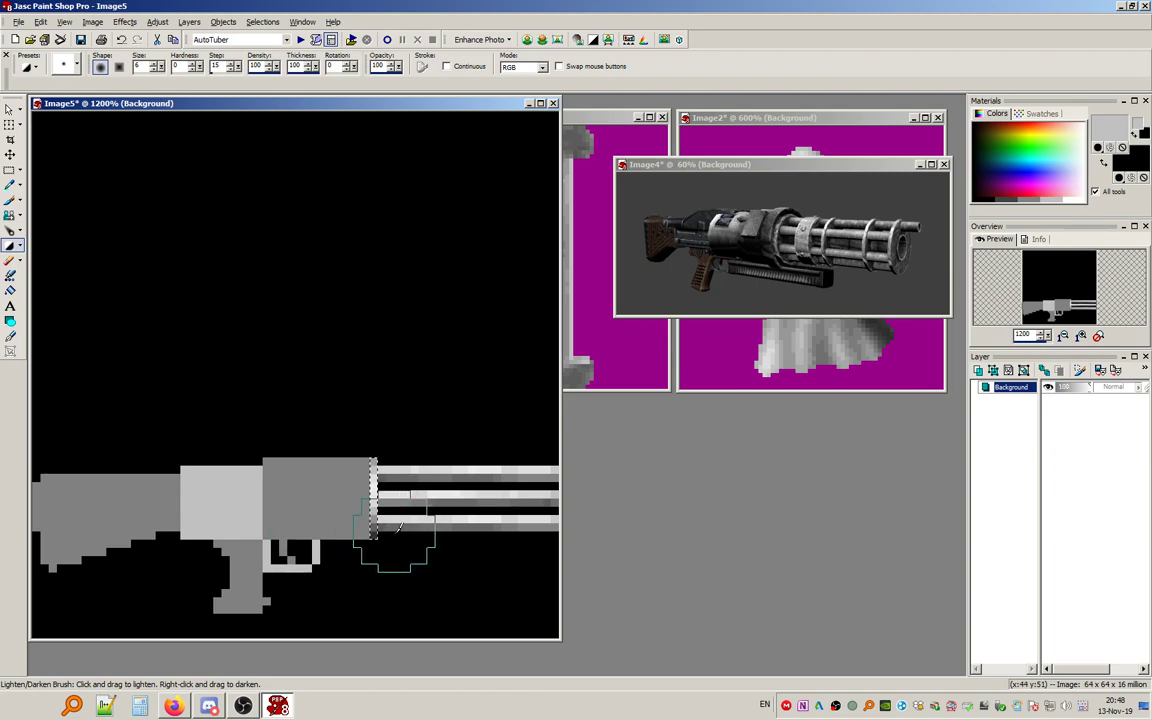
click(12, 171)
drag(378, 508, 546, 508)
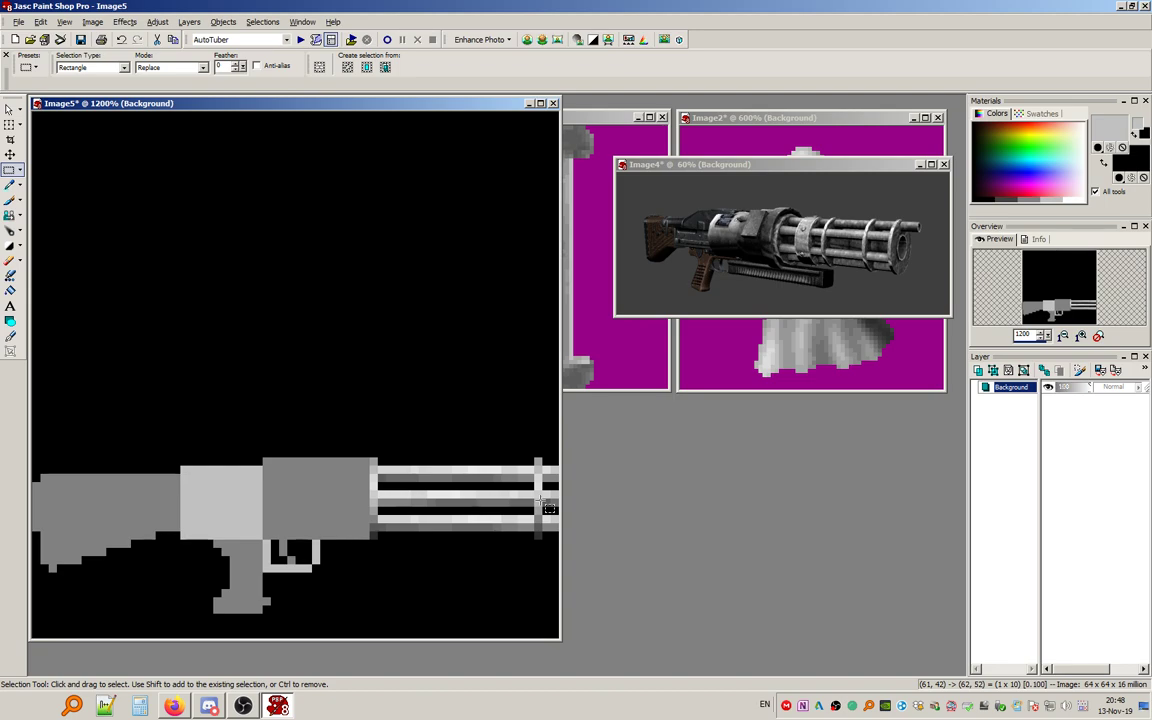
drag(549, 508, 422, 511)
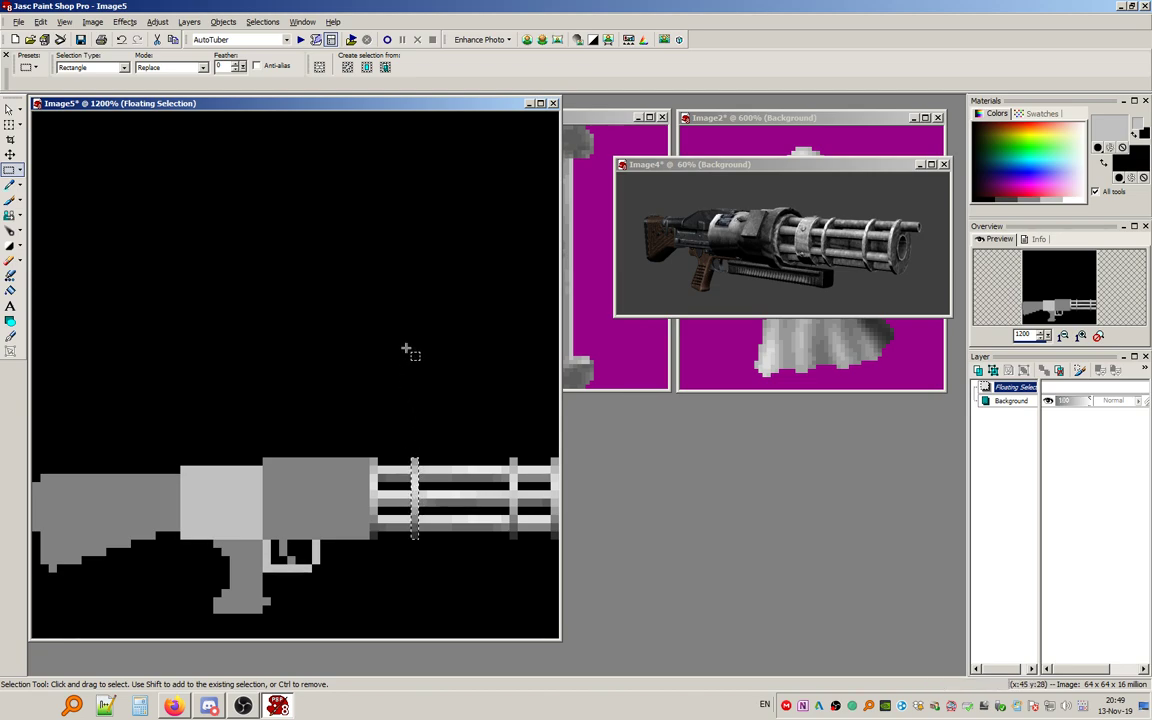
drag(463, 403, 466, 406)
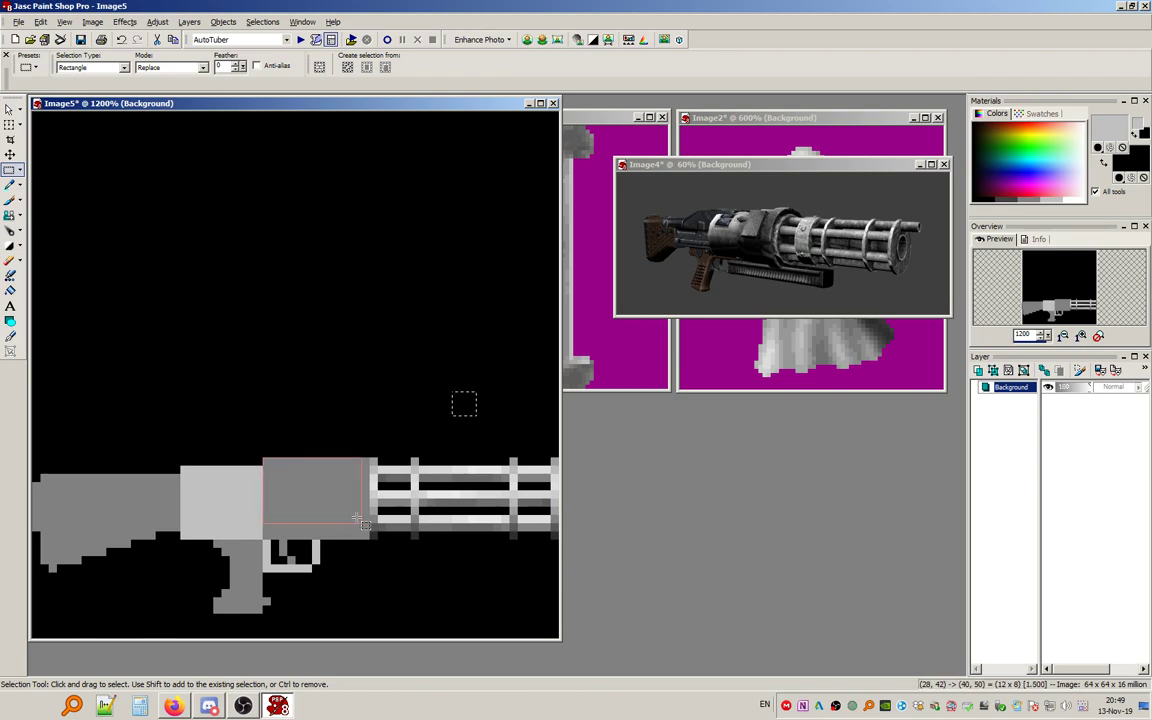
Select the medium-gray body block behind the barrels and shade it with a size 4 Lighten/Darken brush, lighter along the top and darker along the bottom.
click(10, 245)
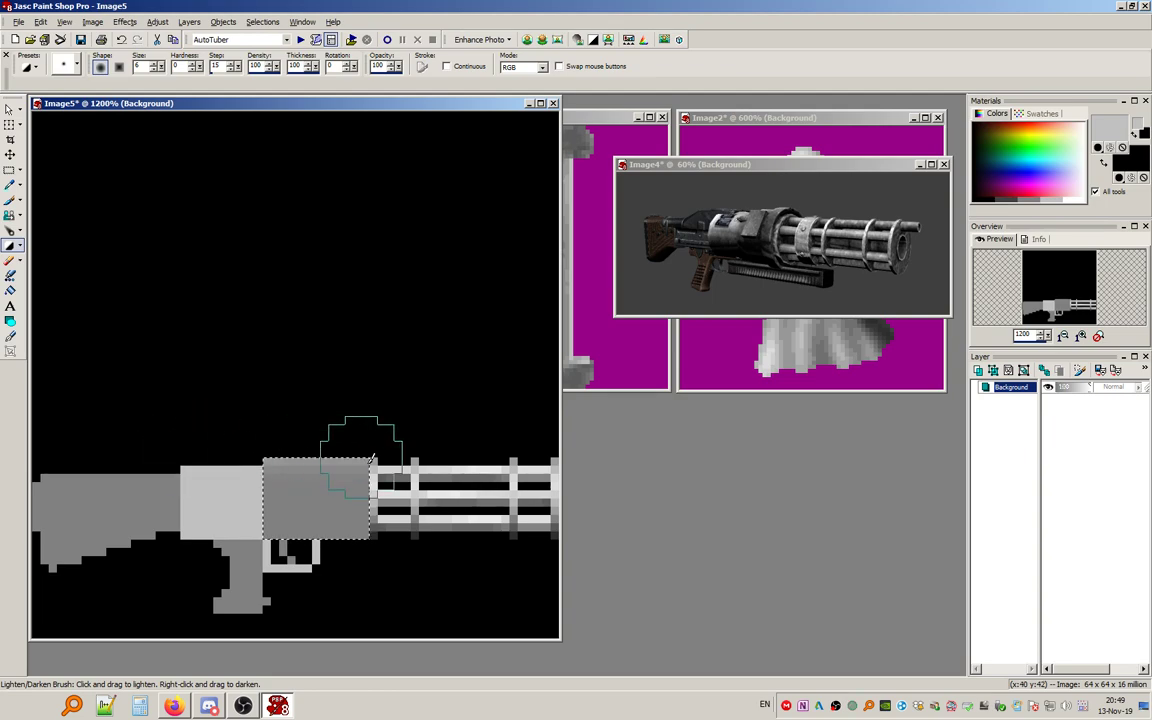
text(4)
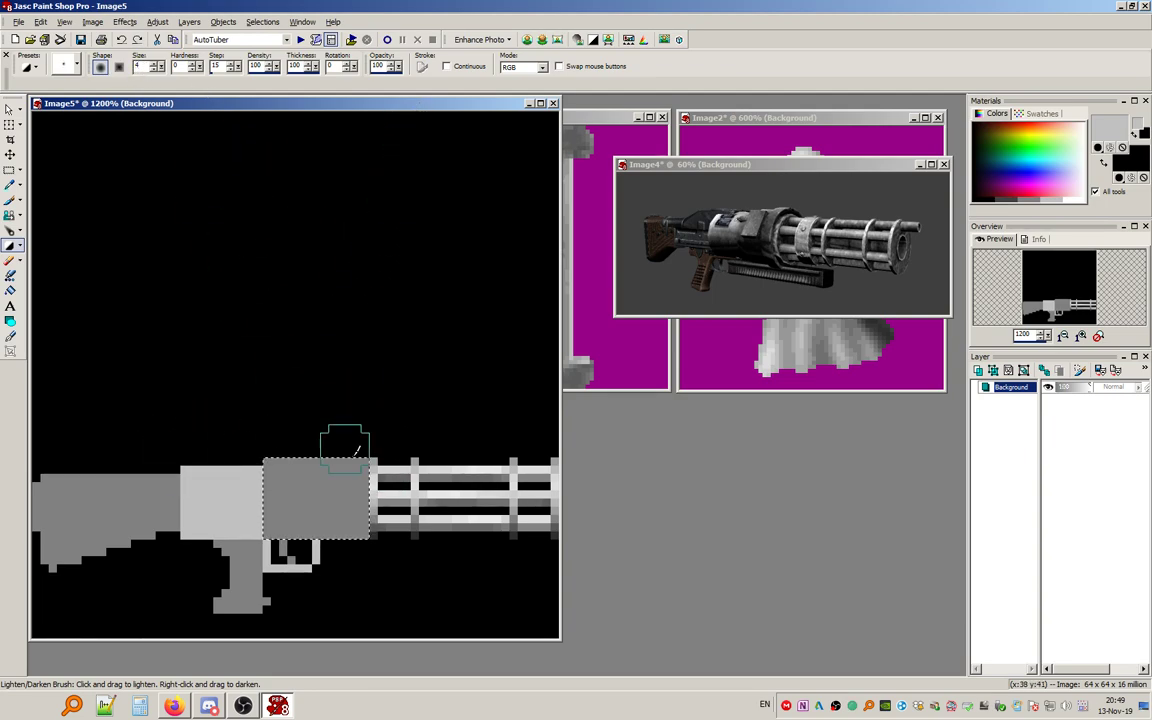
mouse_move(389, 470)
mouse_down()
mouse_move(147, 474)
mouse_move(419, 474)
mouse_move(163, 474)
mouse_move(419, 474)
mouse_move(172, 474)
mouse_move(398, 464)
mouse_move(338, 471)
mouse_up()
drag(402, 461, 240, 450)
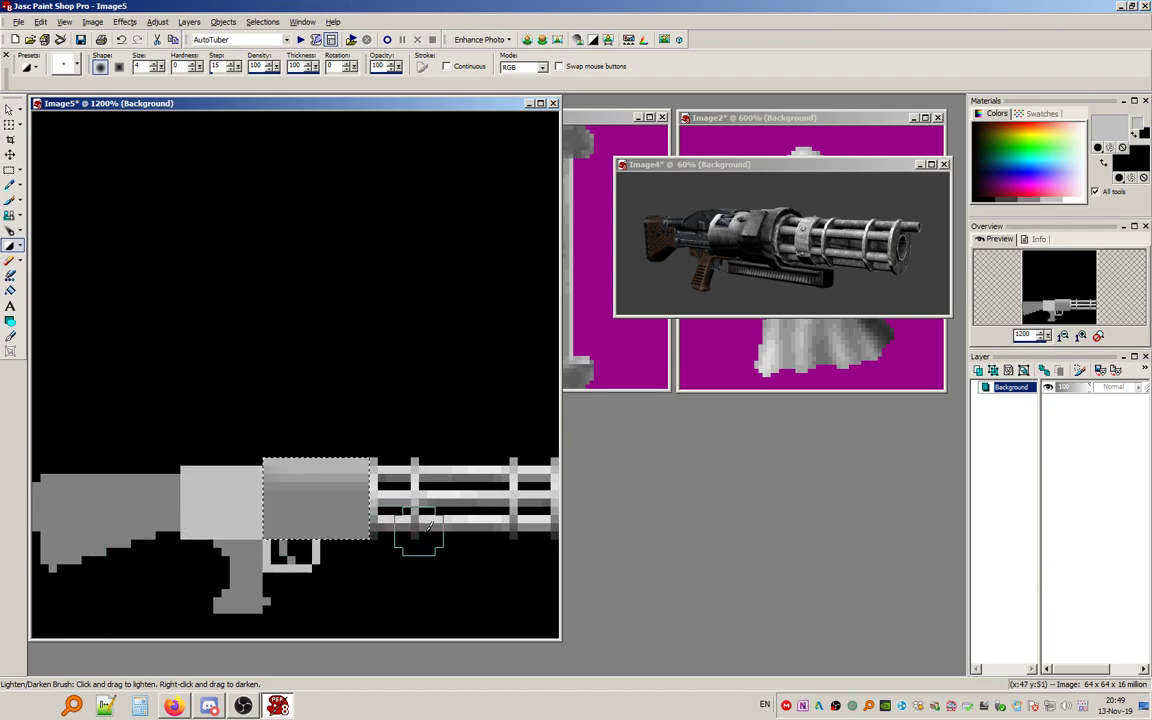
drag(402, 532, 205, 530)
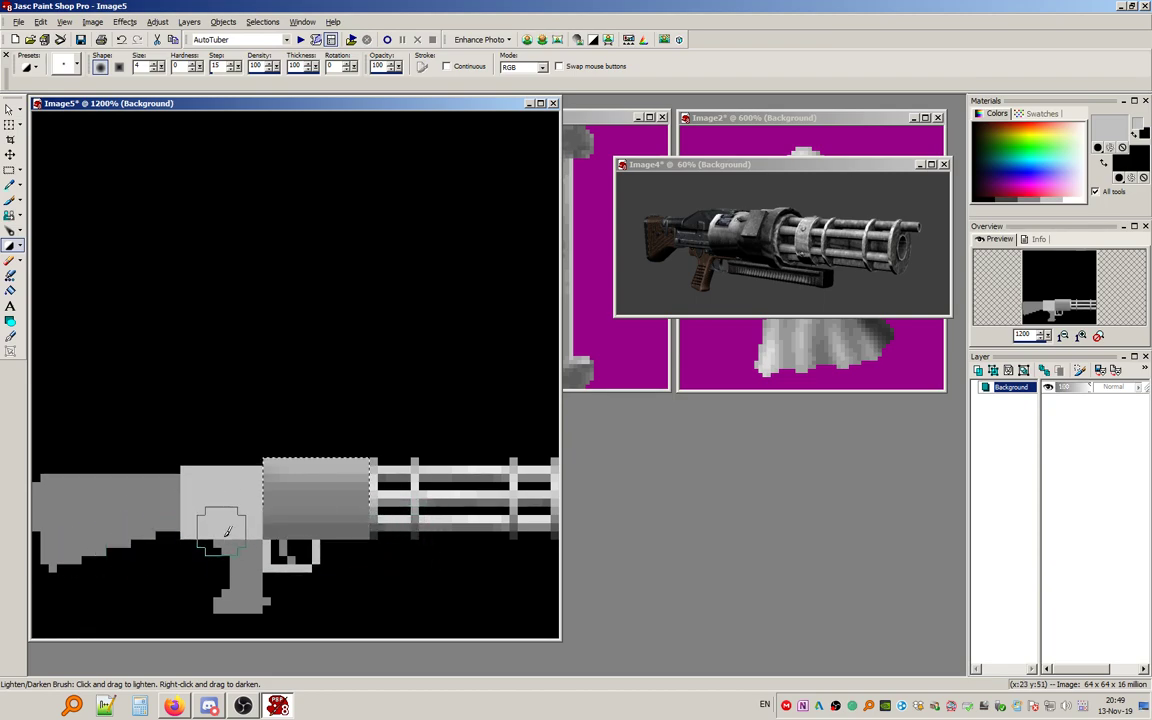
drag(400, 532, 226, 529)
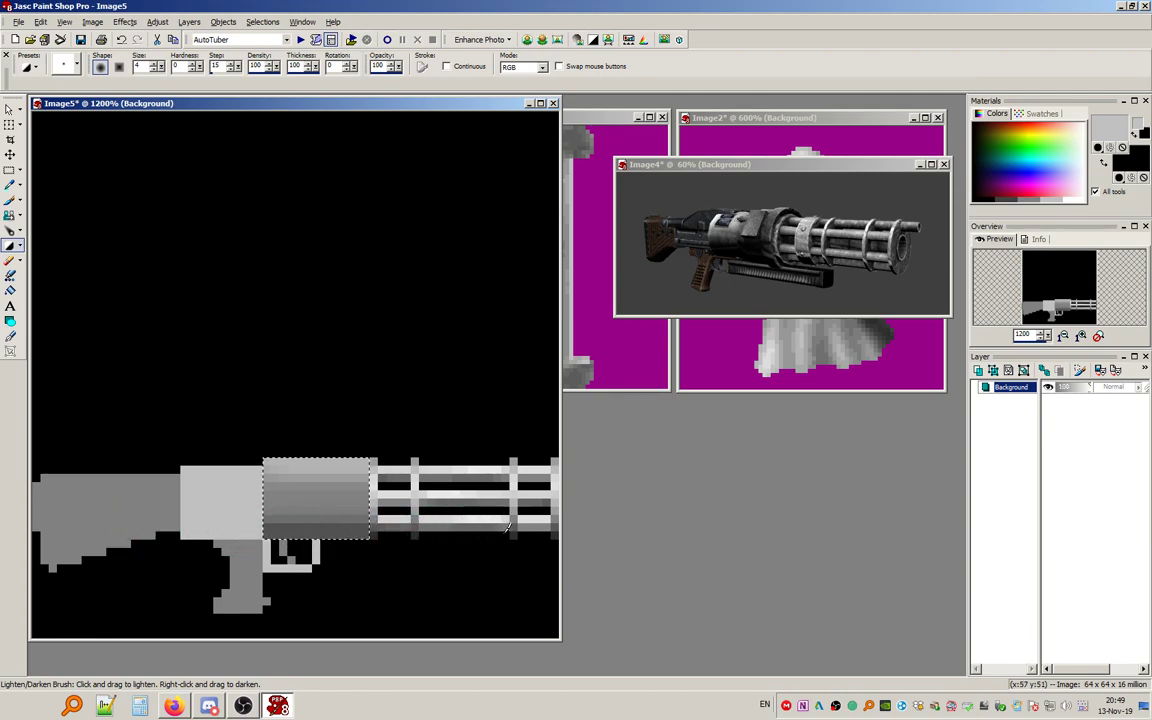
Brighten the body block's top rows further and add horizontal highlight streaks with a size 1 Lighten/Darken brush.
scroll(226, 528, up, 2)
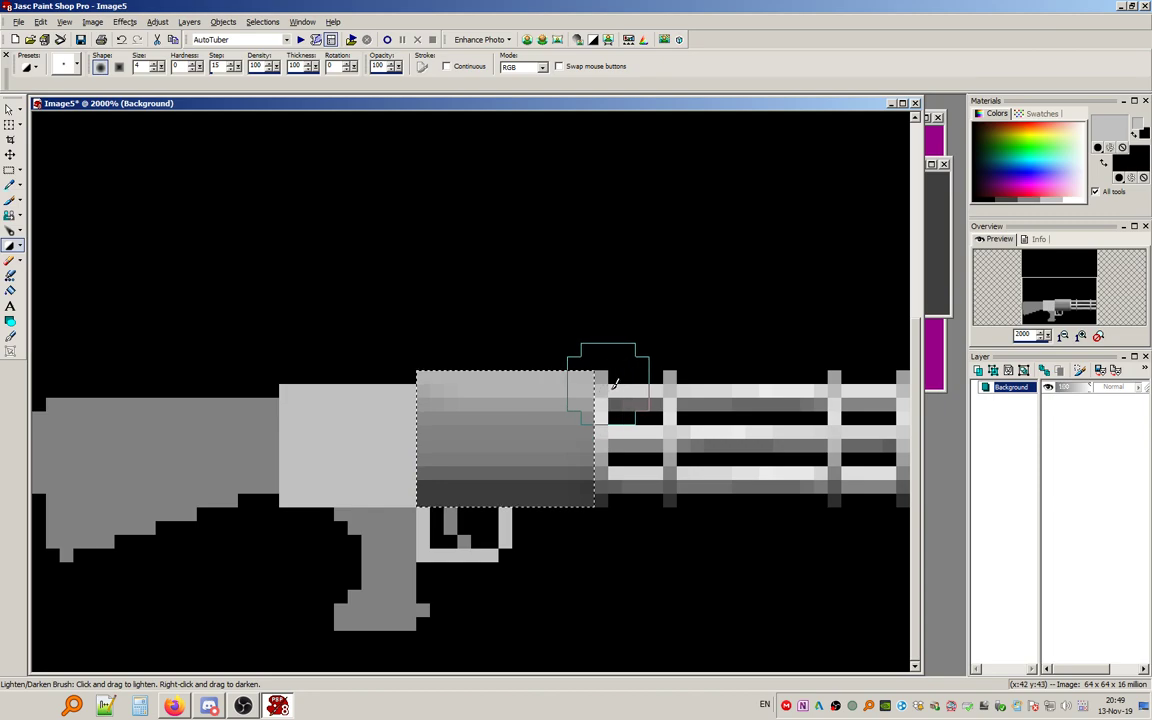
drag(610, 385, 117, 370)
drag(497, 377, 311, 371)
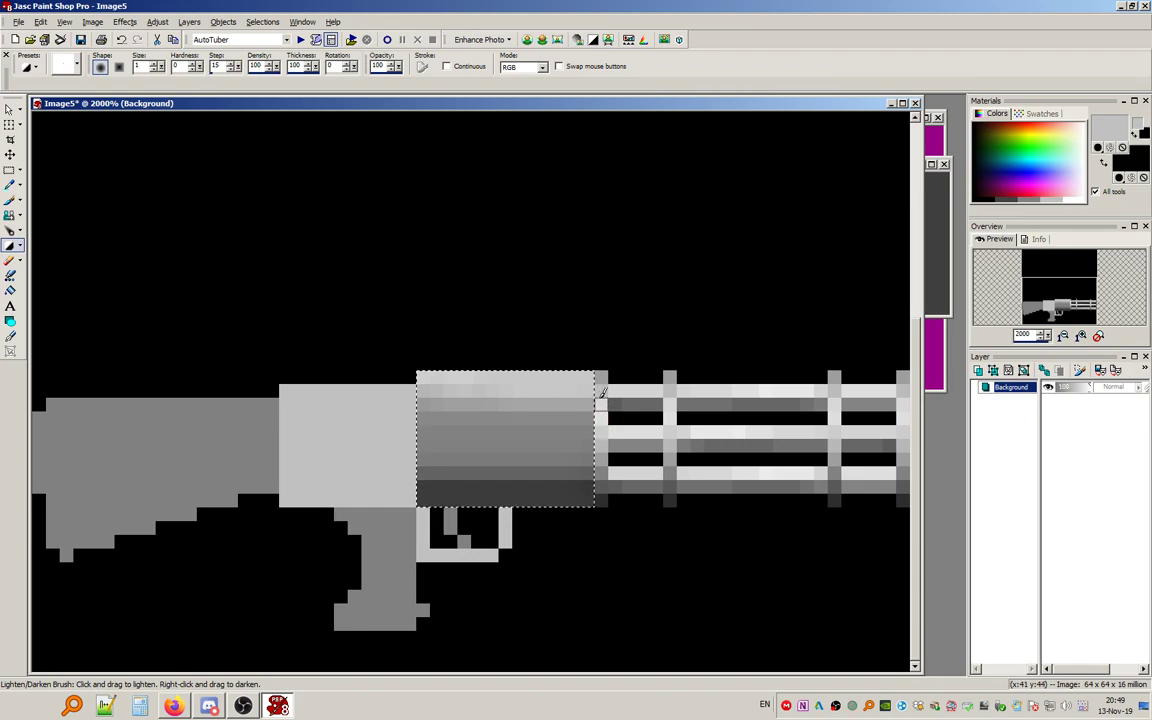
drag(409, 404, 686, 417)
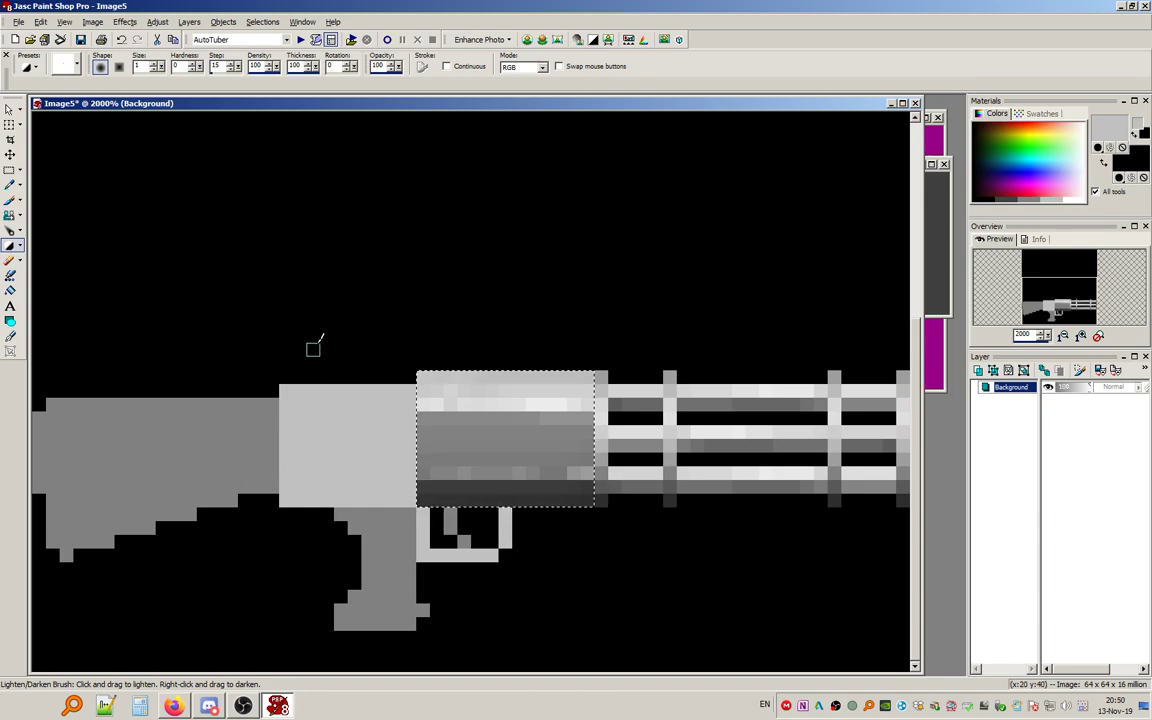
Select the light-gray block between stock and body and shade it with a size 8 Lighten/Darken brush, brightening the upper part and darkening the lower part.
click(9, 170)
scroll(316, 343, down, 4)
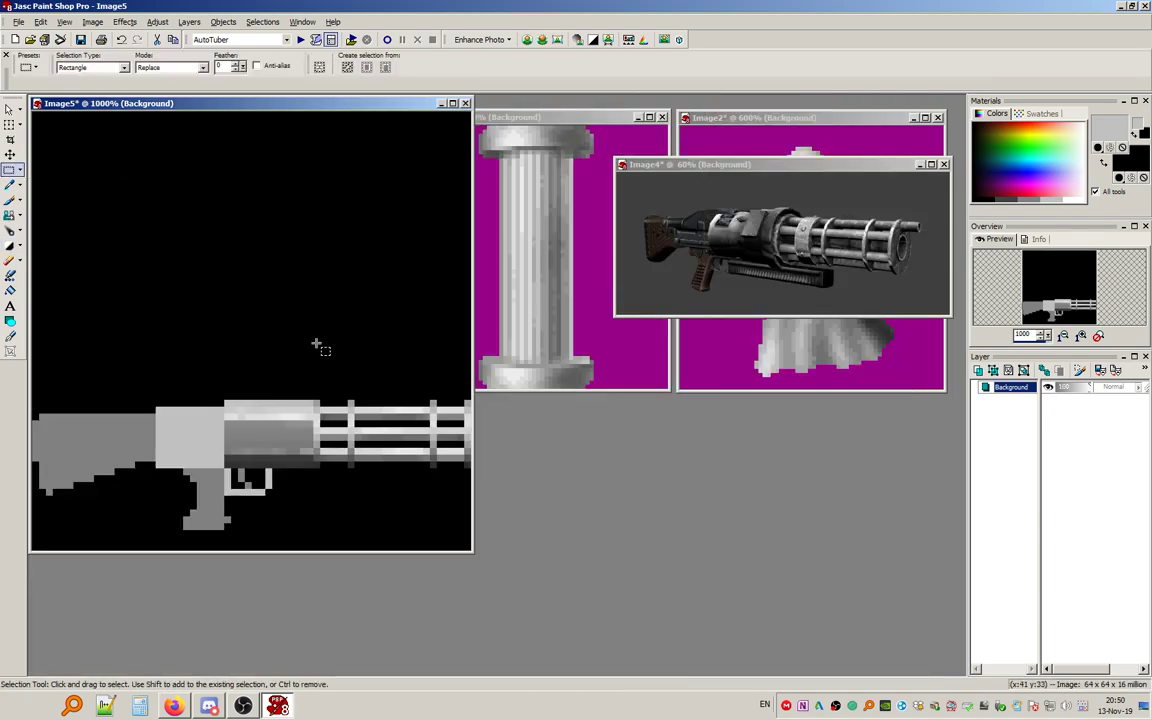
right_click(280, 389)
scroll(278, 388, up, 2)
scroll(278, 390, down, 2)
scroll(303, 339, up, 2)
drag(304, 342, 345, 375)
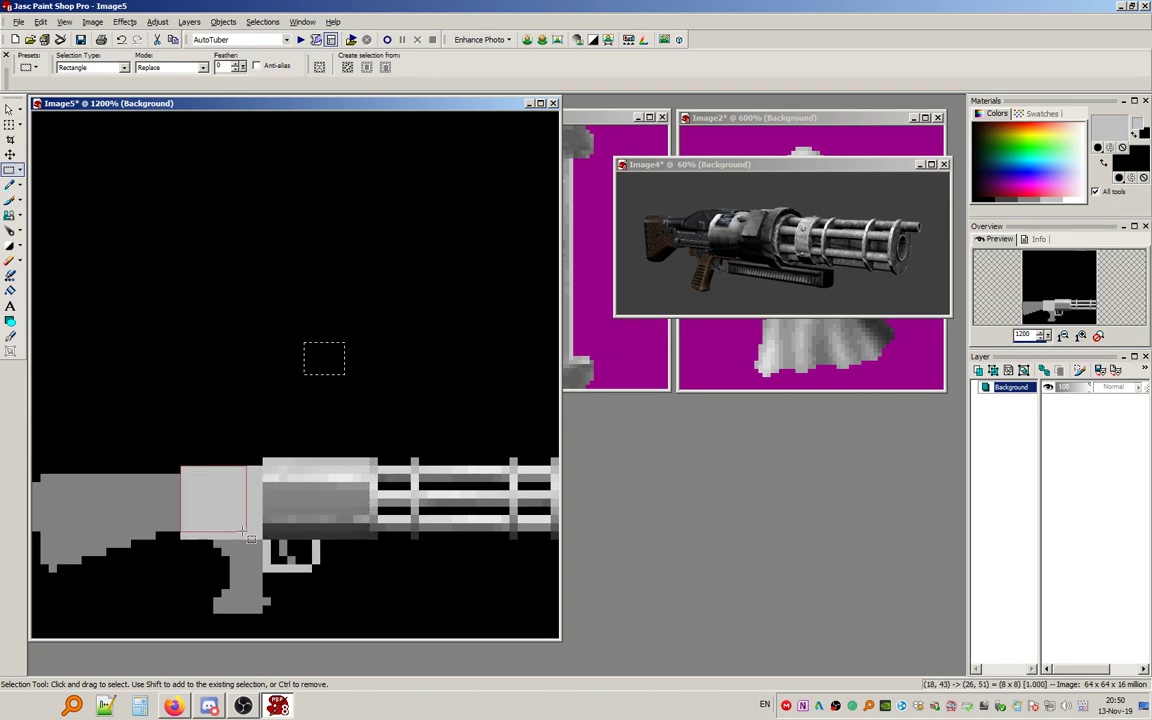
drag(181, 467, 262, 539)
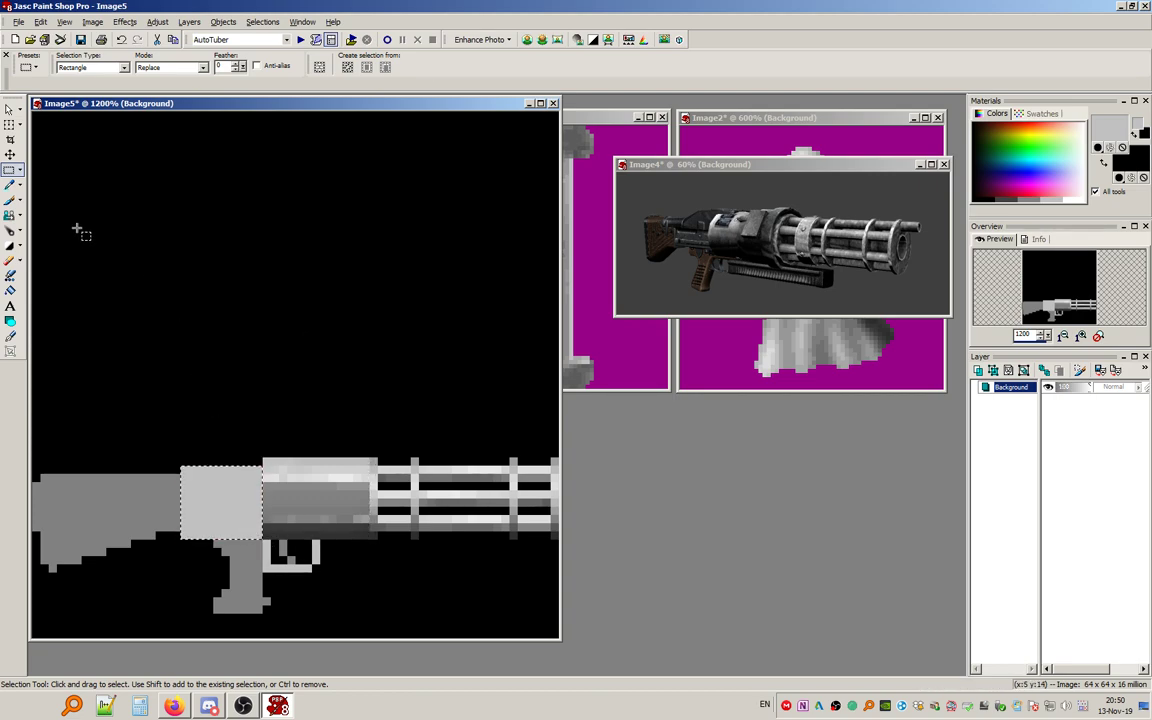
click(10, 245)
drag(144, 66, 113, 69)
text(8)
mouse_move(246, 486)
mouse_down()
mouse_move(116, 489)
mouse_move(329, 483)
mouse_move(265, 447)
mouse_move(326, 523)
mouse_move(183, 530)
mouse_up()
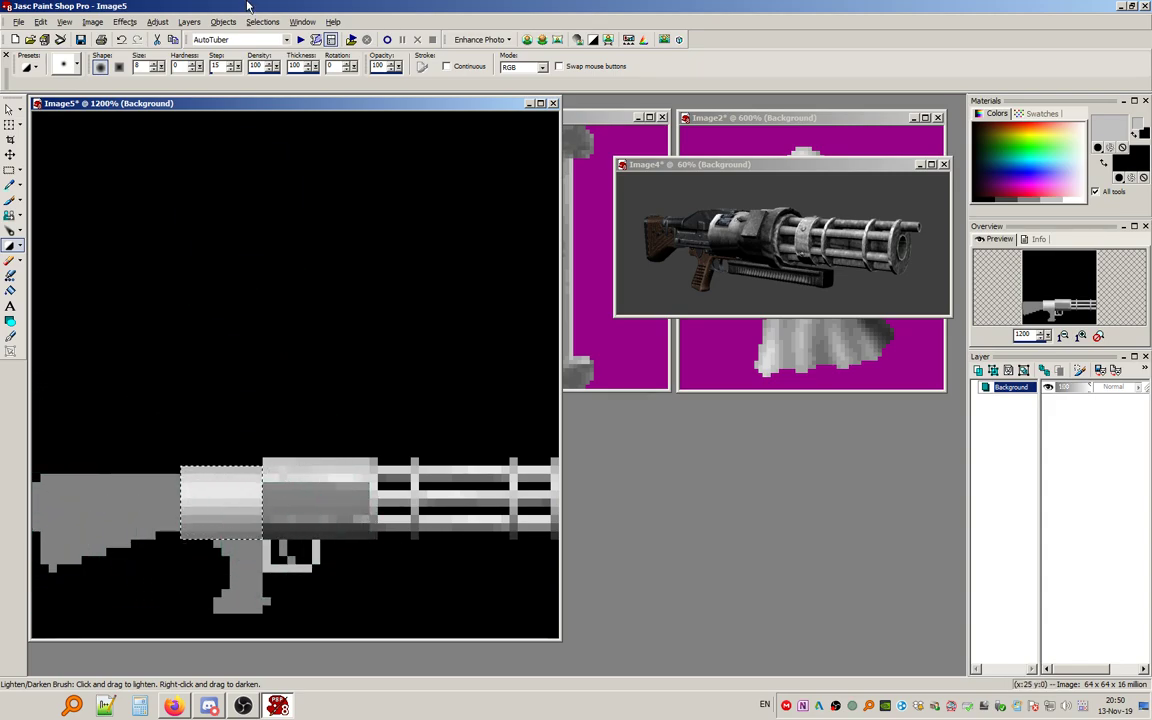
Darken the selected block between stock and body by setting its brightness to -60 with contrast 0.
click(157, 21)
mouse_move(200, 59)
click(310, 62)
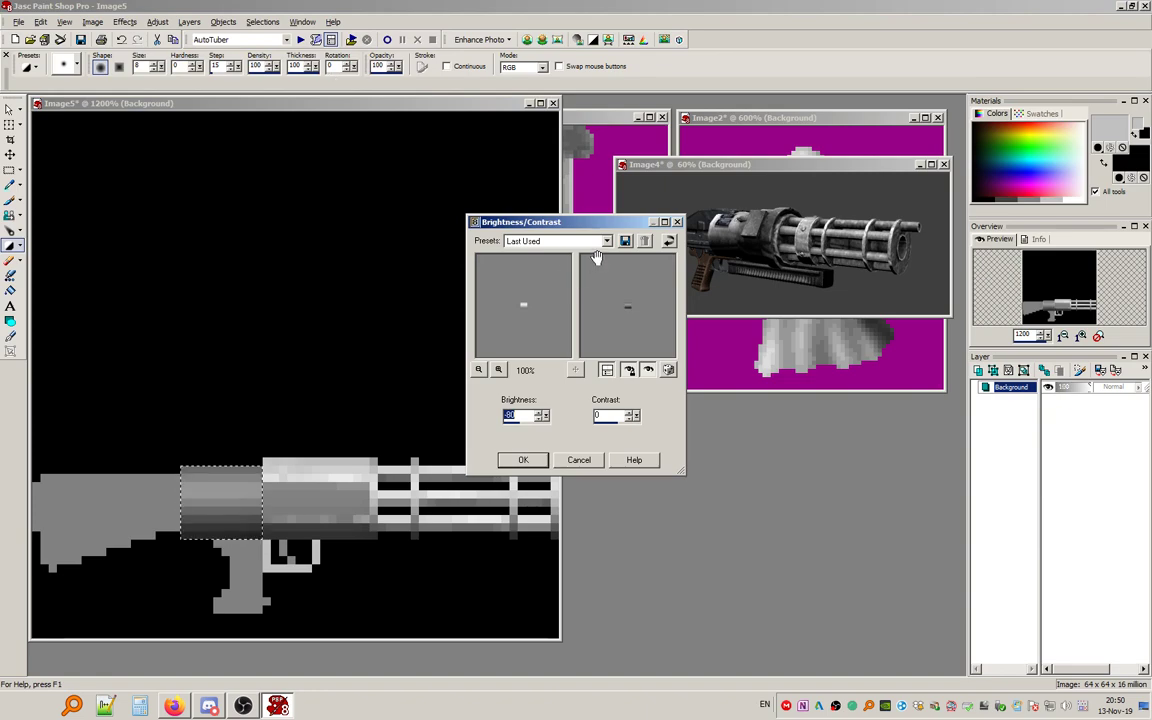
text(-50)
key(BackSpace)
key(BackSpace)
text(60)
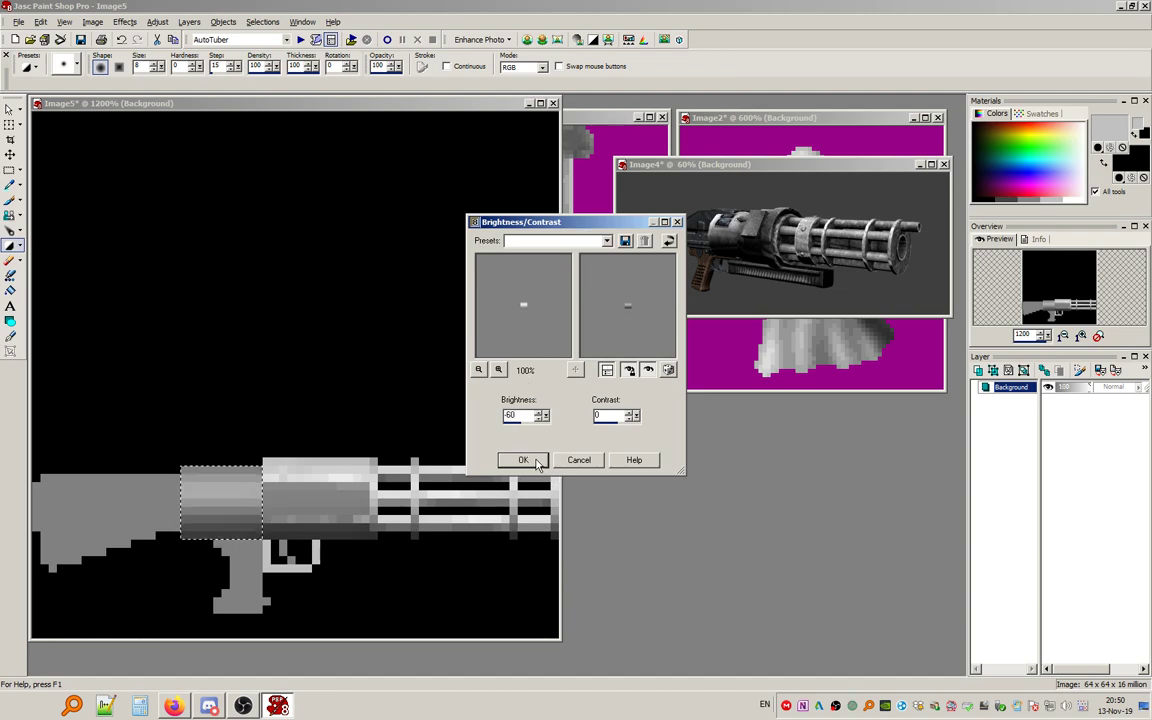
key(Return)
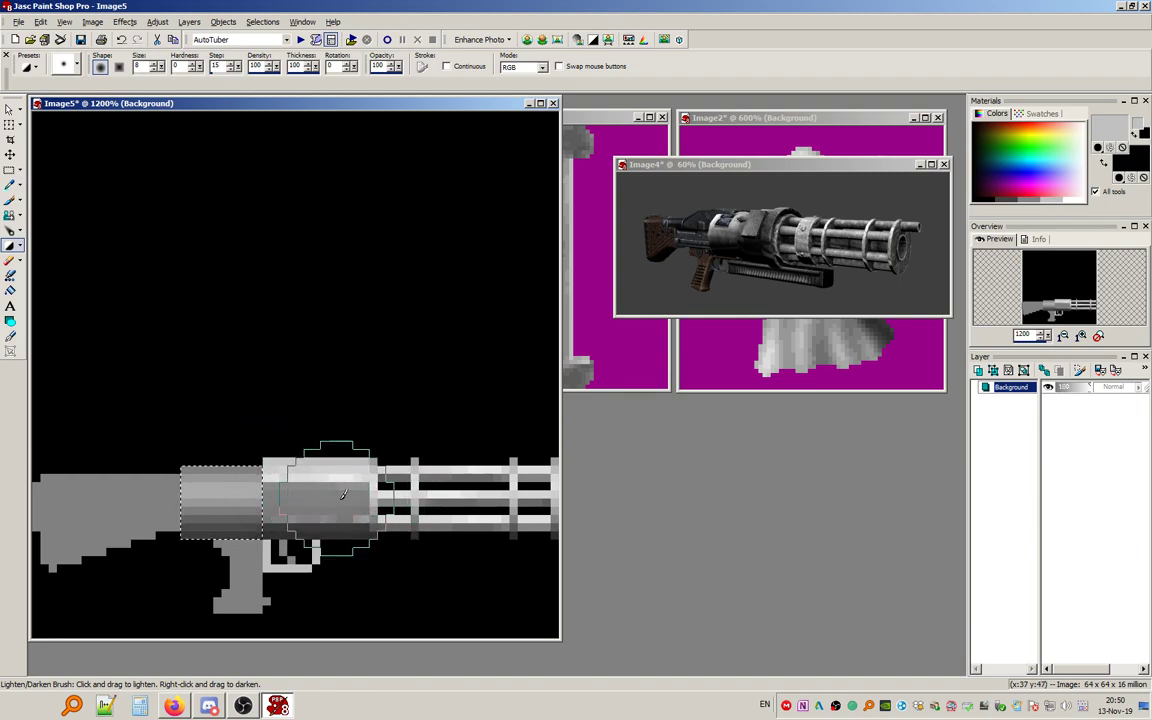
Darken the block's edge next to the body with the size 8 Lighten/Darken brush and clear the selection.
drag(288, 466, 282, 560)
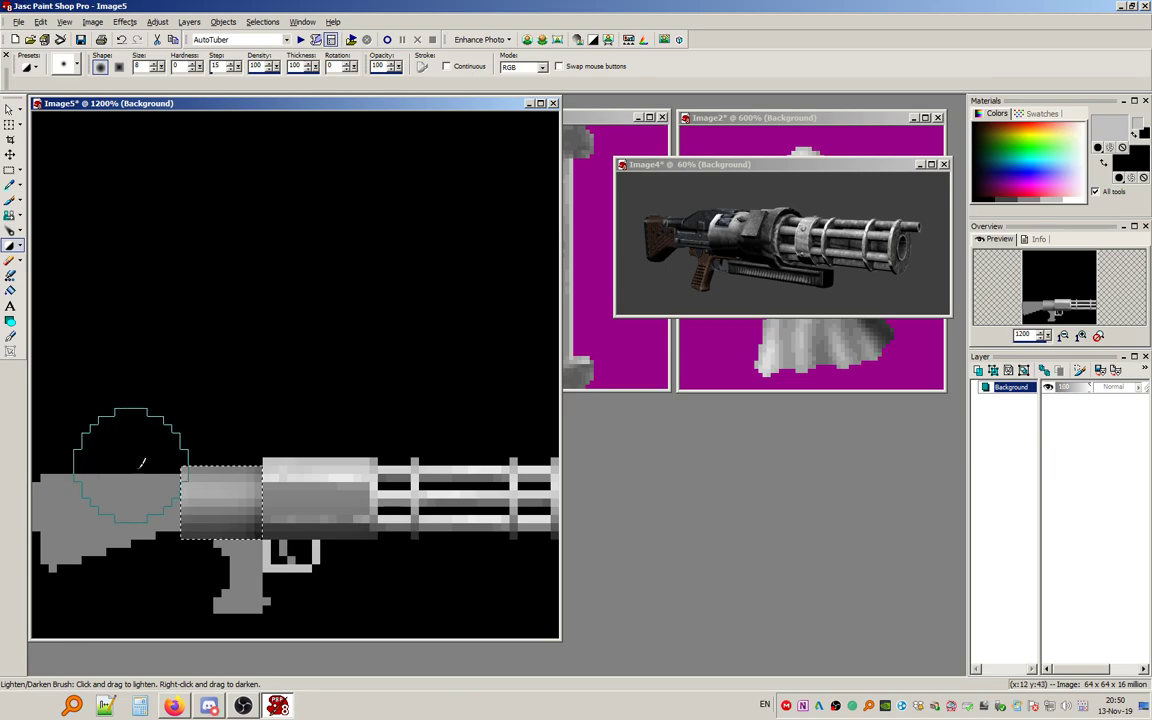
click(11, 168)
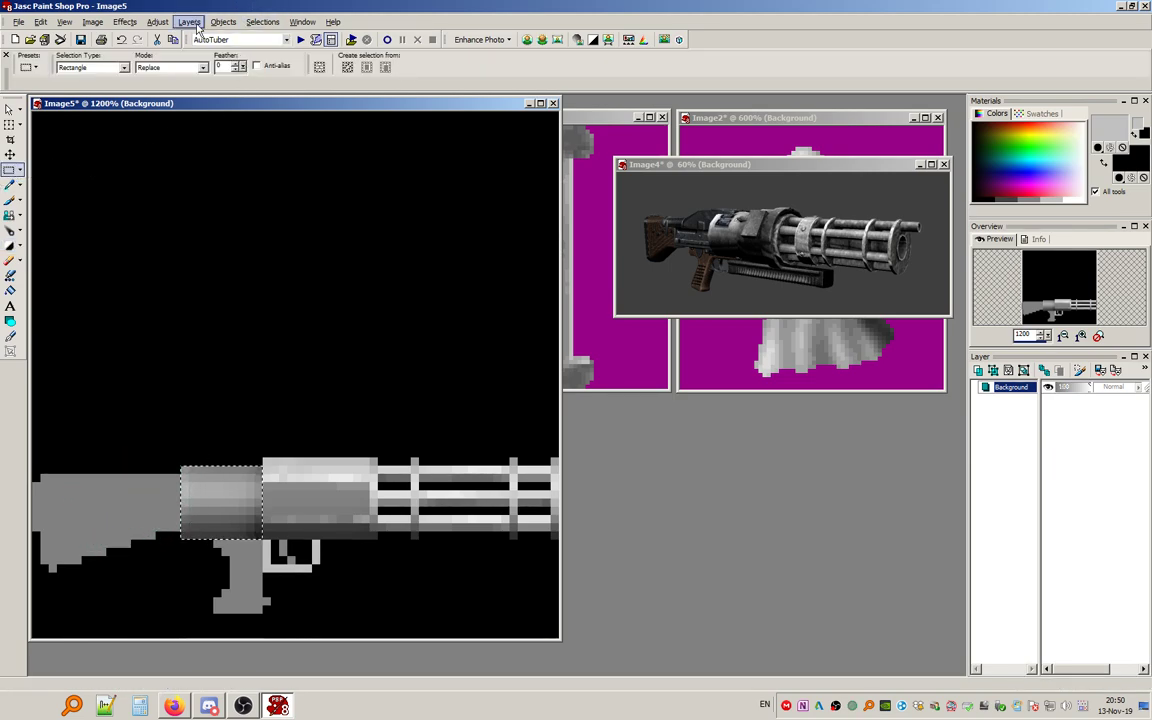
click(262, 22)
click(285, 39)
scroll(265, 340, down, 1)
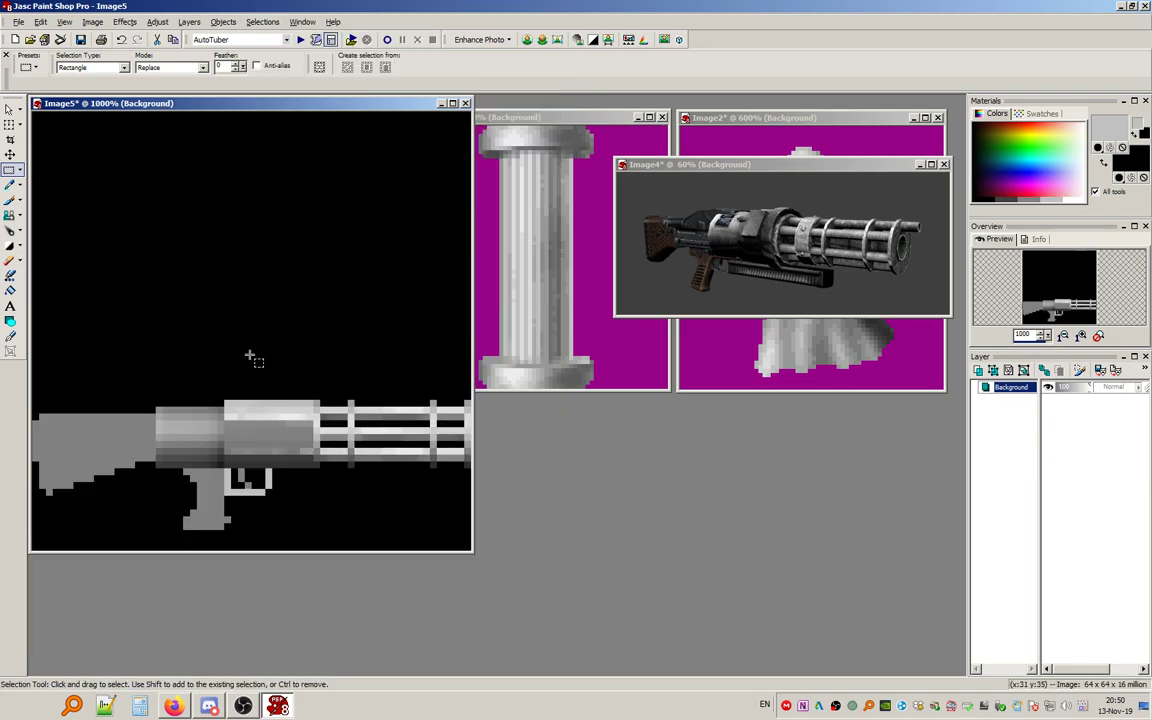
scroll(222, 316, up, 1)
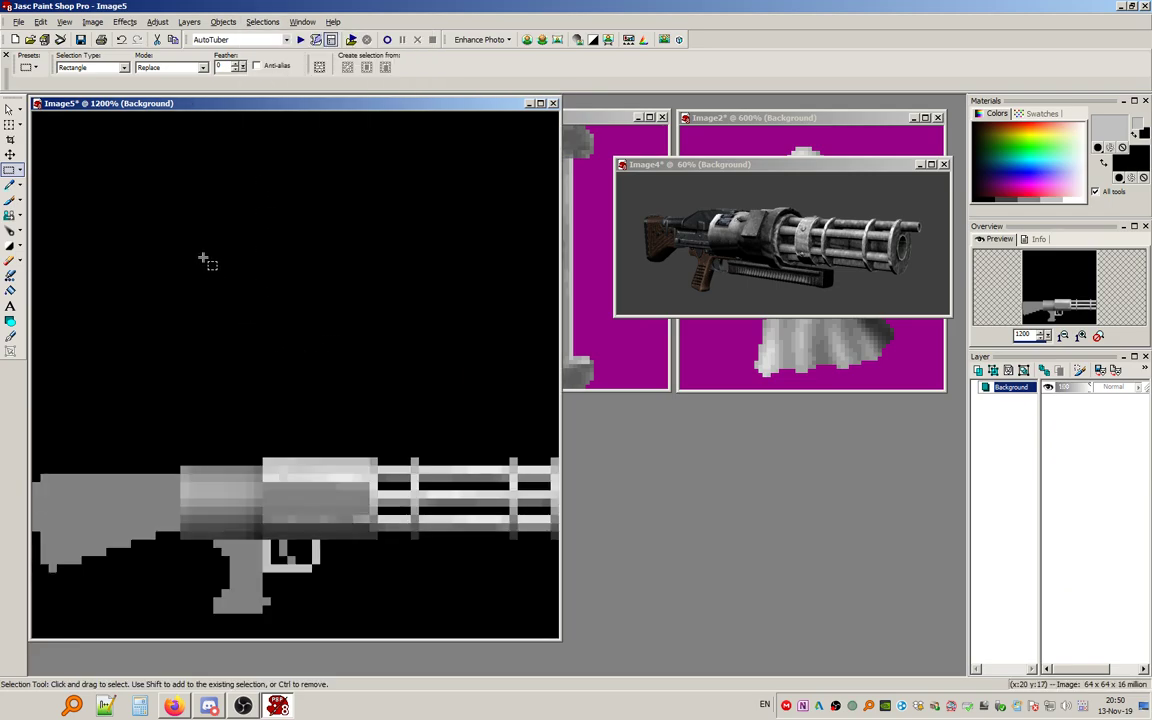
Select the flat gray stock and grip with the Magic Wand, matching by RGB Value with tolerance 0.
click(20, 170)
click(55, 186)
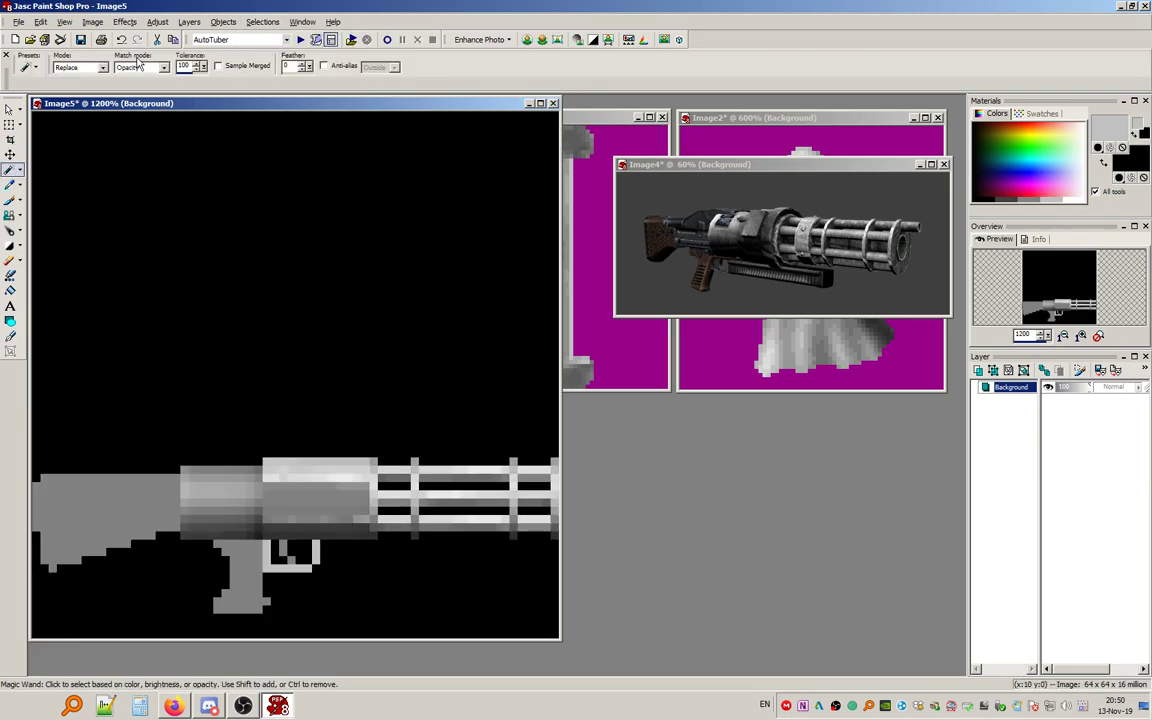
click(163, 67)
click(132, 79)
click(122, 543)
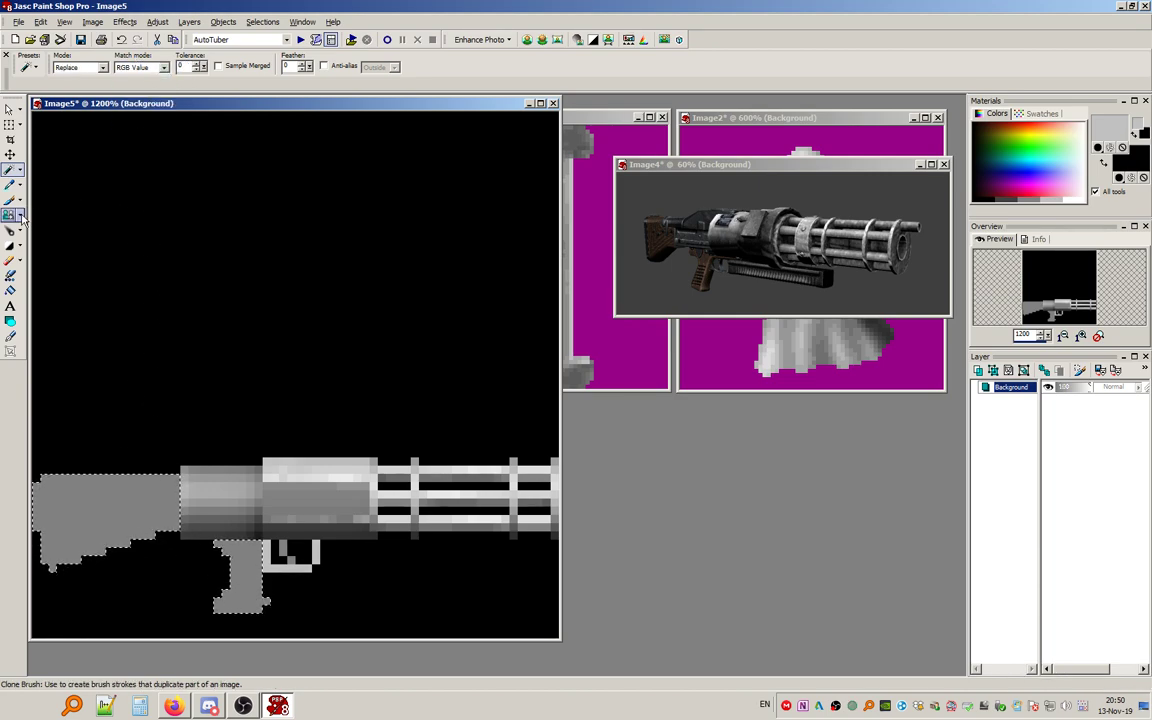
Add light and dark wood-grain streaks across the stock and grip with a size 1 Lighten/Darken brush.
click(11, 246)
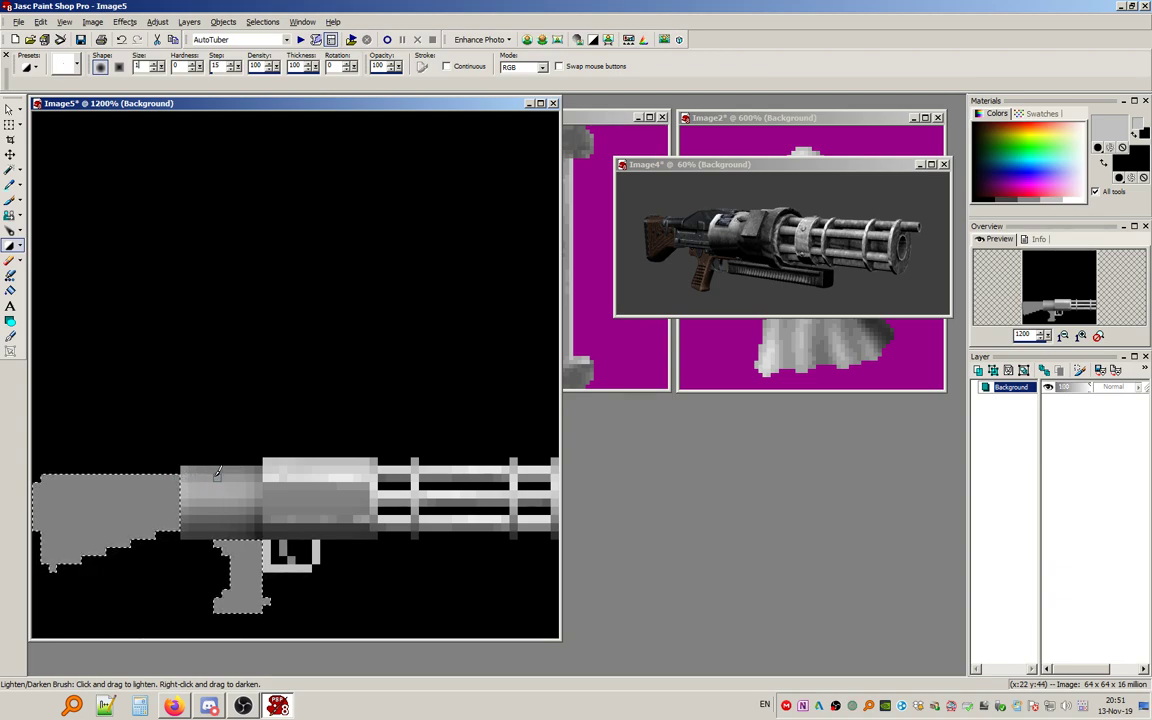
mouse_move(176, 503)
mouse_down()
mouse_move(65, 512)
mouse_move(50, 528)
mouse_up()
drag(145, 536, 50, 553)
drag(250, 550, 235, 602)
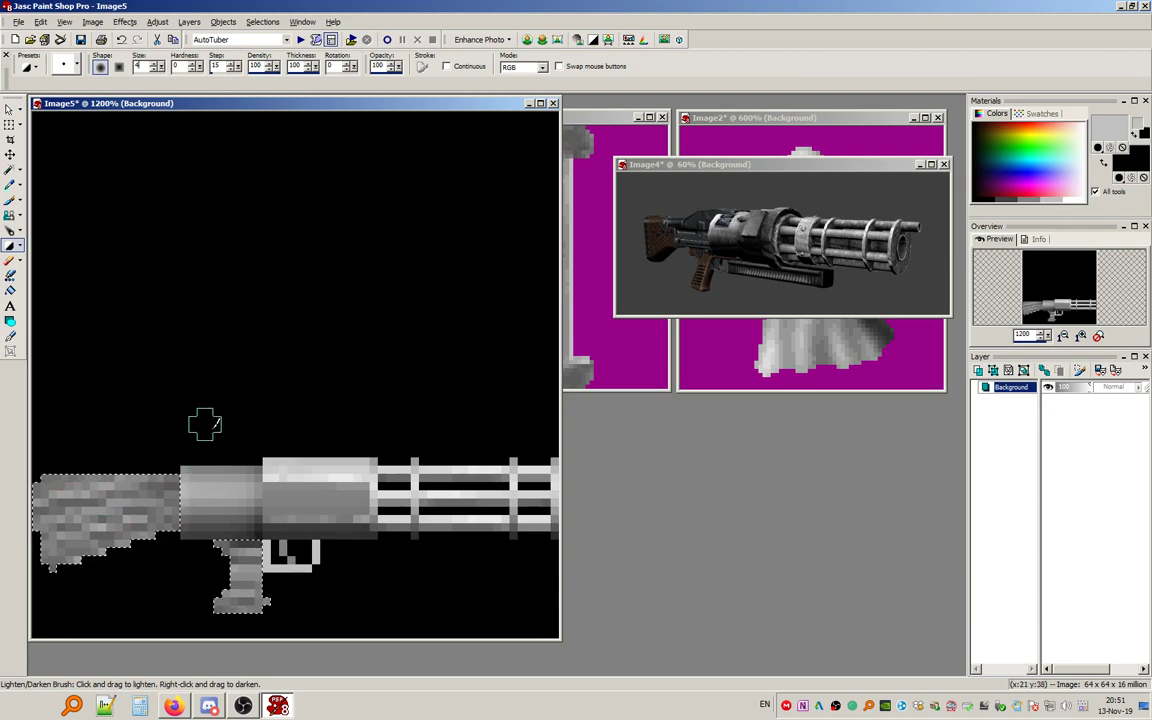
Shade the stock and grip with a size 6 Lighten/Darken brush, darkening their lower parts and brightening the stock's rear edge.
drag(144, 66, 114, 65)
text(6)
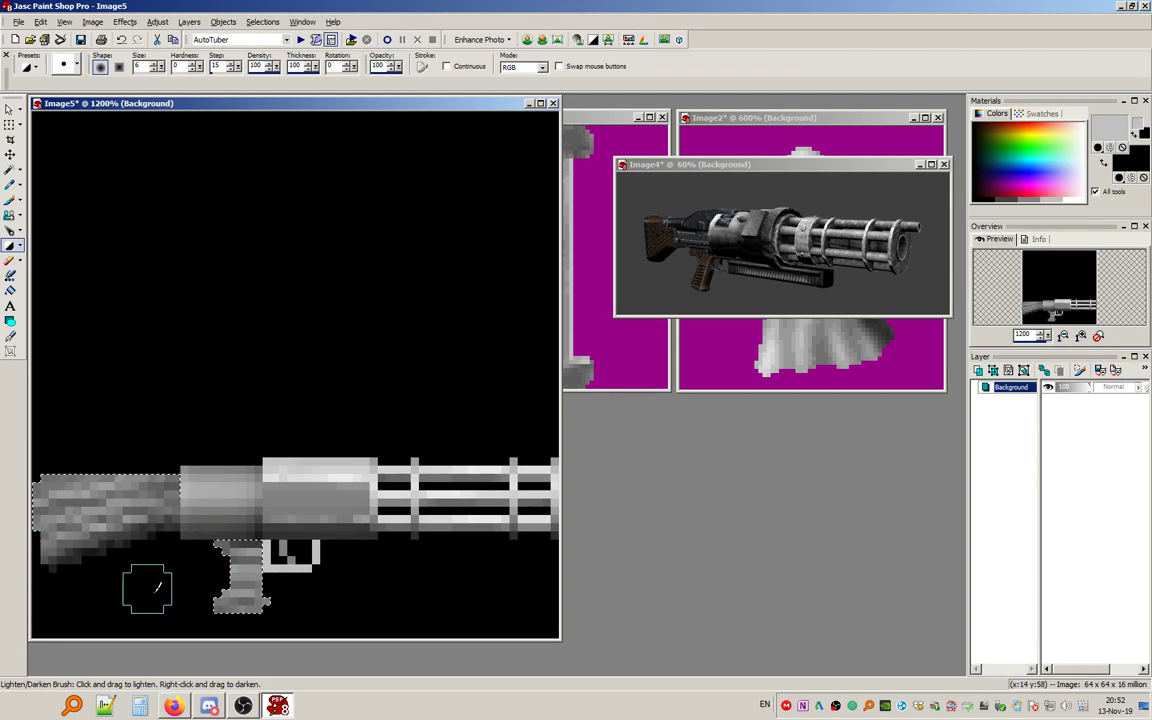
mouse_move(287, 612)
mouse_down()
mouse_move(240, 595)
mouse_move(287, 590)
mouse_up()
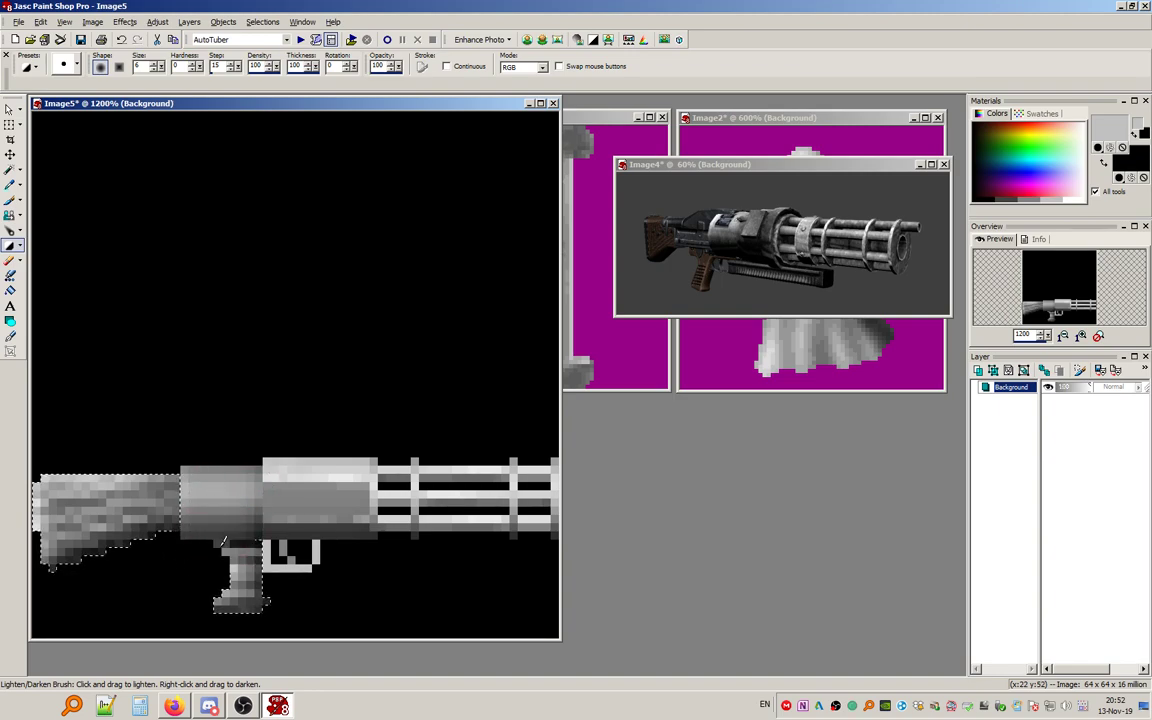
scroll(222, 436, down, 1)
scroll(216, 420, up, 1)
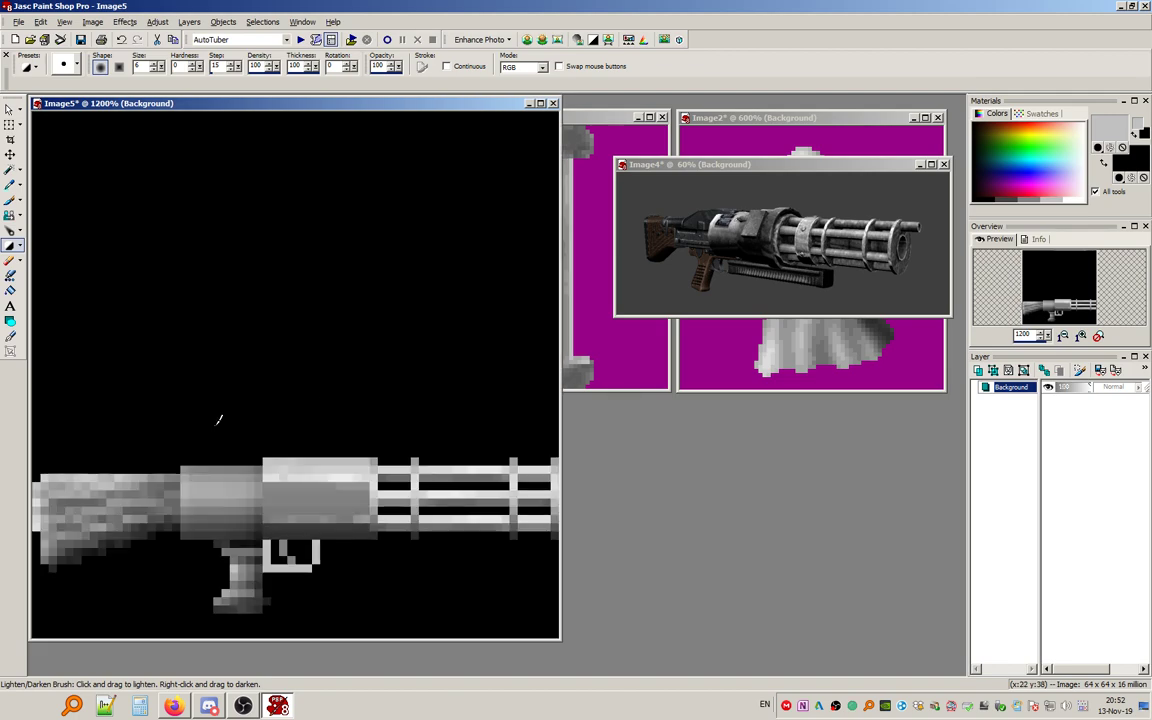
Colorize the selected stock and grip wood-brown with hue 22 and a strongly reduced saturation.
click(157, 21)
mouse_move(255, 68)
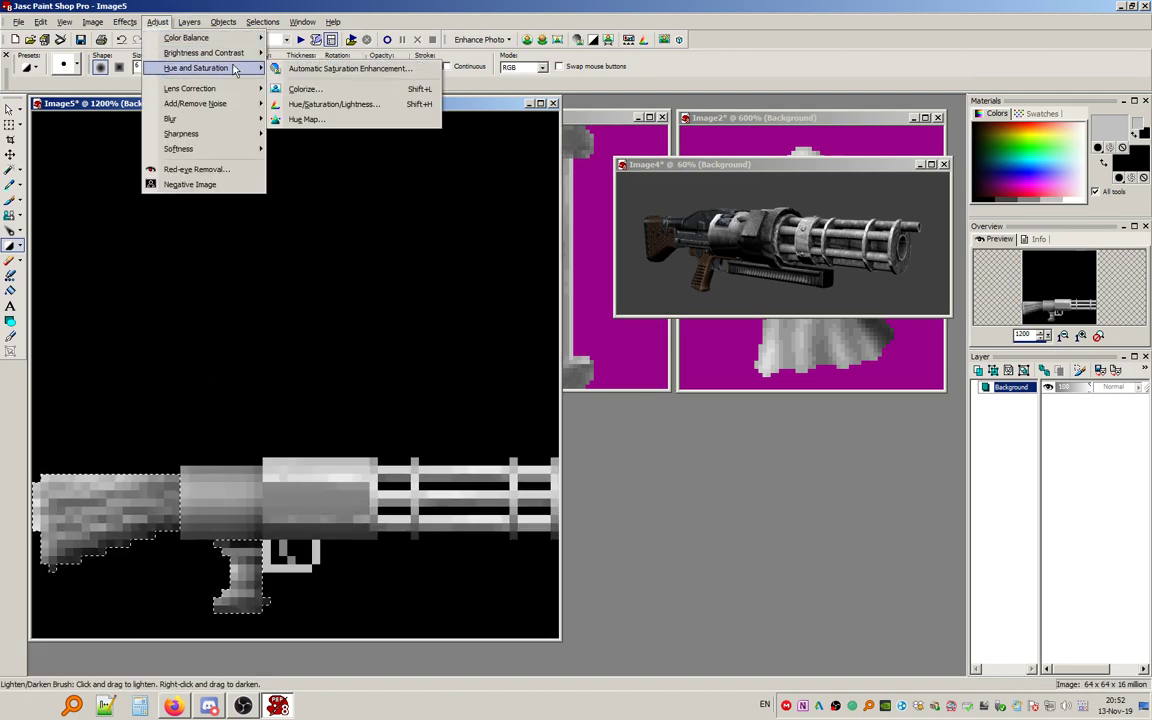
click(298, 90)
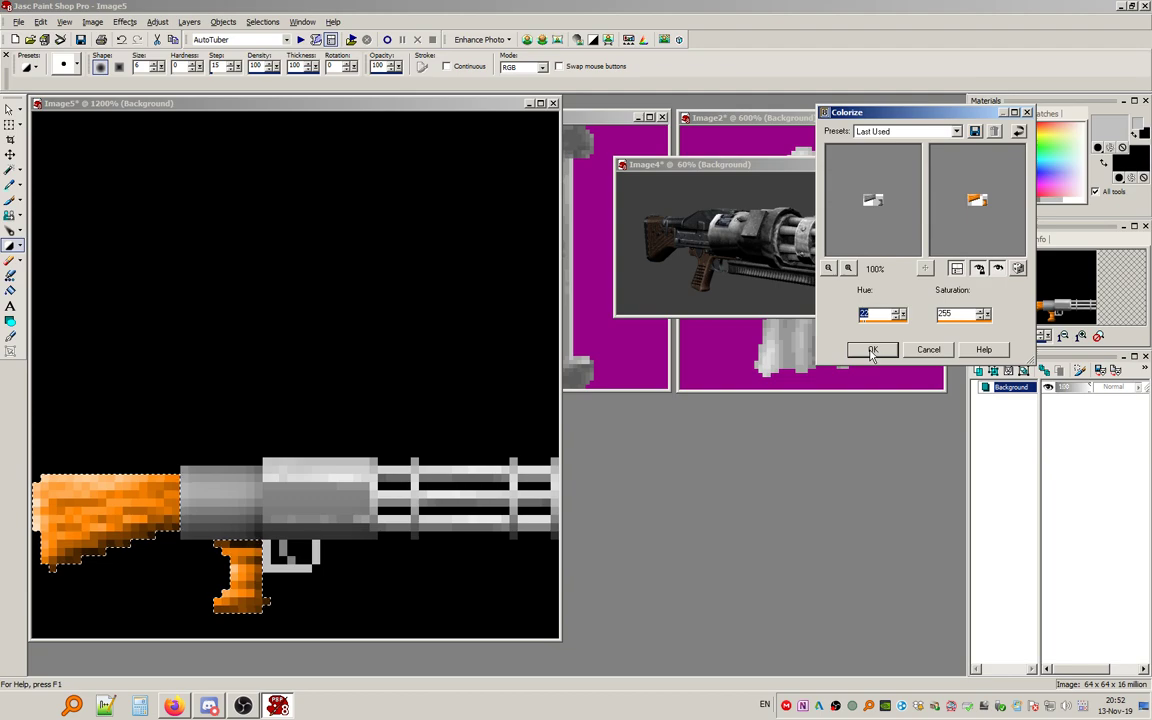
drag(962, 321, 957, 323)
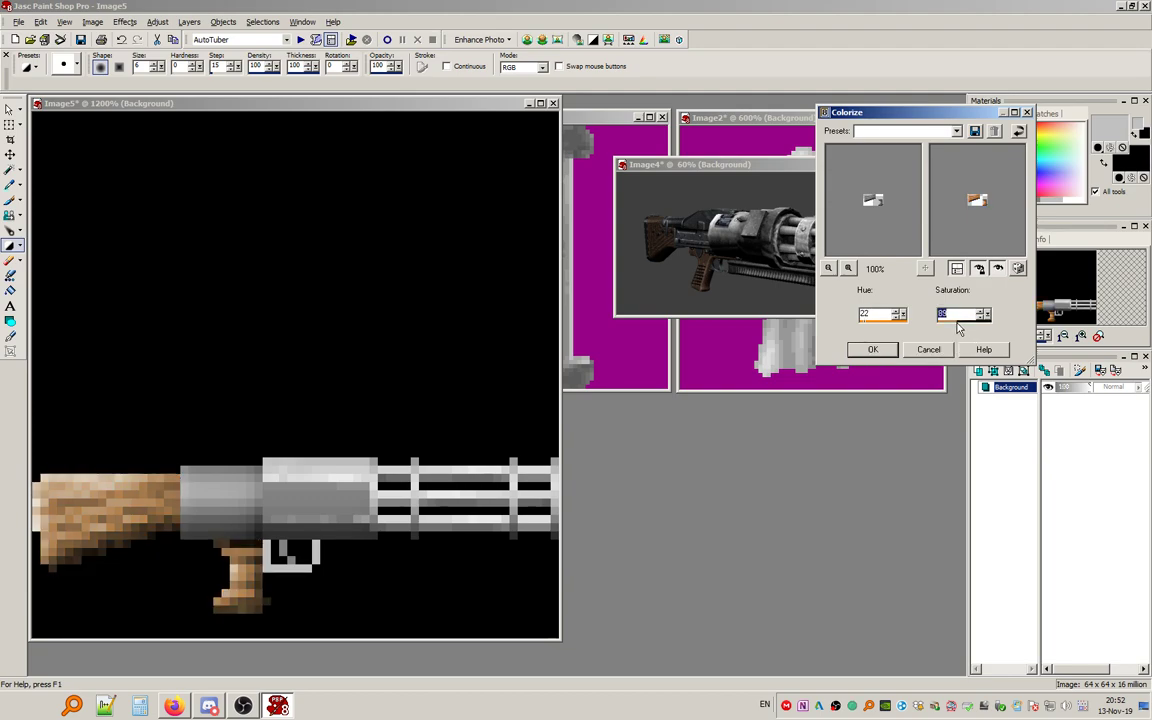
click(869, 350)
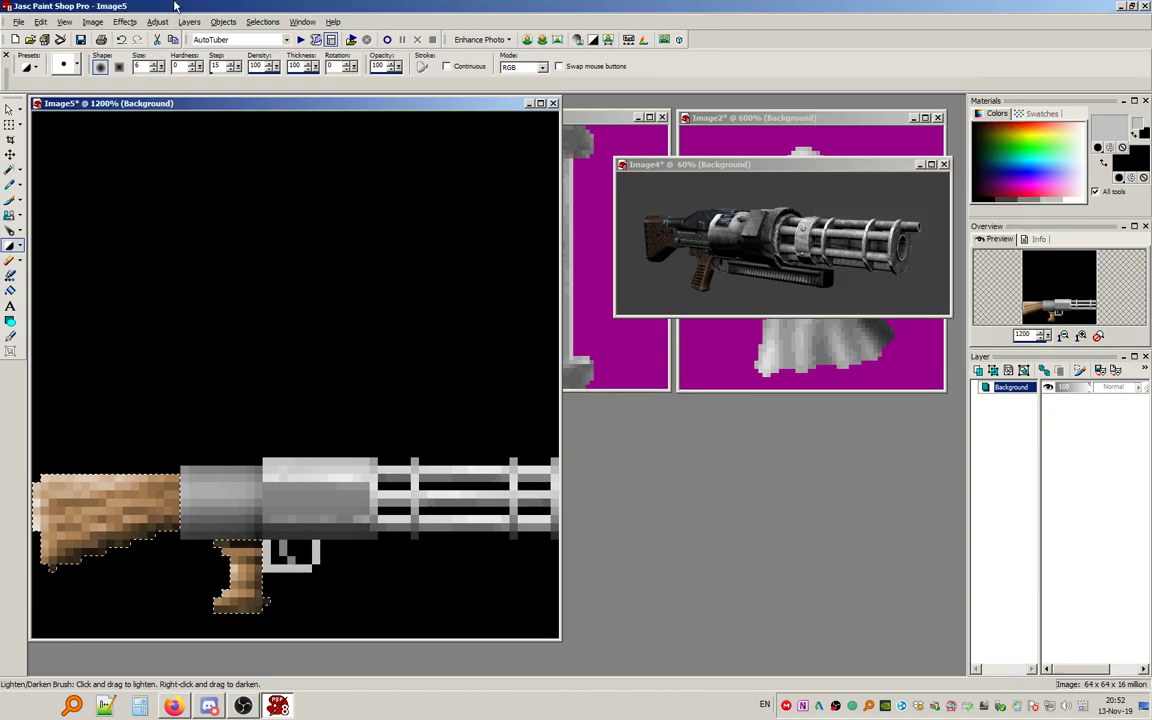
Pick a reddish brown from the column image's palette as the foreground color and return to the gun image.
click(158, 22)
click(205, 6)
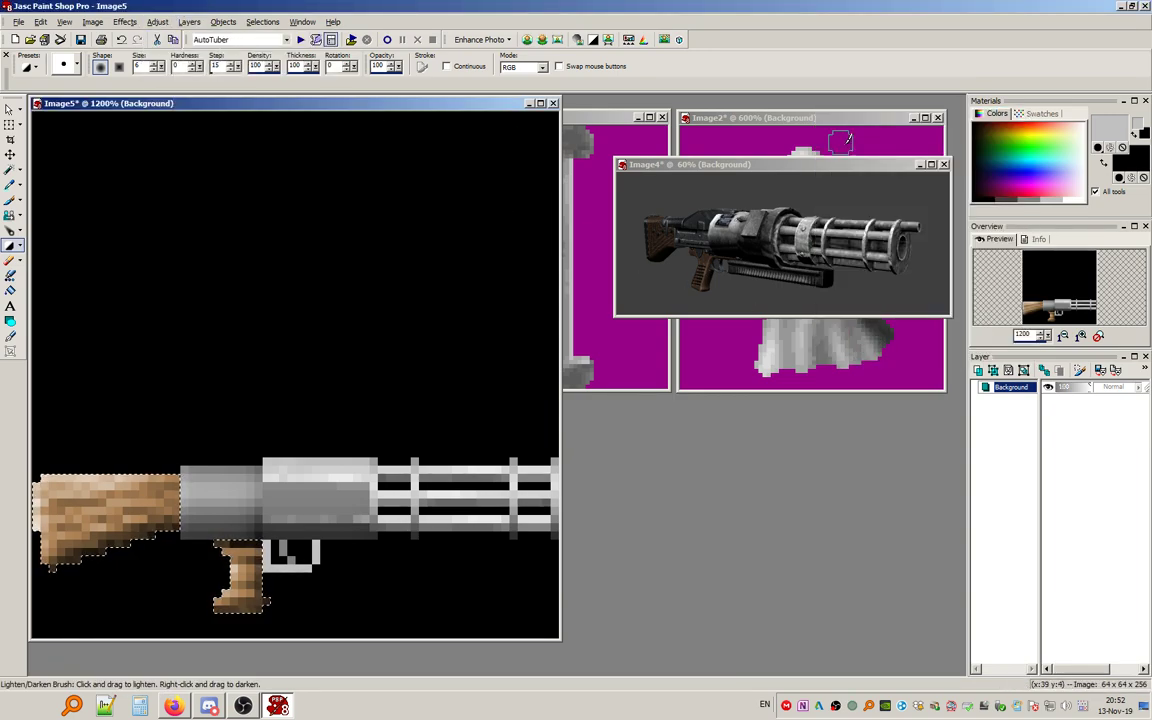
click(591, 116)
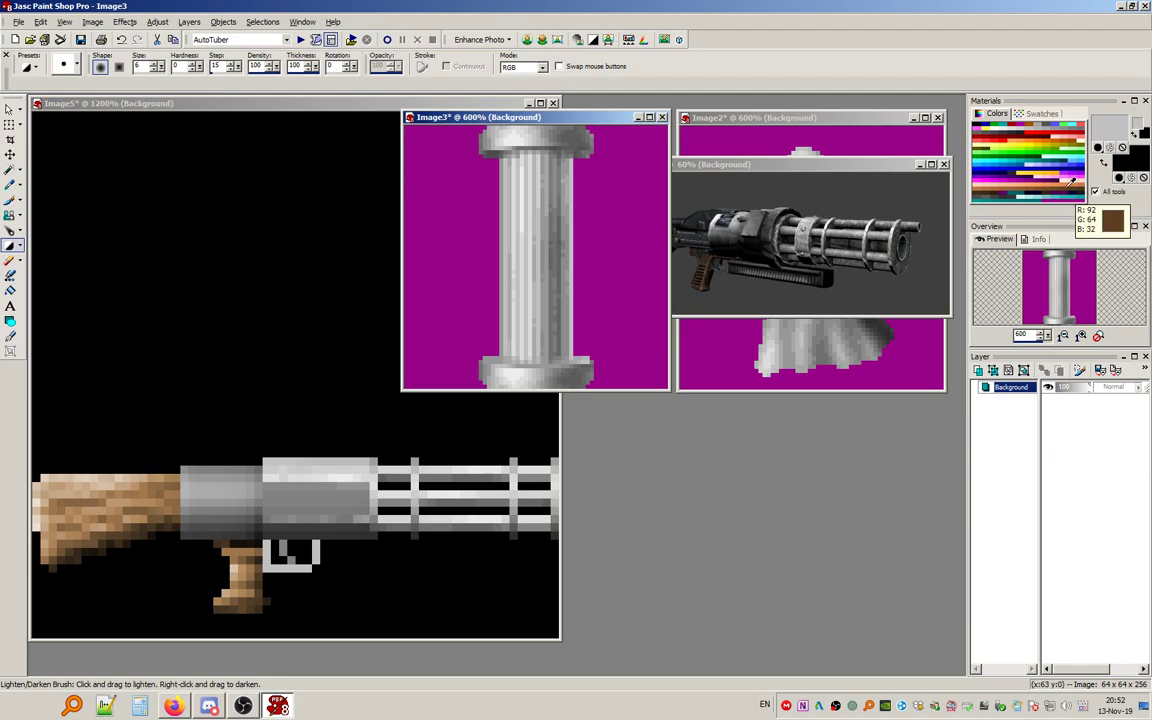
click(1010, 185)
click(227, 117)
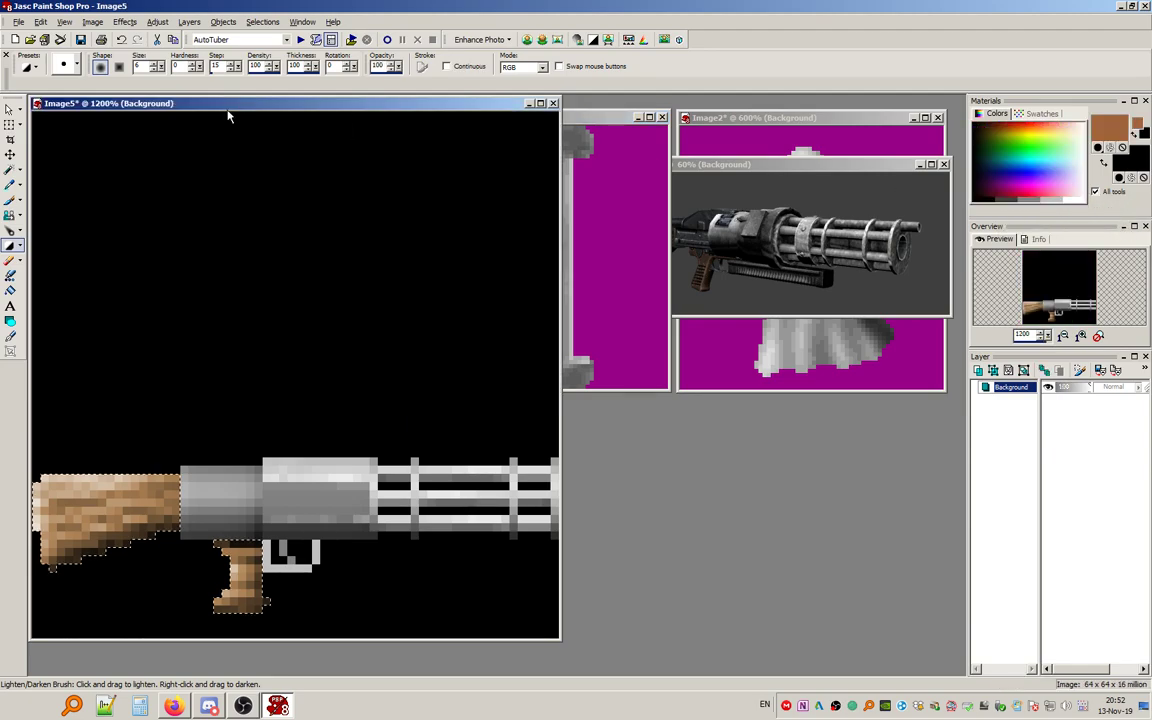
click(164, 26)
mouse_move(183, 40)
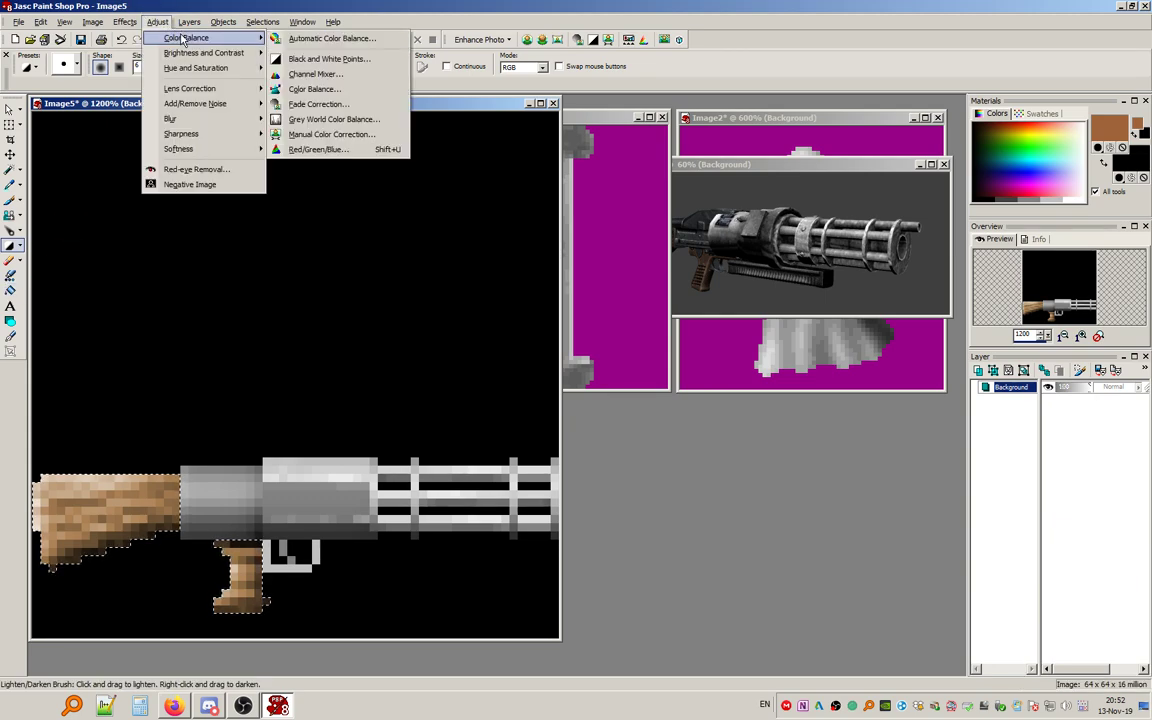
click(330, 134)
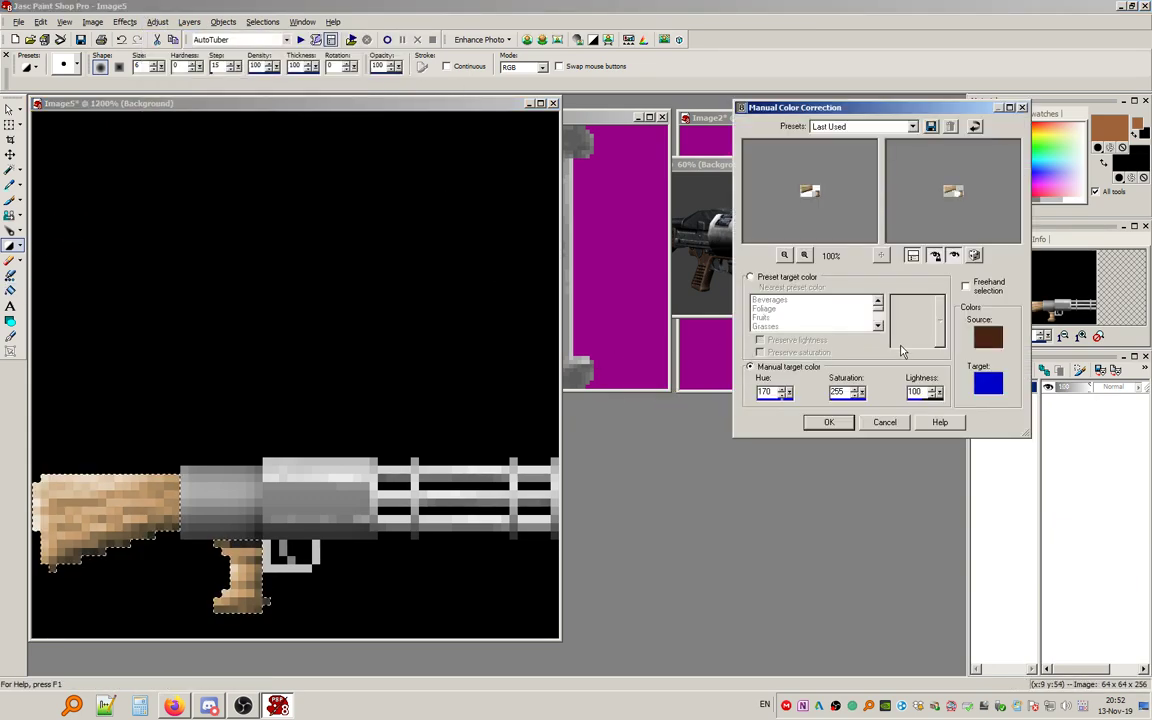
drag(914, 108, 763, 284)
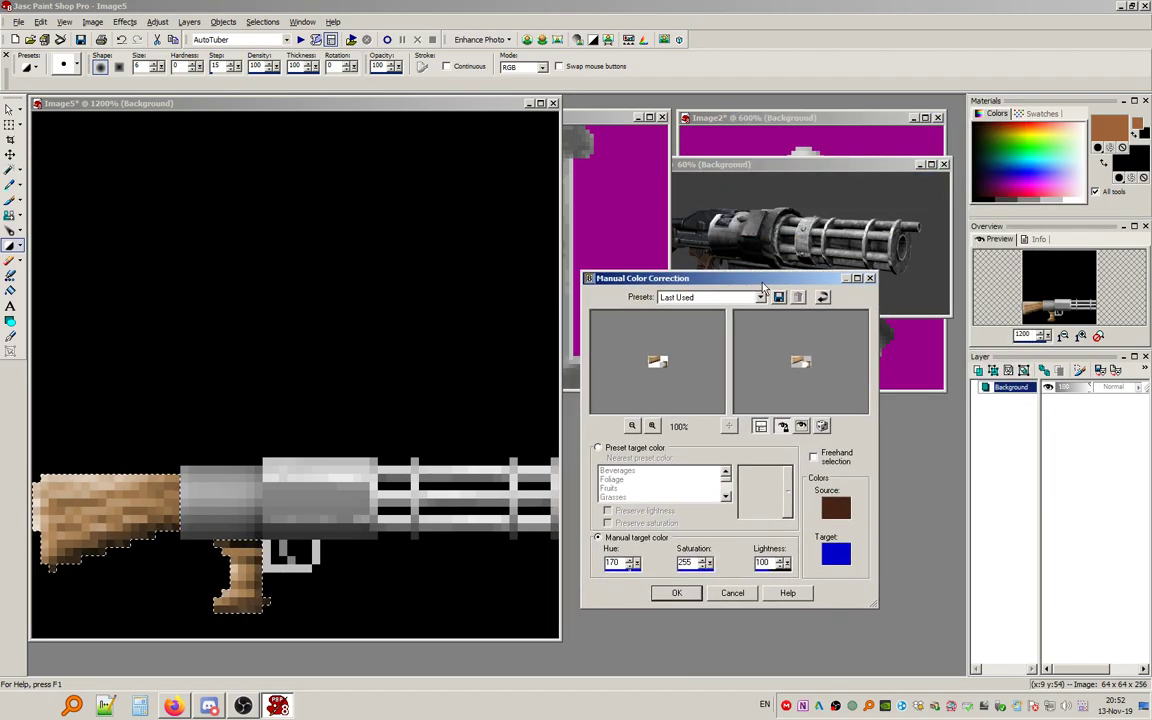
click(140, 503)
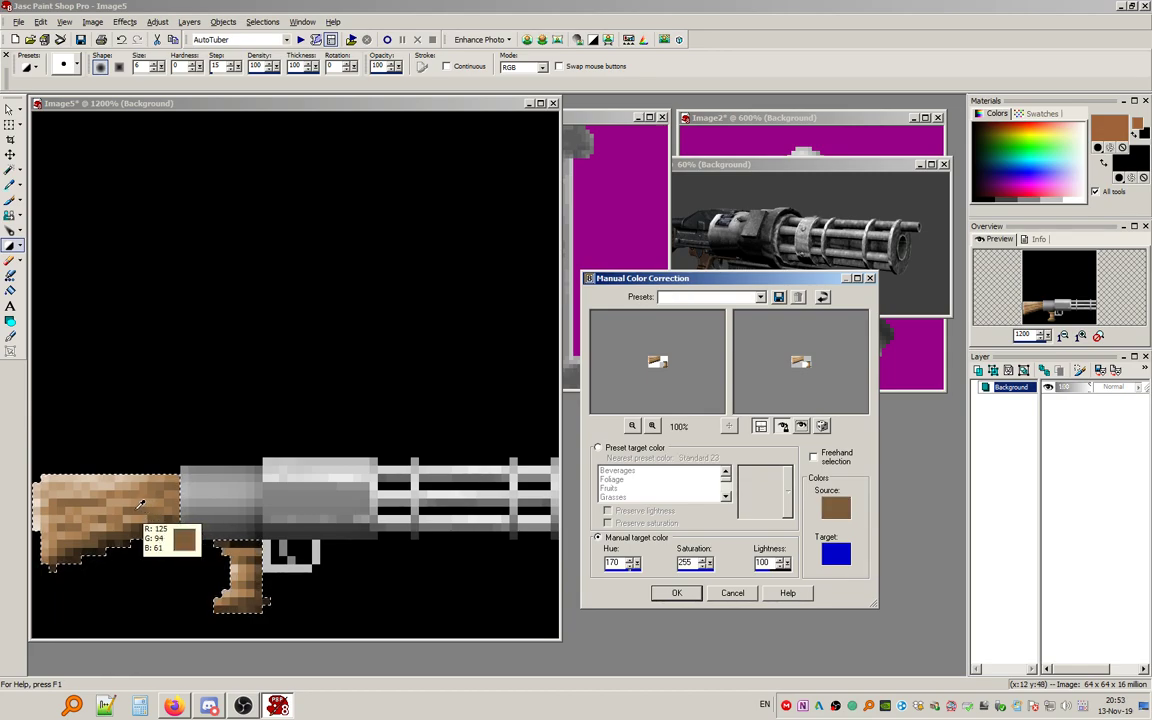
click(801, 426)
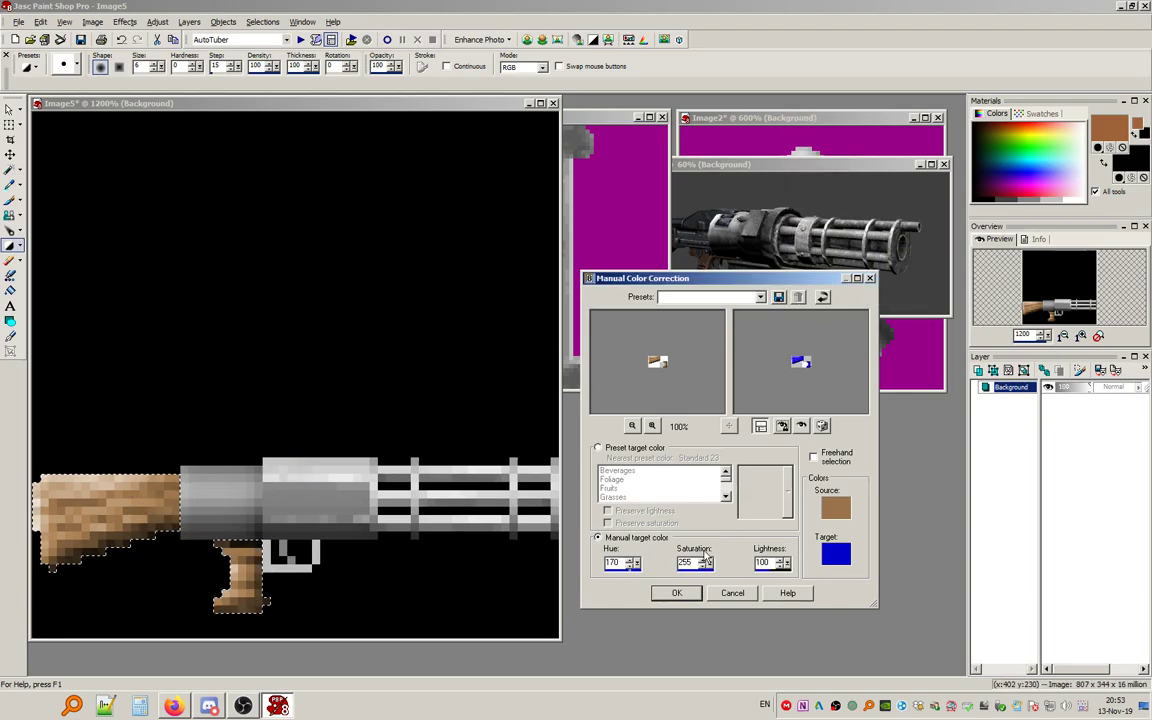
click(761, 611)
click(737, 594)
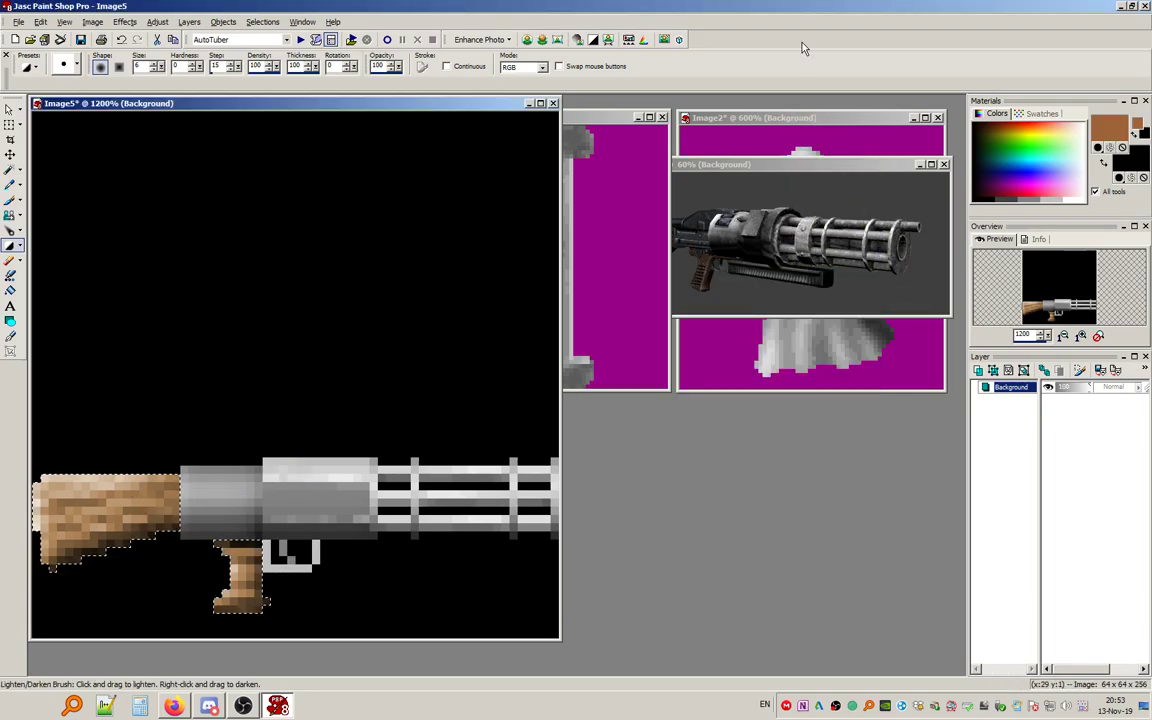
Create a new blank 64 x 64 image, flood-fill it with the reddish brown, and place it enlarged beside the gun image.
click(776, 114)
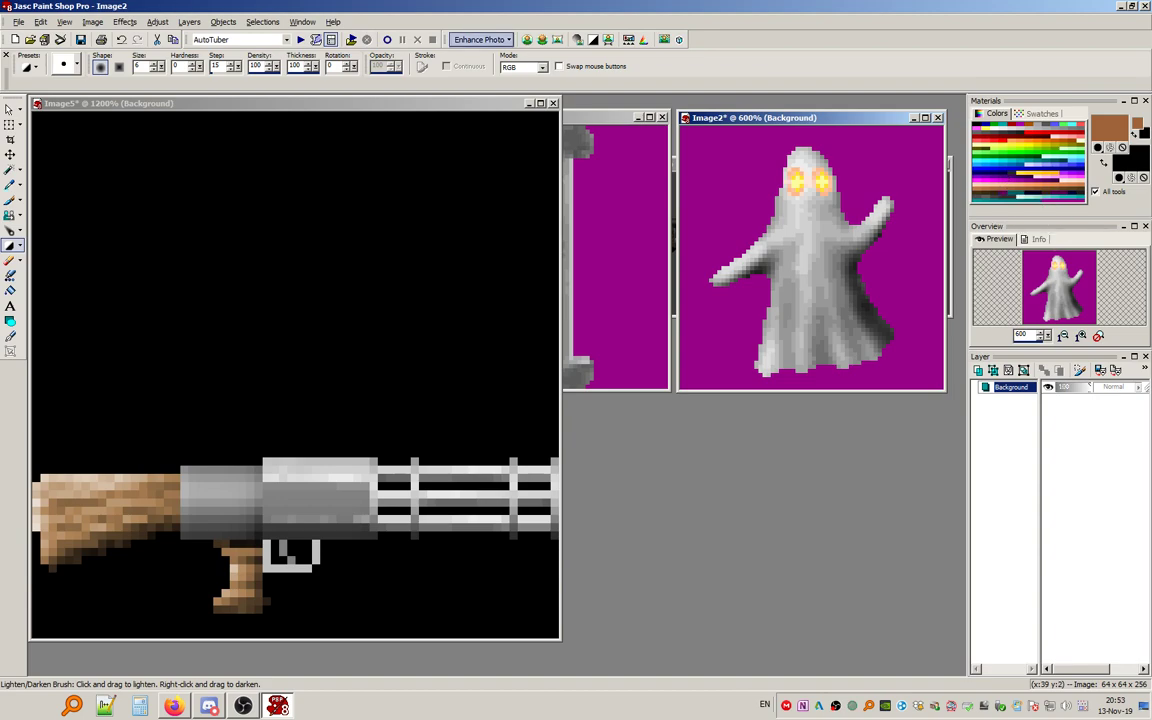
click(15, 39)
click(265, 468)
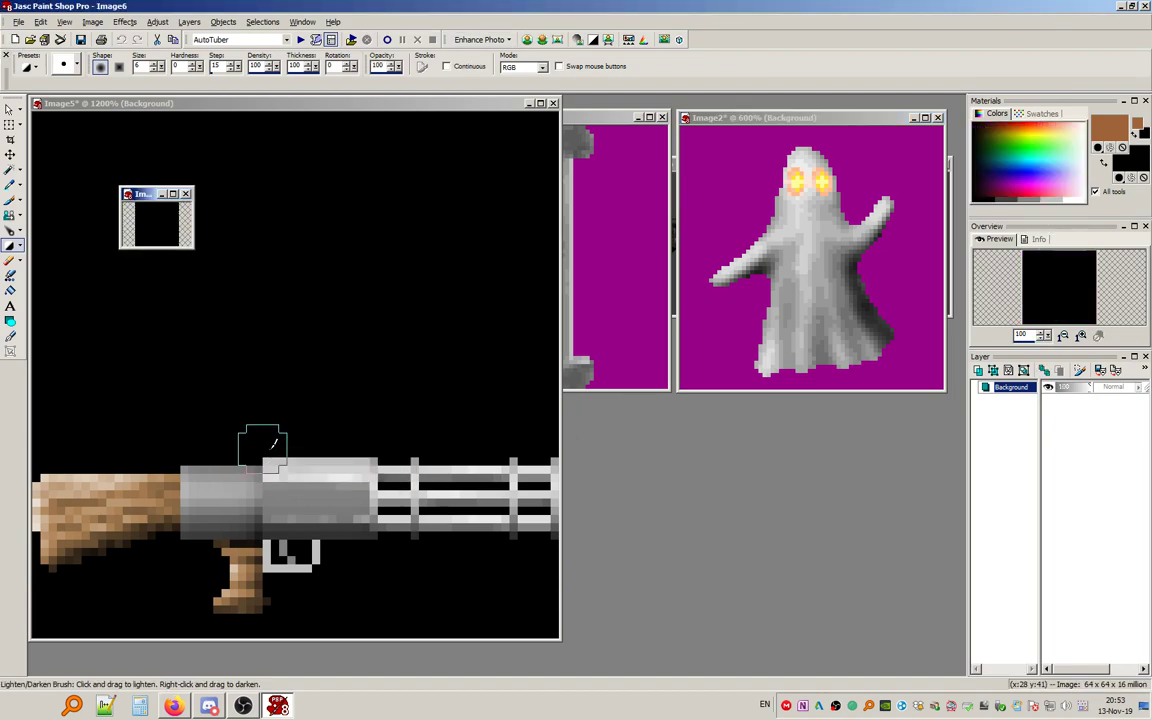
click(10, 290)
click(155, 222)
drag(140, 195, 747, 473)
scroll(746, 473, up, 3)
Recolor the selected stock and grip with Manual Color Correction, sampling the wood's mid brown as source and the reddish-brown swatch image as target.
click(340, 105)
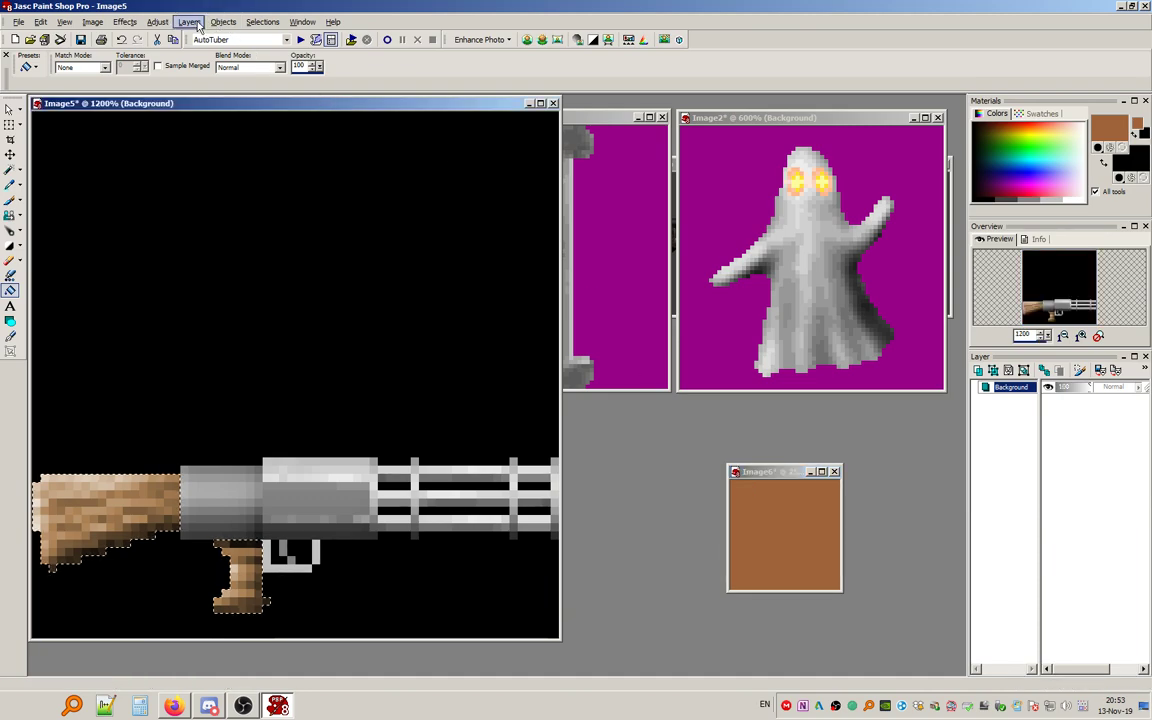
click(157, 22)
mouse_move(198, 41)
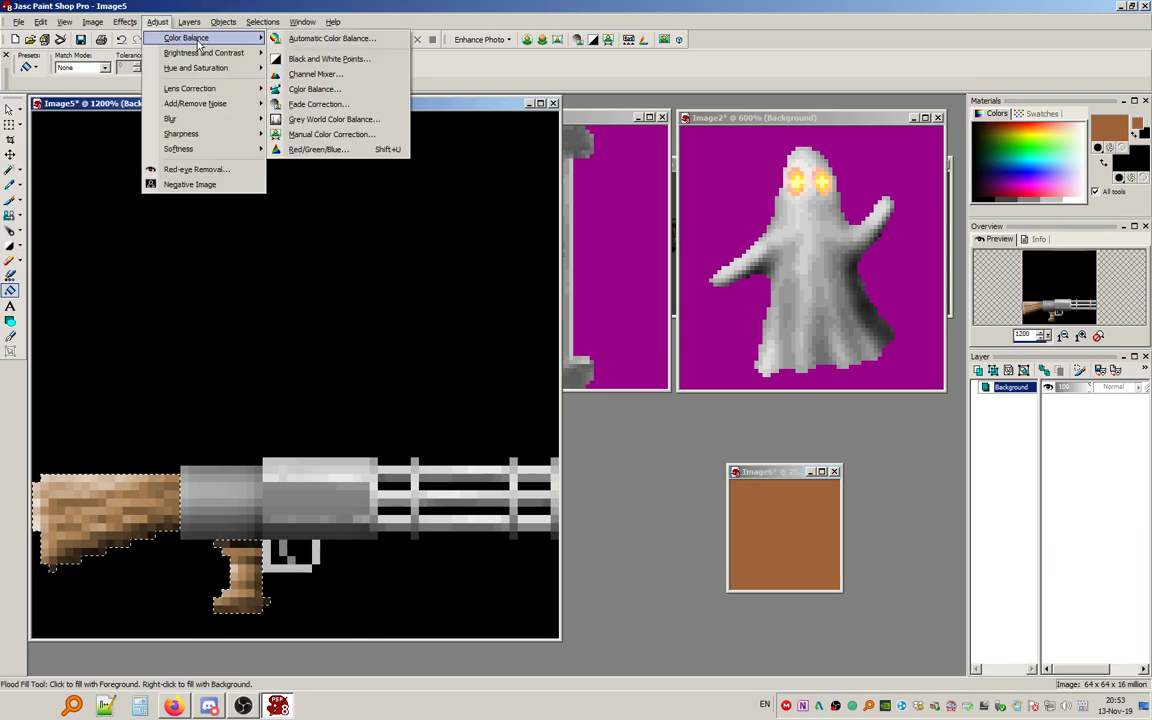
click(330, 134)
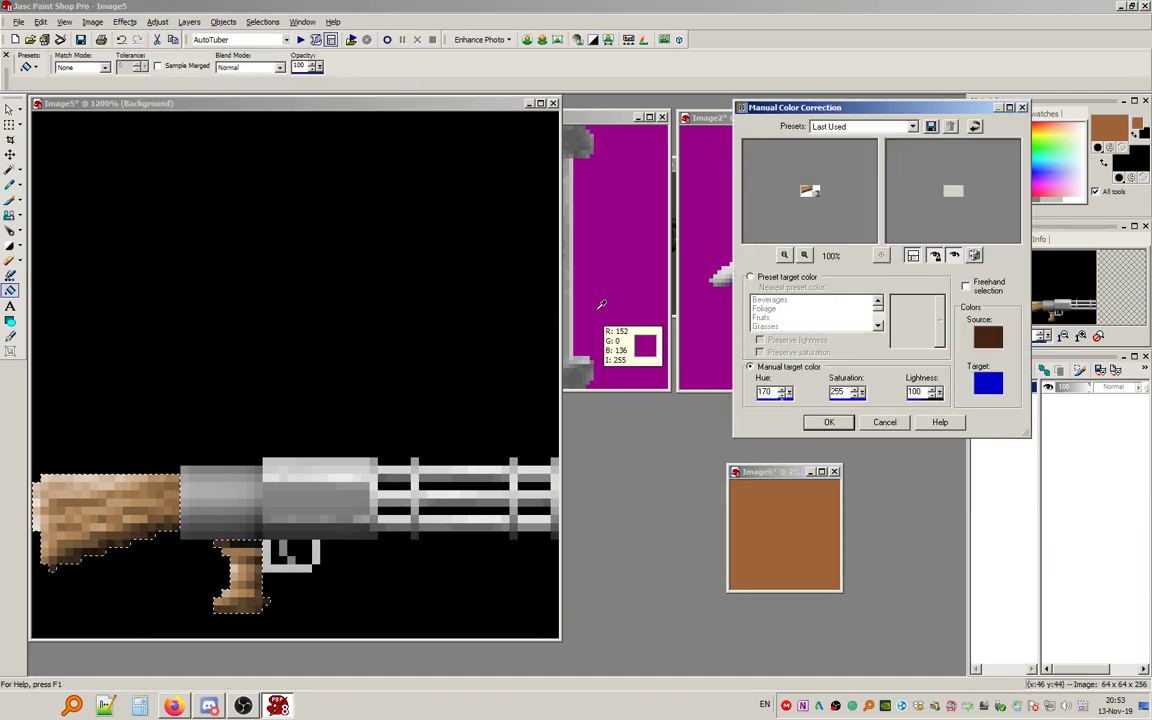
click(956, 261)
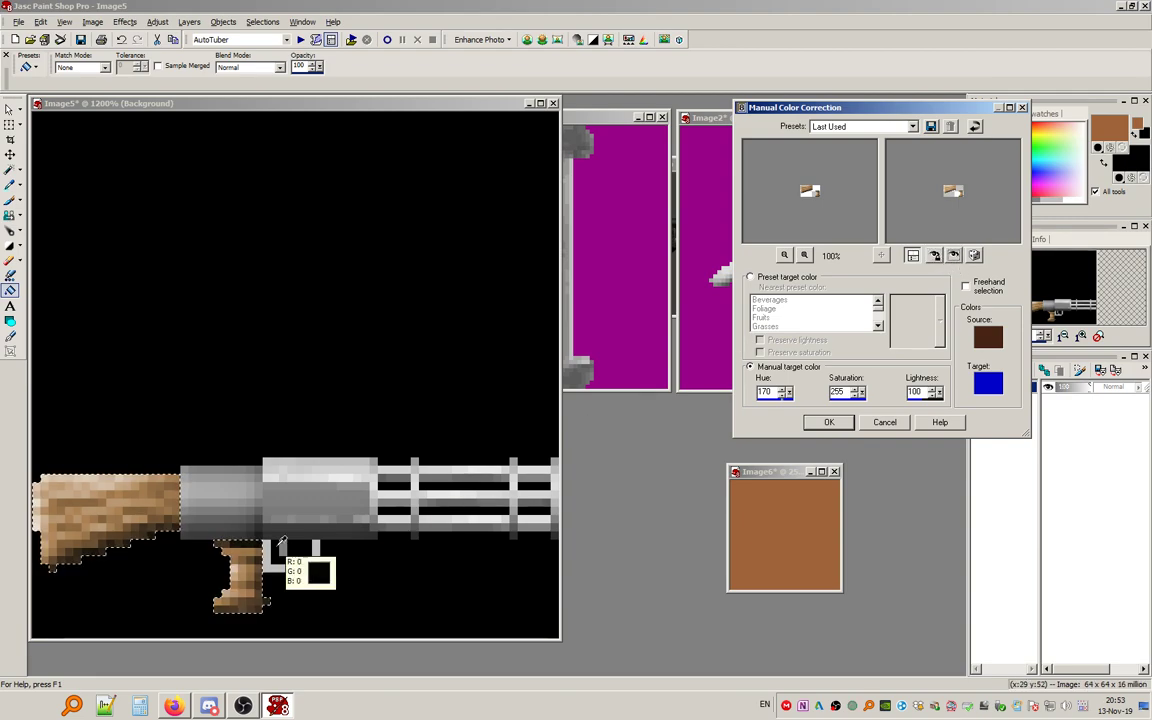
click(91, 512)
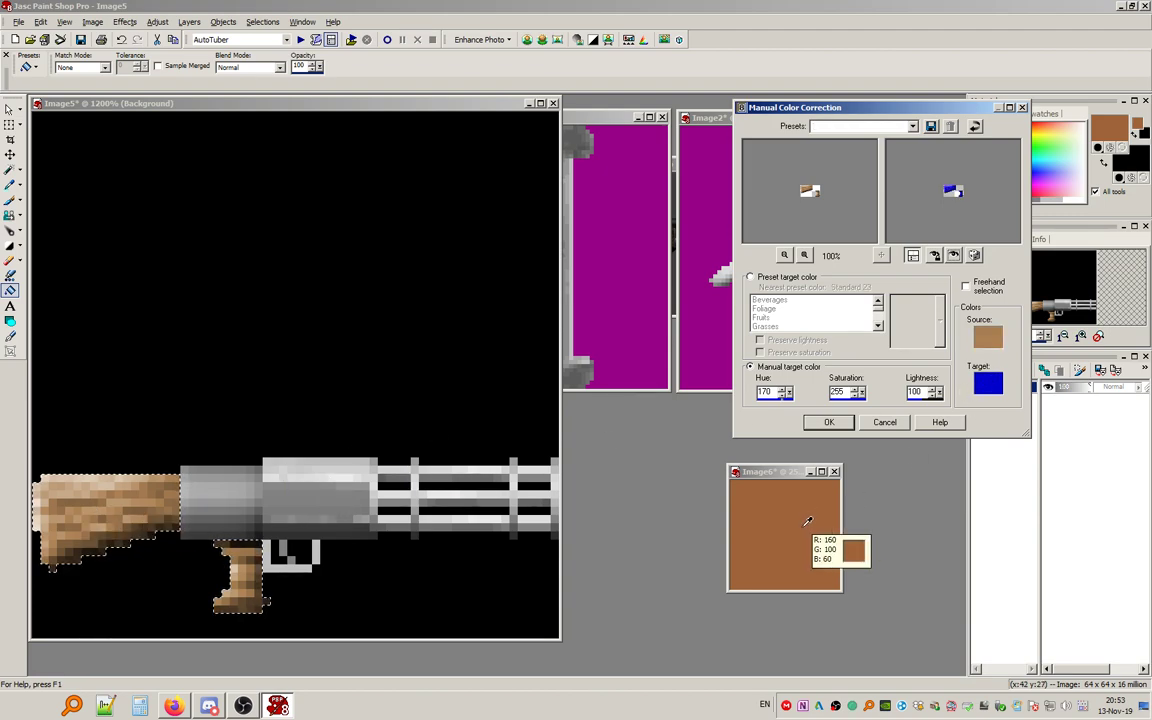
click(752, 515)
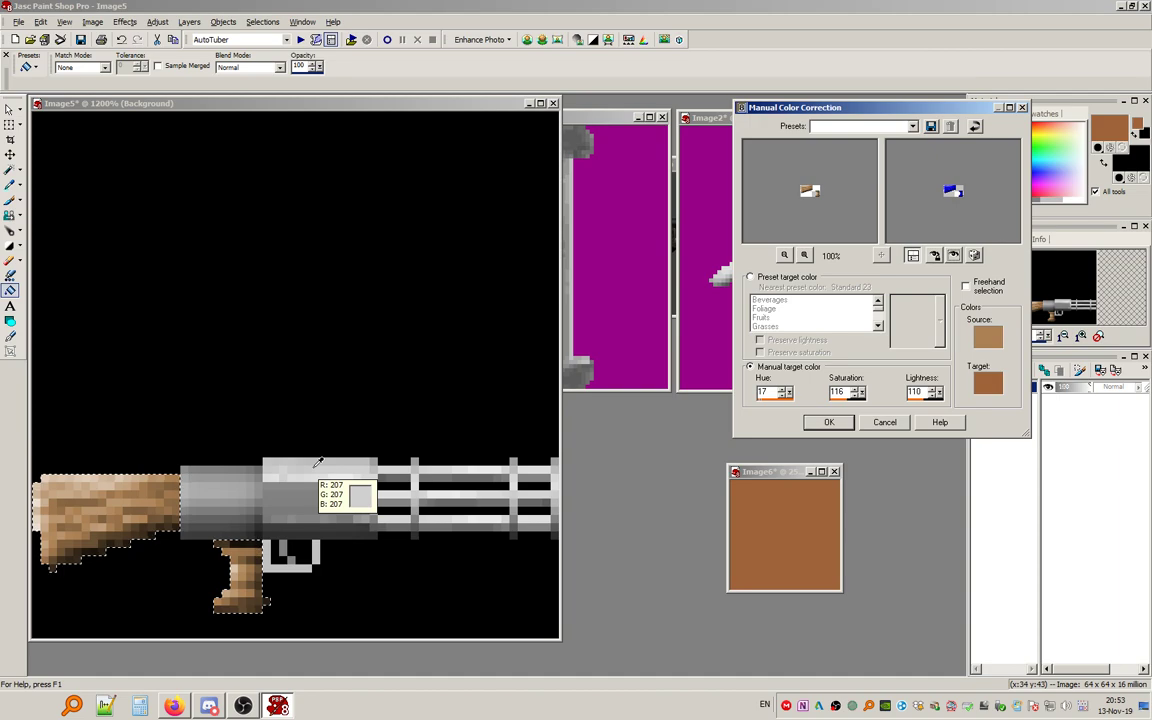
click(937, 256)
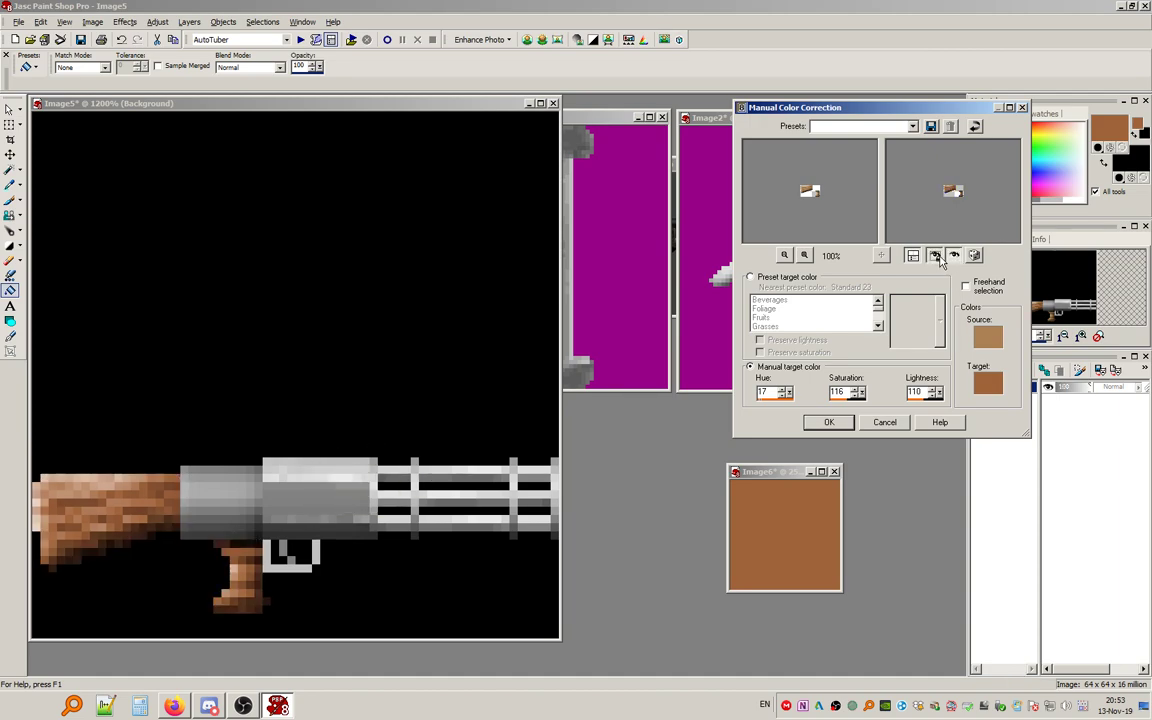
click(831, 420)
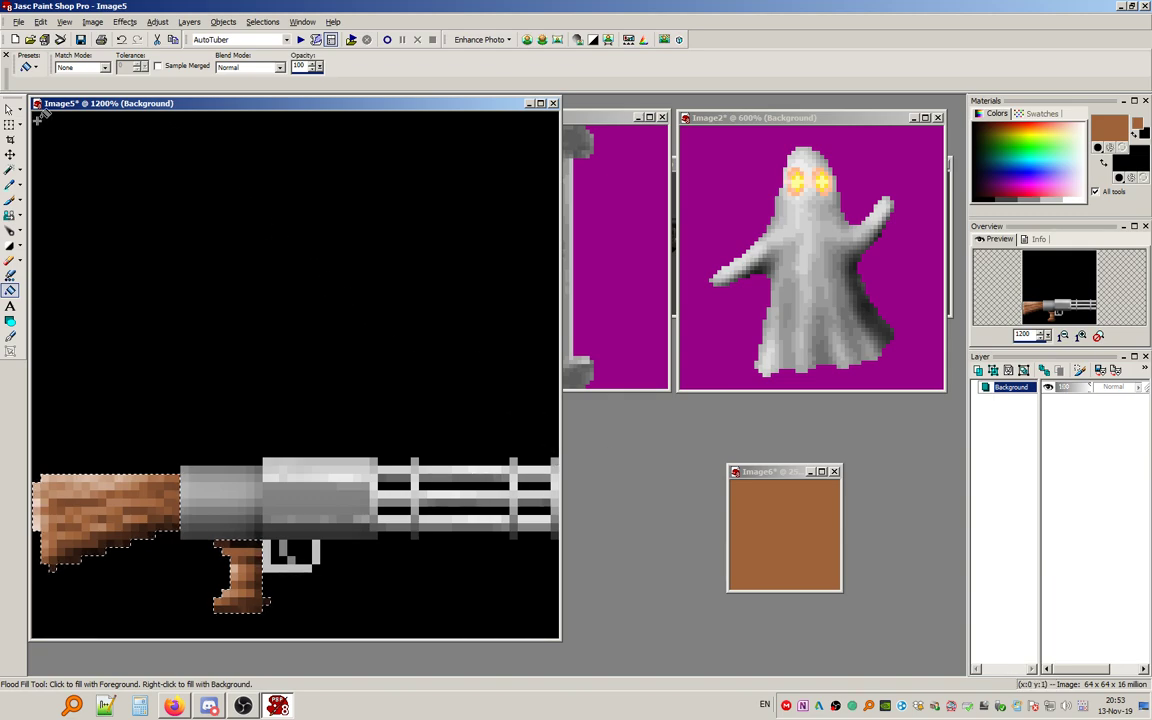
Replace the stock and grip selection with a small rectangular selection in the empty black area above the gun.
click(9, 110)
scroll(230, 354, down, 3)
scroll(242, 392, up, 1)
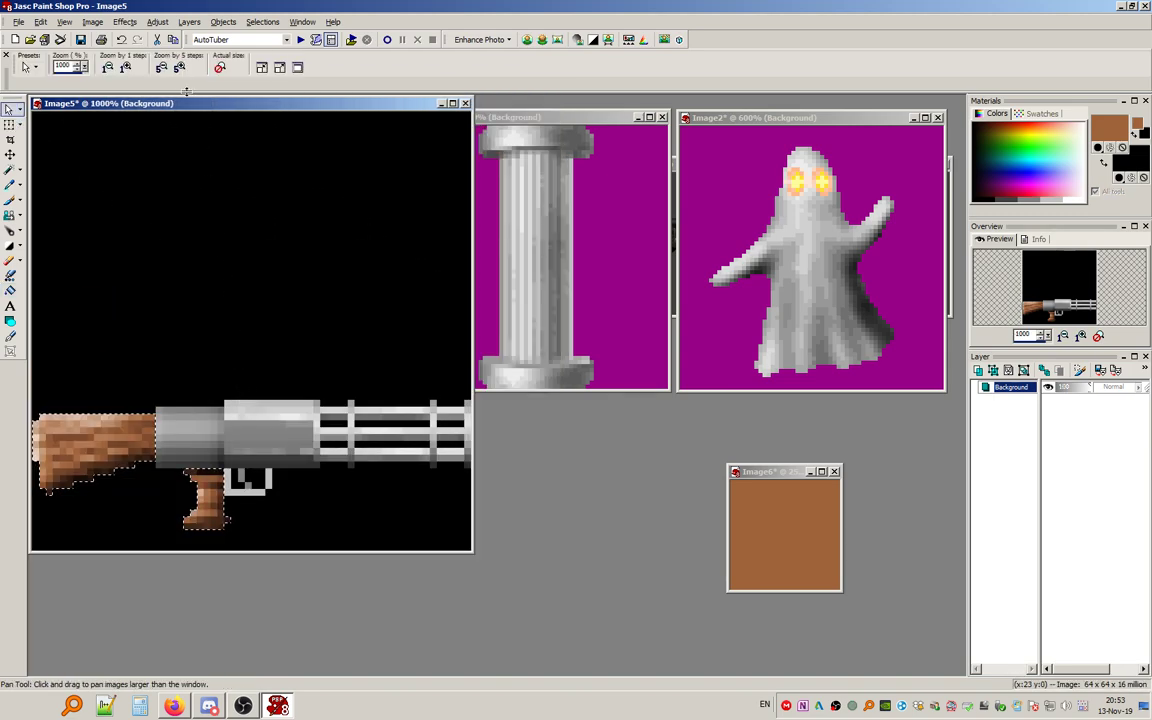
click(20, 171)
click(41, 172)
drag(231, 270, 258, 302)
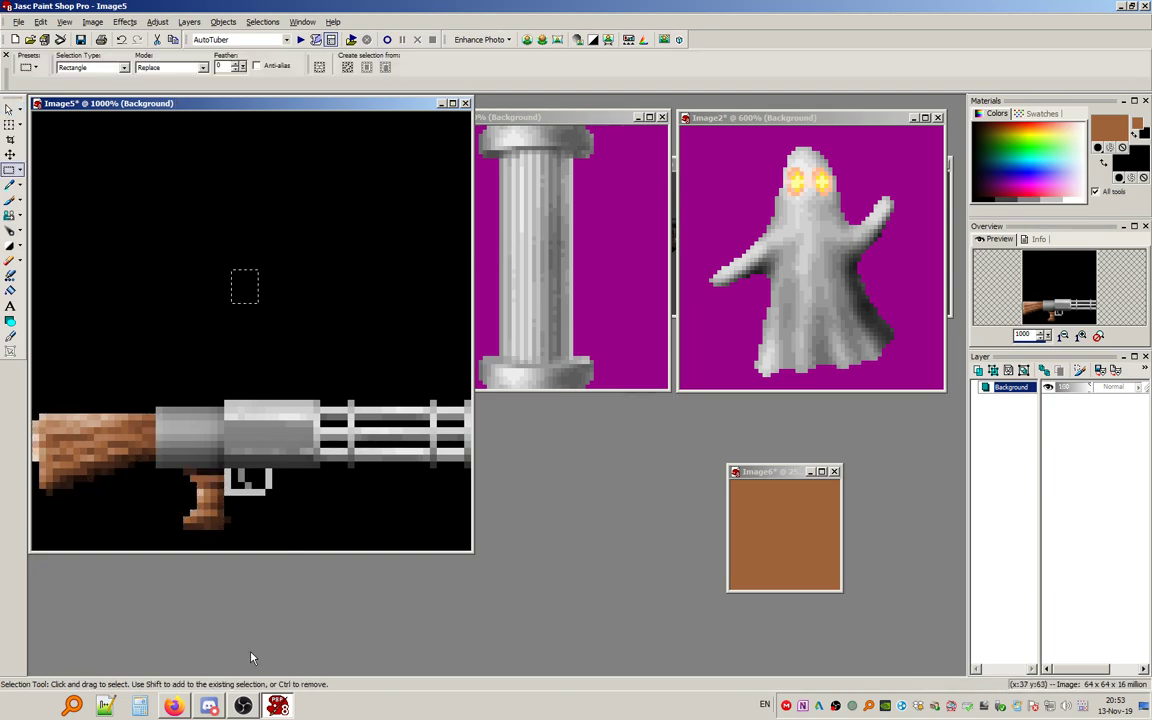
Arrange the image windows so the minigun reference sits beside the enlarged gun image, and clear the remaining selection.
drag(384, 104, 382, 147)
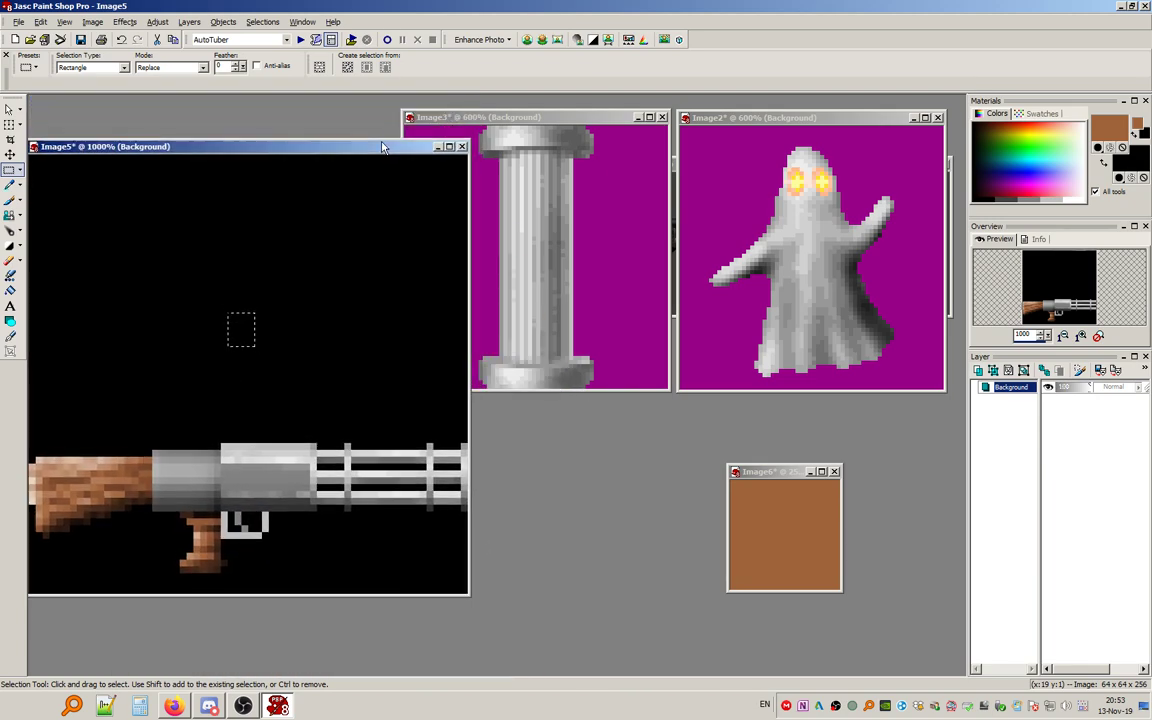
drag(712, 121, 708, 214)
drag(749, 163, 653, 475)
drag(352, 147, 368, 128)
scroll(368, 240, up, 1)
drag(696, 475, 768, 376)
scroll(768, 376, up, 1)
drag(408, 125, 406, 104)
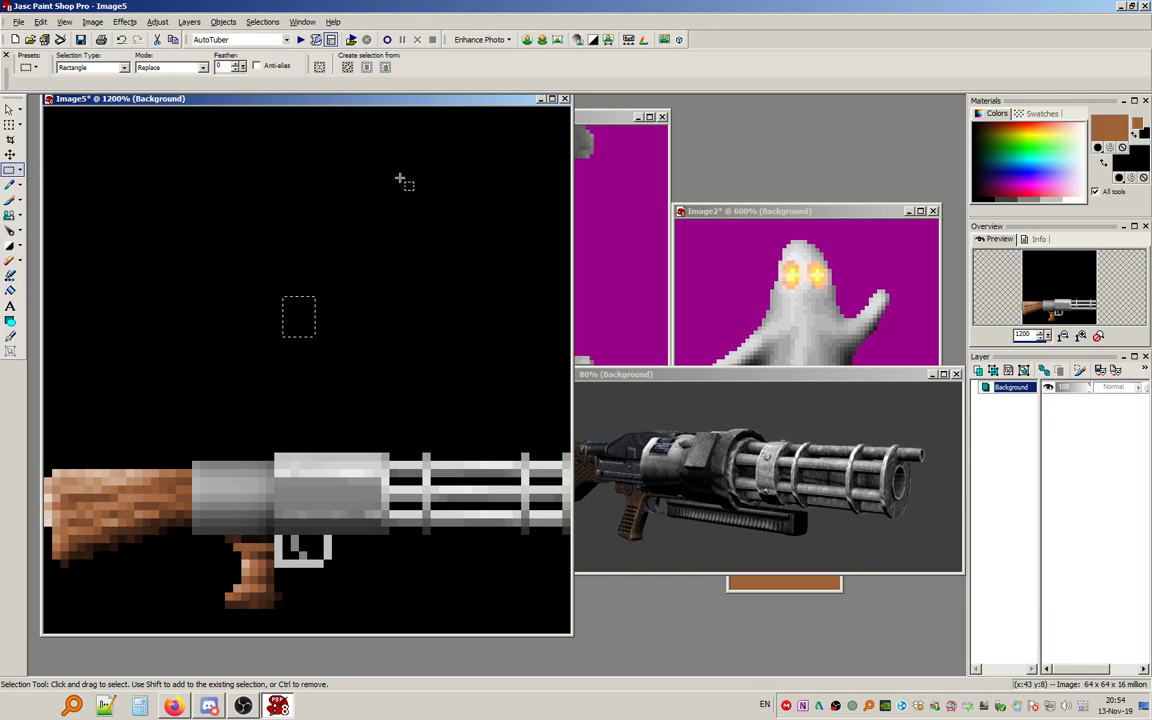
click(262, 21)
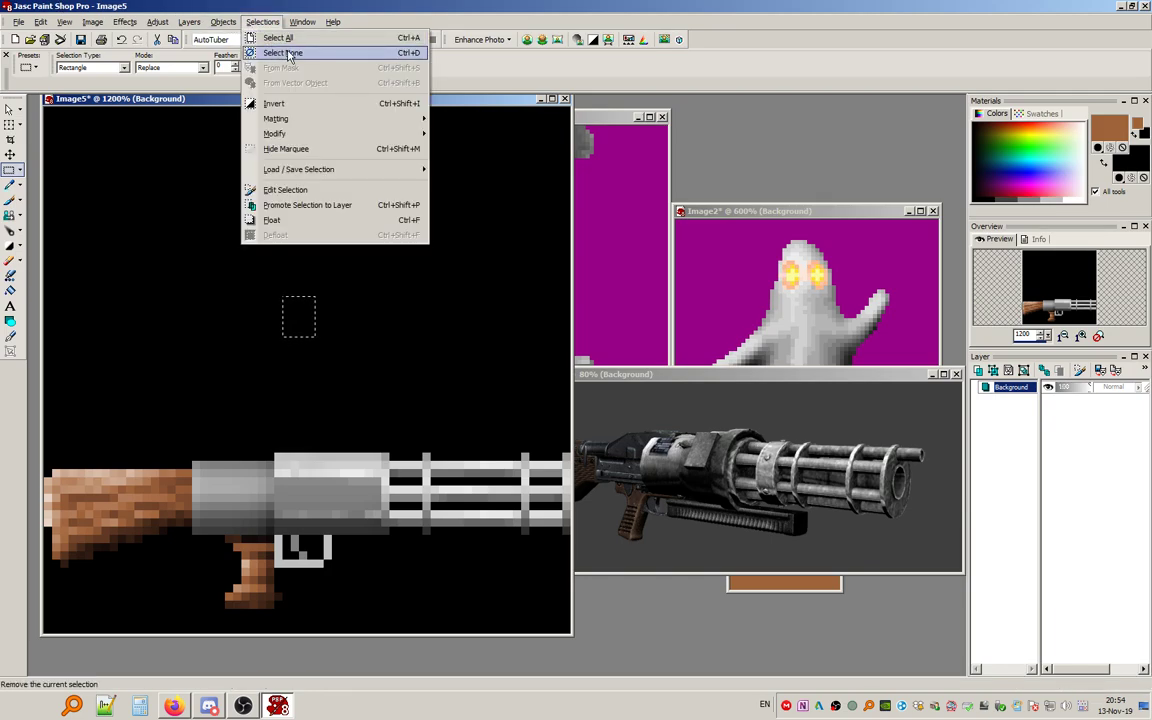
click(289, 54)
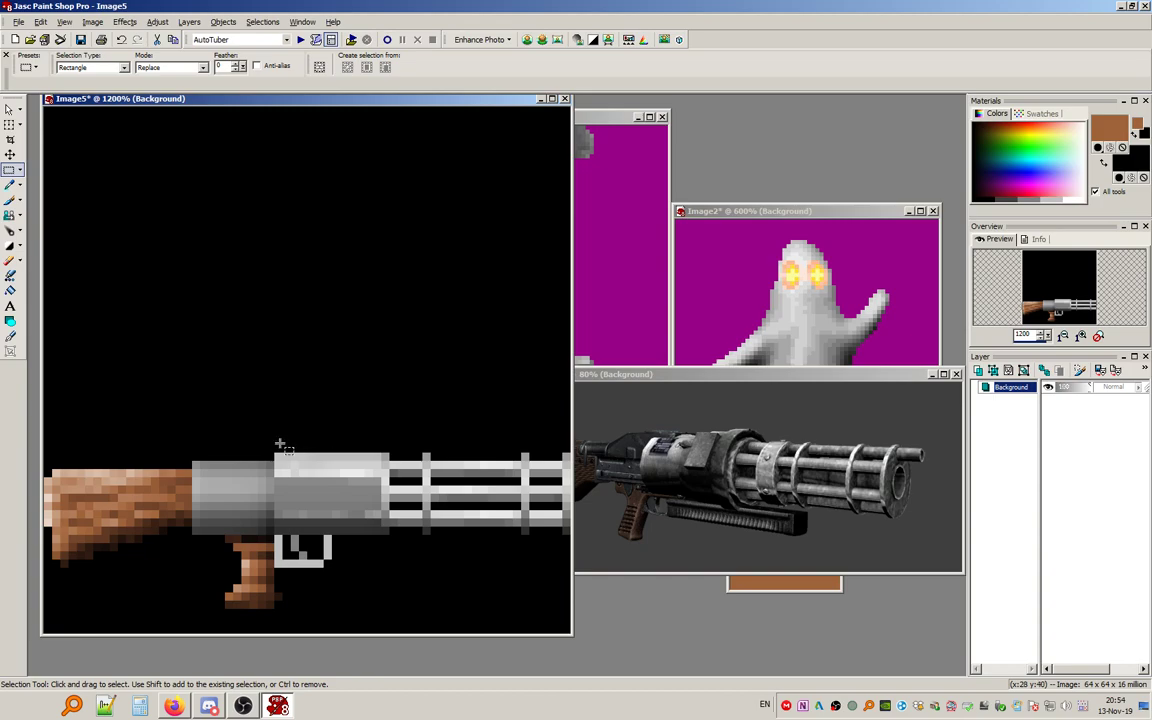
Select the gray body section next to the stock and darken it with a linked gamma correction of 0.5.
drag(194, 462, 273, 533)
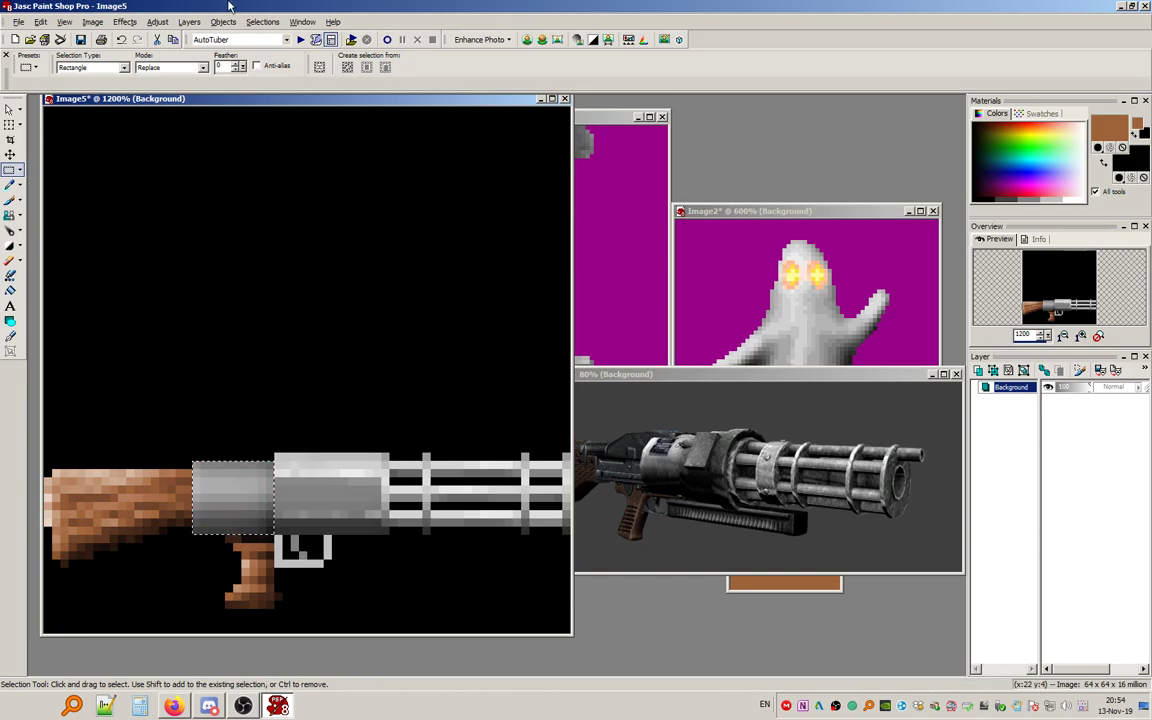
click(157, 21)
mouse_move(203, 52)
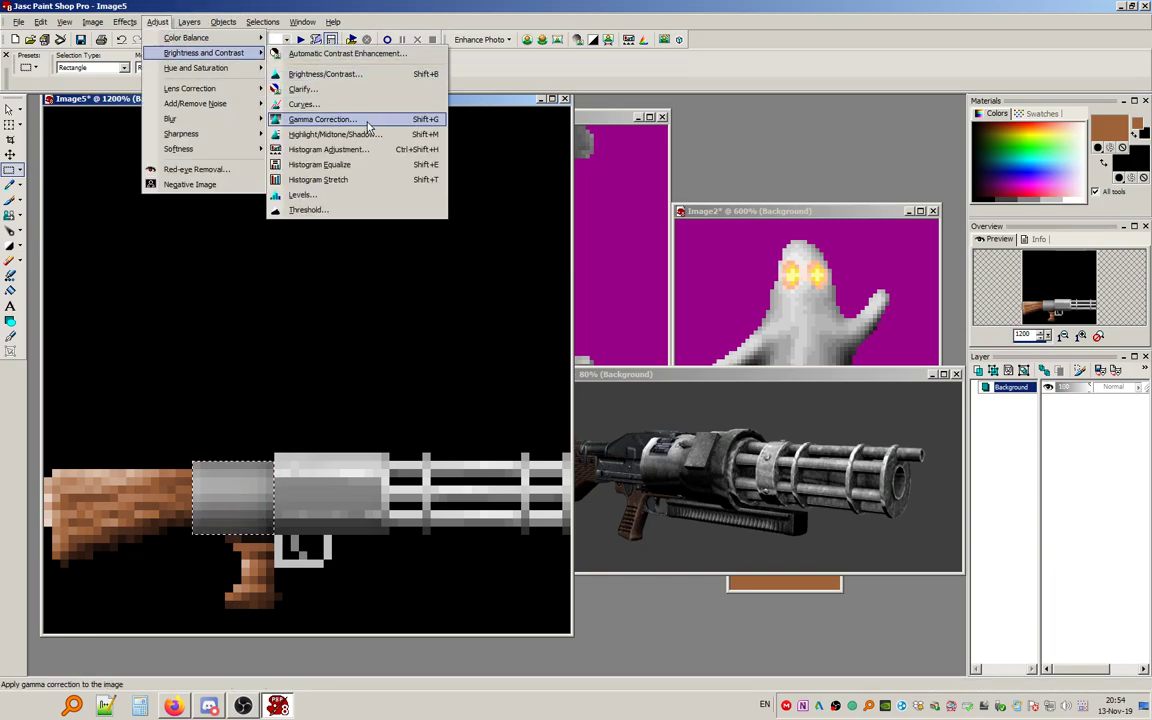
click(320, 116)
drag(933, 457, 907, 453)
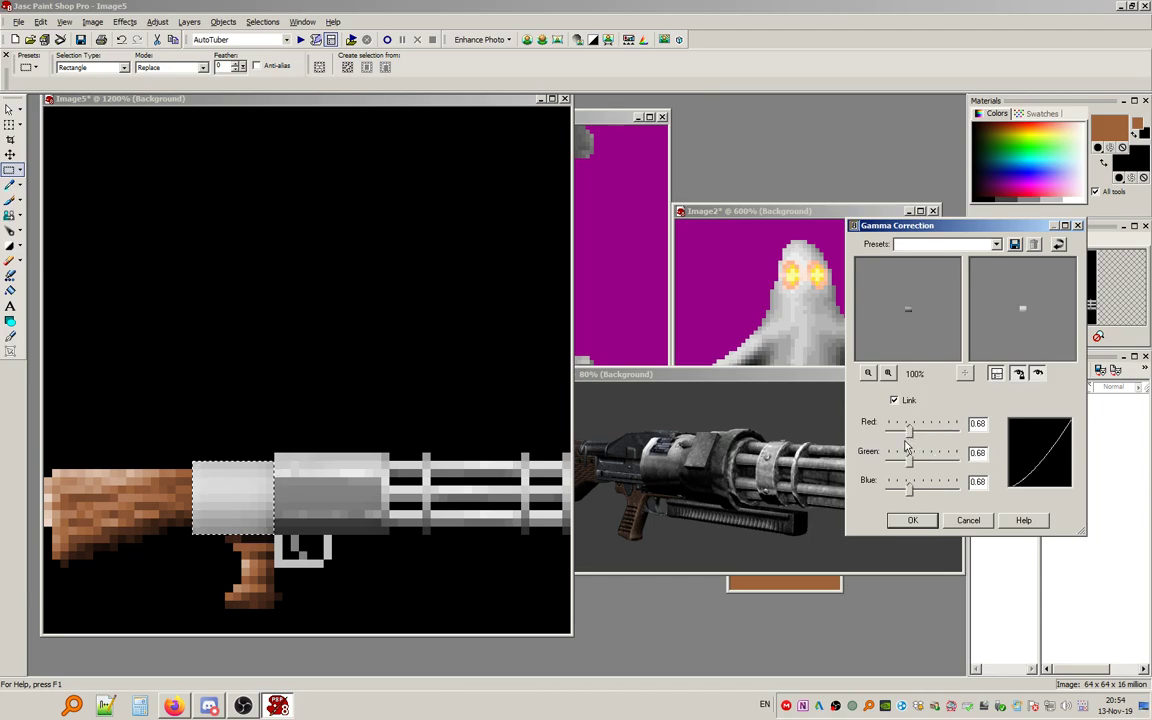
click(899, 433)
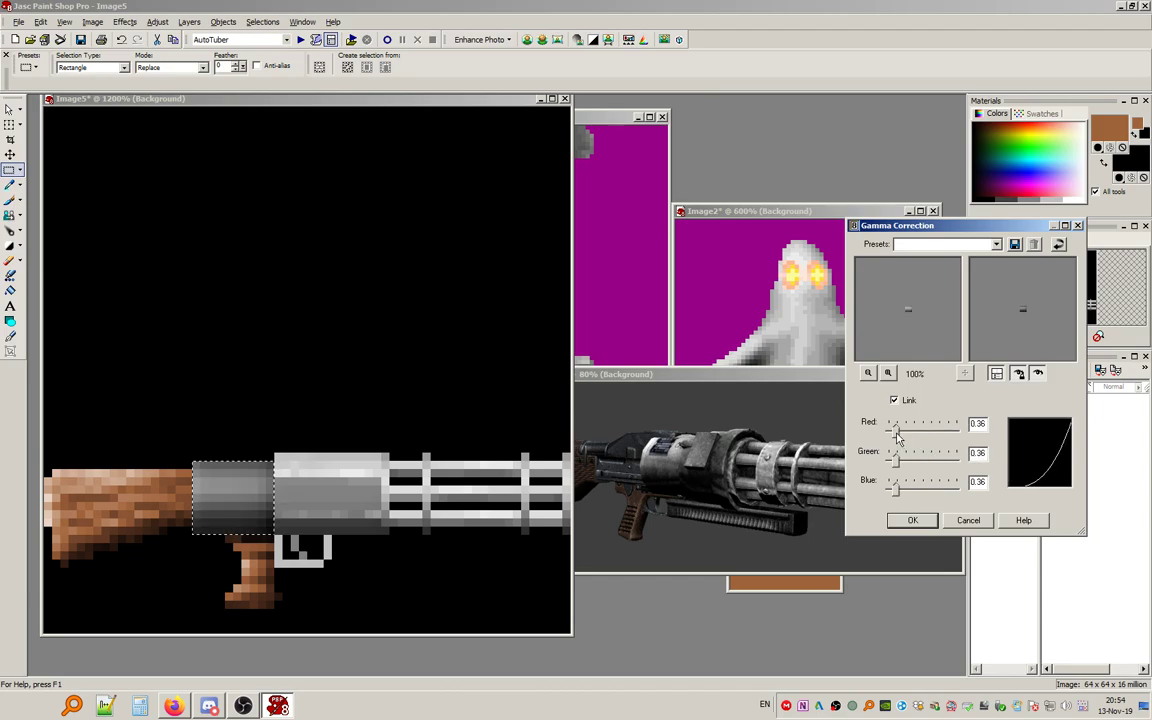
drag(897, 432, 903, 433)
click(912, 522)
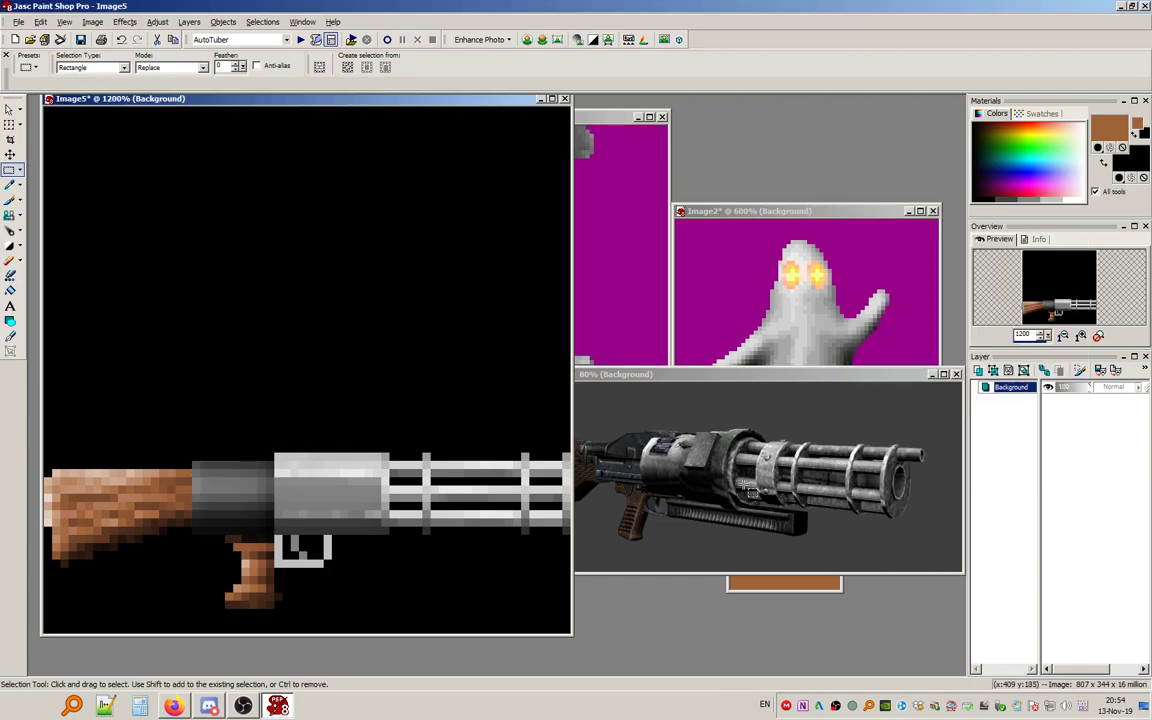
Select the gray housing between the rear body section and the barrels and apply the same 0.5 gamma correction.
drag(275, 456, 370, 535)
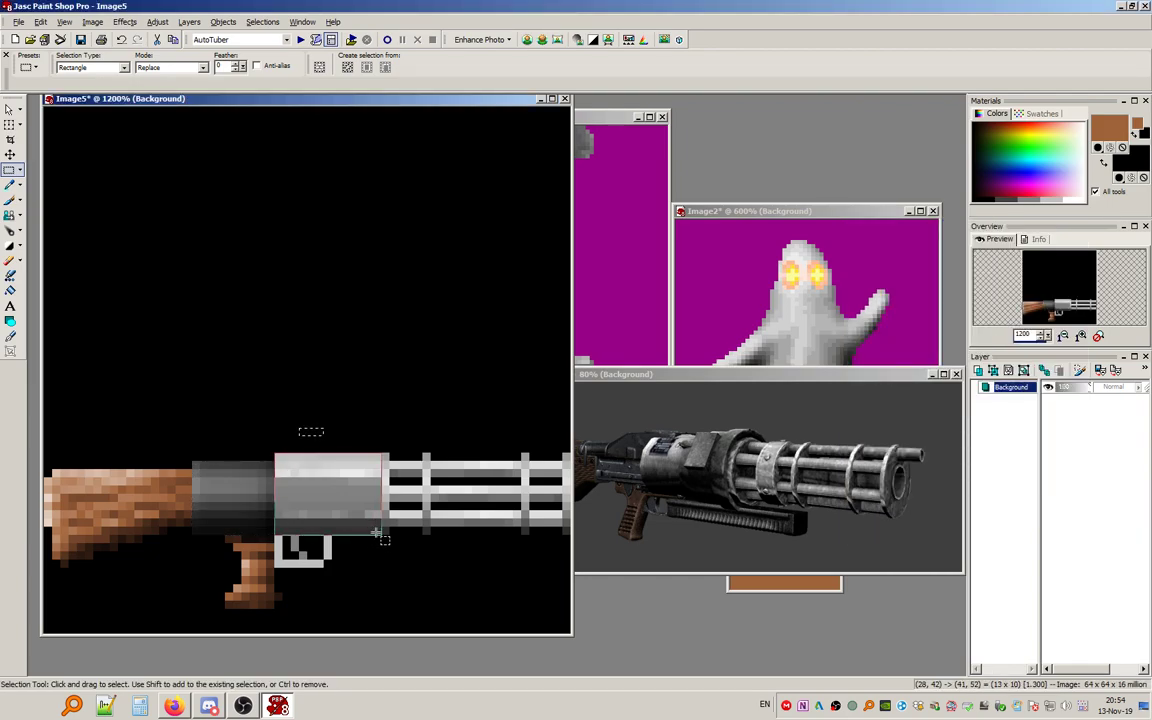
click(157, 21)
mouse_move(223, 55)
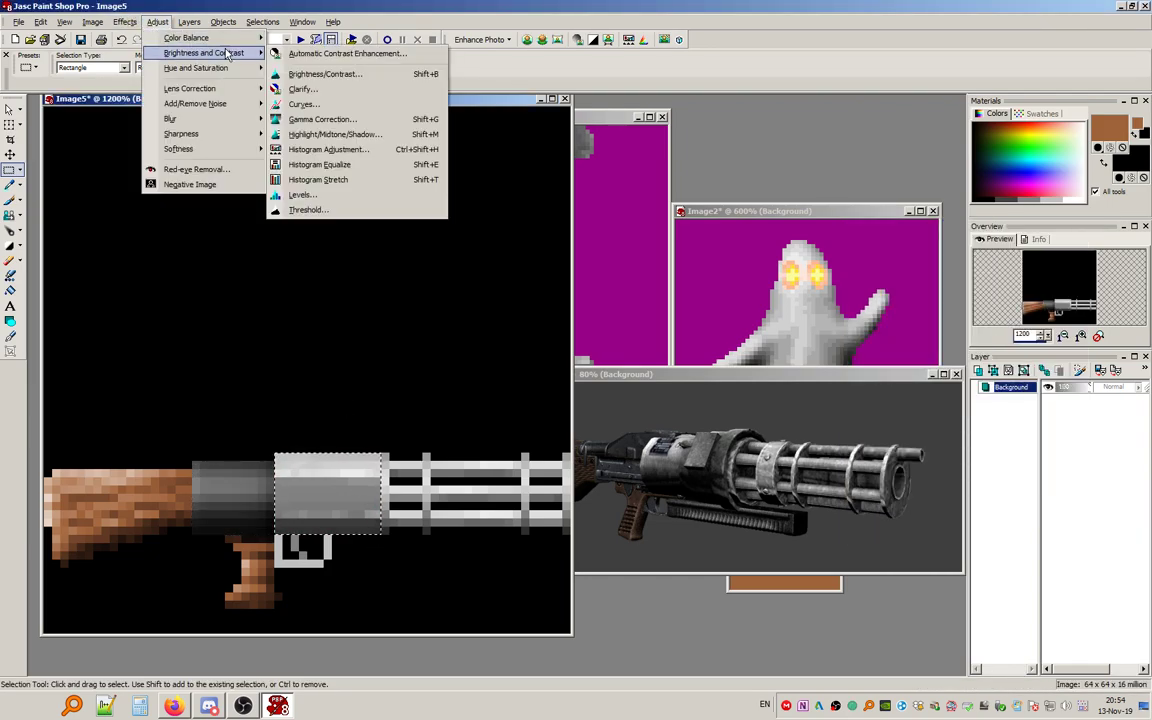
click(322, 119)
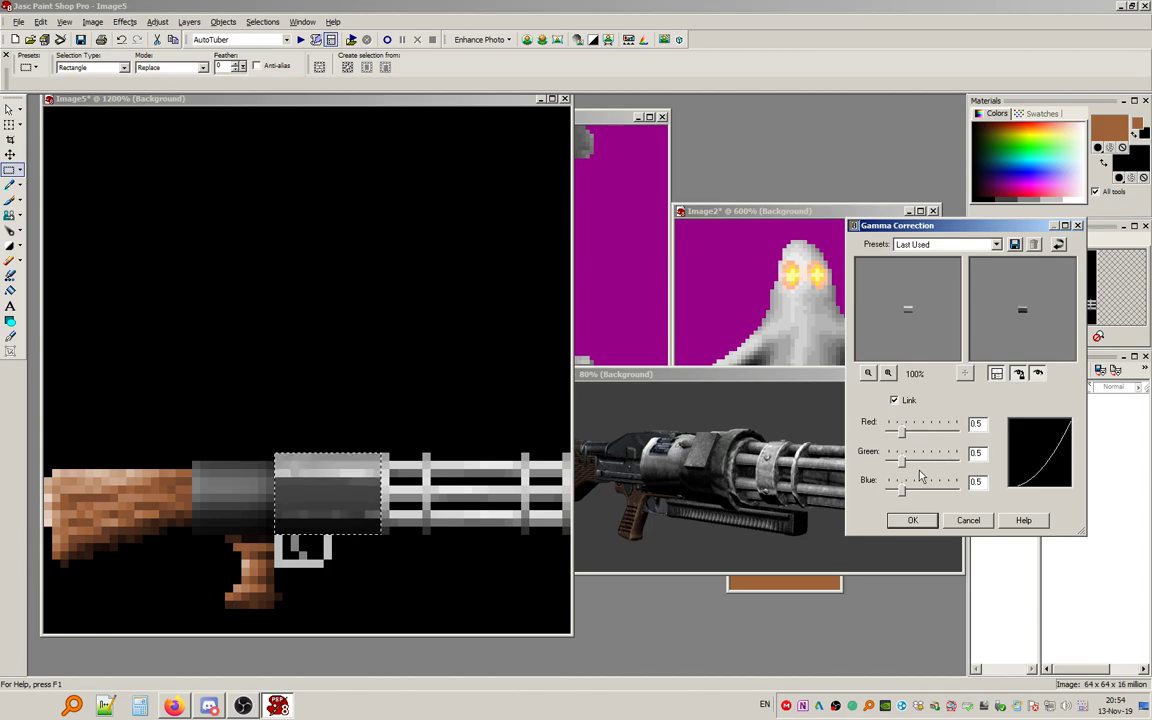
click(912, 521)
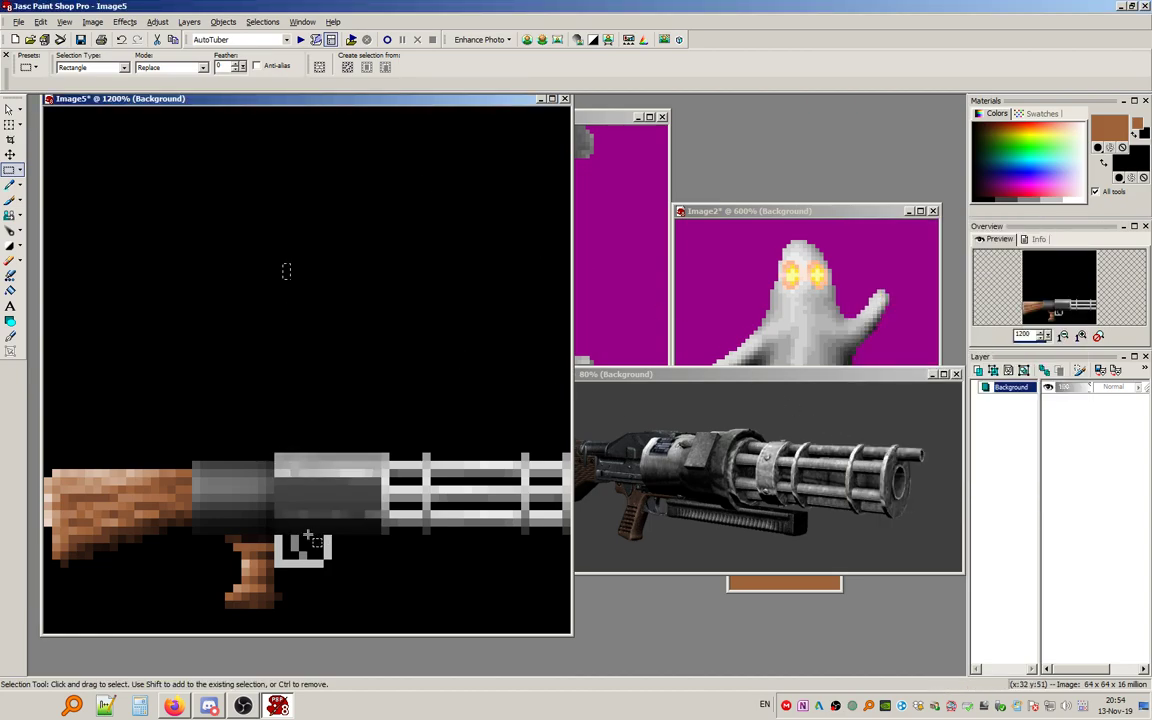
Select the trigger guard, darken it with the Lighten/Darken brush, and clear the selection.
mouse_move(273, 533)
mouse_down()
mouse_move(283, 566)
mouse_move(319, 564)
mouse_up()
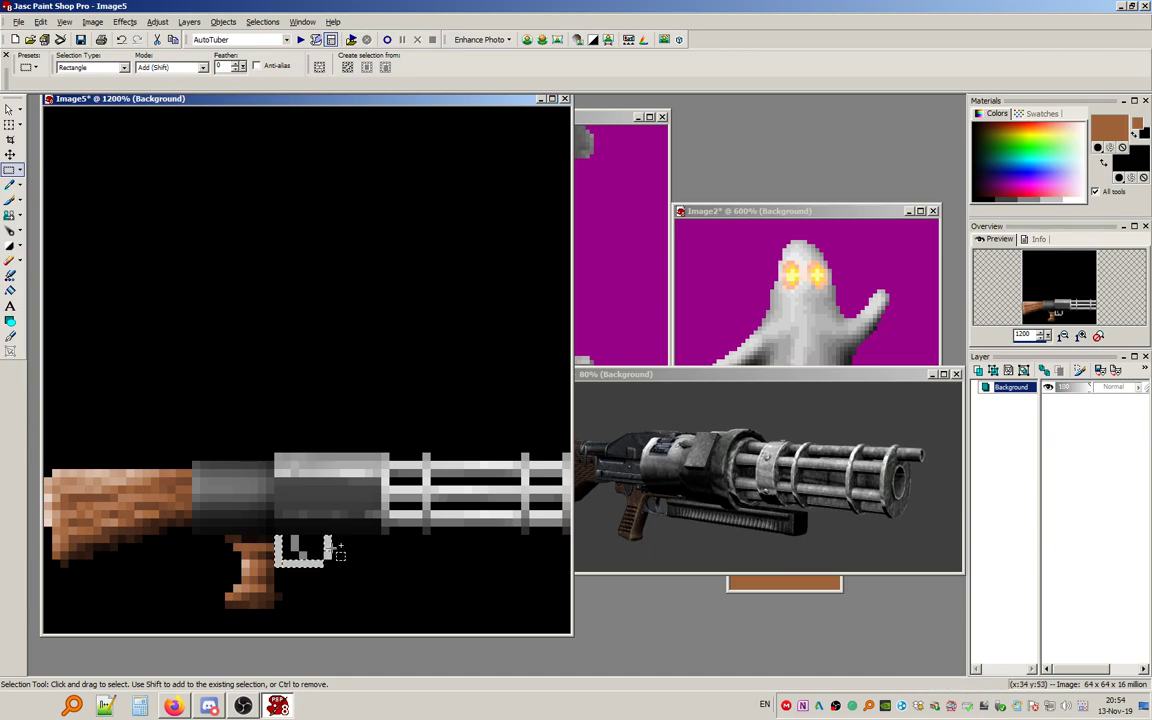
click(10, 245)
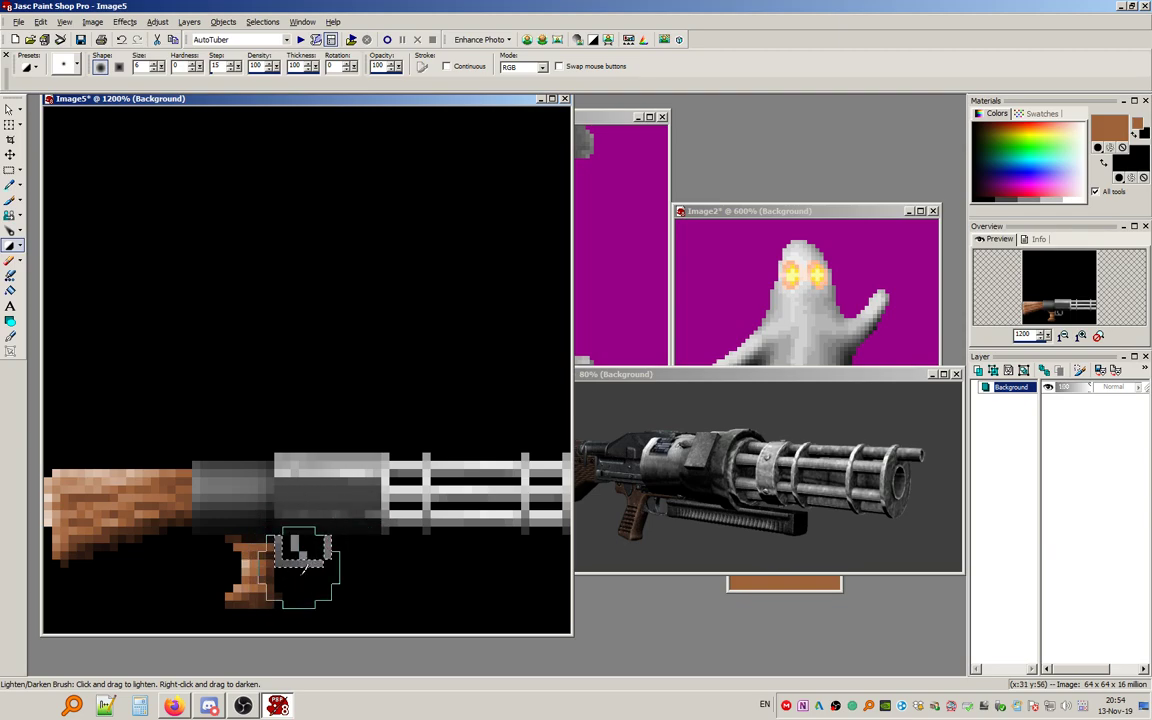
click(262, 21)
click(262, 47)
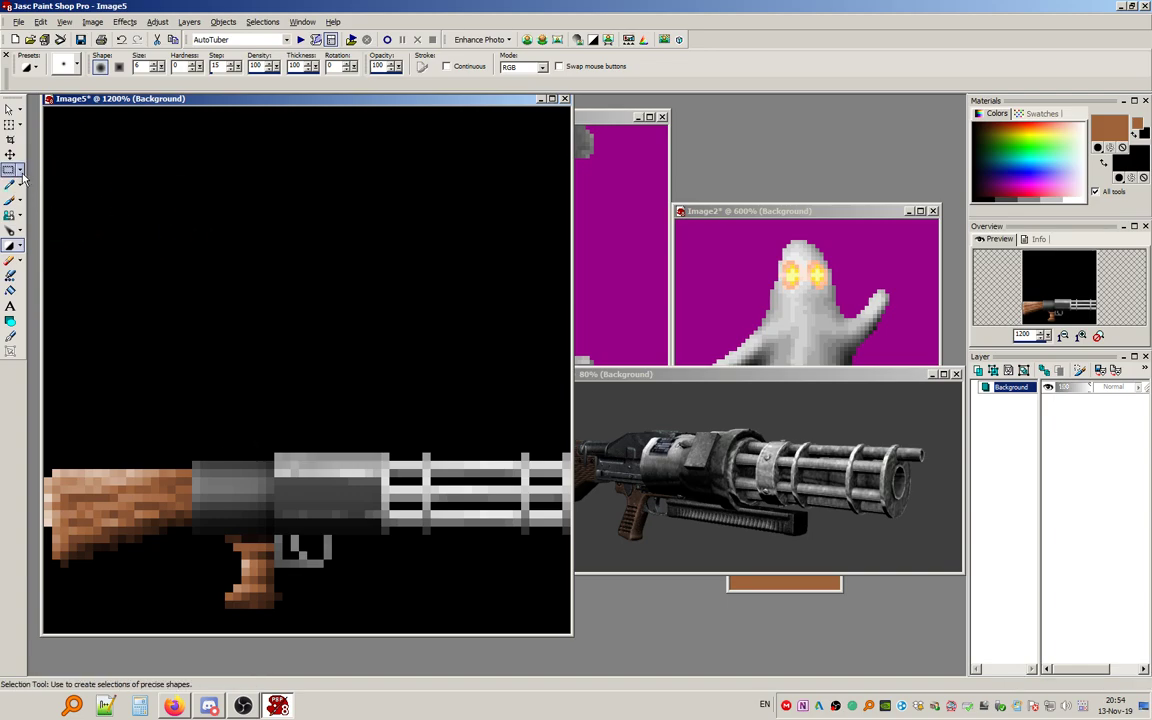
Pick the purple background color from the ghost image and flood-fill the black areas above and below the gun, matching by RGB value.
click(13, 290)
click(11, 184)
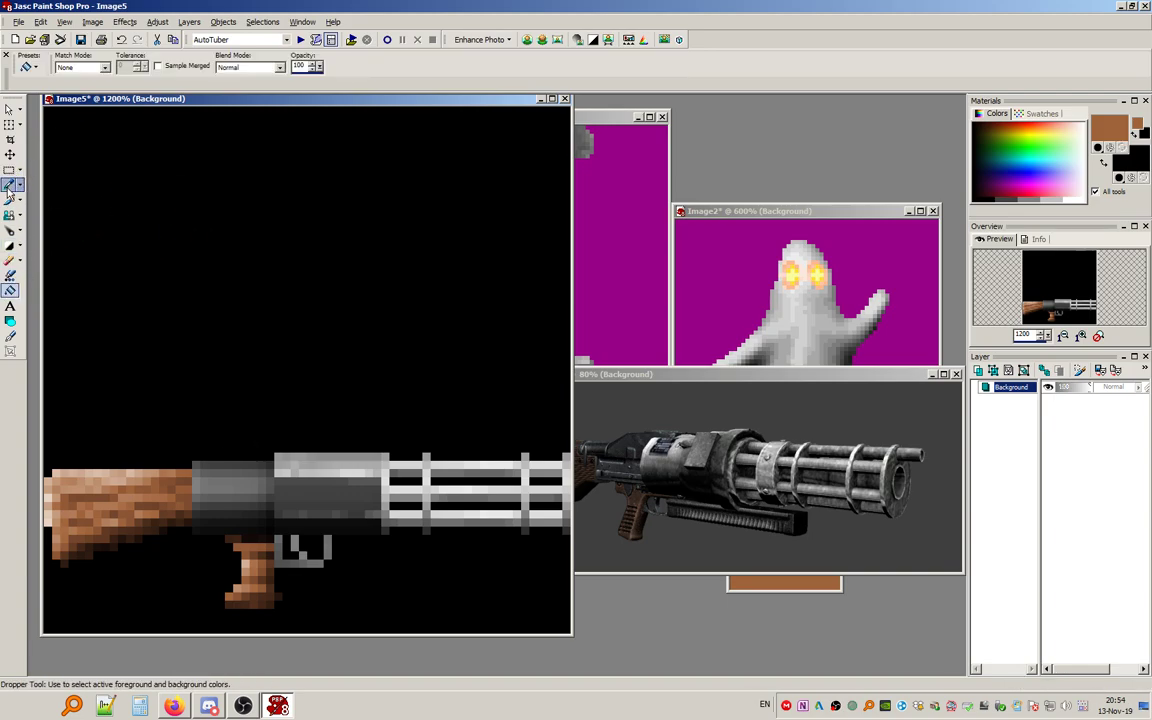
click(700, 252)
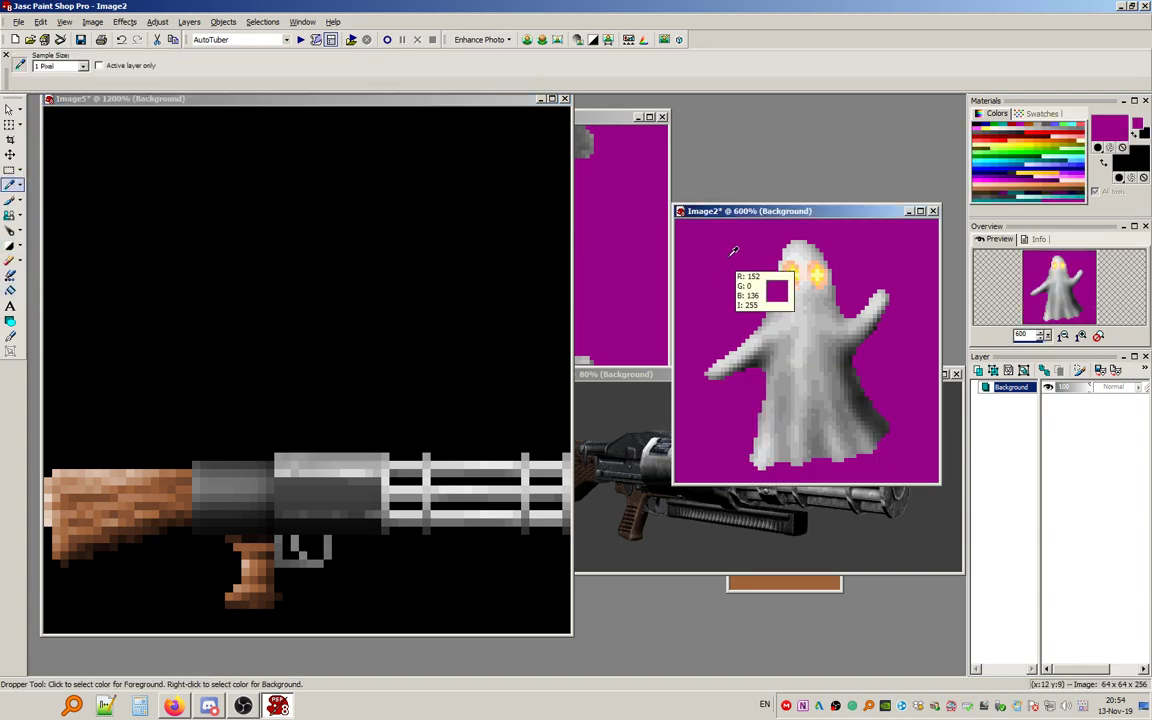
click(11, 290)
click(103, 67)
click(75, 82)
click(201, 222)
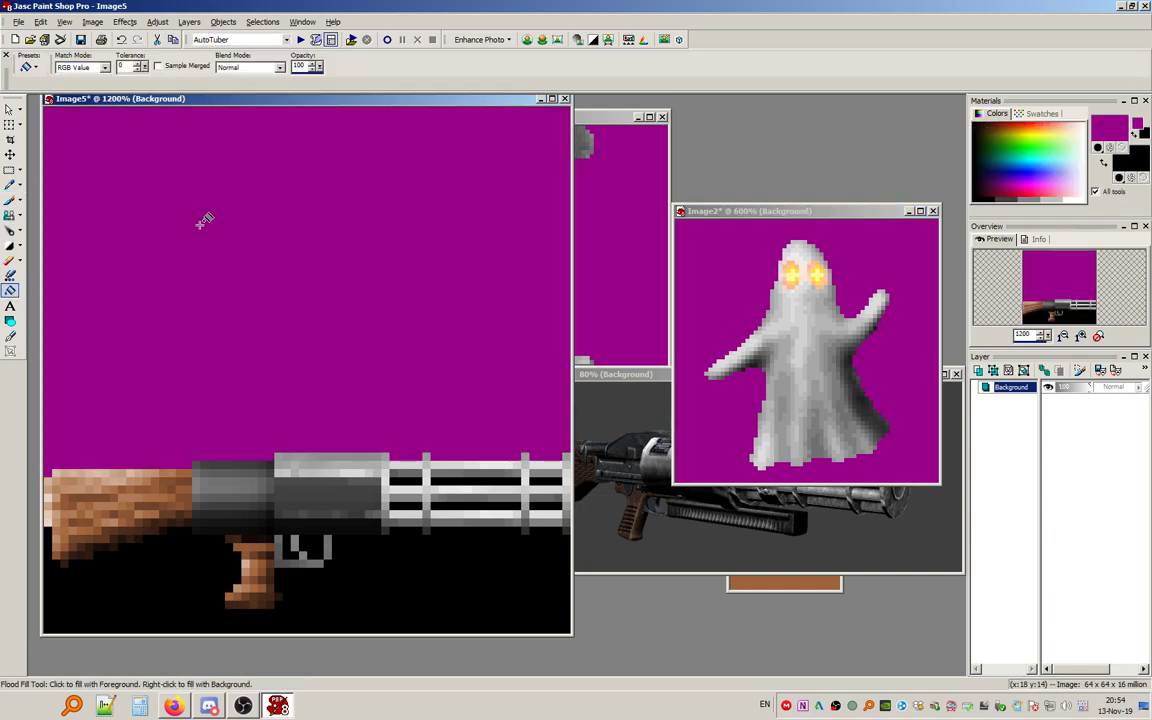
click(445, 549)
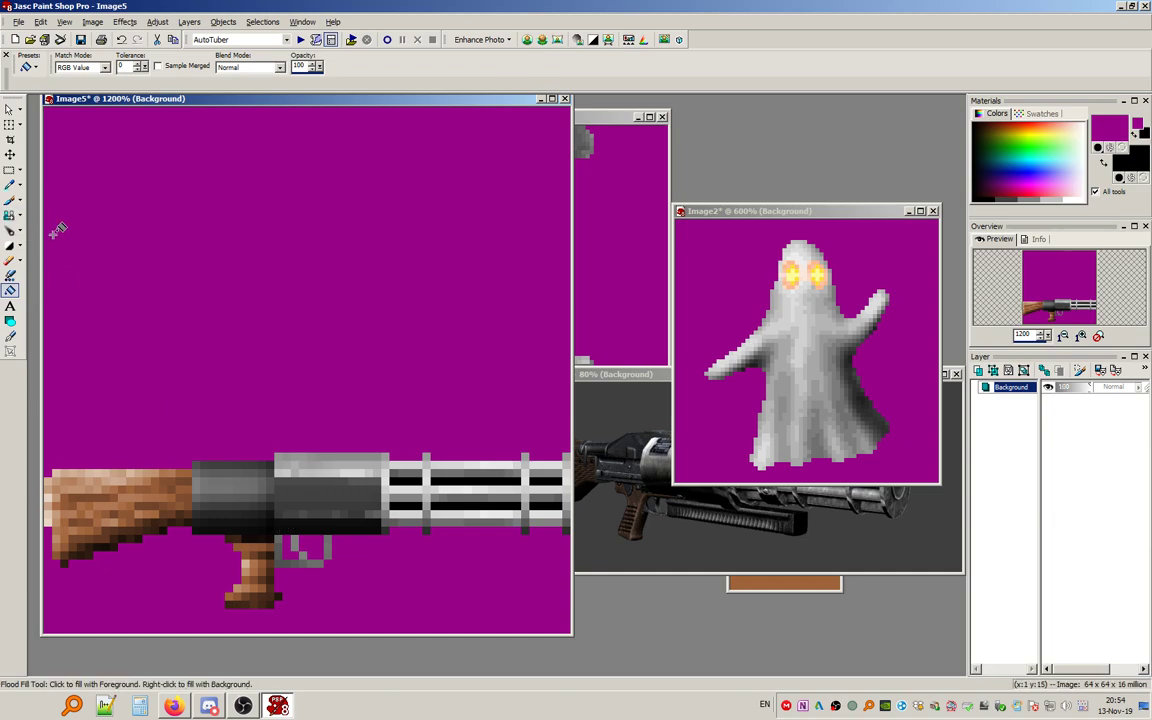
Copy a 3 x 1 pixel strip of the grip's wood and place it at the top of the grip under the body.
click(10, 170)
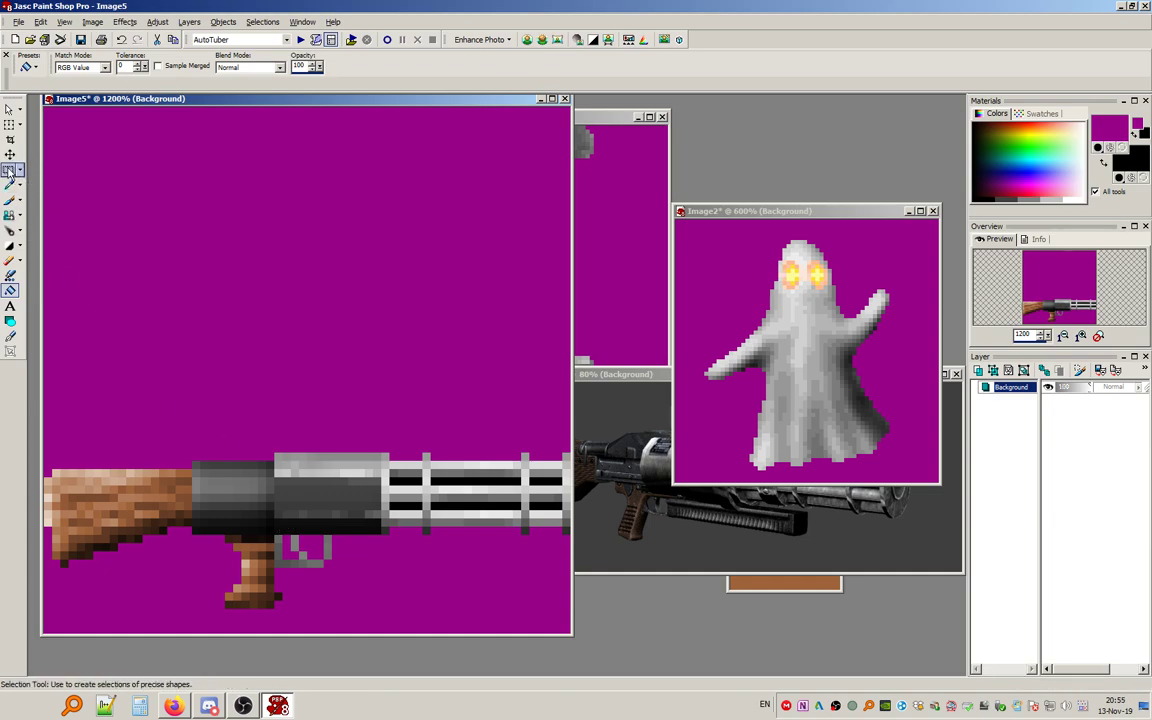
drag(254, 558, 269, 555)
key(ctrl+c)
key(ctrl+e)
click(263, 541)
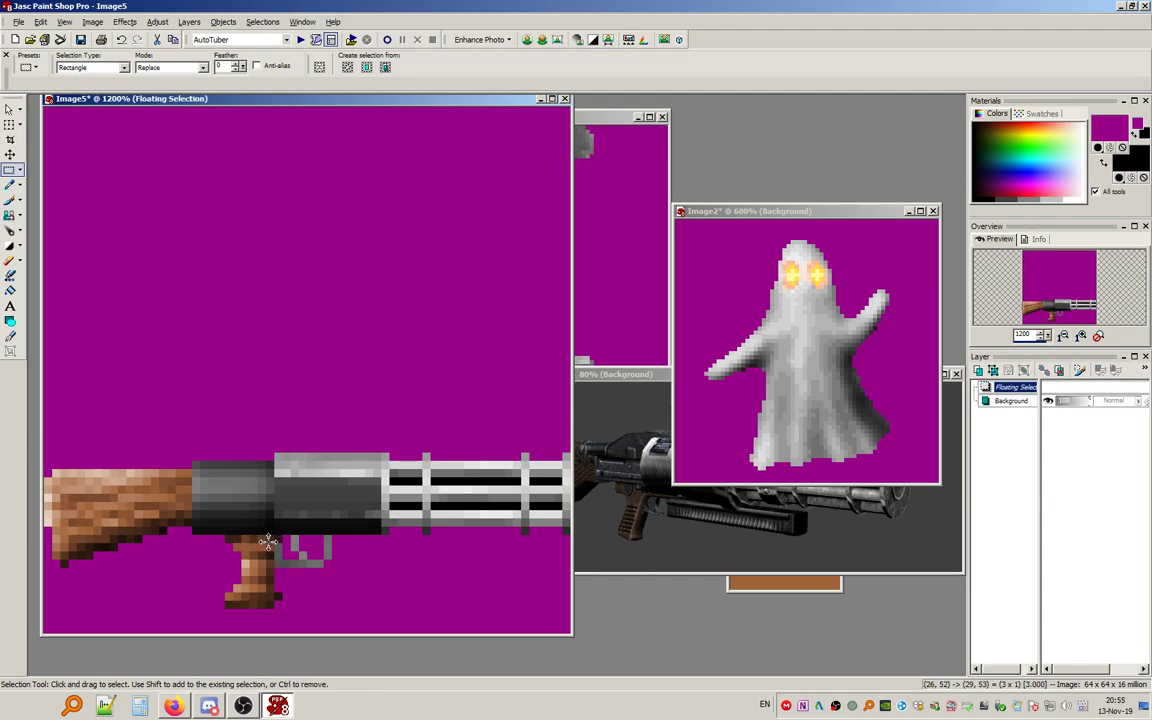
key(ctrl+d)
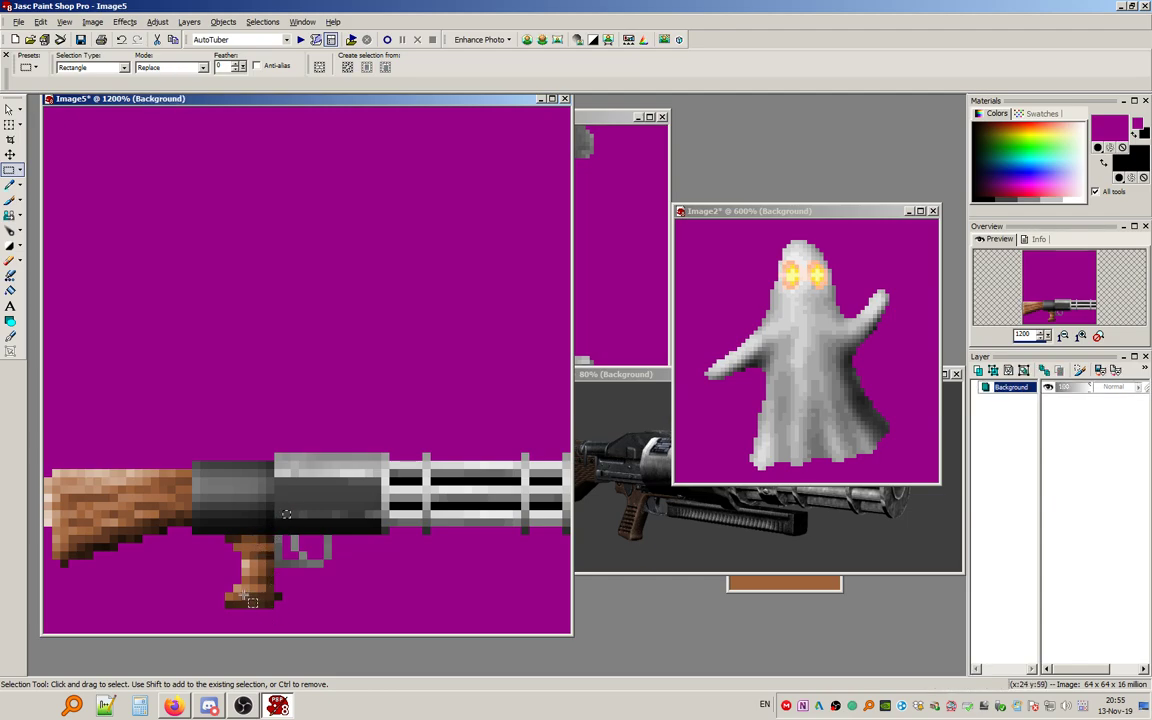
Retouch the shading at the top of the grip with single floated wood pixels, and clear the selection.
key(ctrl+f)
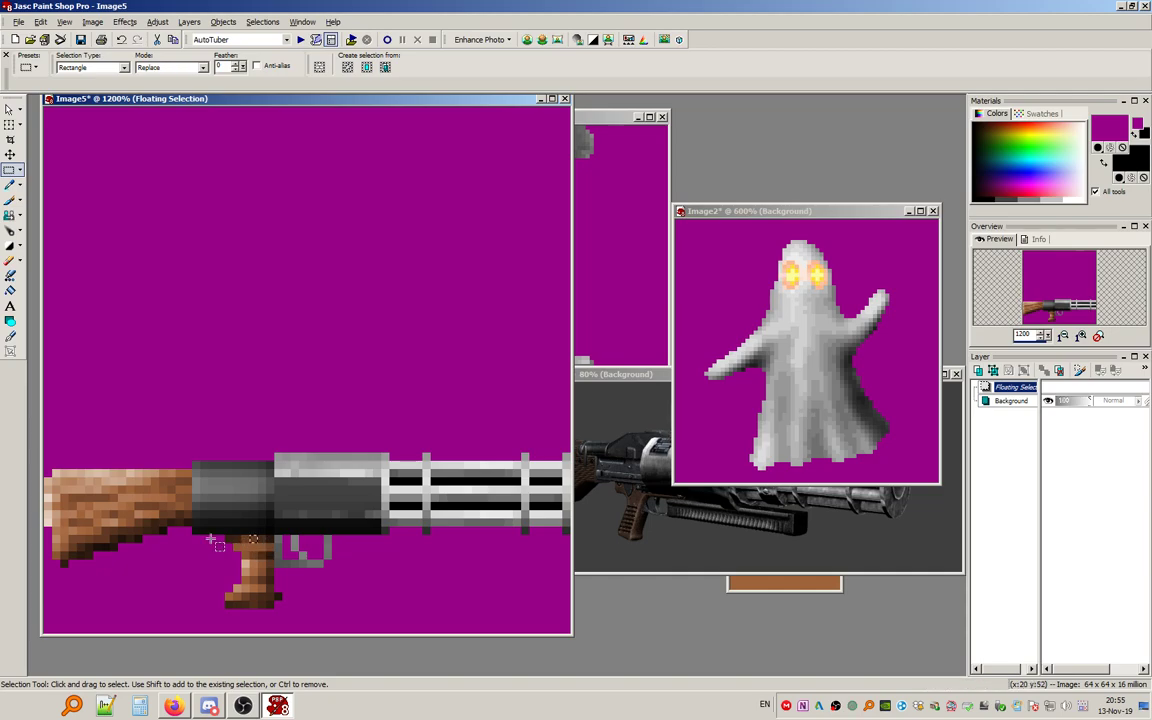
click(148, 523)
key(ctrl+f)
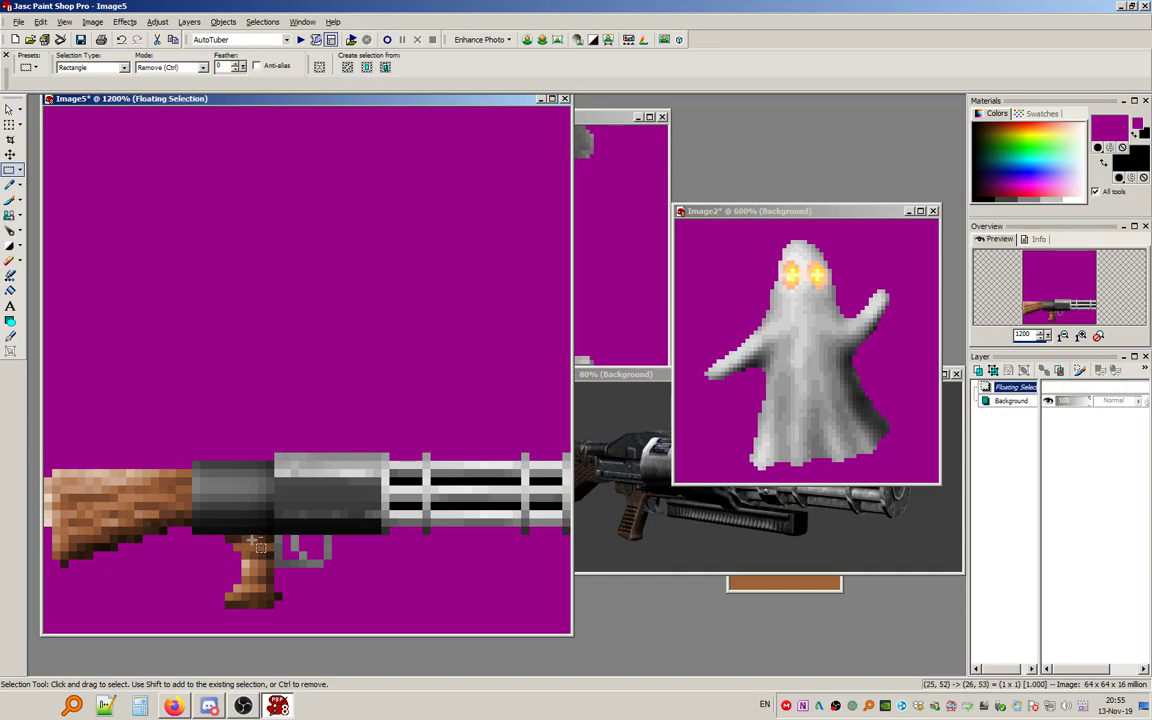
click(162, 528)
key(ctrl+e)
click(148, 523)
key(ctrl+f)
click(335, 447)
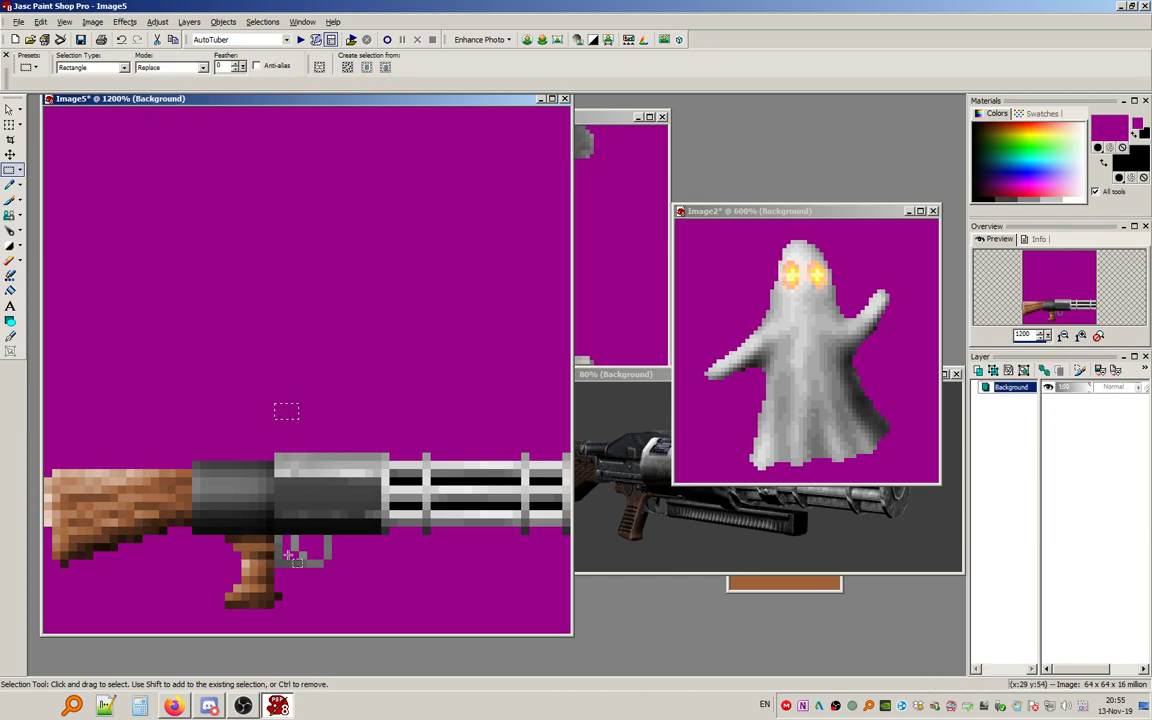
Copy a strip of wood pixels from the grip's upper neck onto the middle of the neck.
mouse_move(260, 566)
mouse_down()
mouse_move(253, 553)
mouse_move(270, 557)
mouse_up()
key(ctrl+c)
key(ctrl+e)
click(249, 572)
click(303, 547)
Copy shaded wood strips along the lower neck of the grip, just above its base, and clear the floating selection.
drag(239, 587, 267, 589)
key(ctrl+c)
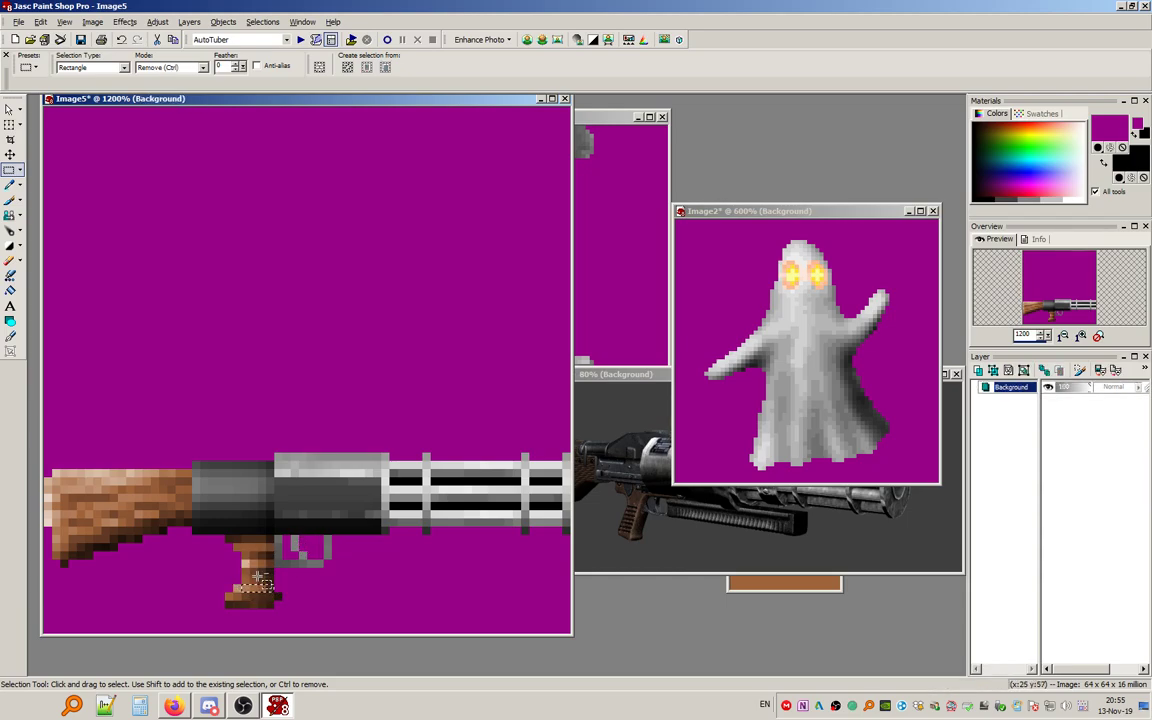
key(ctrl+f)
key(ctrl+c)
mouse_move(244, 587)
mouse_down()
mouse_move(270, 588)
mouse_move(271, 557)
mouse_up()
key(ctrl+e)
click(258, 580)
key(ctrl+c)
key(ctrl+e)
click(258, 588)
drag(293, 354, 322, 426)
Retouch the shading of the grip's base with a 4 x 1 pixel strip, and select none.
drag(244, 580, 264, 597)
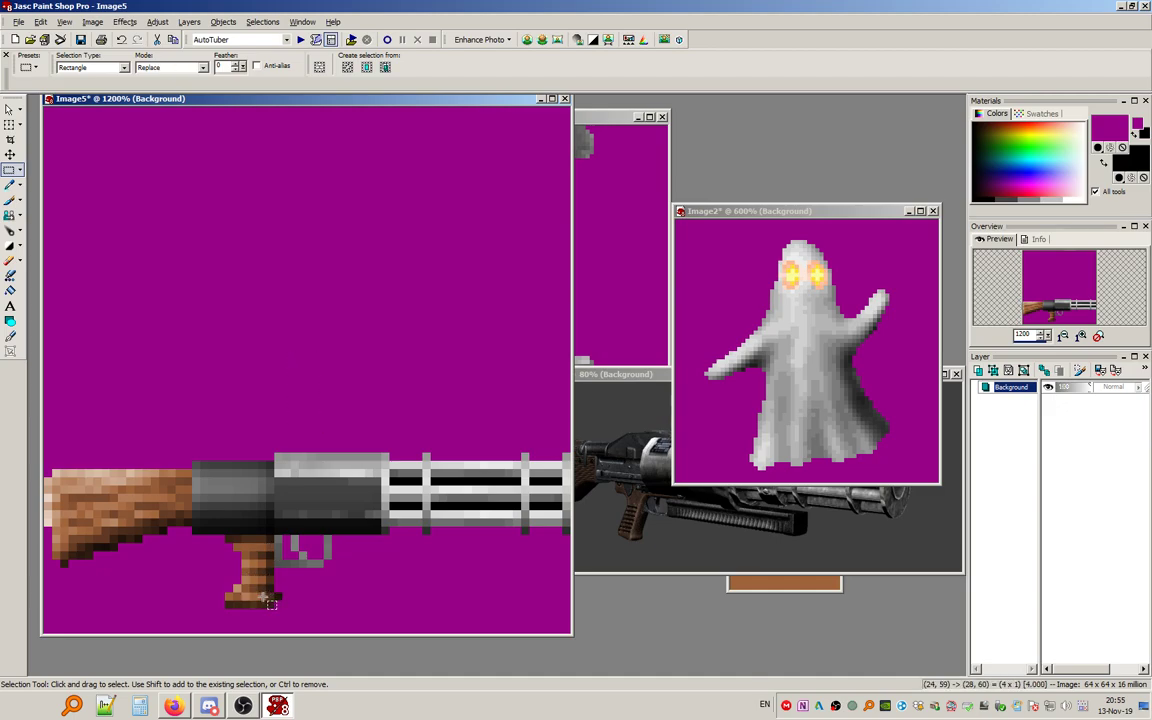
click(250, 597)
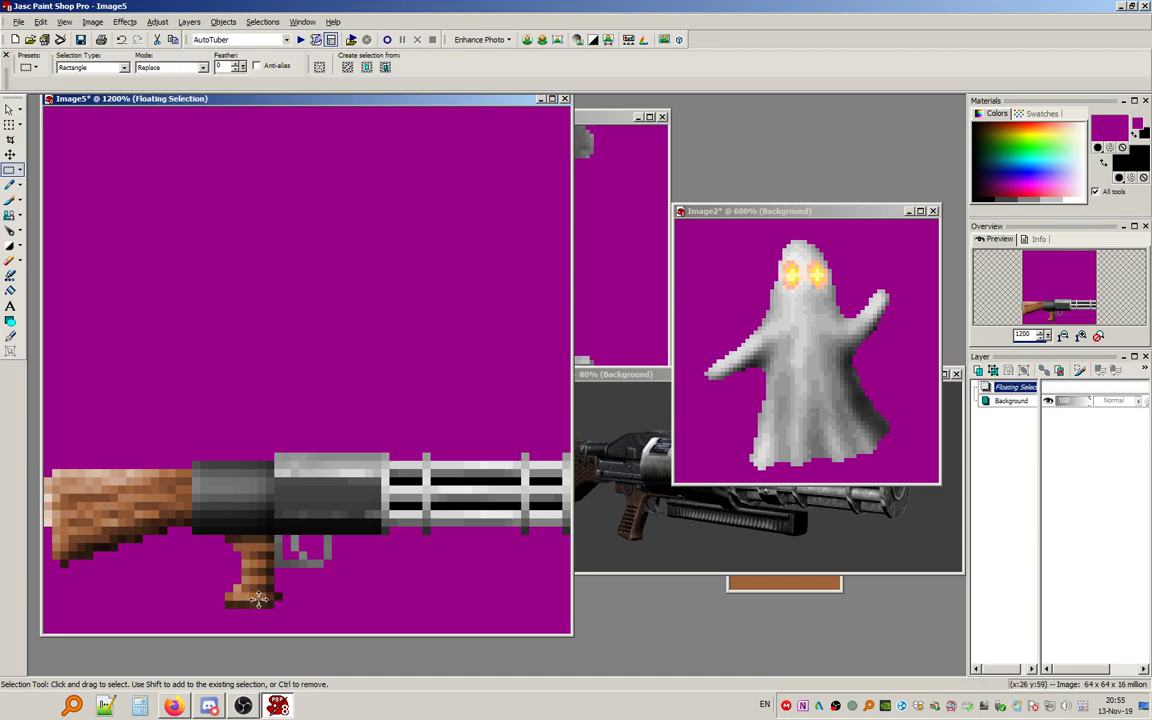
drag(317, 477, 330, 470)
click(257, 24)
click(264, 52)
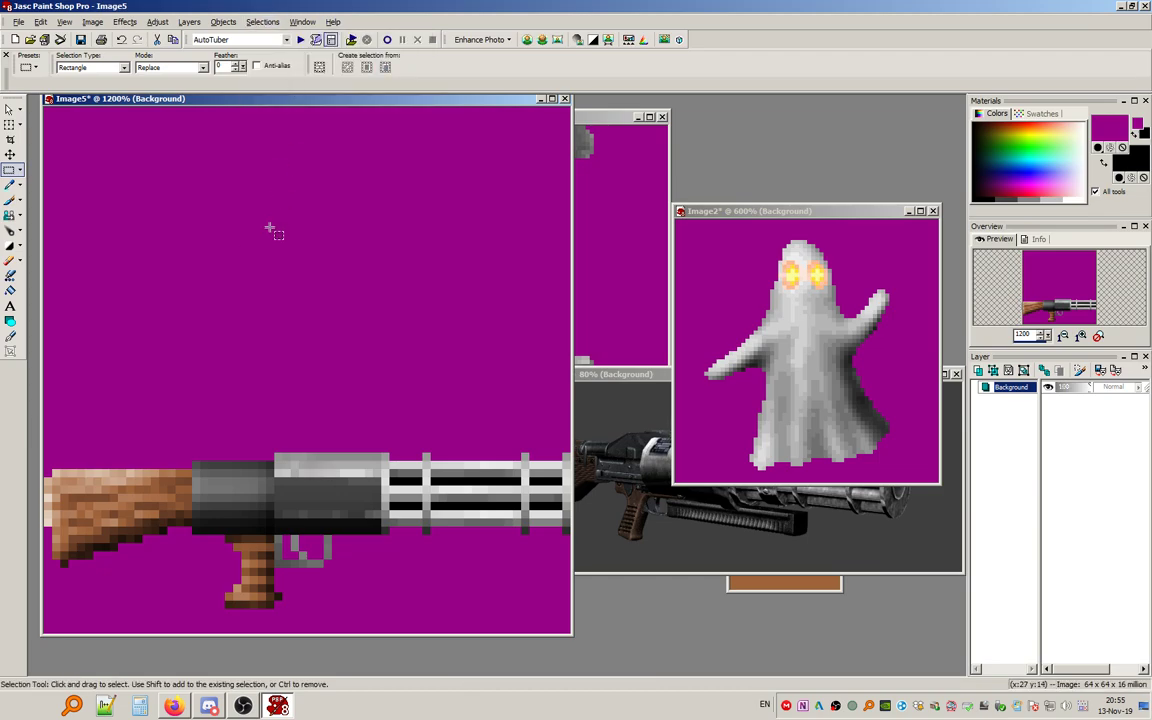
Shorten the stock and the gray housing by moving the sections in front of each two pixels left, keeping the minigun reference uncovered.
scroll(267, 227, down, 2)
scroll(249, 290, up, 1)
drag(560, 374, 627, 324)
scroll(590, 345, up, 1)
scroll(590, 347, down, 1)
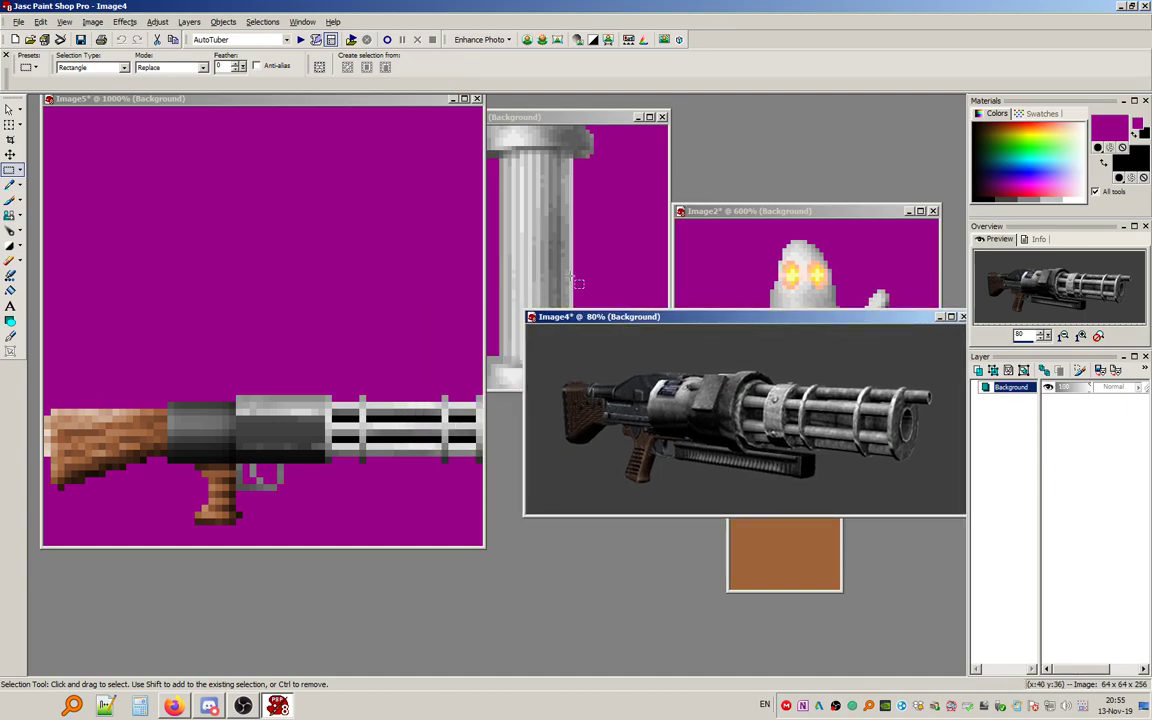
click(352, 113)
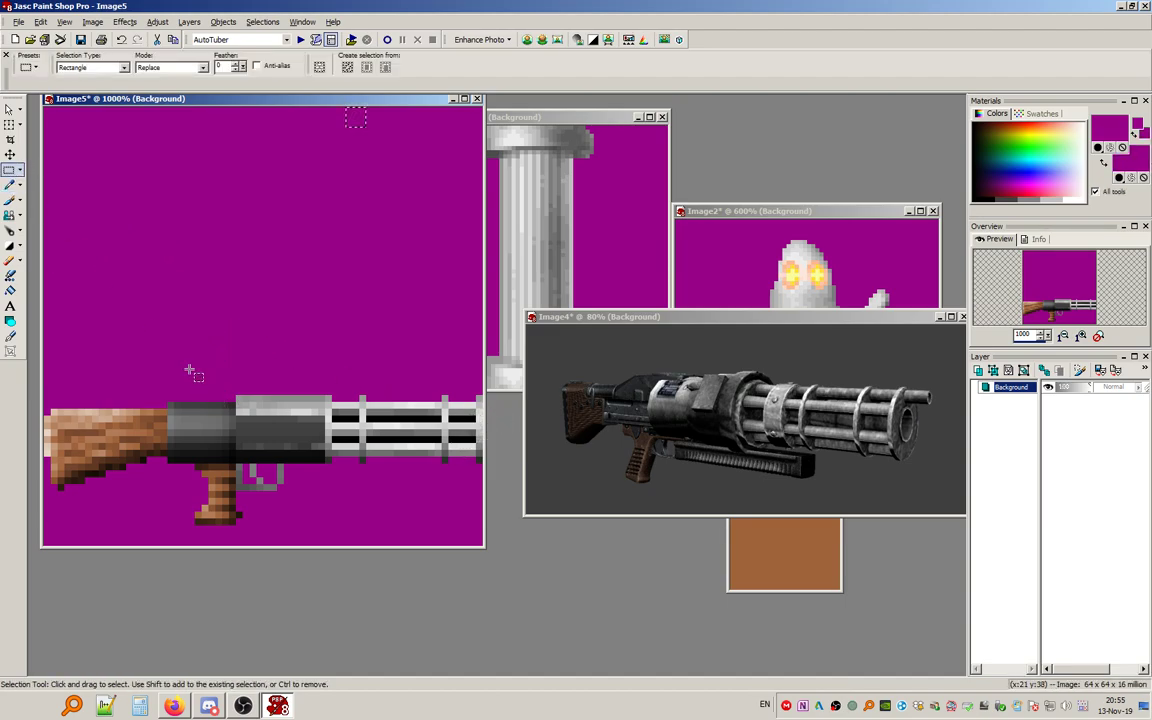
drag(168, 381, 478, 540)
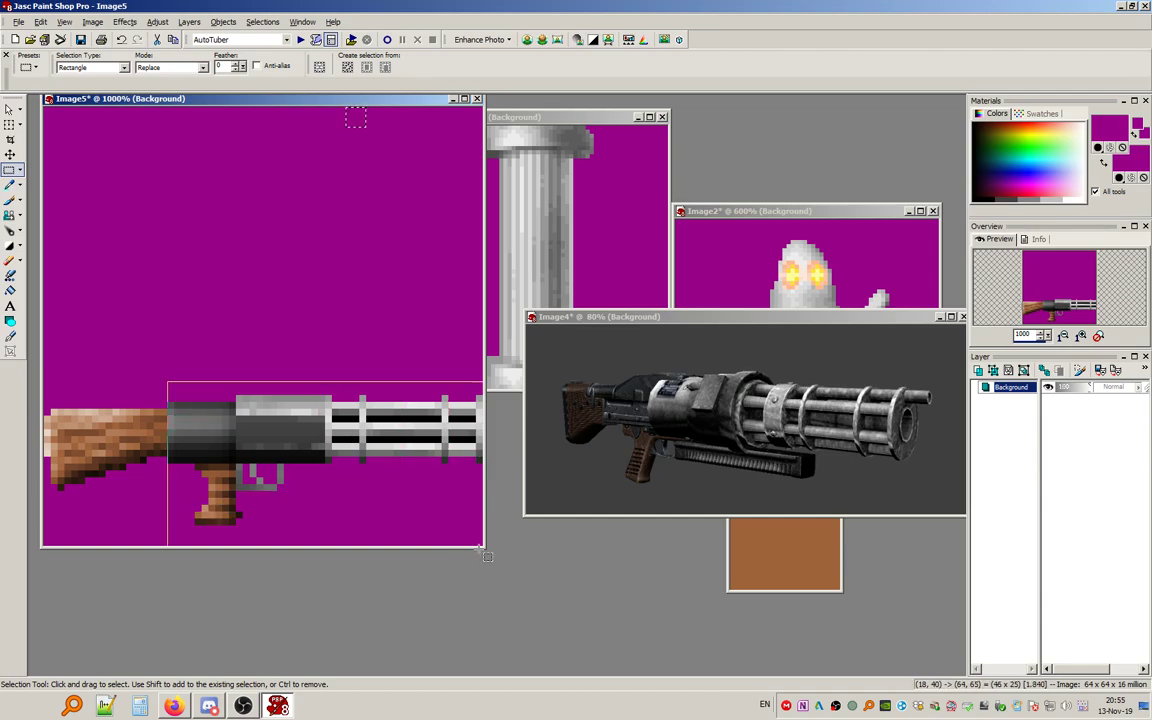
drag(249, 440, 239, 438)
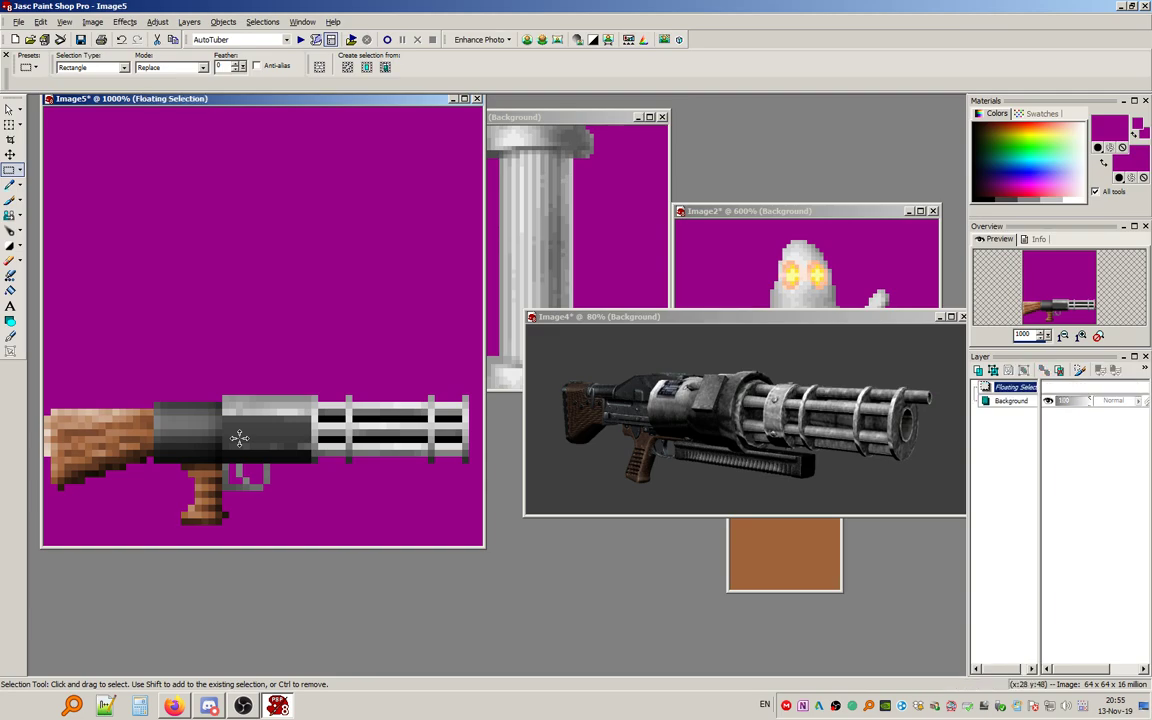
drag(297, 354, 540, 591)
drag(352, 437, 339, 437)
drag(481, 314, 463, 340)
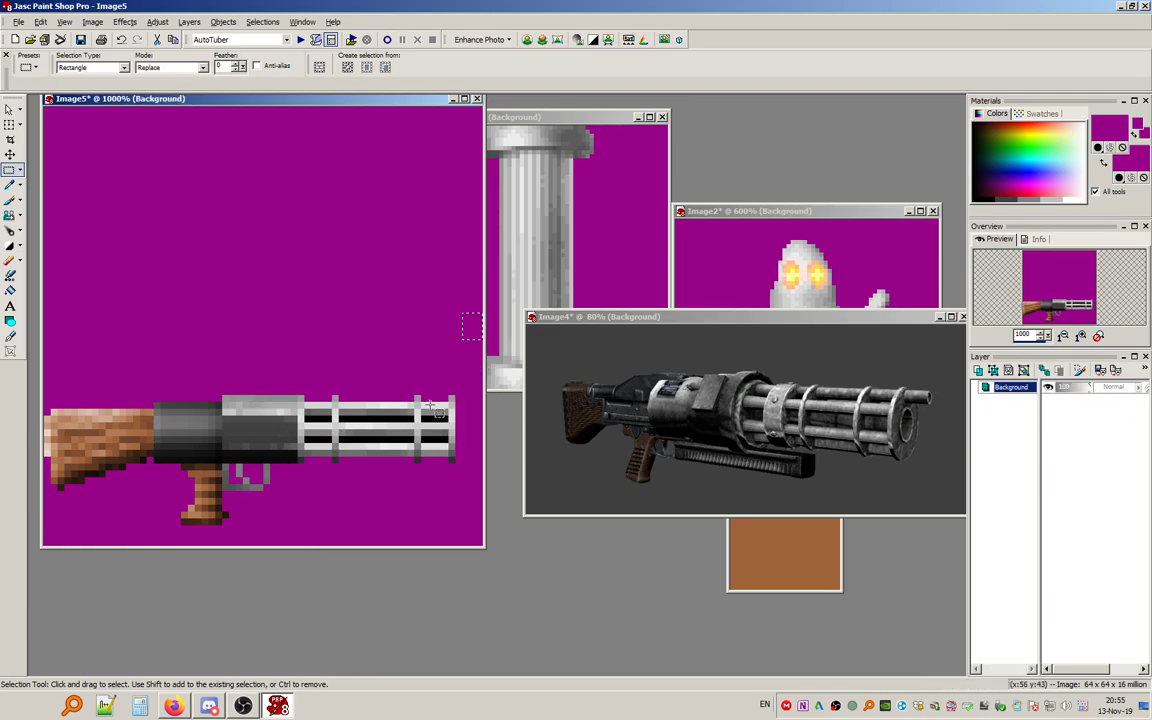
Clear the black gaps between the barrels to the purple background color.
drag(307, 418, 342, 441)
key(Delete)
key(Delete)
key(Delete)
key(Delete)
key(Delete)
Extend the barrels two pixels past the front ring with copied barrel sections, and delete the surplus 2 x 12 pixel piece.
mouse_move(423, 398)
mouse_down()
mouse_move(443, 473)
mouse_move(432, 475)
mouse_up()
key(ctrl+c)
key(ctrl+e)
drag(467, 435, 478, 446)
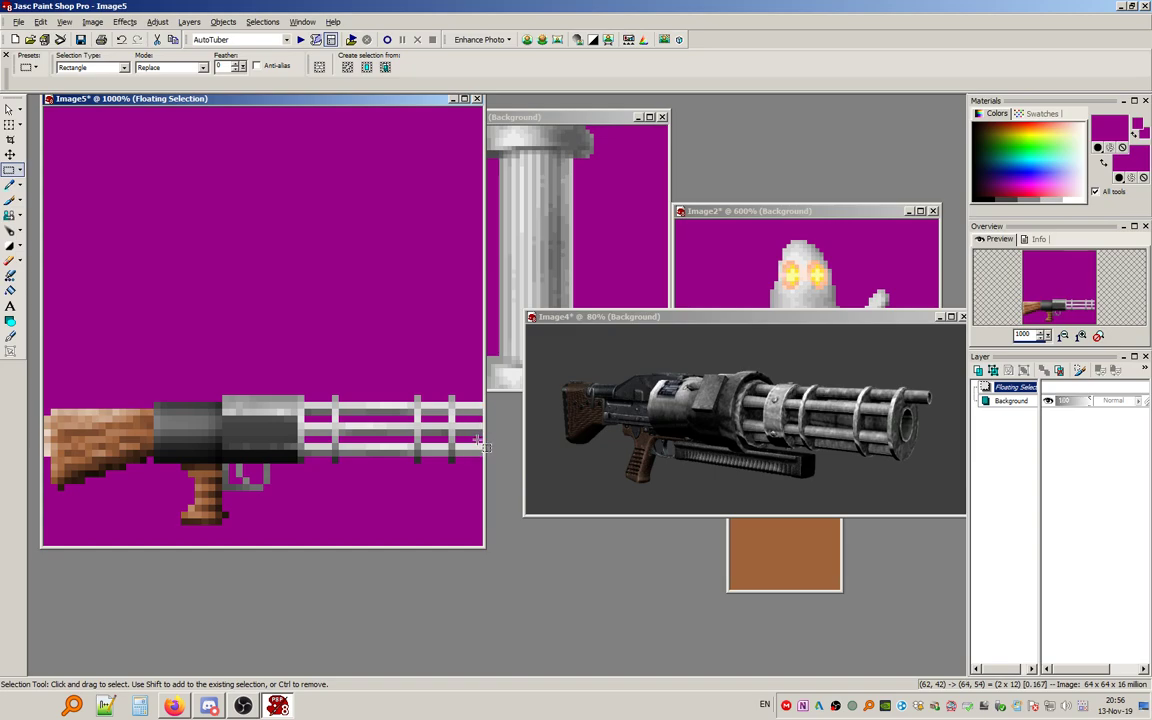
drag(475, 440, 420, 262)
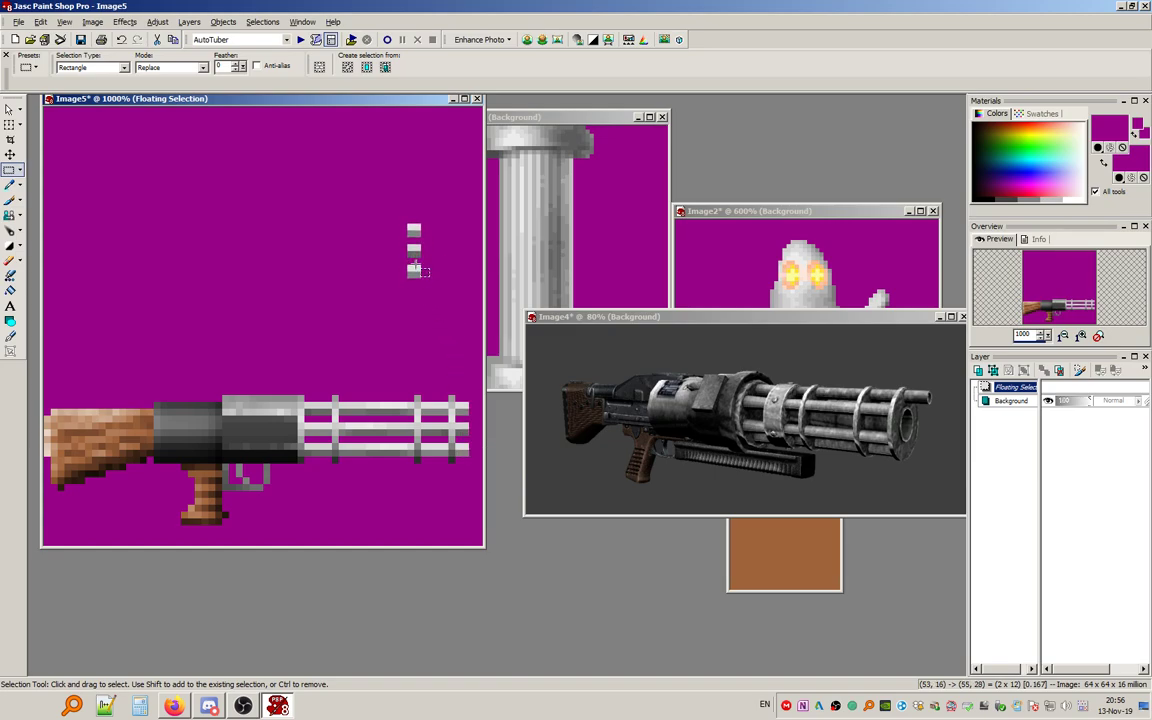
key(Delete)
Move the whole gun one pixel right and clear the selection.
drag(477, 347, 57, 640)
drag(248, 476, 256, 476)
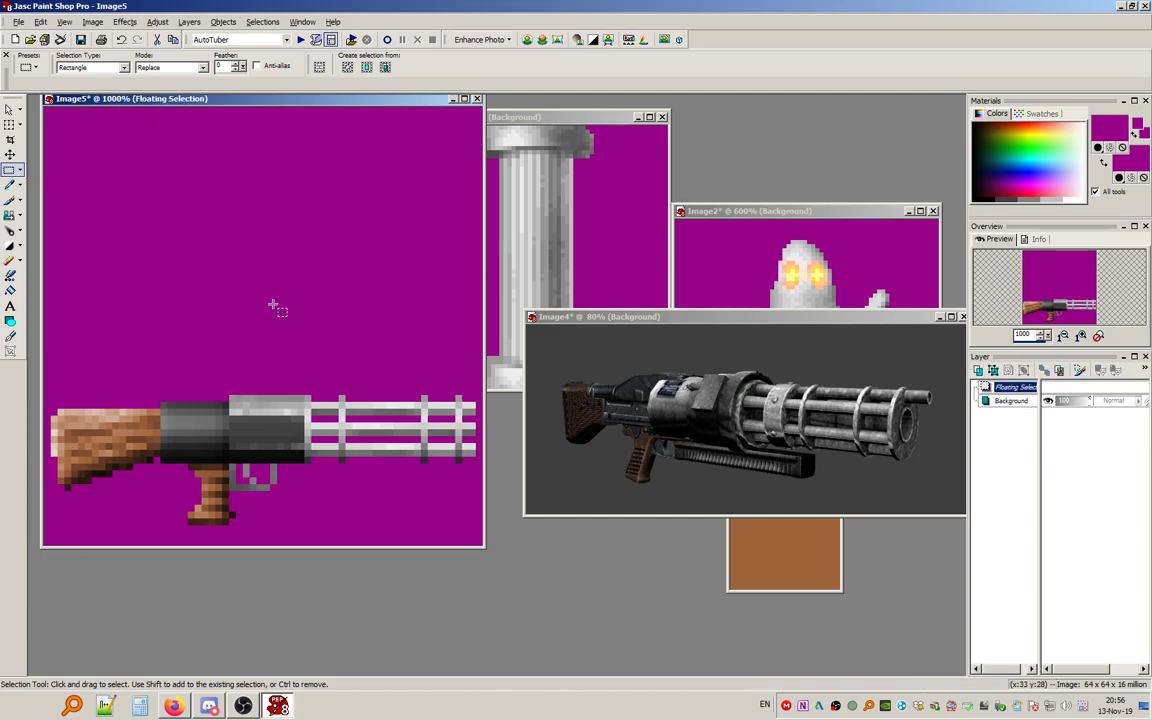
click(223, 21)
click(285, 52)
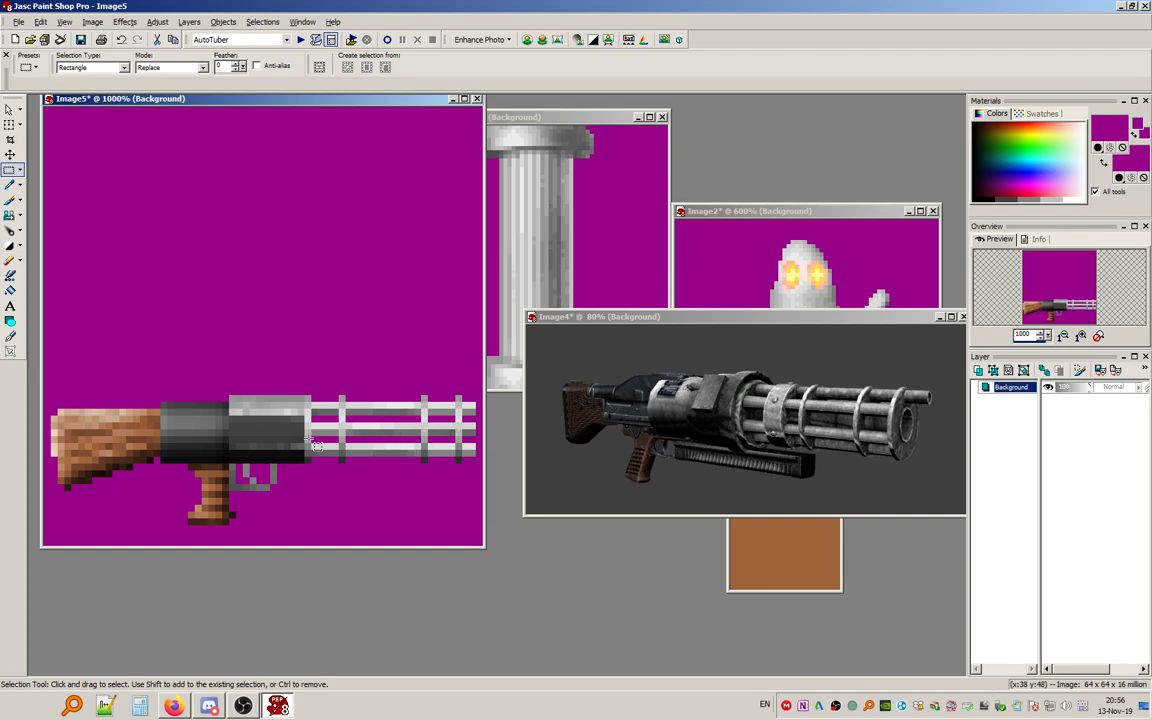
Select a 5 x 1 pixel strip in the upper part of the gray housing and flood-fill it with black.
drag(250, 404, 285, 409)
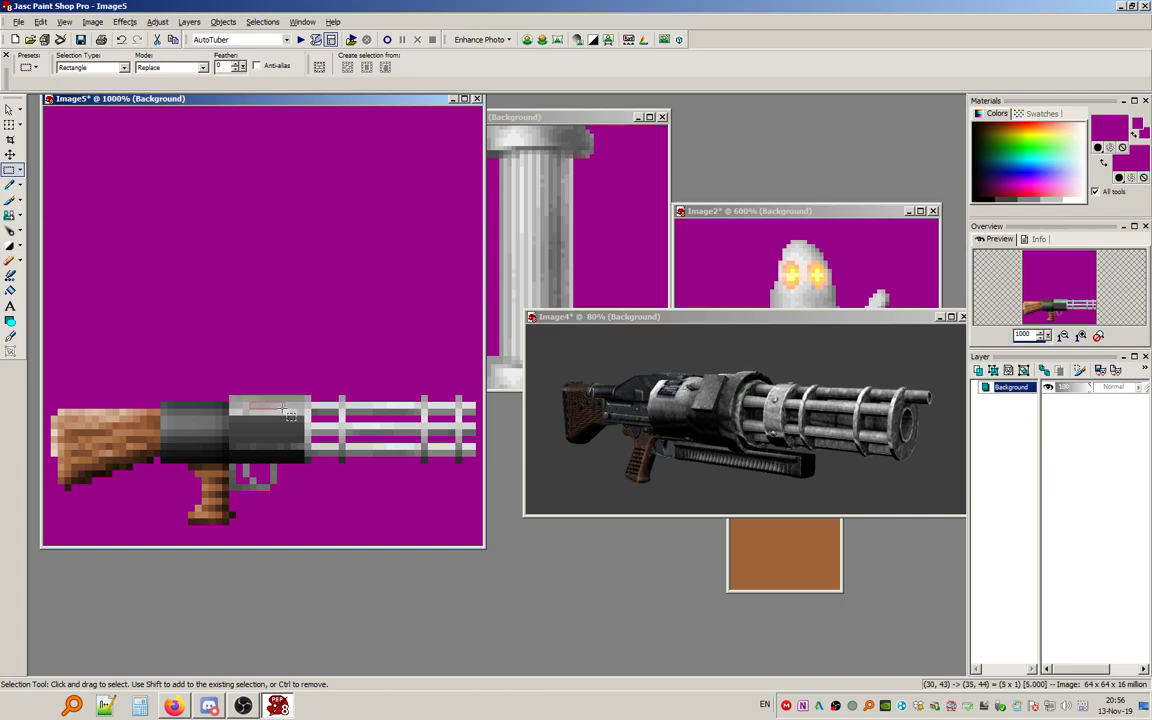
click(10, 289)
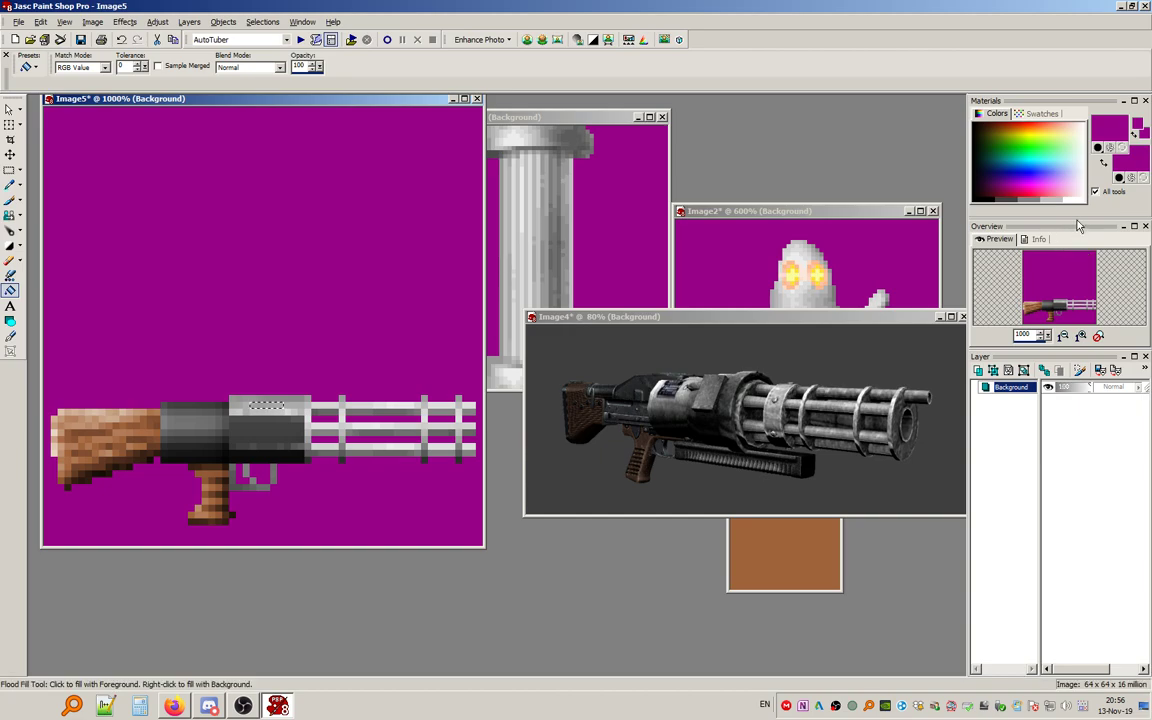
click(1050, 196)
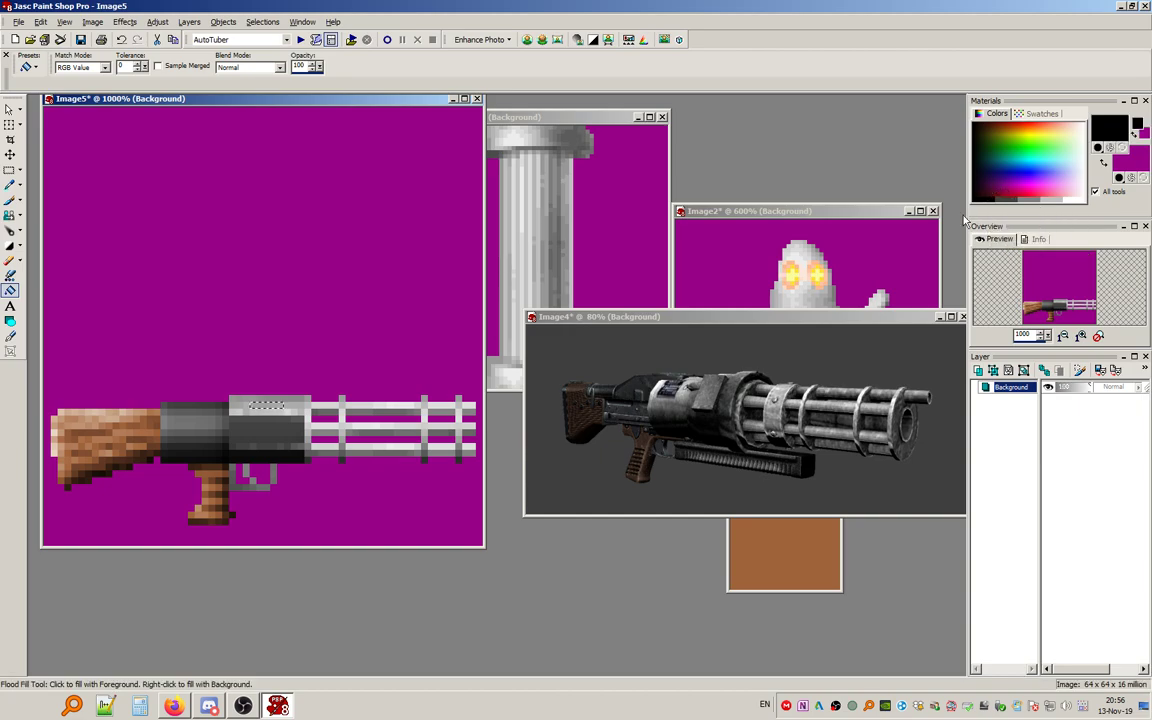
click(104, 67)
click(74, 77)
click(262, 405)
click(10, 170)
mouse_move(266, 428)
mouse_down()
mouse_move(256, 423)
mouse_move(277, 413)
mouse_up()
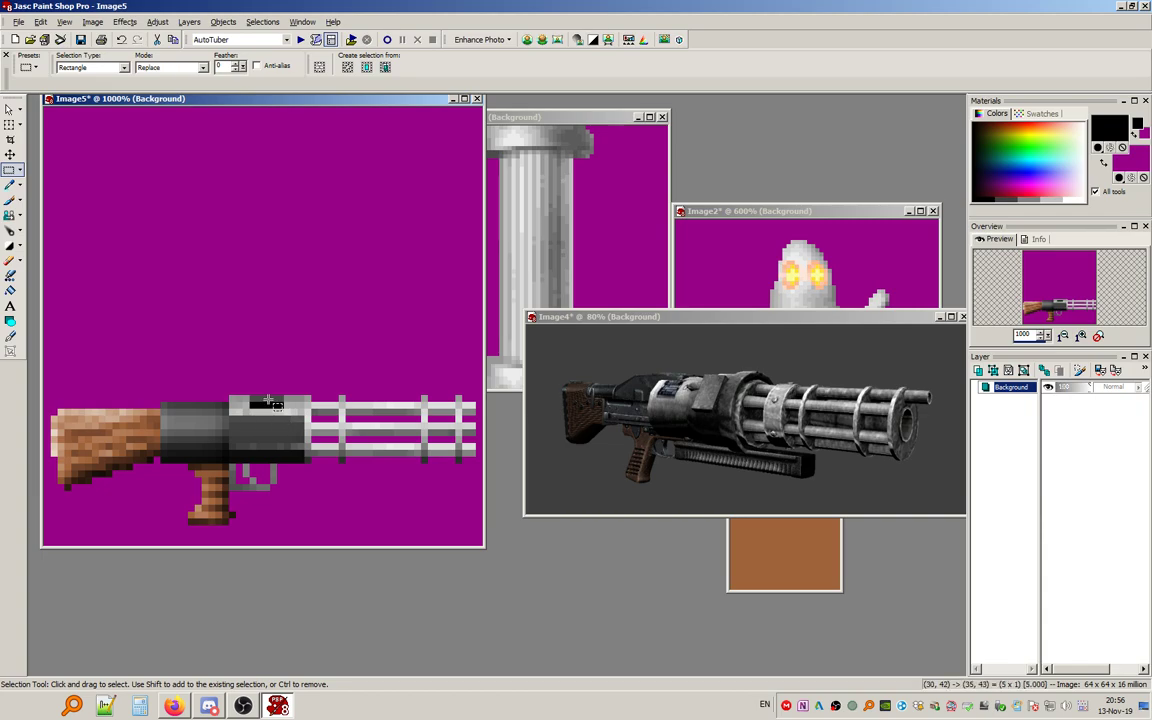
drag(268, 399, 275, 330)
key(ctrl+z)
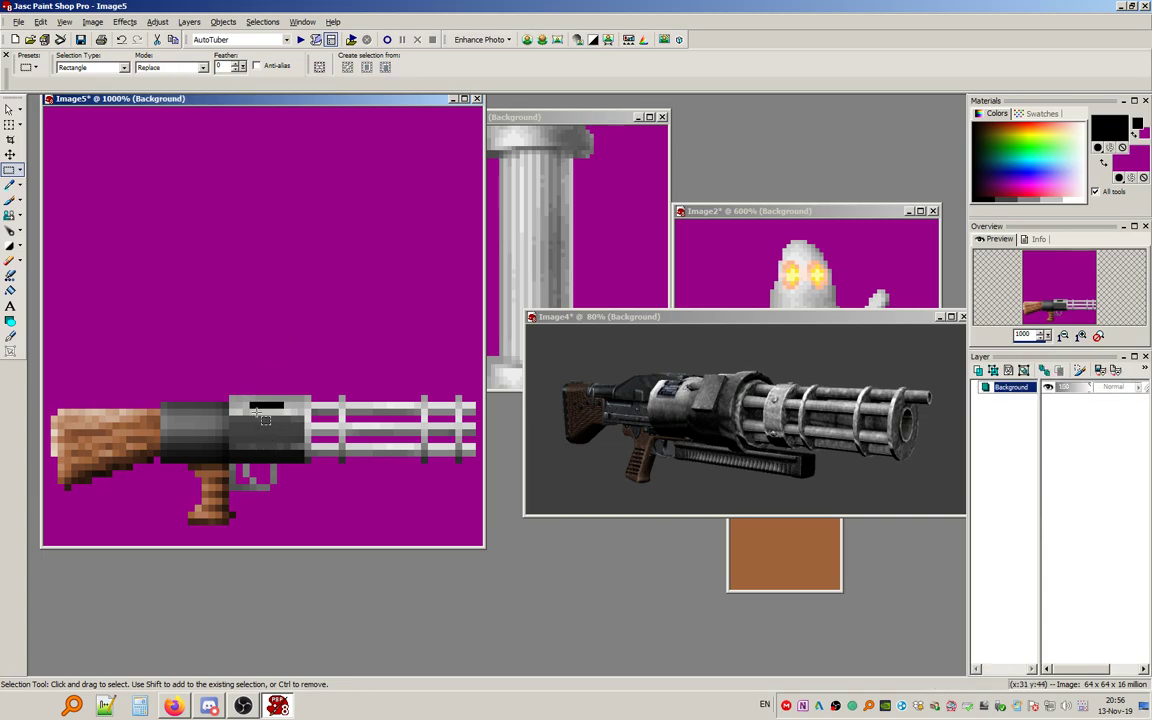
Replace the black slot on the housing with a darker gray pixel strip along the housing's top edge, and clear the selection.
click(210, 418)
key(ctrl+e)
drag(252, 403, 285, 400)
drag(291, 279, 346, 313)
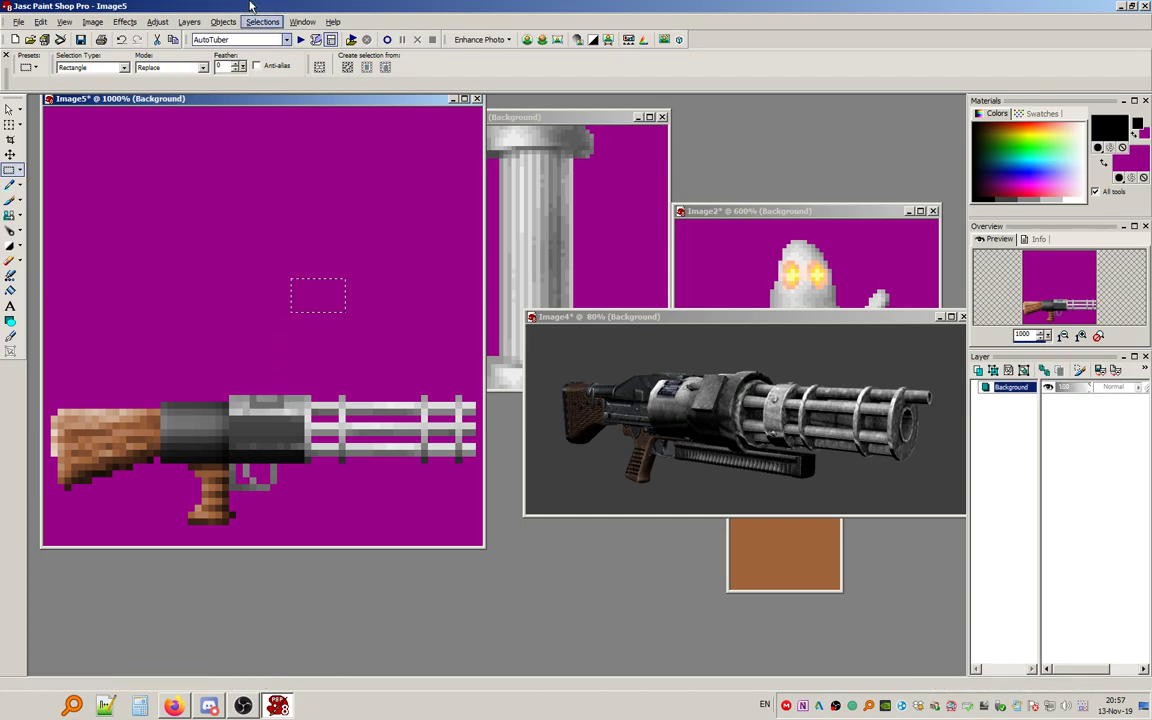
click(262, 22)
click(292, 54)
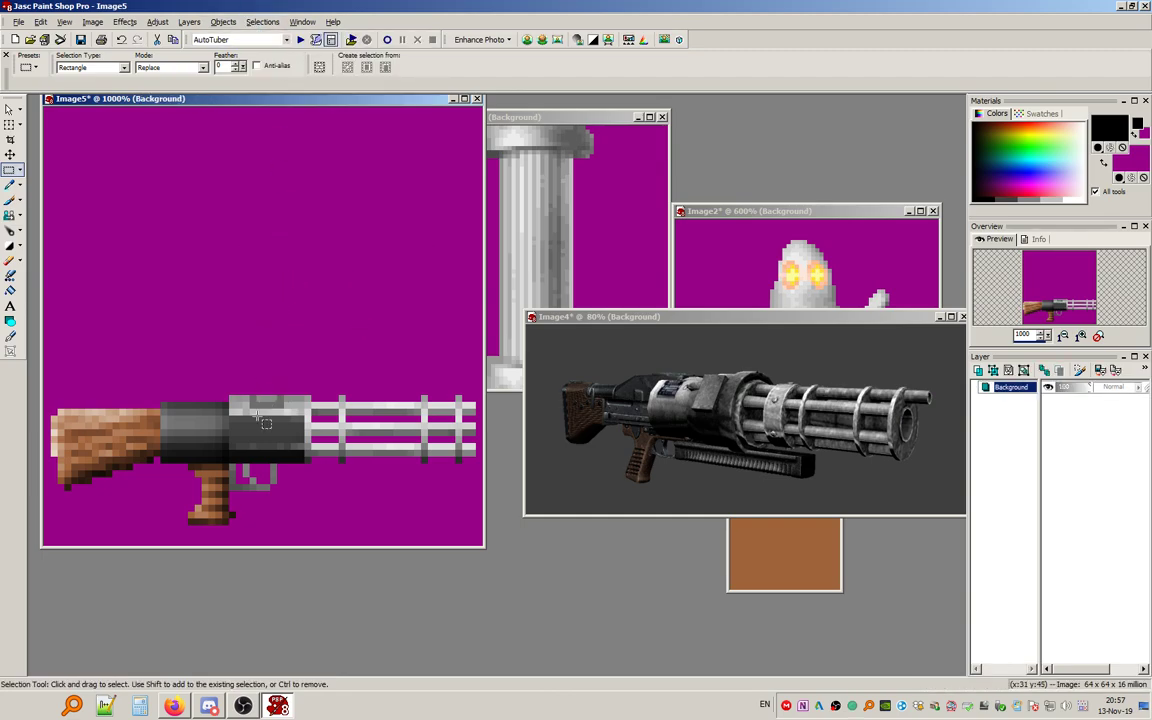
Select two one-pixel-wide vertical bands across the rear body section and darken them with a brightness of -40.
scroll(270, 424, up, 1)
scroll(299, 456, down, 2)
scroll(295, 450, up, 2)
scroll(288, 432, down, 1)
drag(176, 419, 177, 461)
shift+drag(210, 405, 210, 455)
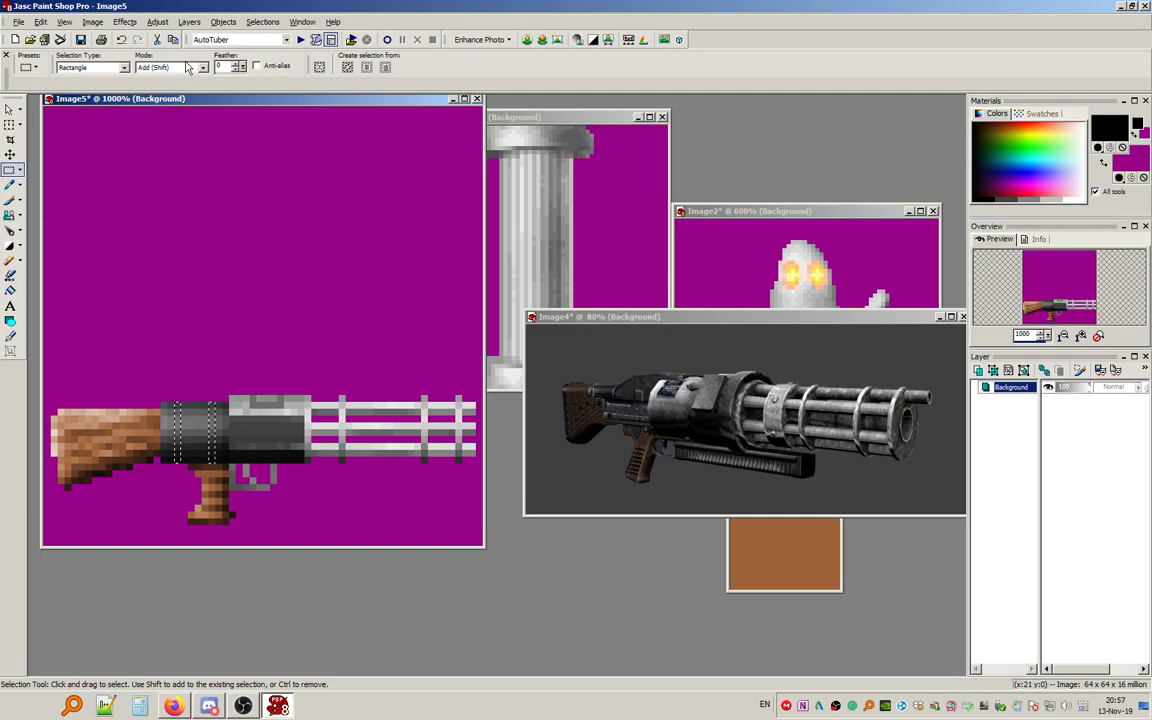
click(157, 21)
mouse_move(205, 57)
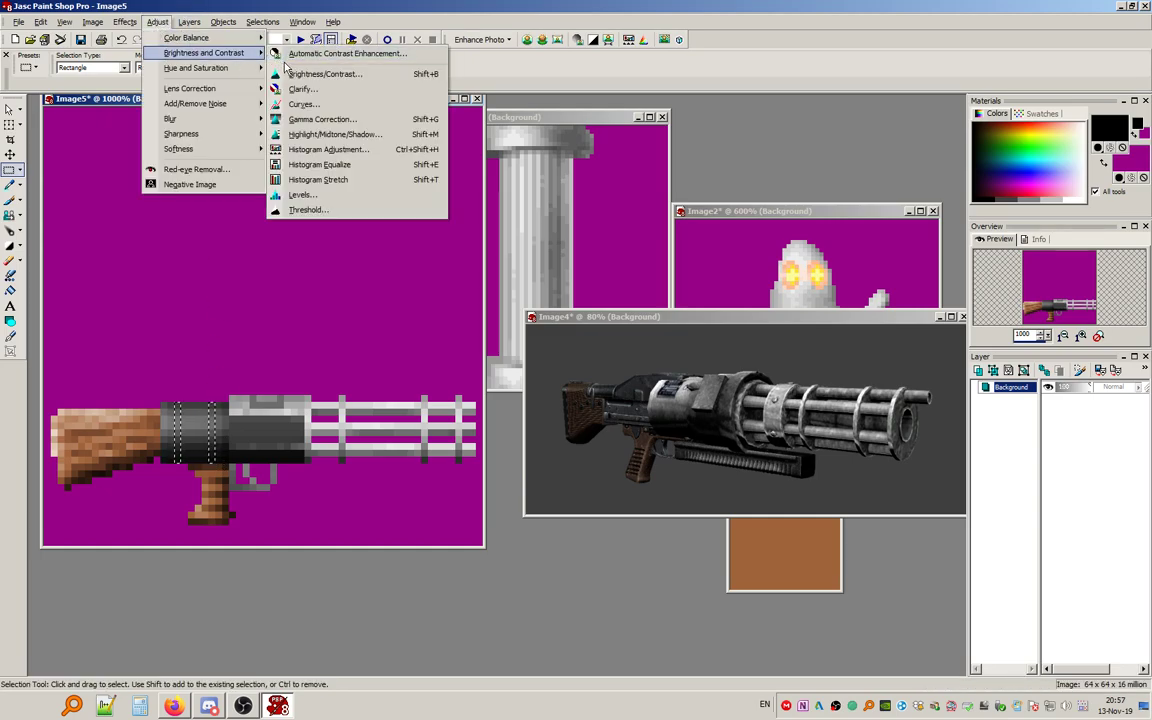
click(334, 59)
text(-50)
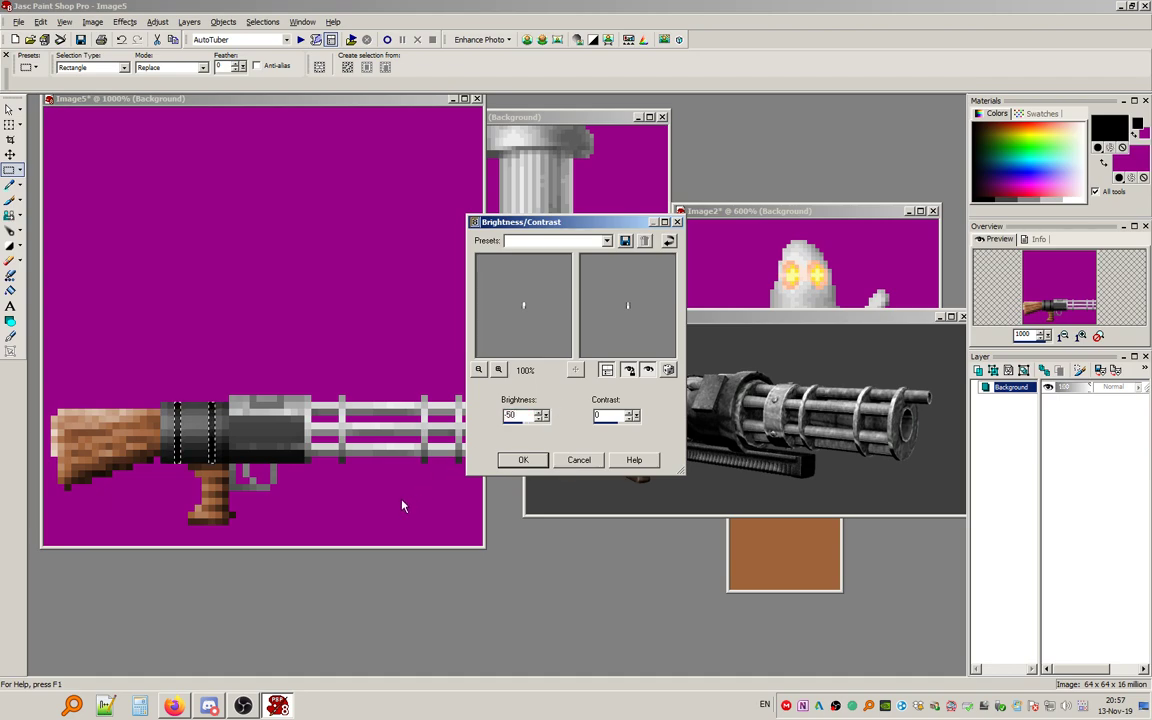
drag(518, 417, 490, 429)
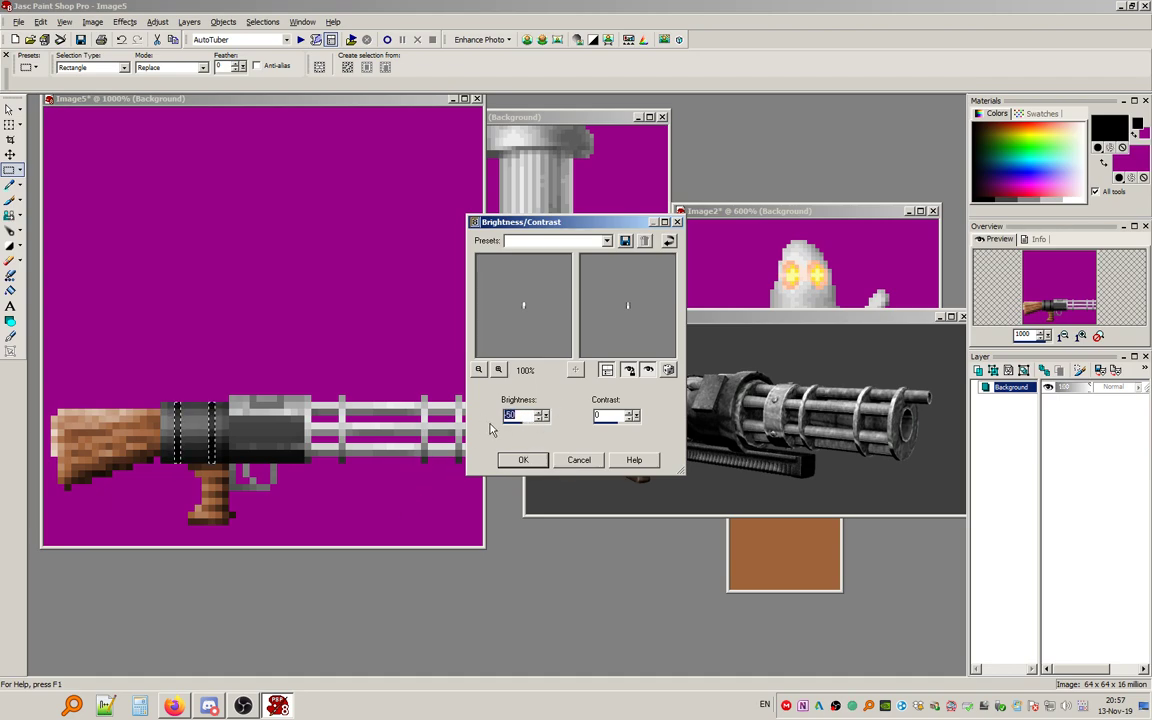
text(-40)
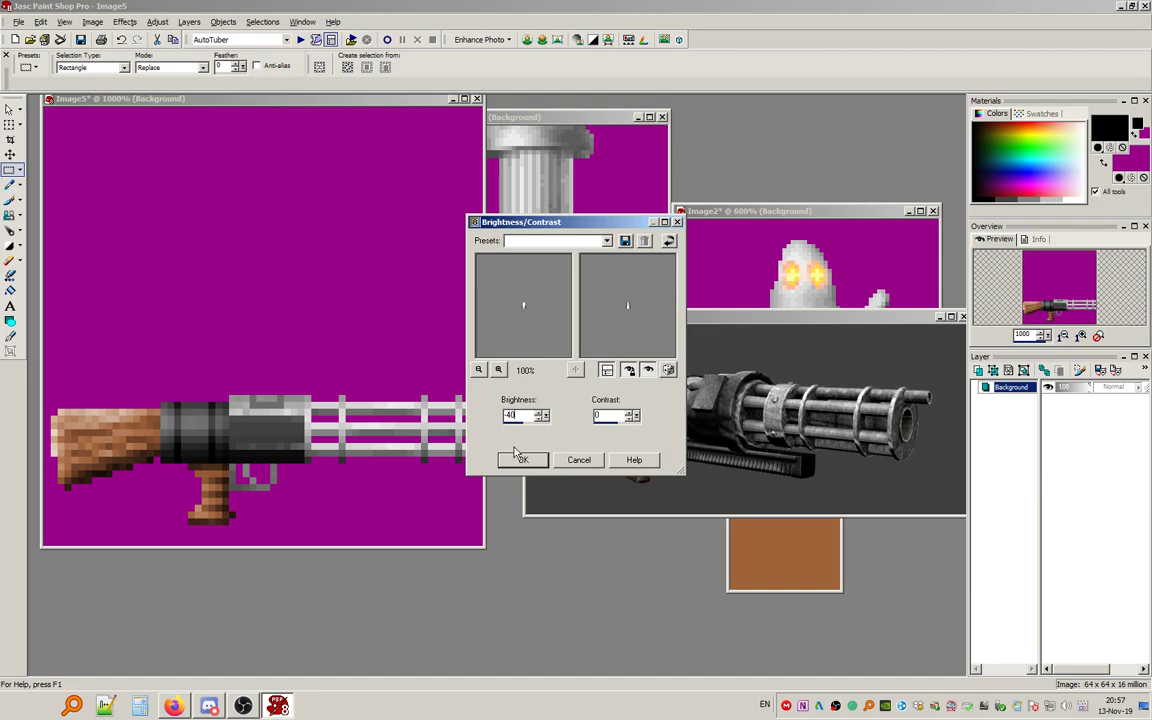
click(520, 459)
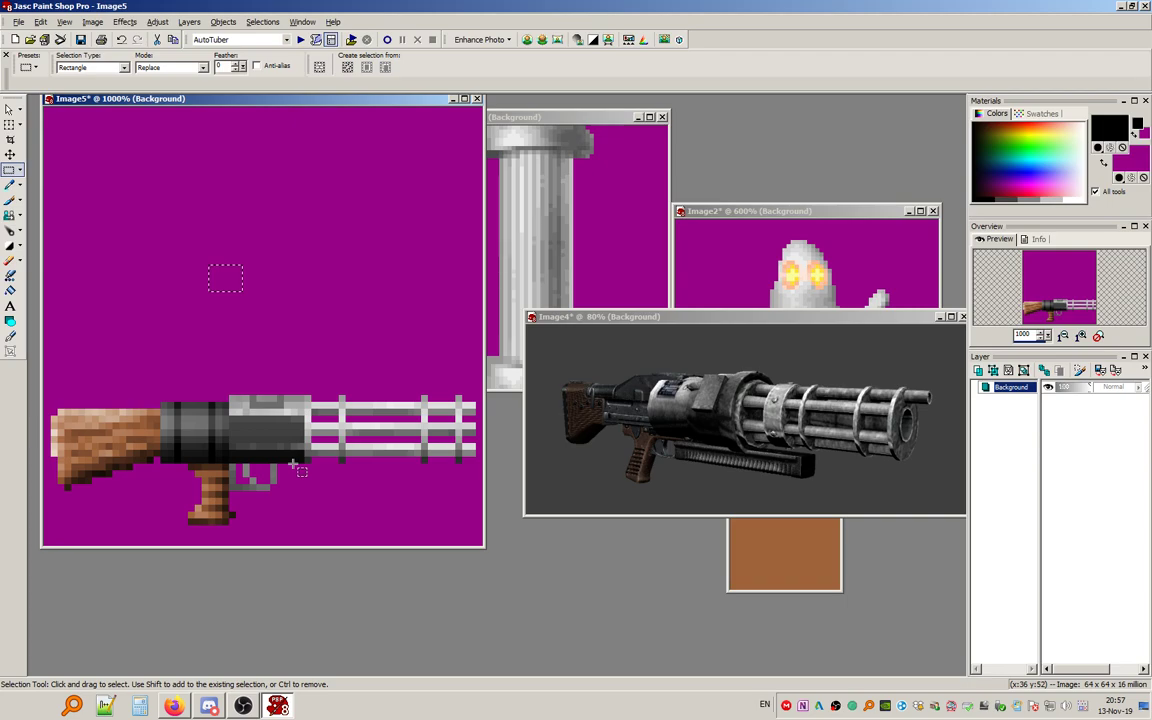
Move the grip and trigger guard together two pixels left along the underside of the body.
drag(175, 463, 294, 536)
drag(244, 504, 216, 489)
drag(318, 353, 373, 320)
Narrow the trigger guard by moving its 4 x 6 pixel front section one pixel left, and clear the selection.
drag(248, 465, 269, 507)
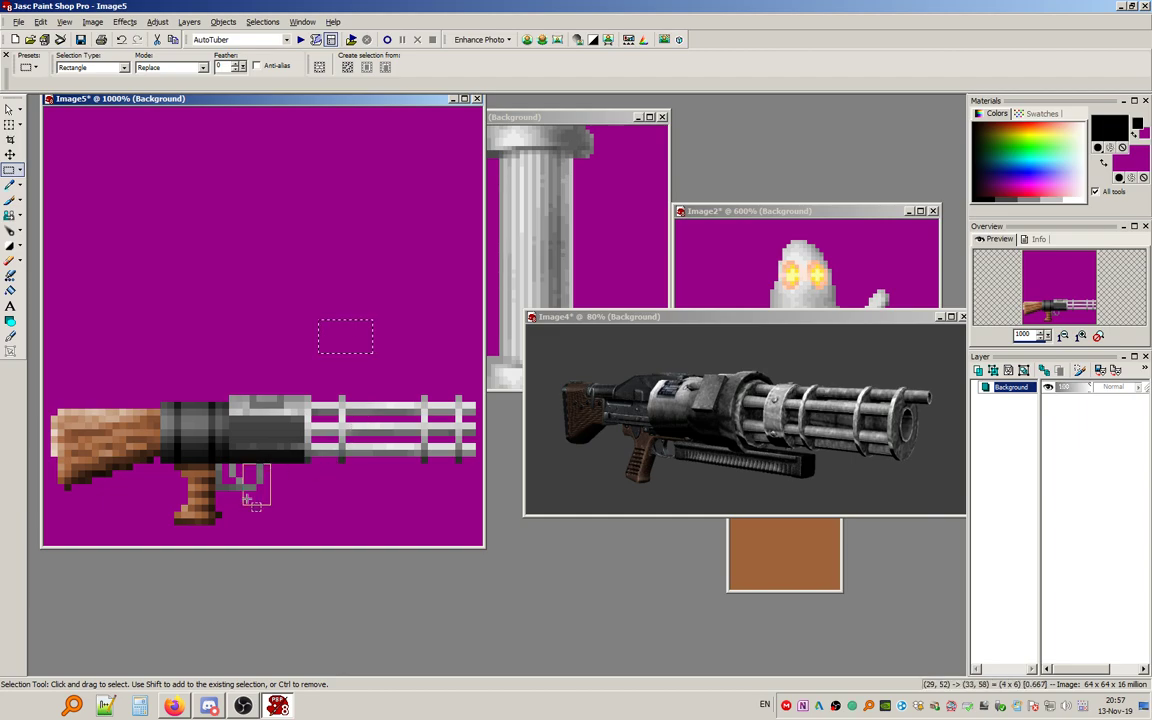
click(263, 481)
drag(360, 375, 421, 420)
click(262, 21)
click(275, 49)
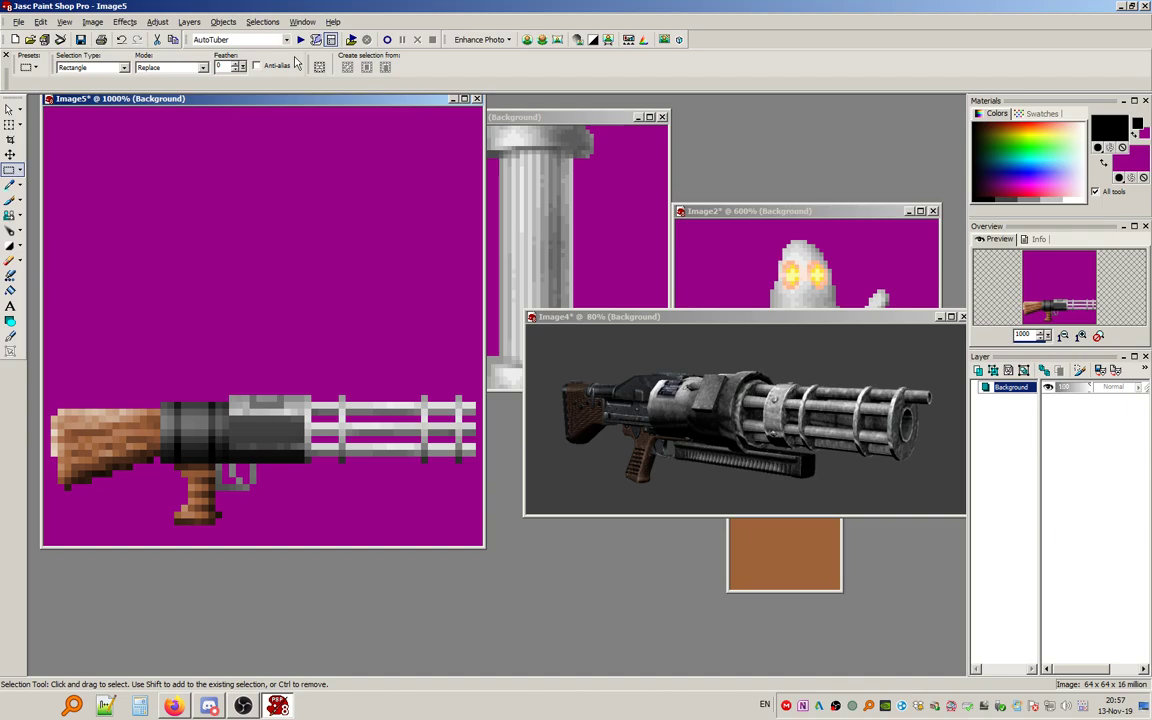
drag(256, 466, 307, 477)
right_click(307, 477)
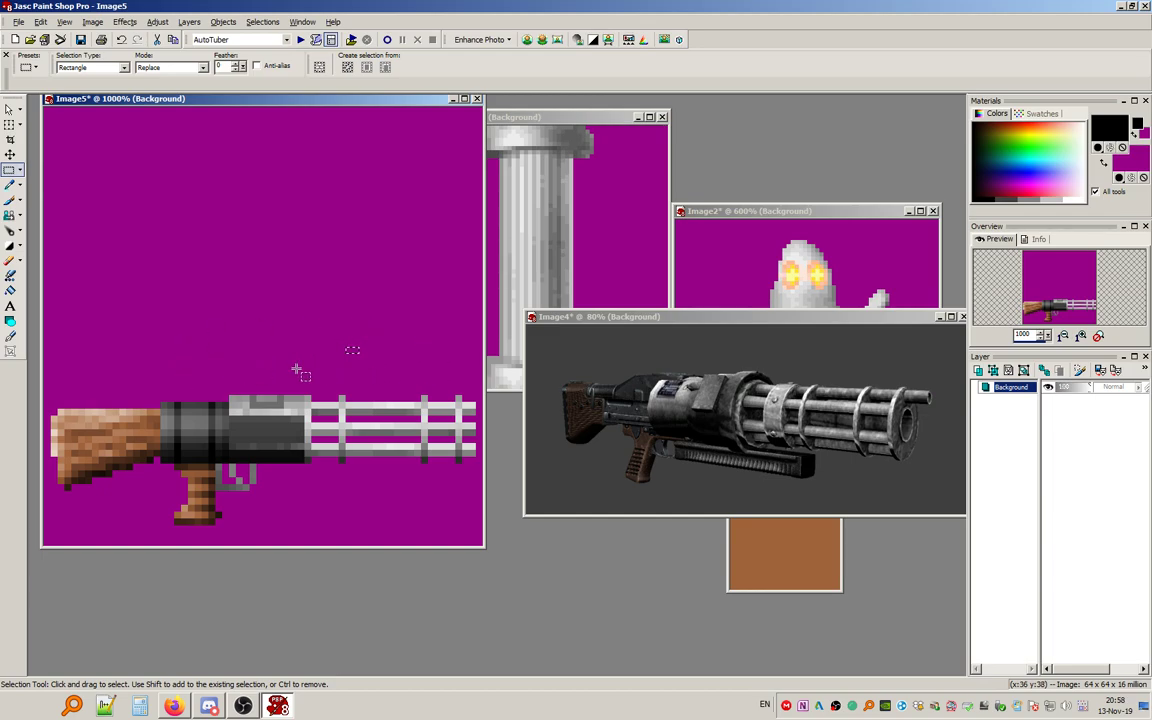
Vary the dark housing's lower shading row with copied short pixel strips, and darken the housing's top front corner with the Lighten/Darken Brush.
click(262, 21)
click(290, 48)
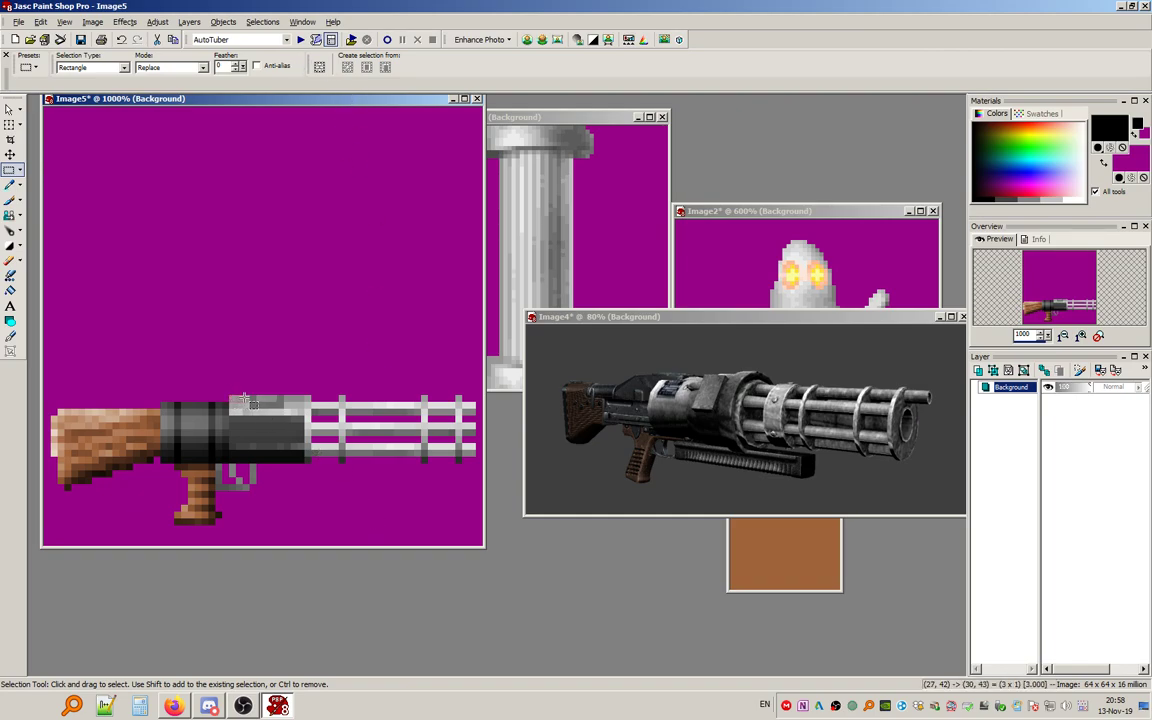
mouse_move(236, 445)
mouse_down()
mouse_move(255, 453)
mouse_move(256, 437)
mouse_up()
key(ctrl+c)
key(ctrl+e)
click(256, 418)
key(ctrl+d)
drag(182, 420, 254, 455)
click(246, 449)
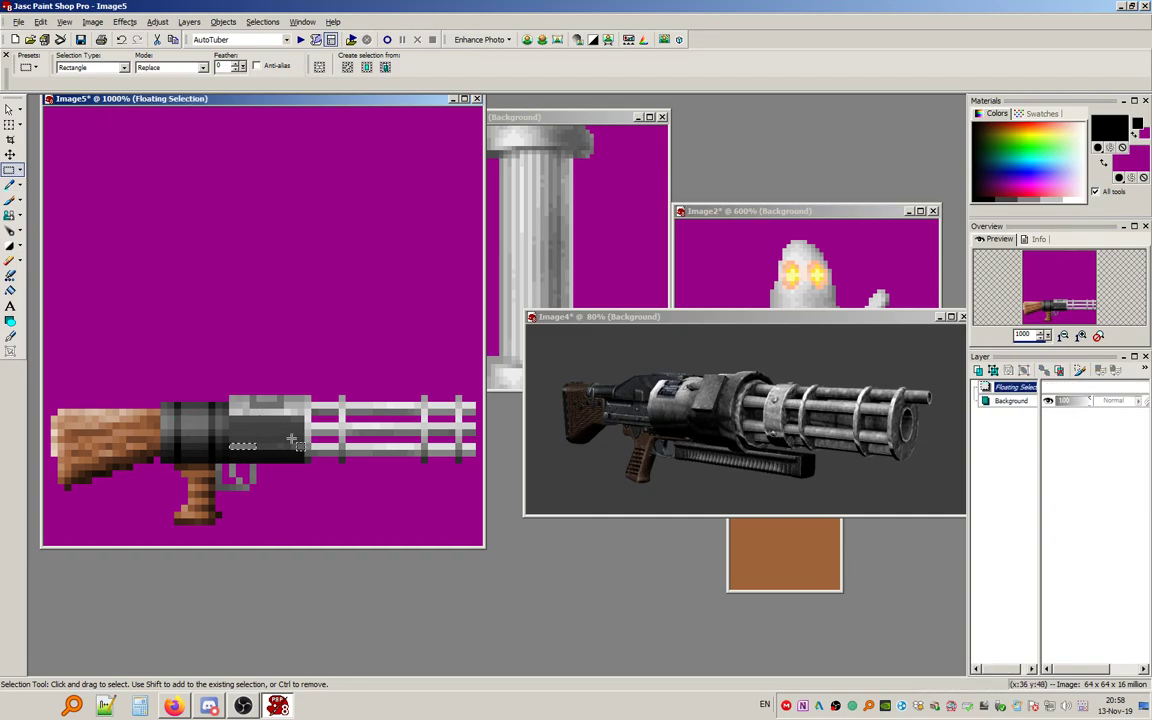
key(ctrl+d)
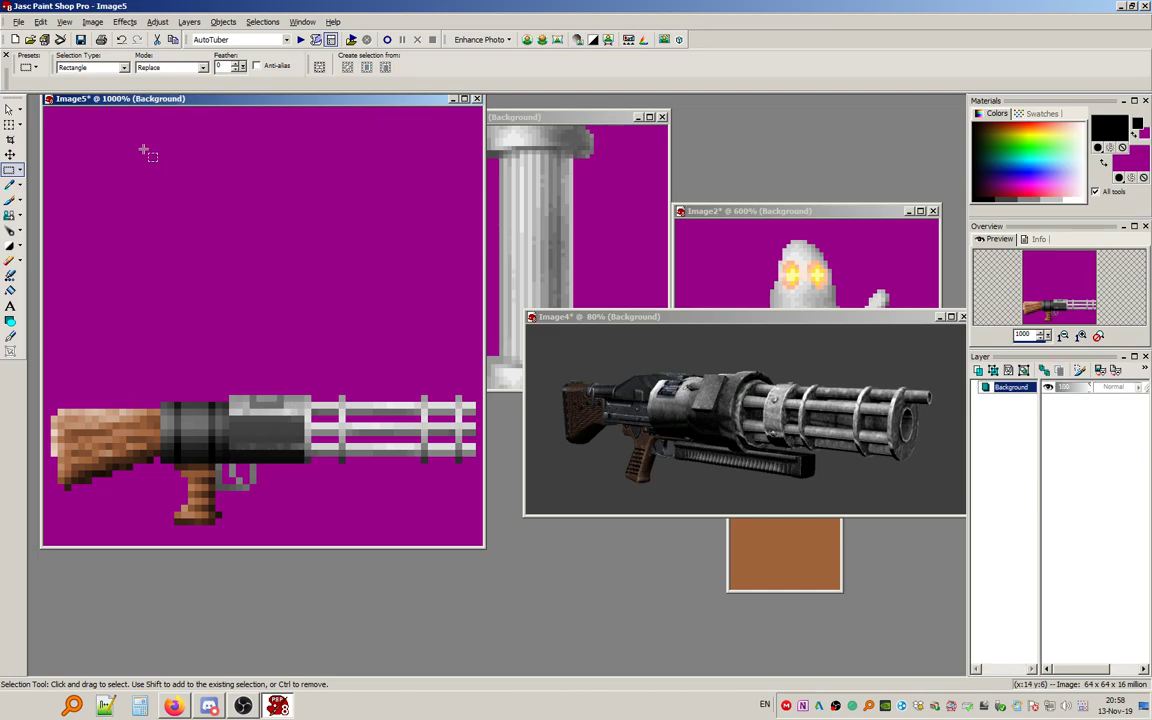
click(10, 245)
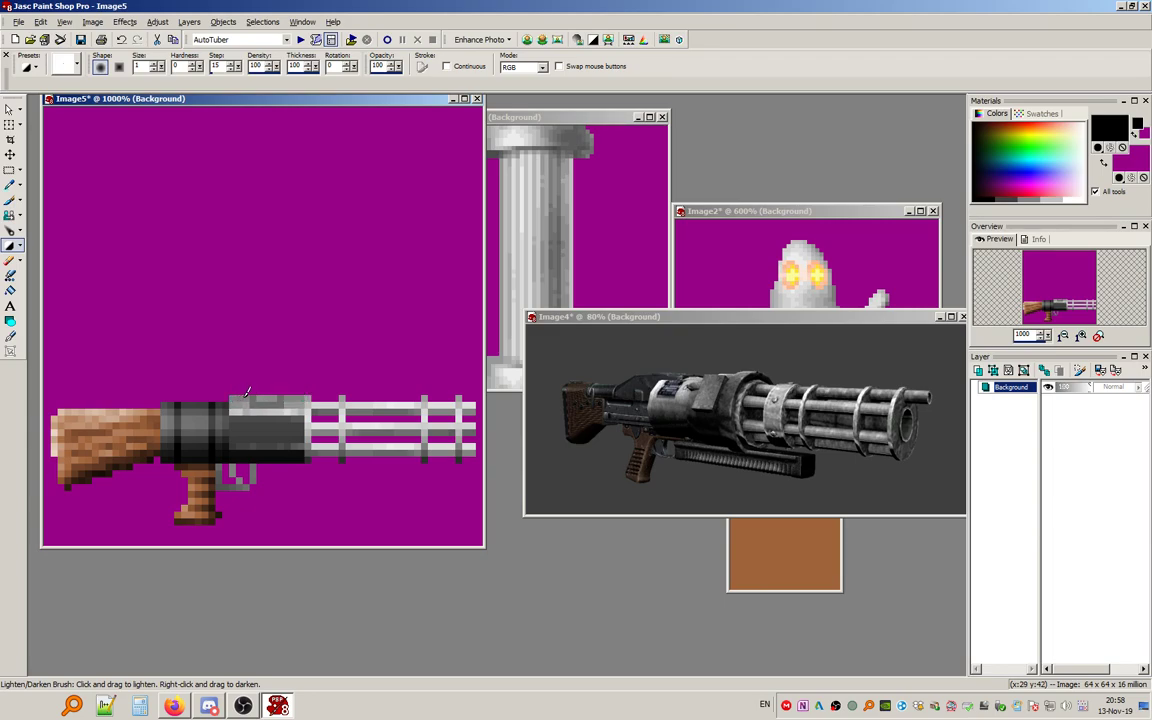
right_click(308, 398)
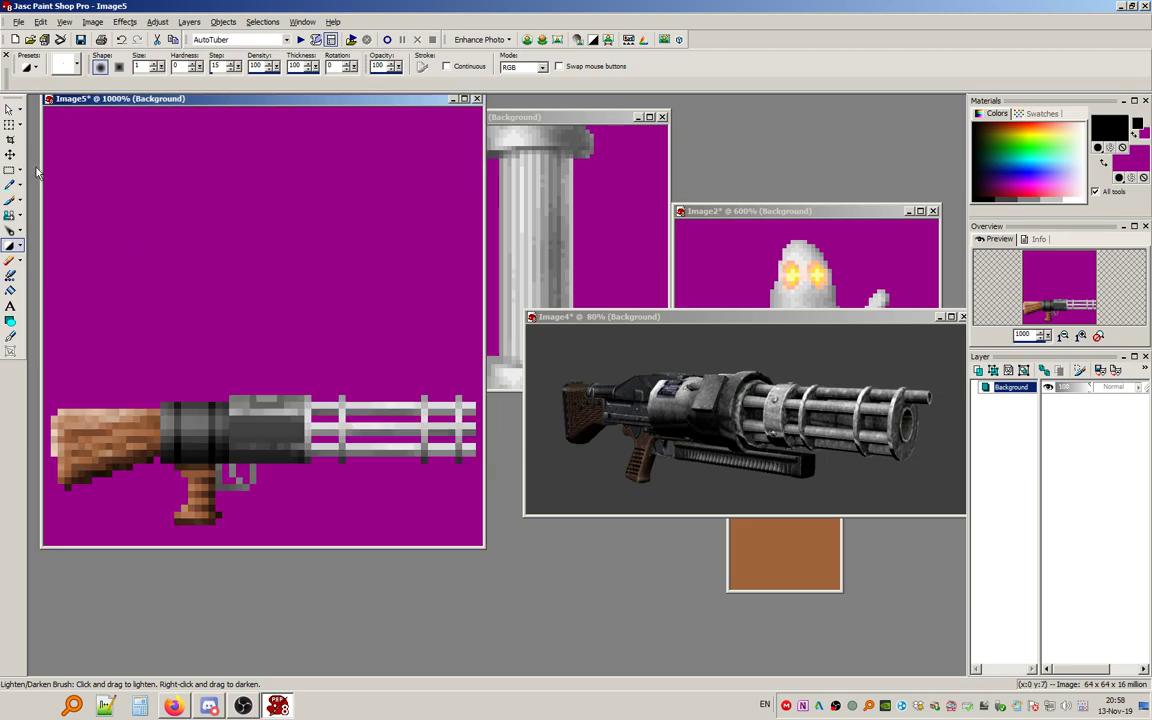
Select six single pixels as rivets, three on each outer side of the rear section's black bands, and raise their brightness.
click(10, 169)
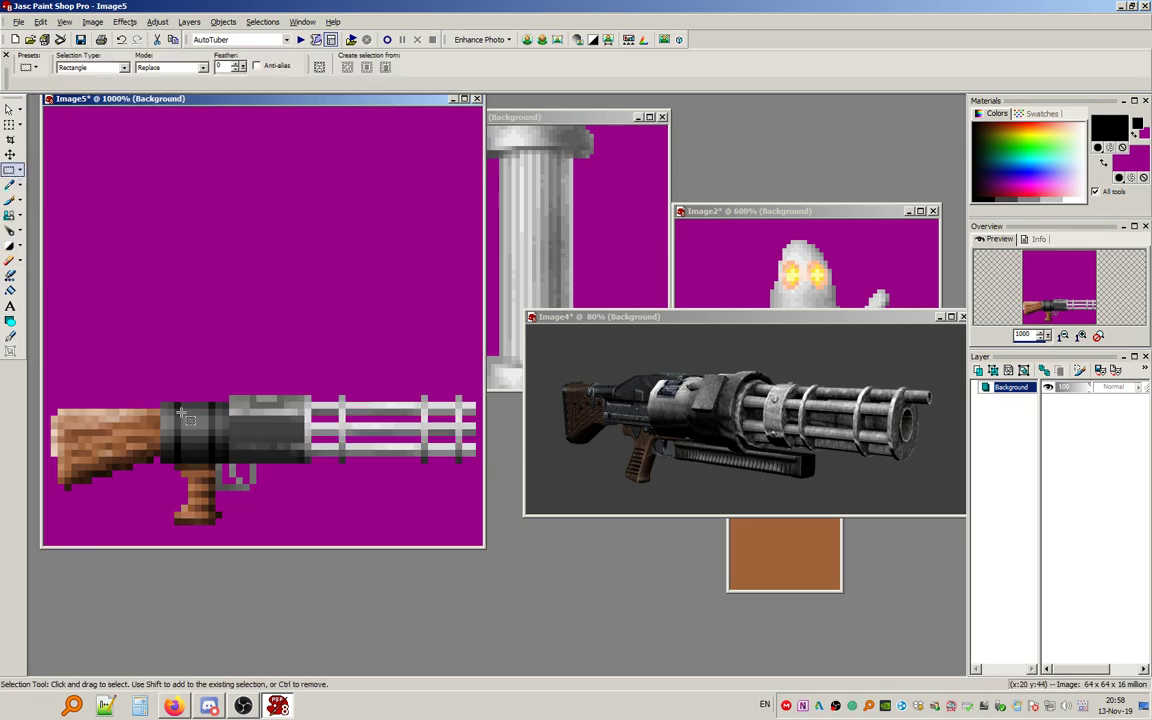
key(shift)
scroll(172, 410, up, 4)
key(shift)
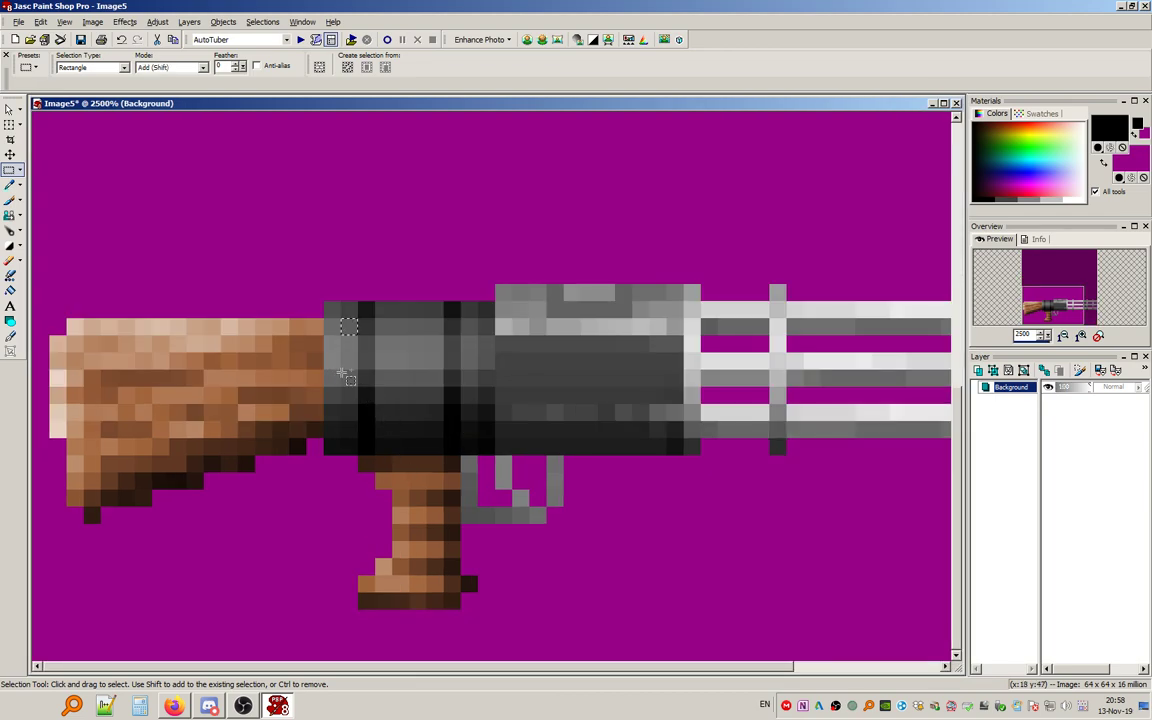
shift+click(349, 428)
shift+click(469, 326)
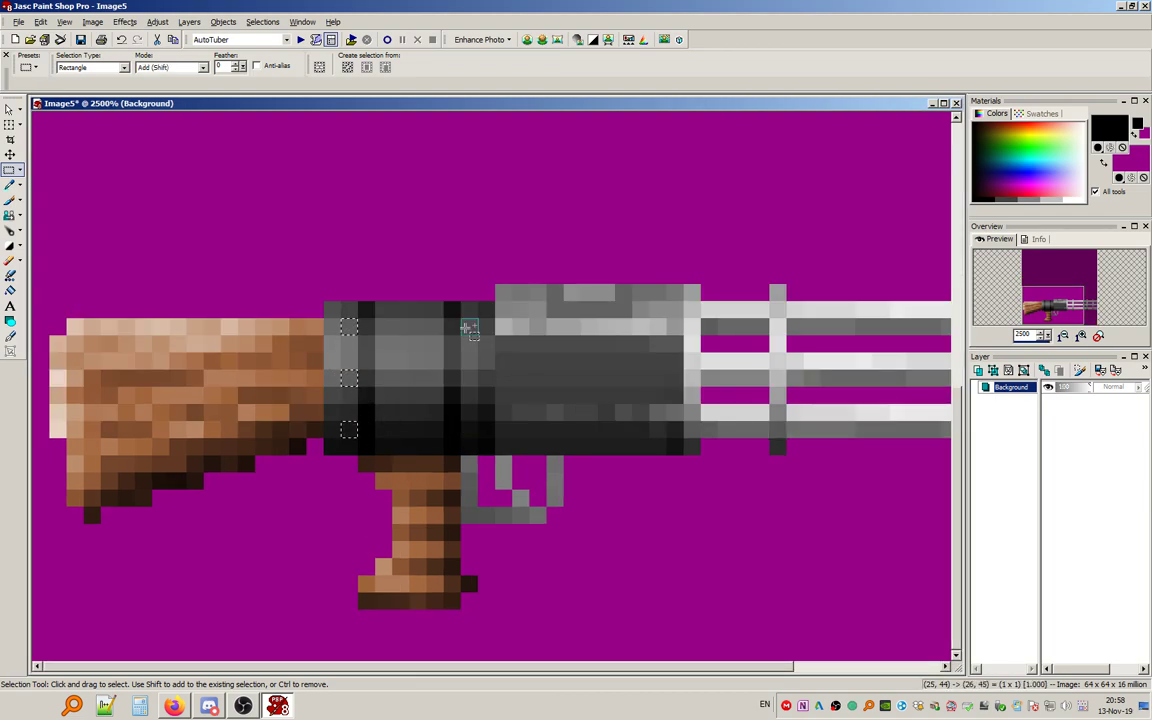
shift+click(469, 433)
click(157, 21)
mouse_move(178, 54)
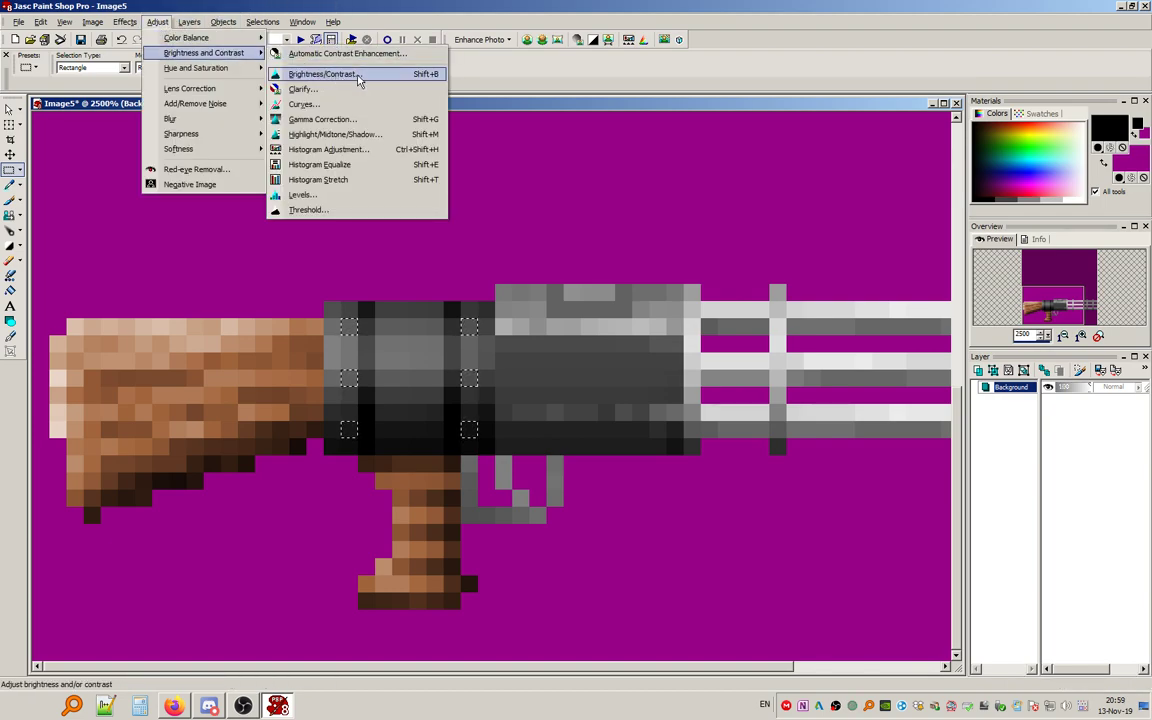
click(322, 74)
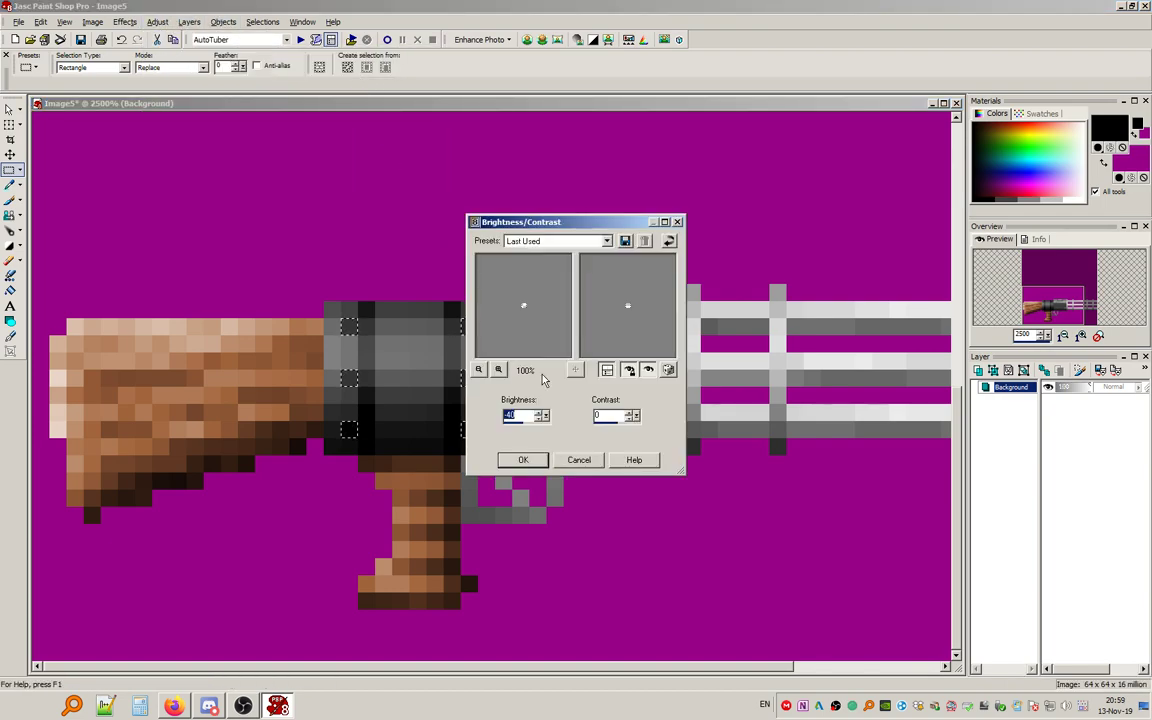
text(40)
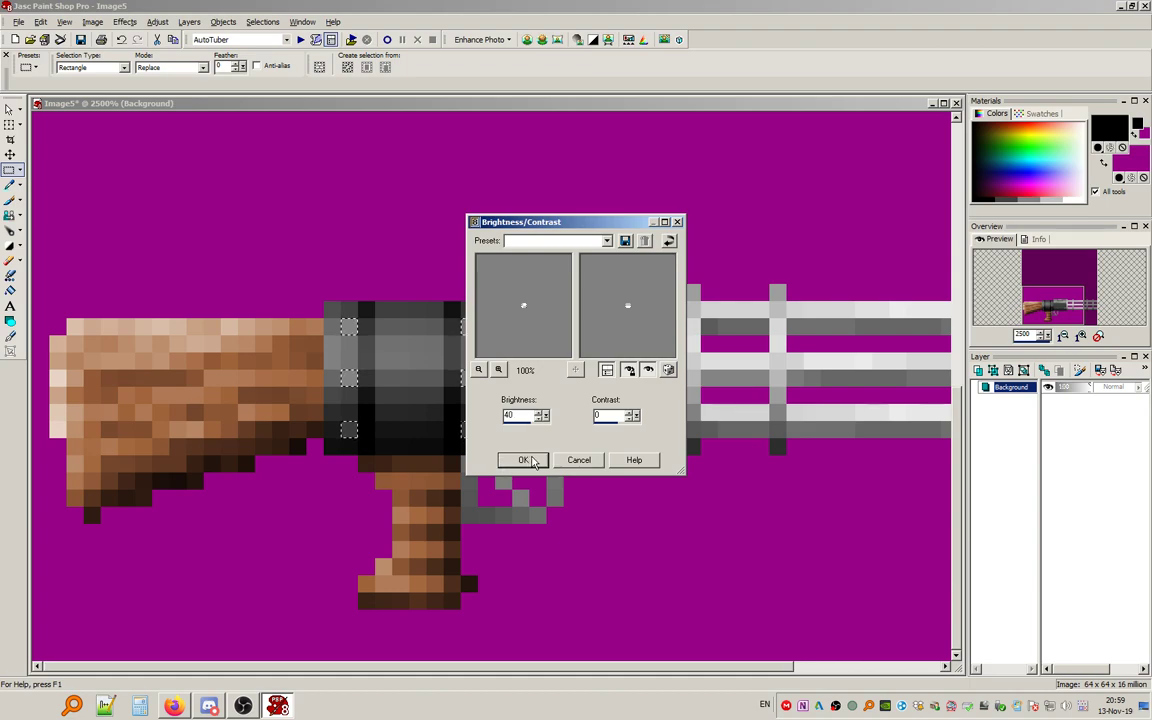
key(BackSpace)
key(BackSpace)
text(60)
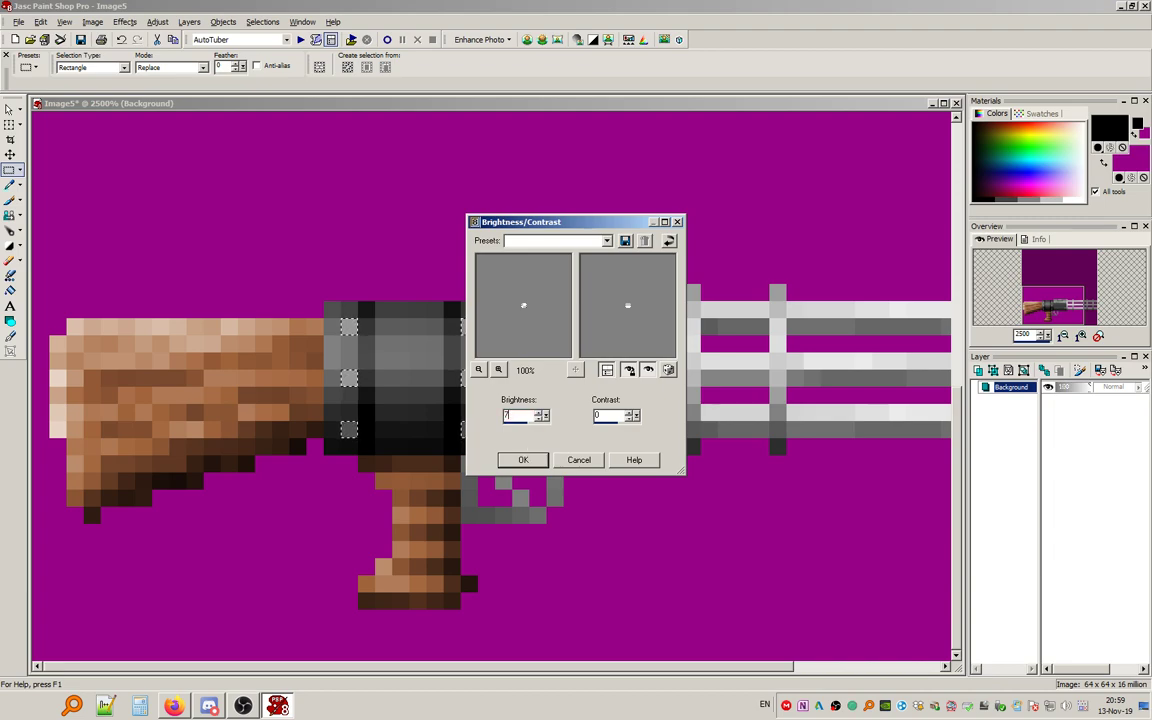
click(516, 456)
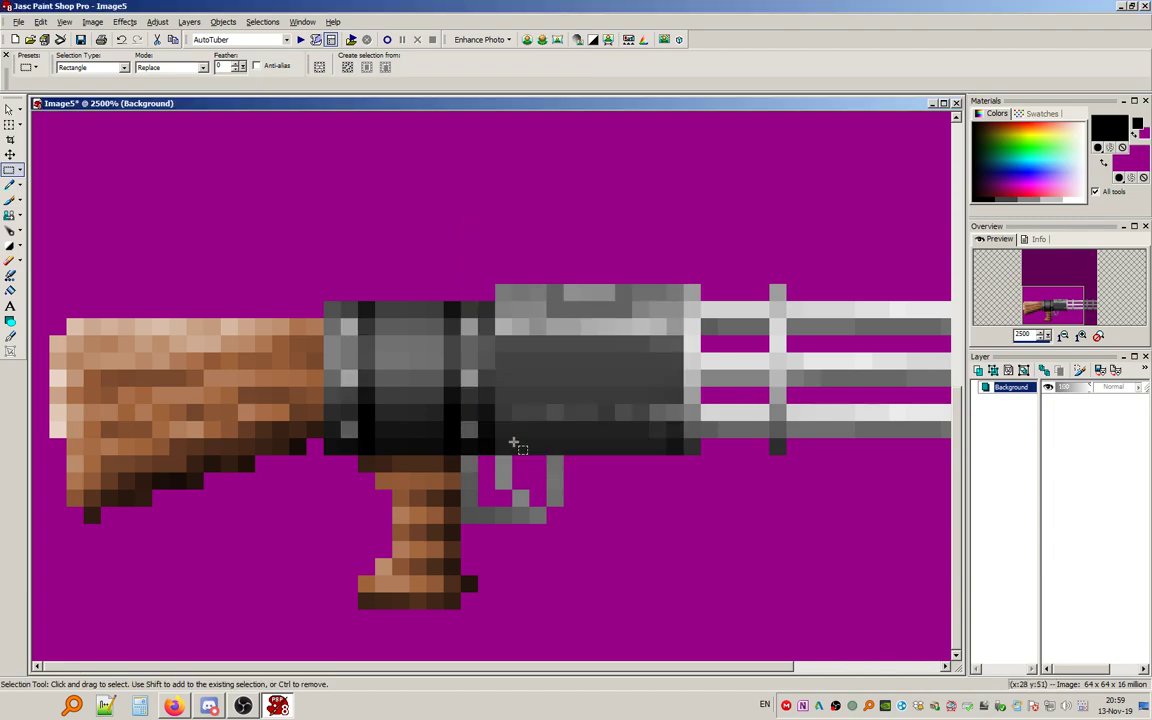
drag(376, 198, 409, 232)
drag(346, 338, 436, 203)
key(ctrl+z)
scroll(316, 342, down, 5)
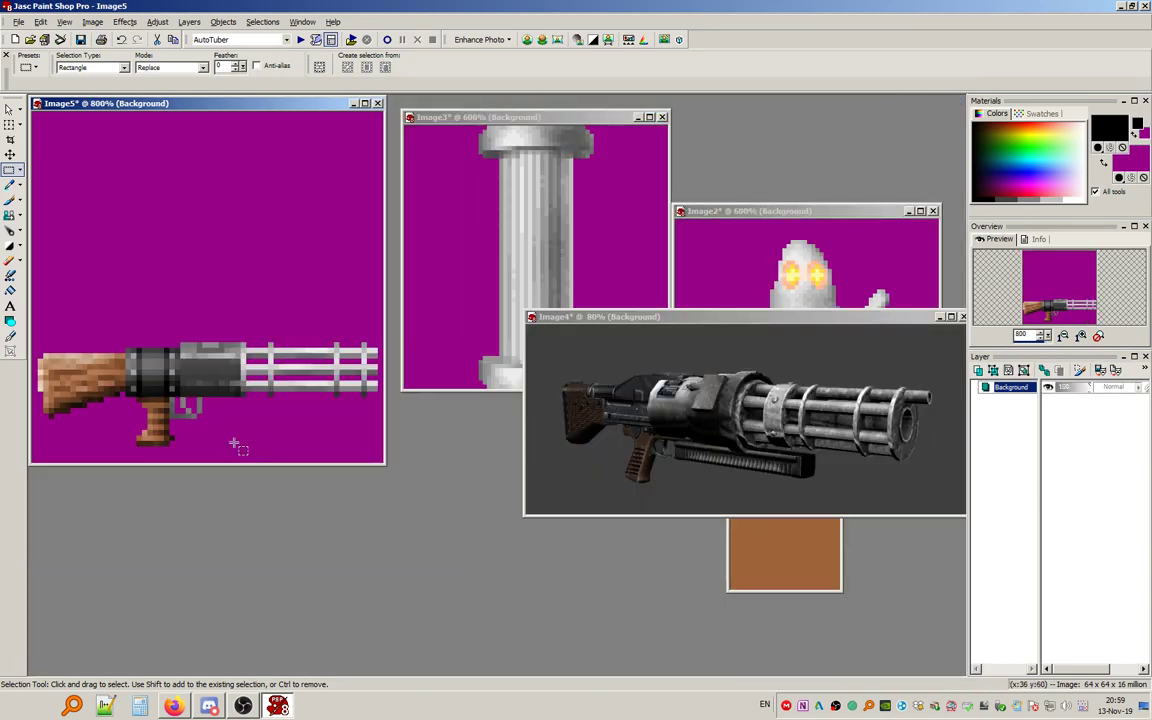
scroll(235, 445, up, 2)
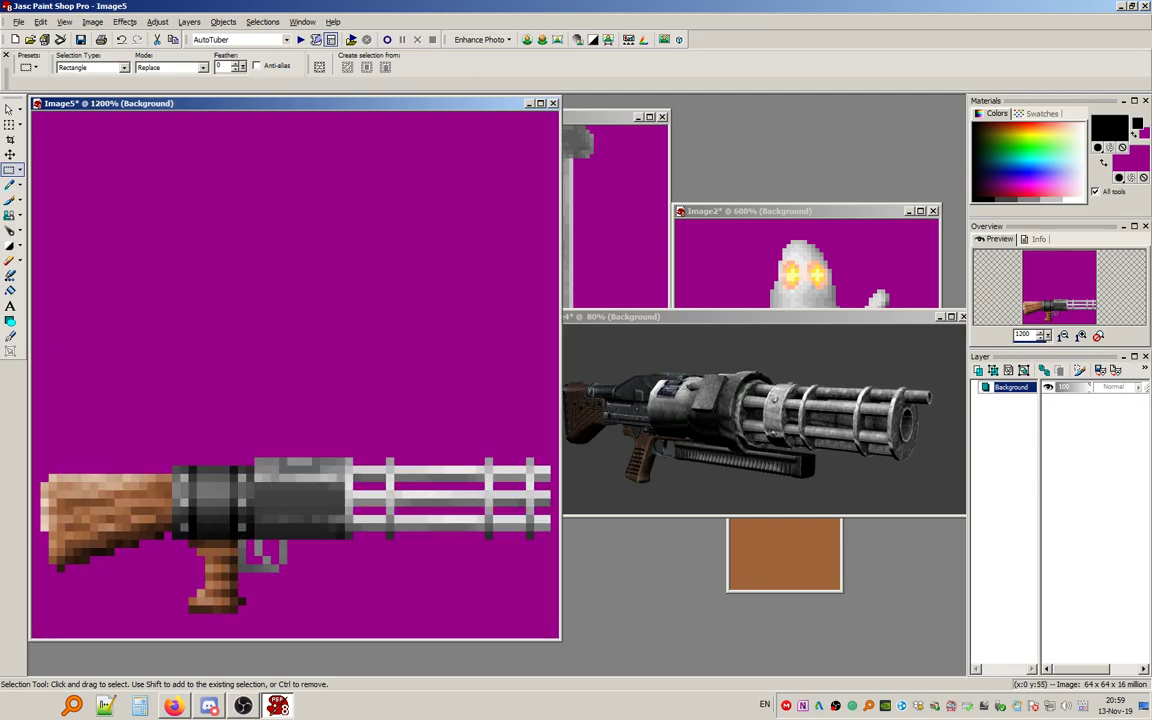
key(alt+Tab)
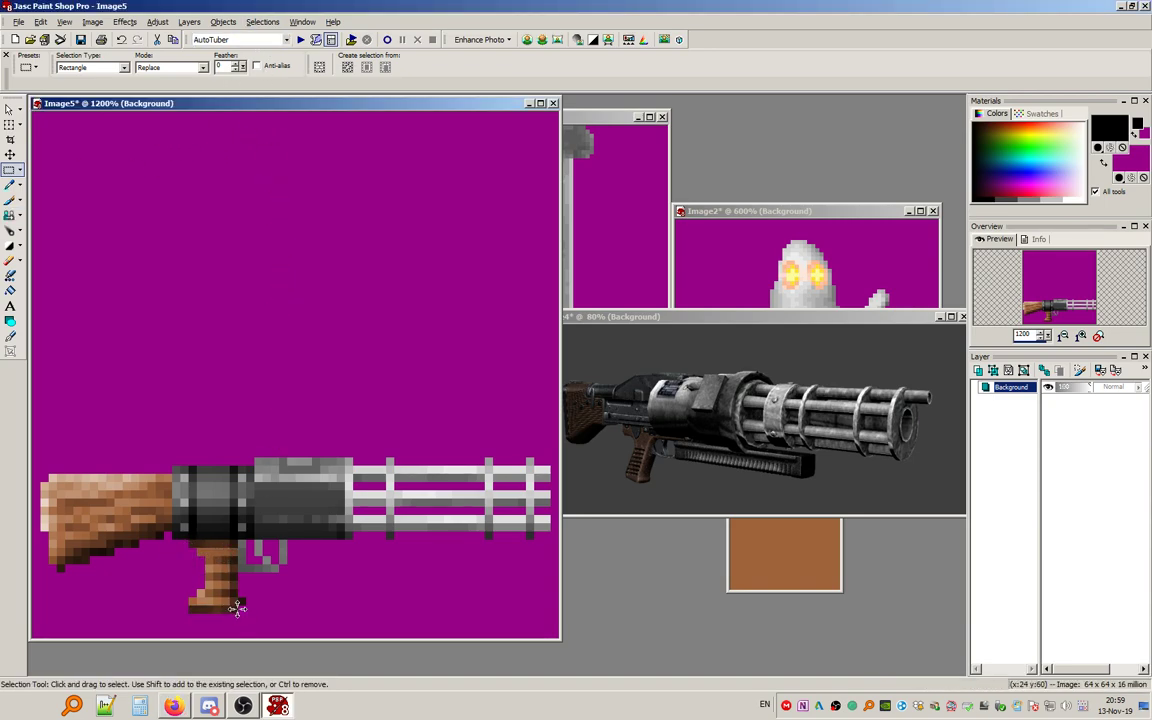
drag(205, 541, 238, 612)
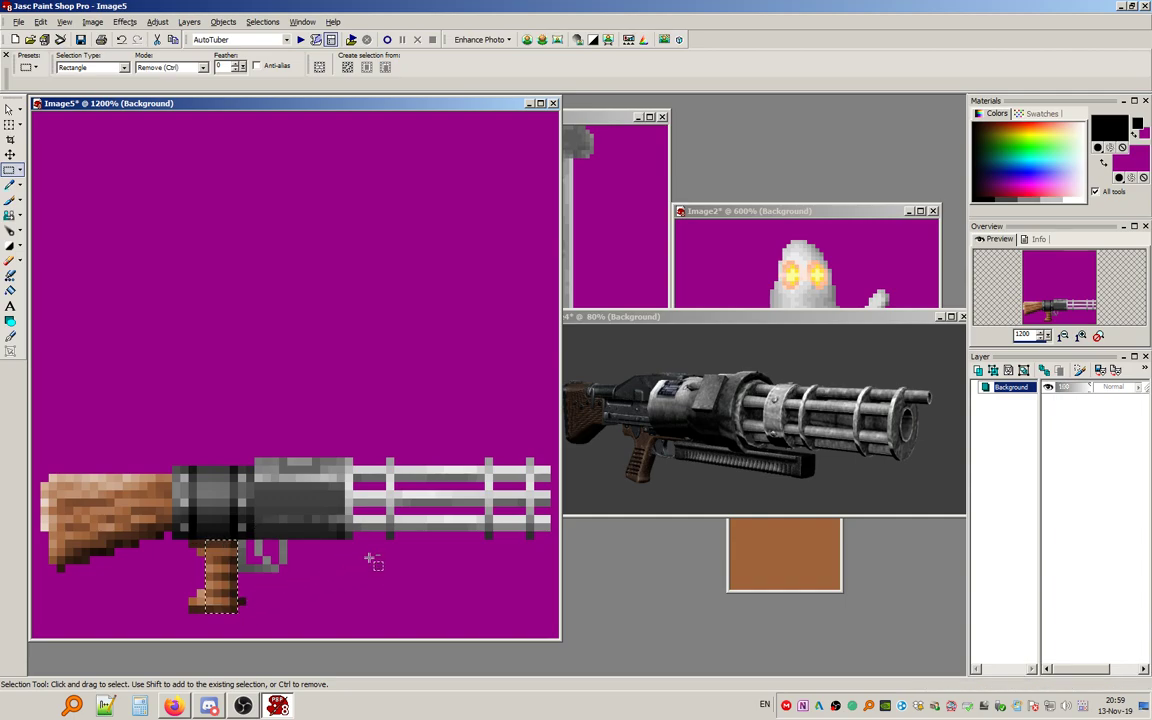
key(ctrl+c)
key(ctrl+e)
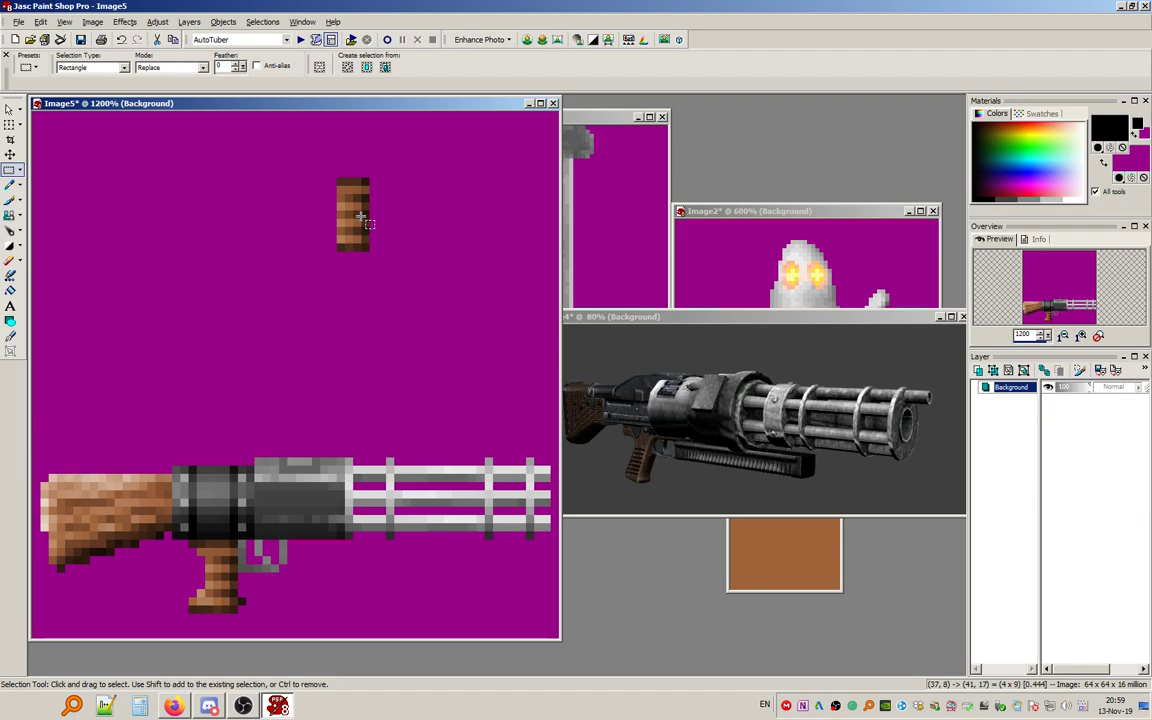
click(361, 217)
key(Delete)
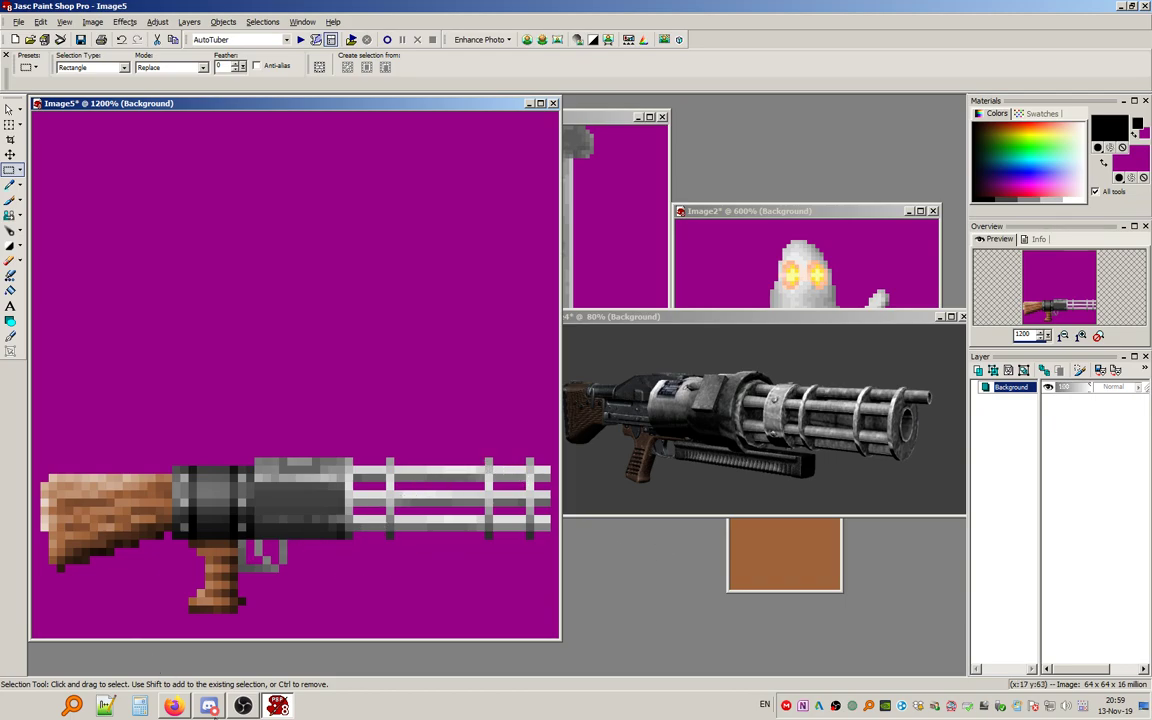
click(212, 711)
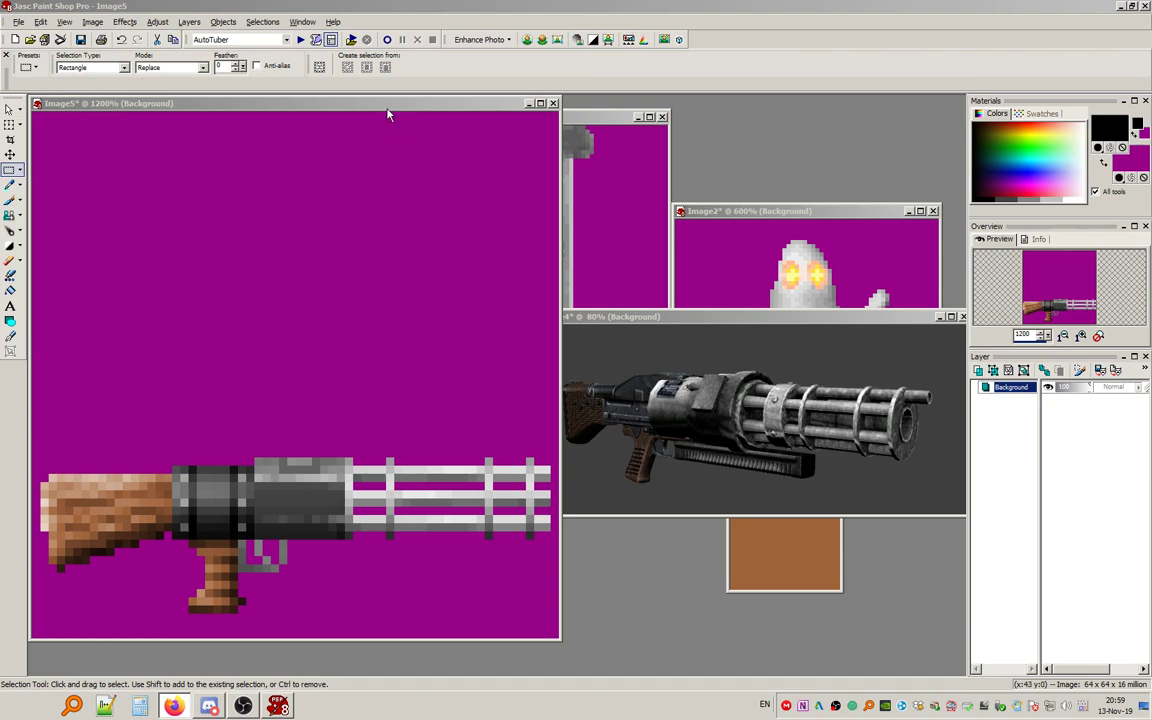
Copy an 8-pixel light strip from the stock's top edge into the empty area above the gun, and place a dark brown strip beneath it.
drag(383, 105, 402, 112)
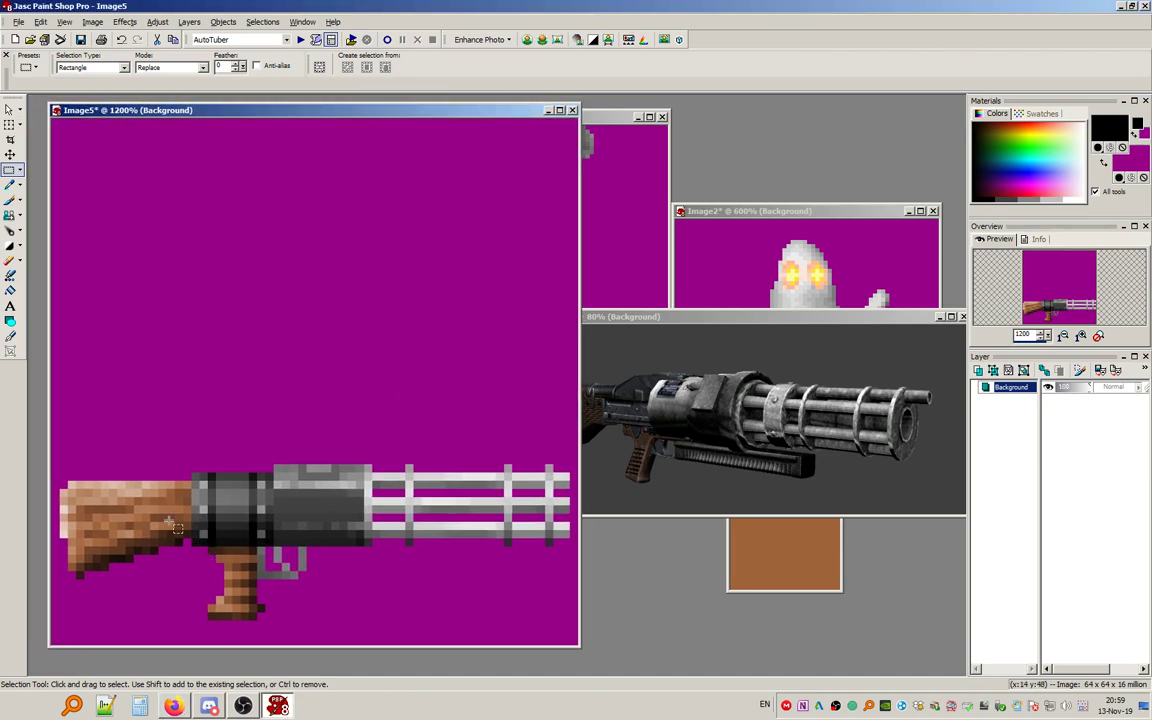
drag(99, 481, 159, 487)
key(ctrl+c)
key(ctrl+e)
click(290, 378)
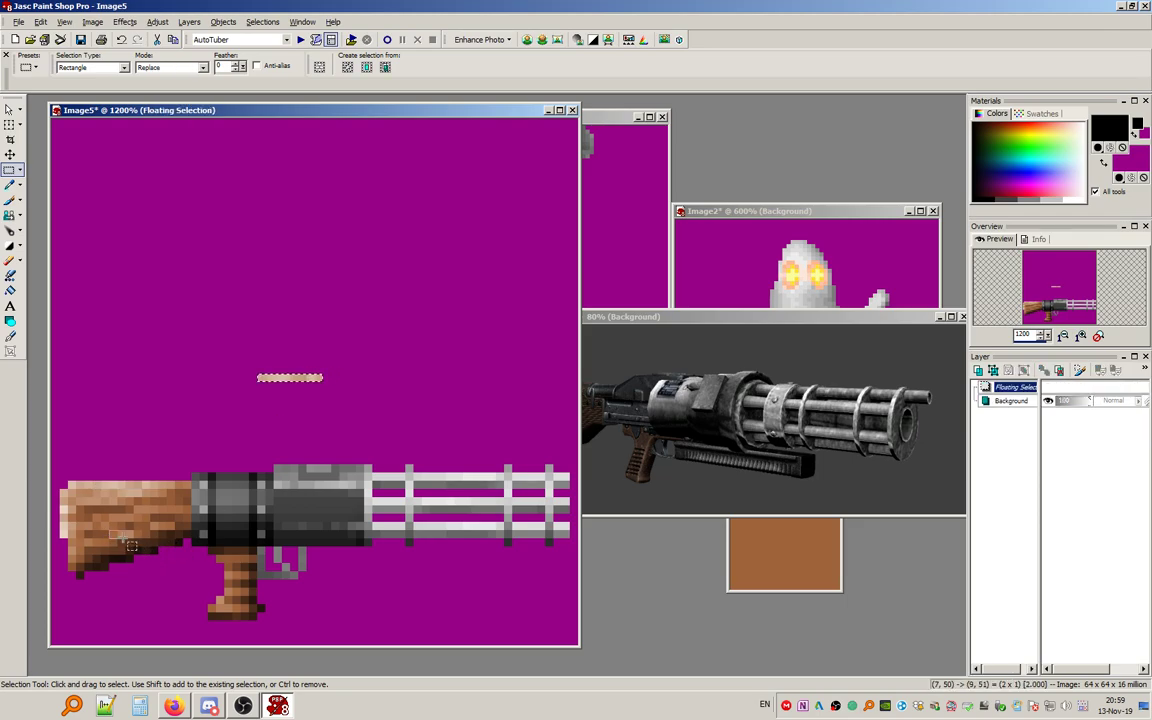
key(ctrl+d)
key(ctrl+e)
click(292, 386)
key(ctrl+d)
Copy a mid-brown strip from the stock and fit it between the light and dark strips to form a 9 x 3 pixel wooden bar.
drag(137, 495, 187, 496)
key(ctrl+c)
key(ctrl+e)
key(ctrl+e)
click(308, 378)
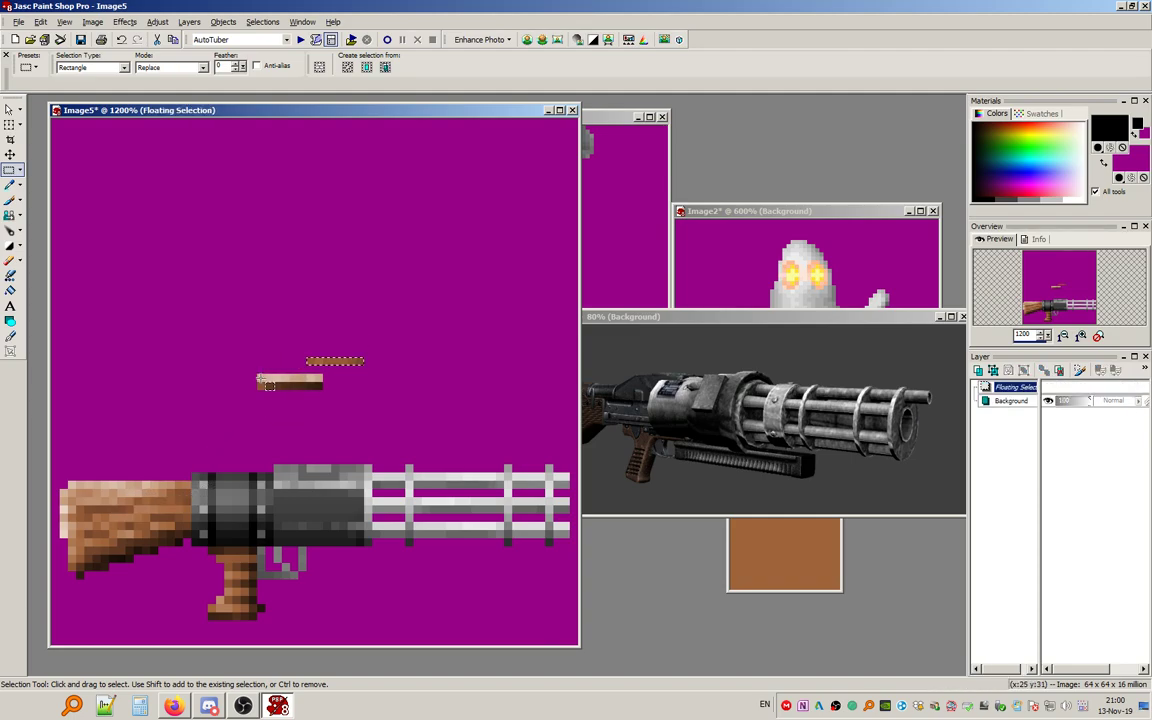
key(ctrl+d)
drag(309, 377, 359, 353)
drag(259, 384, 360, 369)
key(ctrl+d)
key(ctrl+d)
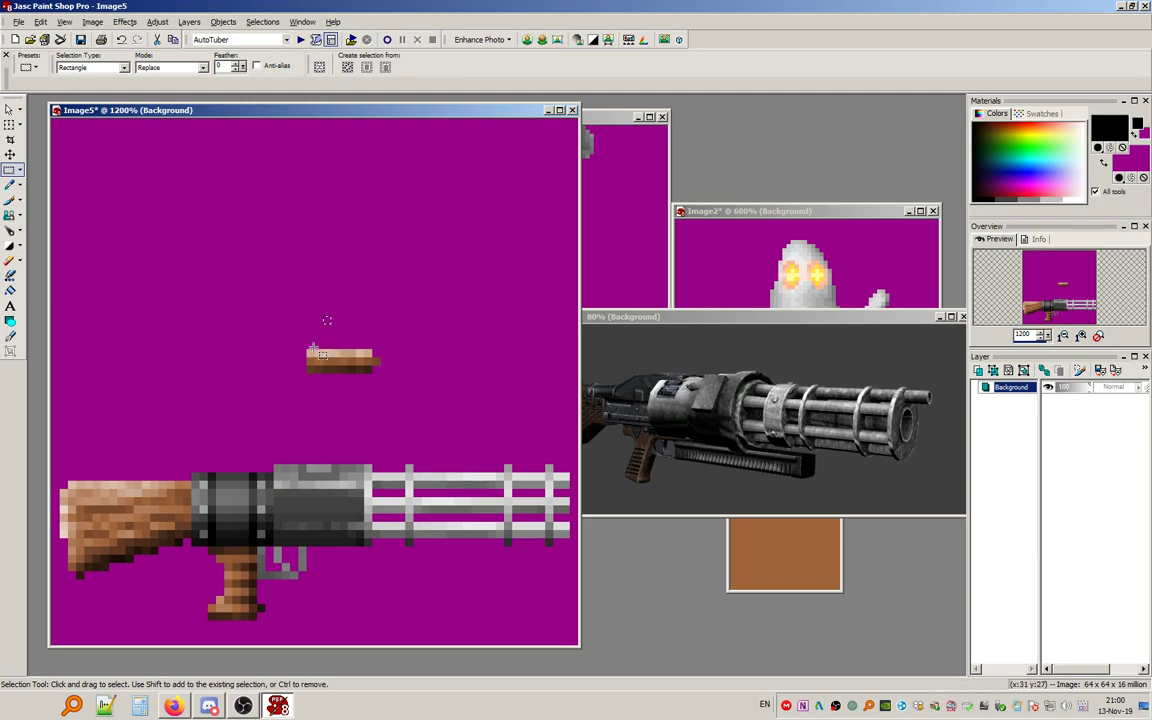
Move the 9 x 3 pixel wooden bar to just above the housing, and clear the selection.
mouse_move(304, 349)
mouse_down()
mouse_move(378, 374)
mouse_move(320, 399)
mouse_move(315, 424)
mouse_move(291, 415)
mouse_move(323, 431)
mouse_move(281, 420)
mouse_up()
click(173, 706)
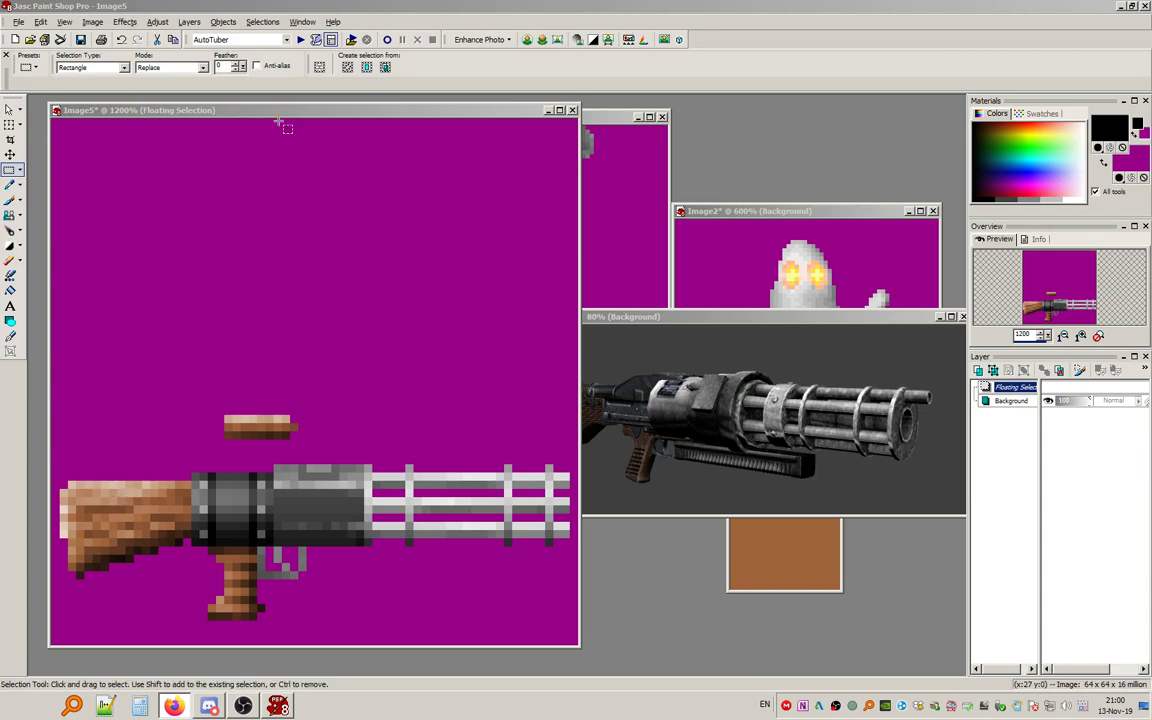
drag(258, 428, 333, 425)
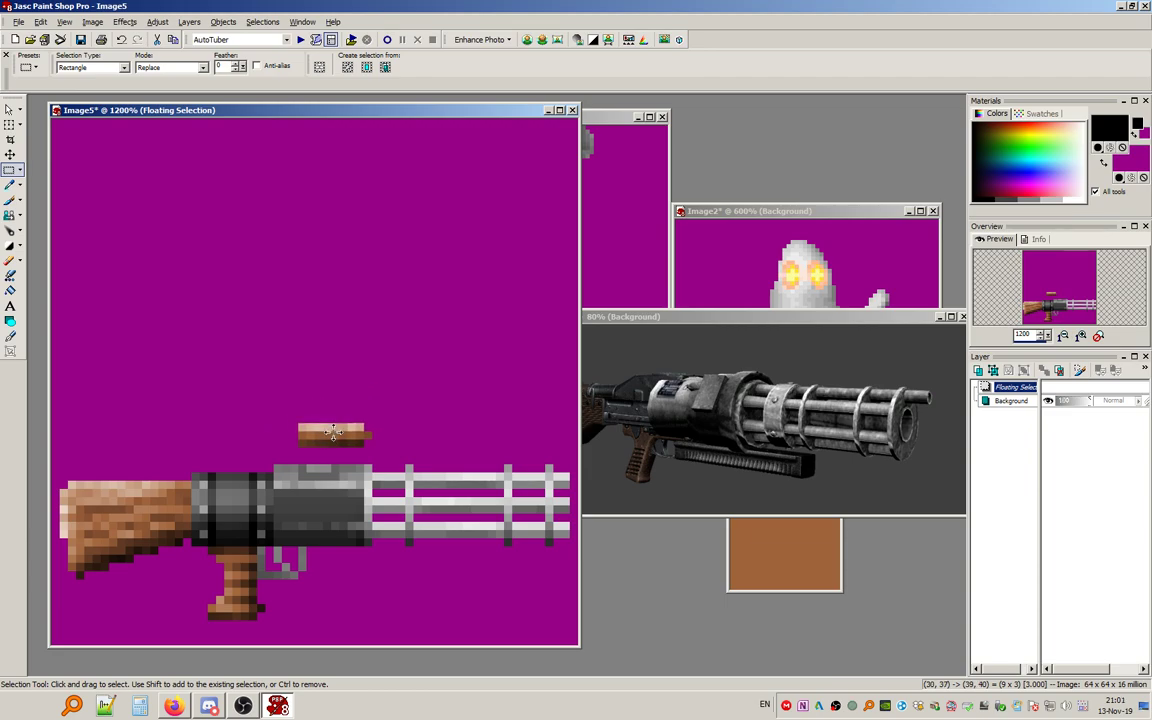
drag(340, 350, 355, 381)
click(262, 21)
click(272, 57)
Sample a near-black gray from the rear body section and paint a three-pixel stub on the stock-side end of the wooden bar.
click(10, 185)
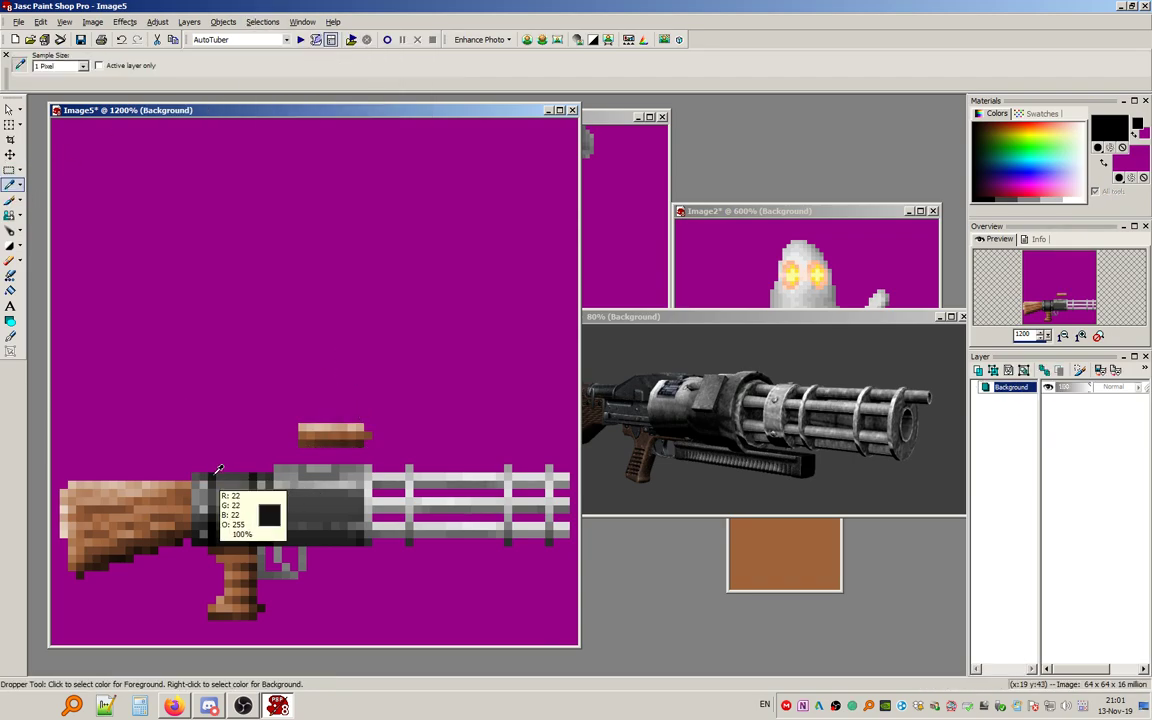
click(10, 199)
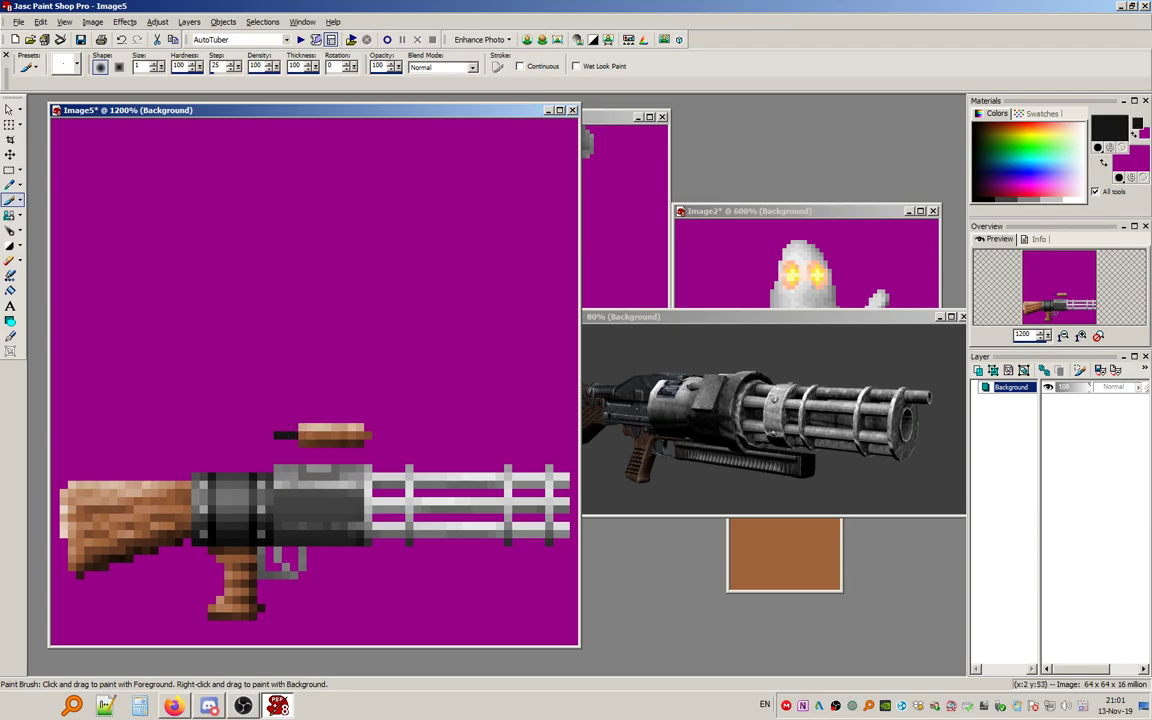
key(alt+Tab)
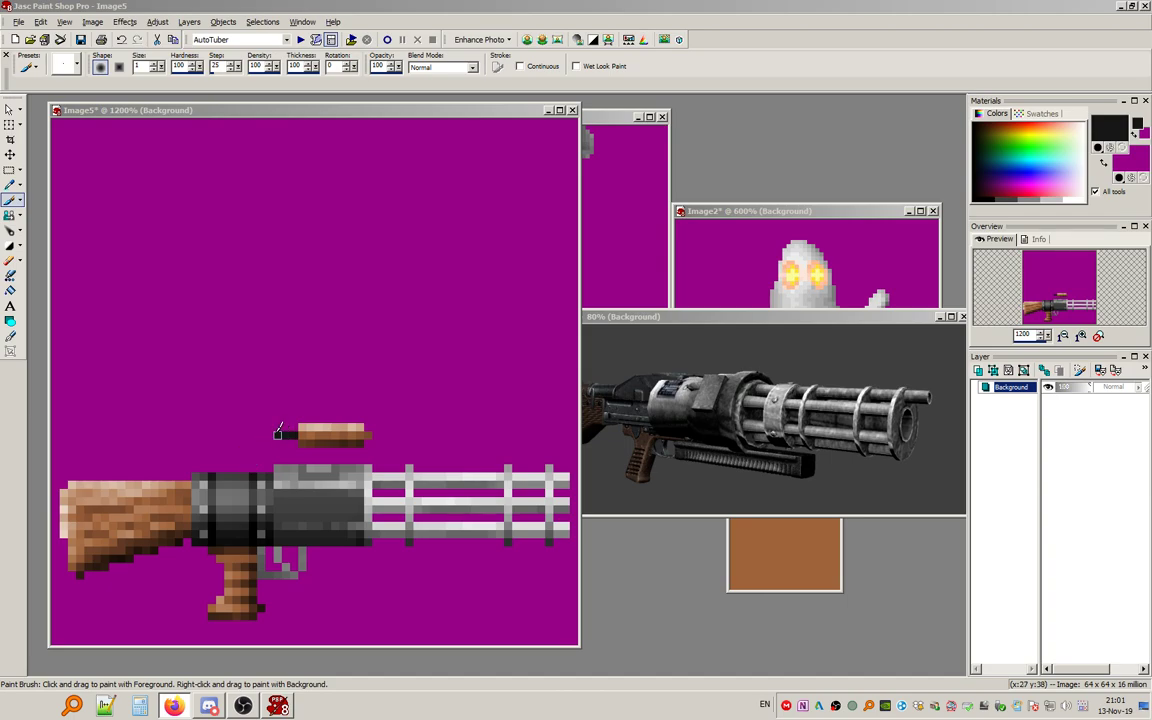
Mirror the wooden bar and its dark stub horizontally, and position them just above the housing with the stub facing the barrels.
click(9, 170)
drag(216, 391, 412, 447)
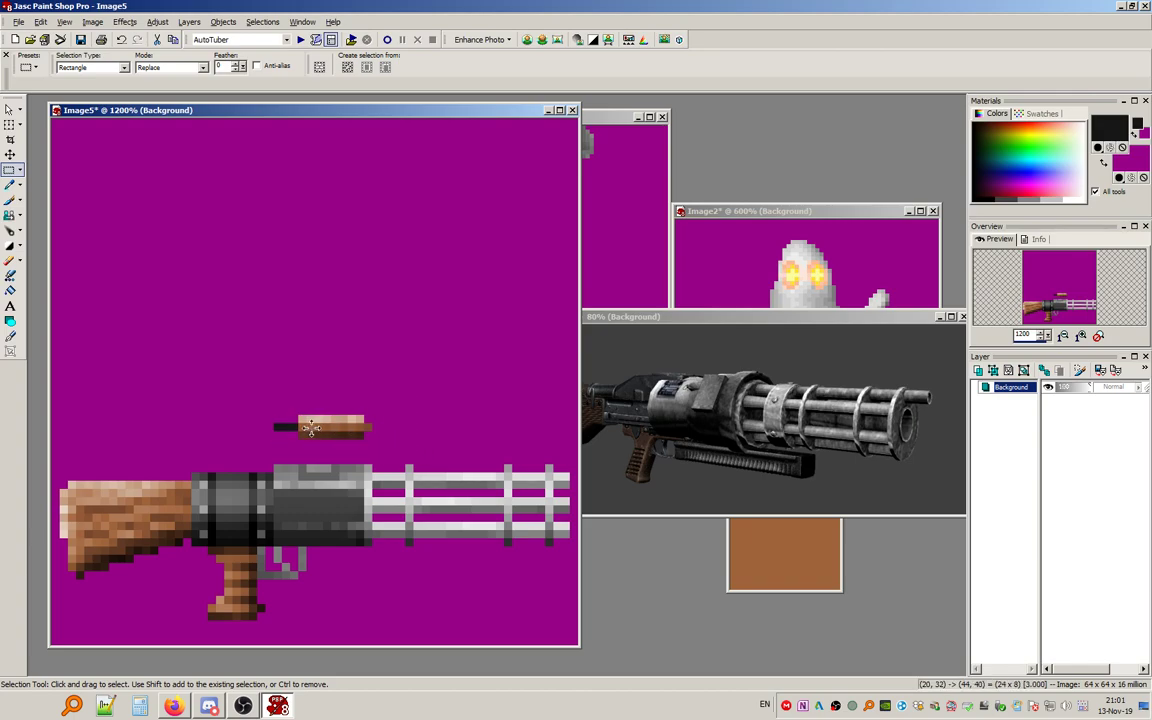
drag(311, 428, 295, 420)
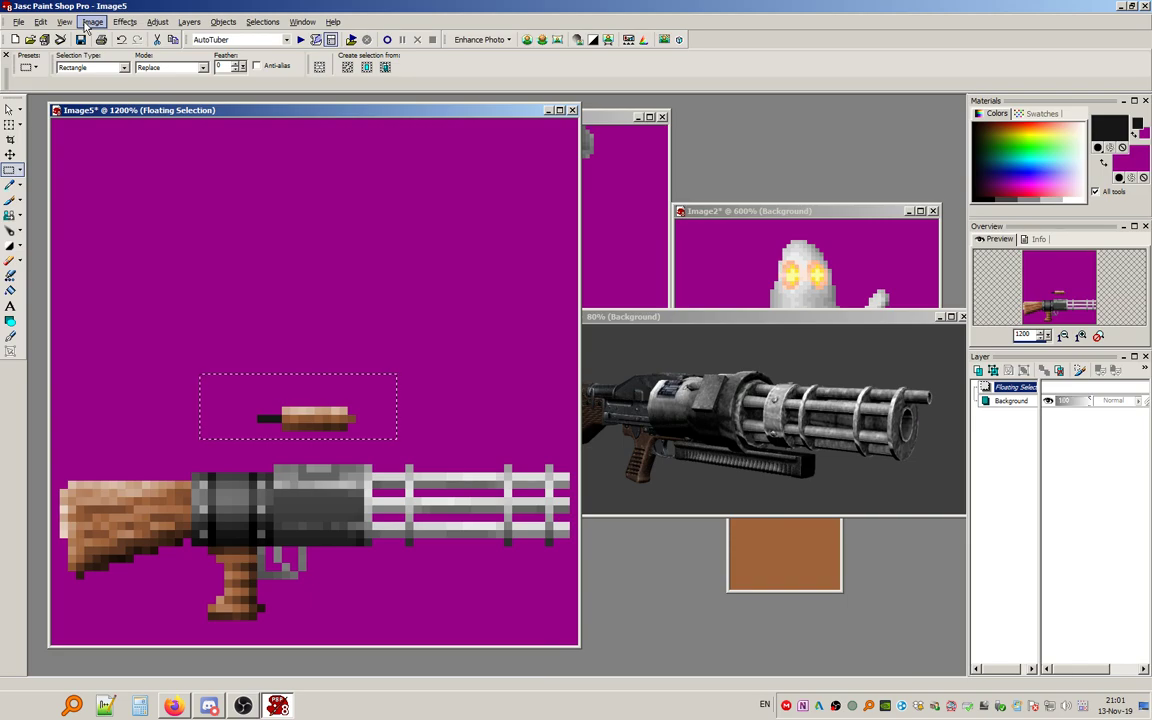
click(90, 22)
click(104, 49)
mouse_move(302, 412)
mouse_down()
mouse_move(343, 413)
mouse_move(309, 432)
mouse_up()
Shift successive sections of the wooden bar up one pixel each so it slopes upward toward the stock, and clear the selection.
drag(240, 383, 313, 450)
drag(286, 441, 285, 432)
drag(201, 369, 259, 420)
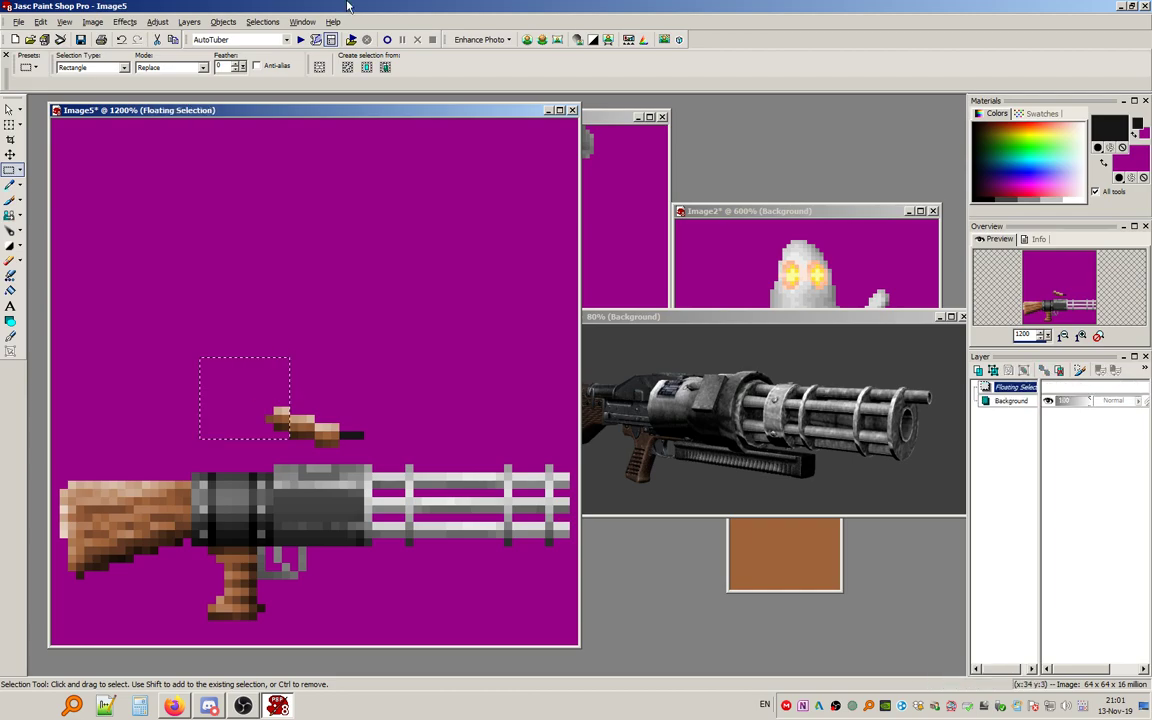
click(263, 22)
click(271, 51)
Shorten the dark stub by one pixel and extend it downward into a near-black bracket running back along the housing's top edge.
click(10, 199)
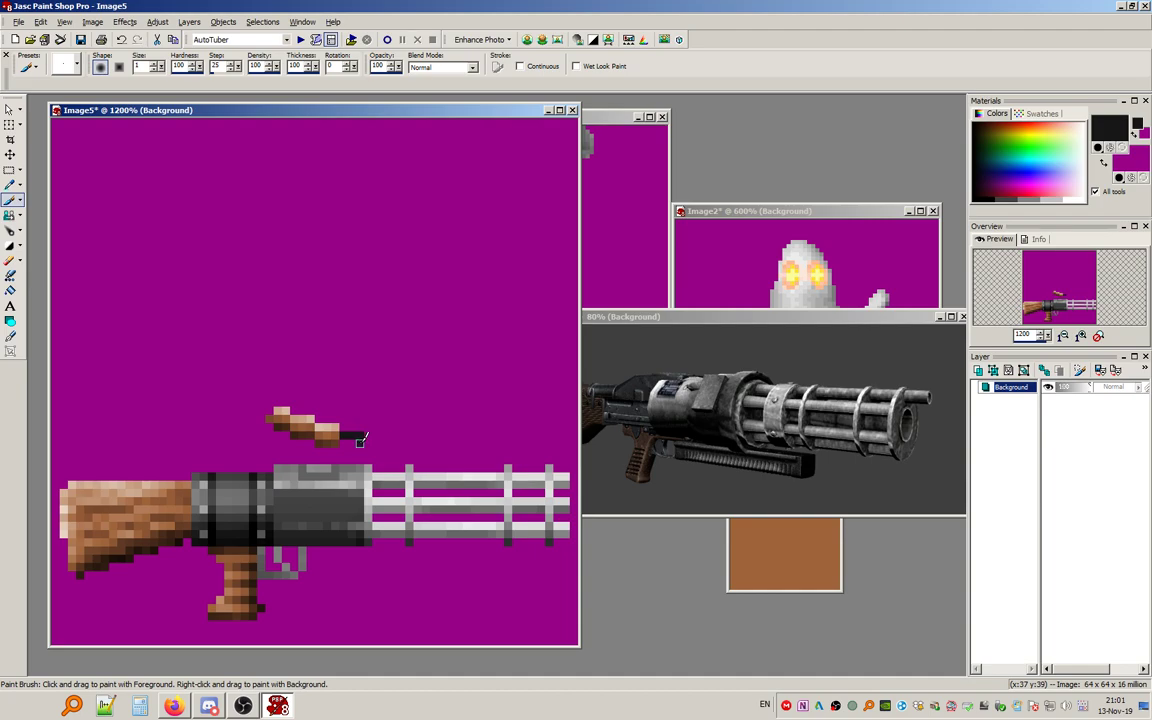
click(10, 169)
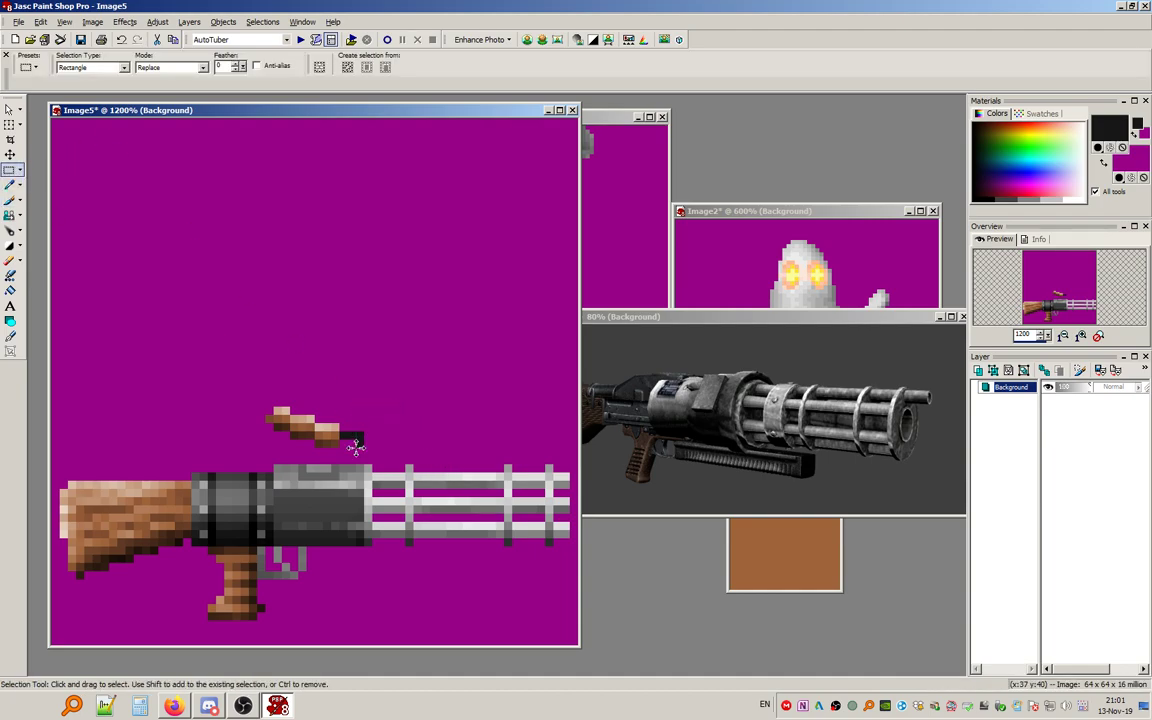
drag(355, 440, 385, 406)
click(262, 21)
click(290, 51)
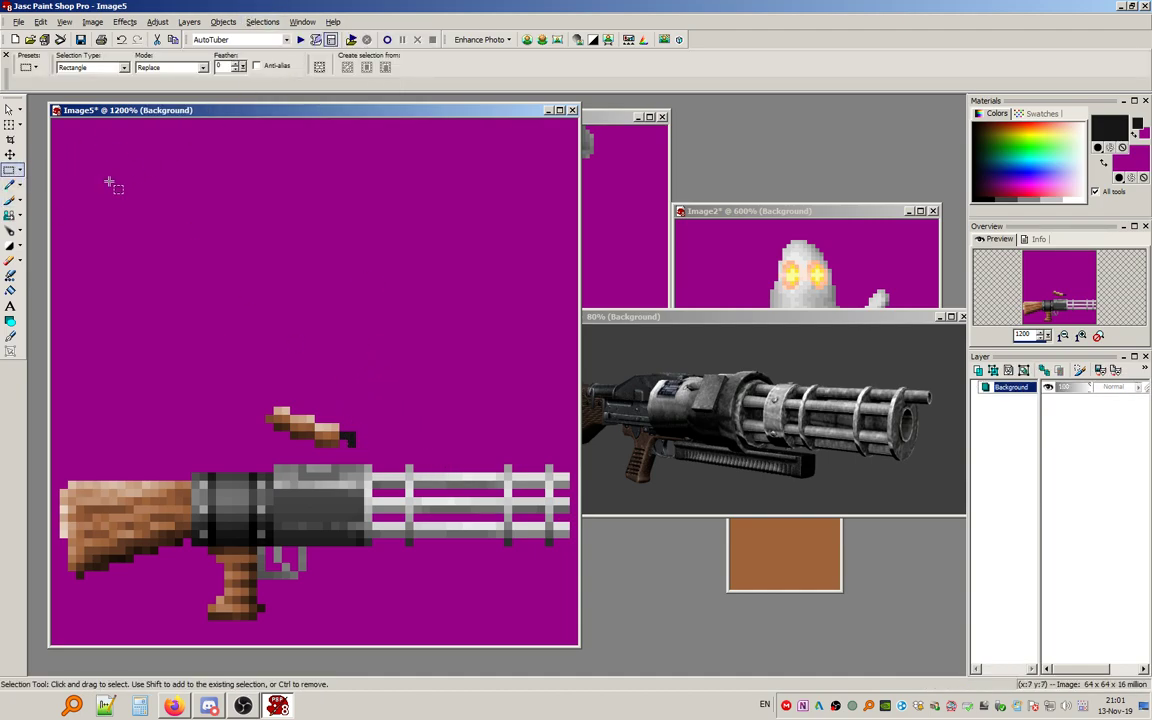
click(10, 199)
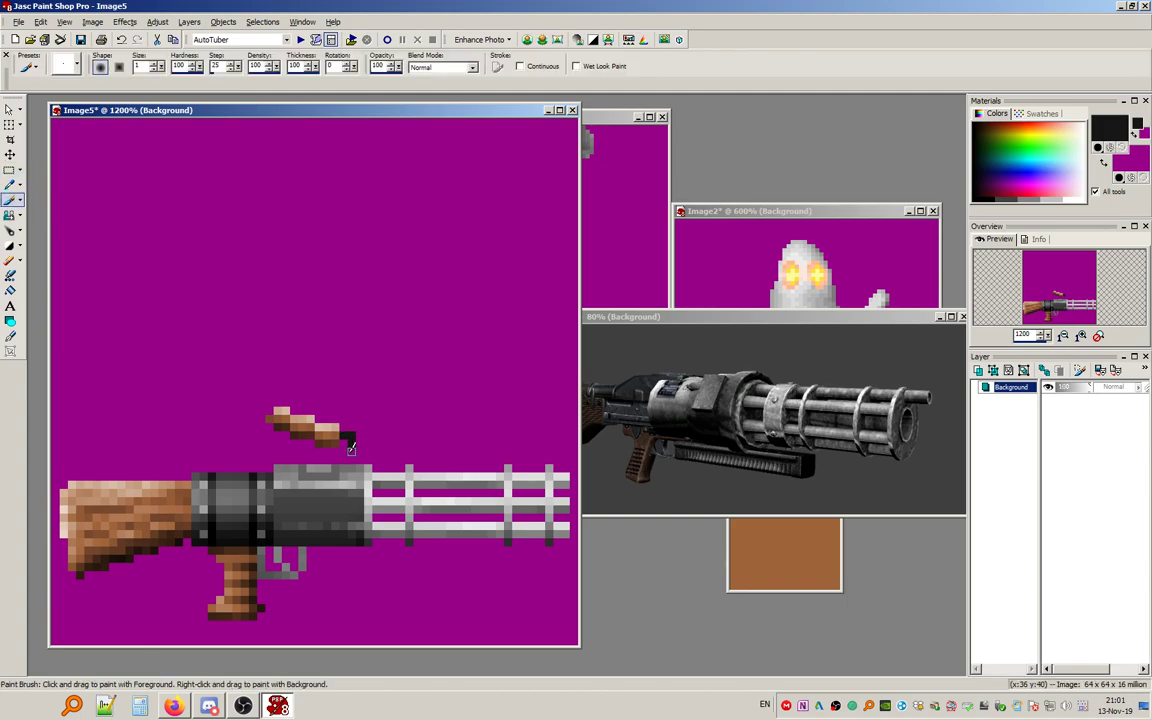
drag(351, 455, 318, 455)
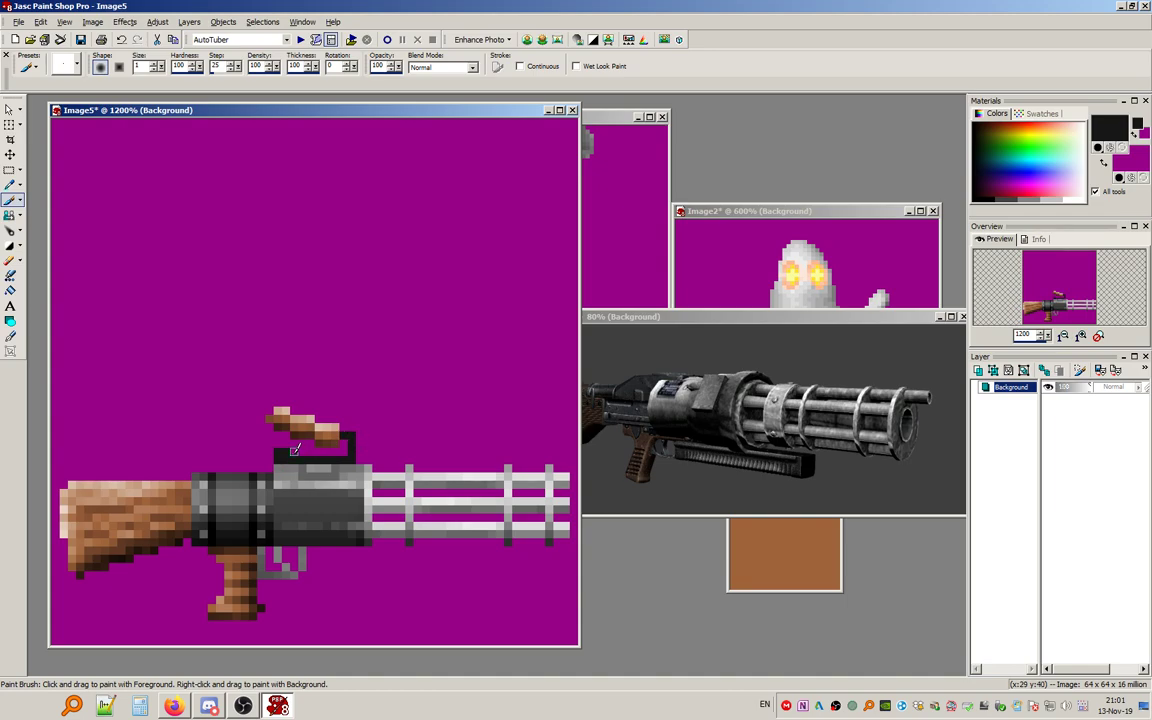
Copy a three-pixel gray strip from the housing's top onto the rear end of the handle bracket, and clear the selection.
click(10, 169)
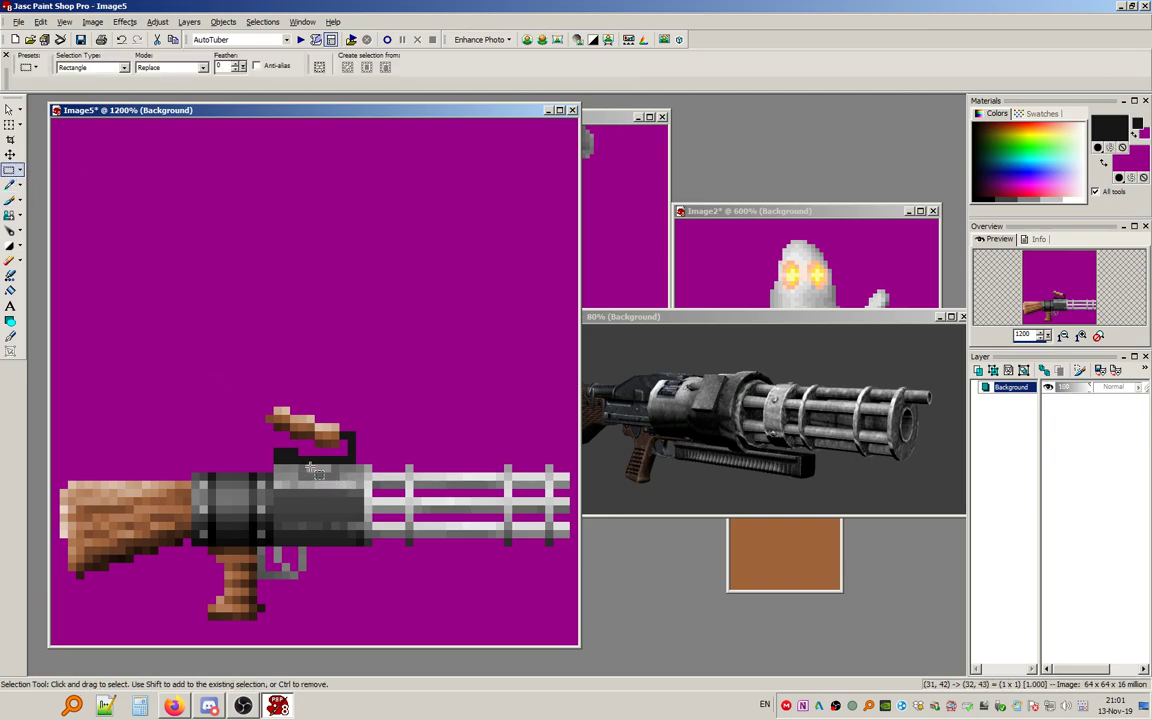
drag(310, 474, 331, 474)
key(ctrl+c)
key(ctrl+e)
click(286, 452)
drag(365, 357, 438, 317)
click(264, 22)
click(297, 53)
click(211, 707)
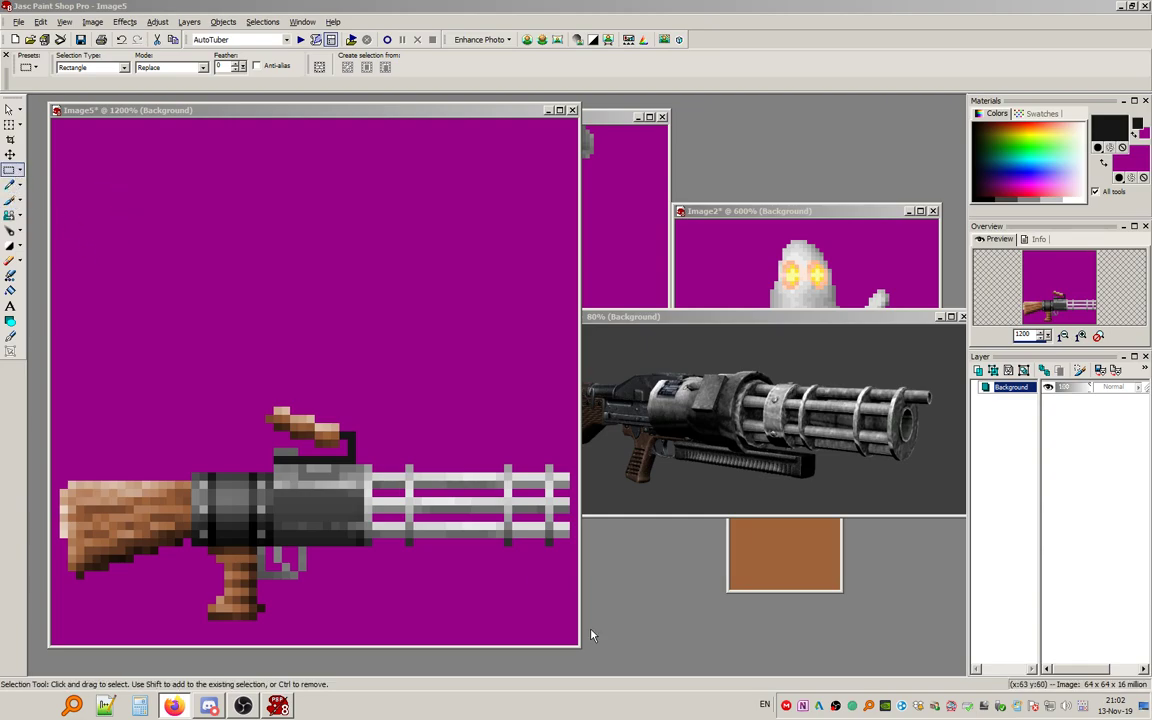
Fill an 8 by 2 pixel rectangular selection above the gun with bright yellow #FFFF40.
drag(380, 284, 446, 298)
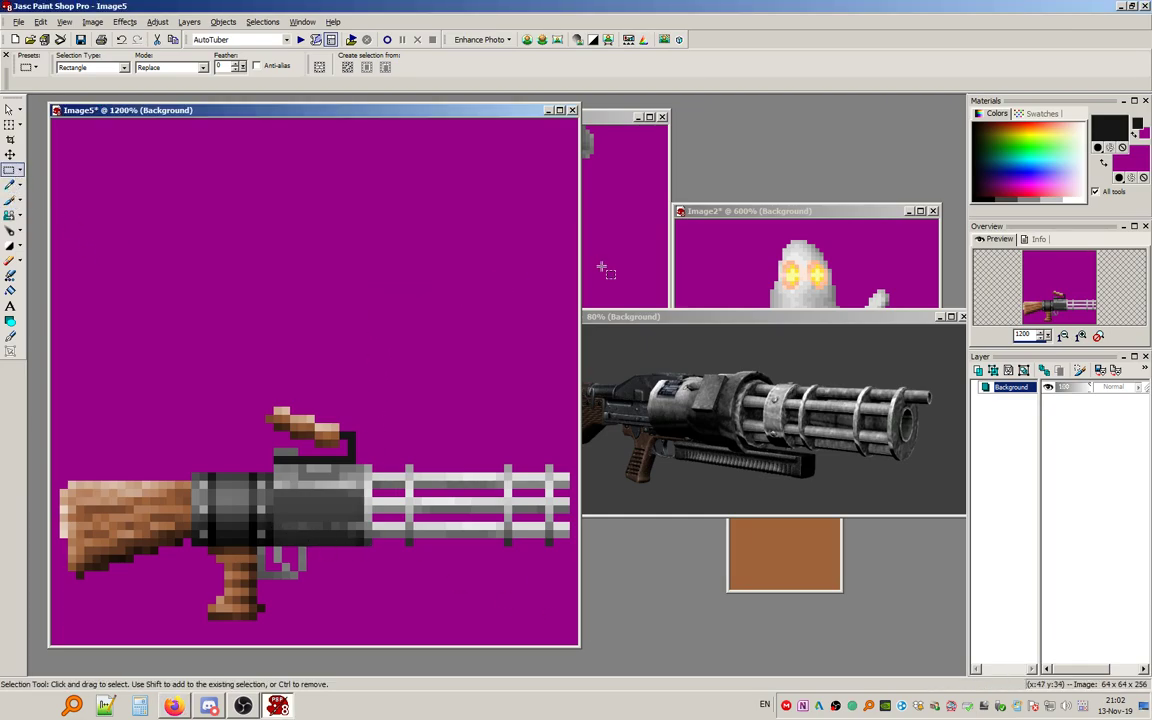
click(1110, 126)
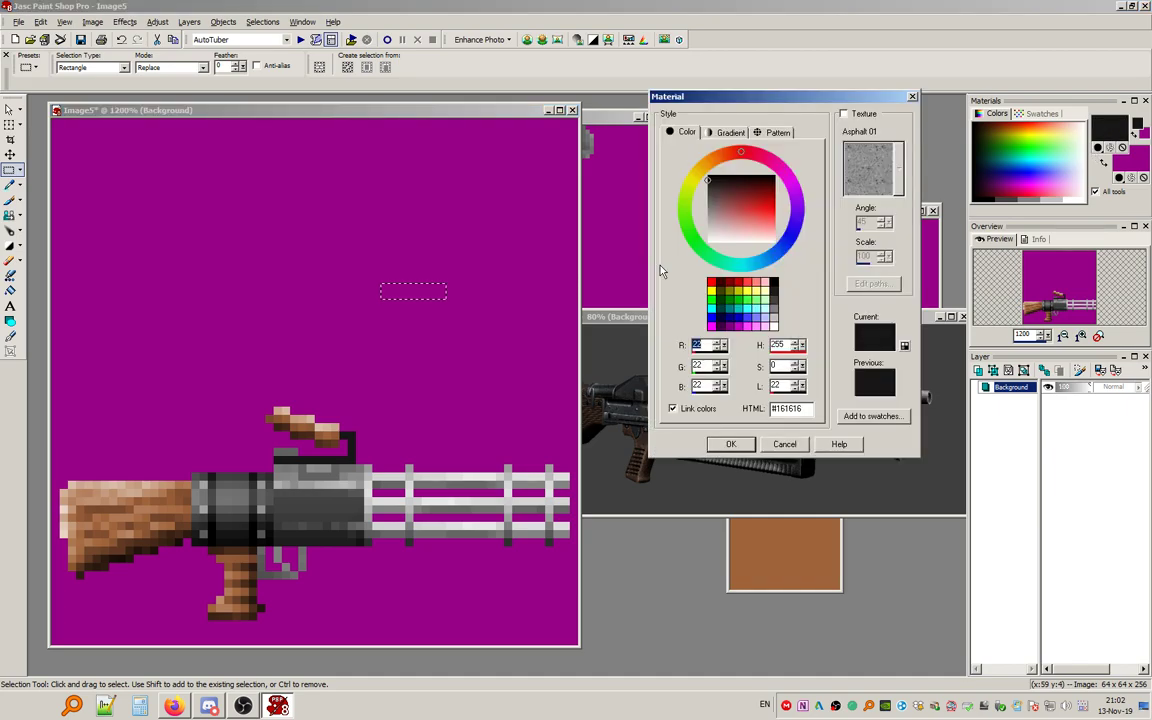
click(747, 291)
click(738, 444)
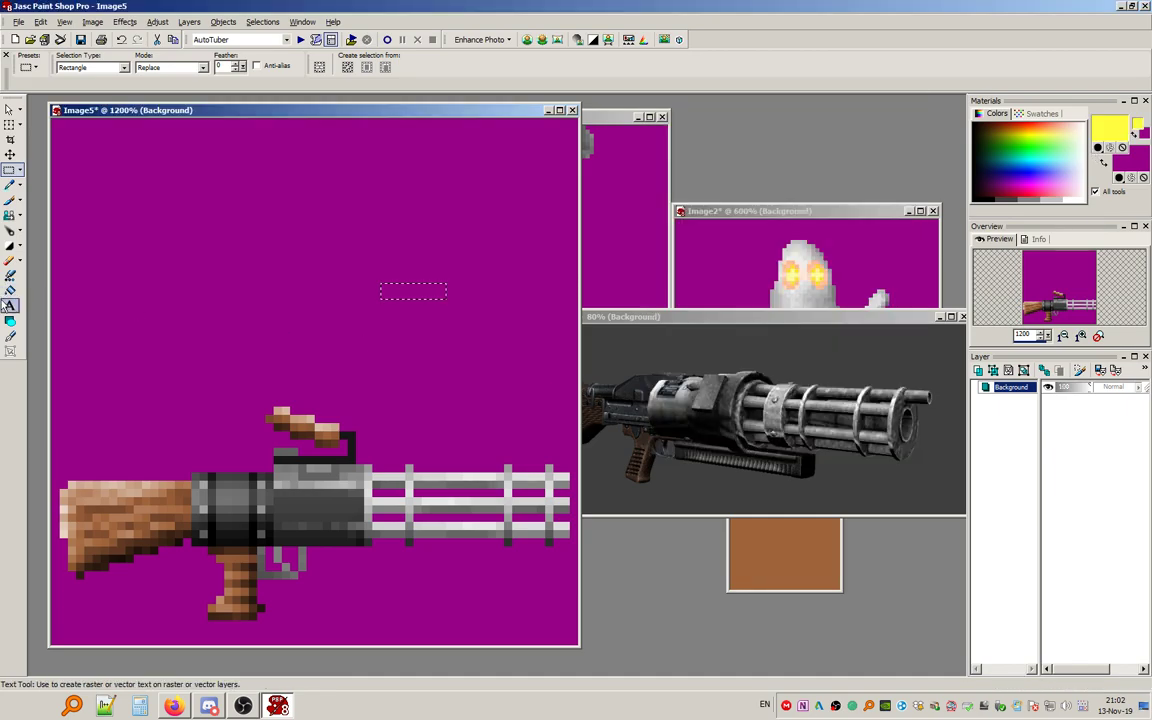
click(10, 290)
click(440, 291)
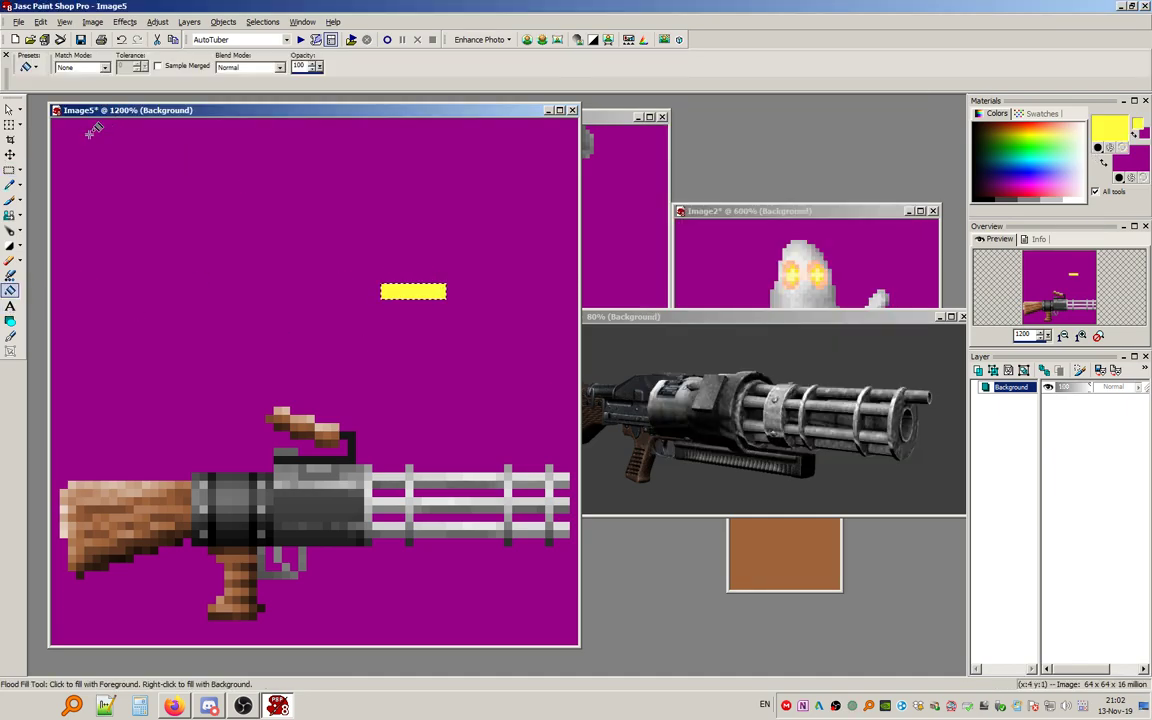
Paint the lower row of the yellow bar dark yellow #B6B400 to shade it as a bullet.
click(10, 199)
click(1106, 126)
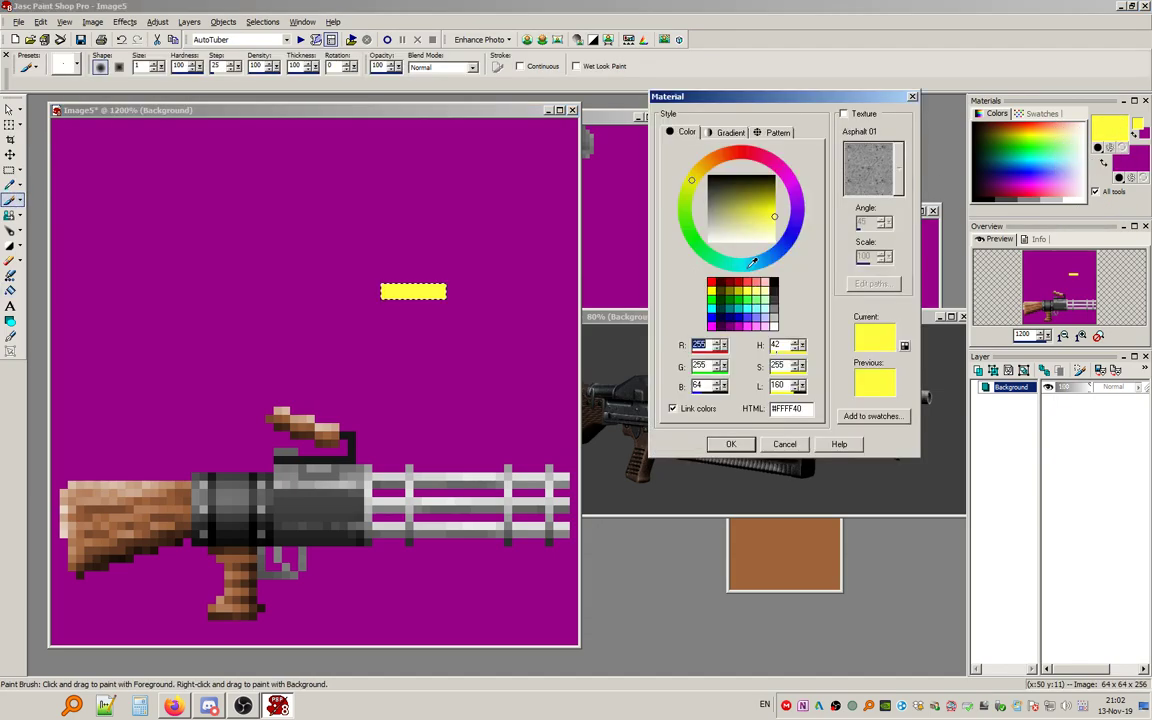
drag(774, 217, 778, 198)
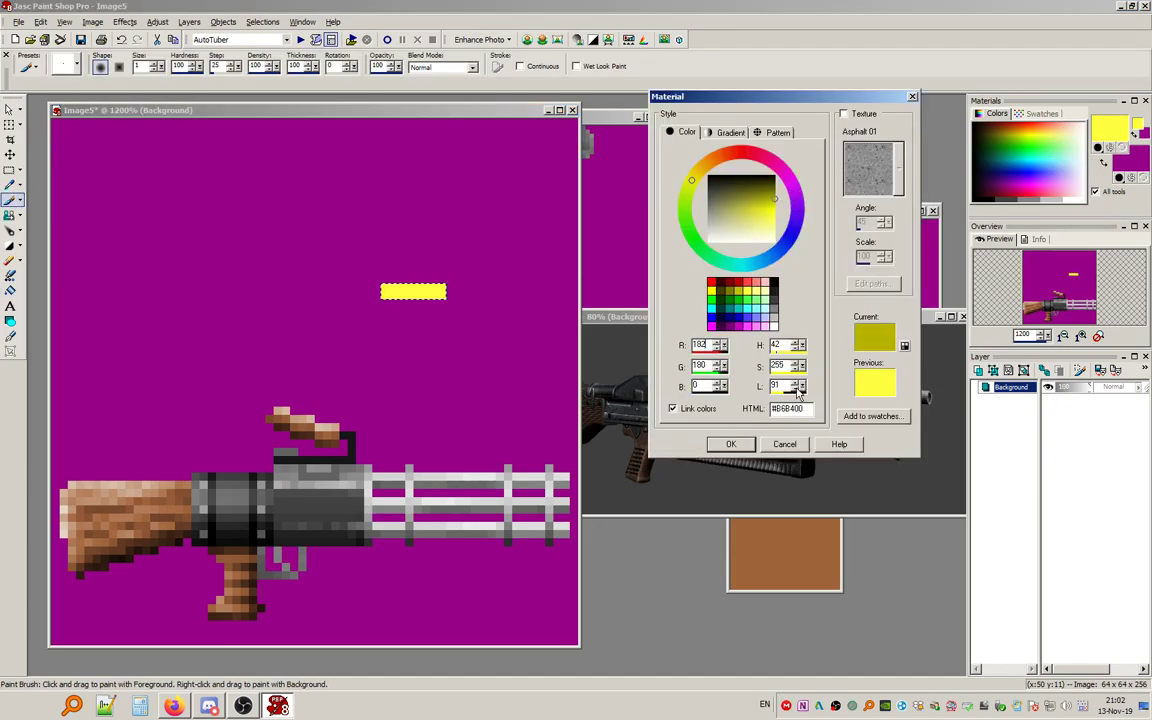
click(724, 442)
drag(402, 290, 381, 290)
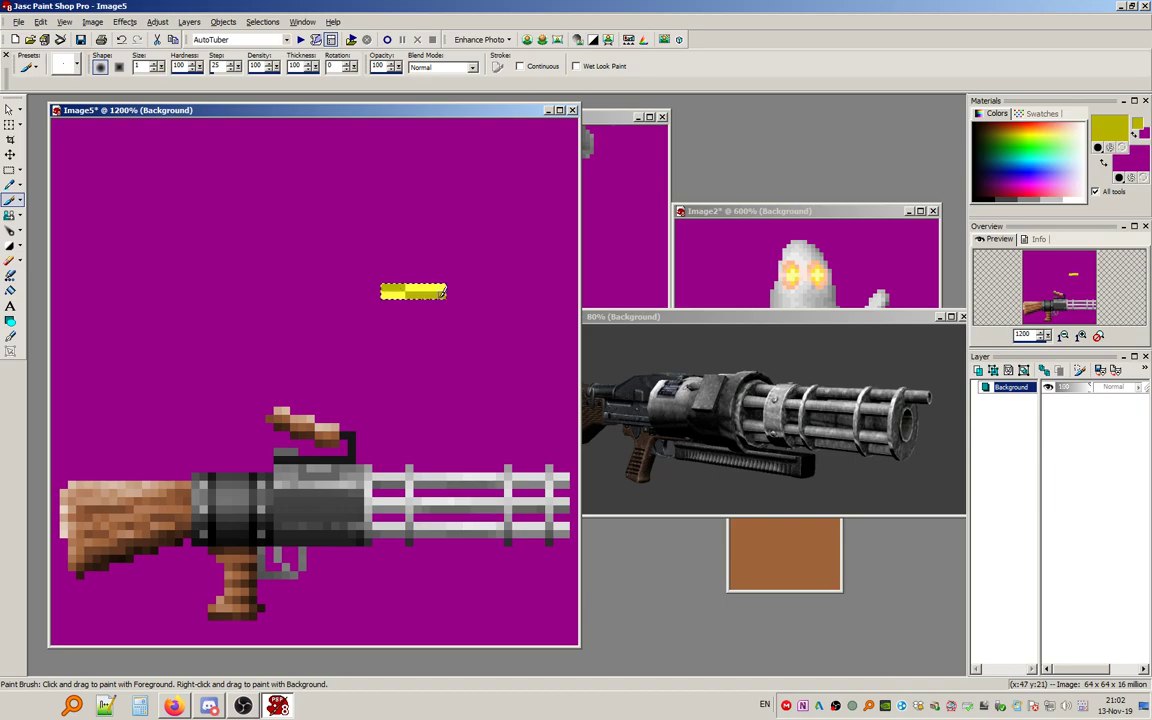
key(ctrl+z)
Trim the bullet's right end to a length of 6 pixels and cut it from the canvas for pasting.
key(s)
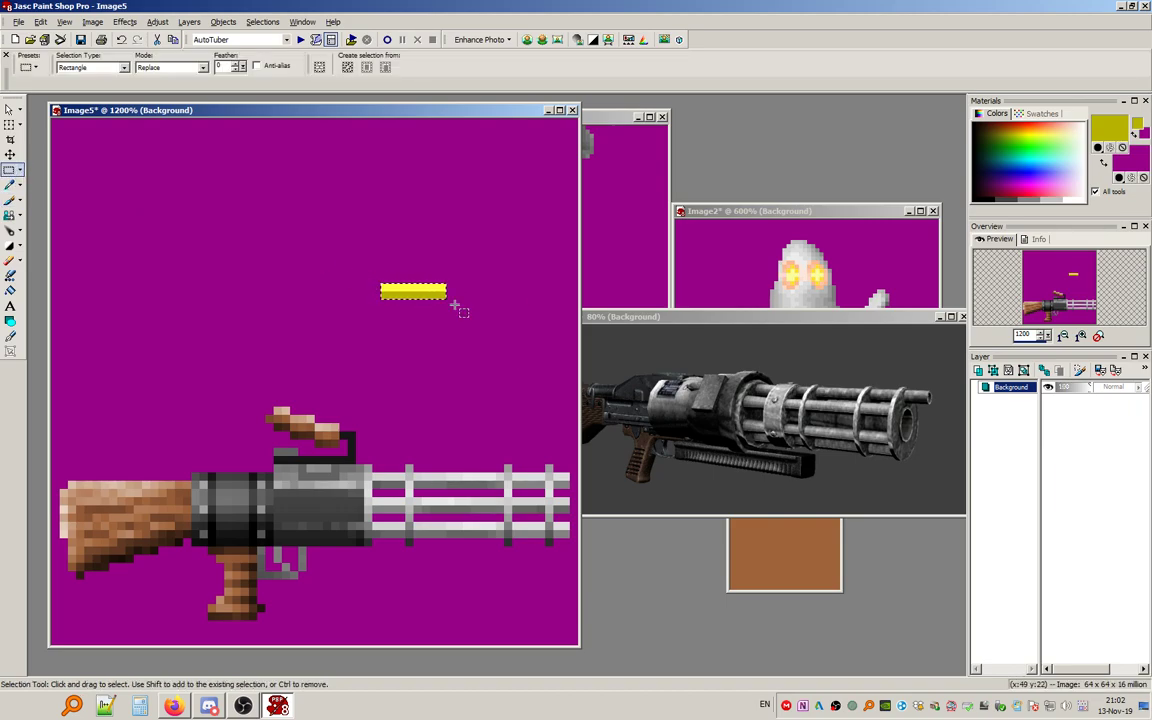
drag(471, 266, 432, 324)
key(Delete)
key(ctrl+d)
key(Delete)
key(ctrl+d)
Select only the gun by selecting the whole image and subtracting the purple color range with tolerance 1 and softness 0.
key(ctrl+a)
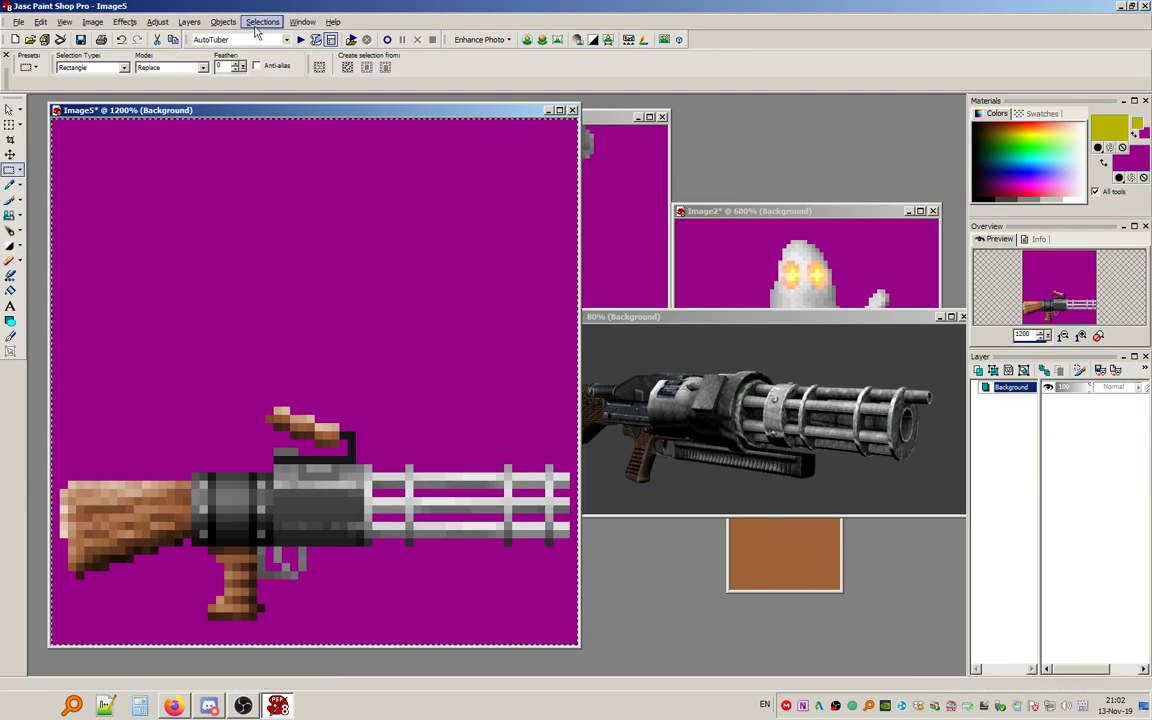
click(263, 23)
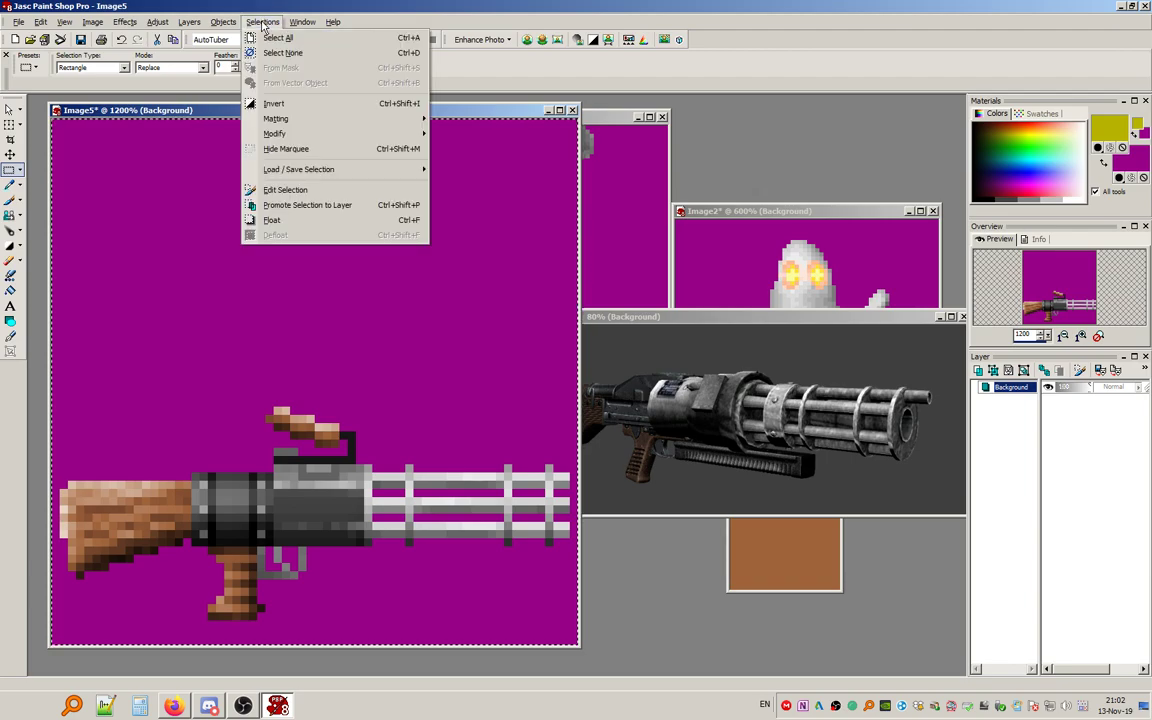
mouse_move(360, 133)
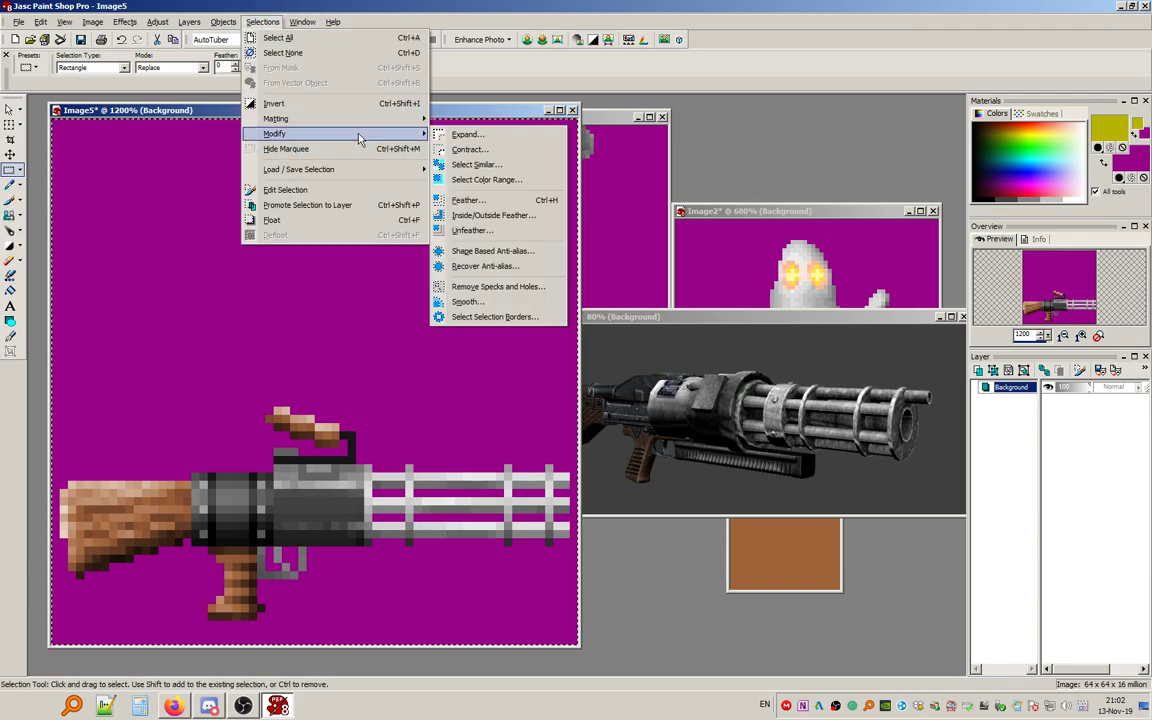
click(513, 182)
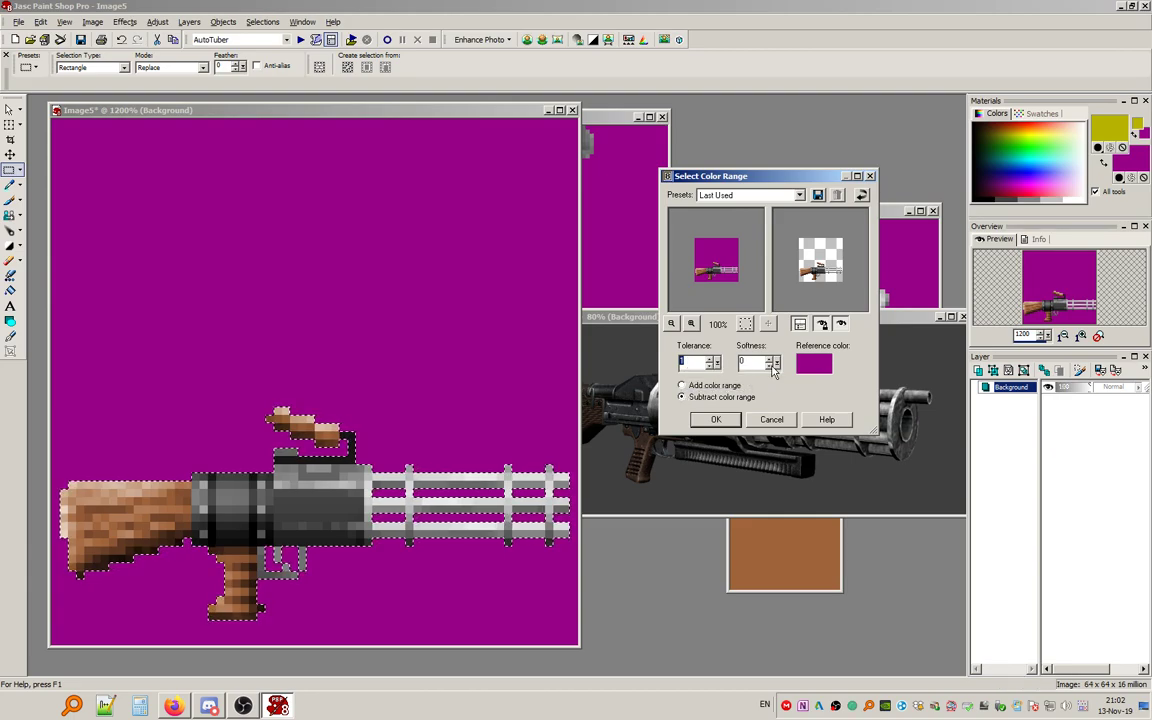
click(715, 420)
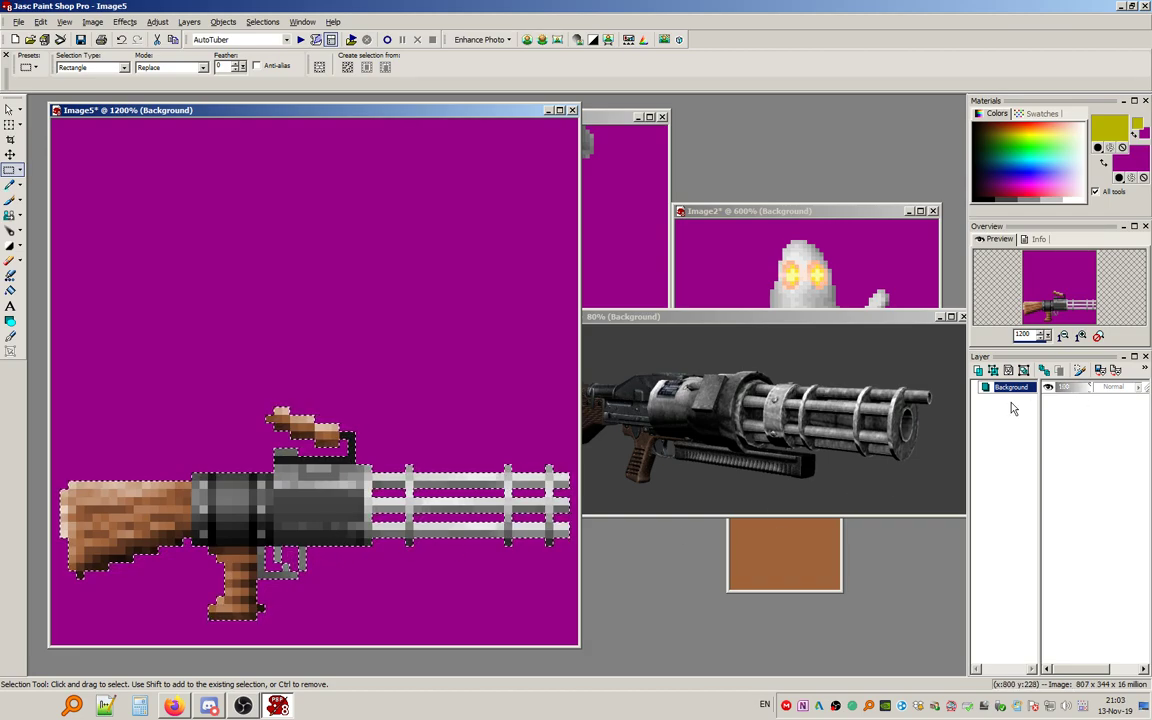
Promote the gun selection to its own layer.
mouse_move(1013, 396)
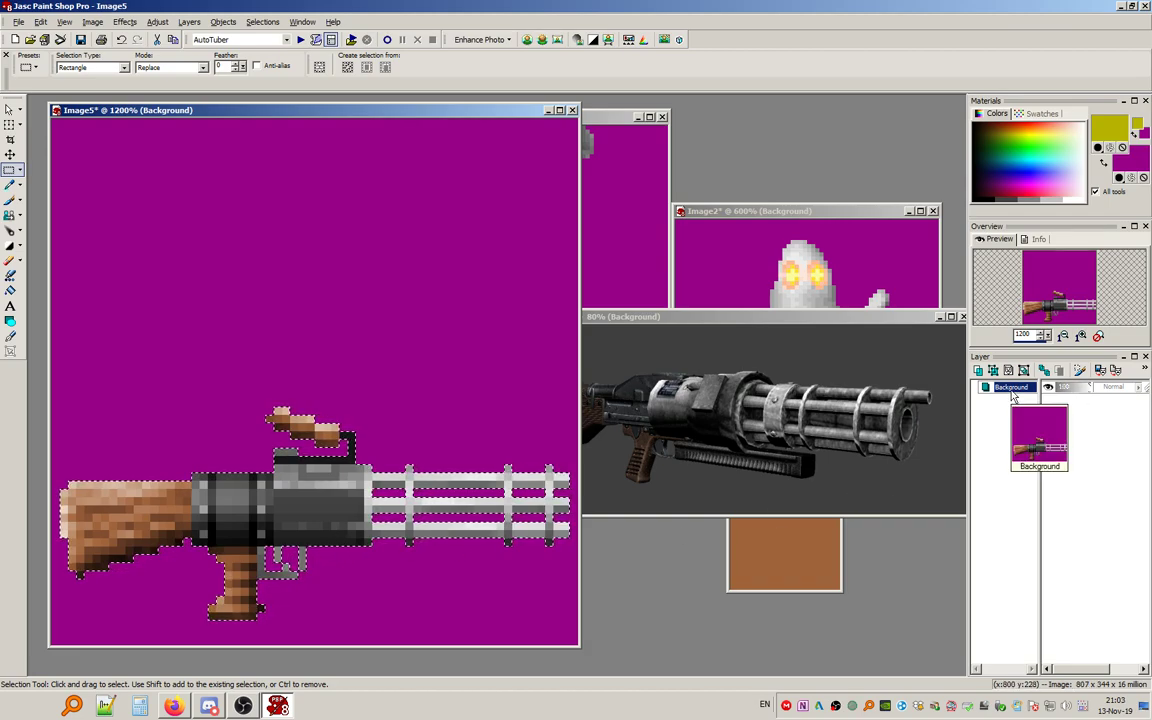
click(262, 21)
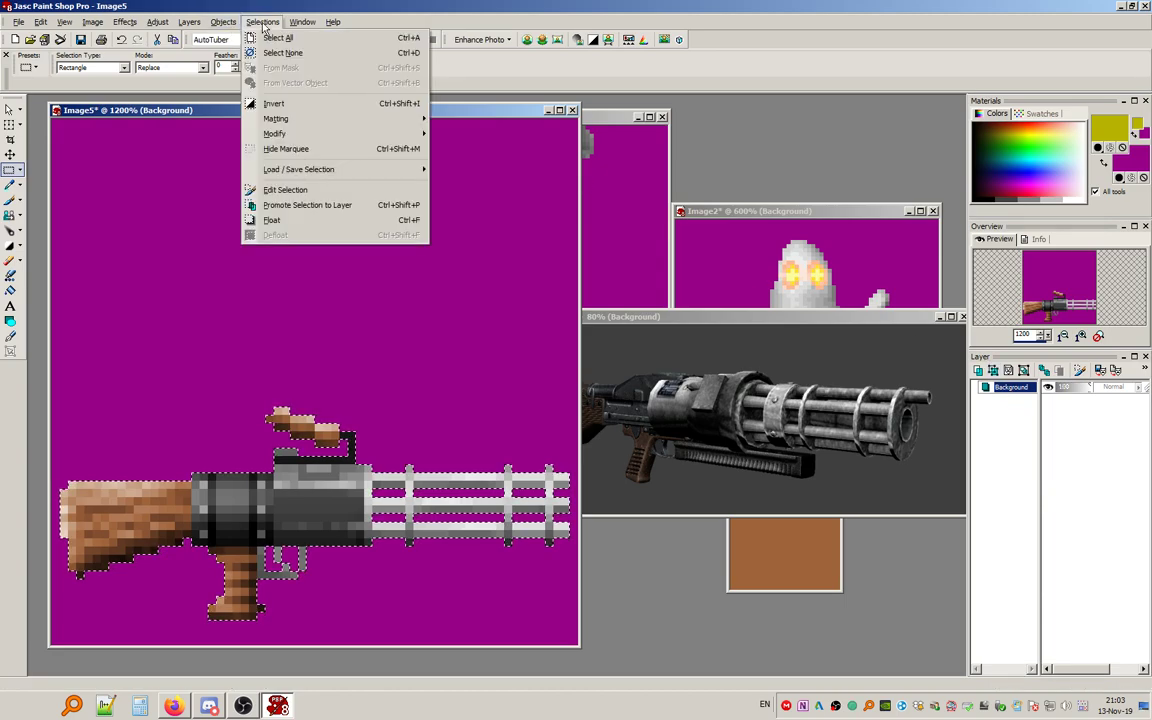
click(339, 205)
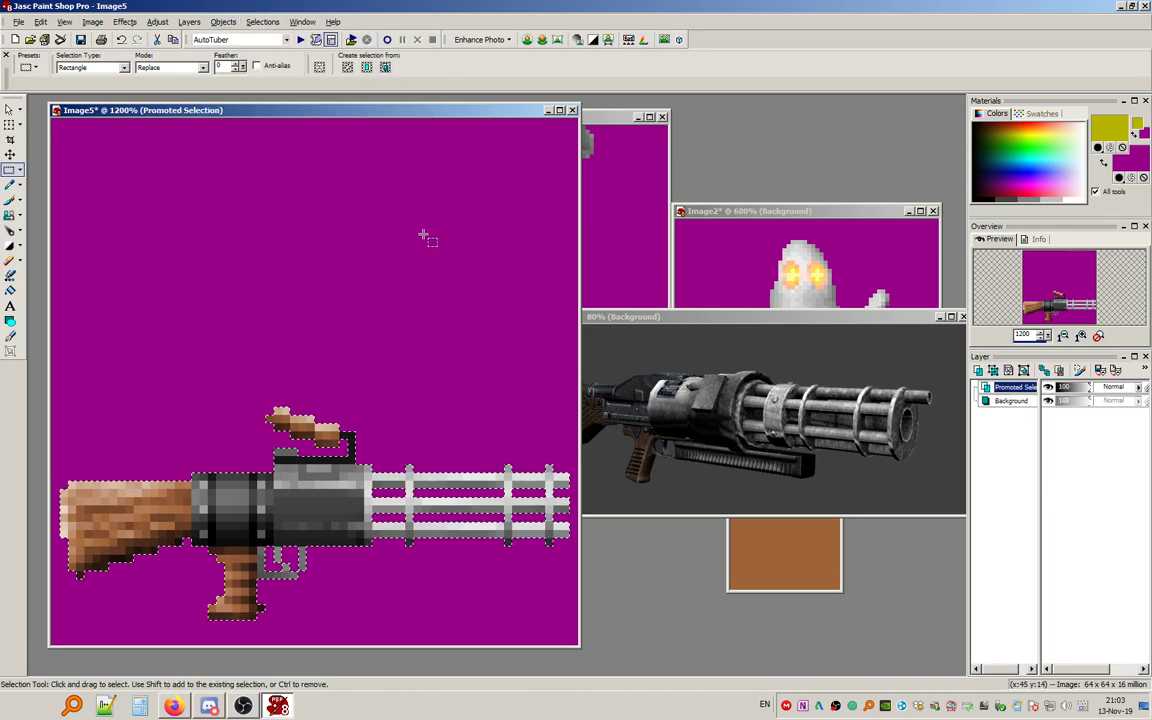
Delete the gun from the Background layer while its promoted layer is hidden, then show that layer again and clear the selection.
mouse_move(1012, 408)
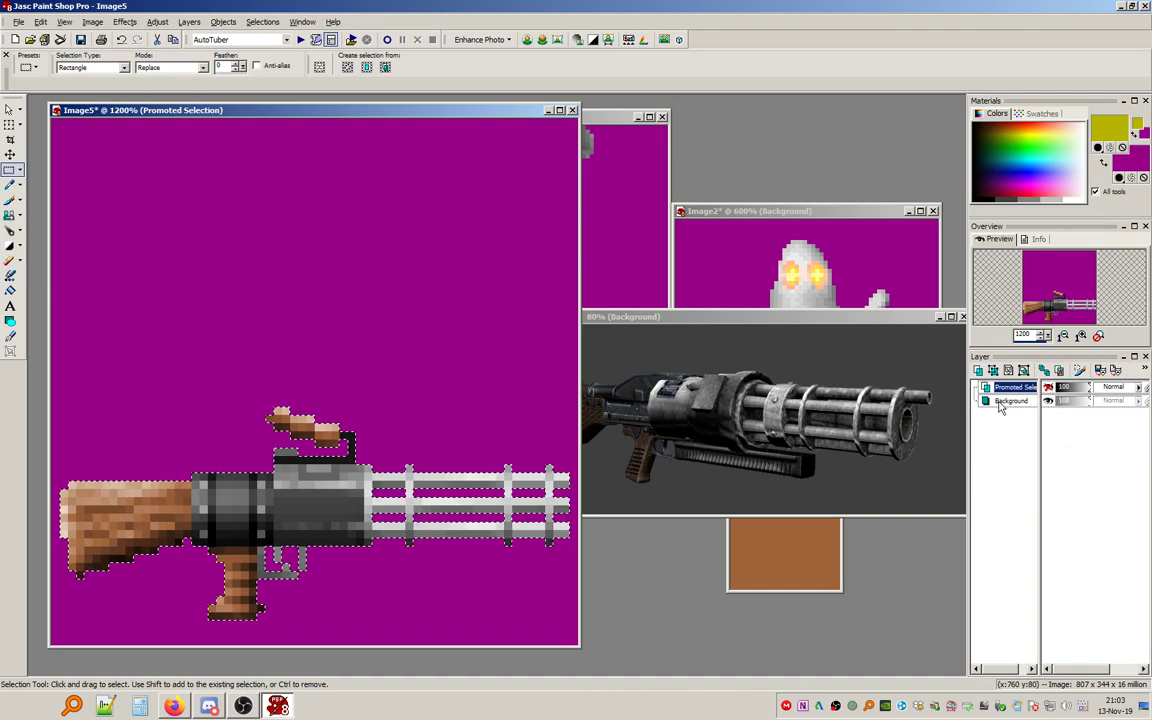
click(999, 404)
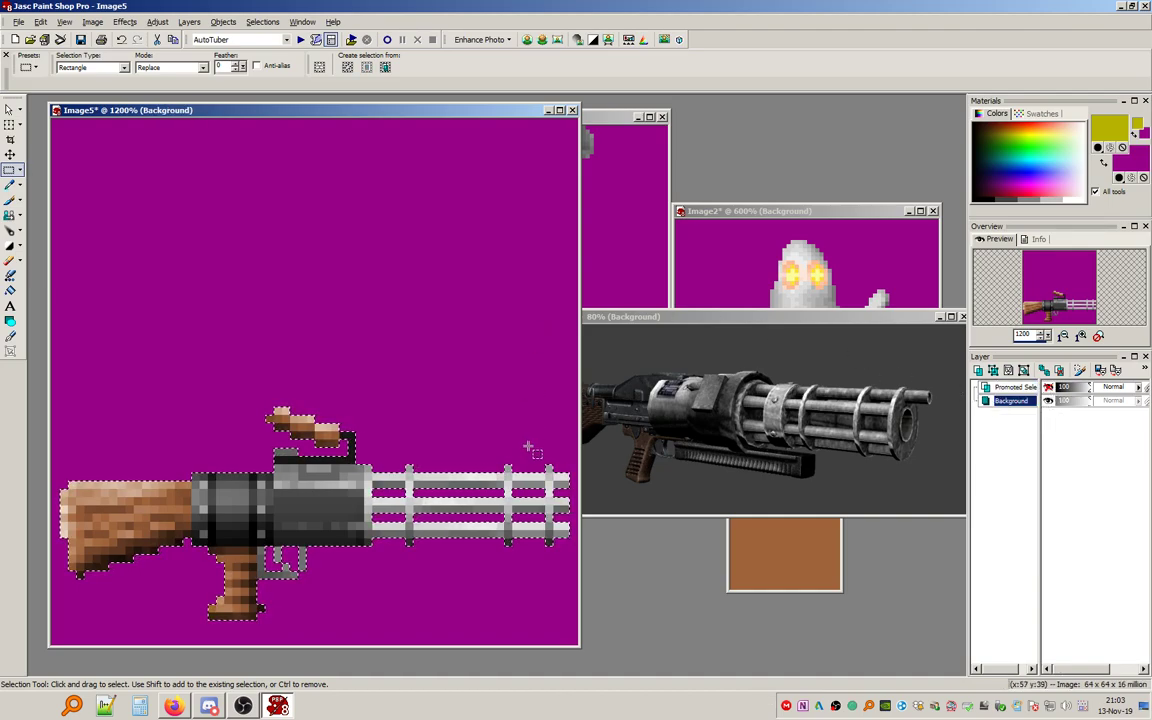
key(Delete)
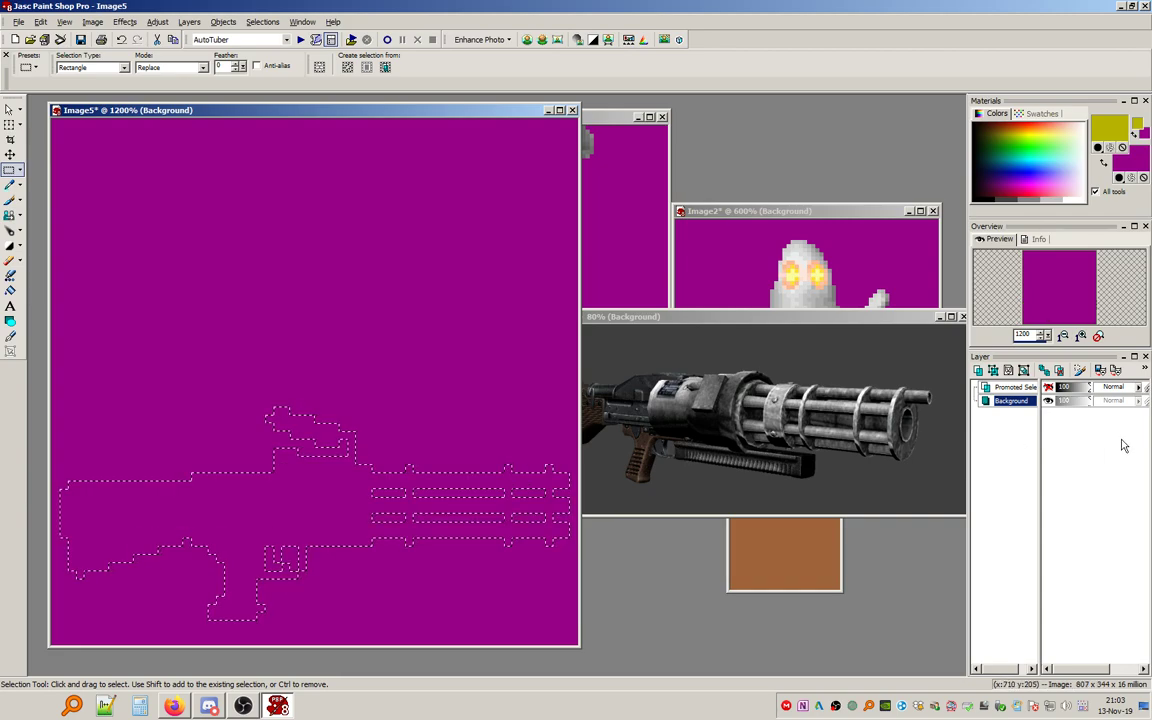
click(1048, 388)
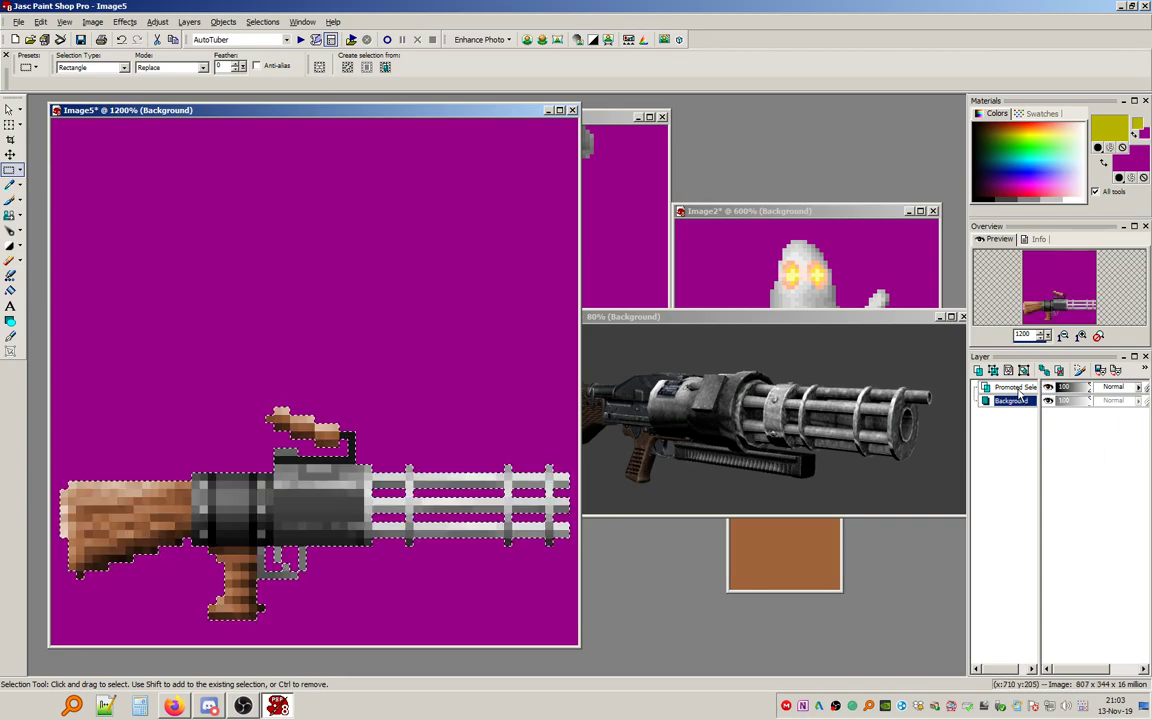
click(1016, 388)
click(262, 21)
click(275, 51)
Add a new raster layer directly above the Background layer, beneath the gun layer.
click(1012, 401)
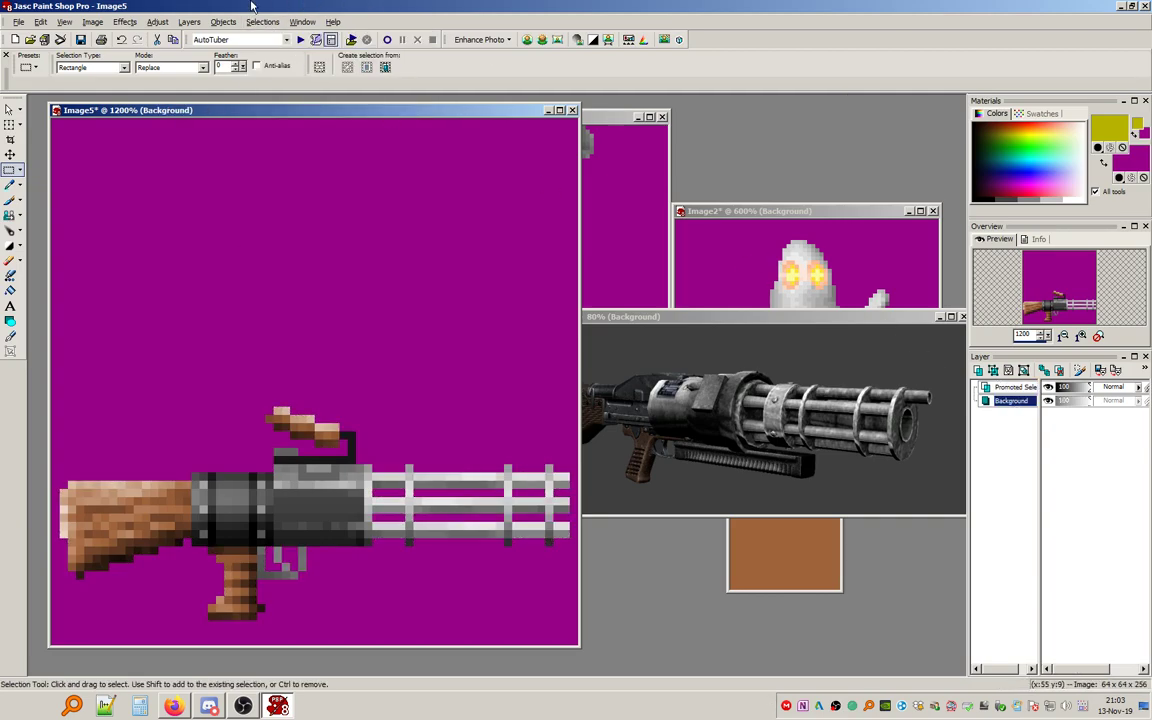
click(186, 21)
click(220, 39)
click(718, 391)
Paste five copies of the bullet onto the new layer as a vertical column above the gun, spaced one pixel apart.
key(ctrl+e)
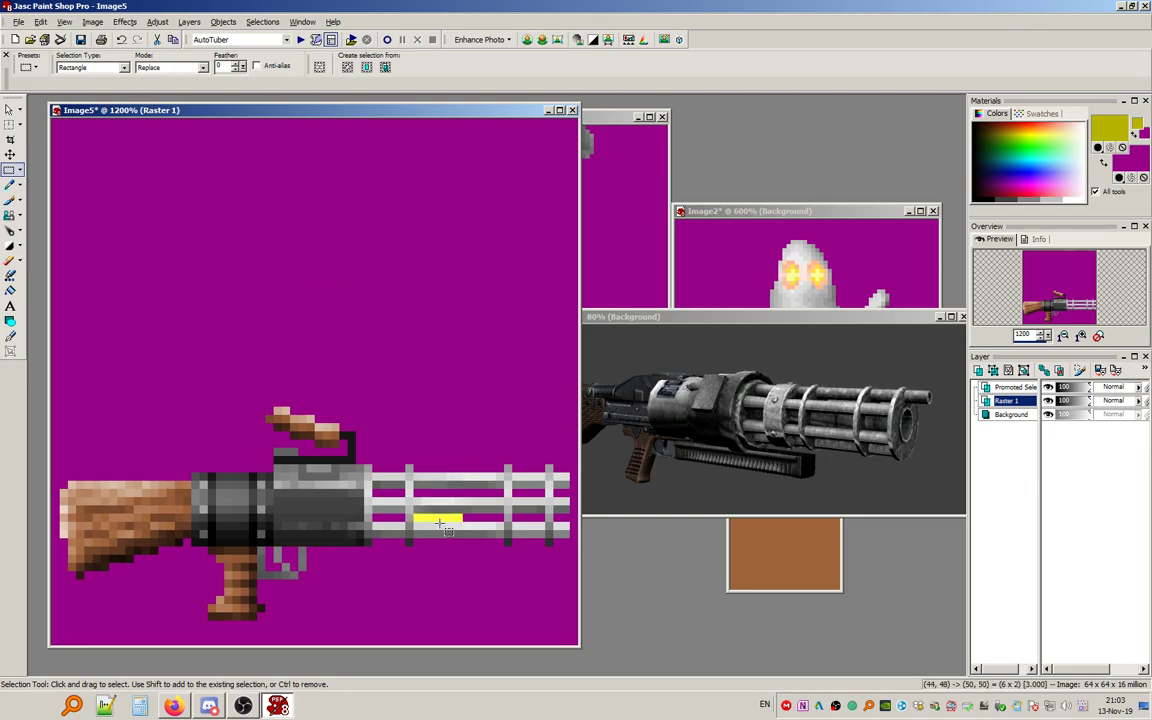
drag(357, 566, 398, 299)
key(ctrl+e)
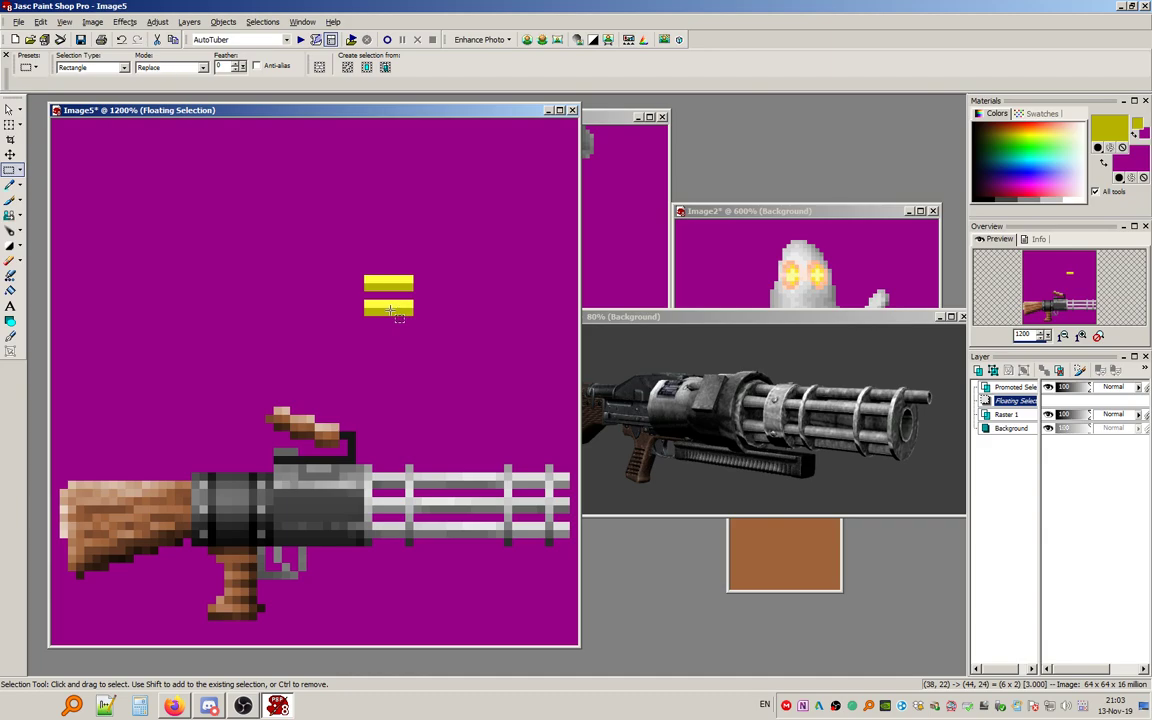
click(397, 313)
key(ctrl+e)
click(397, 338)
key(ctrl+e)
click(396, 362)
drag(396, 362, 396, 386)
Trim the right ends of all five bullets to a length of 5 pixels and select the whole column.
drag(437, 260, 408, 402)
drag(348, 250, 455, 422)
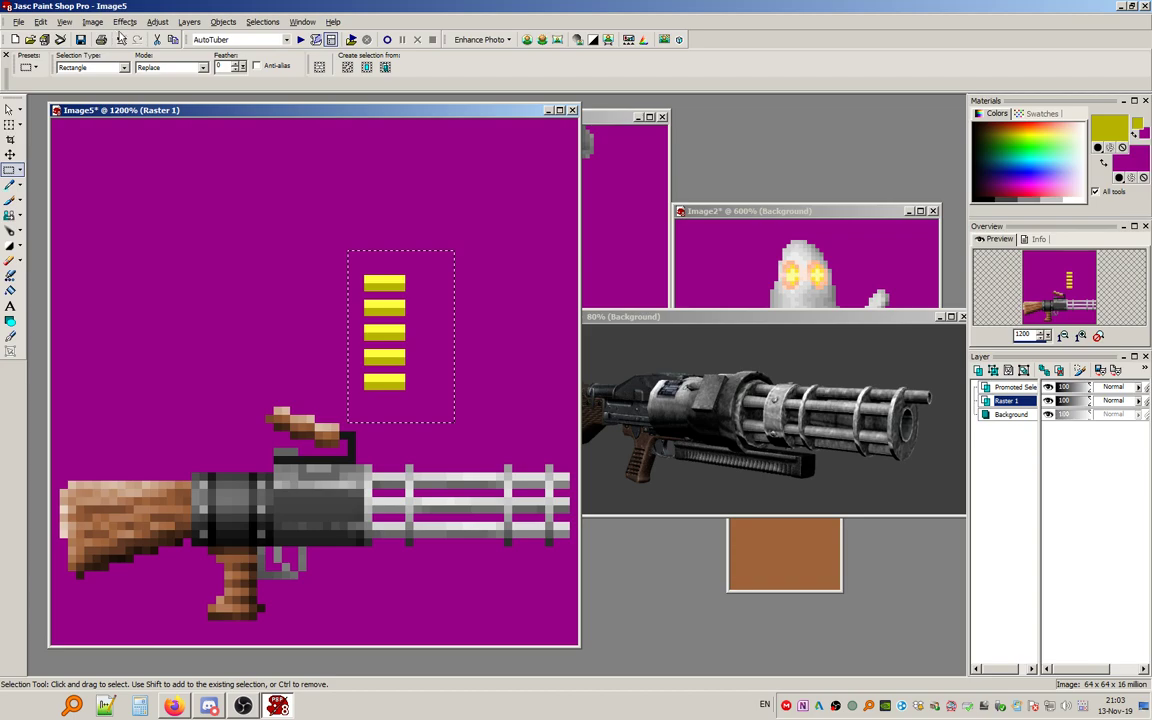
Try darkening the selected bullets with Gamma Correction at 0.5 for linked red, green and blue.
click(157, 21)
mouse_move(180, 52)
click(330, 119)
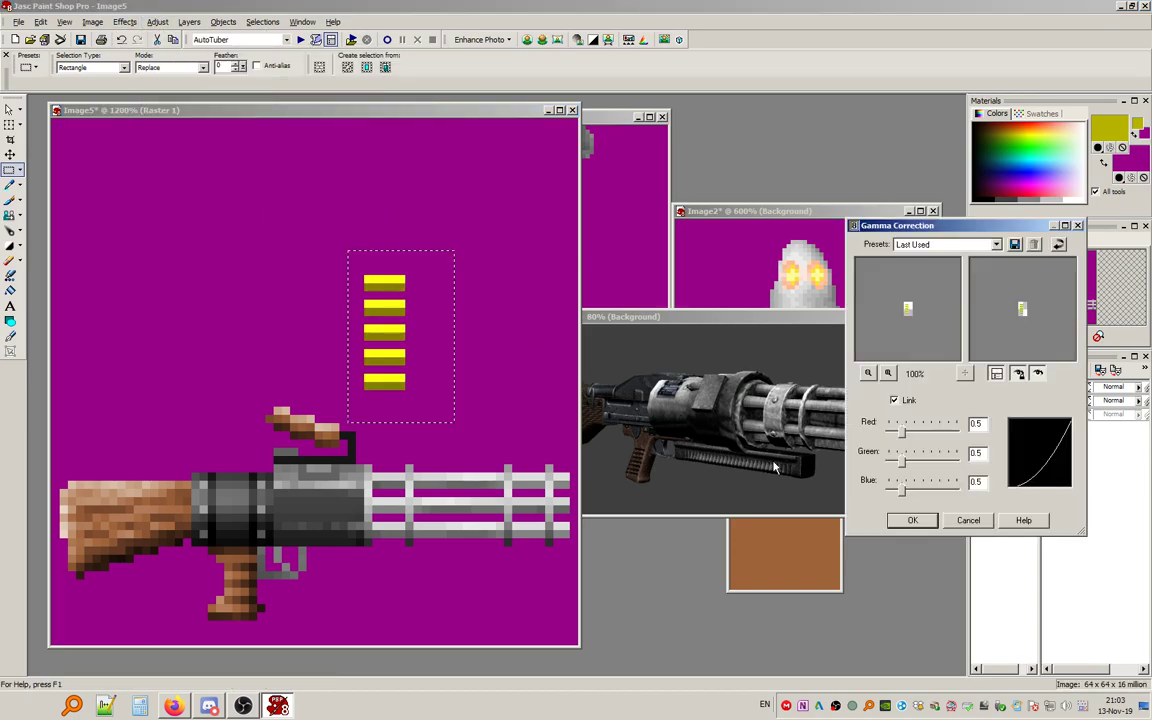
click(912, 520)
Darken the selected bullets with Brightness/Contrast, setting brightness to -33 and contrast to 0.
click(157, 21)
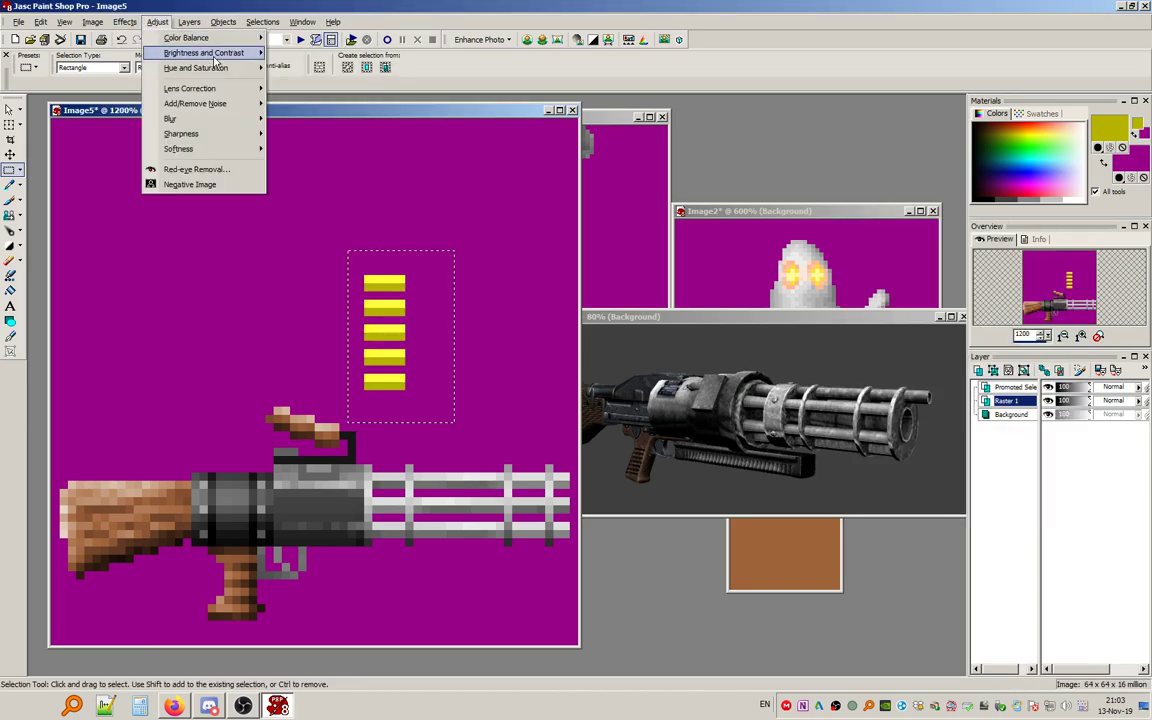
mouse_move(180, 52)
click(290, 52)
click(584, 242)
click(541, 254)
drag(528, 423, 526, 424)
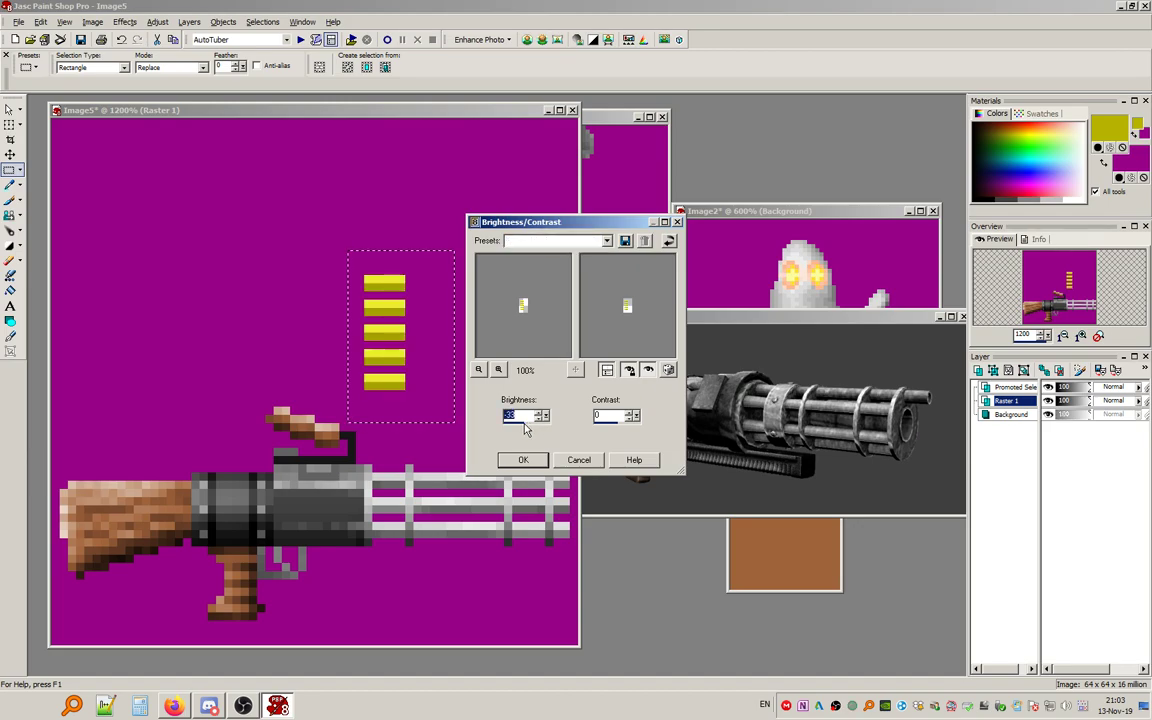
click(528, 457)
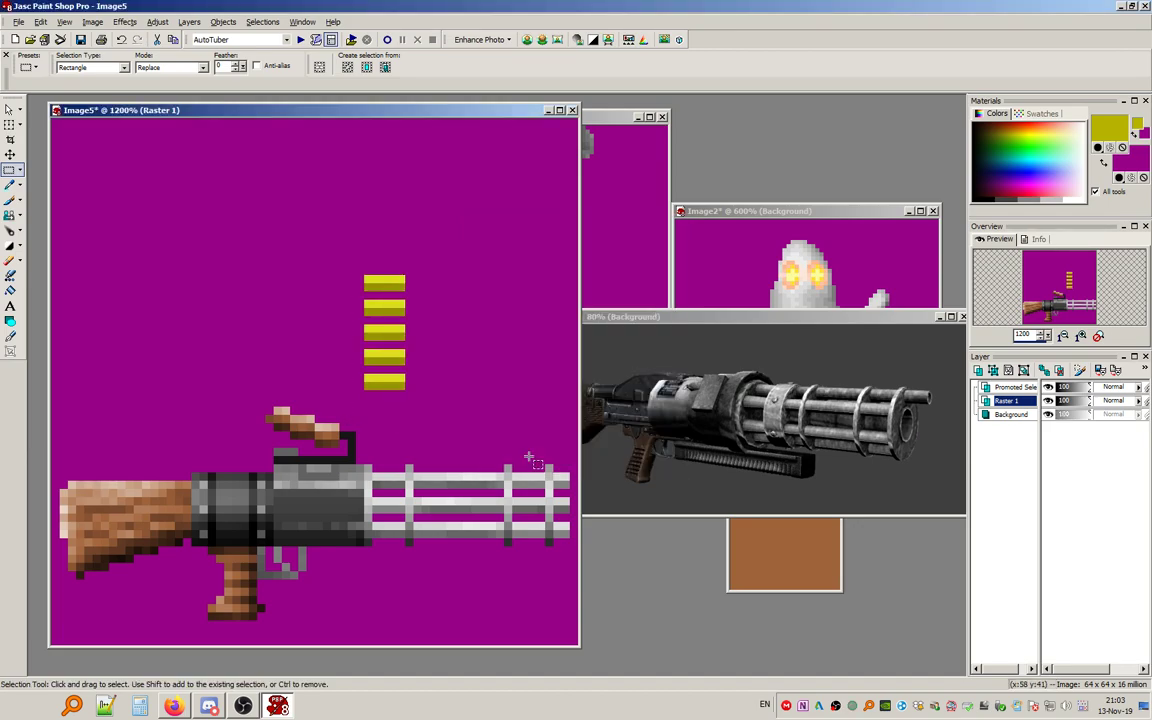
Shift the selected bullets to golden orange with the Red/Green/Blue adjustment, setting red to 10% and reducing green.
click(157, 21)
mouse_move(190, 37)
click(390, 149)
click(791, 229)
click(705, 243)
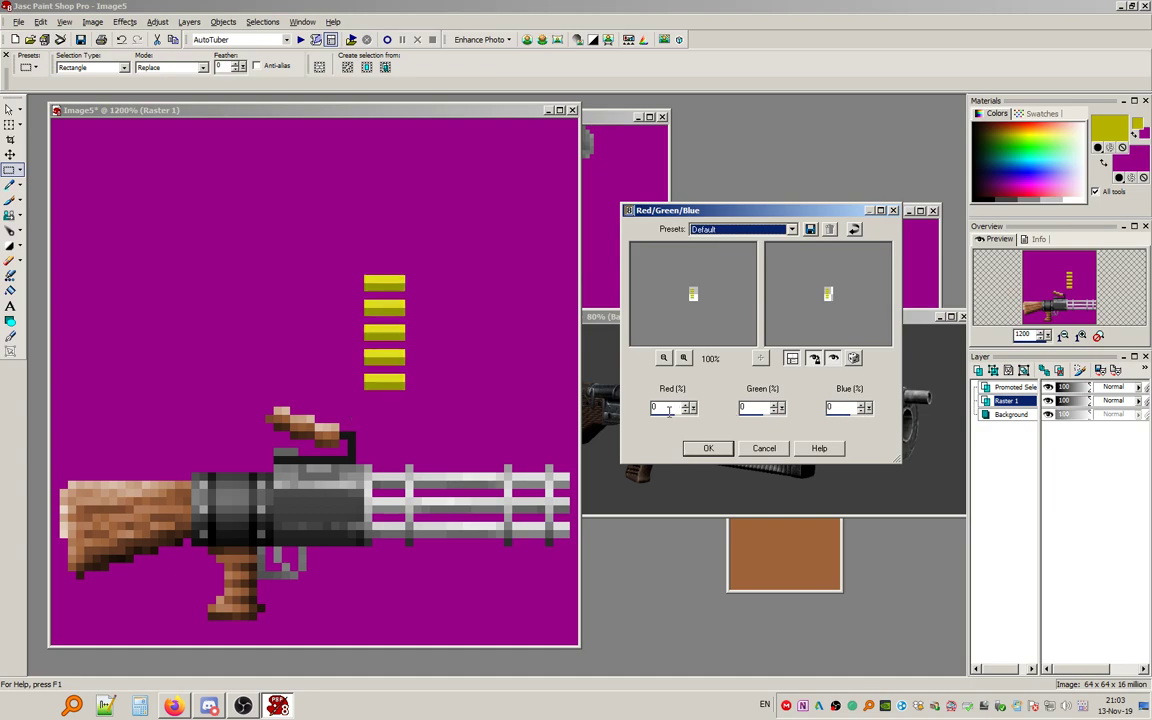
click(759, 416)
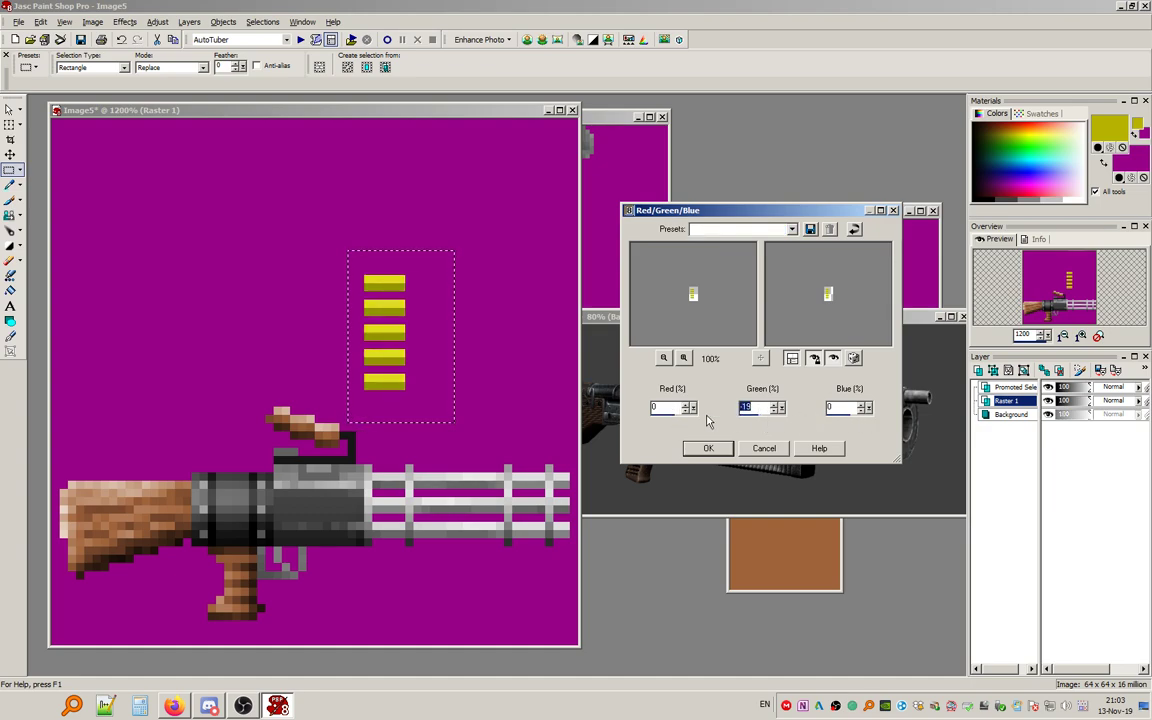
click(664, 408)
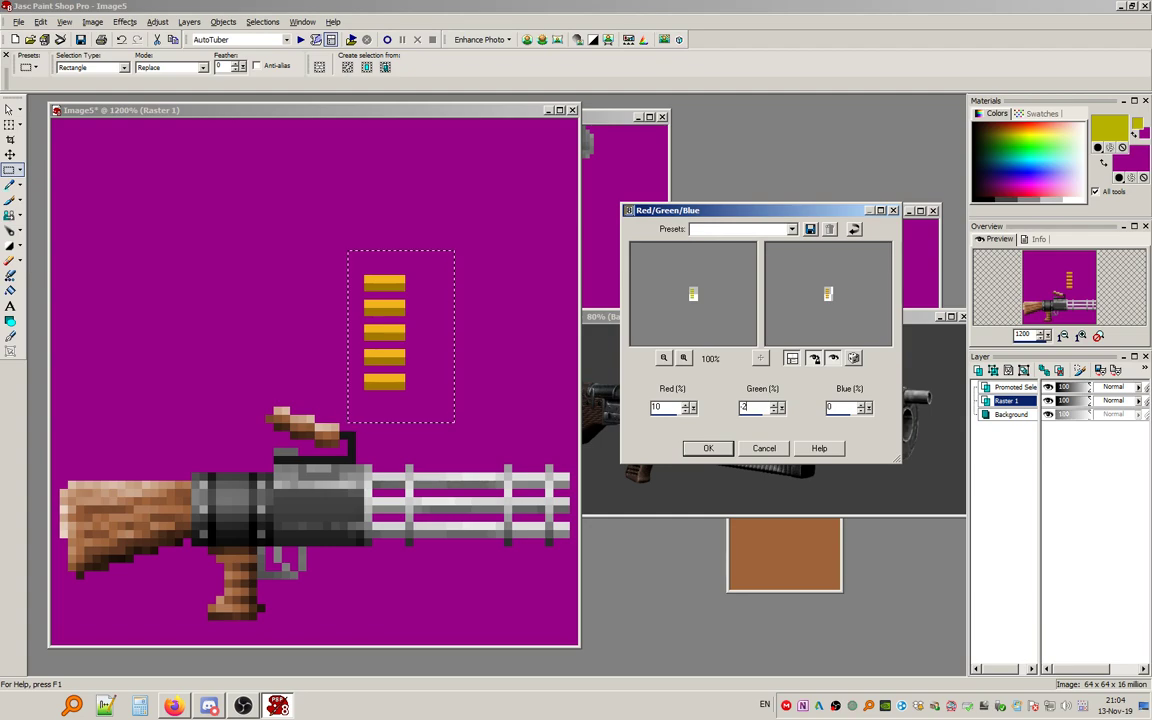
click(707, 449)
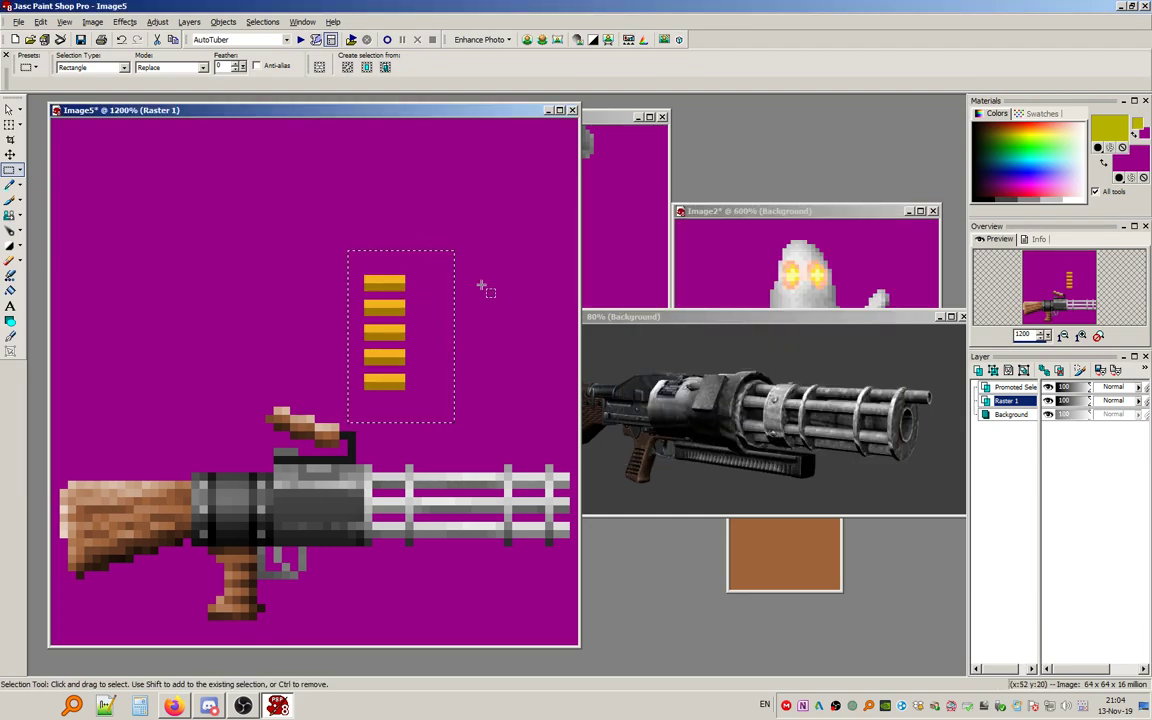
Move the lower bullets up to close the gaps, stacking all five bullets into one continuous ammo belt.
drag(505, 430, 340, 299)
drag(393, 345, 393, 337)
drag(356, 415, 395, 339)
drag(479, 415, 352, 337)
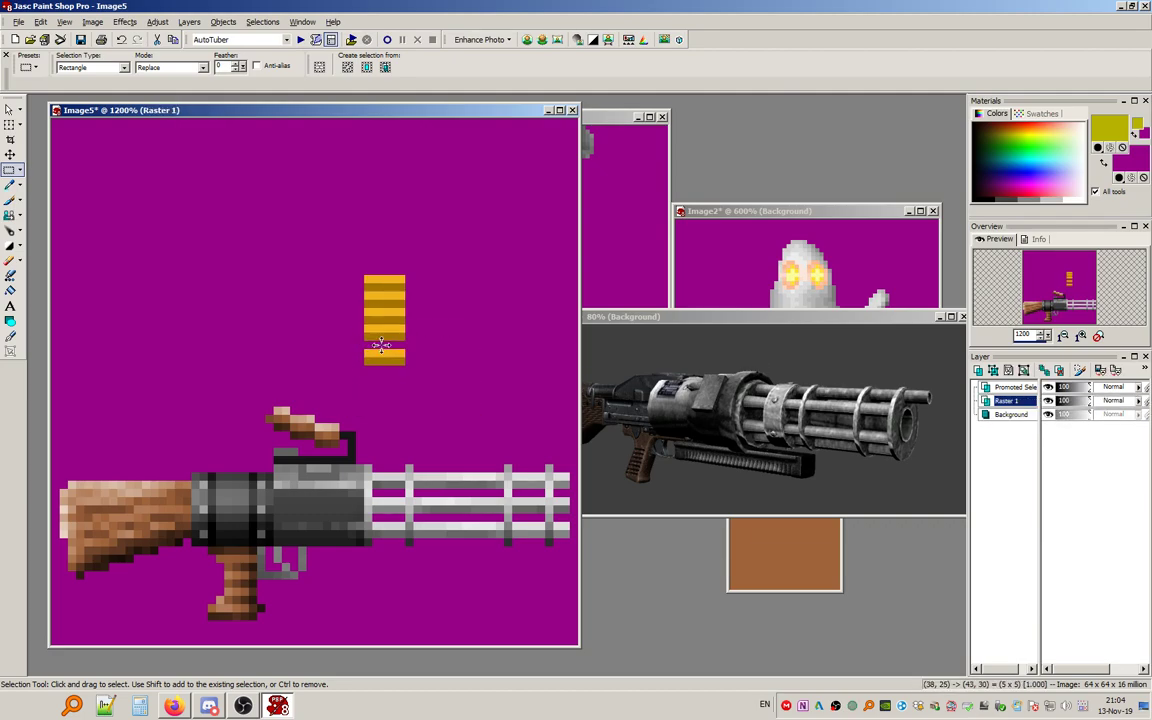
drag(455, 406, 391, 360)
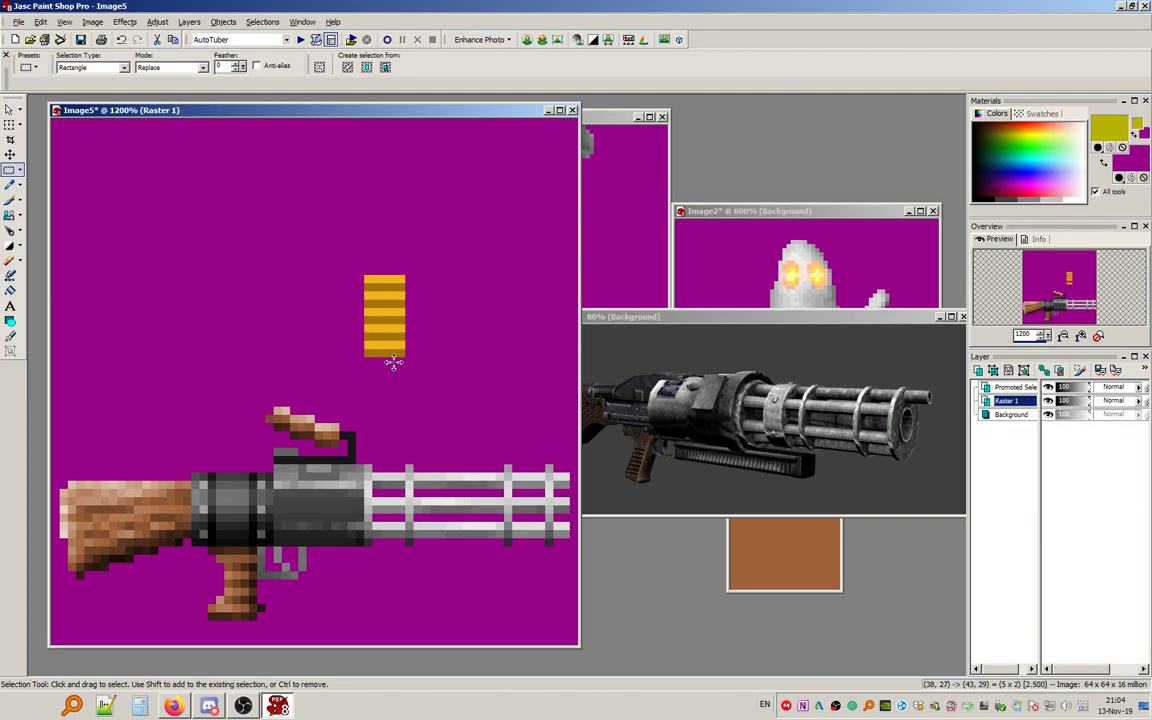
Extend the ammo belt to 14 pixels tall with a pasted copy and move it beneath the gun's receiver.
drag(438, 201, 339, 381)
key(ctrl+c)
key(ctrl+e)
drag(433, 194, 316, 364)
drag(405, 306, 339, 533)
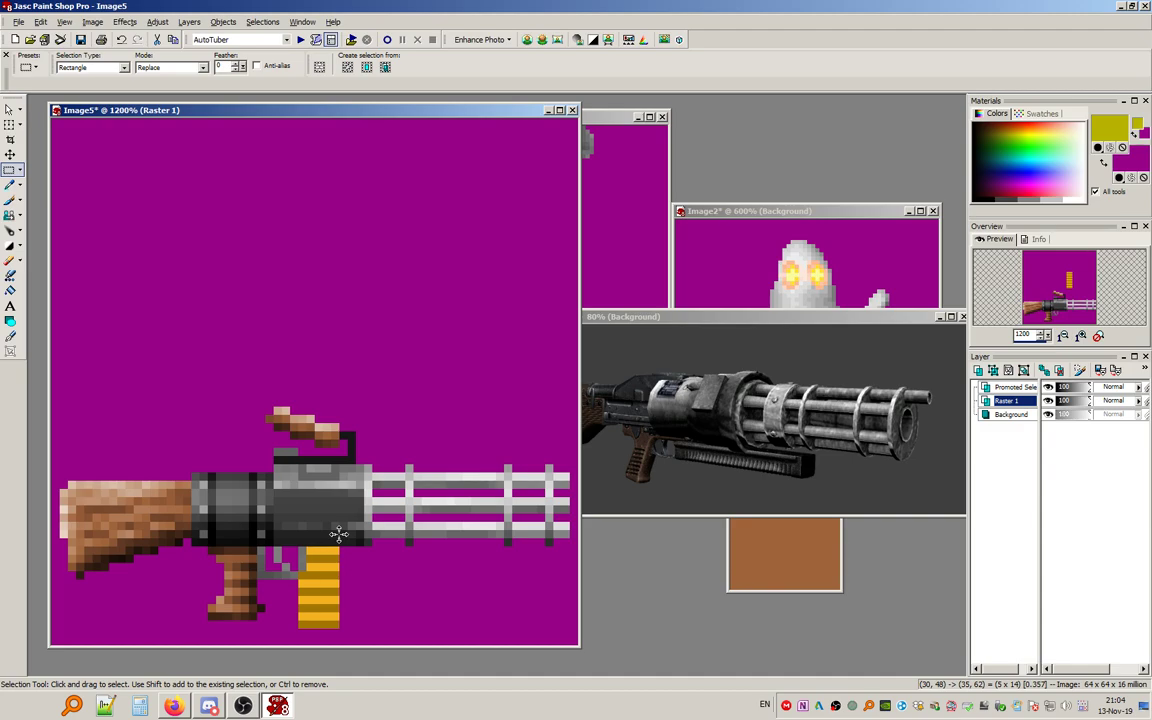
Nudge the ammo belt up one pixel, then darken its upper part beneath the receiver with the Lighten/Darken brush at size 8.
drag(339, 533, 341, 526)
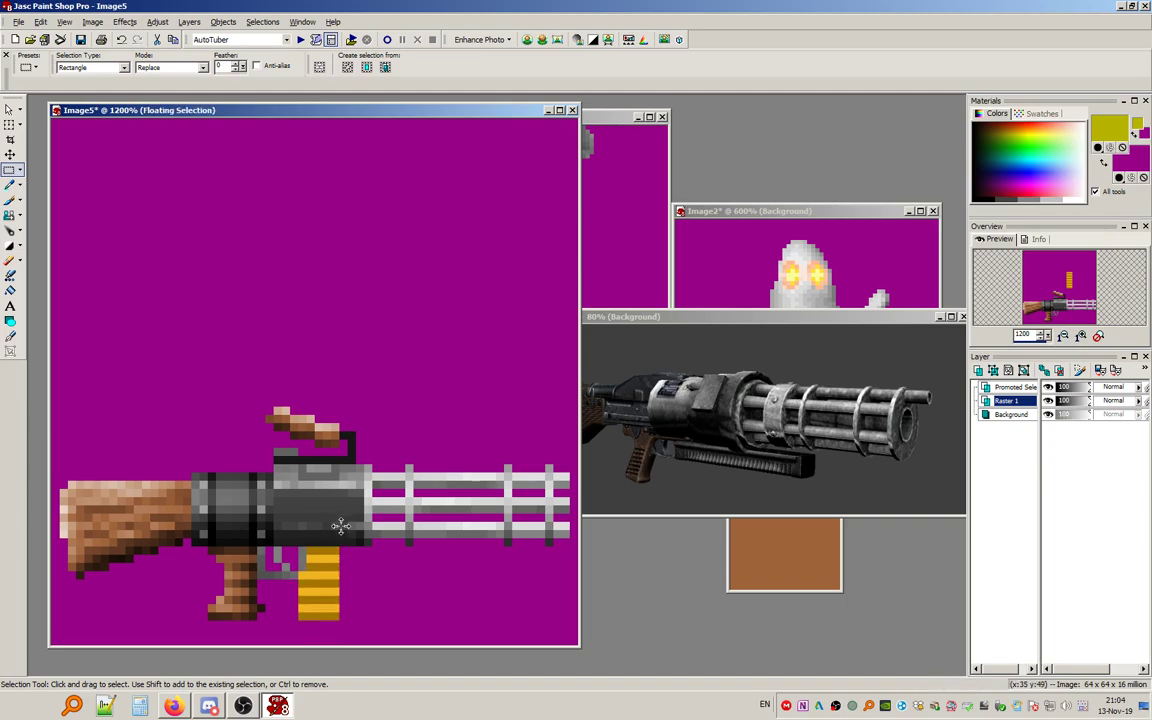
click(10, 245)
double_click(141, 66)
text(8)
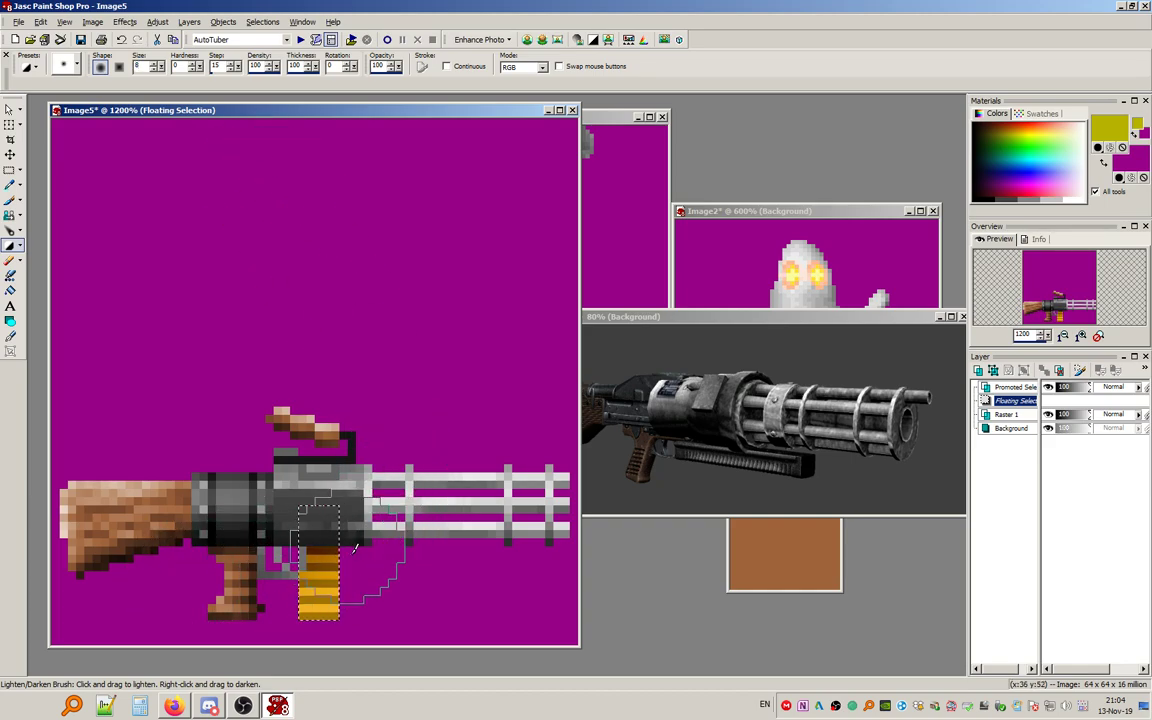
right_click(328, 497)
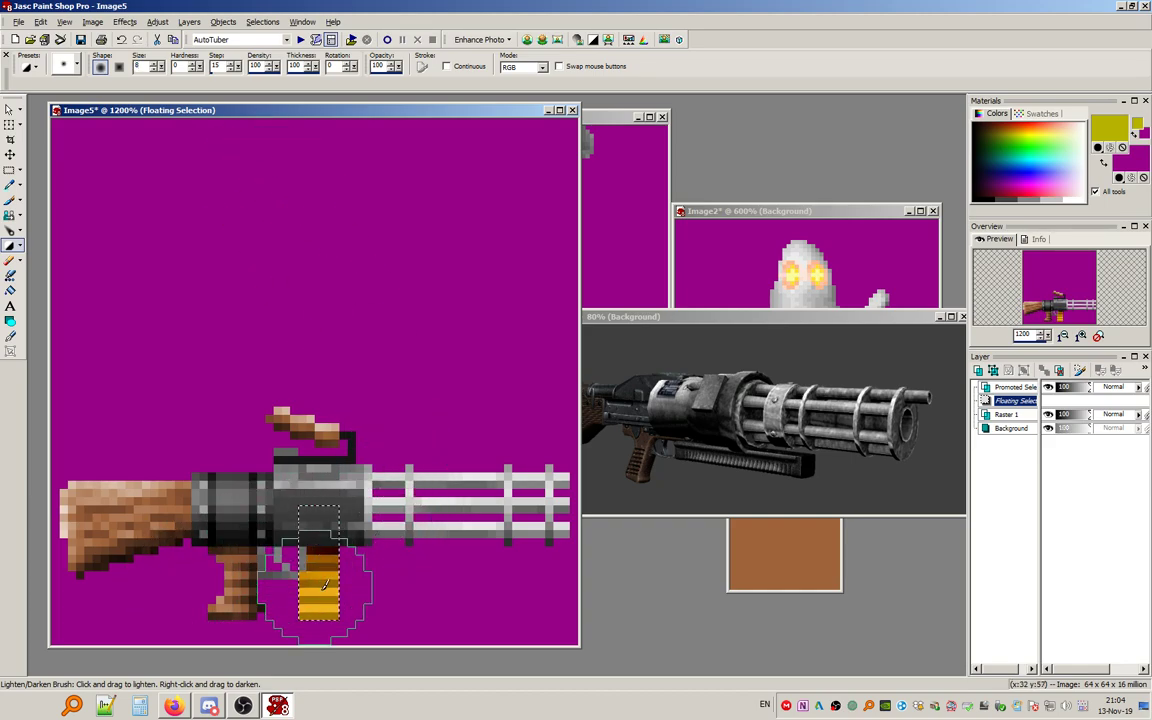
click(262, 21)
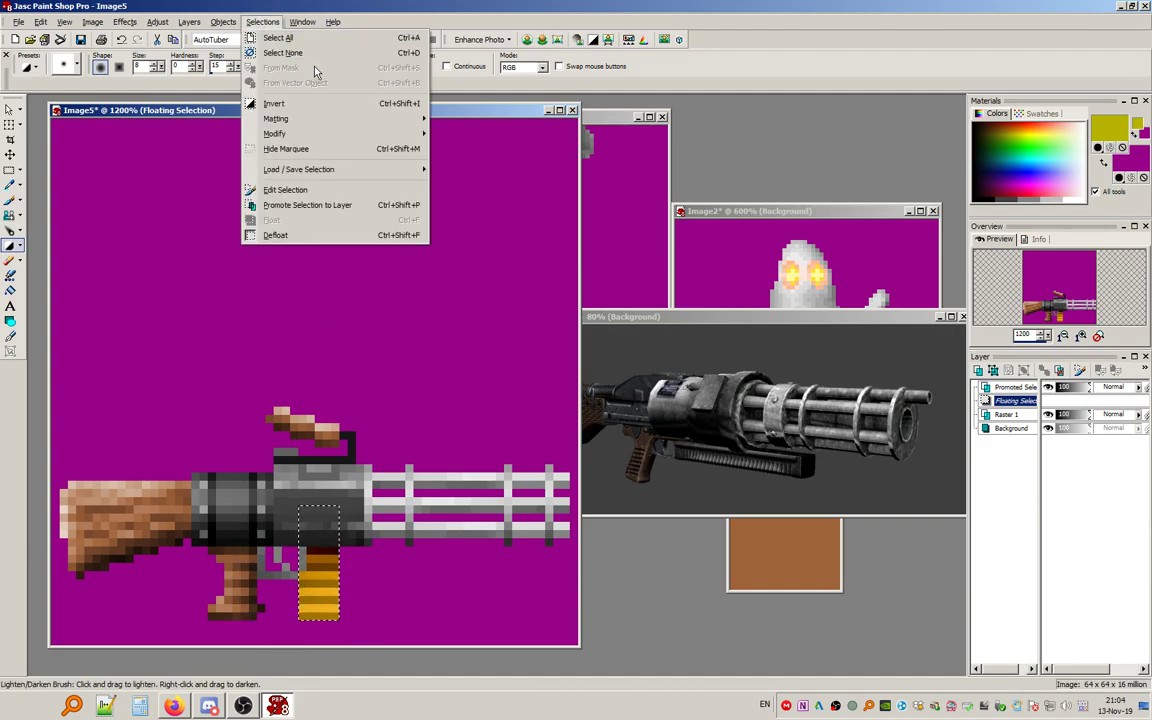
click(284, 52)
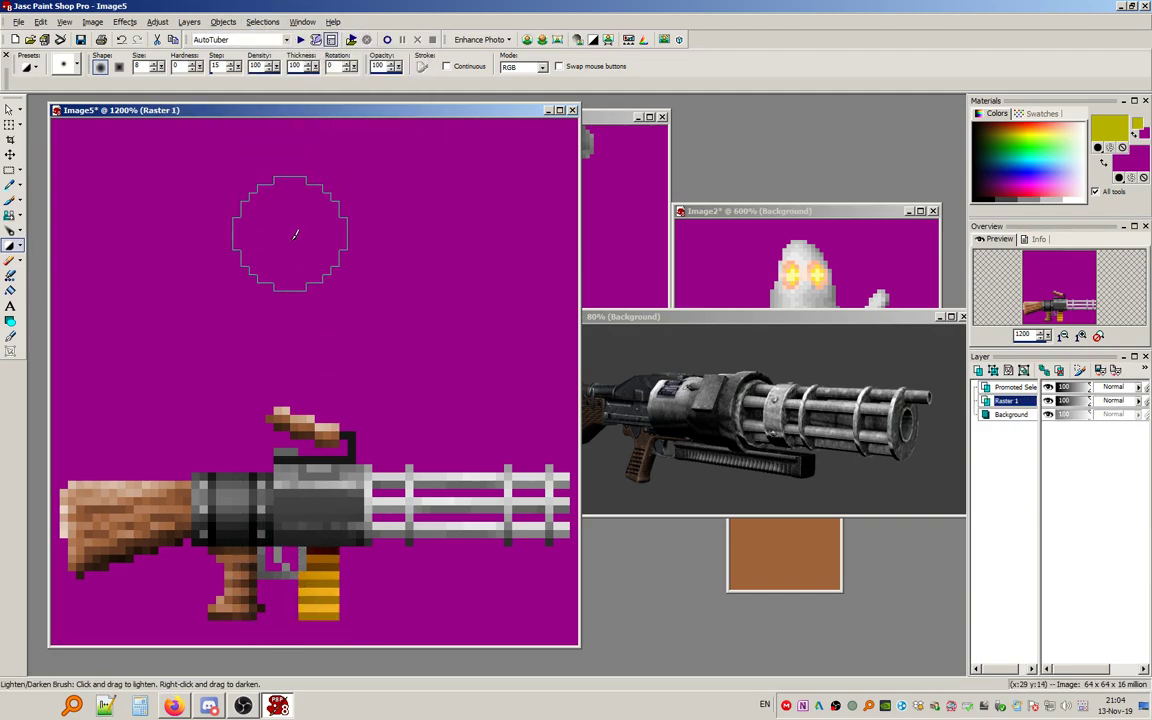
scroll(296, 233, down, 1)
scroll(295, 238, up, 2)
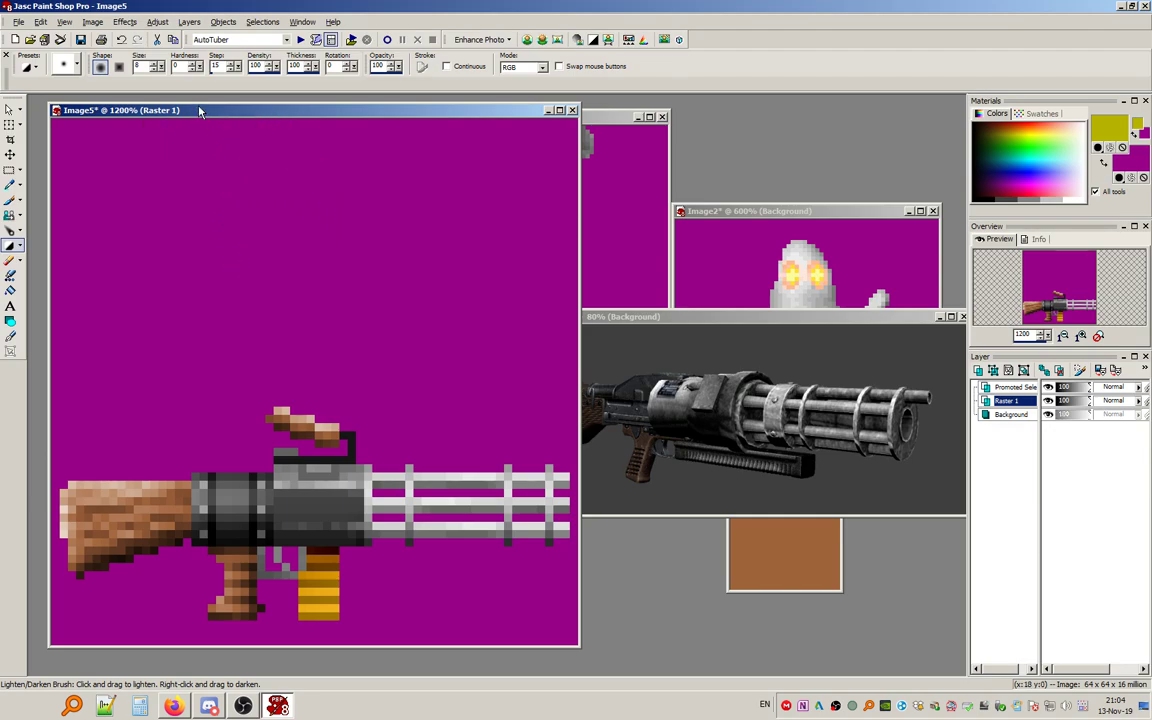
Flatten all layers of the minigun sprite into a single background layer.
click(257, 22)
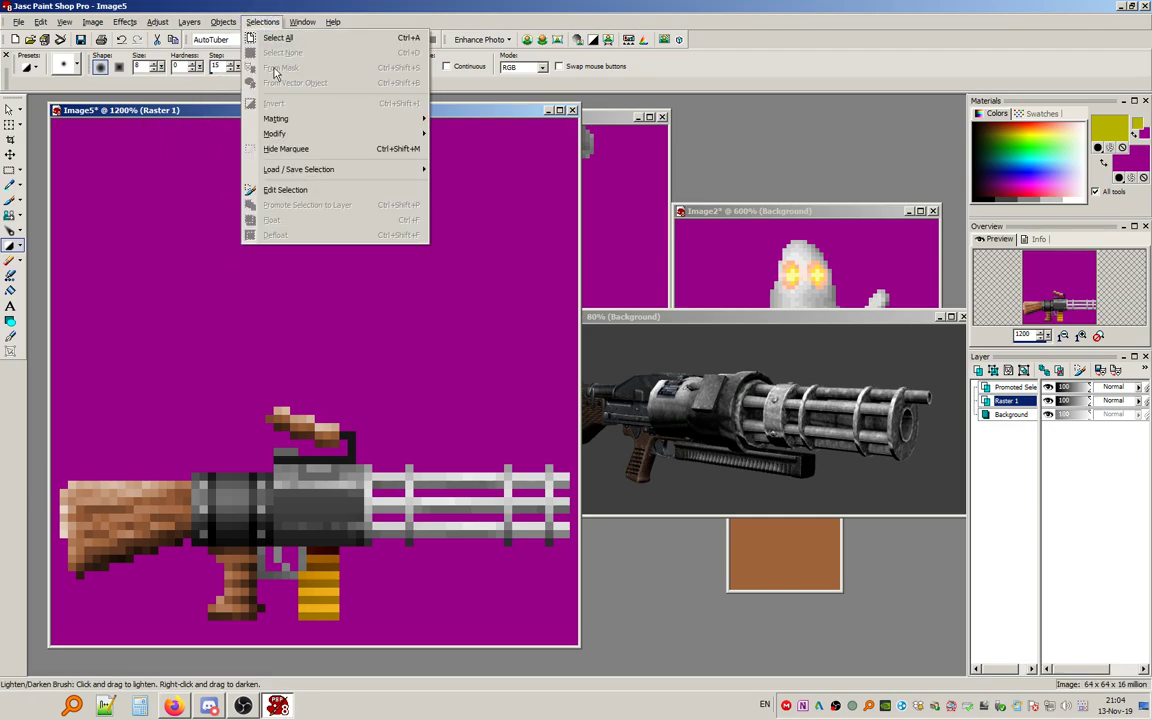
mouse_move(223, 22)
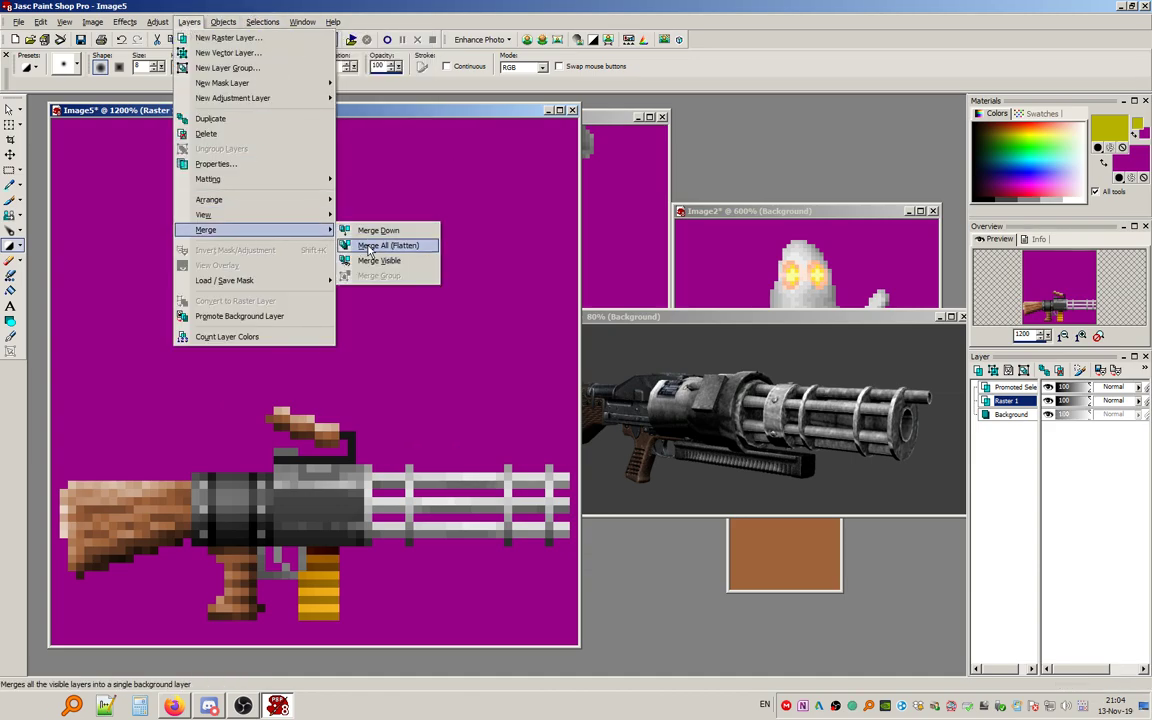
click(378, 245)
click(11, 170)
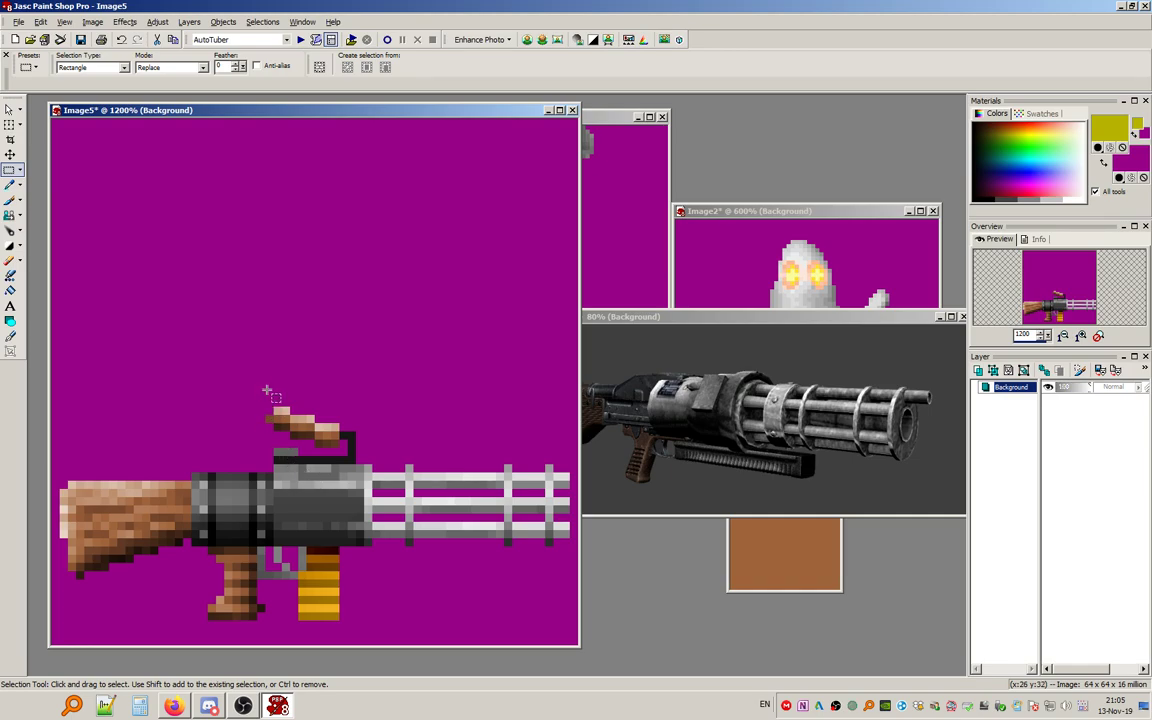
drag(241, 366, 303, 477)
key(shift)
drag(329, 430, 328, 430)
key(shift)
mouse_move(275, 482)
mouse_down()
mouse_move(347, 484)
mouse_move(363, 466)
mouse_move(320, 451)
mouse_up()
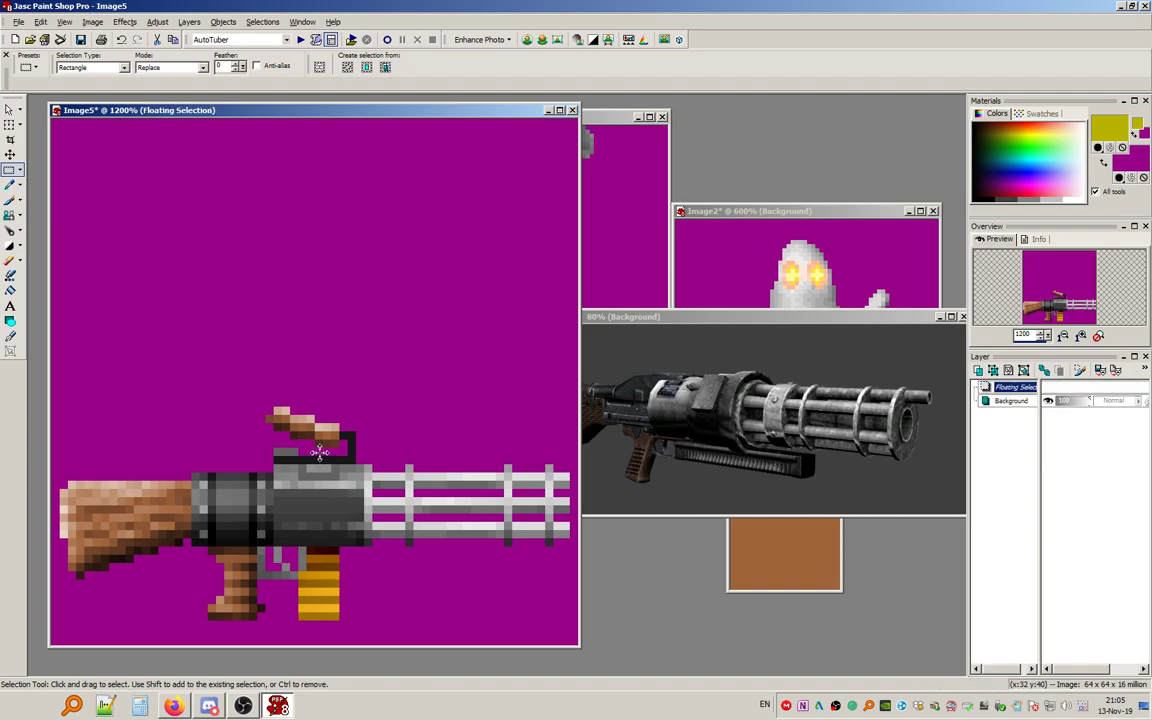
drag(348, 514, 381, 547)
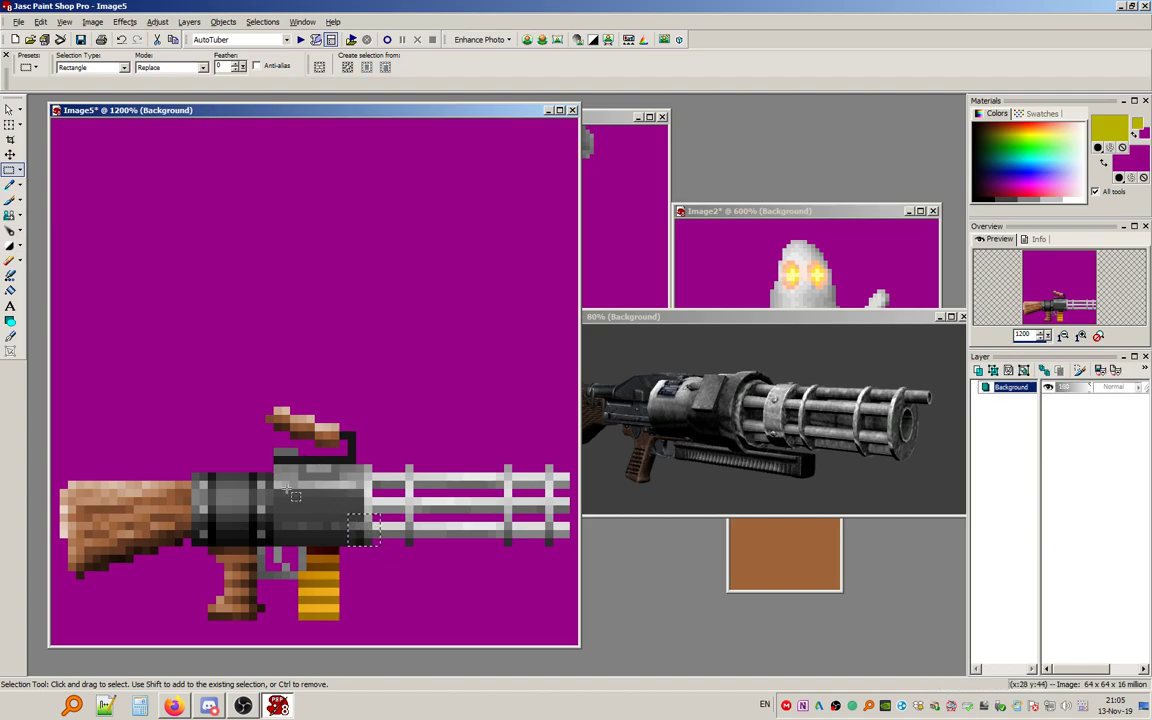
drag(414, 465, 390, 448)
click(256, 22)
click(282, 52)
Try the Wolf3D palette on the flattened sprite with nearest color matching, and undo it after checking the wood and belt colours.
scroll(273, 348, down, 3)
scroll(267, 354, up, 2)
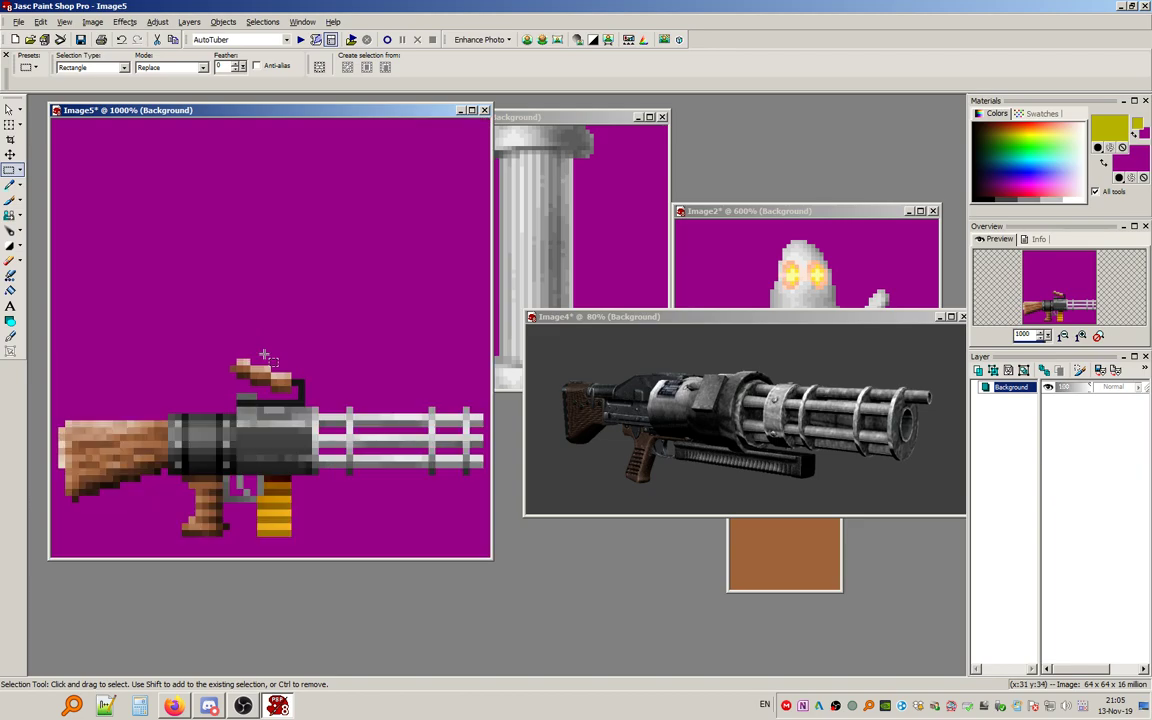
scroll(264, 354, down, 2)
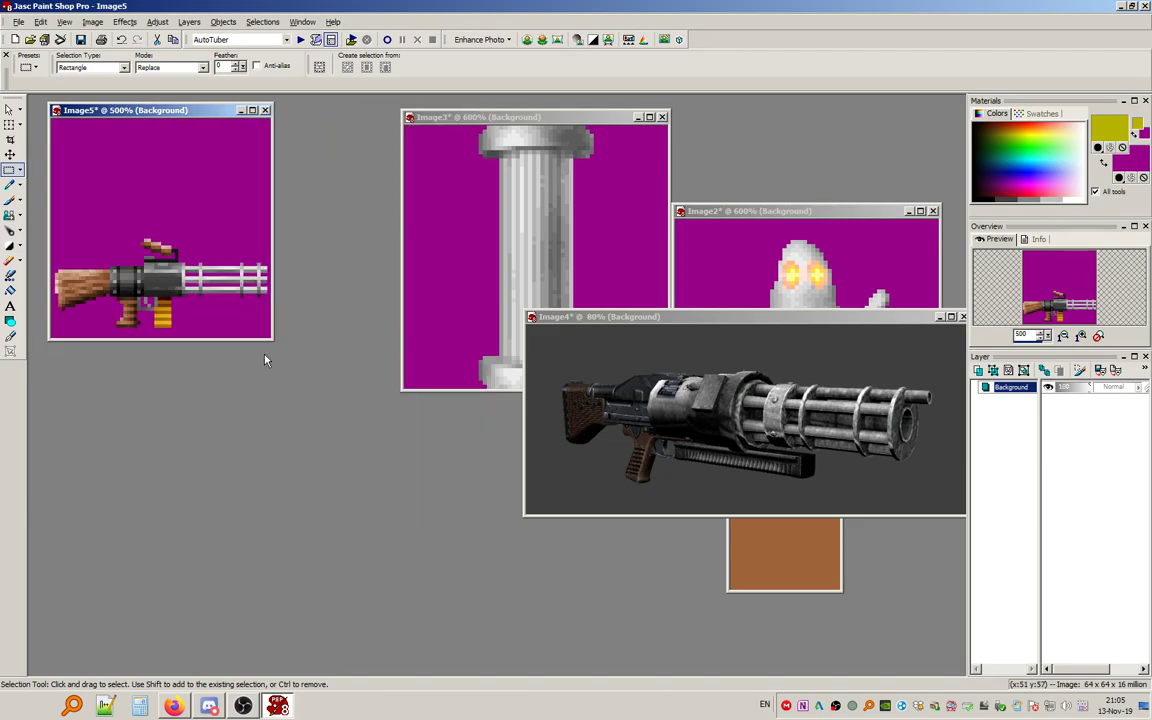
scroll(265, 360, up, 2)
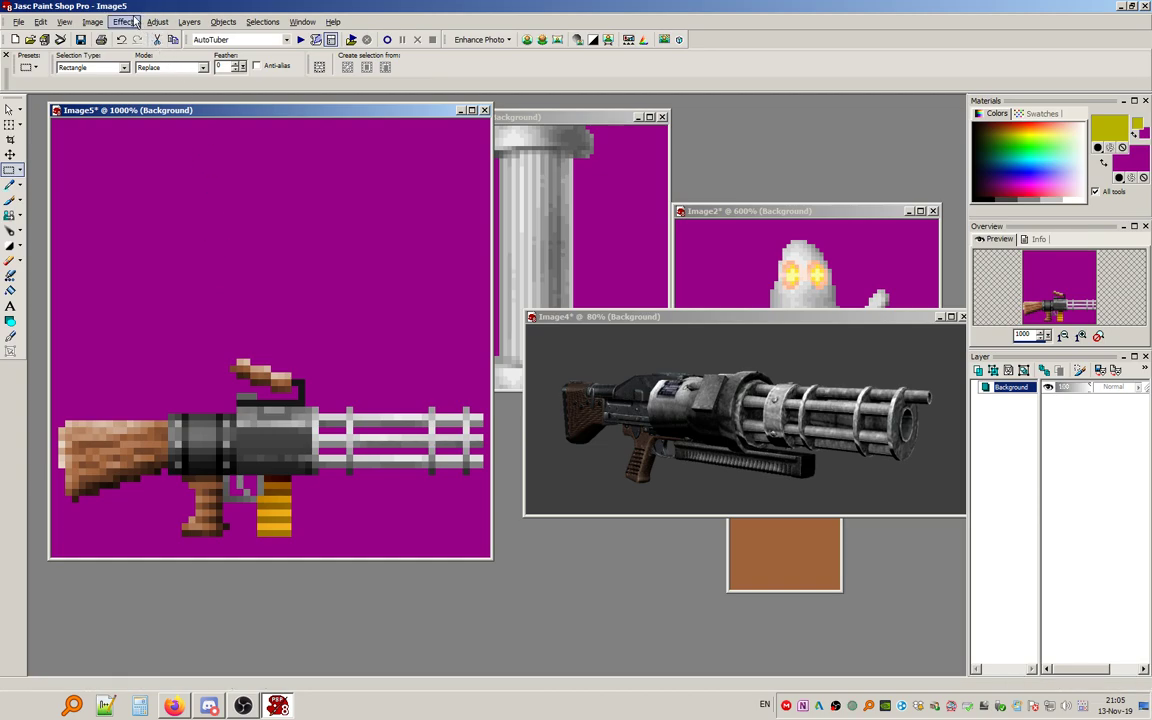
click(91, 21)
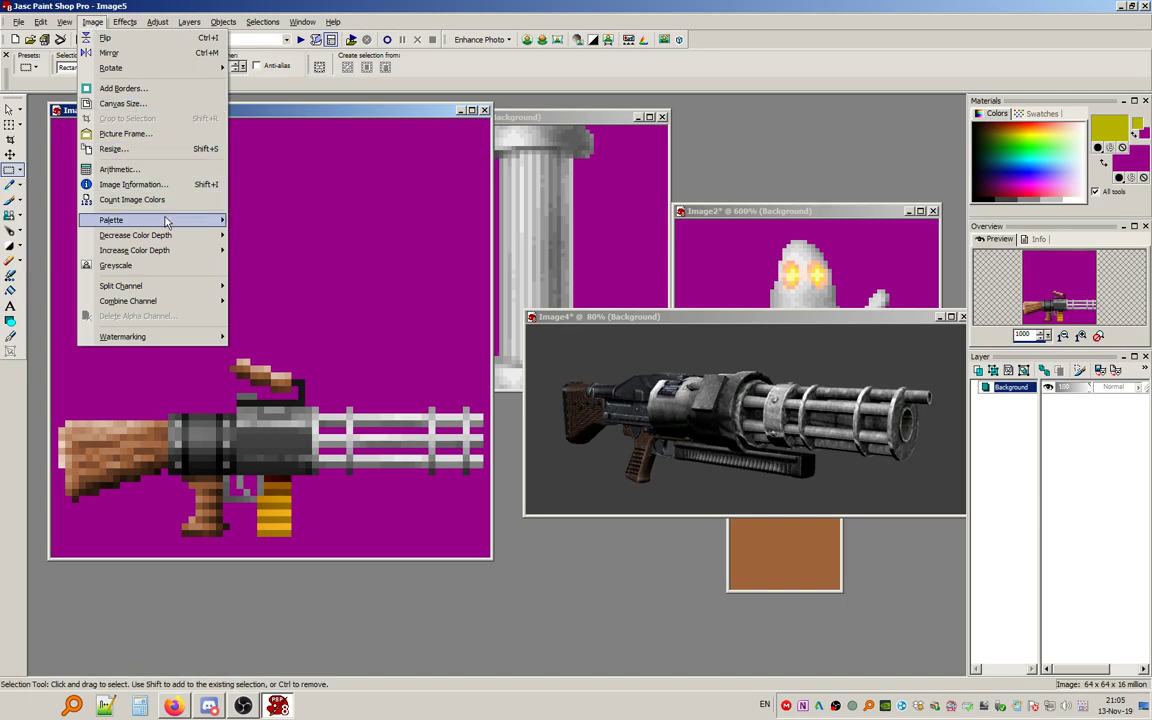
mouse_move(168, 221)
click(313, 243)
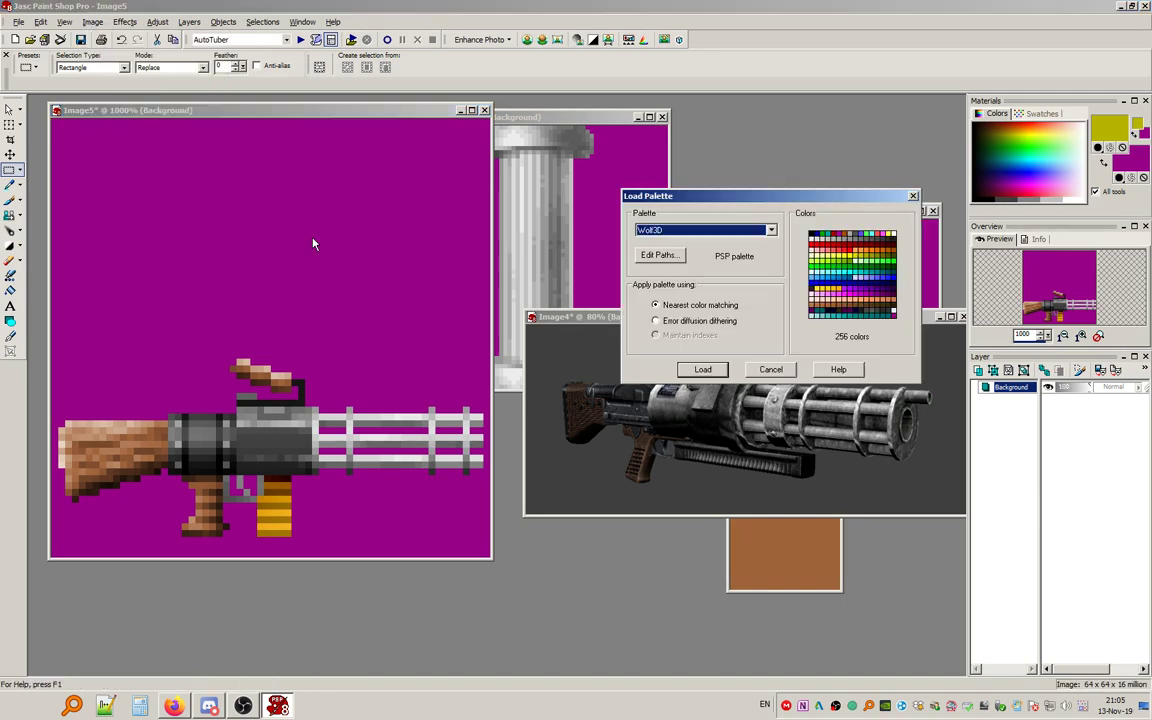
click(705, 370)
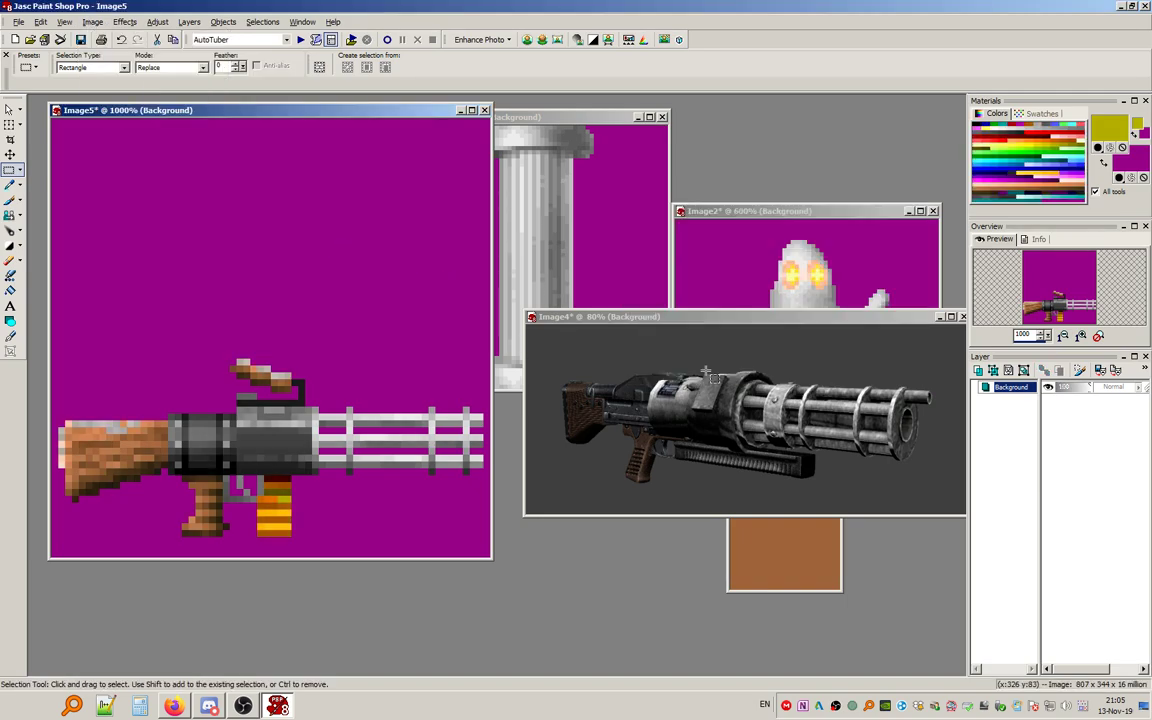
scroll(393, 411, up, 3)
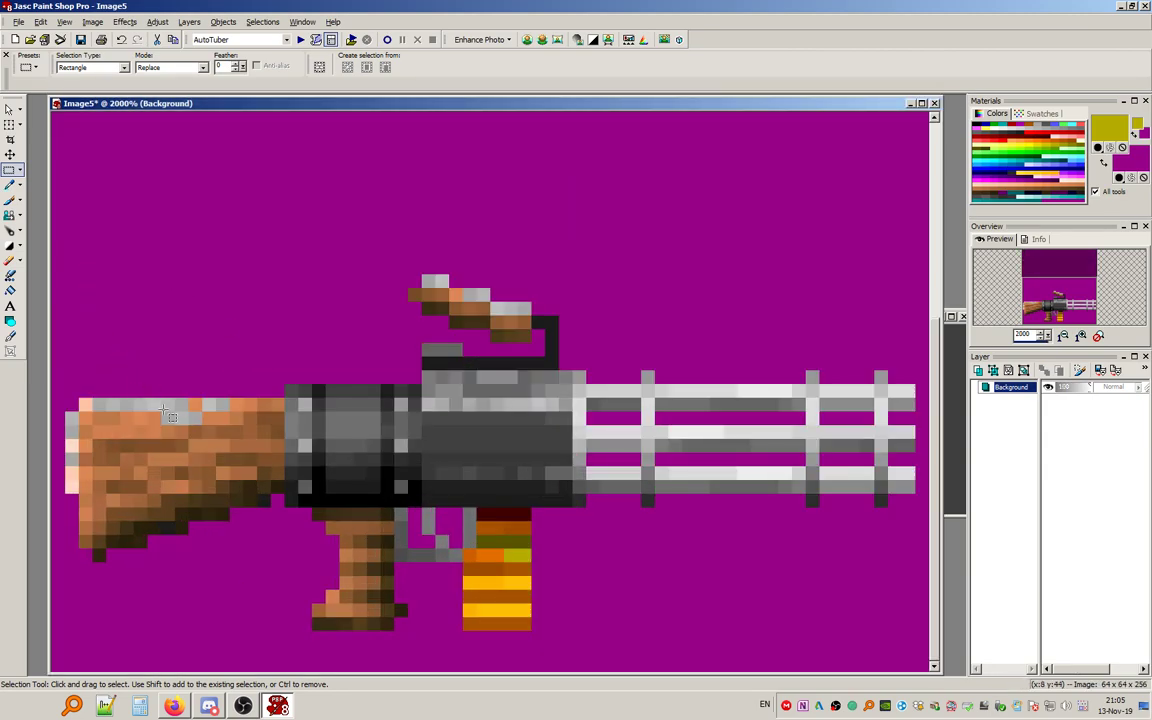
click(40, 21)
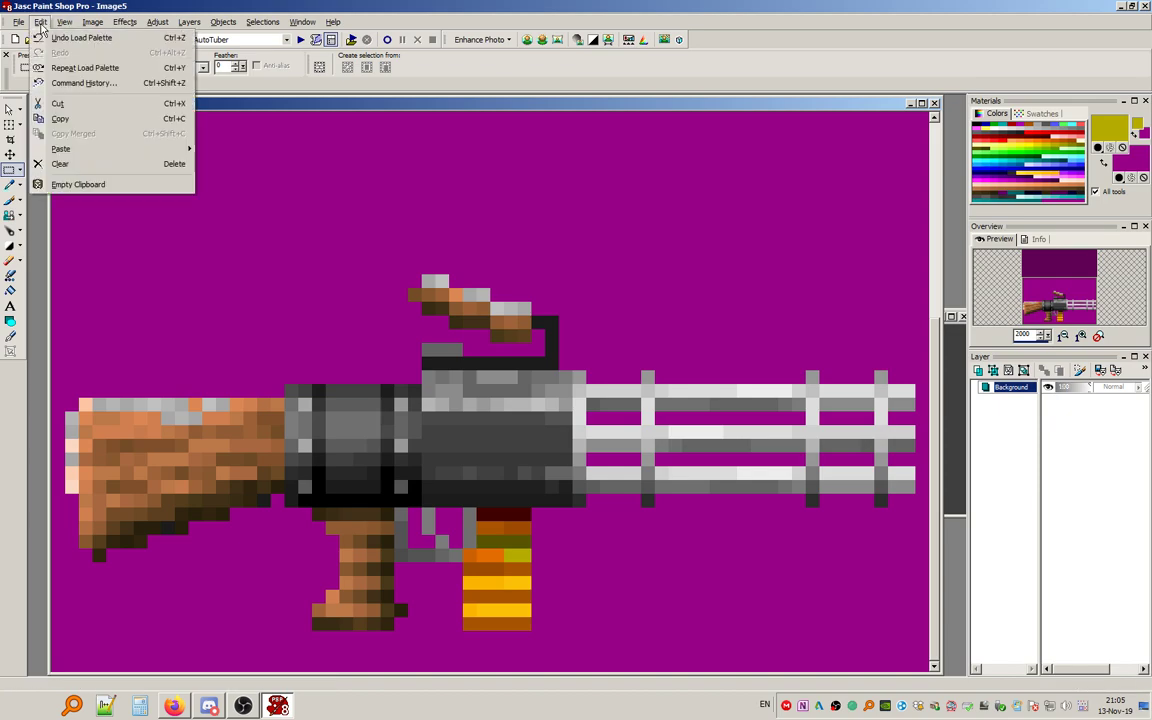
click(82, 40)
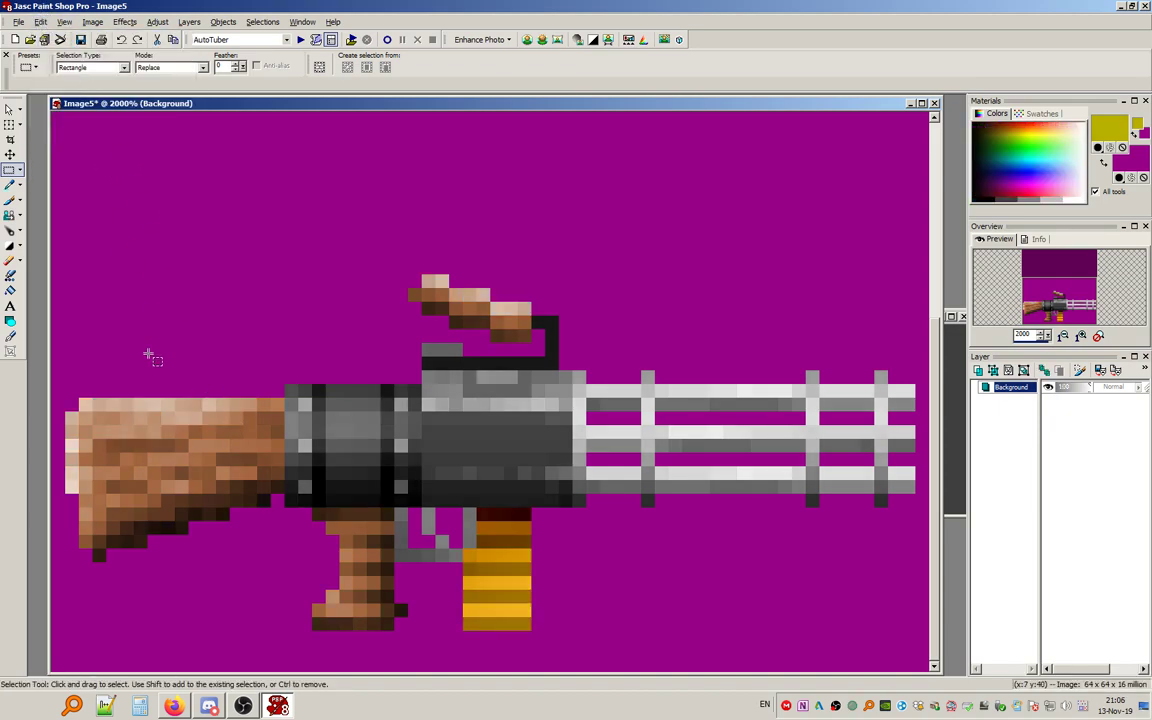
Select the upper and rear parts of the wooden stock and raise their saturation to 30 with Hue/Saturation/Lightness.
drag(261, 402, 106, 440)
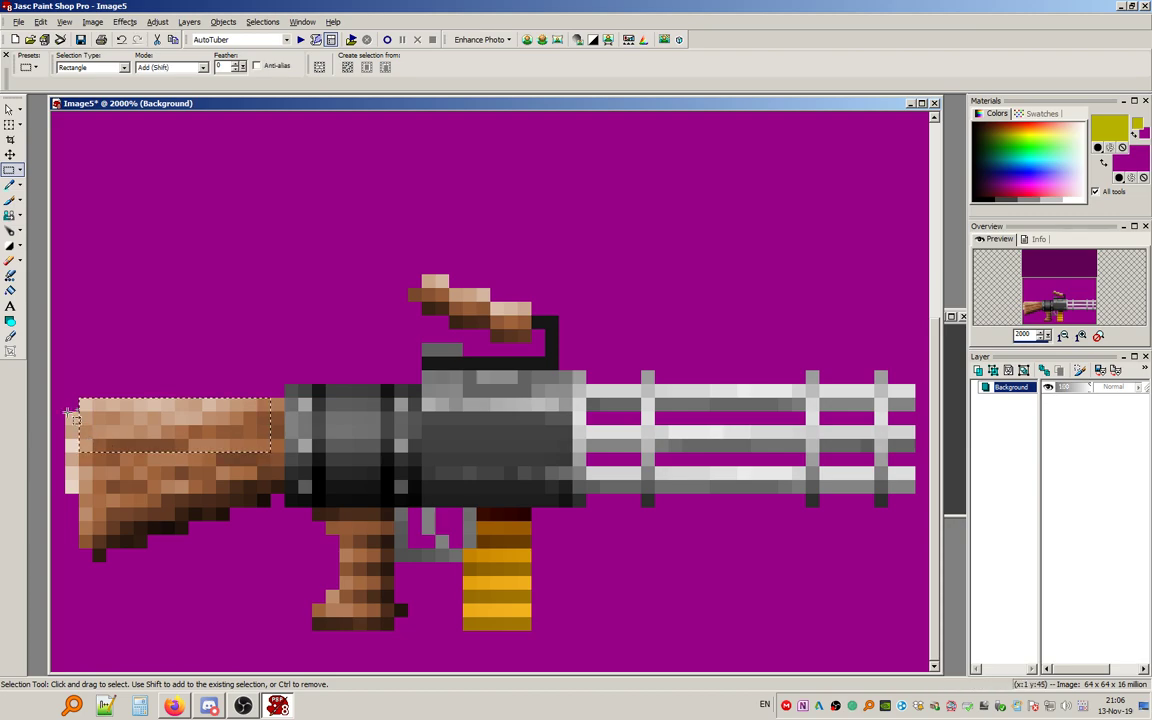
click(157, 22)
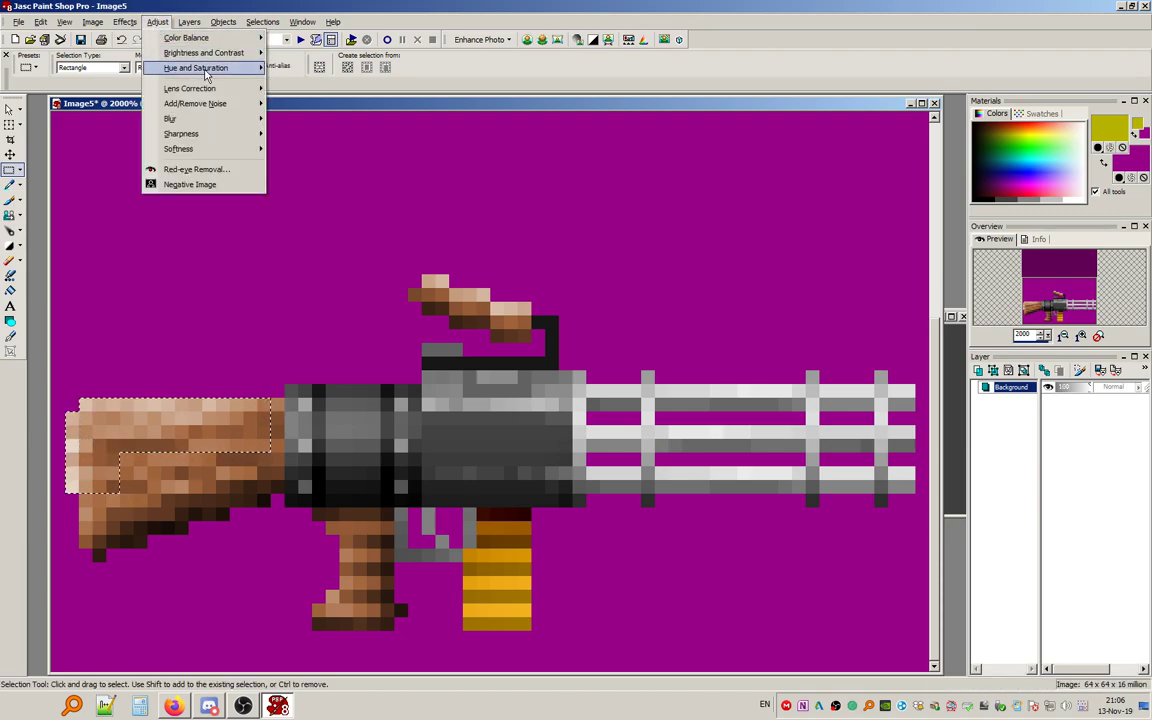
mouse_move(215, 67)
click(350, 105)
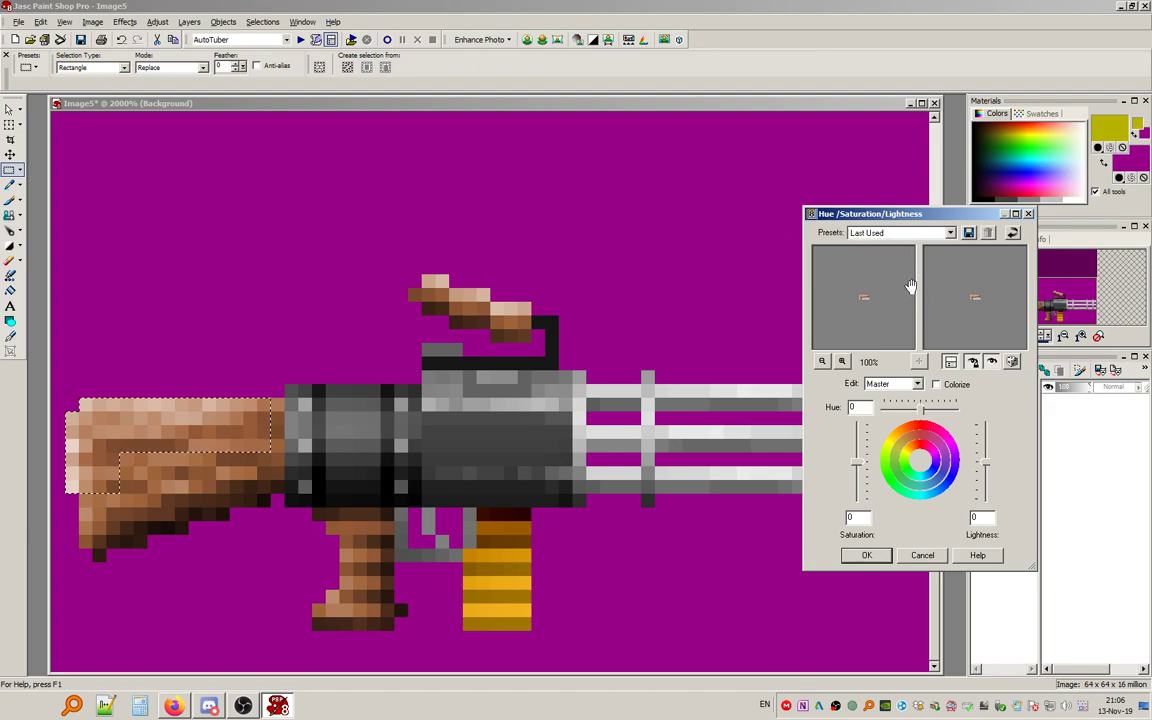
drag(857, 462, 858, 456)
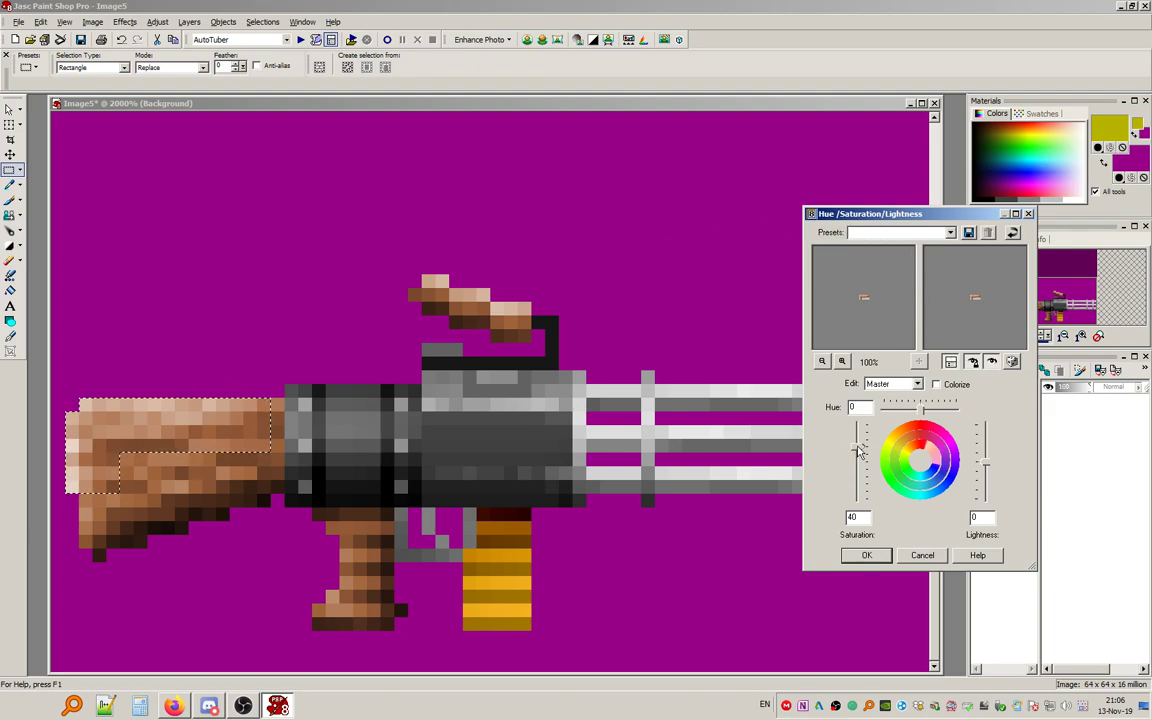
click(866, 556)
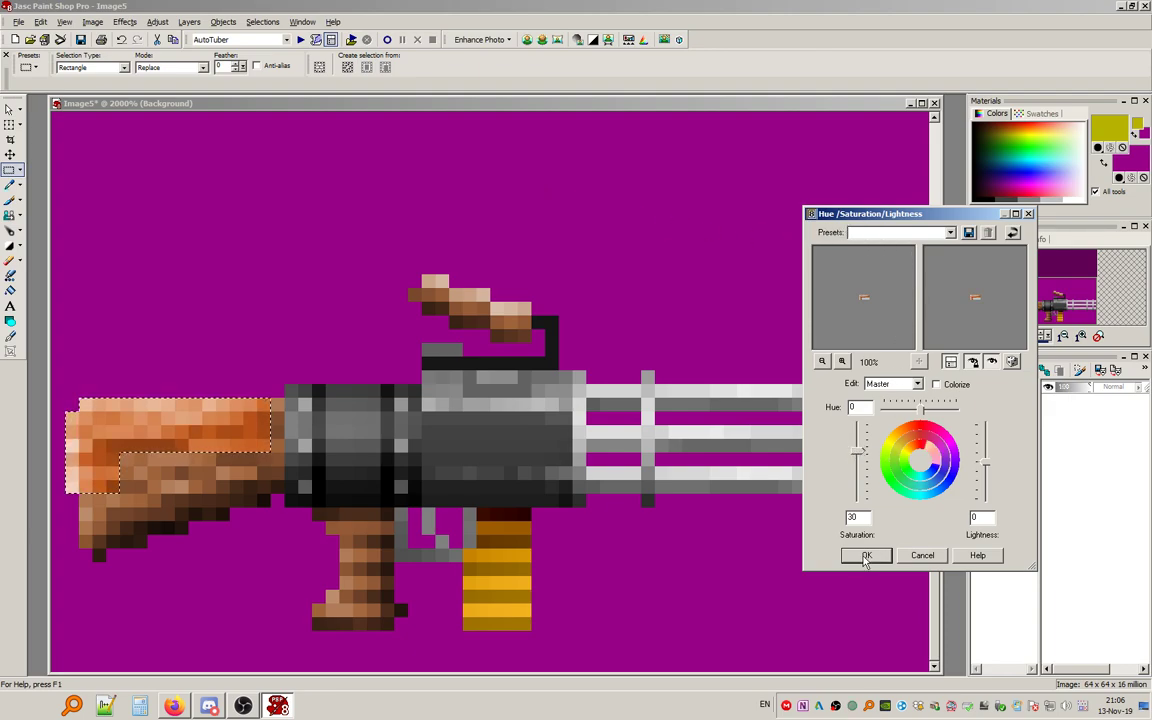
drag(224, 501, 221, 473)
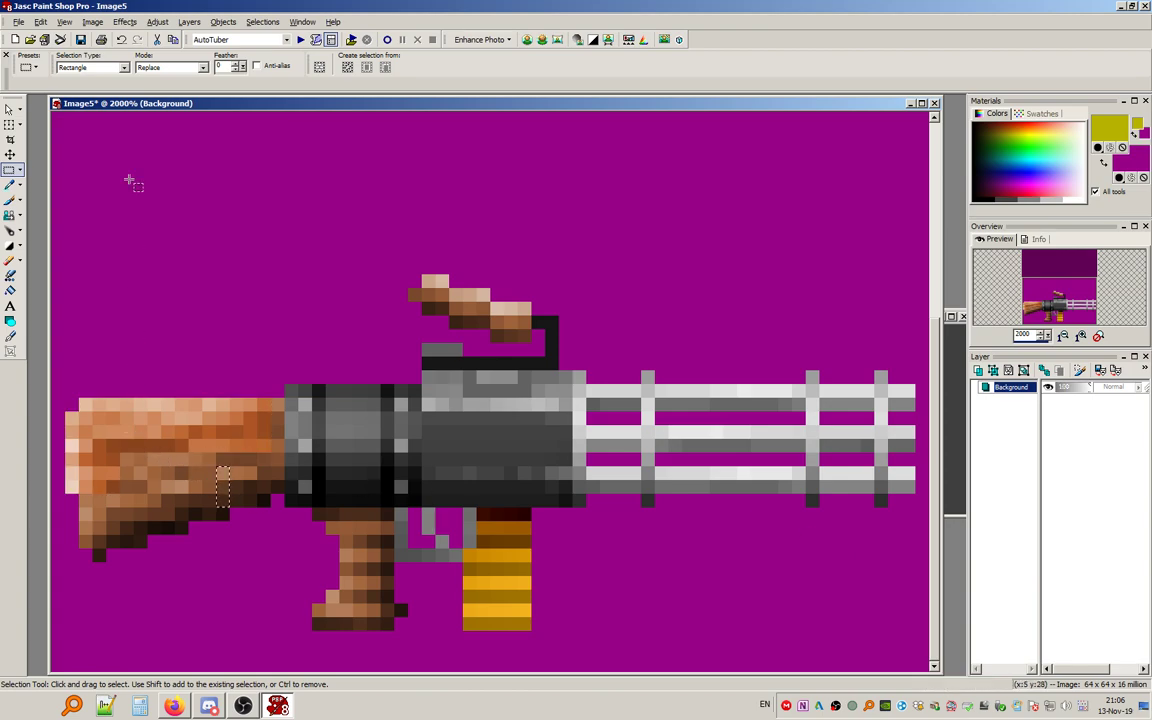
drag(121, 456, 181, 481)
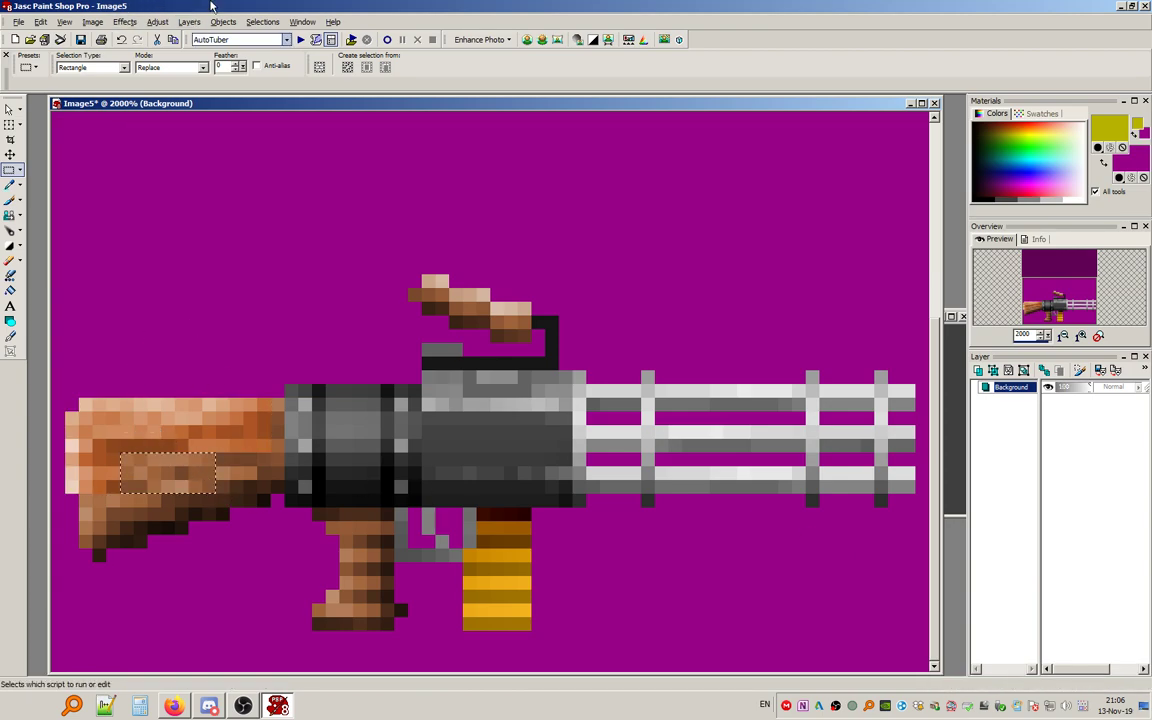
click(262, 22)
click(265, 47)
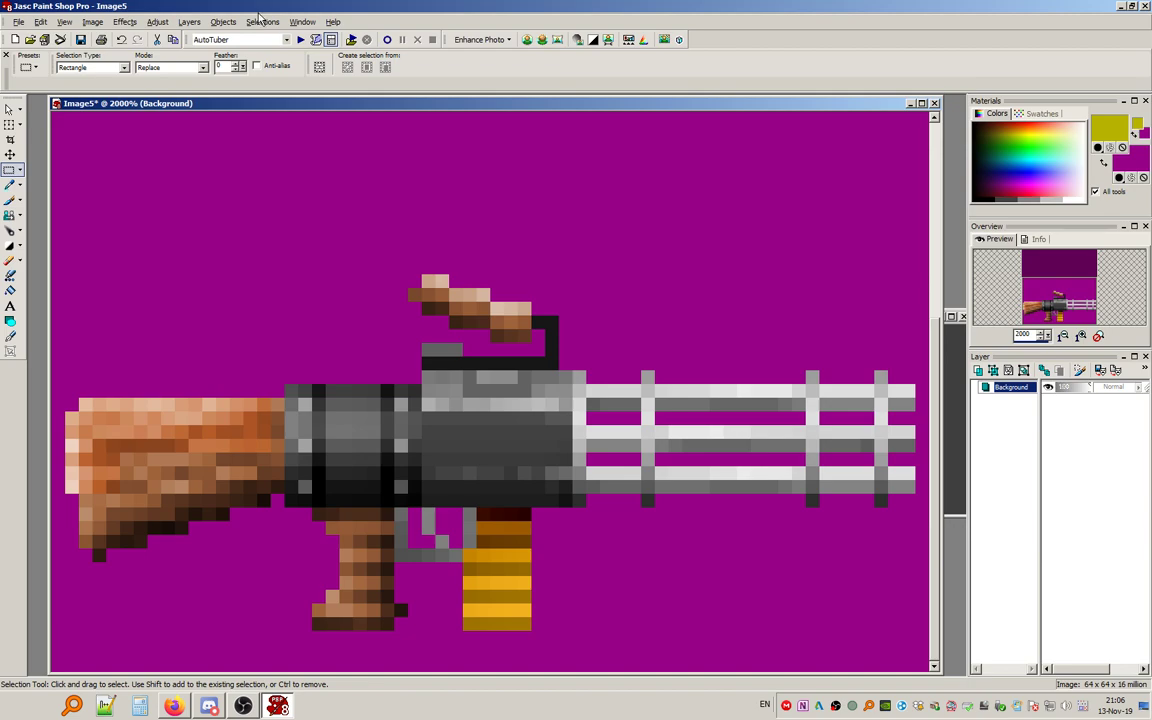
Select the ammo belt and shift its hue to -15 with Hue/Saturation/Lightness, keeping saturation and lightness at 0.
drag(479, 511, 468, 558)
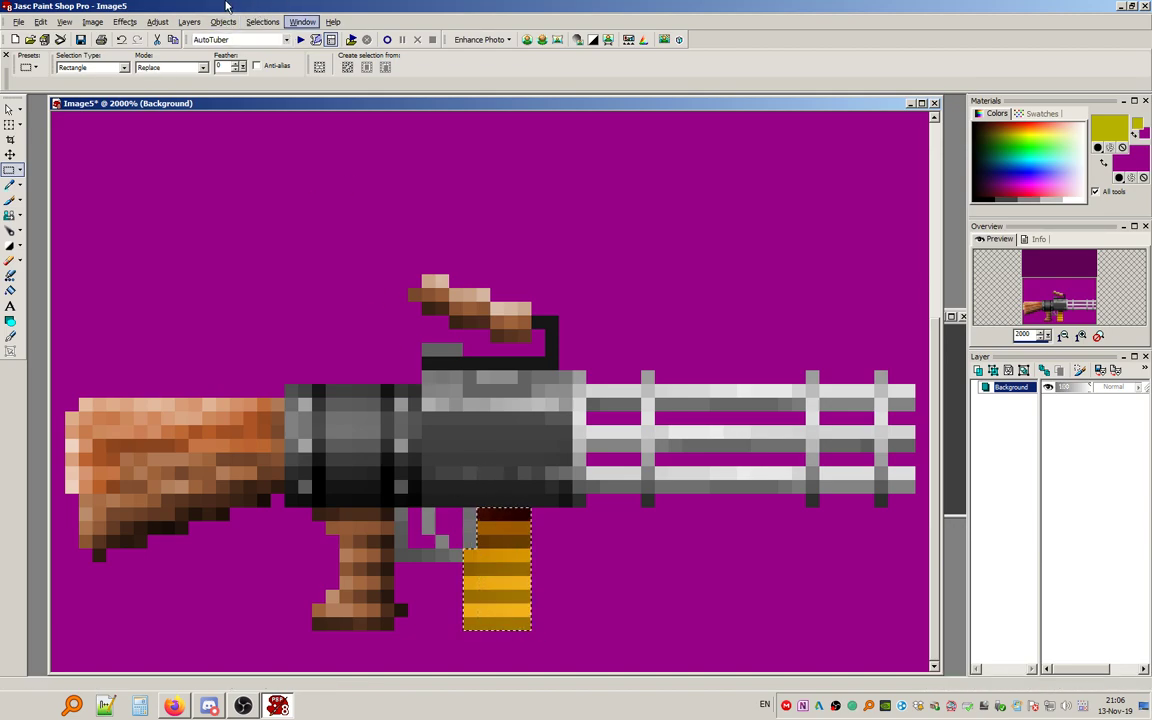
click(157, 22)
mouse_move(200, 68)
click(325, 106)
click(950, 232)
click(890, 251)
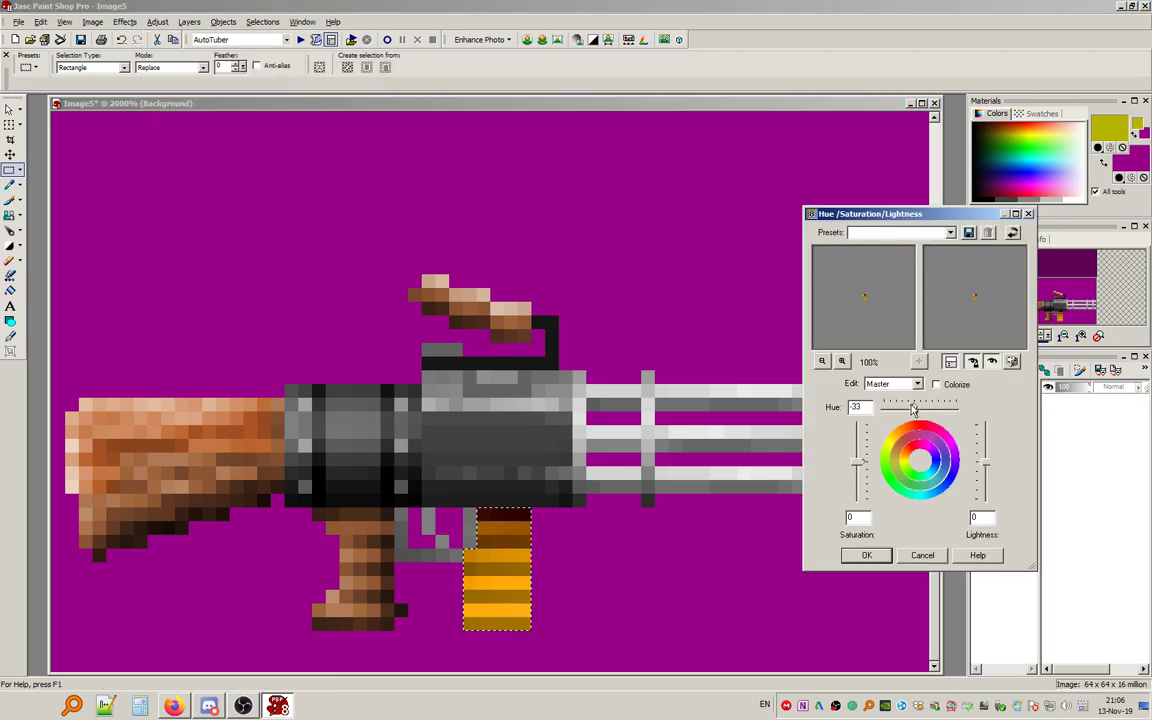
drag(919, 408, 915, 410)
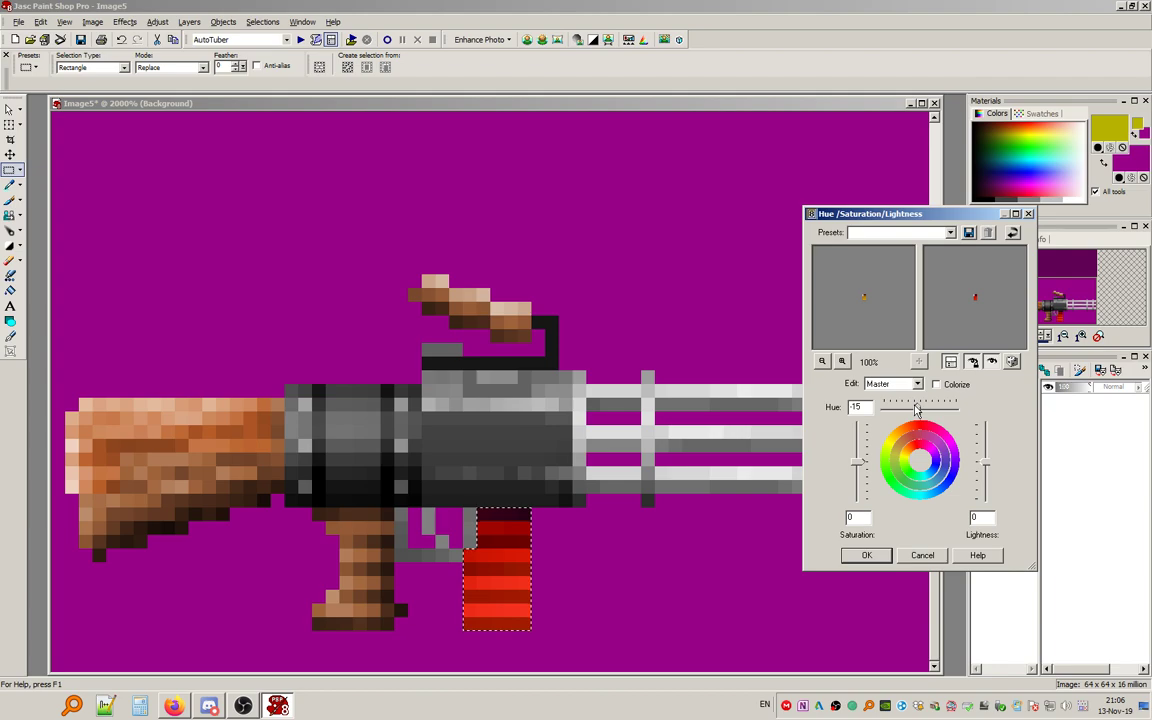
click(866, 555)
click(264, 21)
click(255, 51)
Try the Wolf3D palette with nearest color matching to check the recoloured stock and belt, and undo the palette load.
click(92, 21)
mouse_move(224, 230)
click(273, 236)
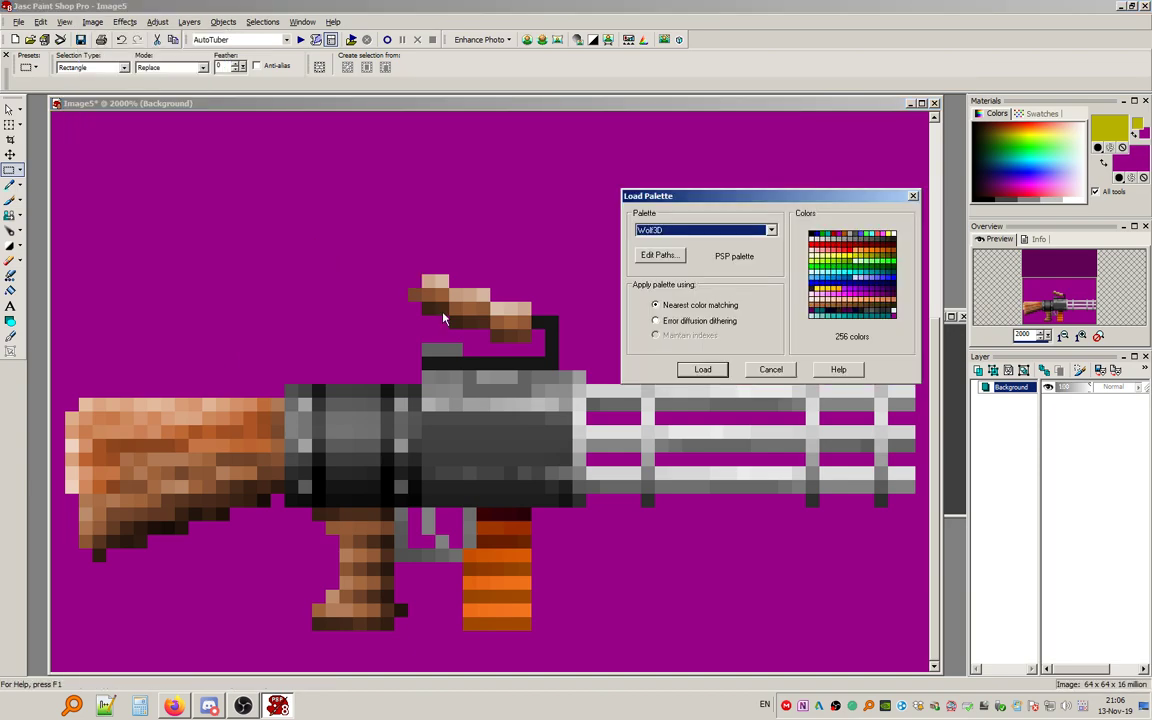
click(703, 369)
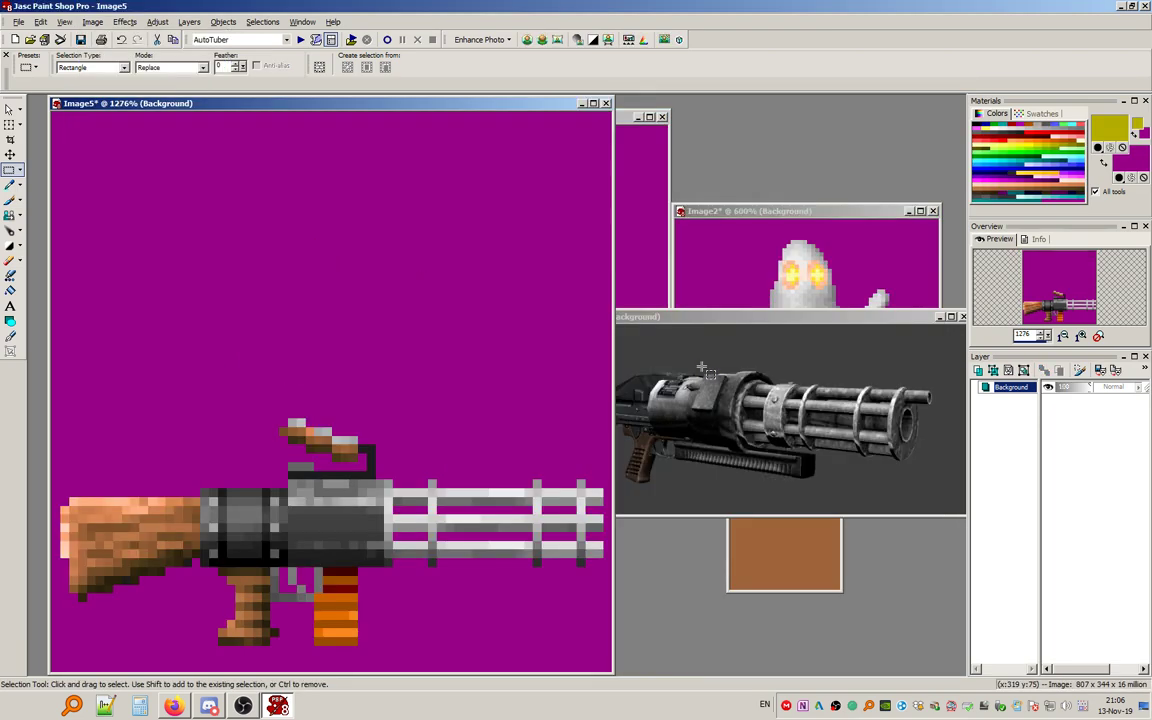
scroll(300, 545, up, 1)
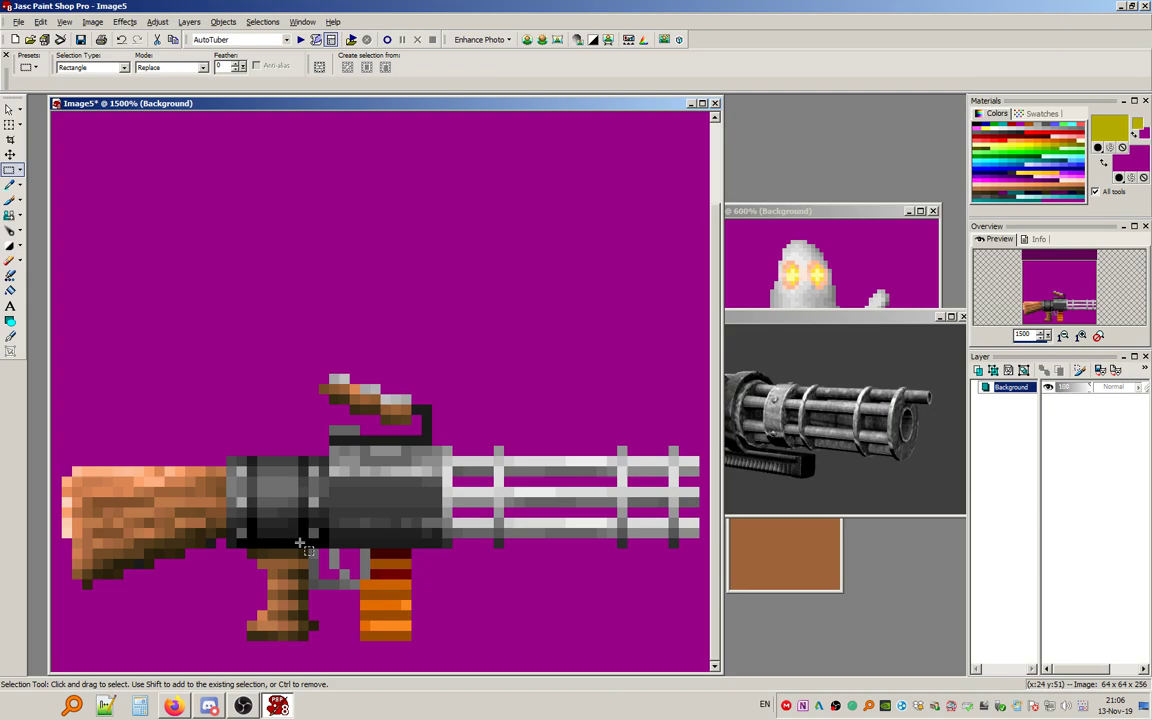
click(40, 21)
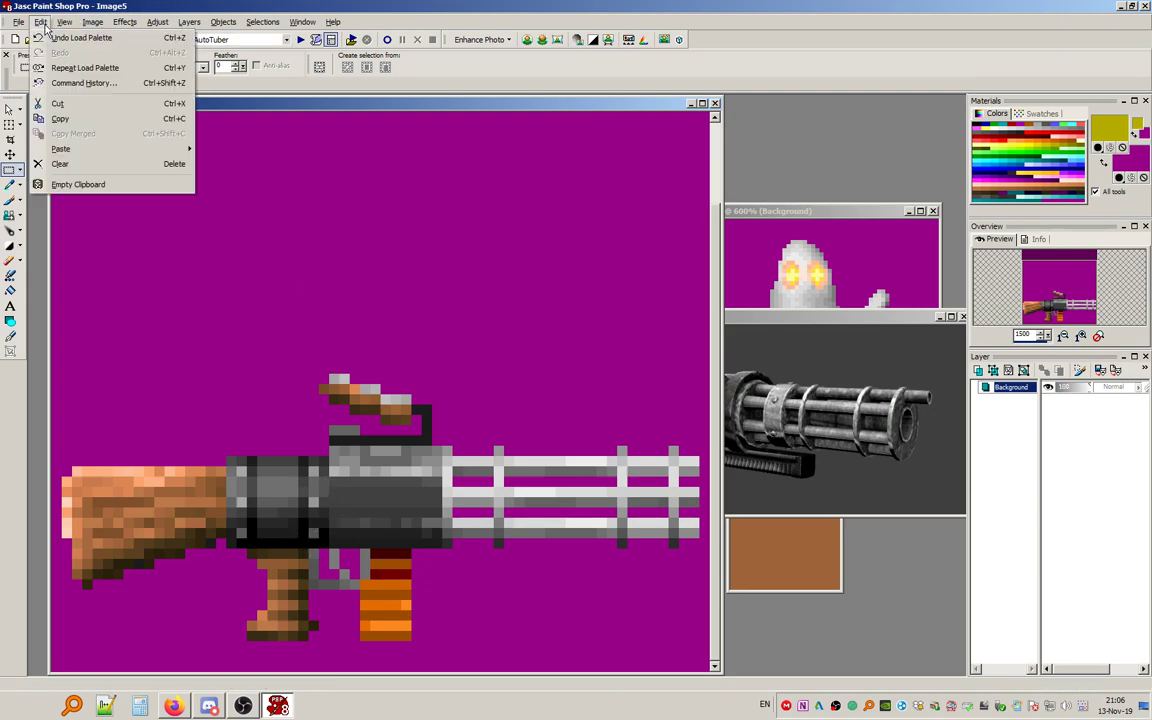
click(65, 36)
Select the light top pixels of the wooden carrying handle, raise their saturation to 50 from the default Hue/Saturation/Lightness settings, and deselect them.
key(shift)
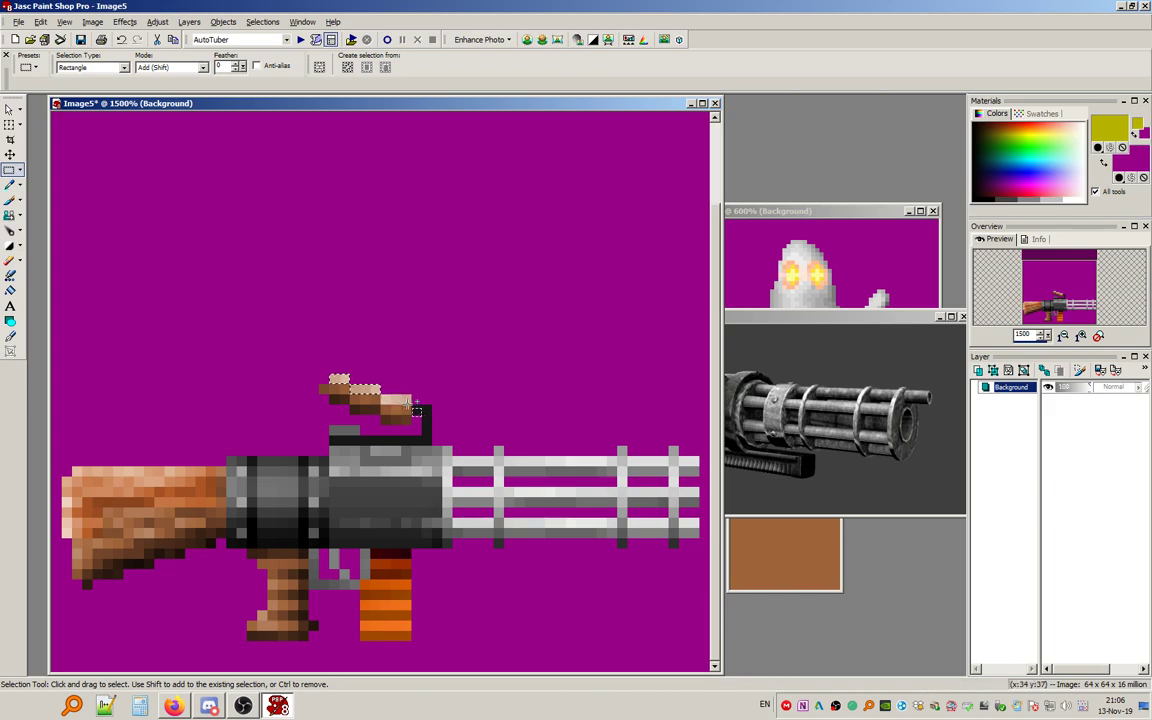
click(157, 21)
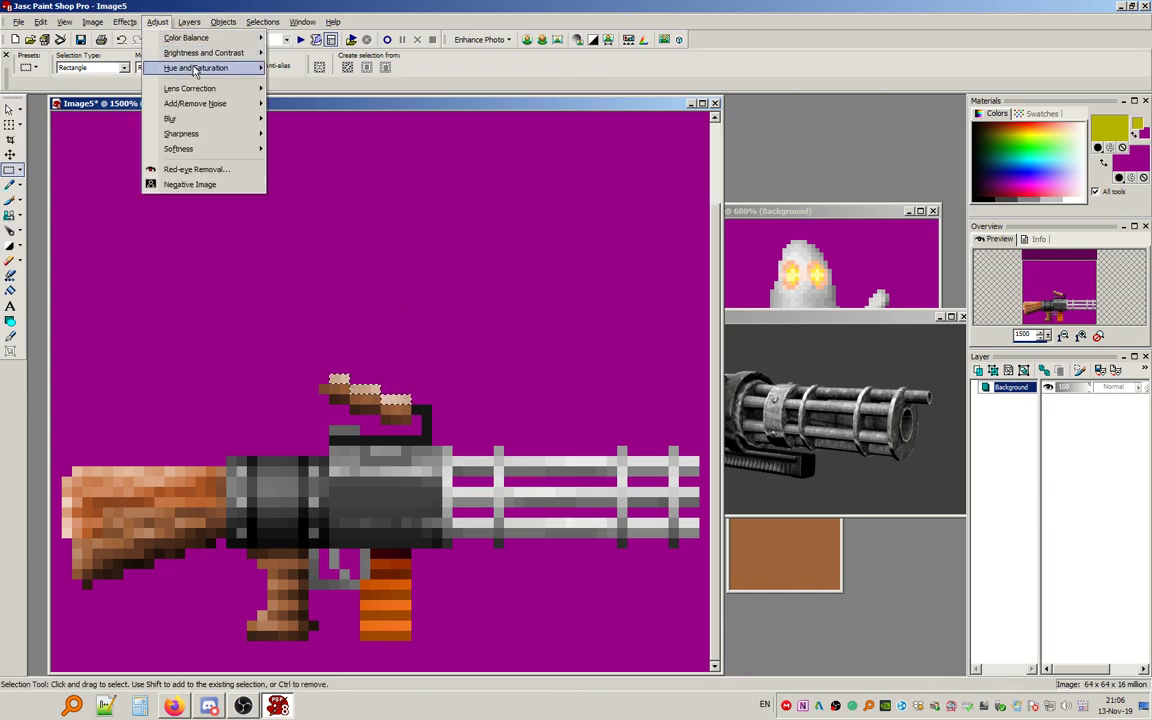
mouse_move(229, 72)
click(300, 101)
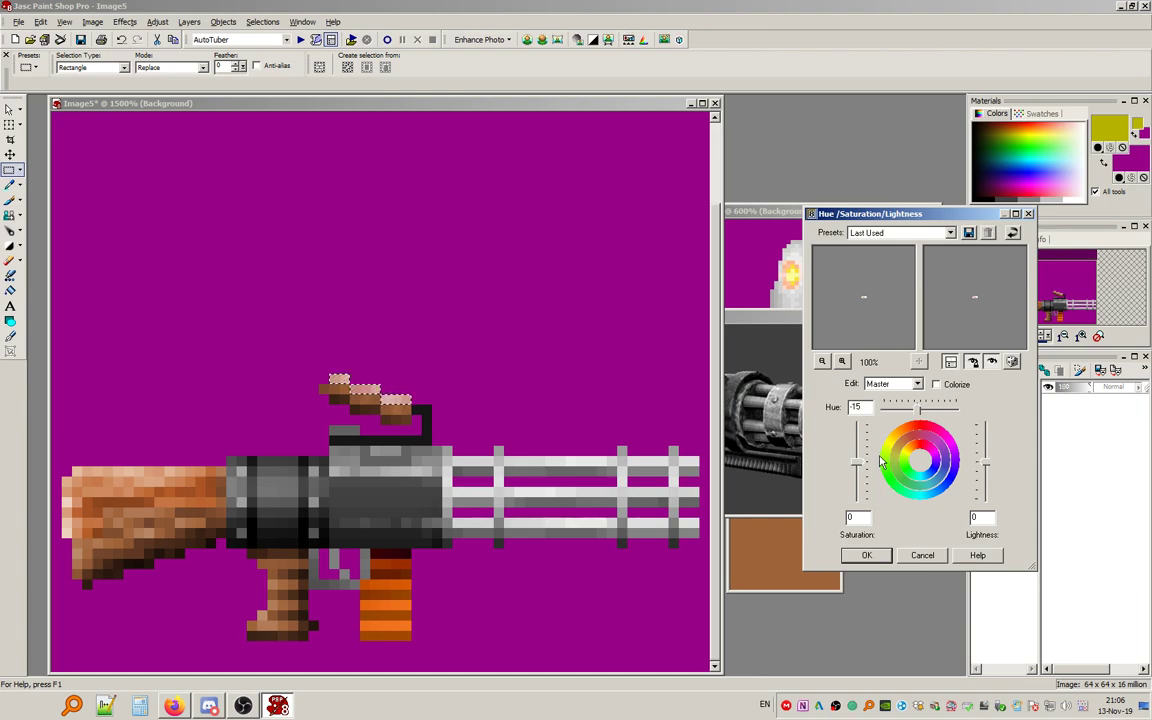
click(892, 234)
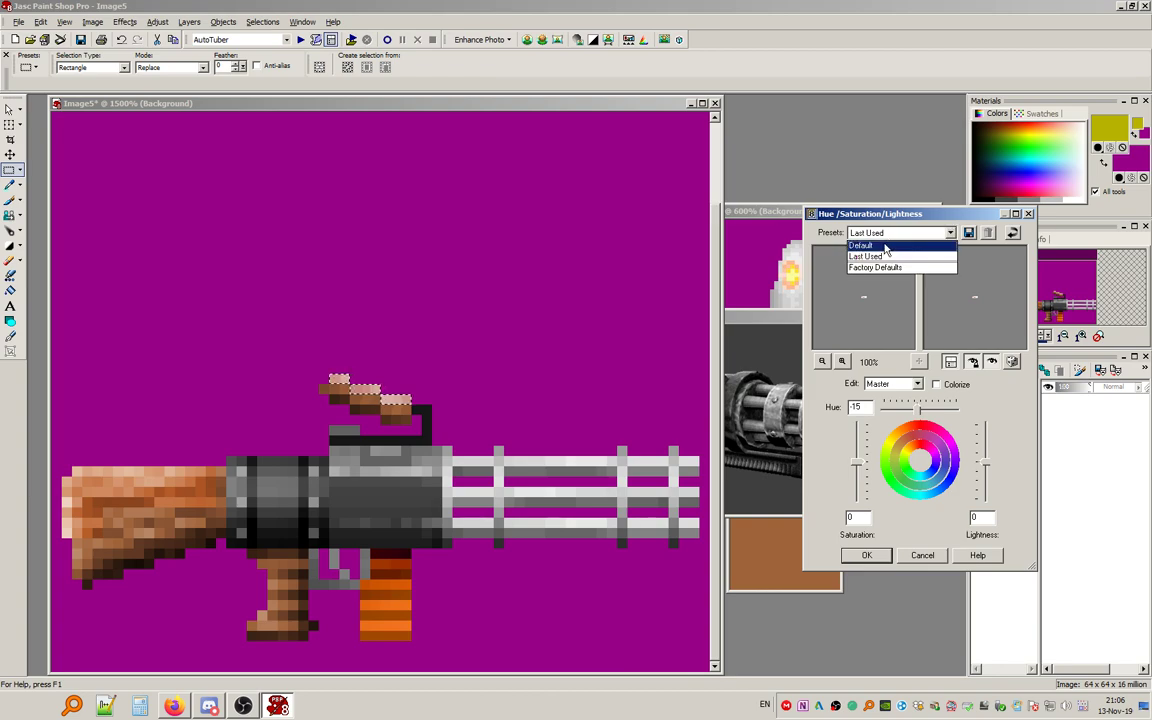
click(886, 246)
drag(859, 463, 860, 456)
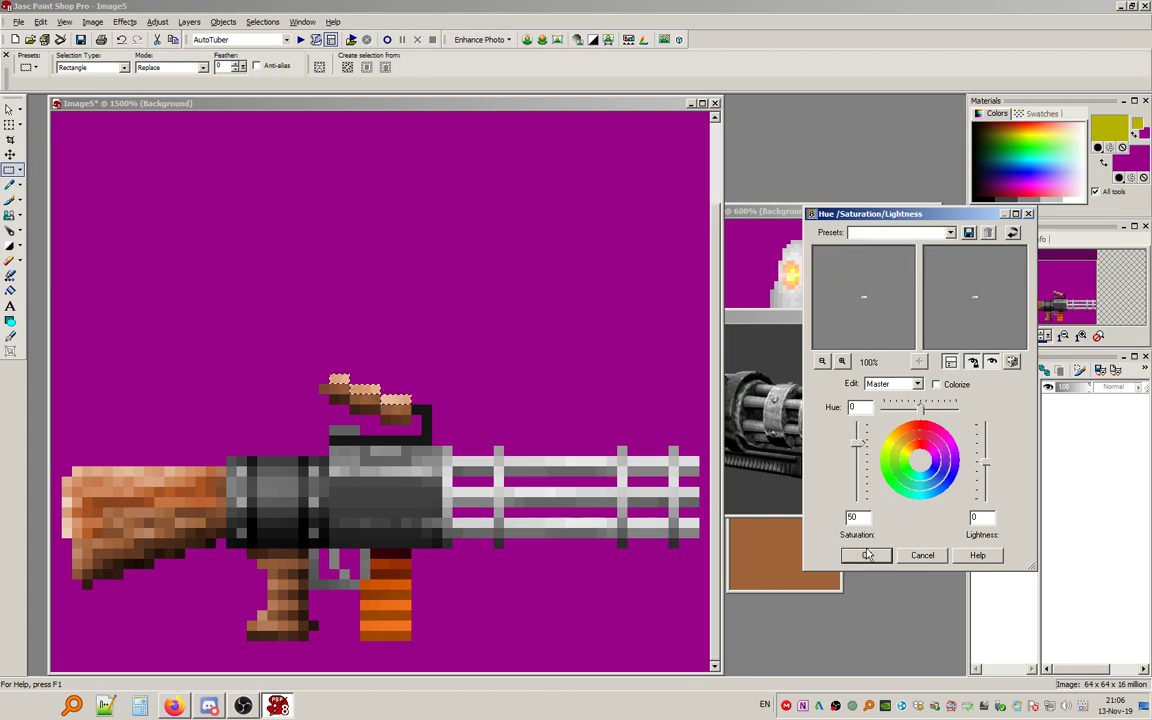
click(866, 555)
click(262, 21)
click(280, 33)
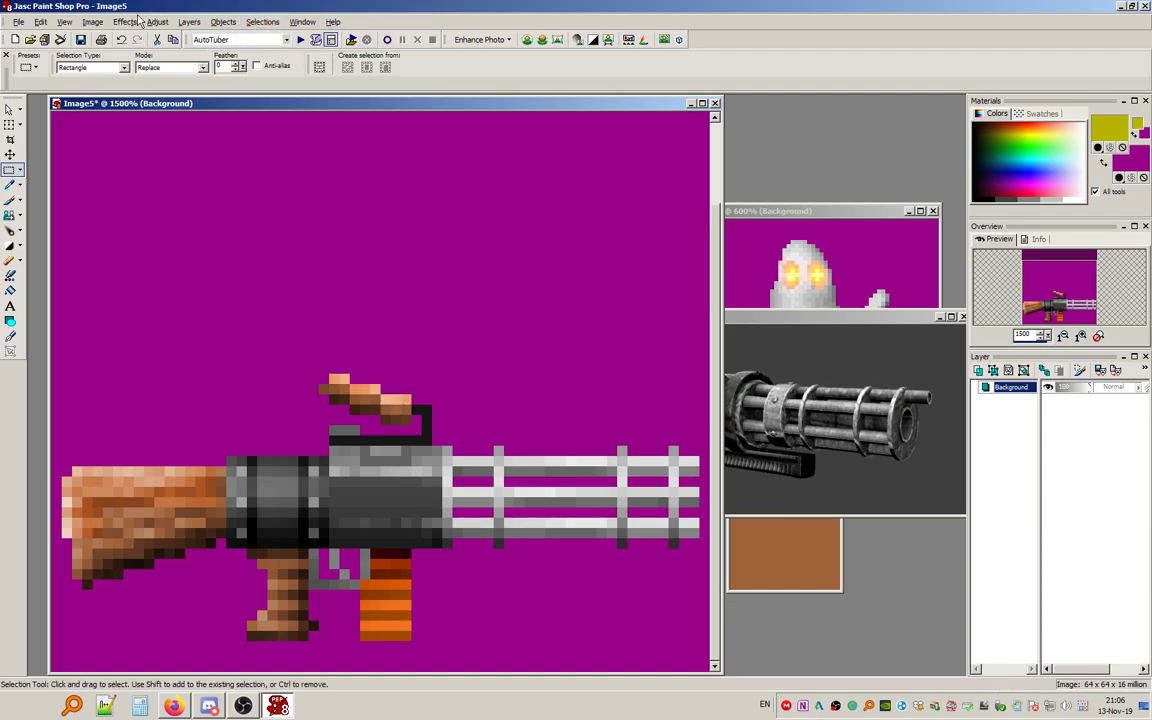
Load the Wolf3D palette onto the minigun sprite using nearest color matching.
click(92, 21)
mouse_move(137, 219)
click(272, 237)
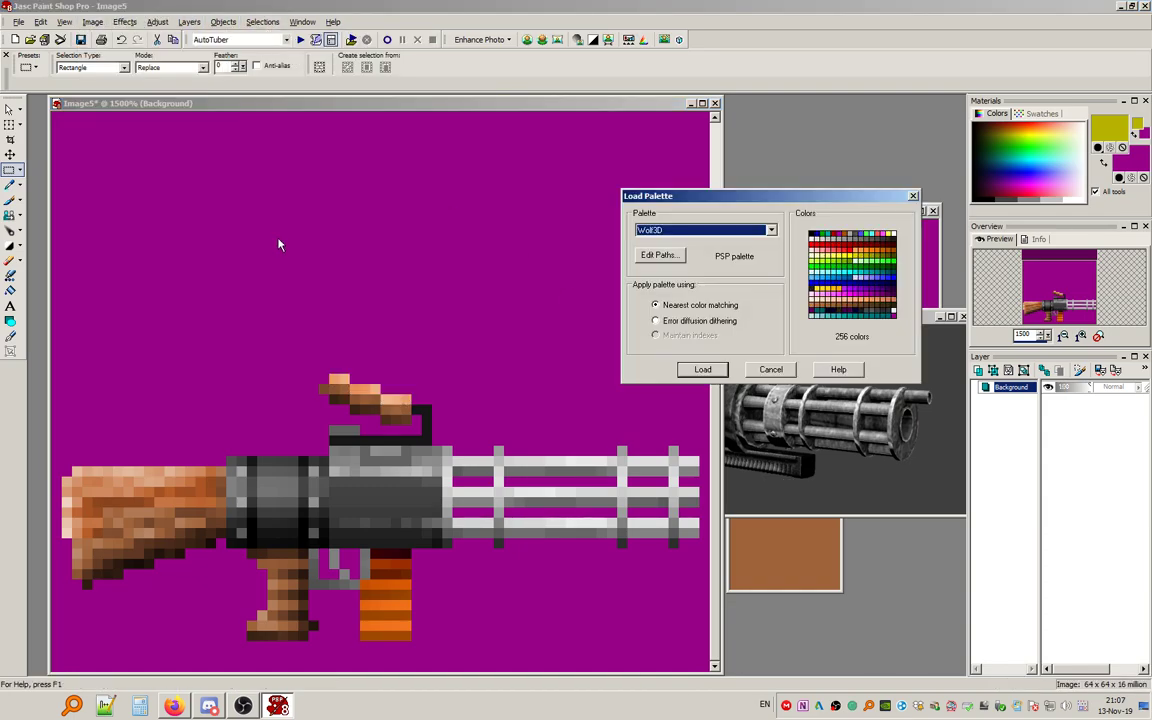
key(Return)
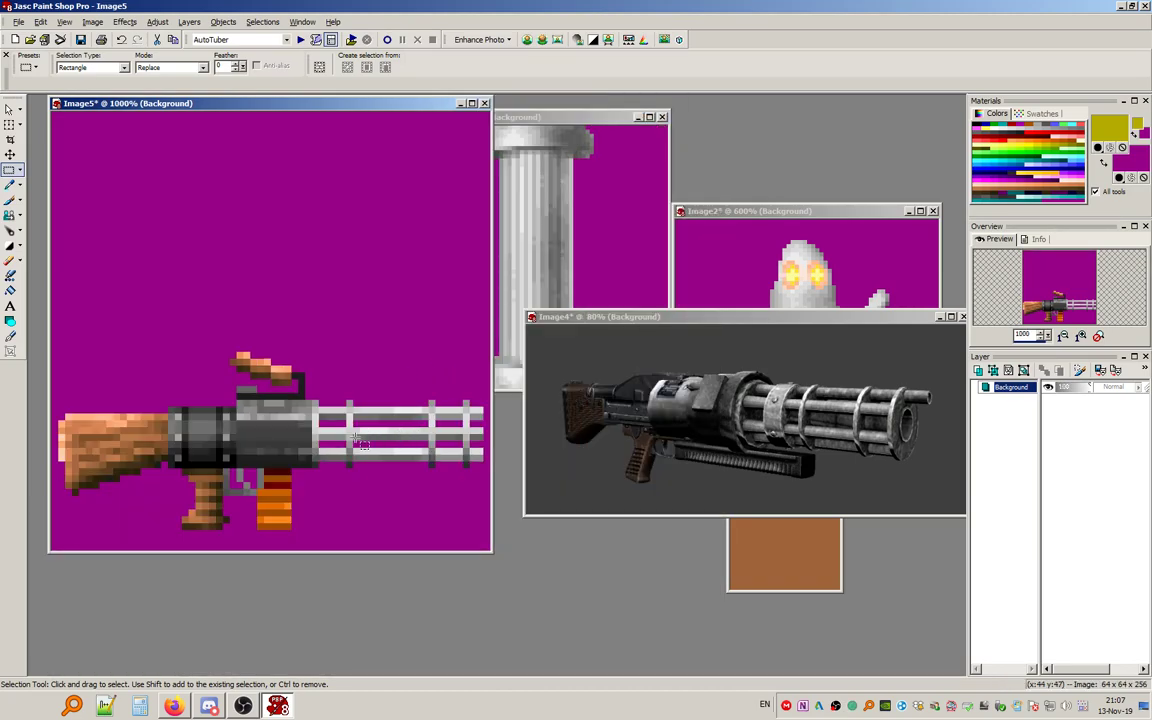
scroll(360, 440, down, 3)
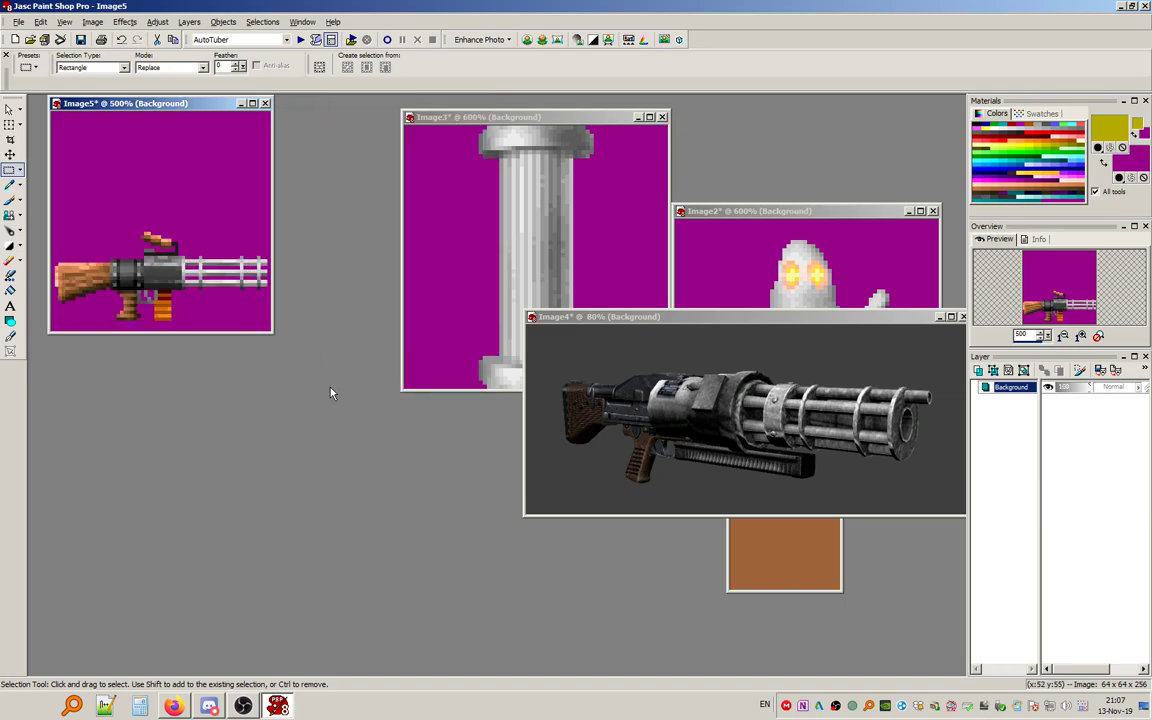
Close the minigun reference photo without saving and line up the minigun, pillar and ghost sprites side by side.
drag(908, 318, 507, 386)
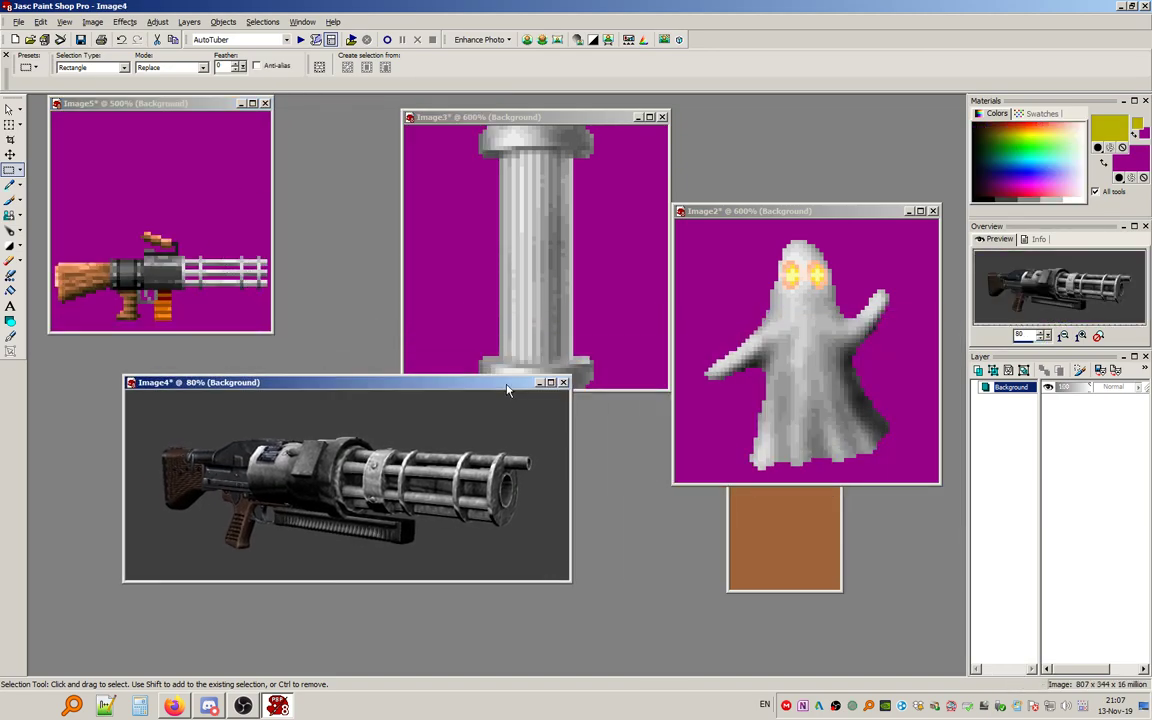
click(563, 382)
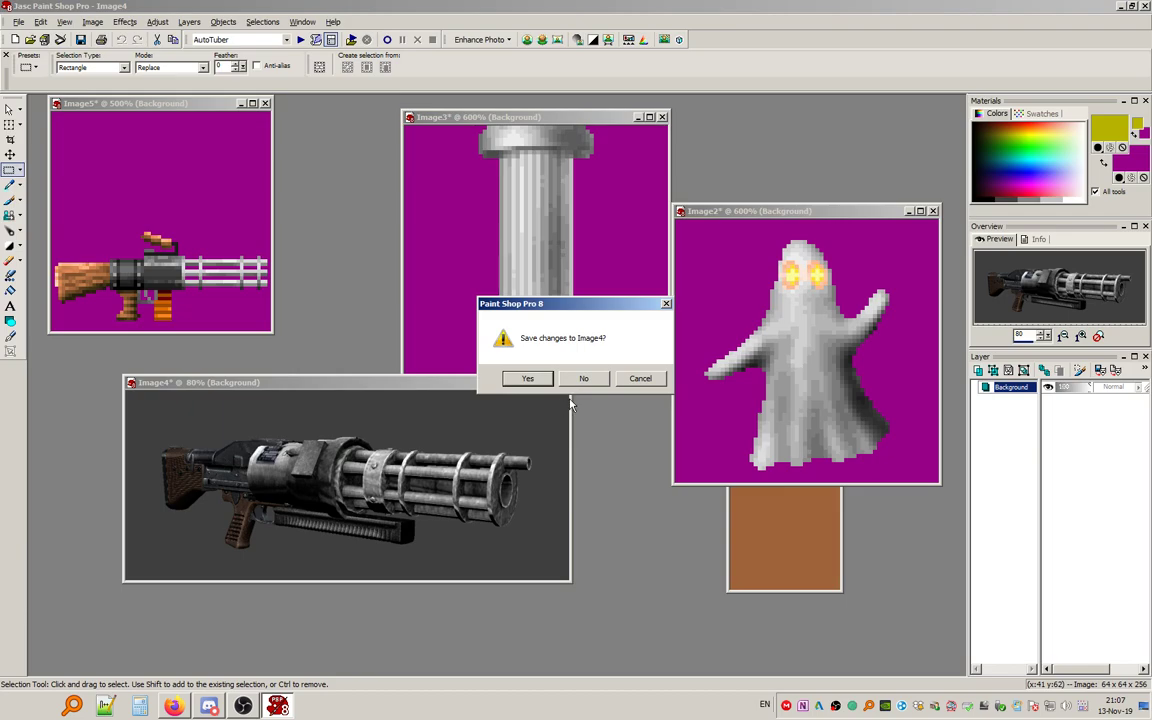
click(600, 377)
drag(147, 103, 248, 116)
scroll(225, 150, up, 1)
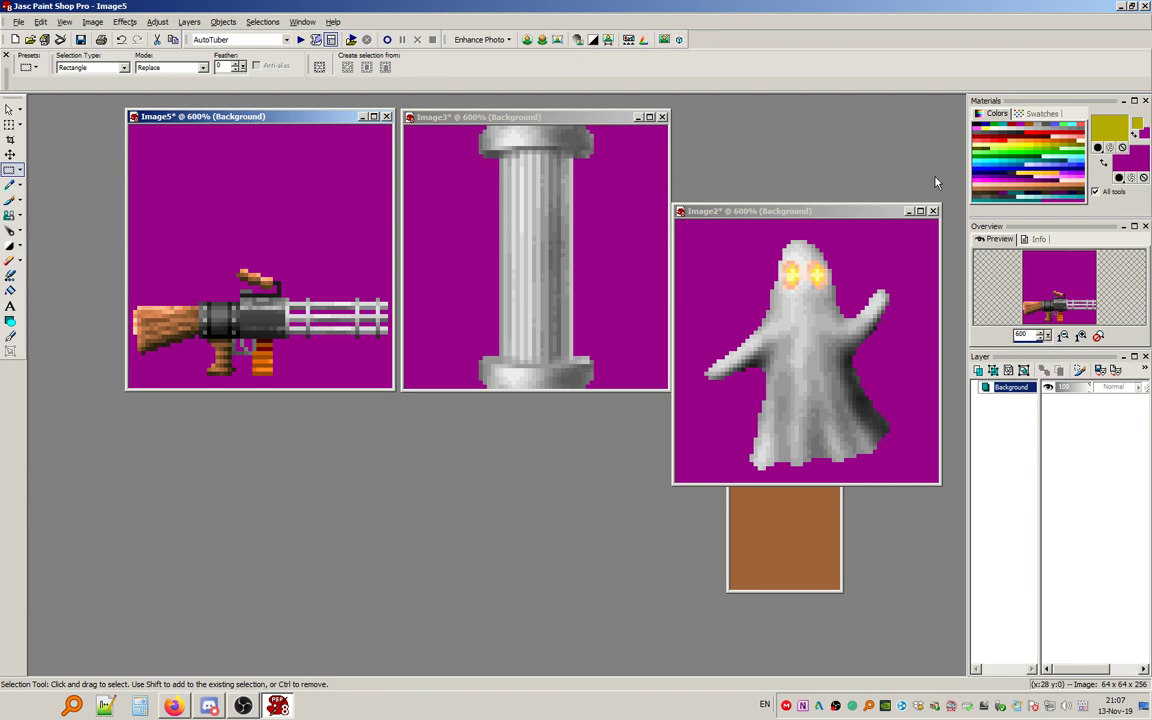
drag(812, 213, 820, 122)
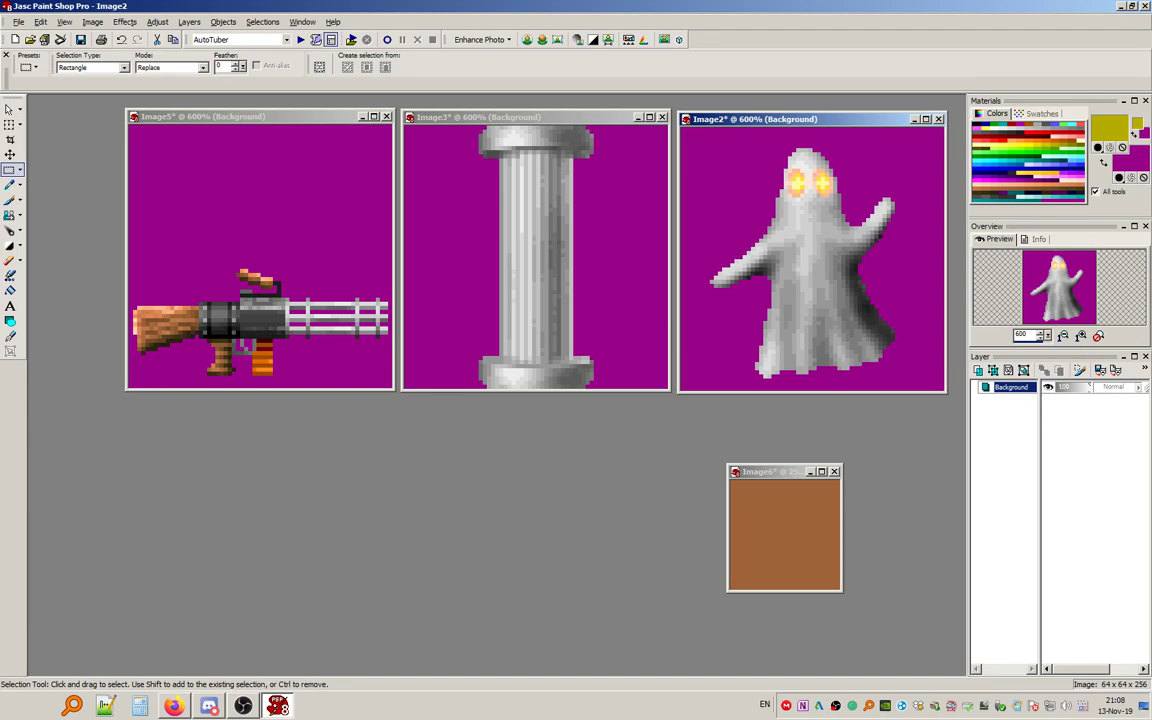
Create a new 64 x 64 pixel, 24-bit raster image and fill it with the purple background colour sampled from the minigun sprite.
click(15, 39)
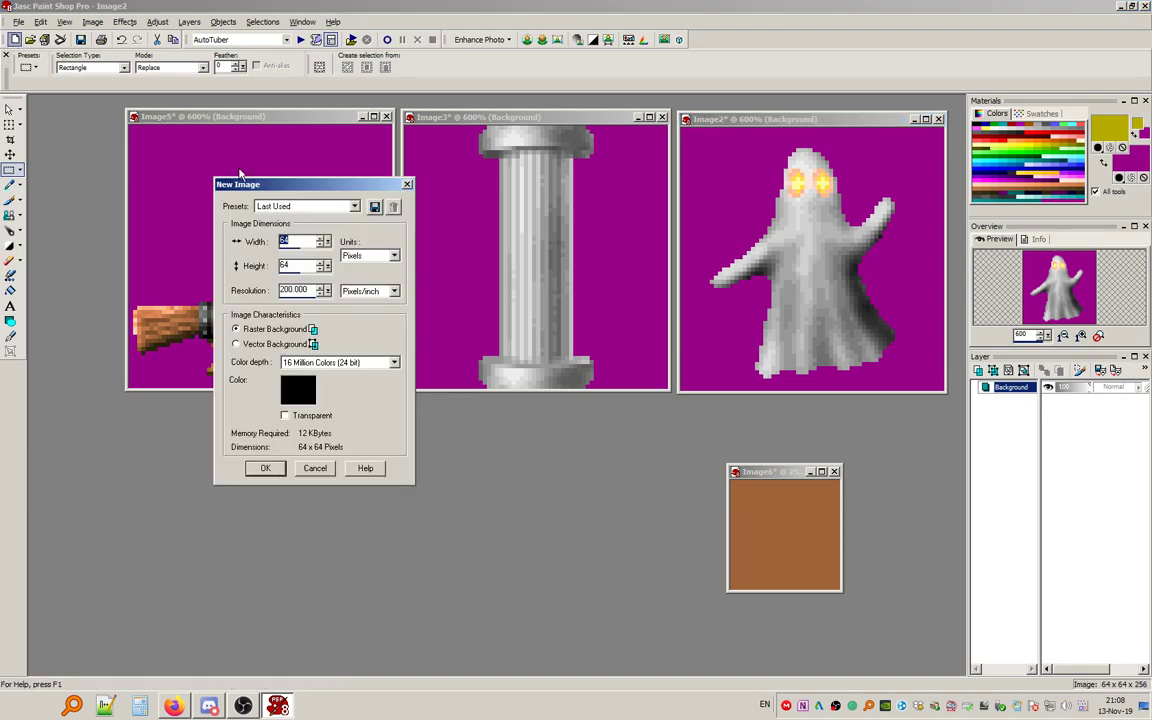
click(265, 469)
scroll(316, 398, up, 5)
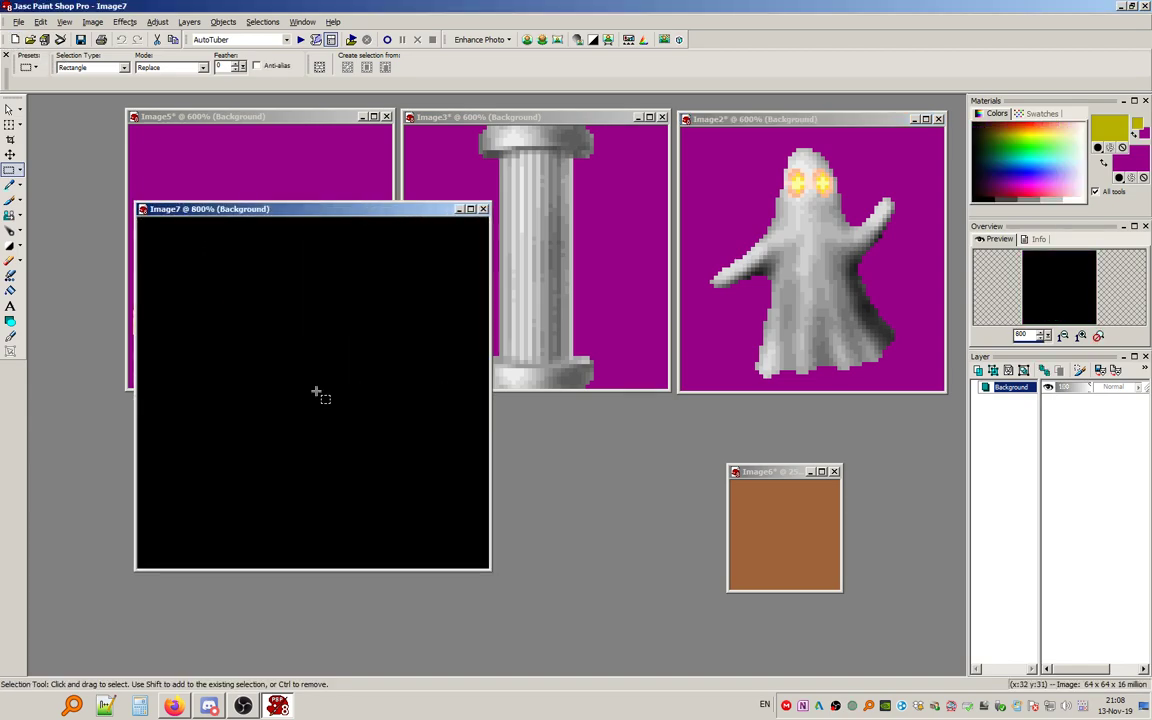
click(11, 186)
click(266, 184)
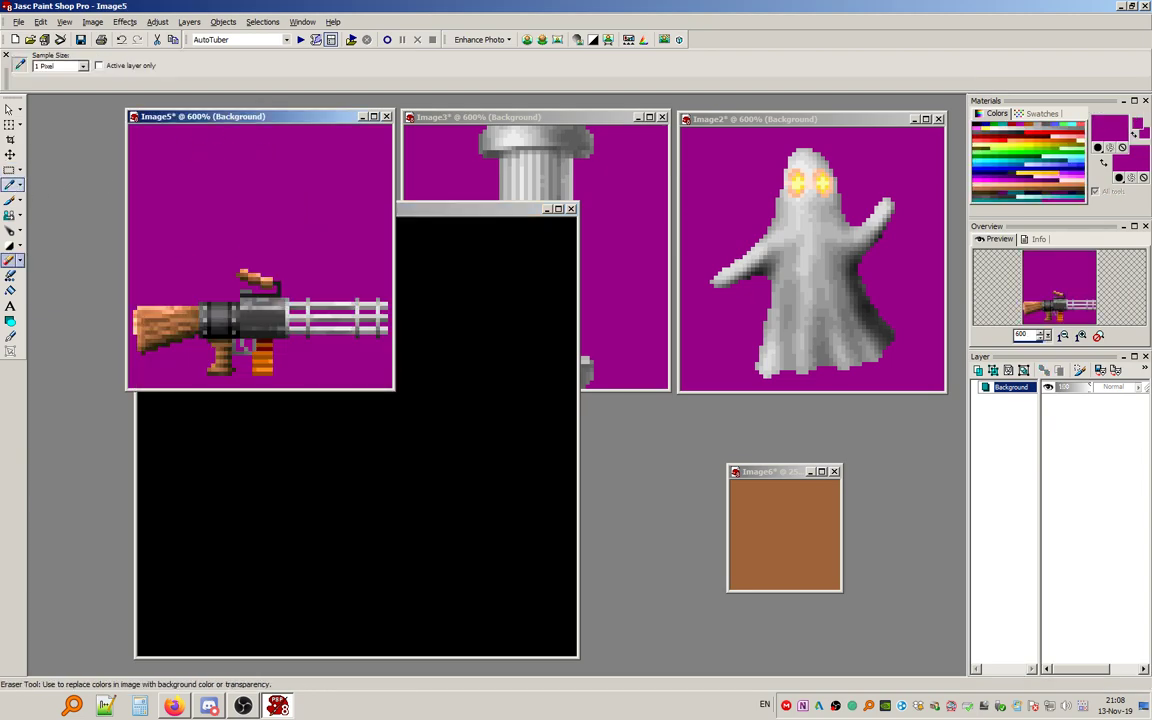
click(10, 289)
click(381, 504)
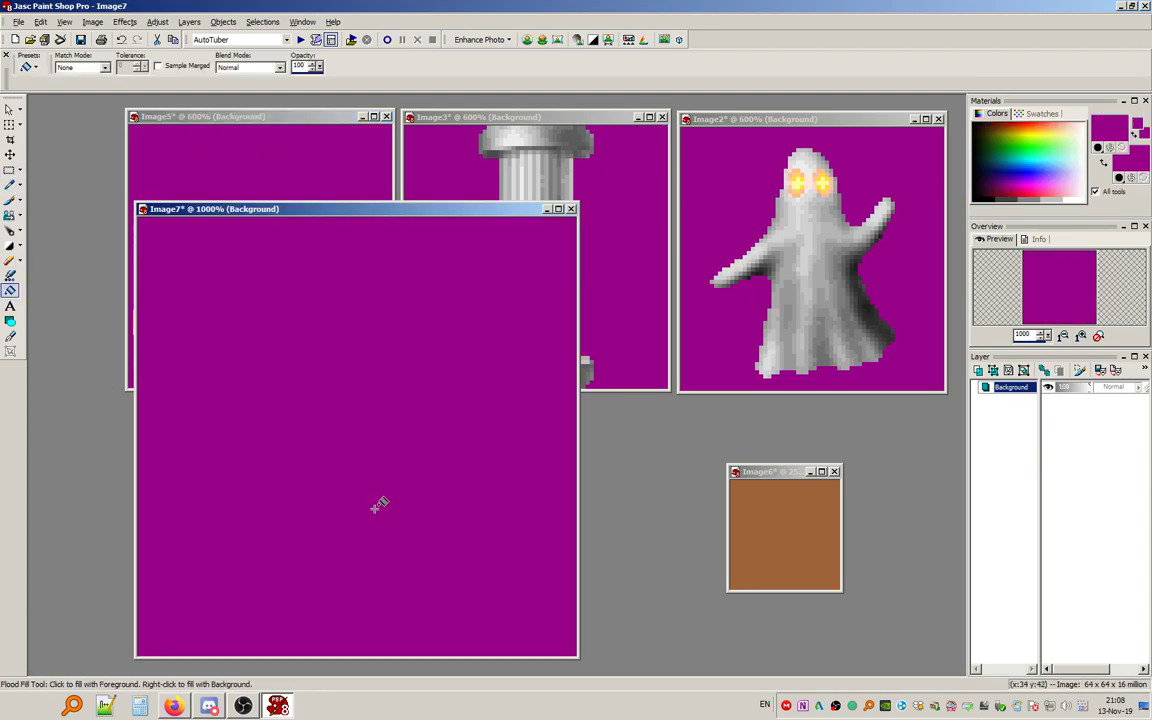
Add a new raster layer to the purple image and pick the brown from the small swatch image as foreground colour.
click(189, 22)
click(232, 37)
click(727, 389)
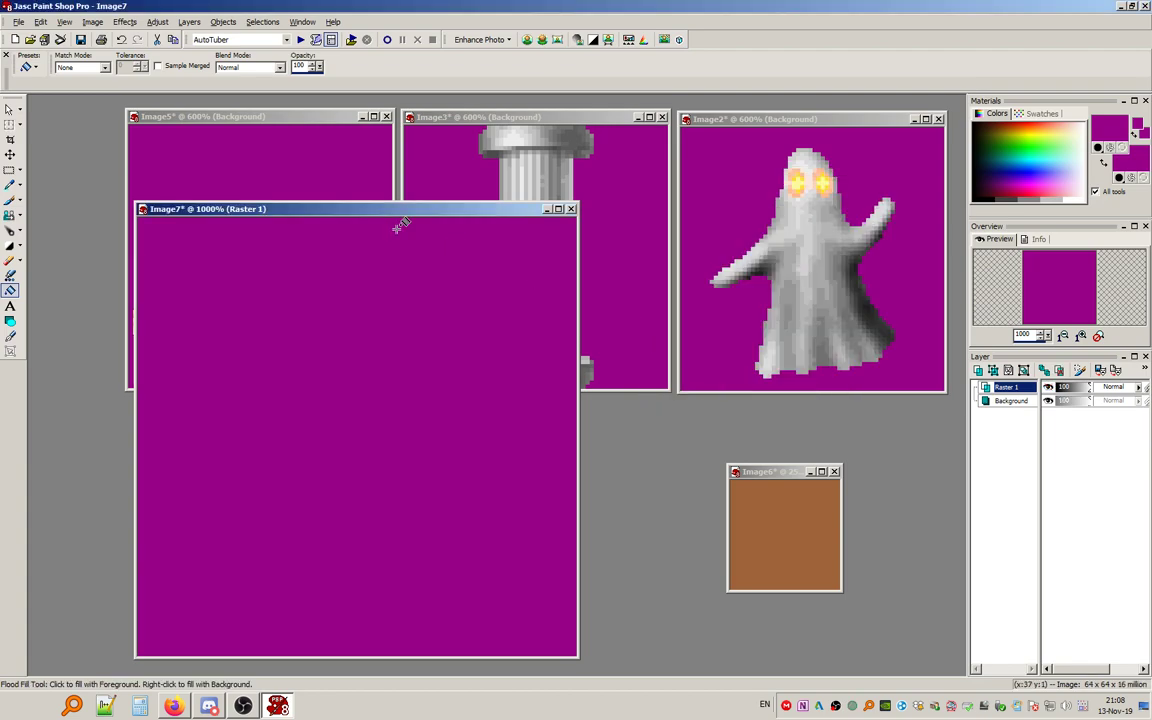
click(10, 184)
click(800, 522)
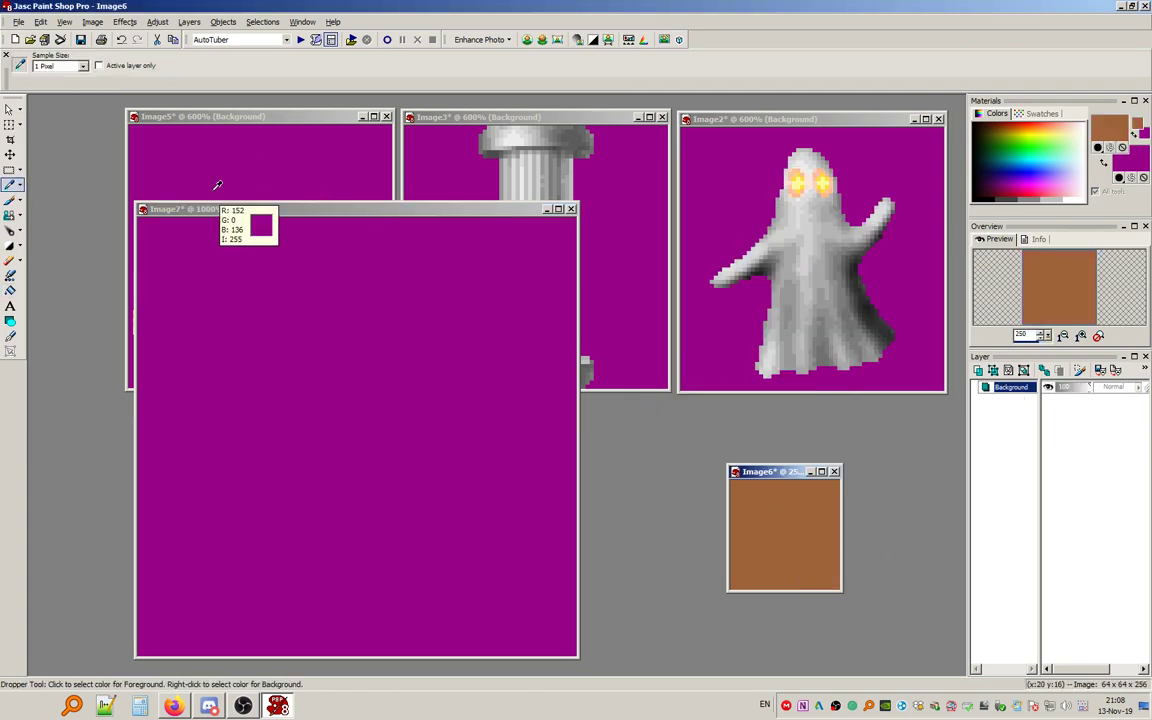
click(8, 173)
Show the grid and set the brown swatch image's horizontal and vertical grid spacing to 16 pixels.
click(64, 22)
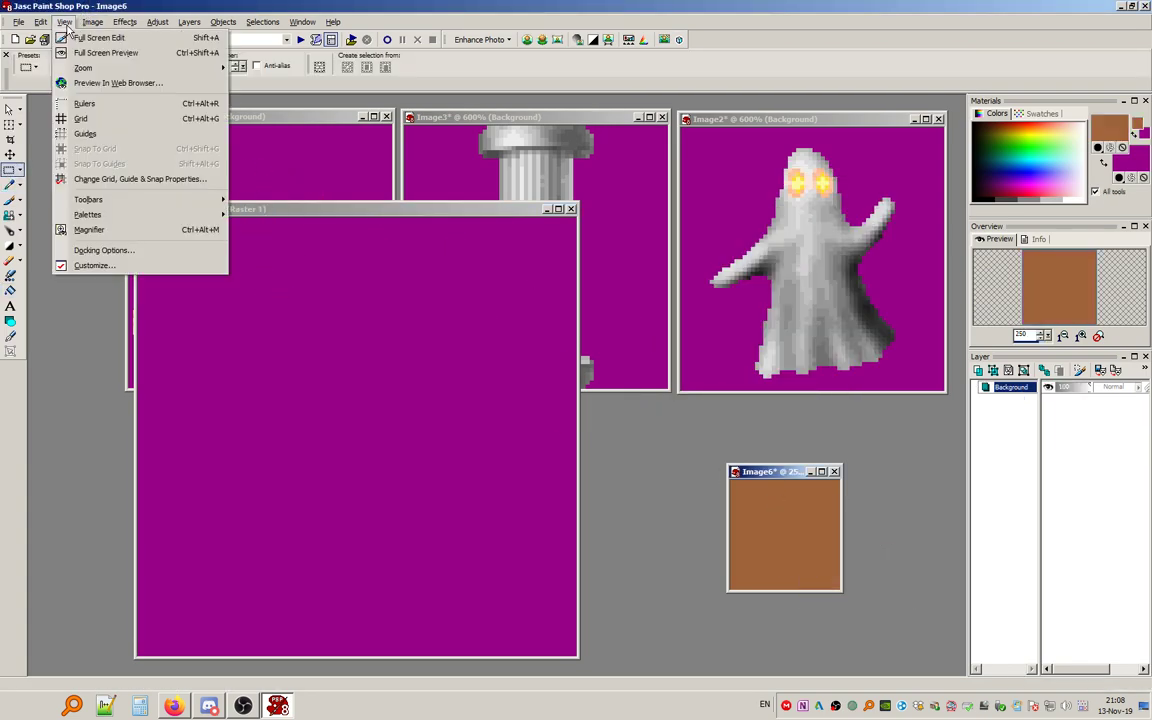
click(96, 119)
click(62, 22)
click(62, 22)
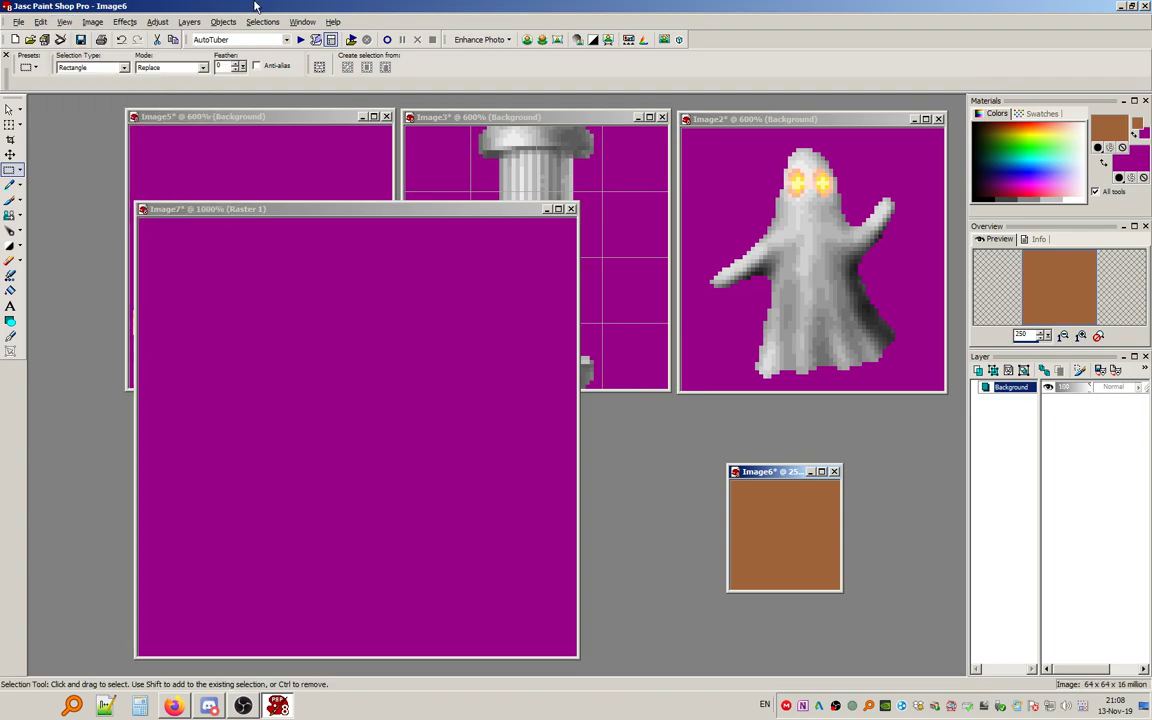
click(63, 22)
click(140, 179)
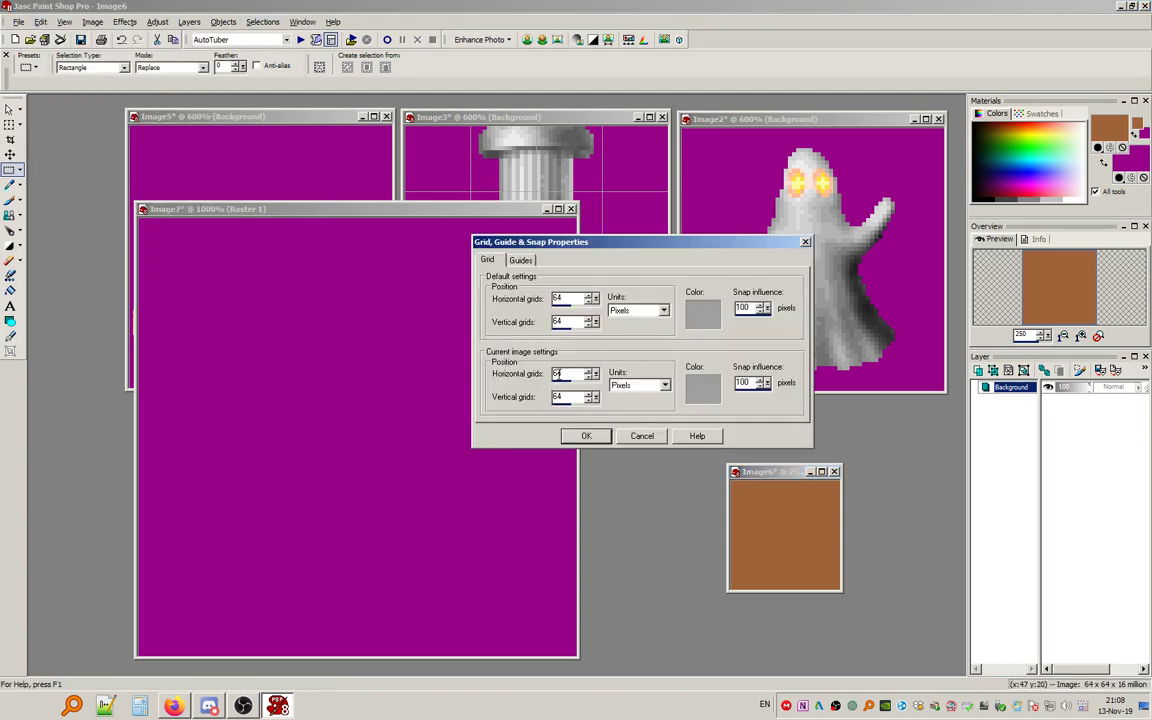
click(586, 436)
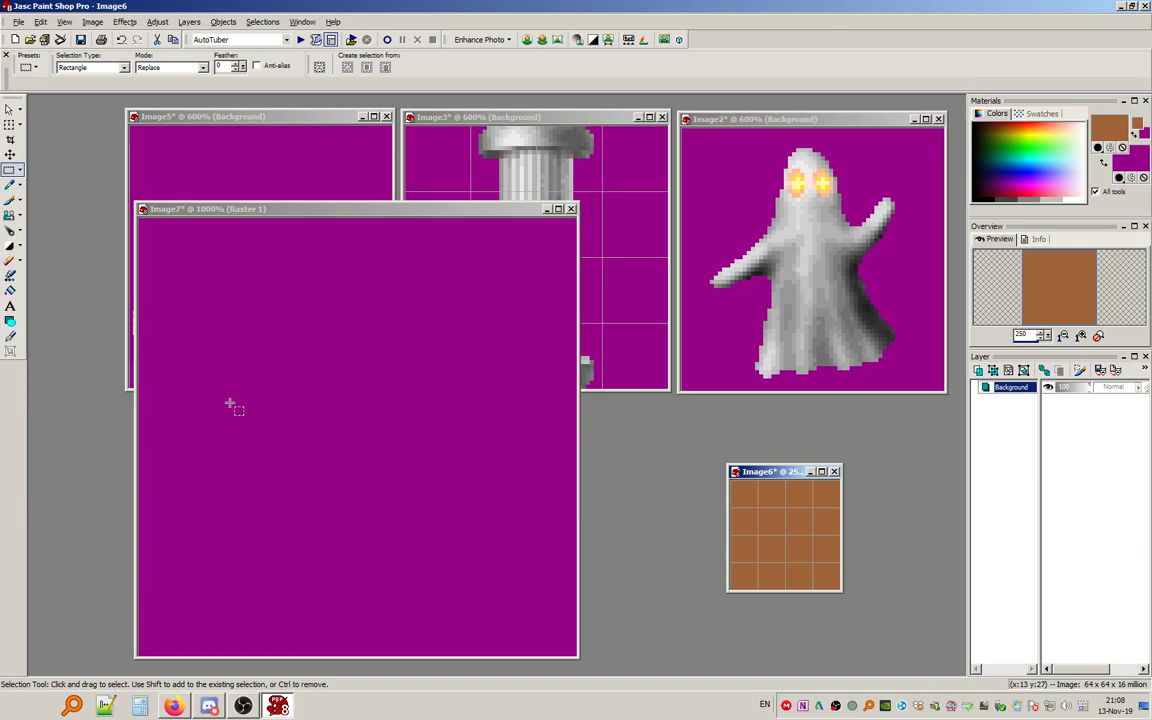
Set the new purple image's grid spacing to 16 pixels in both directions and turn off Snap To Grid.
click(321, 210)
click(63, 22)
click(140, 179)
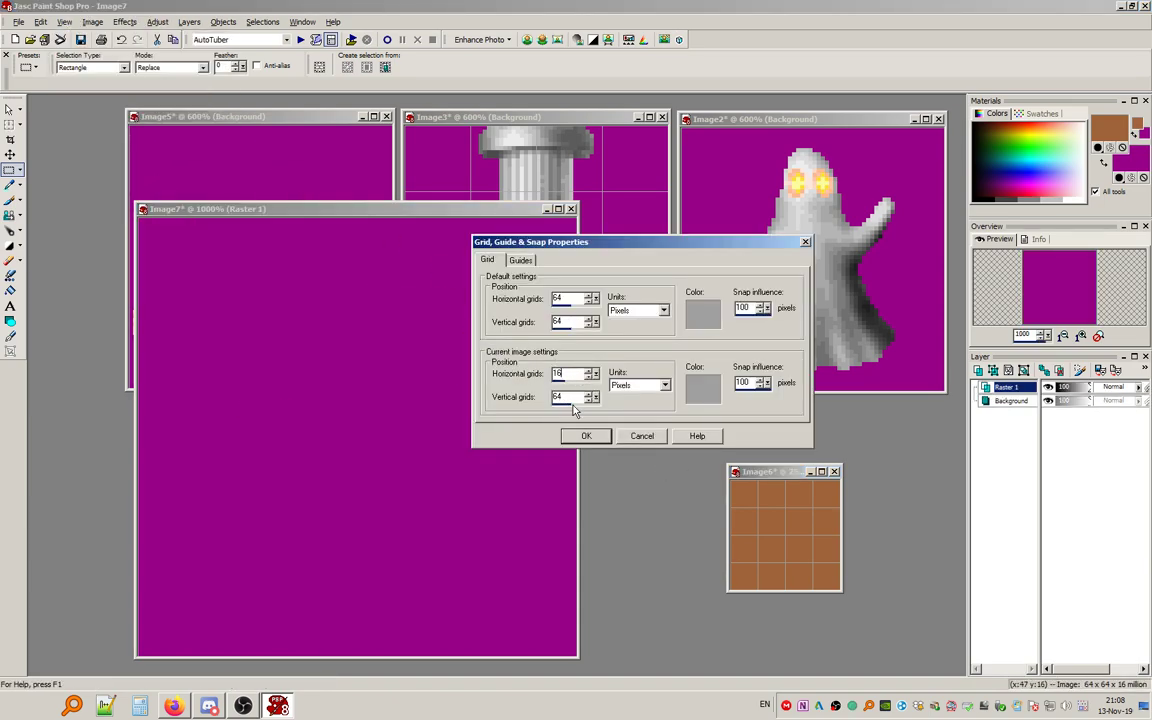
click(586, 436)
click(63, 22)
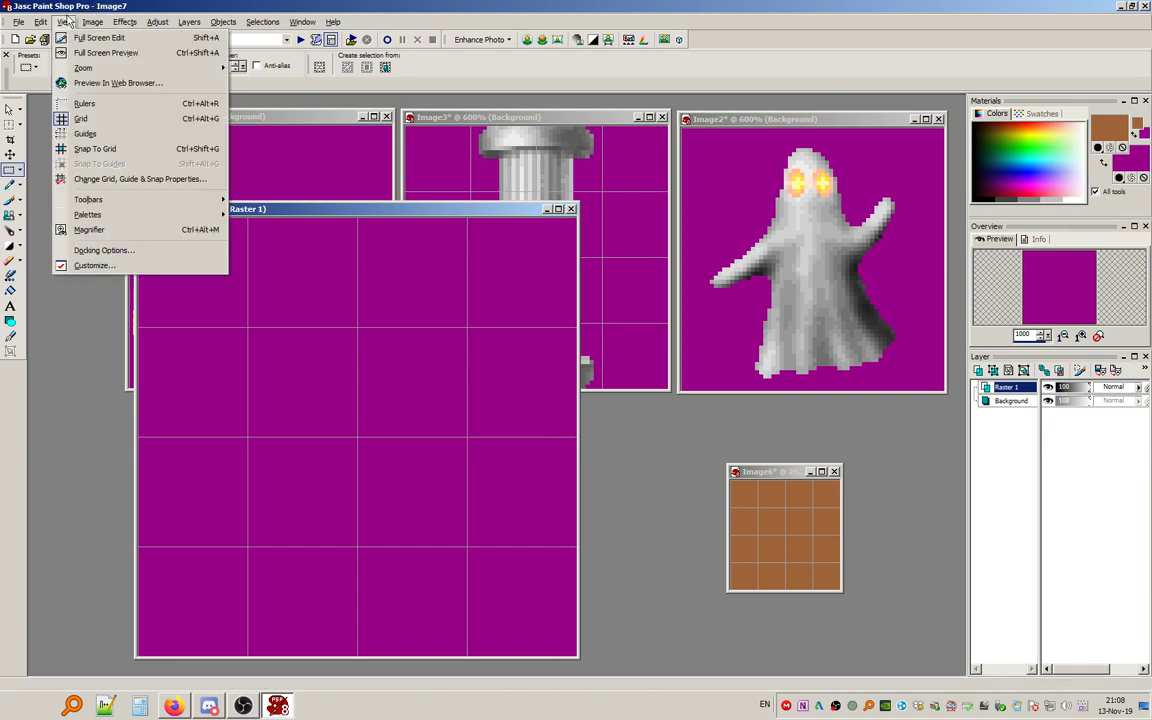
click(97, 148)
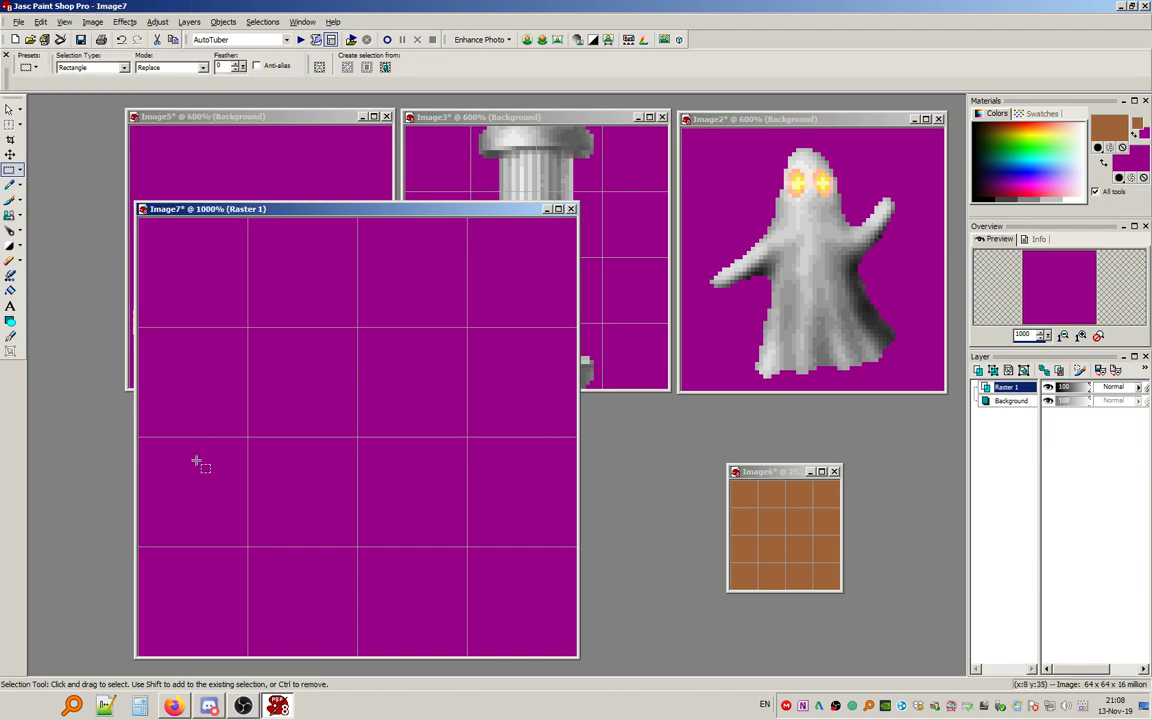
Select a full-width horizontal strip about 4 pixels tall below the image centre, fill it with the brown on the new layer, and deselect it.
drag(209, 470, 504, 487)
drag(142, 476, 620, 492)
drag(563, 438, 116, 506)
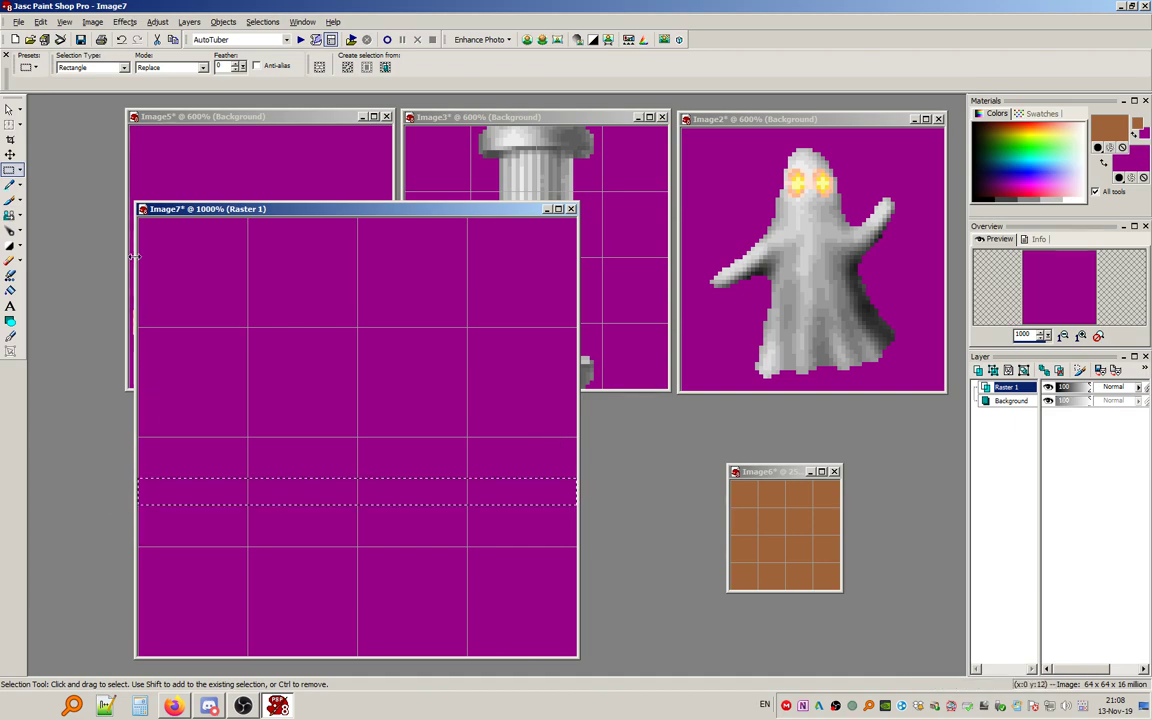
click(10, 290)
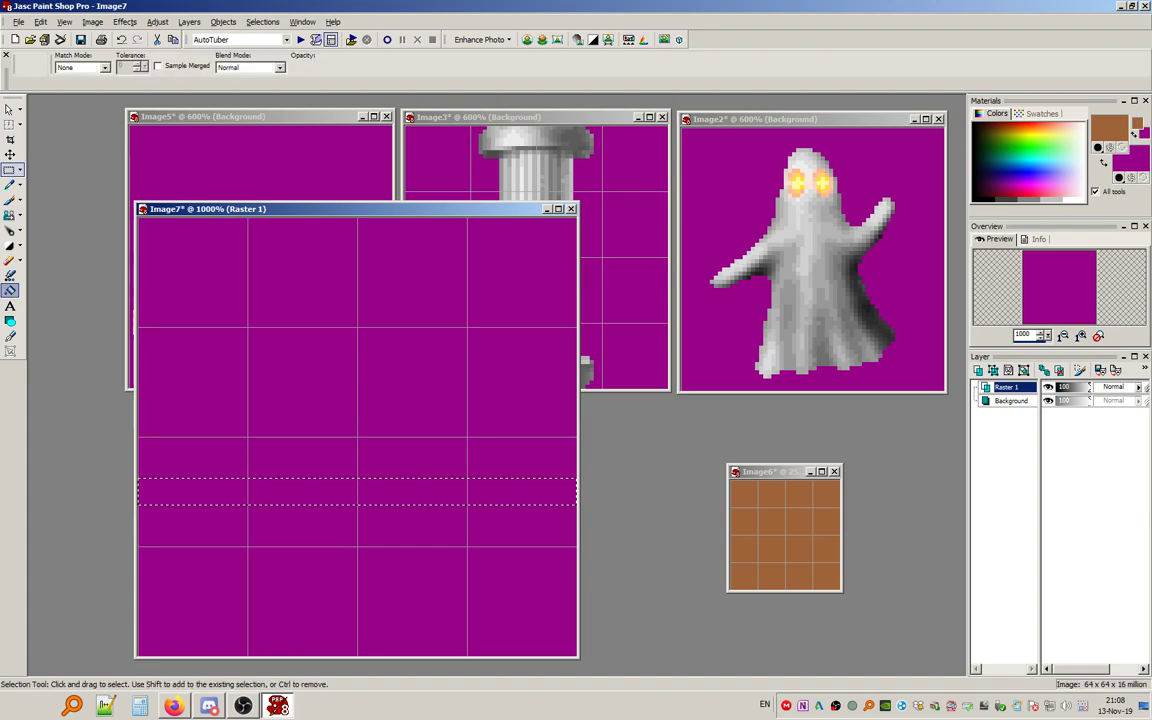
click(275, 484)
click(262, 21)
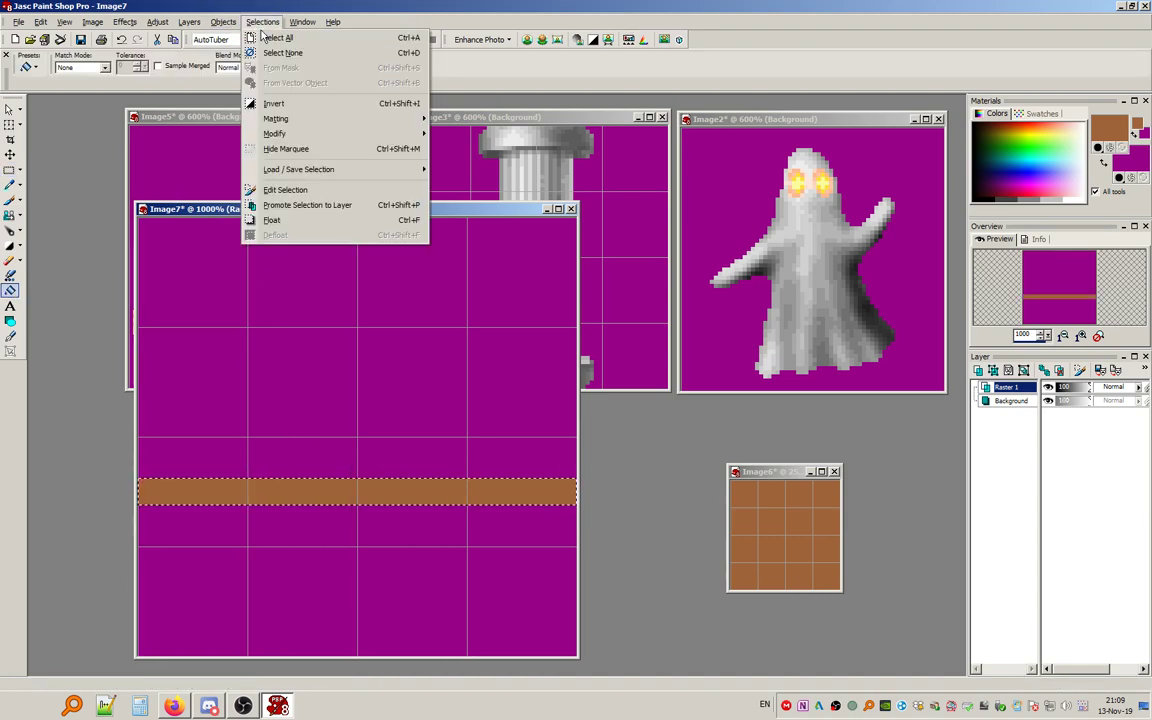
click(262, 50)
Select a full-width strip about 2 pixels tall directly below the brown band and fill it with the brown.
click(10, 170)
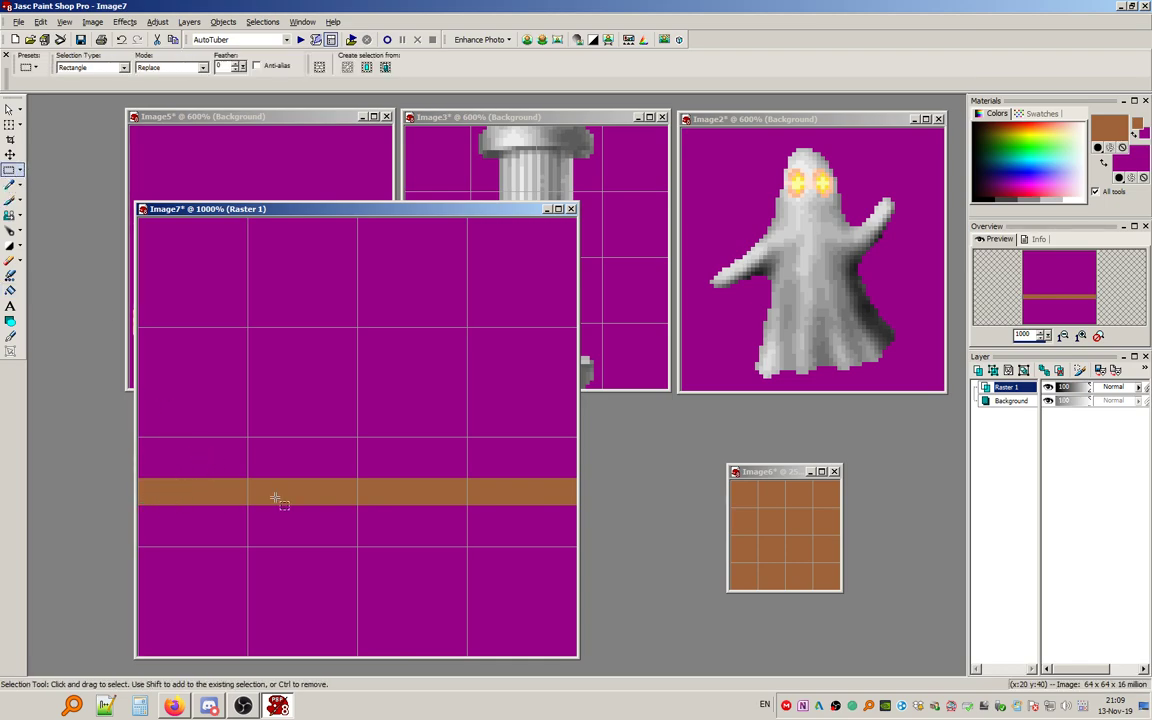
drag(143, 510, 600, 525)
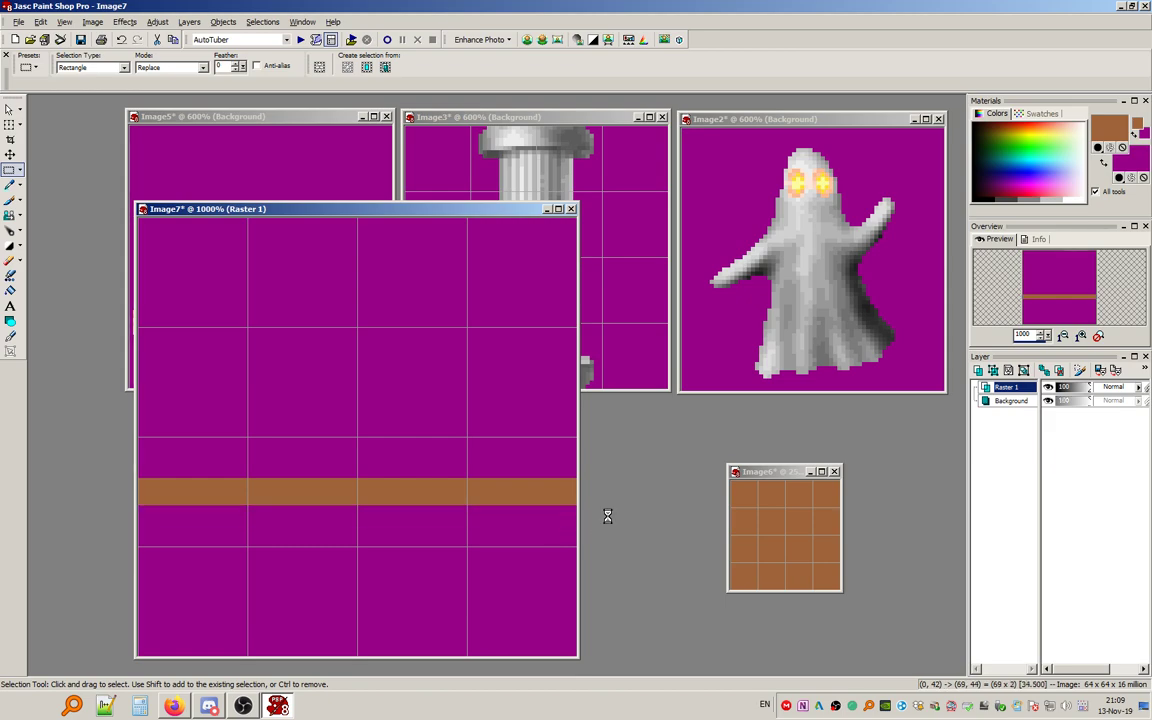
click(10, 290)
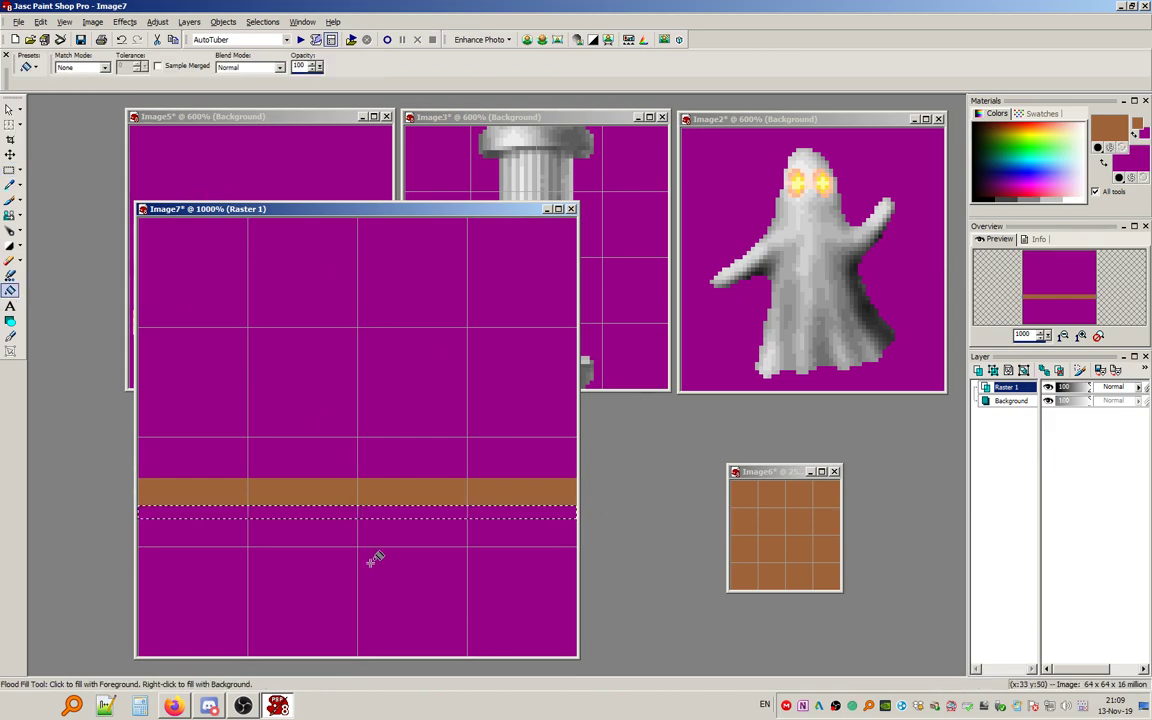
Darken the selected lower strip on all linked channels with Gamma Correction and clear the selection.
click(157, 21)
mouse_move(220, 52)
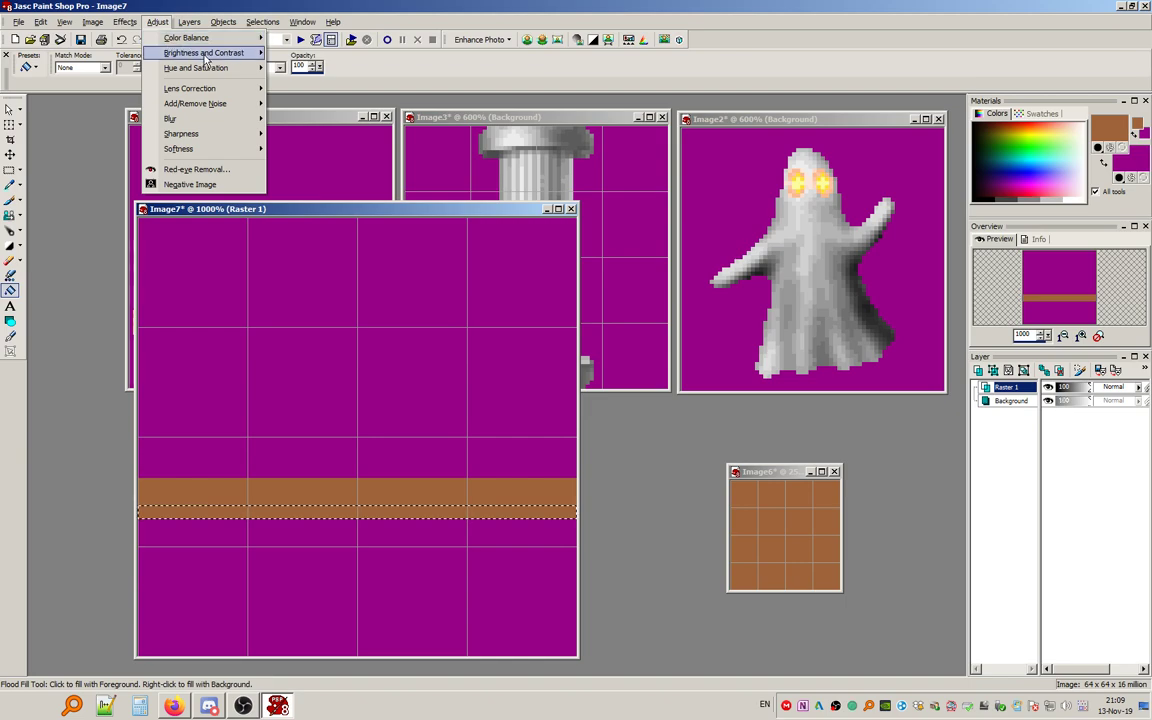
click(340, 119)
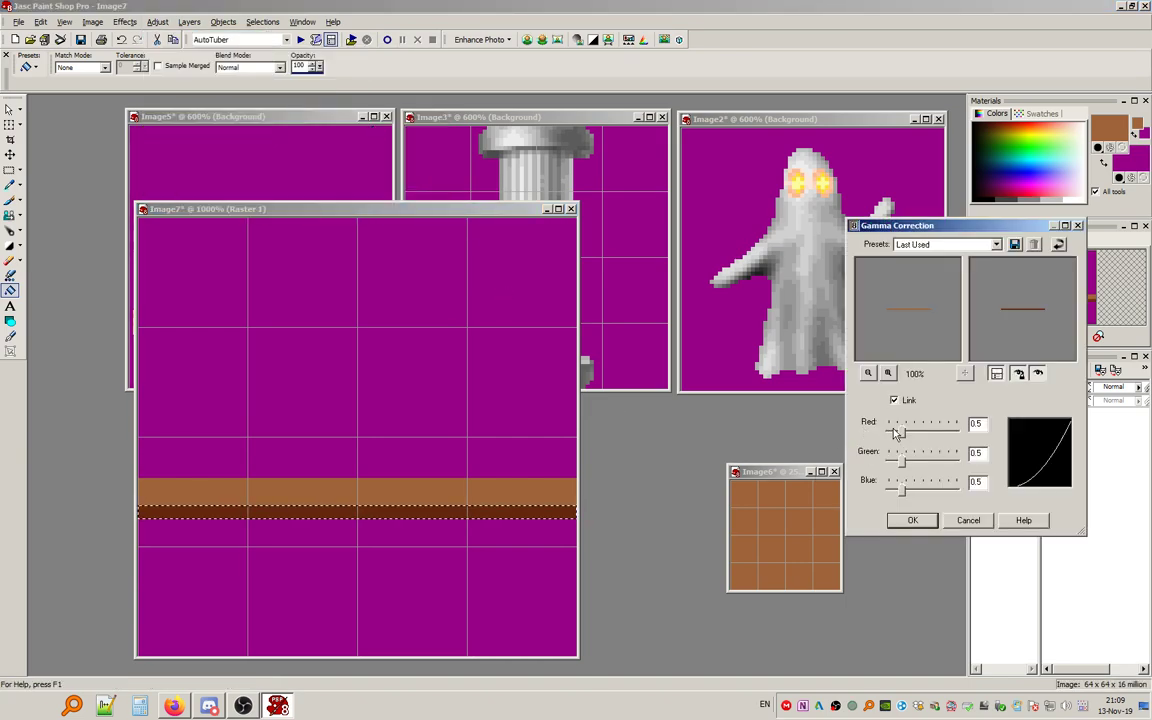
drag(903, 436, 908, 441)
click(911, 521)
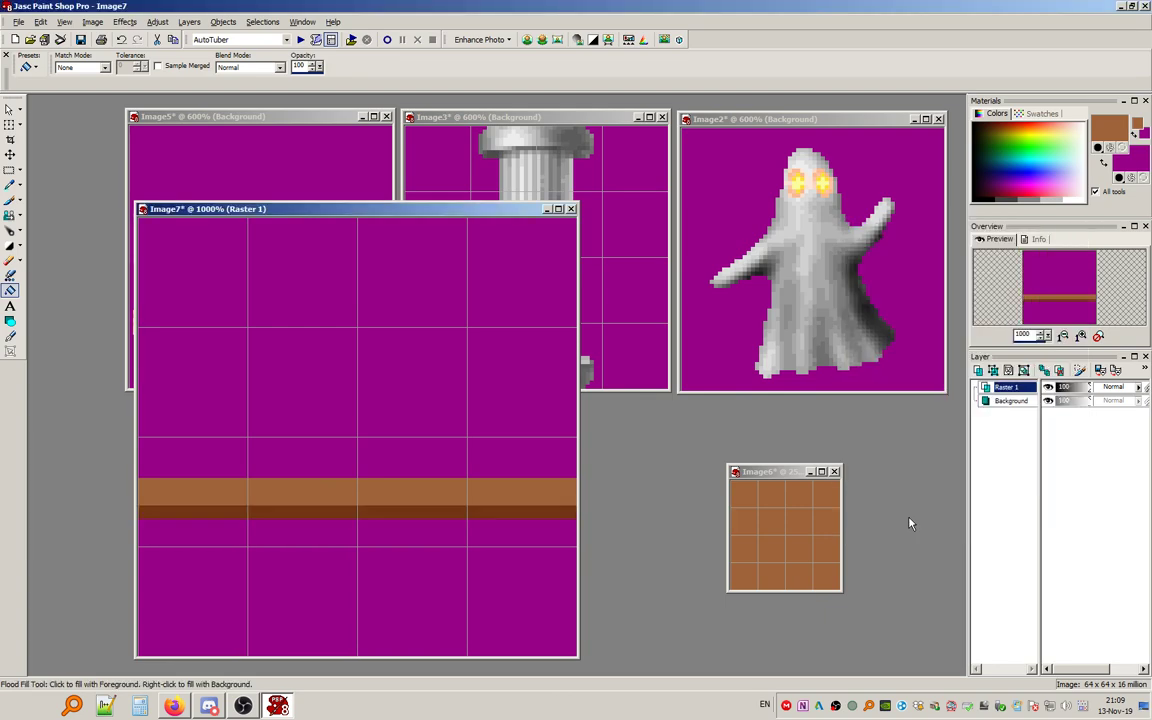
click(262, 22)
click(290, 52)
click(10, 336)
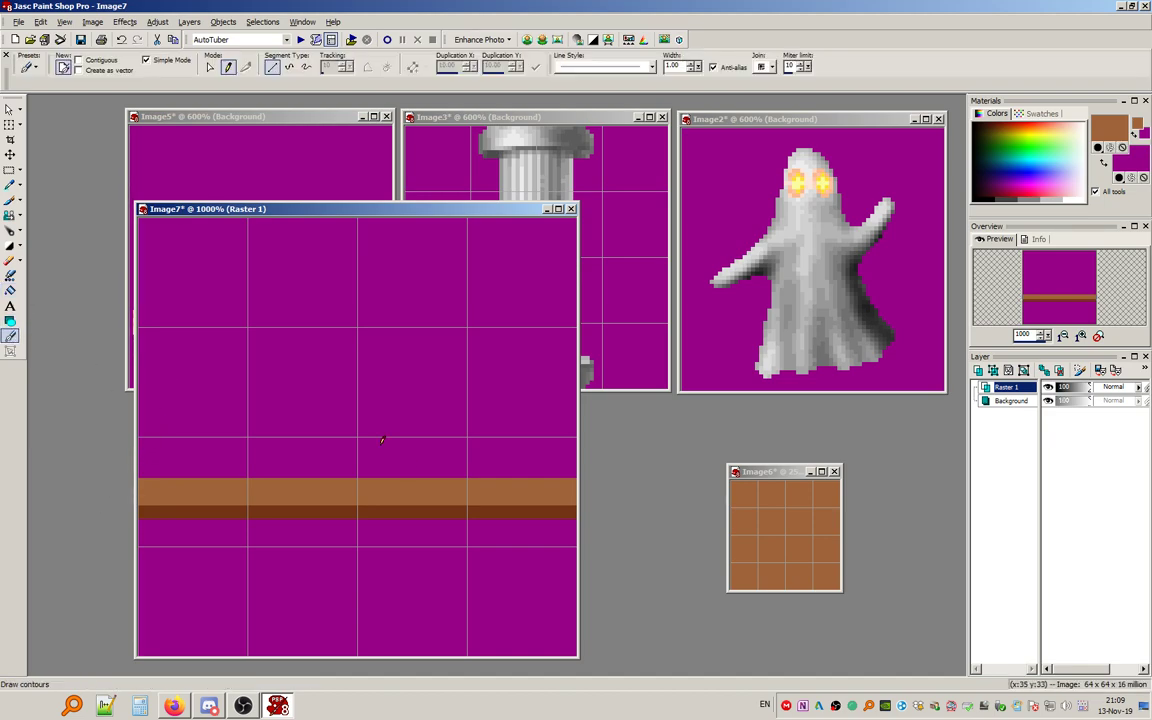
drag(360, 440, 124, 503)
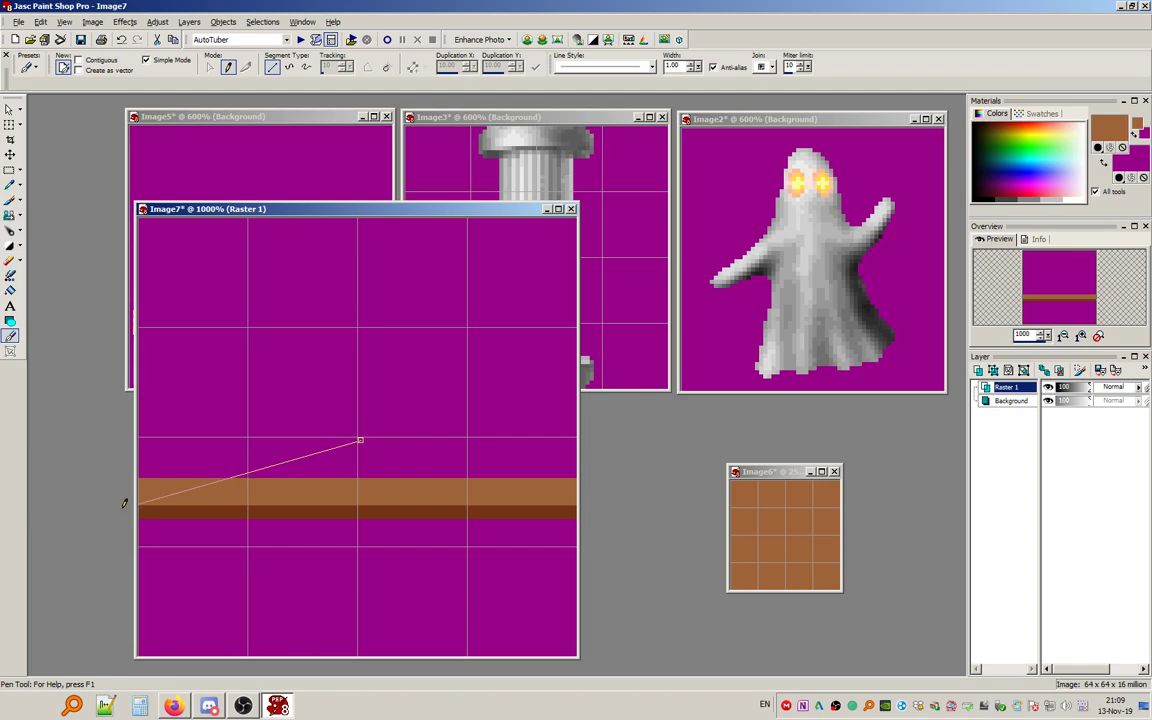
drag(120, 503, 120, 506)
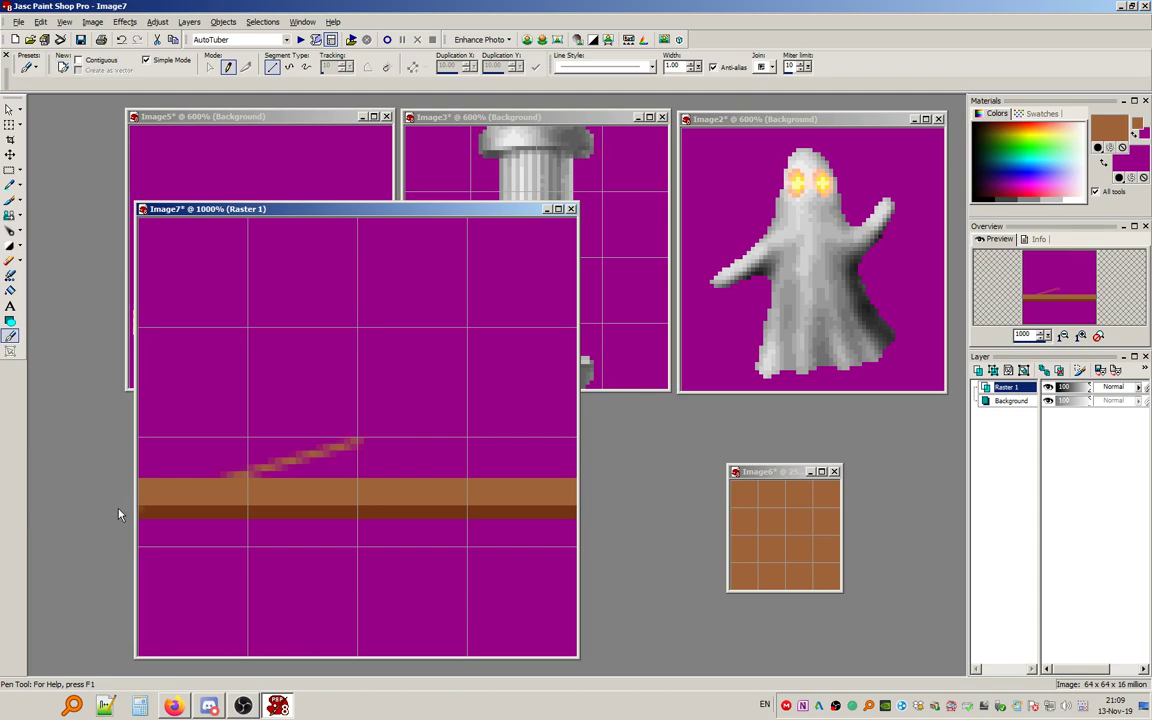
key(ctrl+z)
Cut the band's upper left corner into stair steps about 4 pixels wide and 1 pixel high by deleting rectangular selections.
key(s)
drag(231, 478, 203, 478)
drag(247, 443, 234, 430)
drag(220, 484, 216, 480)
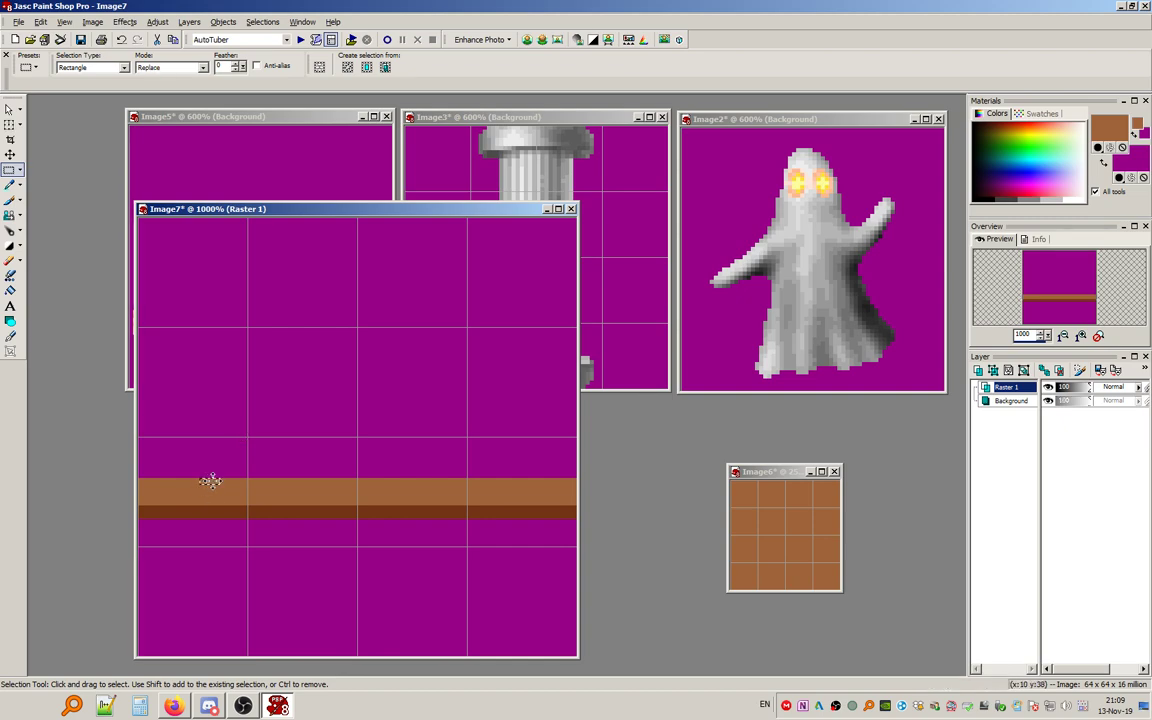
scroll(211, 483, up, 1)
scroll(240, 455, up, 1)
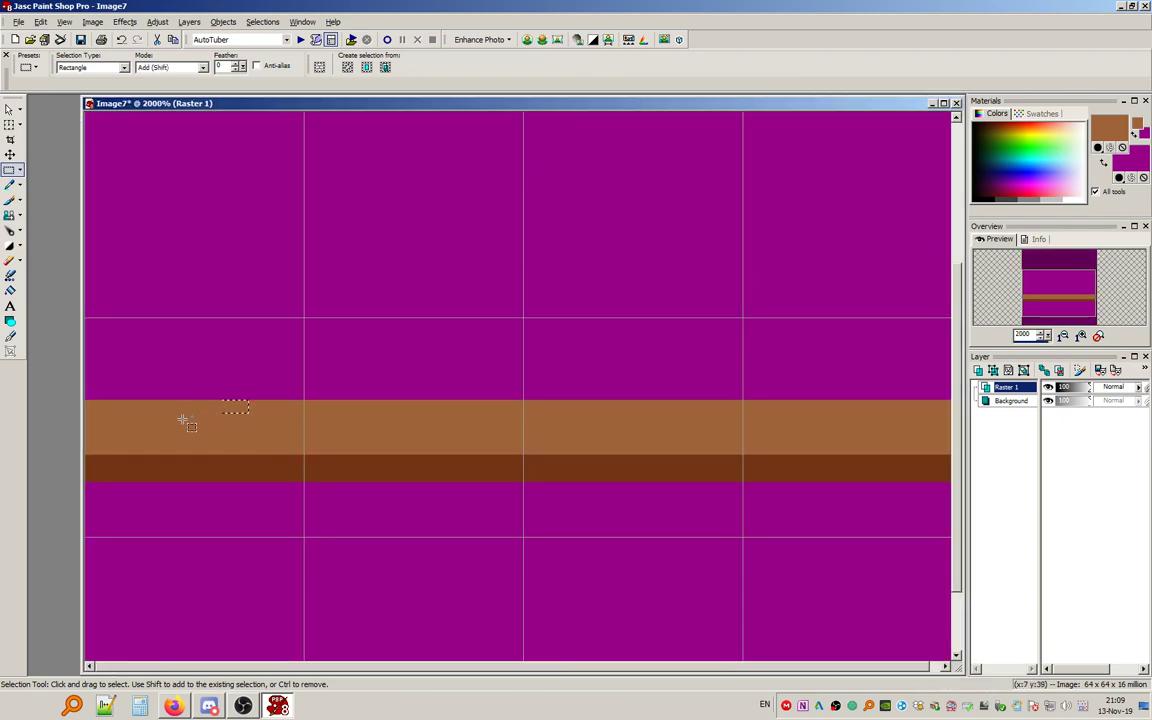
drag(188, 420, 94, 433)
drag(191, 409, 91, 394)
key(Delete)
scroll(211, 378, down, 3)
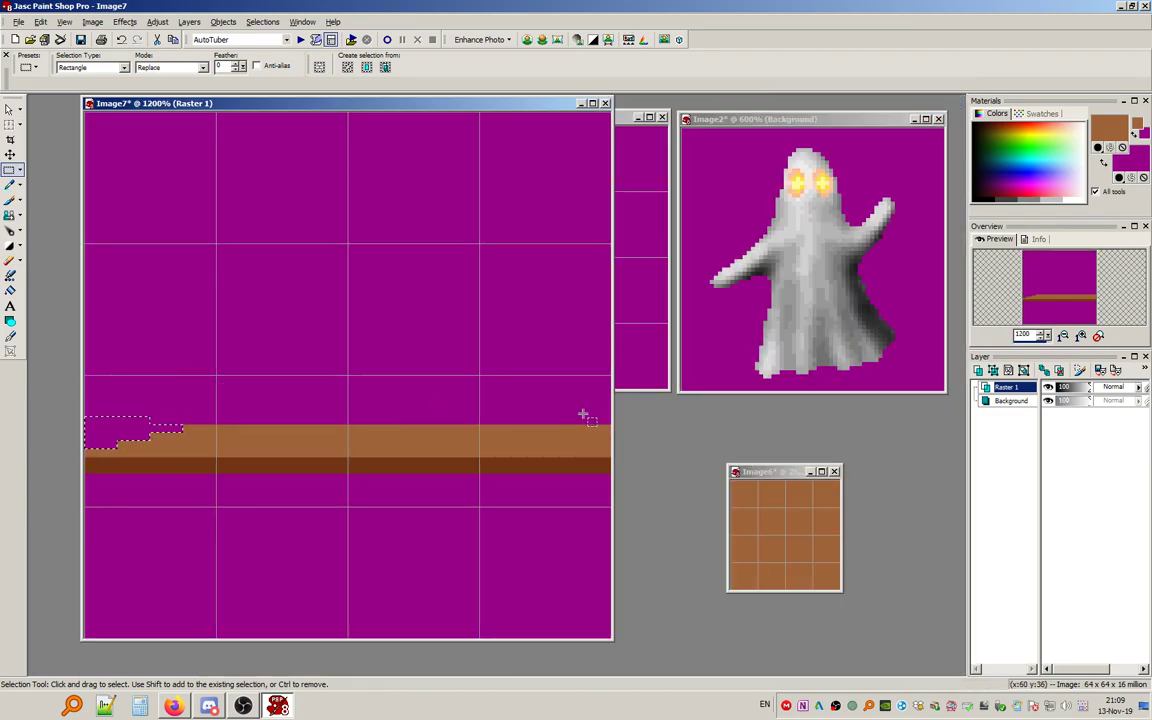
Delete about 12 pixels from the right end of the two-tone band and clear the selection.
scroll(560, 405, up, 1)
drag(619, 357, 870, 668)
key(Delete)
key(ctrl+d)
Paste the copied stepped end as a selection, mirror it, fit it onto the band's right end, and deselect it.
key(ctrl+e)
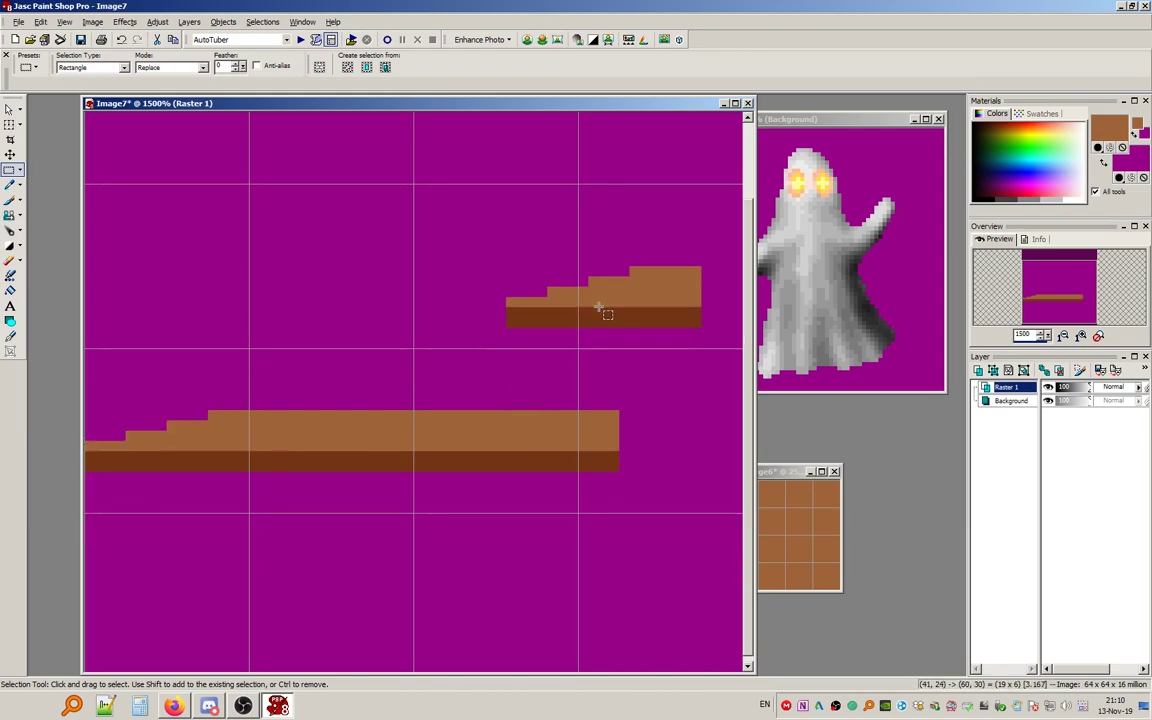
click(604, 305)
click(92, 22)
click(109, 53)
drag(607, 310, 640, 429)
click(264, 22)
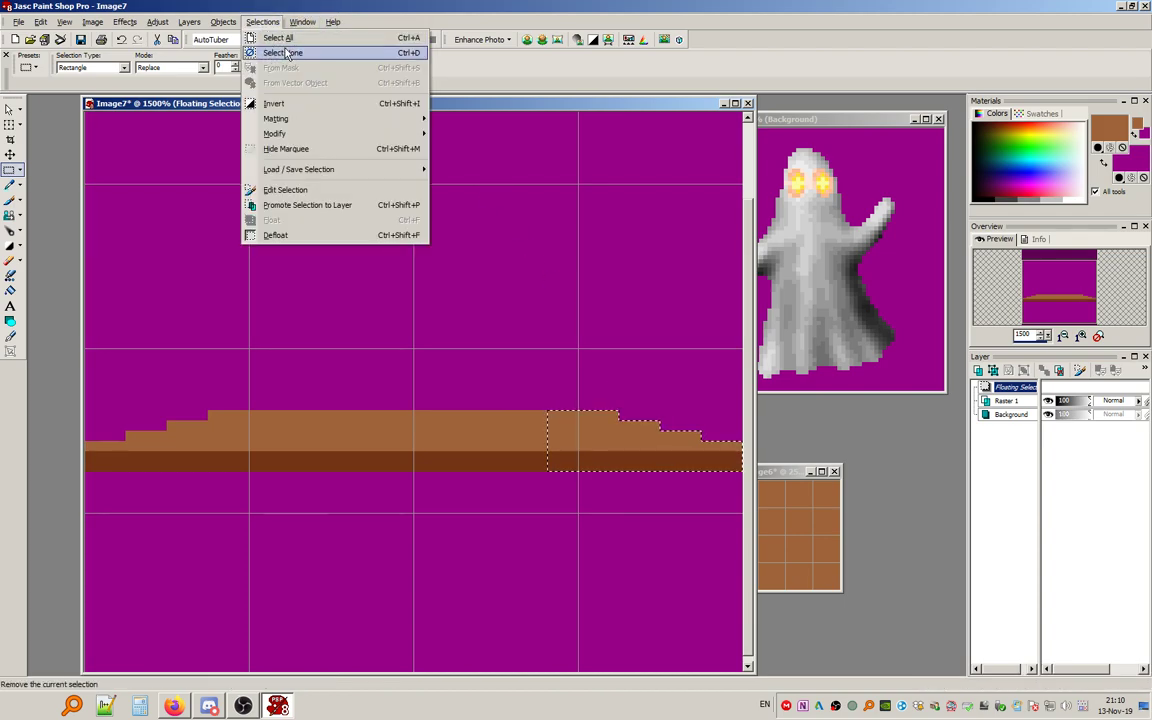
click(291, 53)
scroll(219, 386, down, 2)
scroll(192, 404, up, 1)
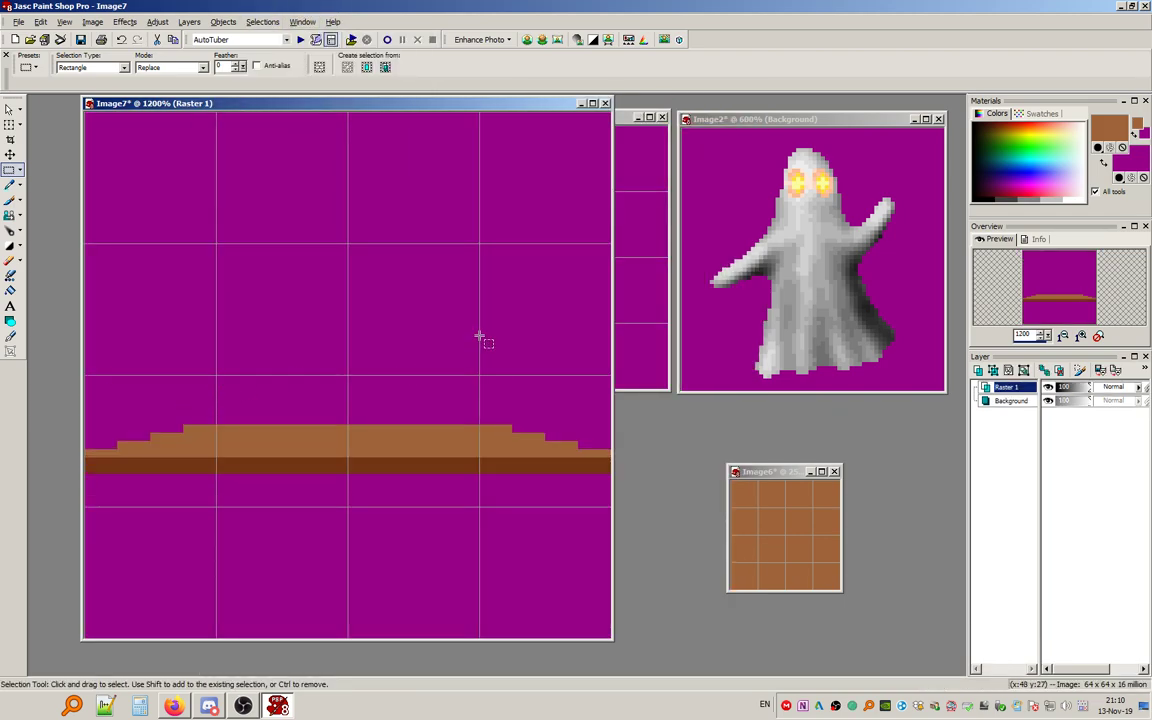
Add a new raster layer named Raster 2 directly above the background with the default settings.
click(1010, 400)
click(189, 21)
click(205, 37)
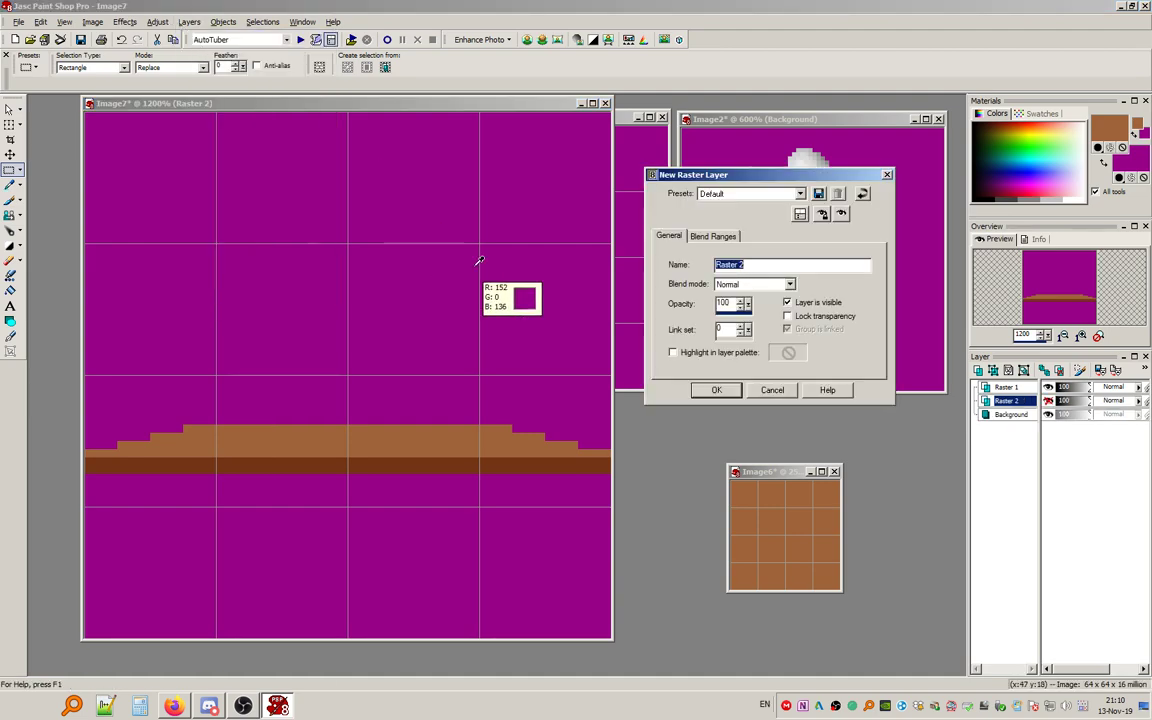
click(722, 388)
Fill a brown table leg about 4 pixels wide and 20 pixels tall on Raster 2 beneath the tabletop's left end.
mouse_move(1024, 410)
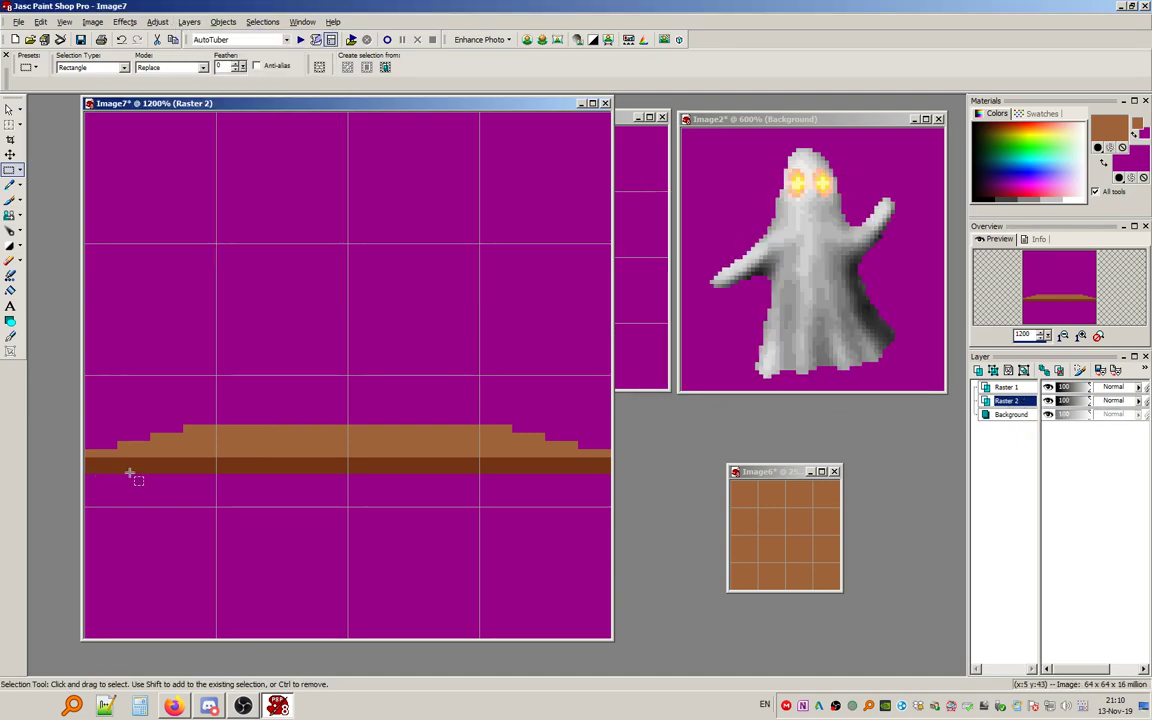
drag(127, 473, 157, 658)
click(10, 276)
click(10, 290)
click(145, 530)
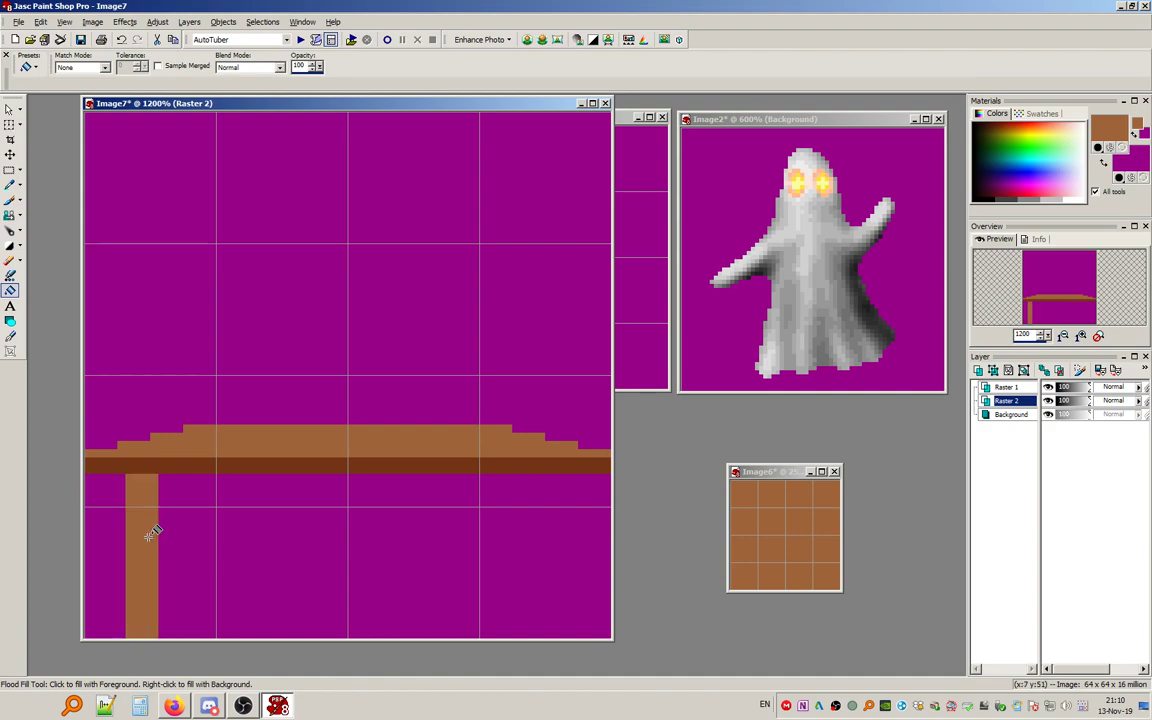
Shift the left leg 1 pixel outward and place a copy of it symmetrically beneath the tabletop's right end.
click(10, 172)
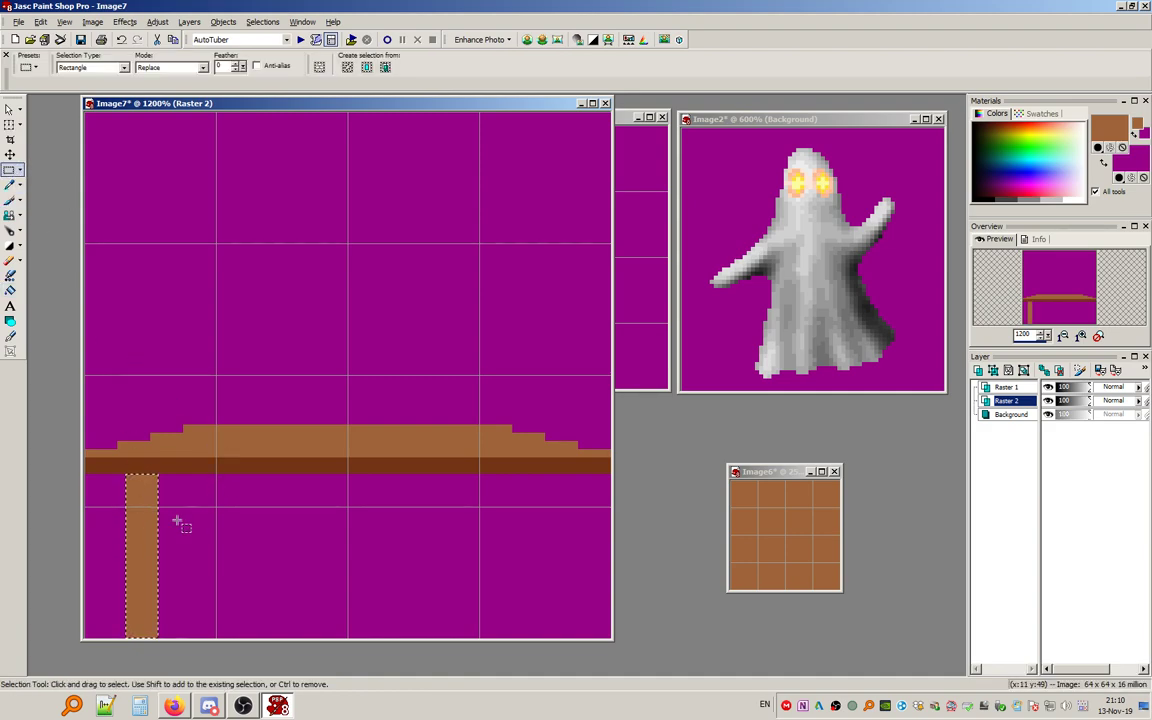
click(138, 510)
drag(137, 511, 568, 562)
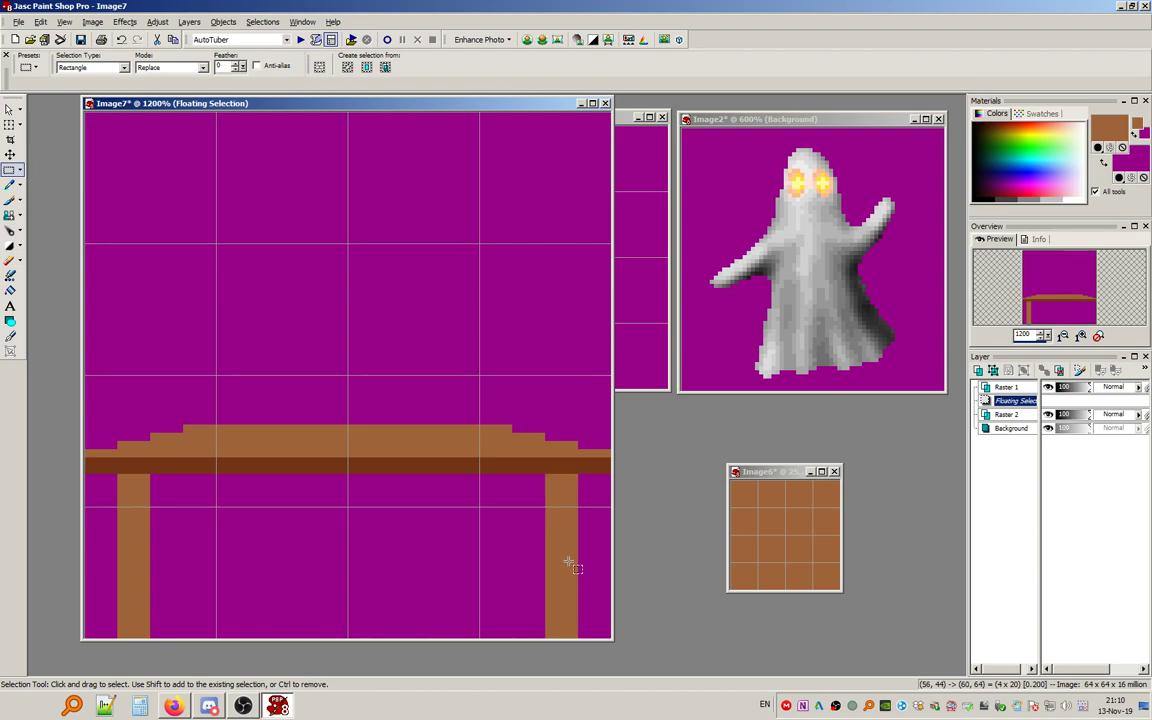
click(540, 363)
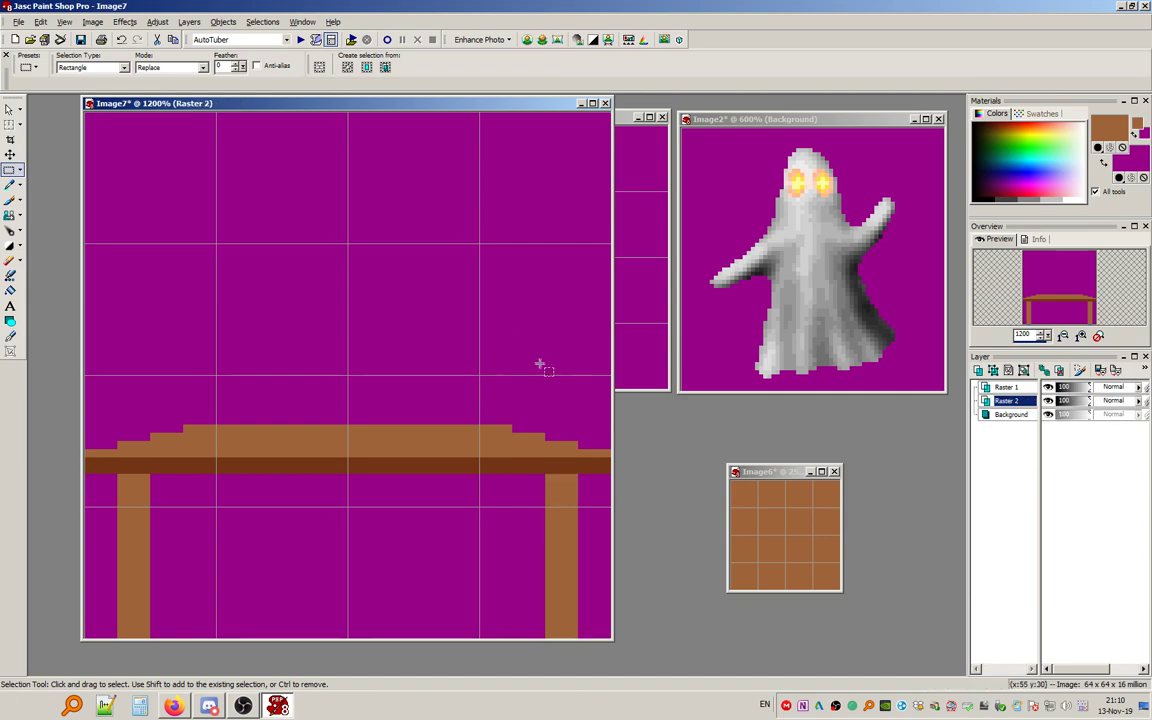
drag(497, 328, 520, 342)
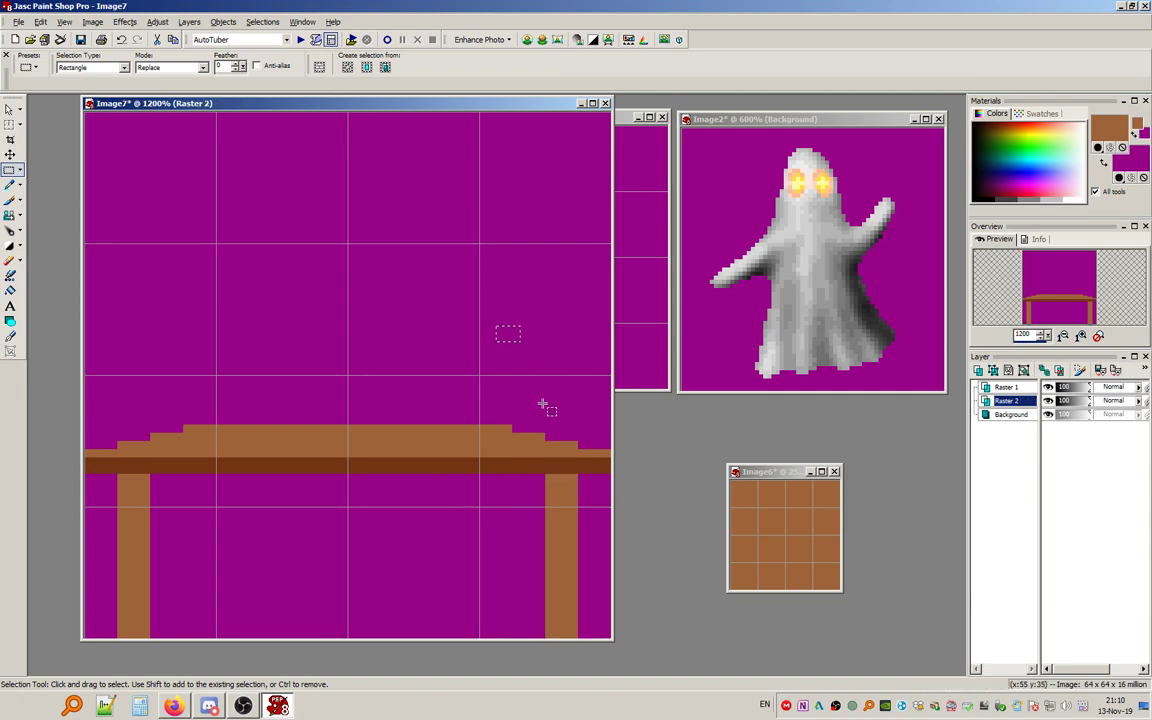
Delete the top pixel row of the stepped tabletop on Raster 1.
click(1031, 390)
drag(587, 390, 91, 433)
key(Delete)
drag(383, 516, 413, 564)
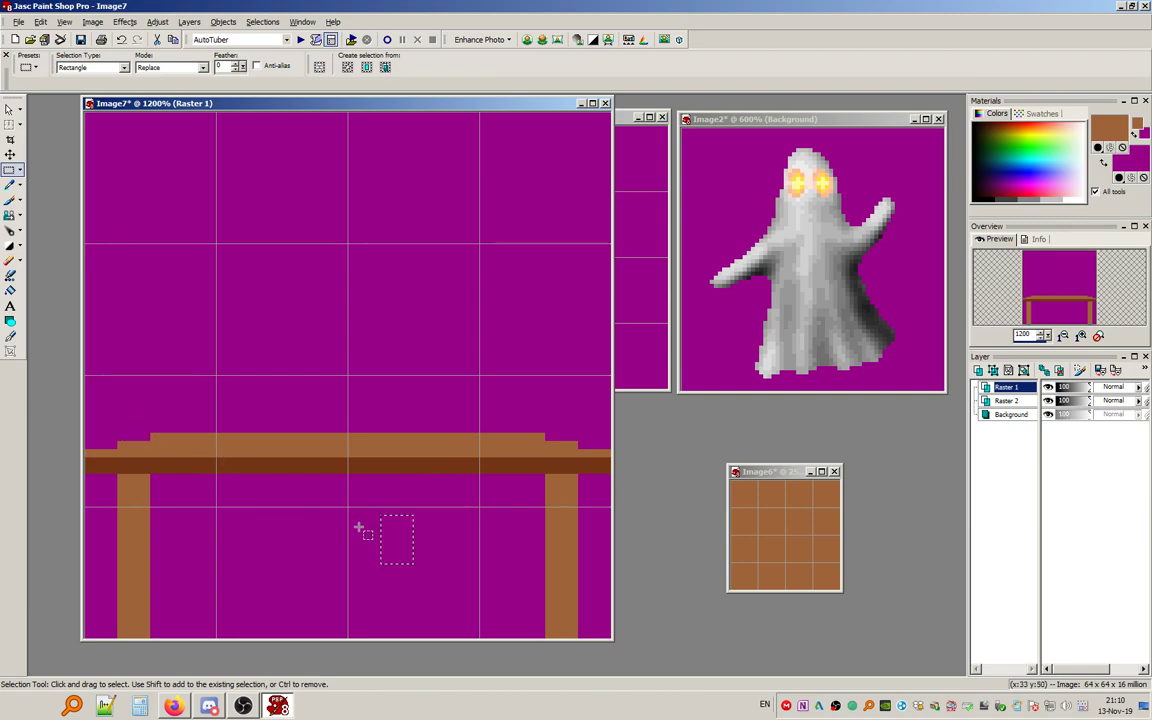
Clear the selection and delete the right table leg on Raster 2.
click(1006, 400)
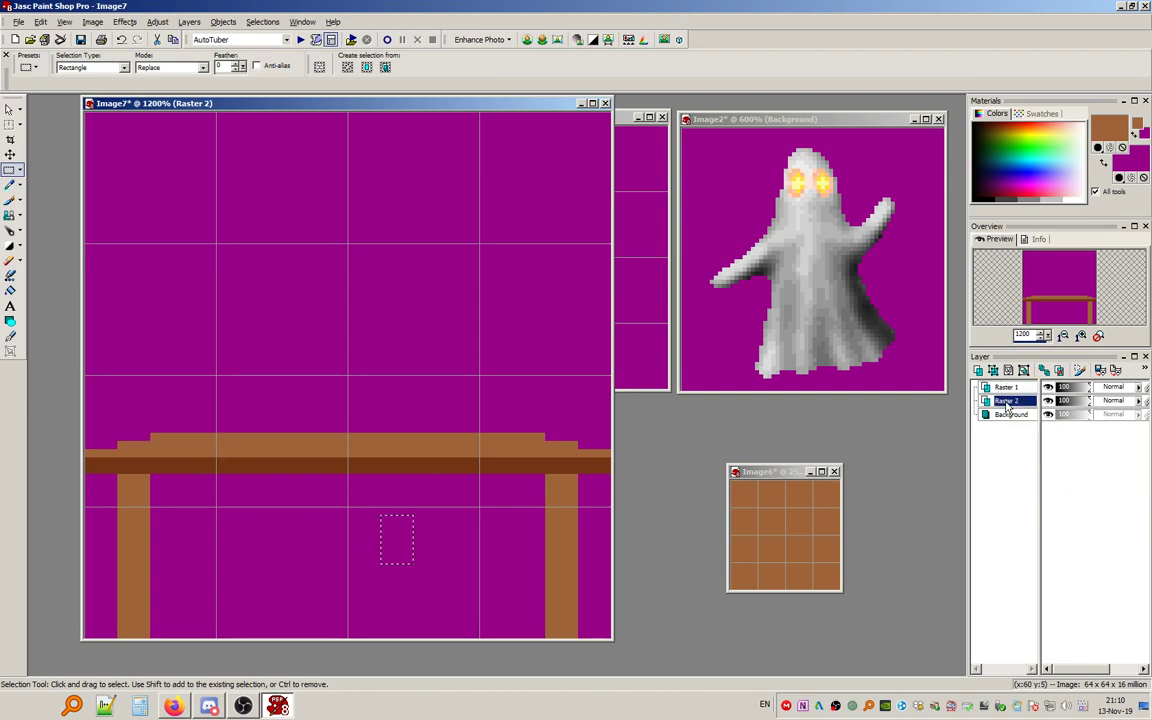
click(262, 21)
click(267, 53)
drag(480, 326, 611, 639)
key(Delete)
Select the left leg's area and shade it with the Lighten/Darken brush, size 4 for the sides and size 8 for the dark top.
drag(208, 351, 84, 637)
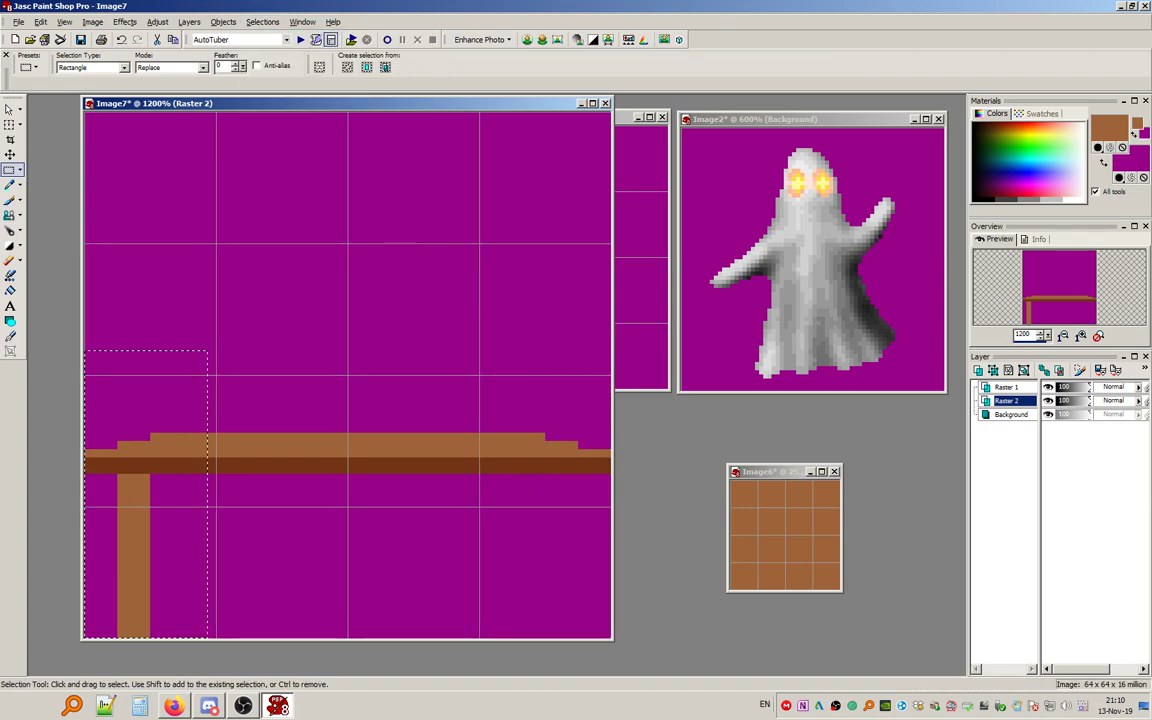
click(10, 245)
drag(128, 424, 145, 672)
click(121, 41)
click(149, 70)
click(149, 70)
click(149, 70)
click(149, 70)
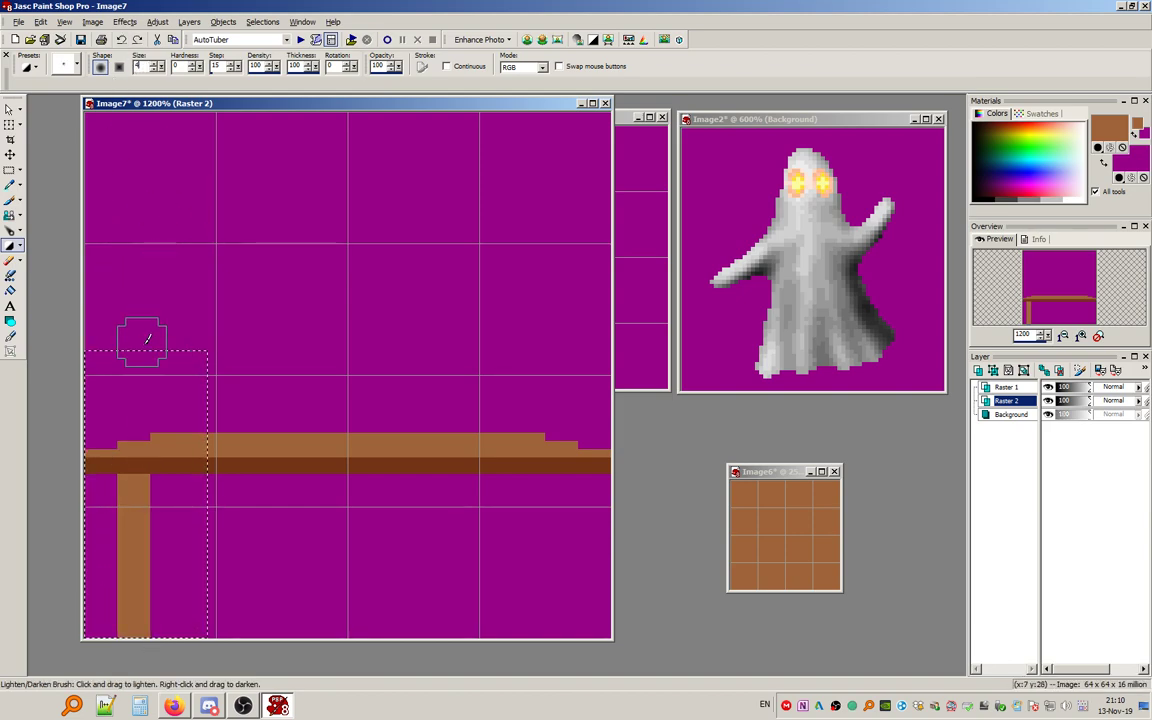
mouse_move(141, 449)
mouse_down()
mouse_move(141, 643)
mouse_move(157, 449)
mouse_move(153, 580)
mouse_move(141, 581)
mouse_move(150, 653)
mouse_up()
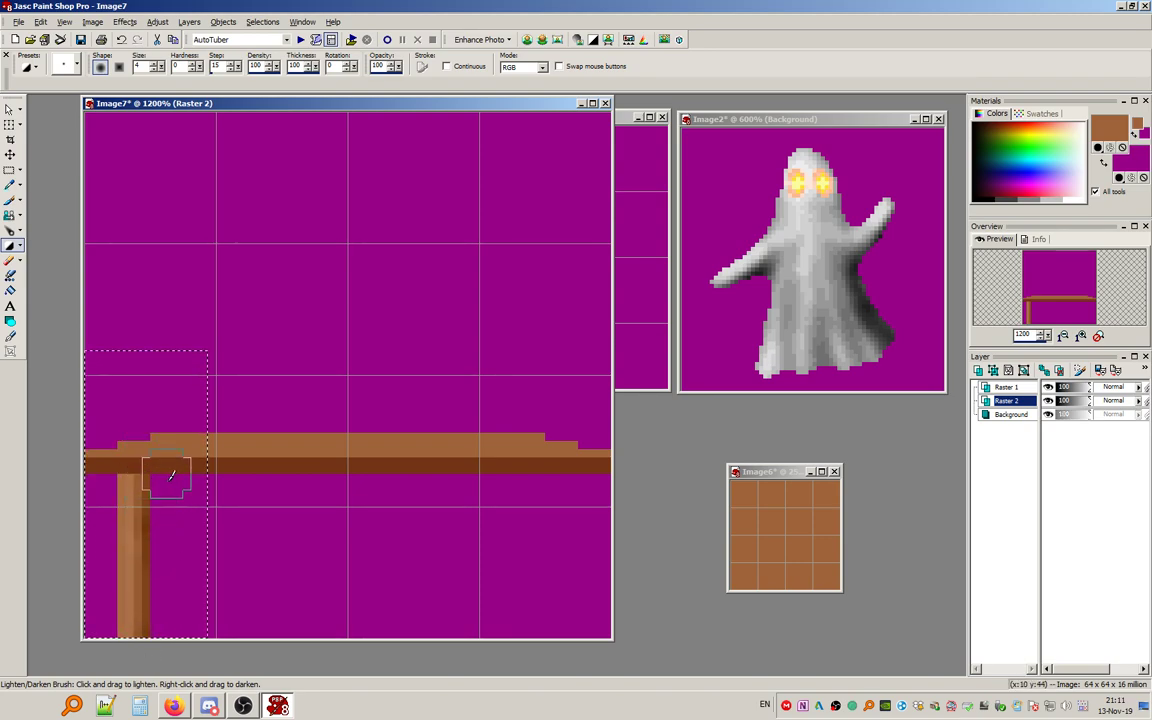
text(8)
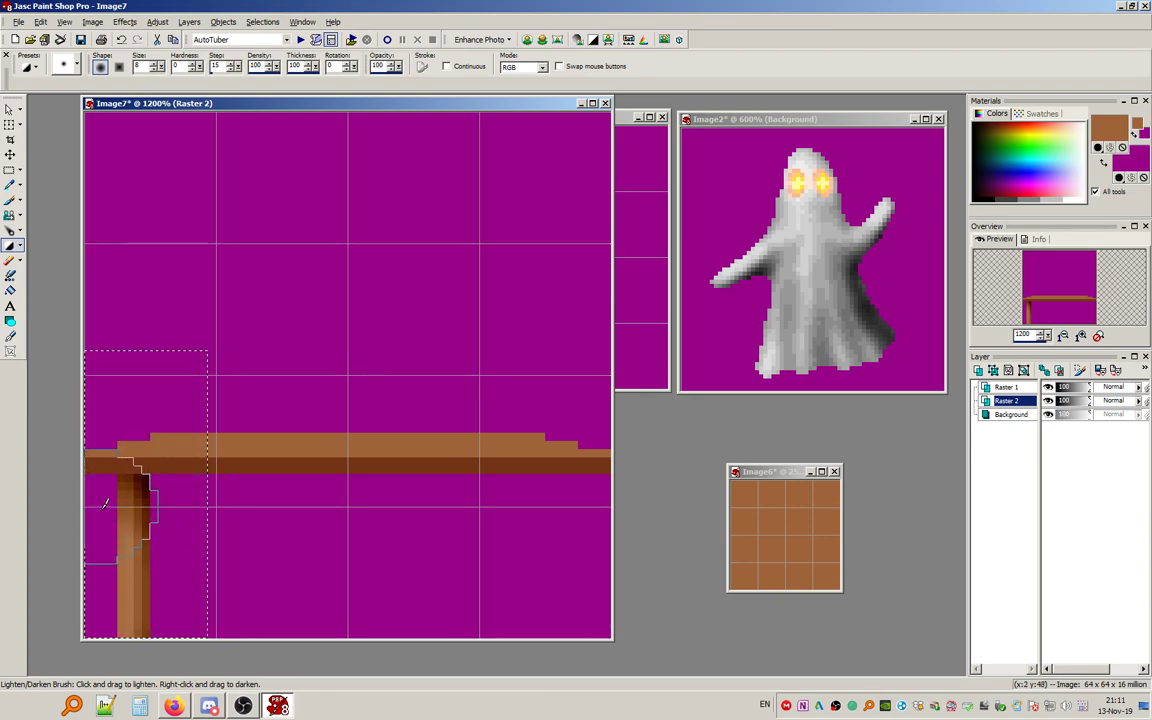
Paste a copy of the shaded leg symmetrically beneath the tabletop's right end and deselect it.
click(10, 169)
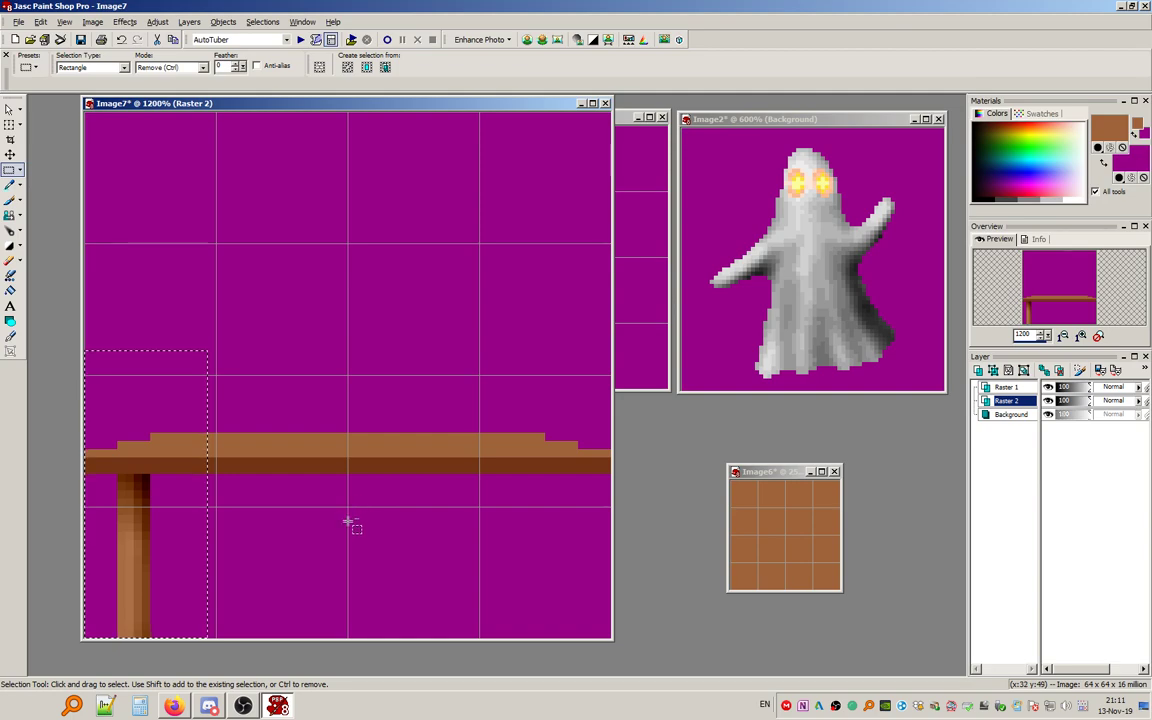
key(ctrl+e)
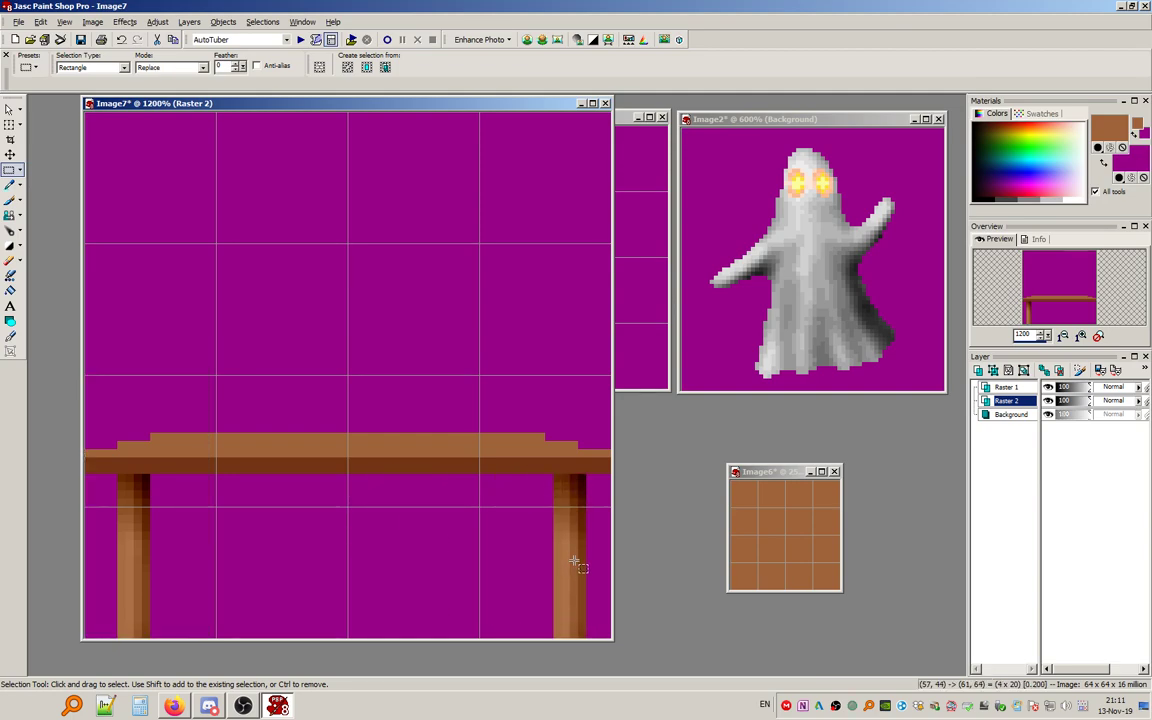
click(568, 563)
click(263, 21)
click(285, 46)
Paste a back leg just inside the left leg, 2 pixels higher, and darken it with Gamma Correction at about 0.59.
key(ctrl+e)
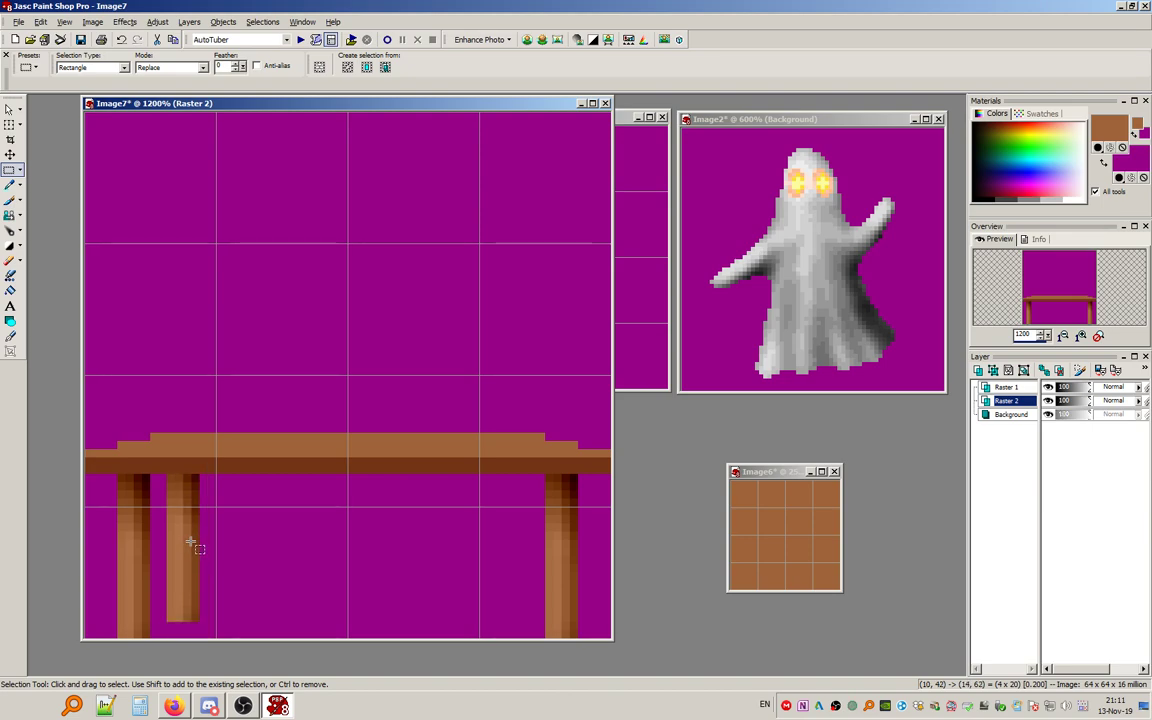
click(190, 543)
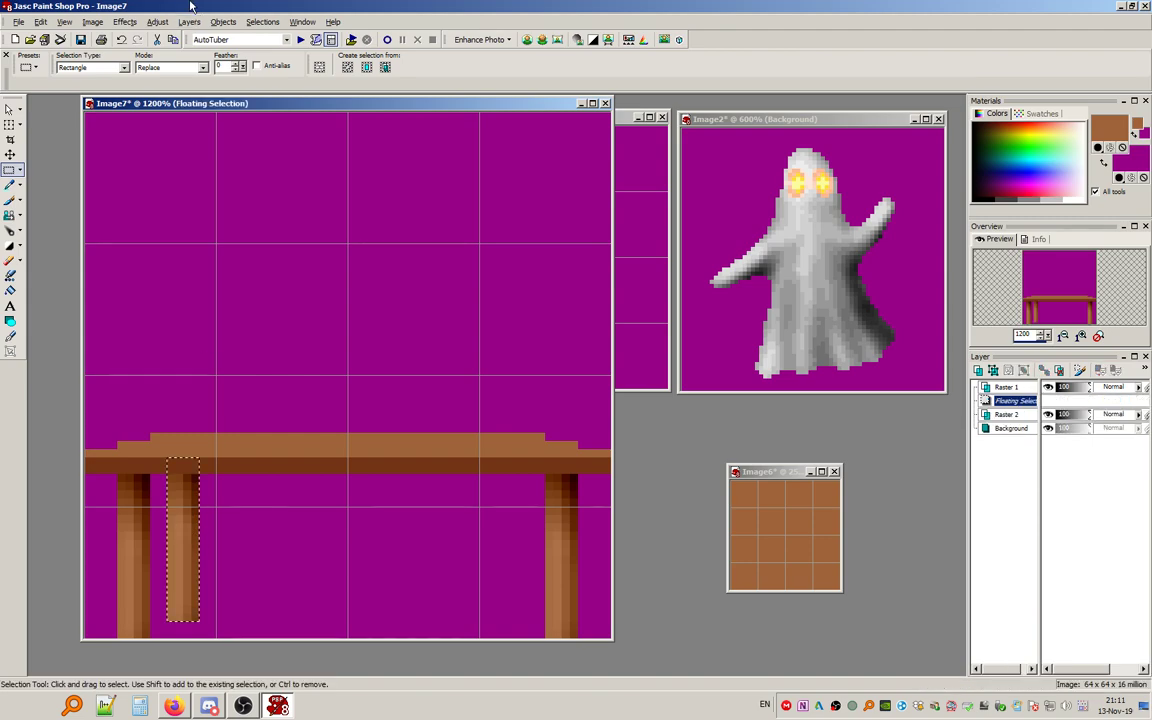
click(160, 23)
mouse_move(205, 48)
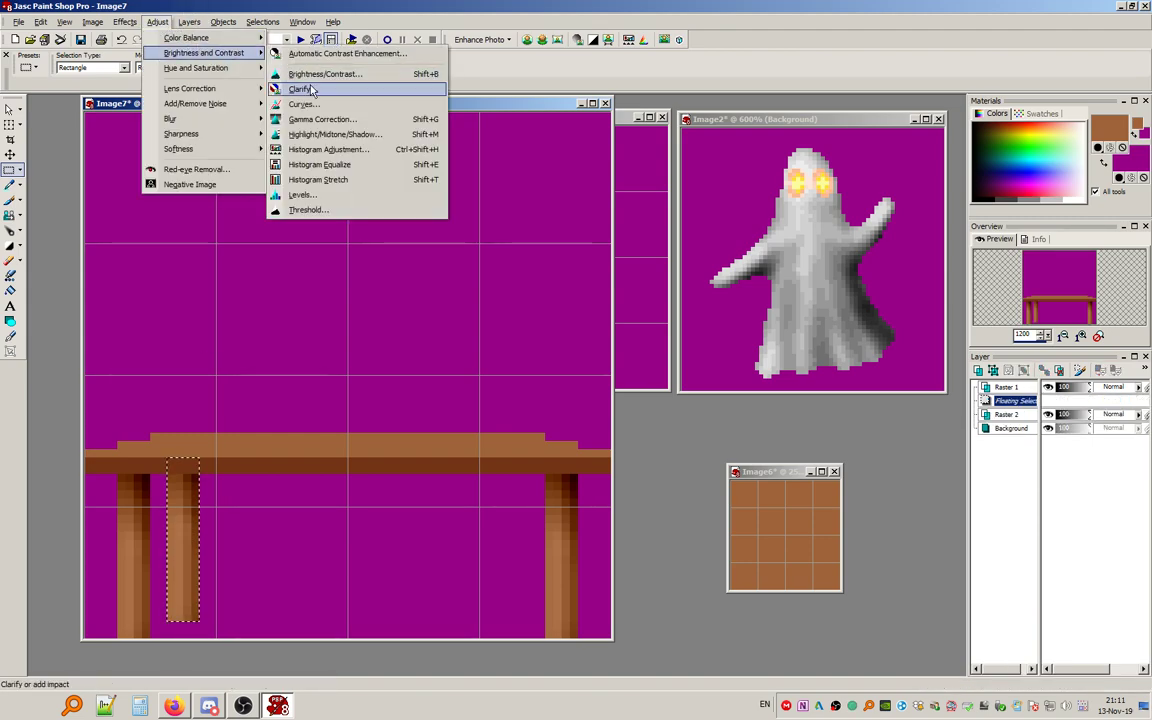
click(320, 116)
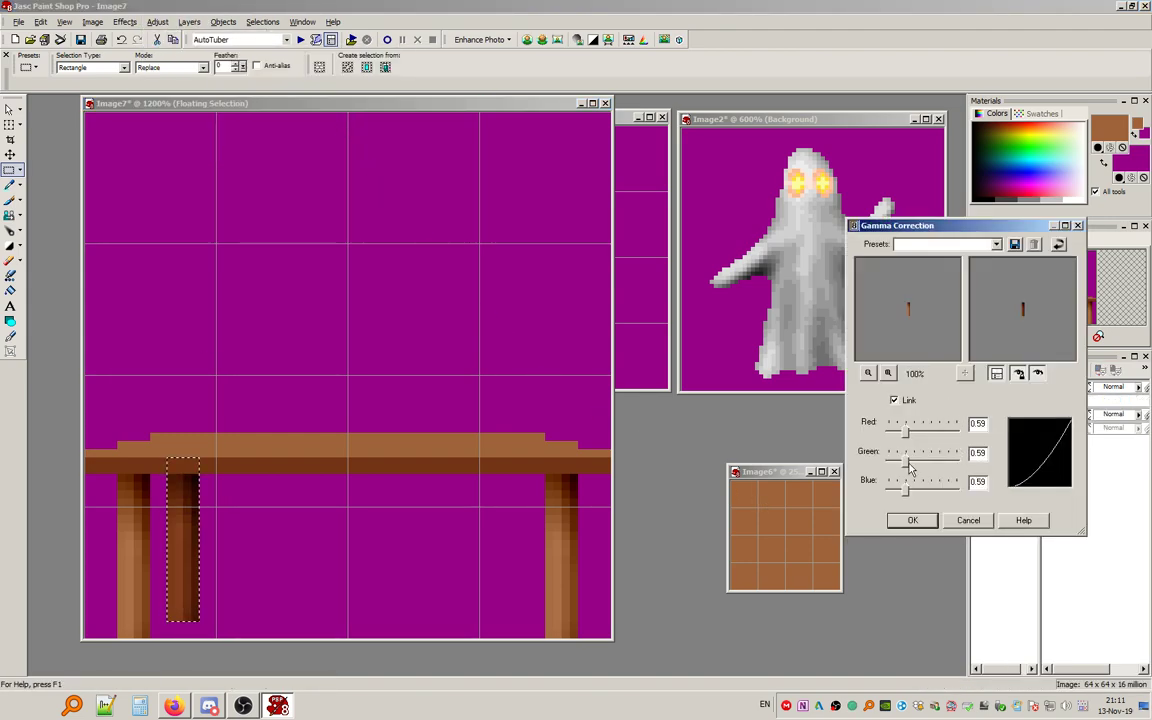
click(922, 526)
Copy the darkened back leg and paste it at the mirrored position just inside the right front leg.
key(ctrl+c)
key(ctrl+e)
drag(505, 543, 518, 540)
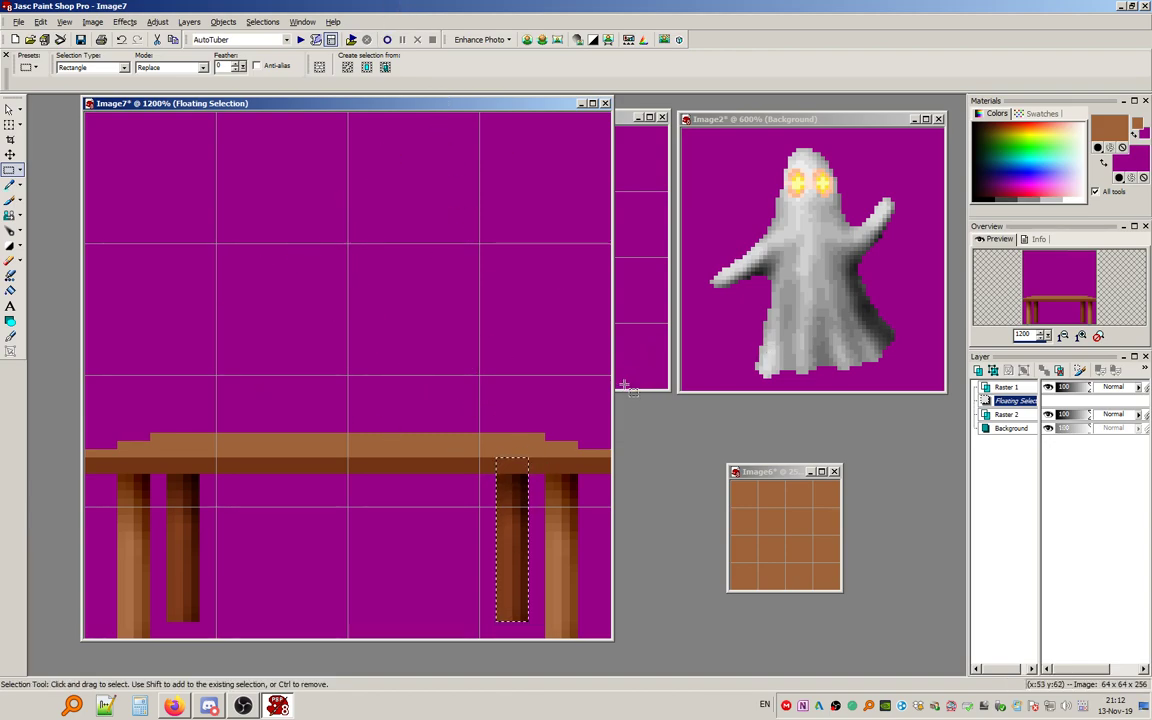
Deselect the pasted back leg and float a selection around the tabletop on the Raster 1 layer.
click(262, 21)
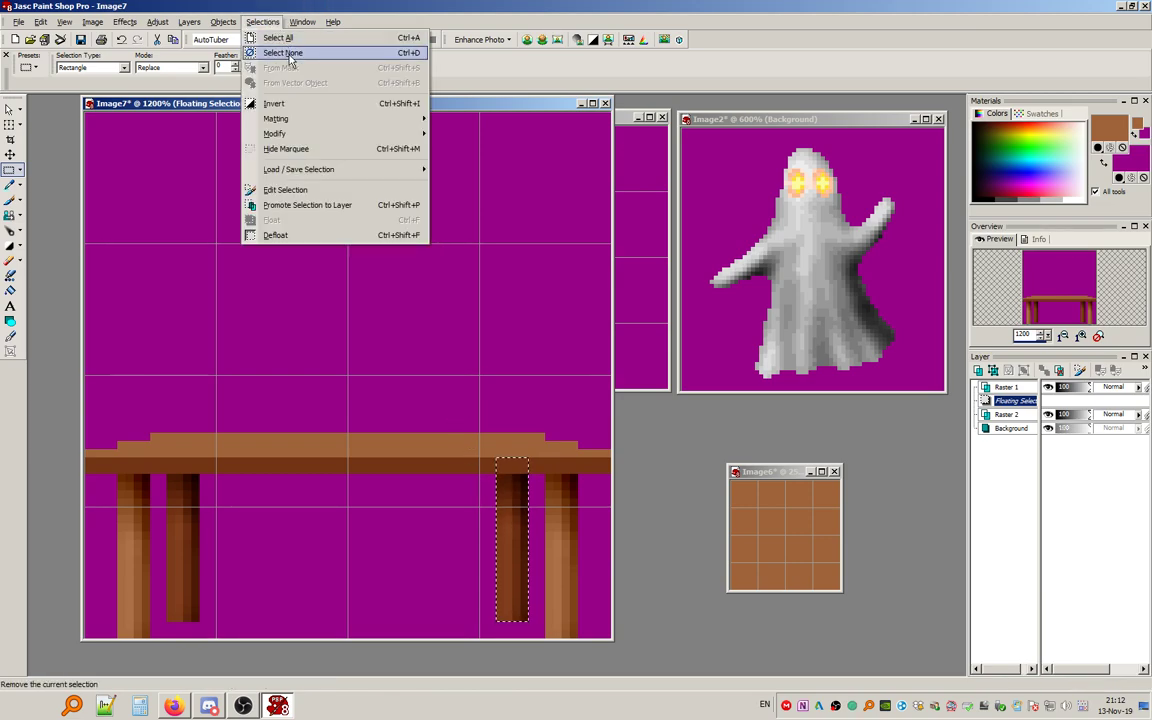
click(300, 54)
scroll(270, 437, down, 2)
scroll(268, 437, up, 2)
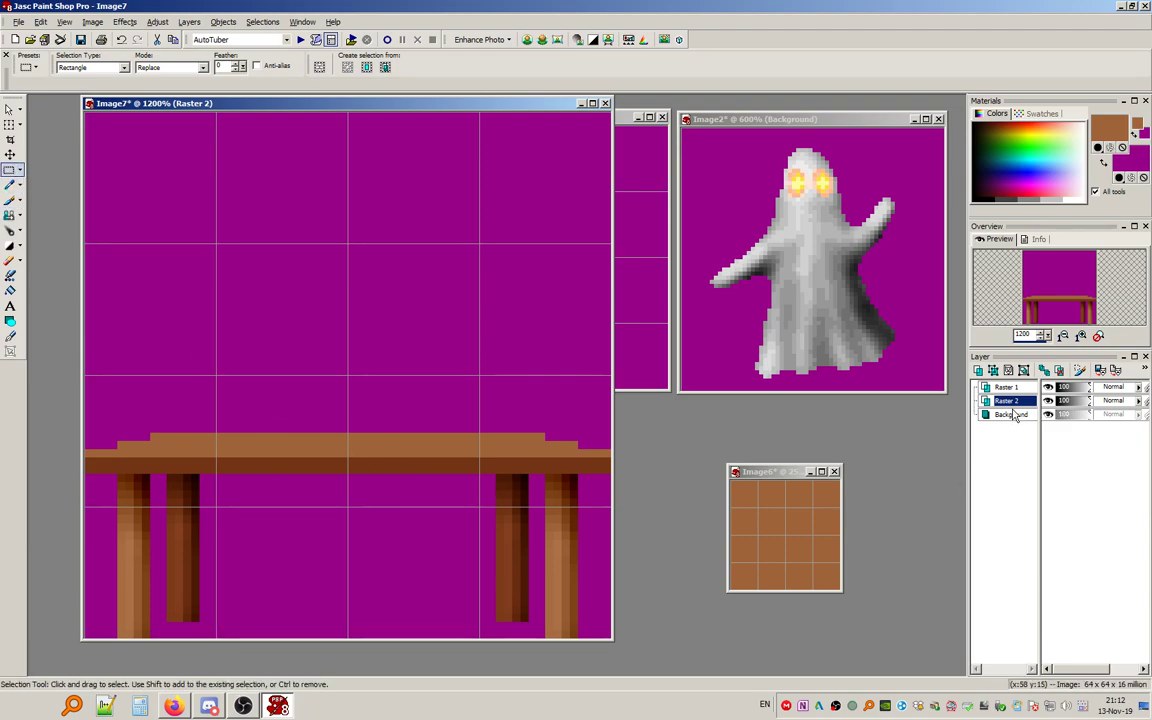
click(1022, 389)
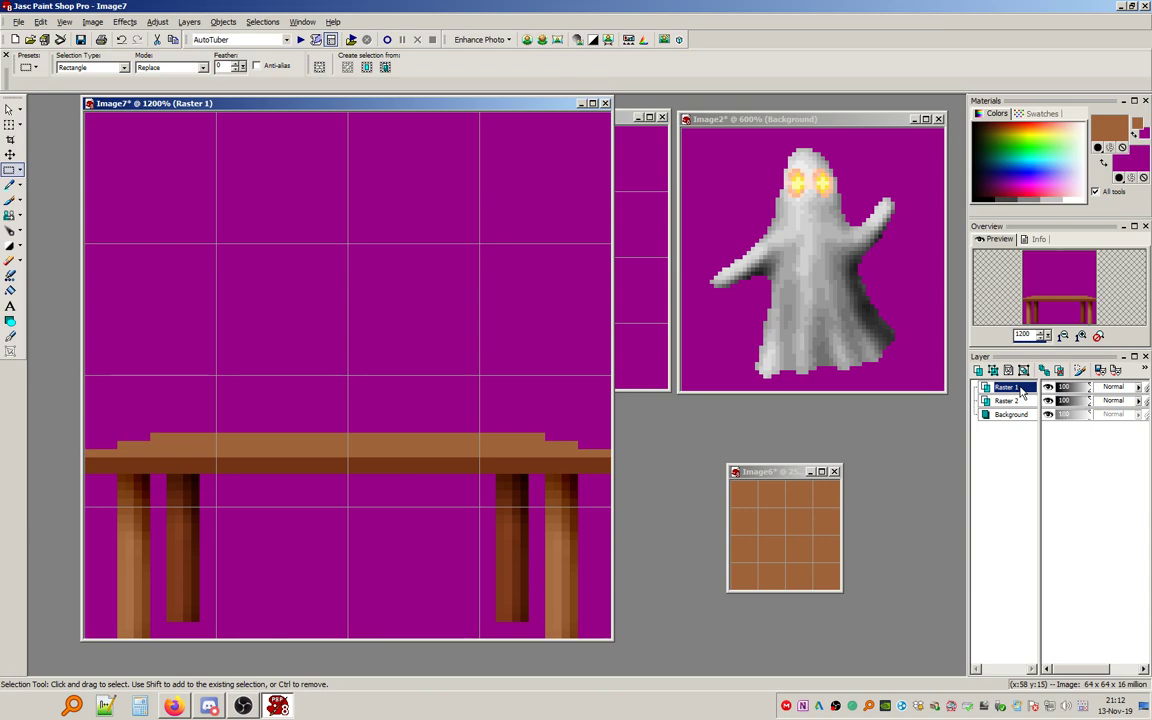
key(ctrl)
key(ctrl+a)
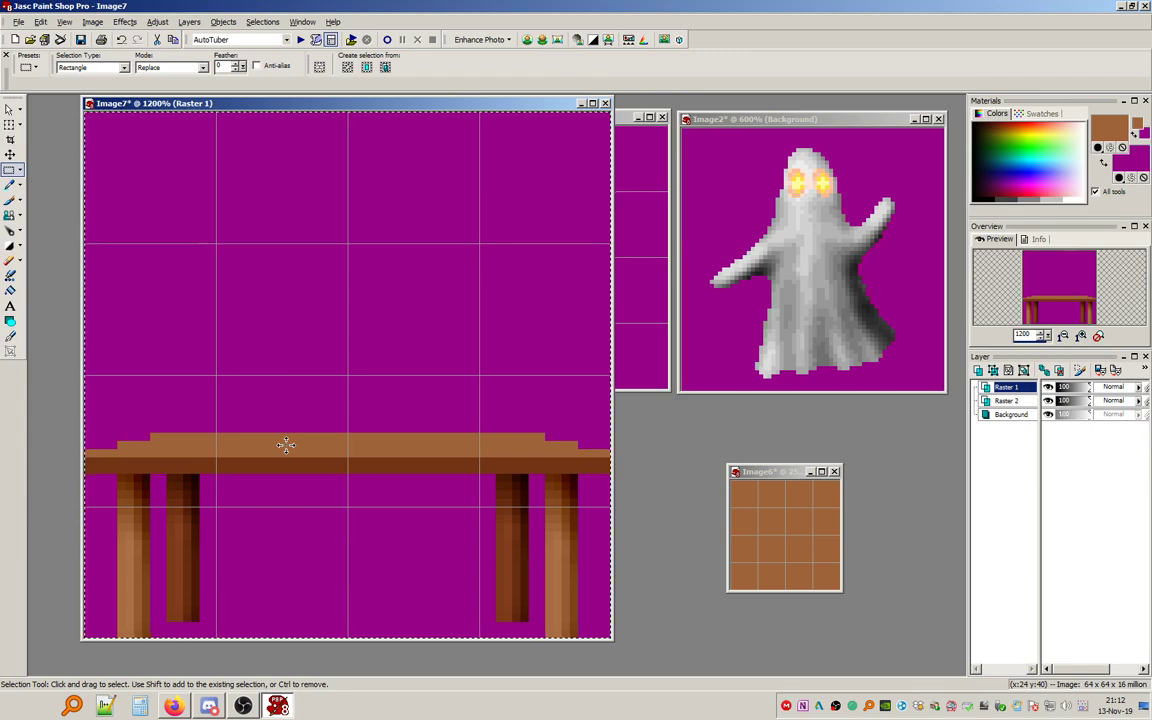
click(285, 445)
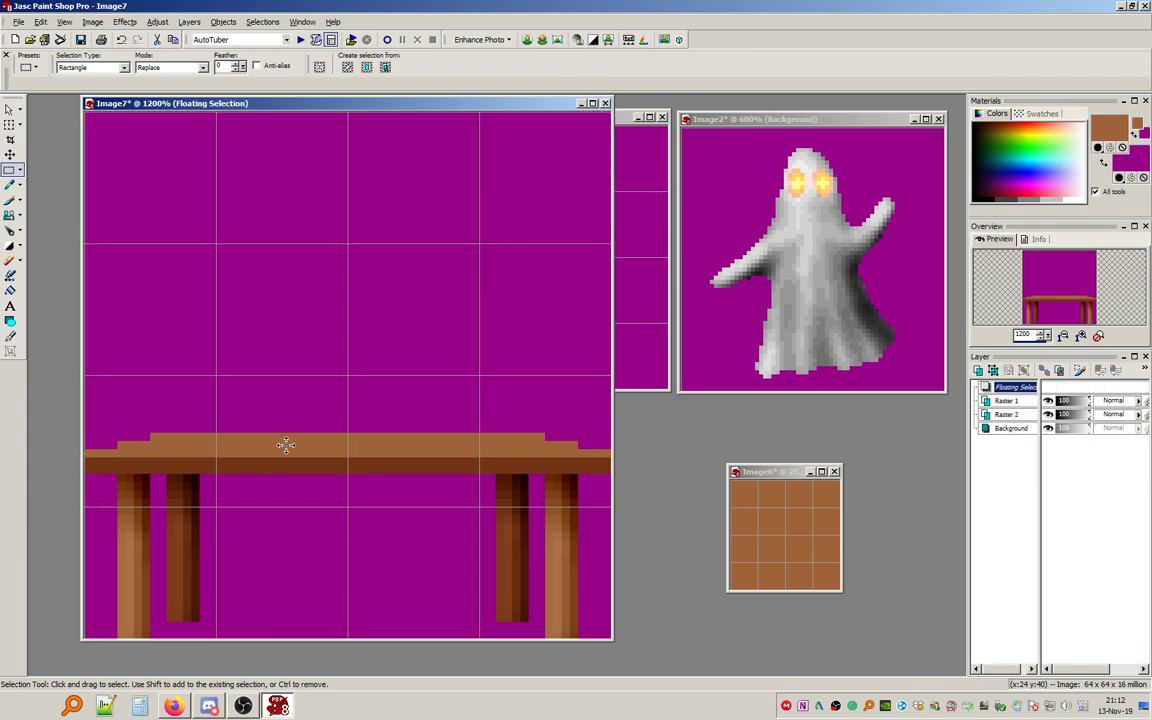
Paint light and dark wood grain streaks along the tabletop with the Lighten/Darken brush at size 1 and deselect it.
click(10, 245)
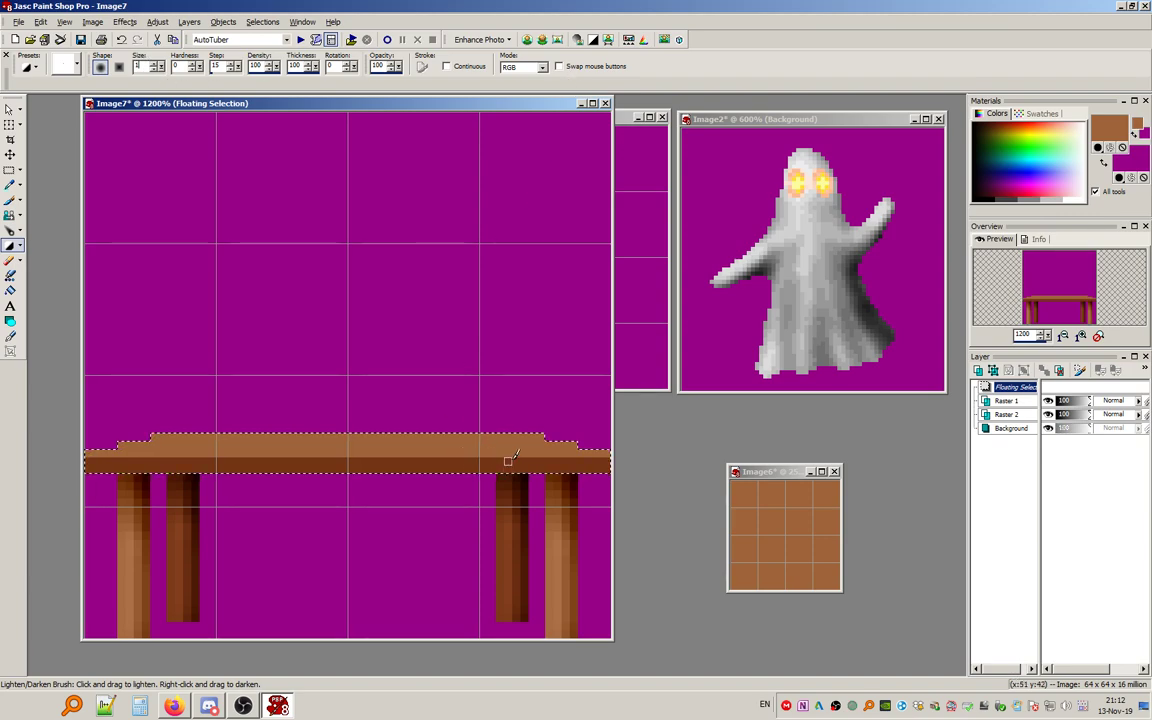
drag(500, 420, 262, 475)
mouse_move(351, 438)
mouse_down()
mouse_move(480, 446)
mouse_move(594, 478)
mouse_up()
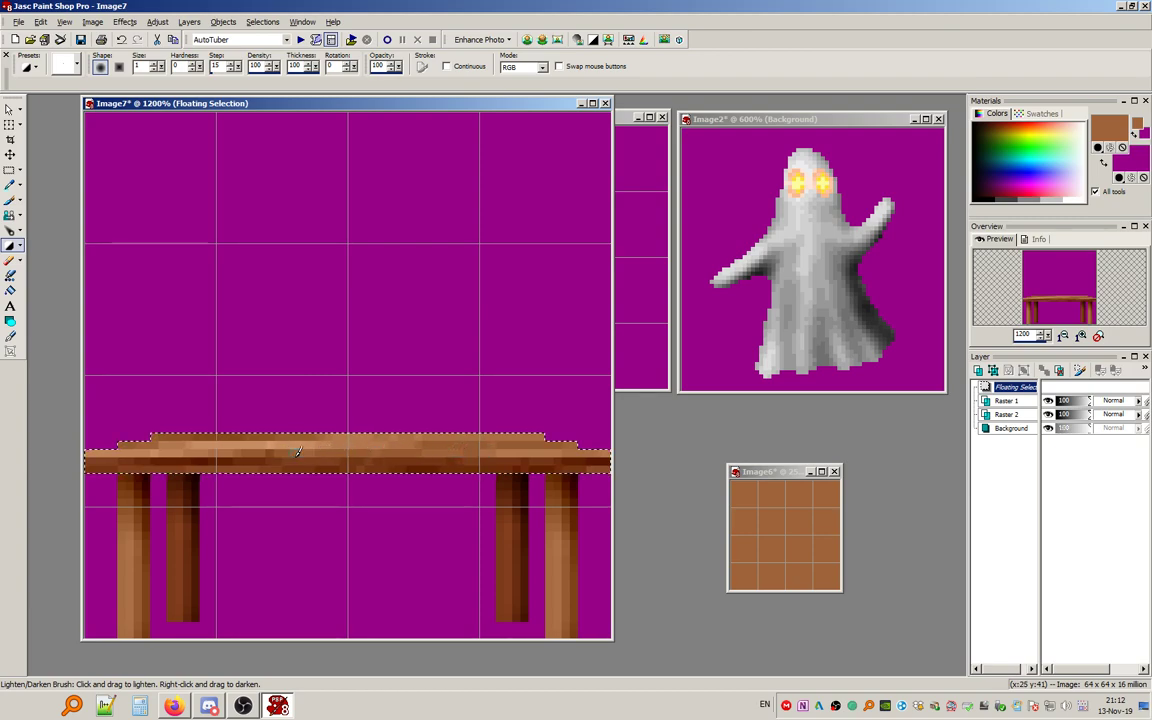
mouse_move(284, 453)
mouse_down()
mouse_move(492, 459)
mouse_move(105, 459)
mouse_move(443, 455)
mouse_up()
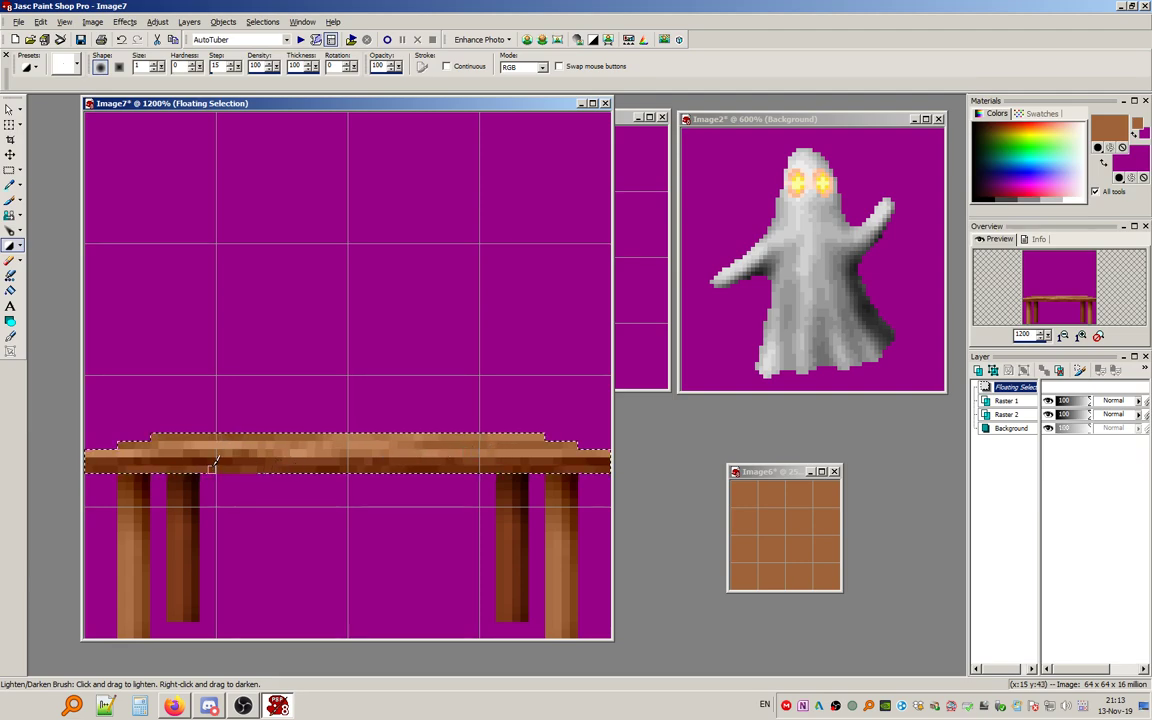
click(262, 21)
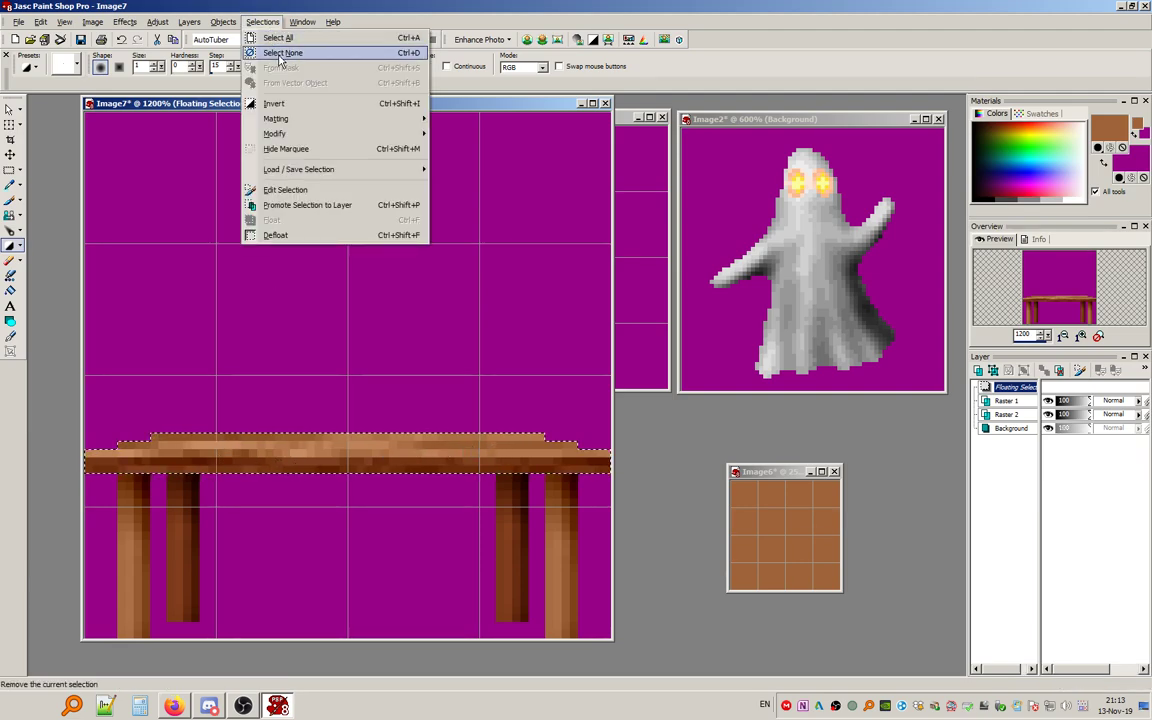
click(280, 58)
Add wood grain to the legs on the Raster 2 layer with the size 1 Lighten/Darken brush at 50 opacity.
click(10, 169)
click(1022, 401)
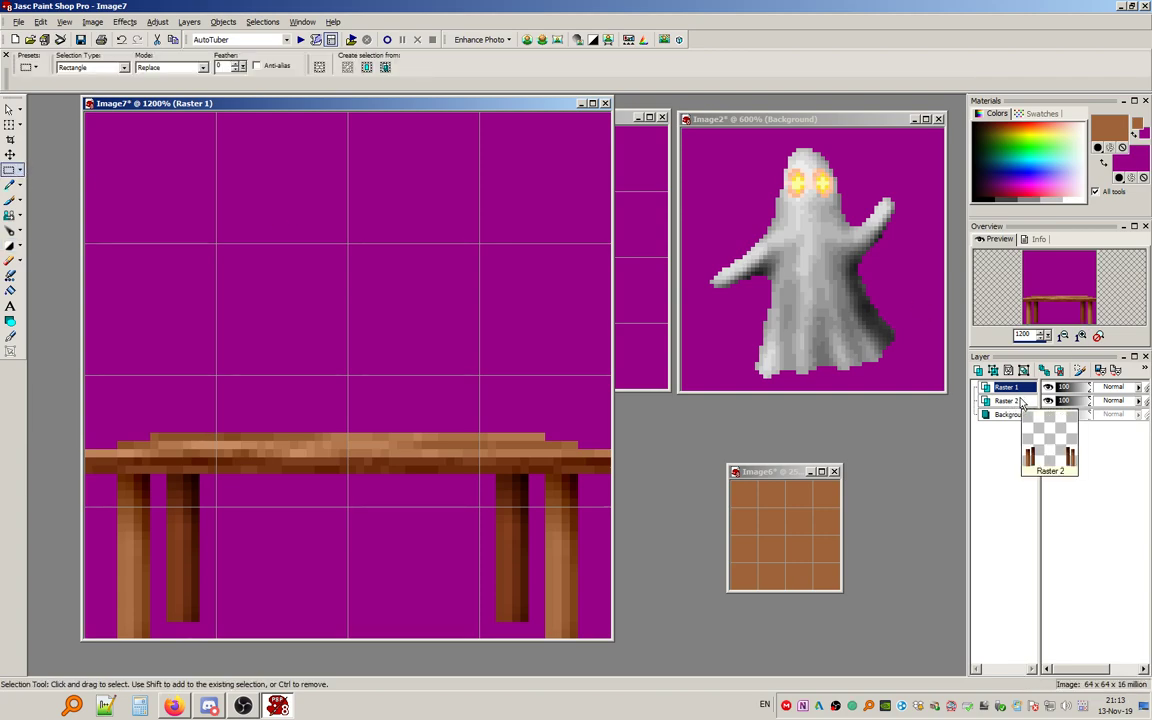
click(10, 244)
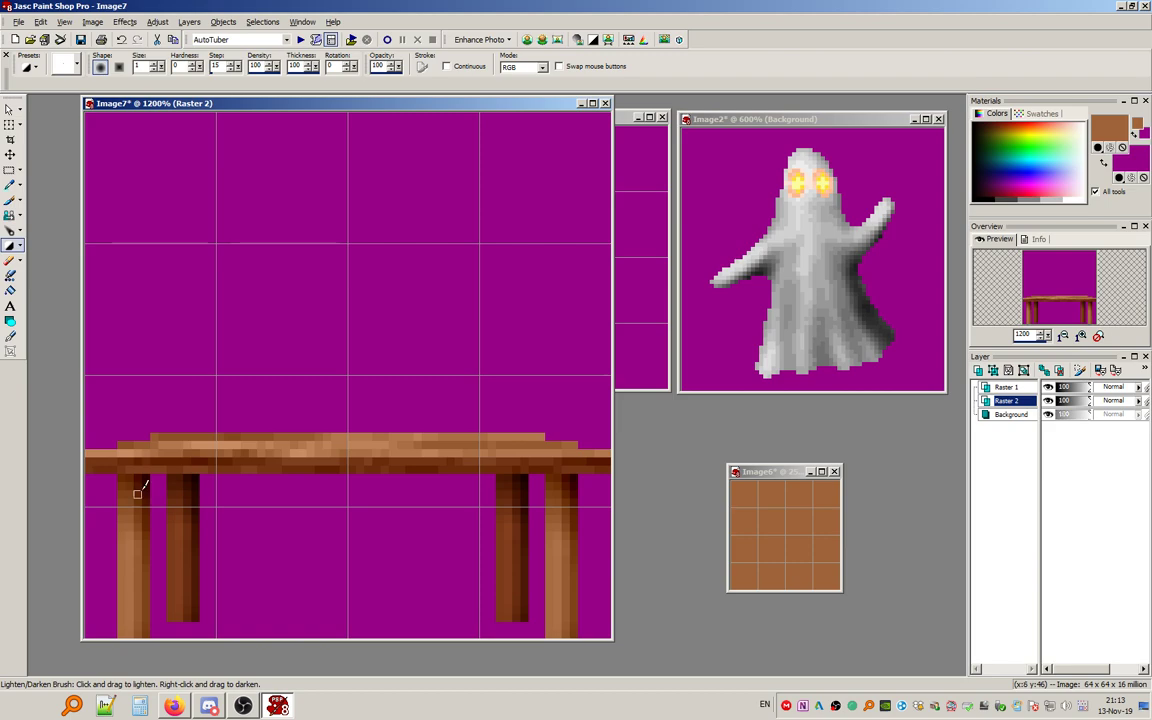
click(378, 66)
text(50)
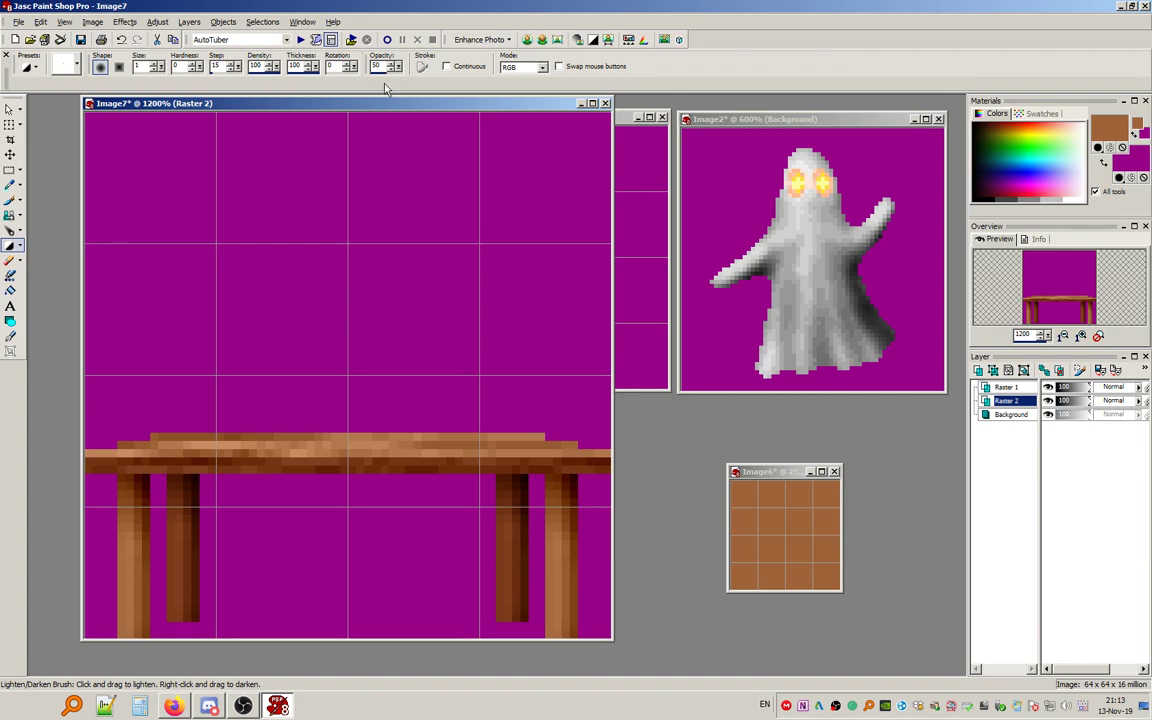
drag(396, 108, 410, 114)
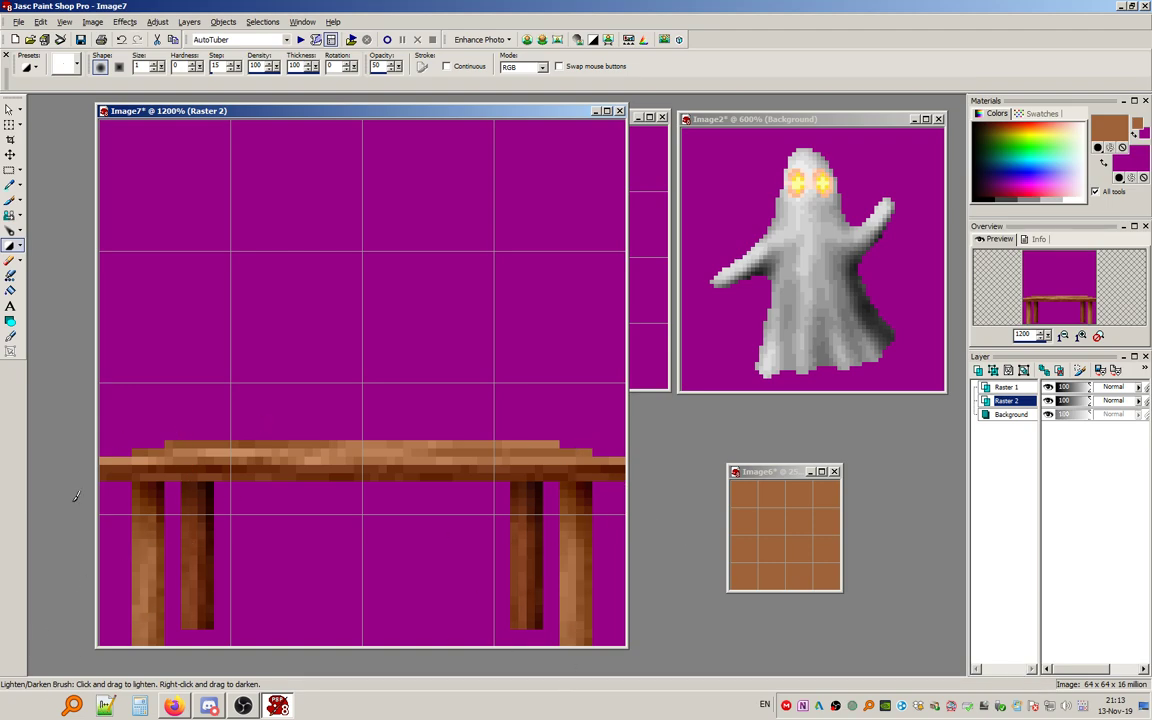
Refine the light and dark grain pixels on the back legs with the Lighten/Darken brush.
scroll(300, 484, down, 1)
scroll(212, 488, up, 2)
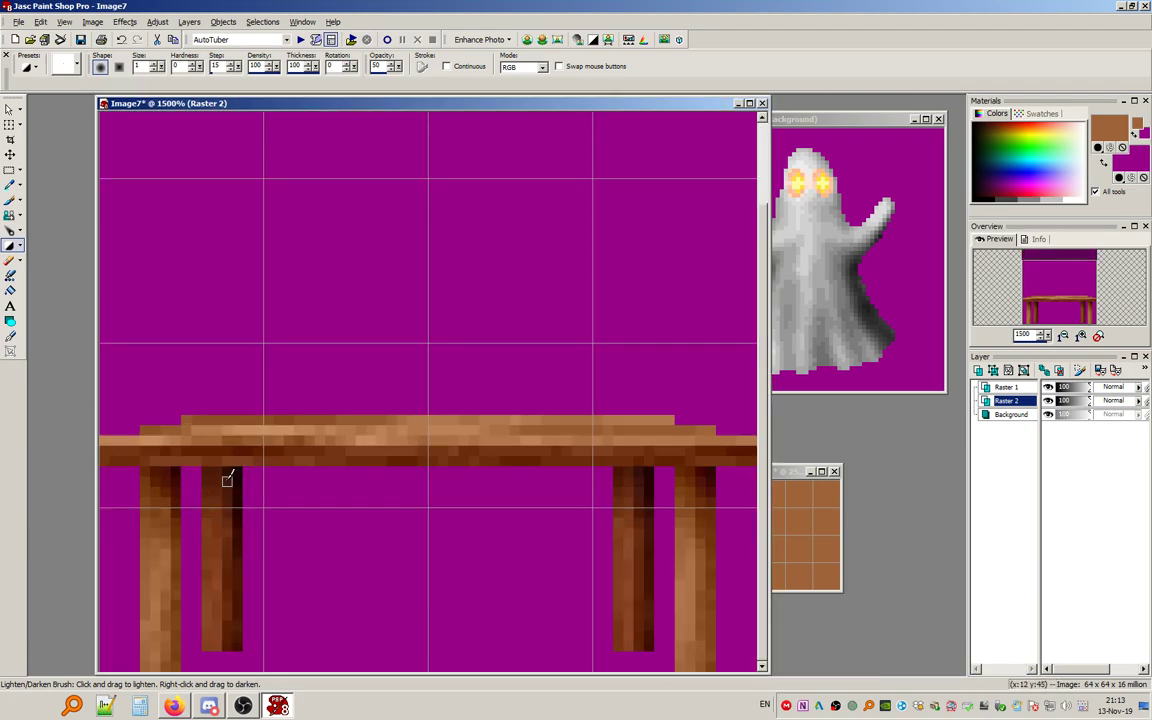
scroll(228, 477, down, 2)
scroll(250, 468, up, 1)
scroll(263, 466, up, 1)
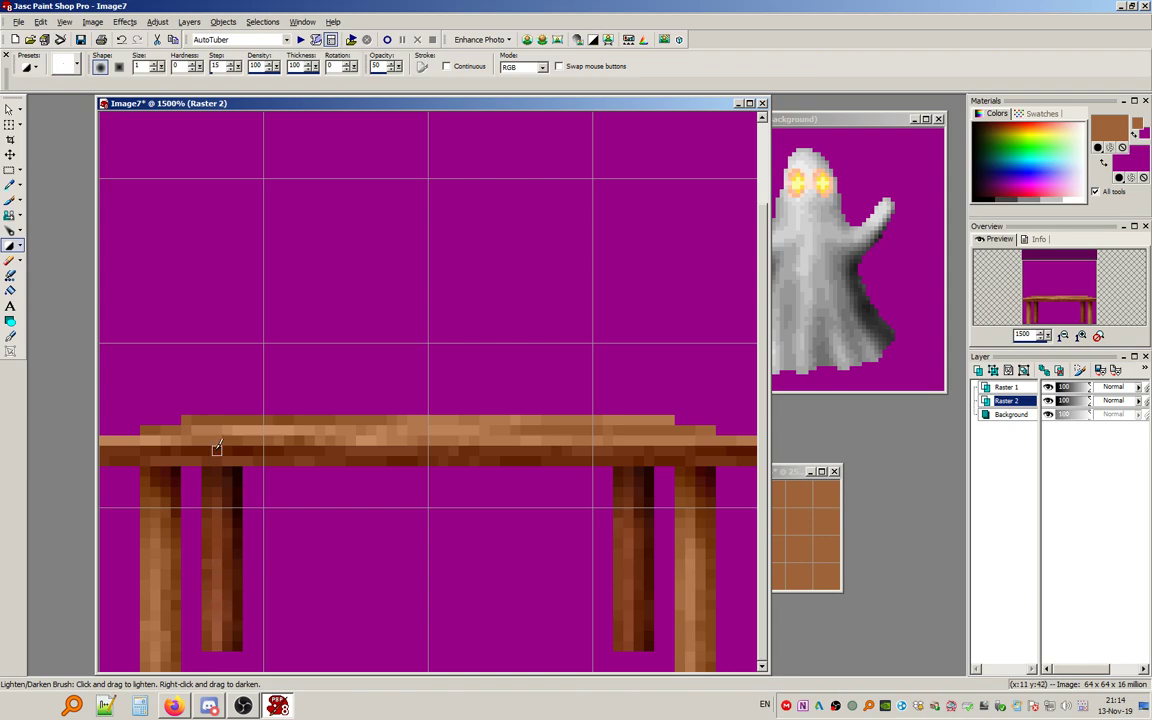
scroll(196, 402, down, 1)
scroll(180, 398, down, 1)
scroll(254, 337, up, 1)
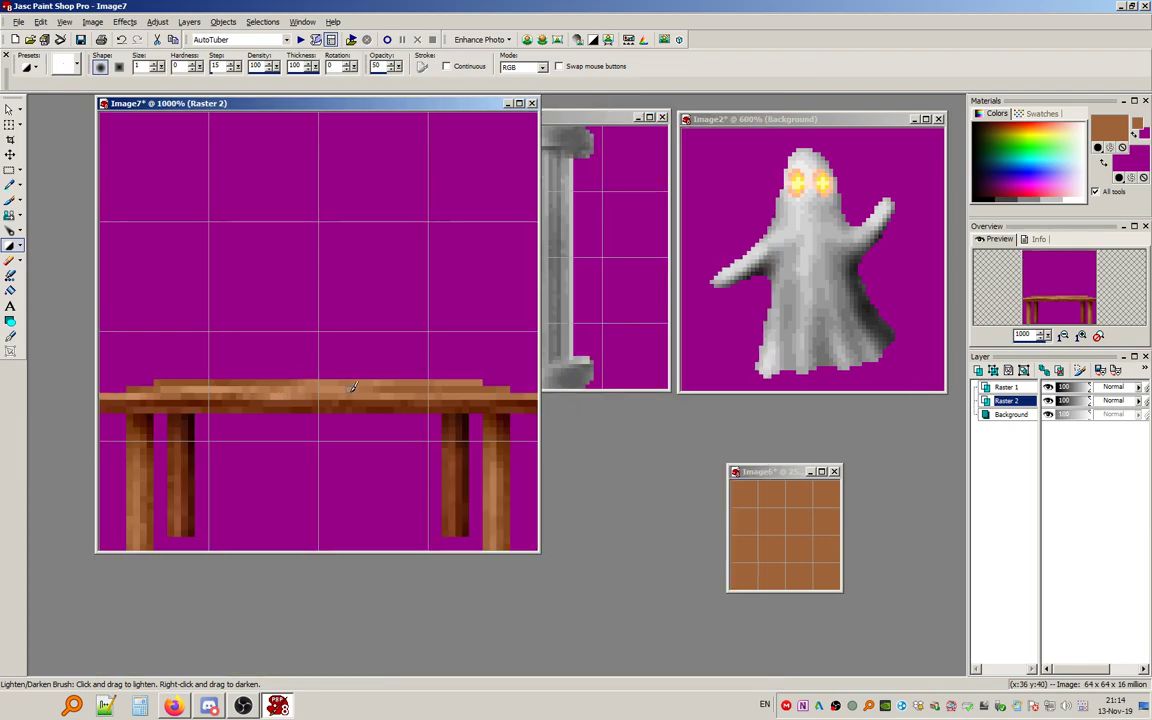
Hide the grid and copy a strip about 30 x 3 pixels from the tabletop's upper surface on Raster 1.
click(1022, 388)
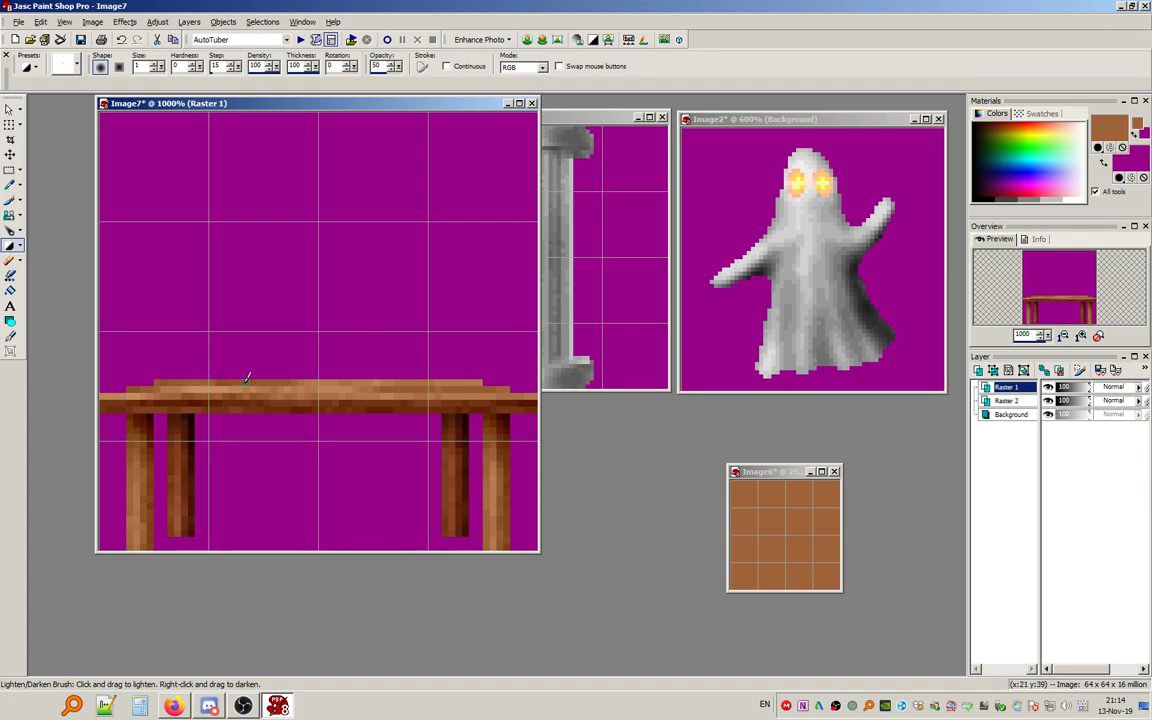
scroll(257, 378, down, 3)
scroll(251, 362, up, 3)
click(64, 21)
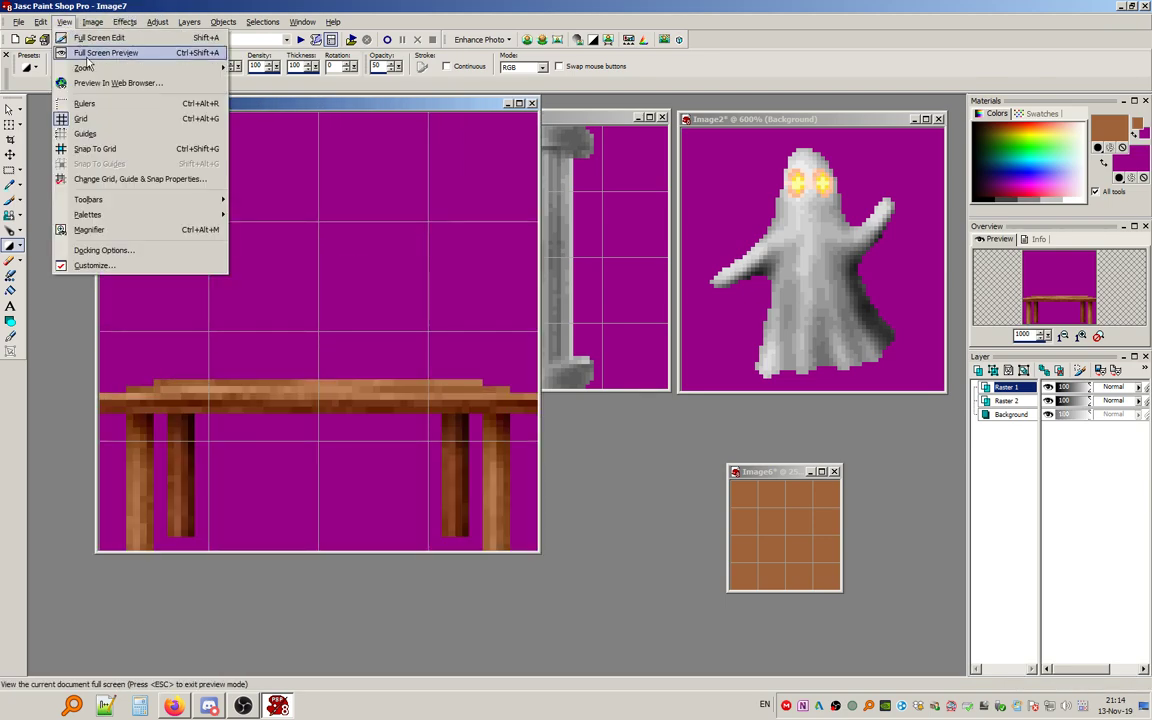
click(90, 113)
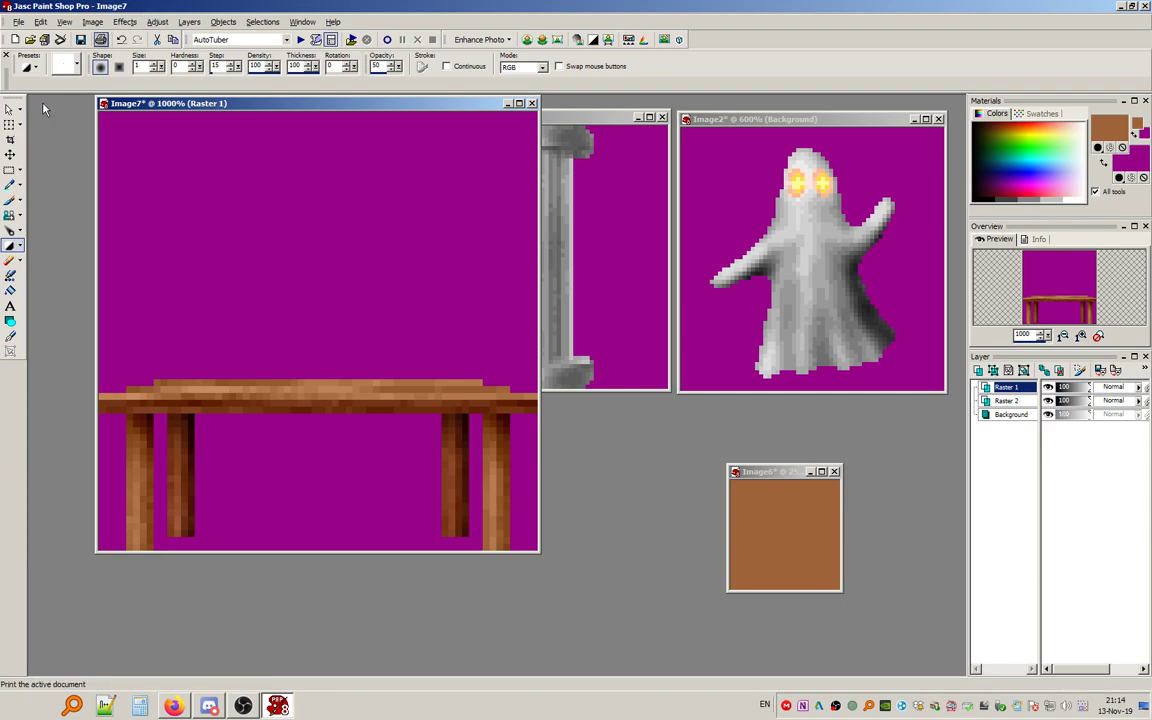
click(10, 170)
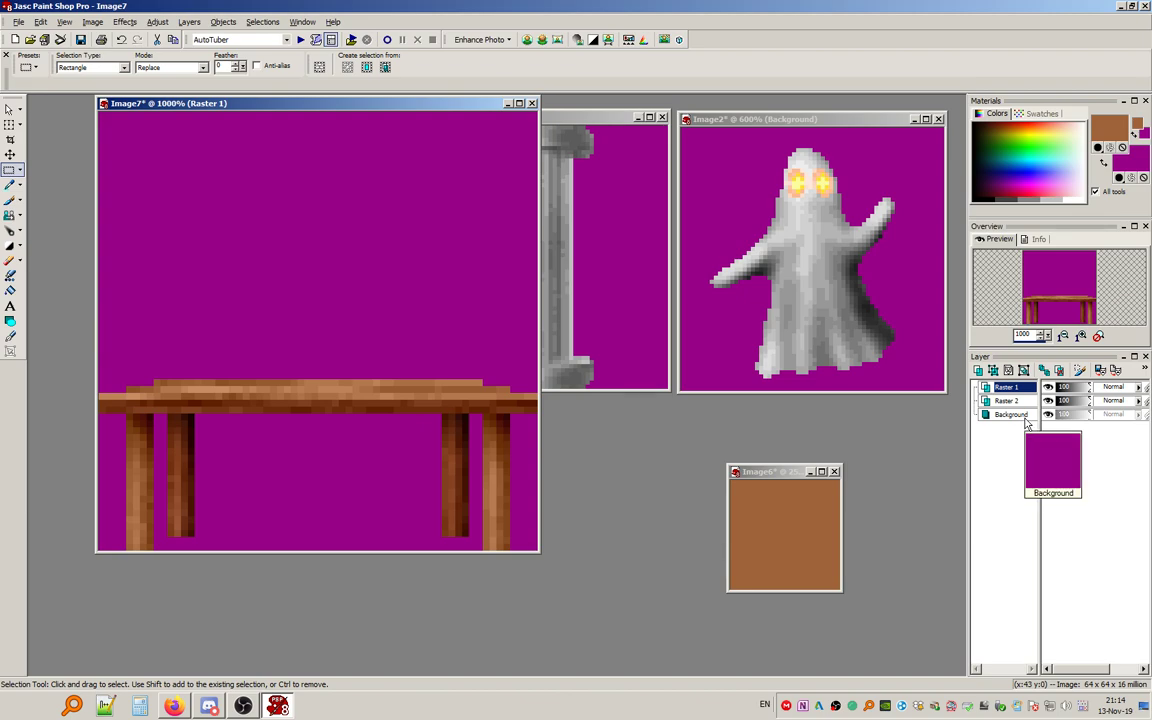
mouse_move(1023, 404)
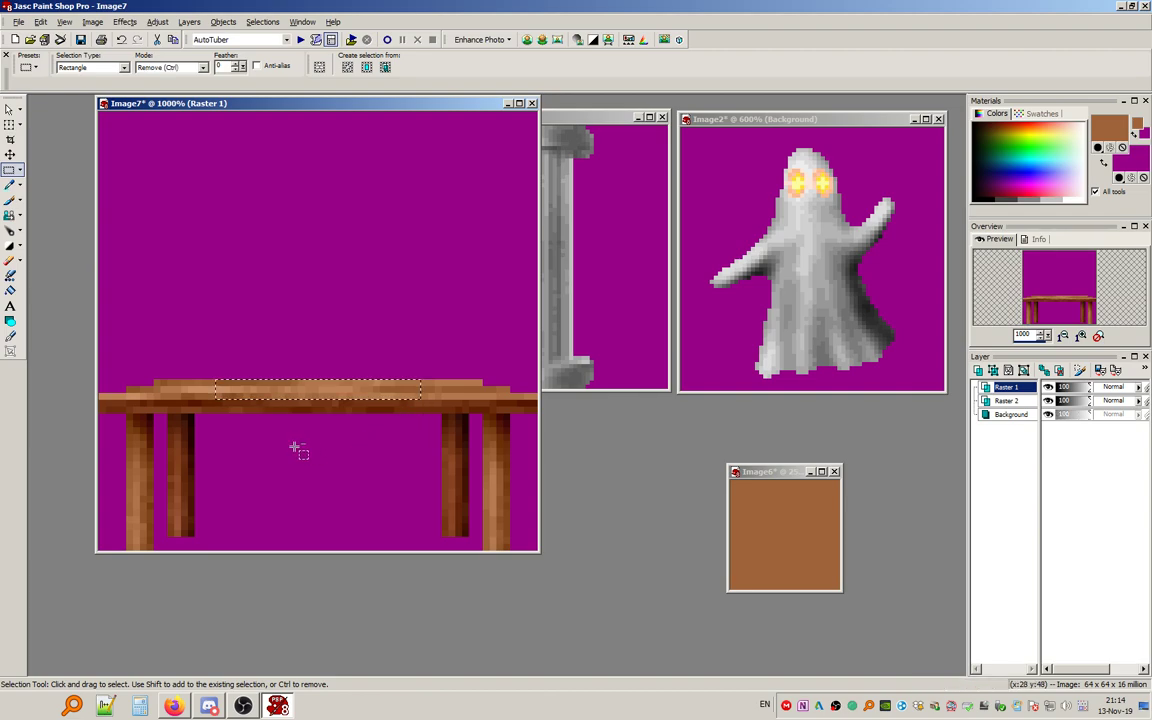
key(ctrl+e)
click(258, 424)
key(ctrl+z)
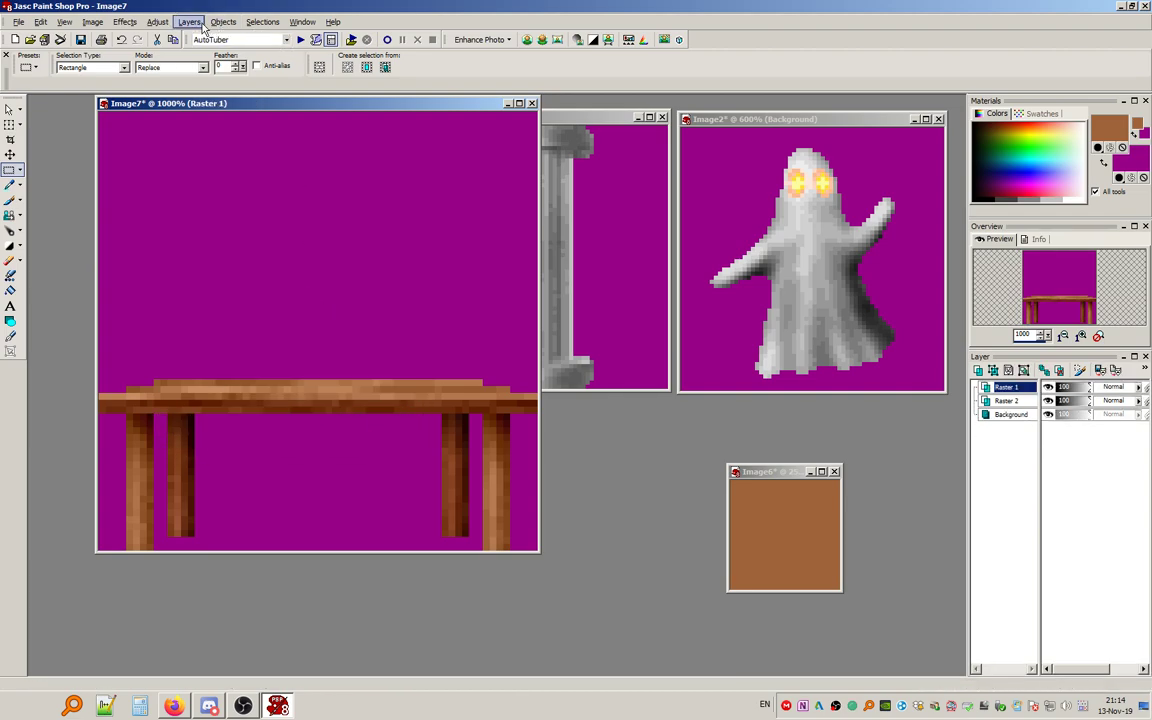
Add a new raster layer and paste the copied wood strip directly beneath the tabletop, starting at the left front leg's inner edge.
click(223, 21)
click(235, 36)
key(Return)
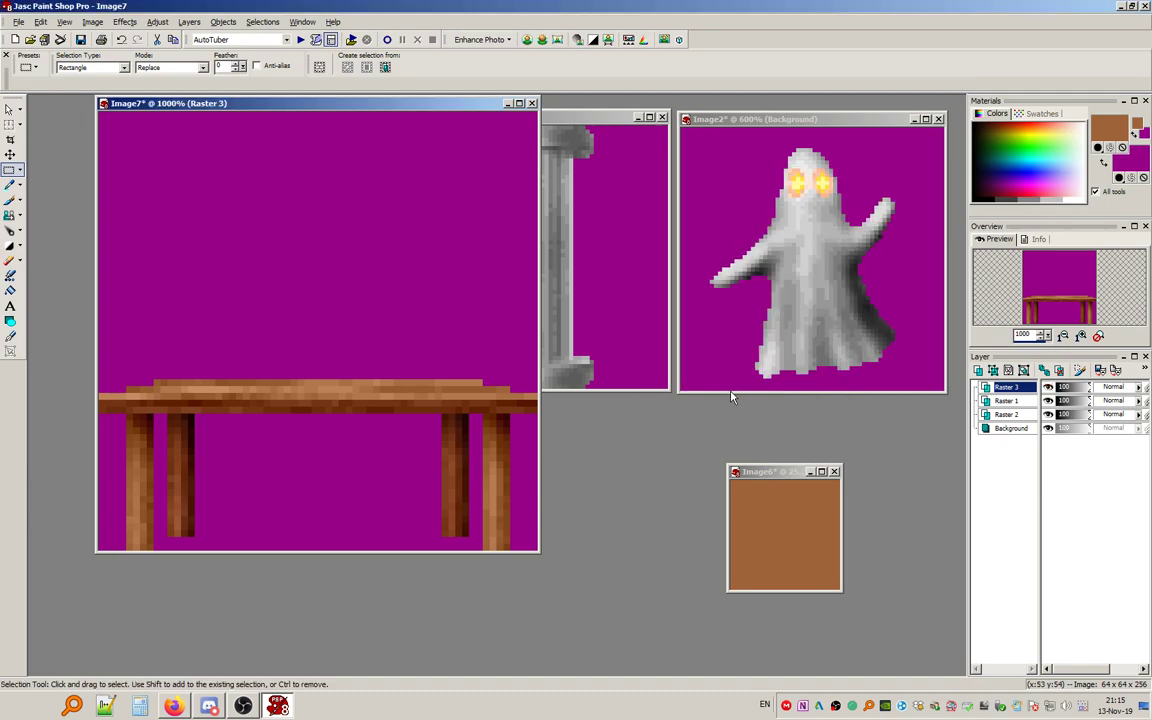
key(ctrl+e)
click(261, 424)
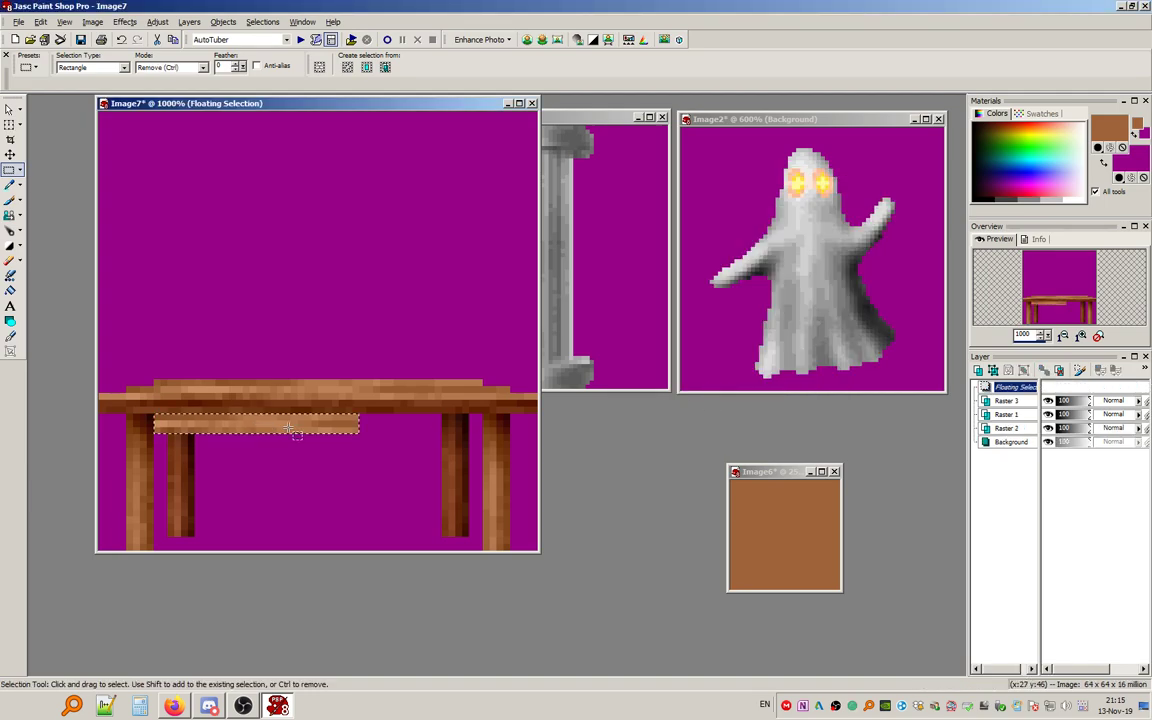
Paste a second wood strip, mirror it, align it against the right front leg to complete the rail, and deselect it.
key(ctrl+e)
click(382, 424)
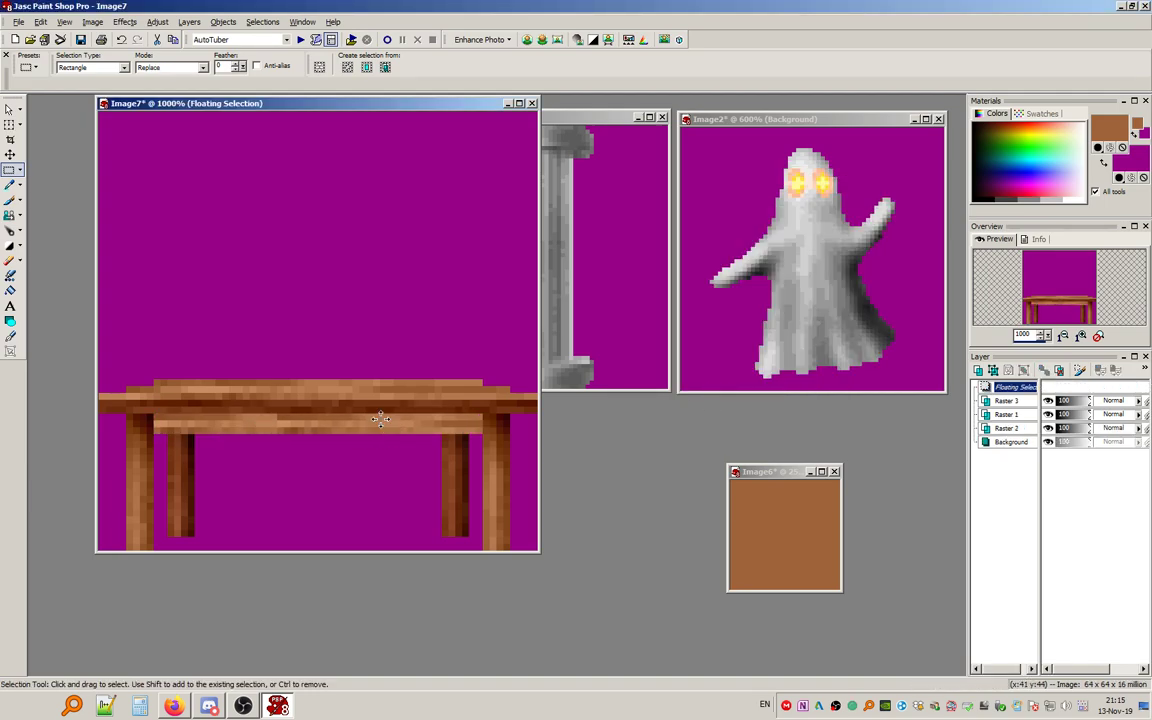
click(92, 21)
click(108, 51)
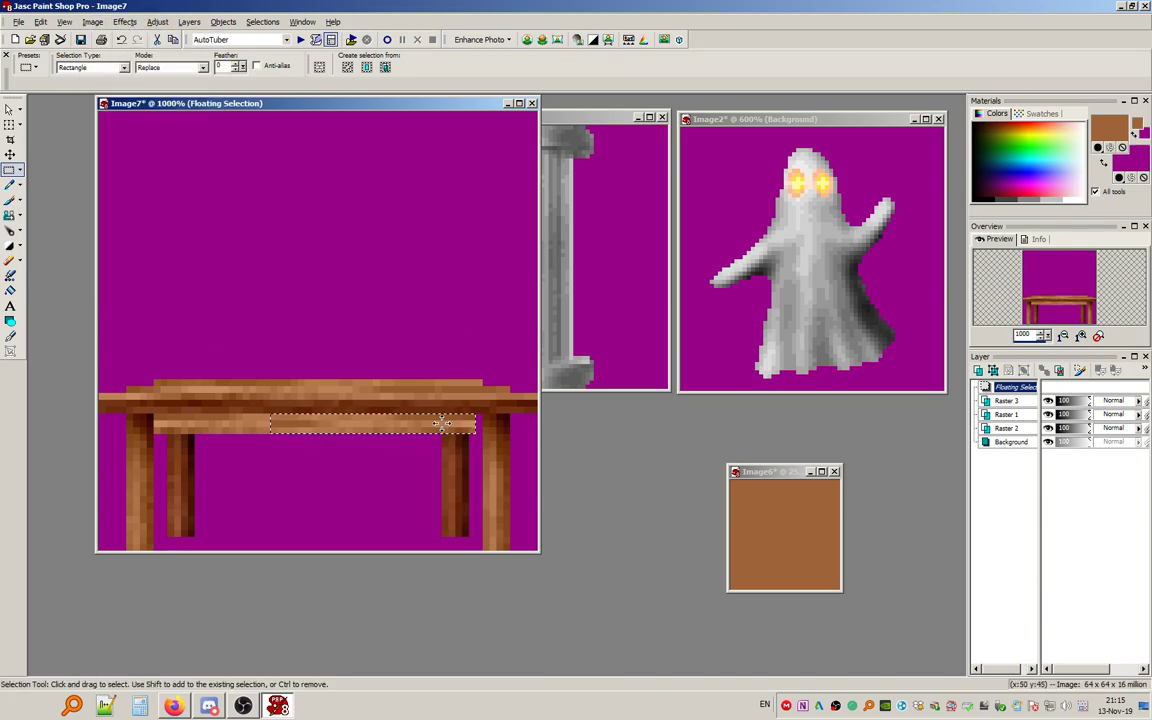
click(262, 21)
click(250, 53)
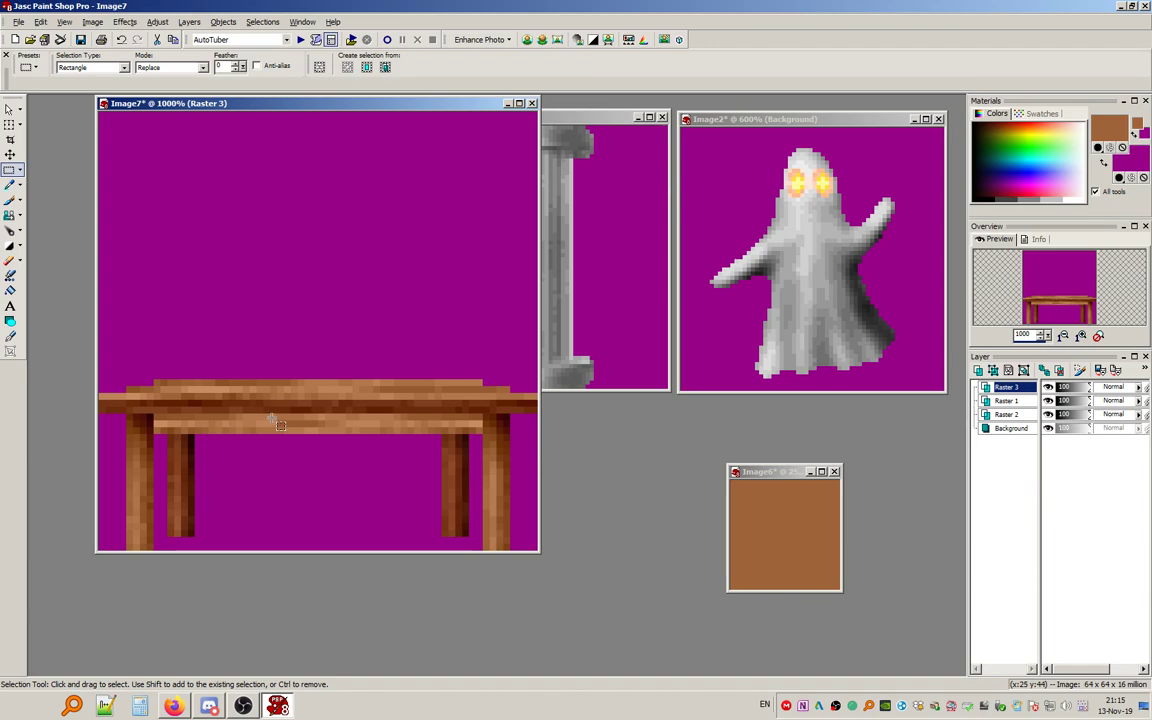
Blend the rail's middle seam with the Push brush at size 1 and darken the rail with Gamma Correction at 0.66.
scroll(232, 390, up, 3)
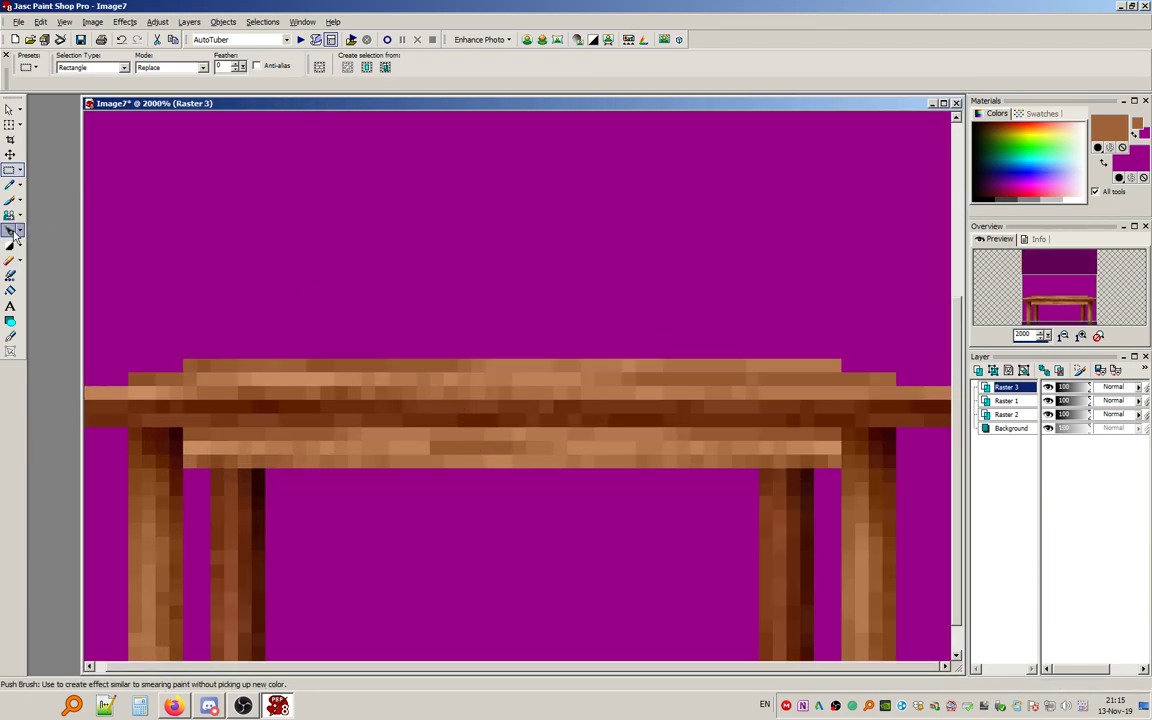
click(14, 230)
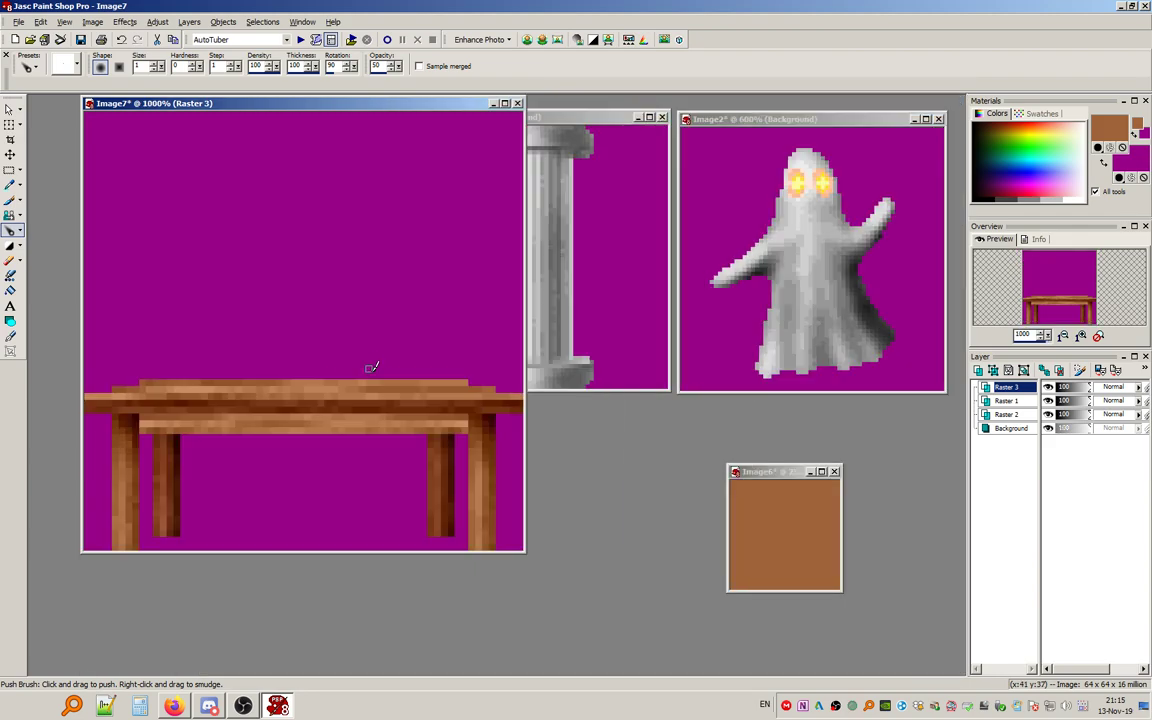
click(157, 21)
mouse_move(205, 55)
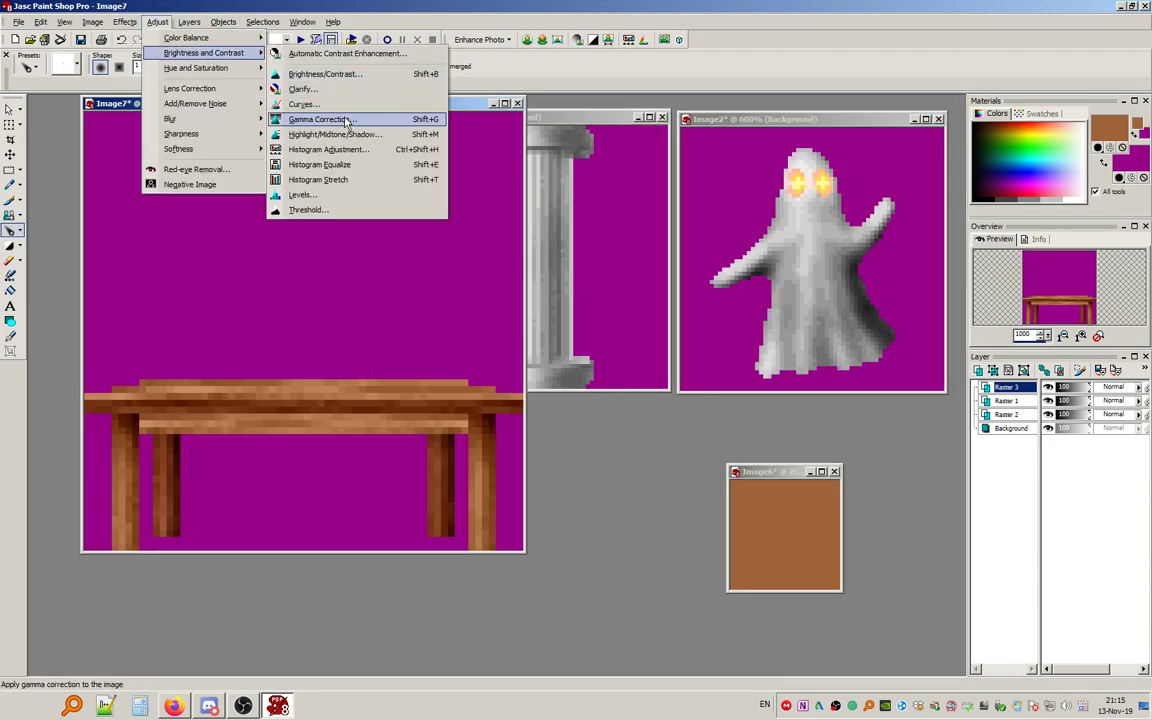
click(347, 121)
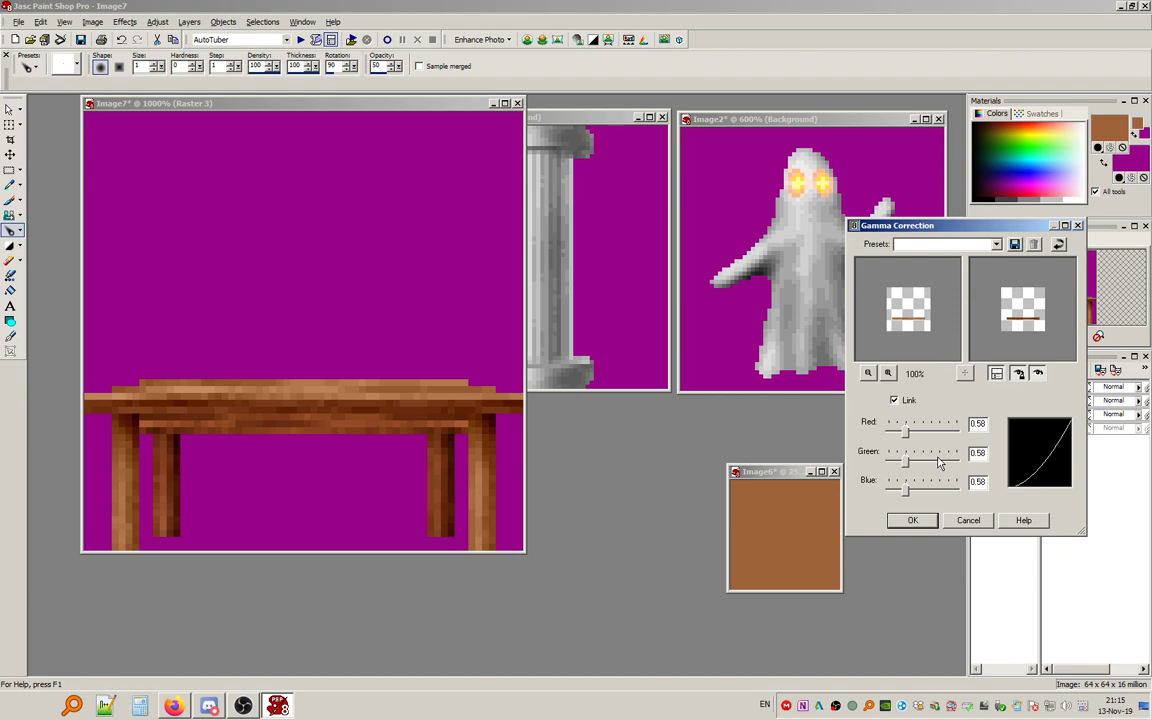
drag(905, 436, 909, 440)
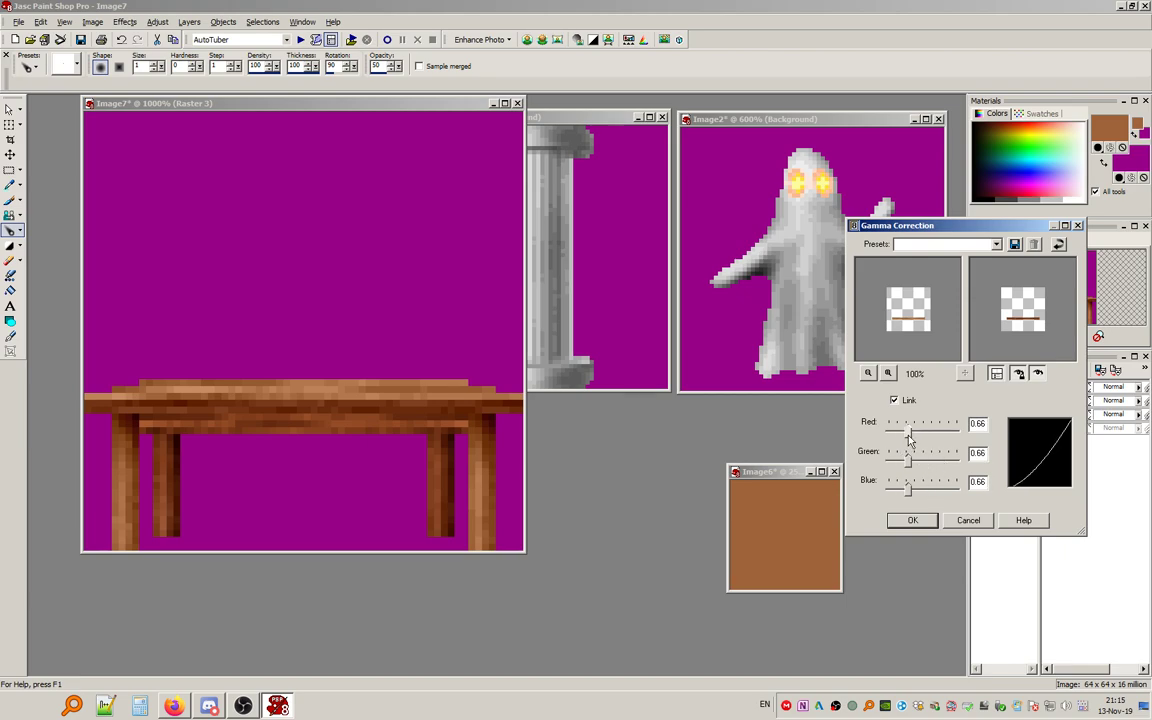
click(912, 520)
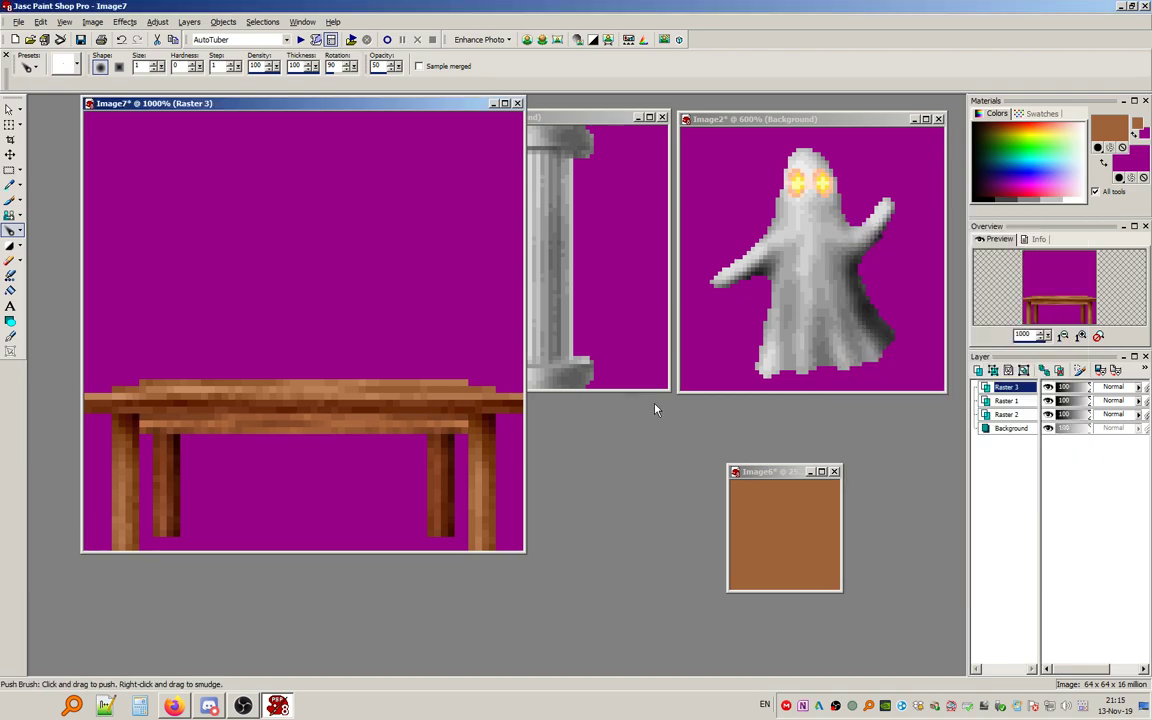
Darken the rail just beneath the tabletop with the Lighten/Darken brush at size 4 and 50 opacity.
click(9, 246)
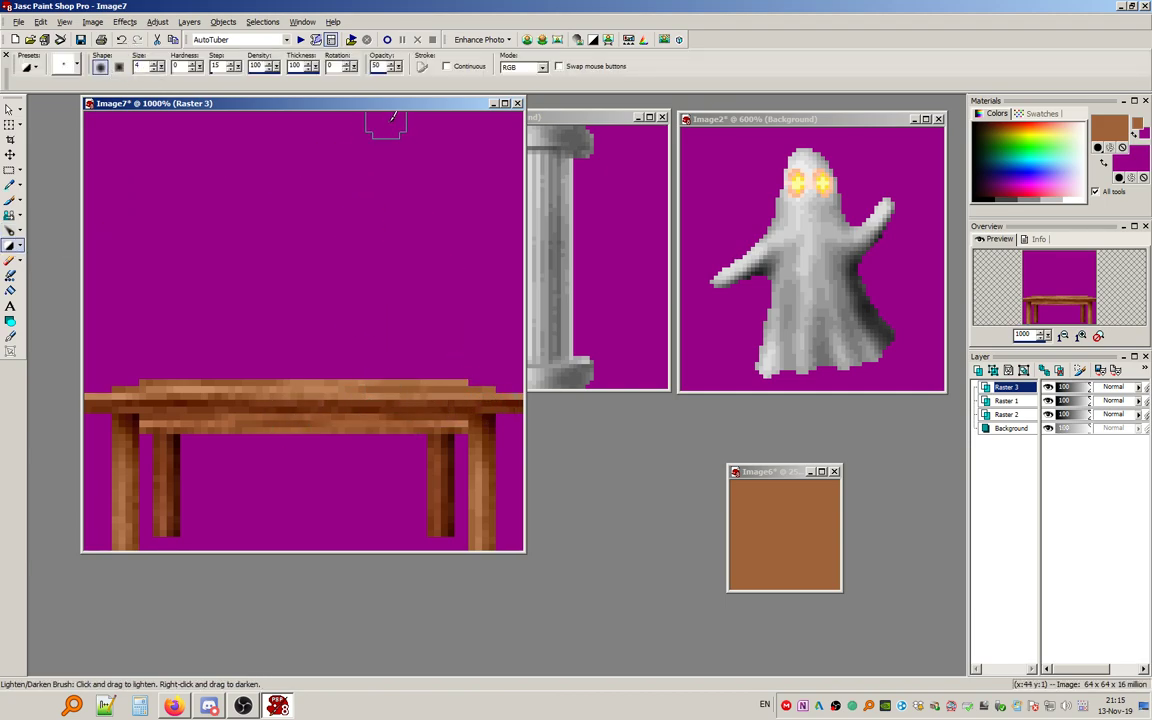
click(396, 74)
right_click(486, 404)
mouse_move(486, 404)
mouse_down()
mouse_move(166, 409)
mouse_move(481, 413)
mouse_move(470, 413)
mouse_up()
drag(393, 422, 147, 424)
drag(464, 431, 153, 421)
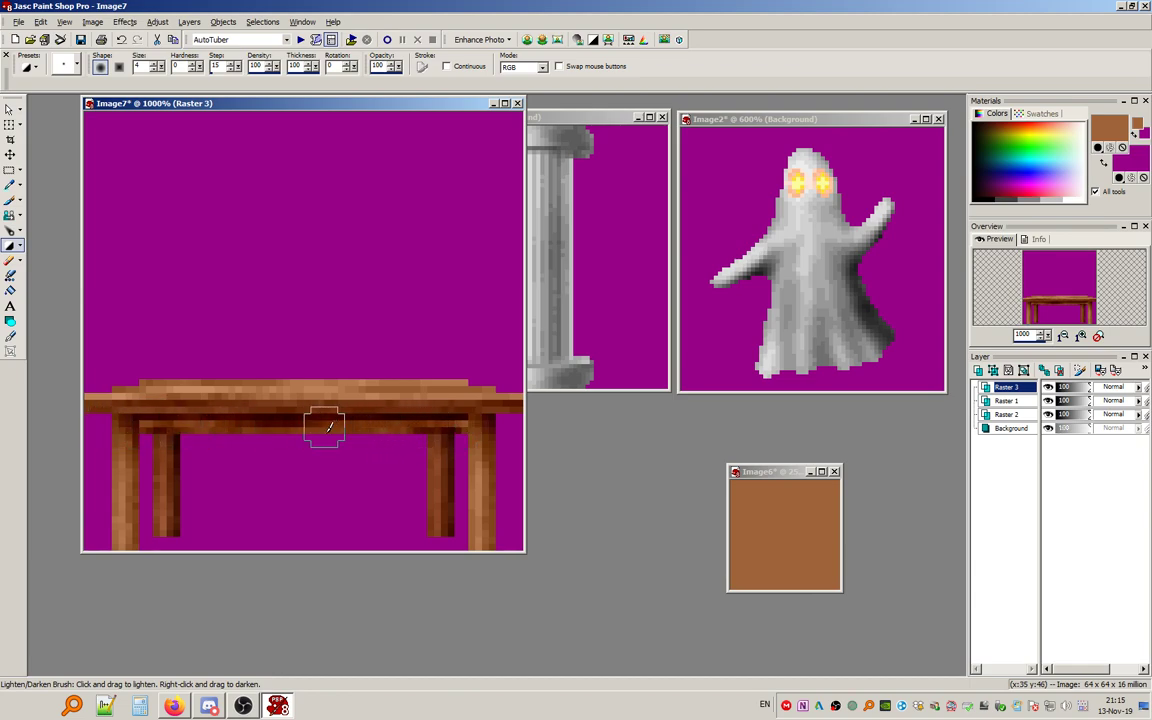
Touch up individual pixels along the rail with the Lighten/Darken brush at size 1.
double_click(141, 66)
text(1)
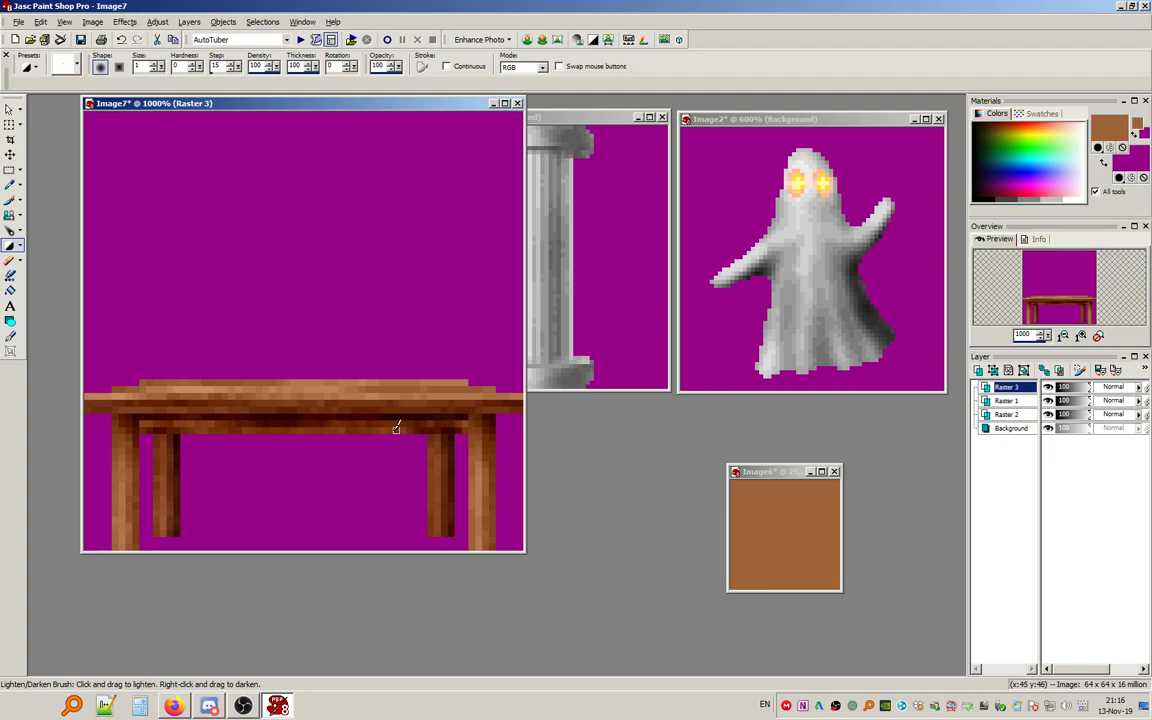
drag(301, 430, 233, 430)
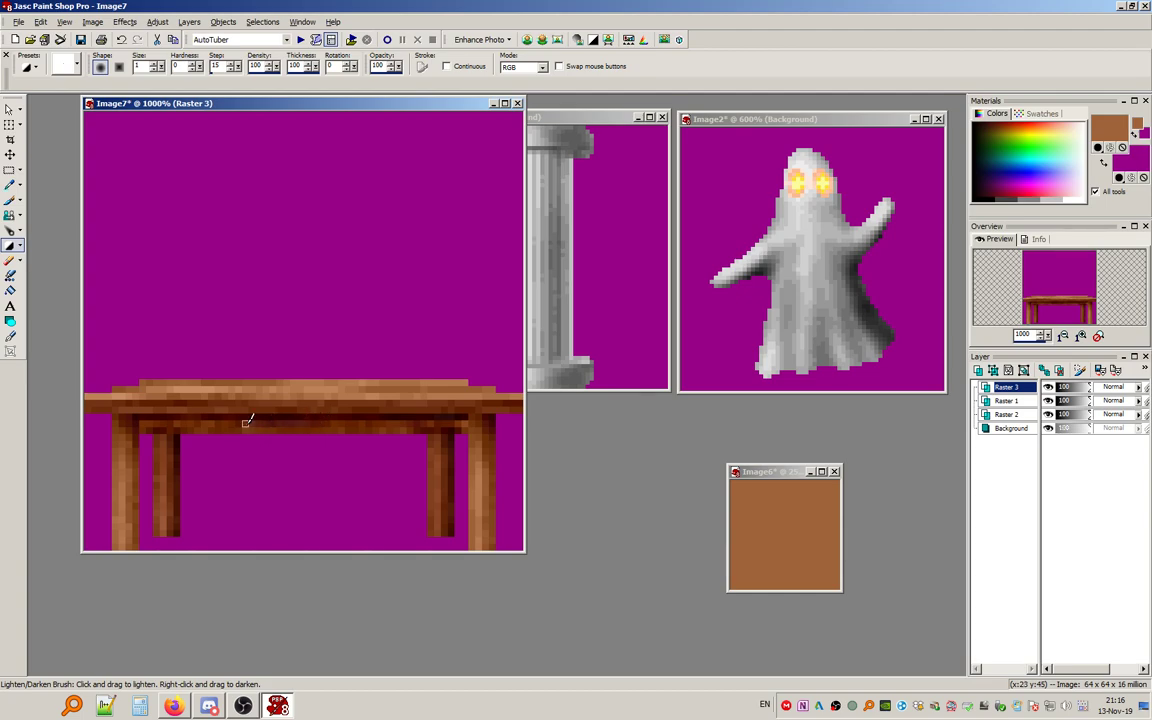
scroll(331, 384, down, 2)
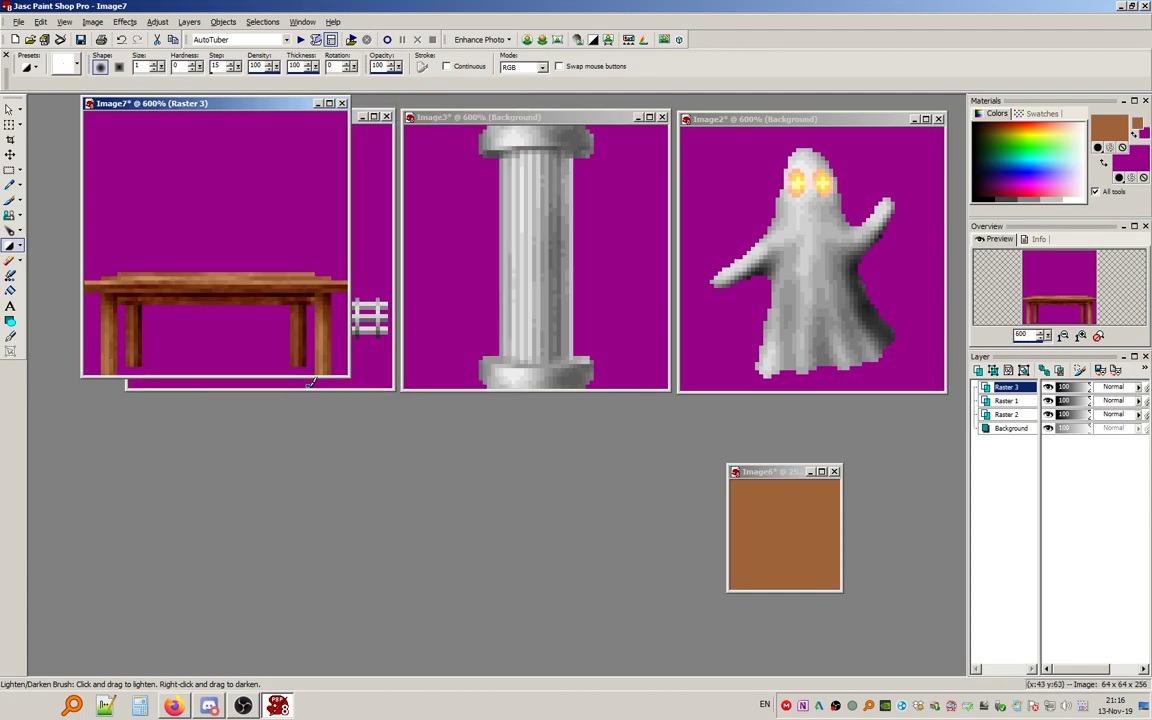
scroll(312, 382, up, 3)
Copy the two-pixel-high rail strip, paste it back mirrored, and offset it one pixel lower to make the rail three pixels thick.
click(10, 184)
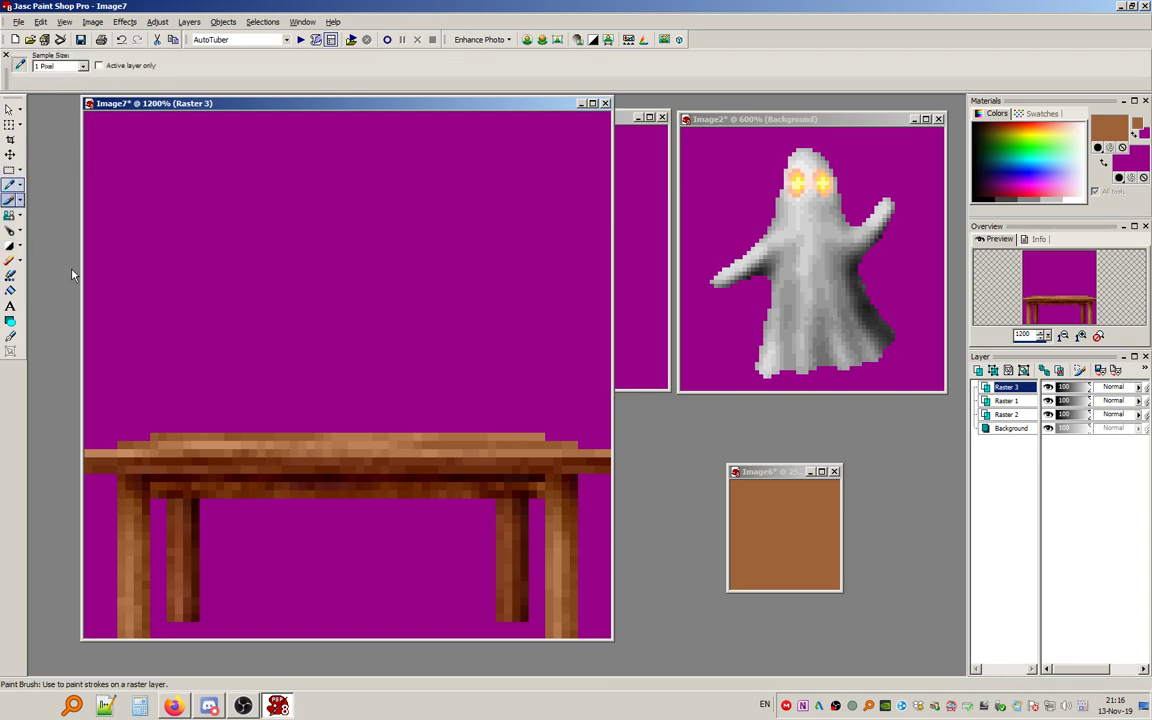
click(8, 172)
drag(149, 481, 545, 498)
key(ctrl+c)
key(ctrl+e)
click(354, 502)
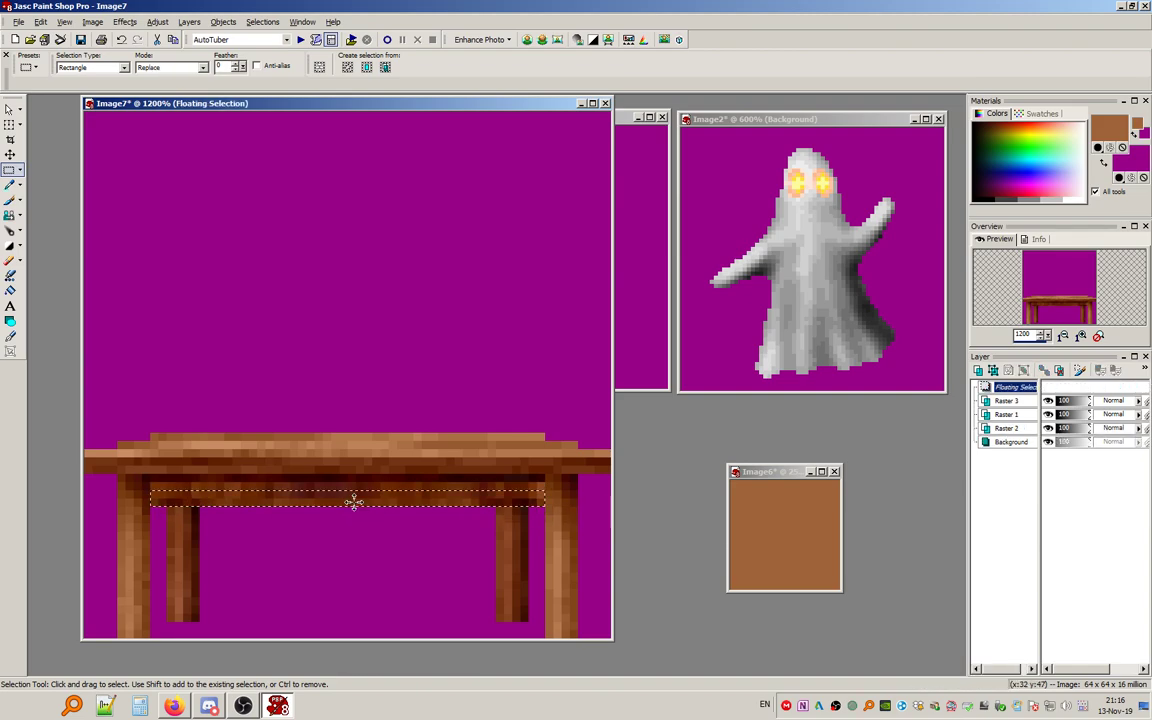
click(93, 22)
click(112, 50)
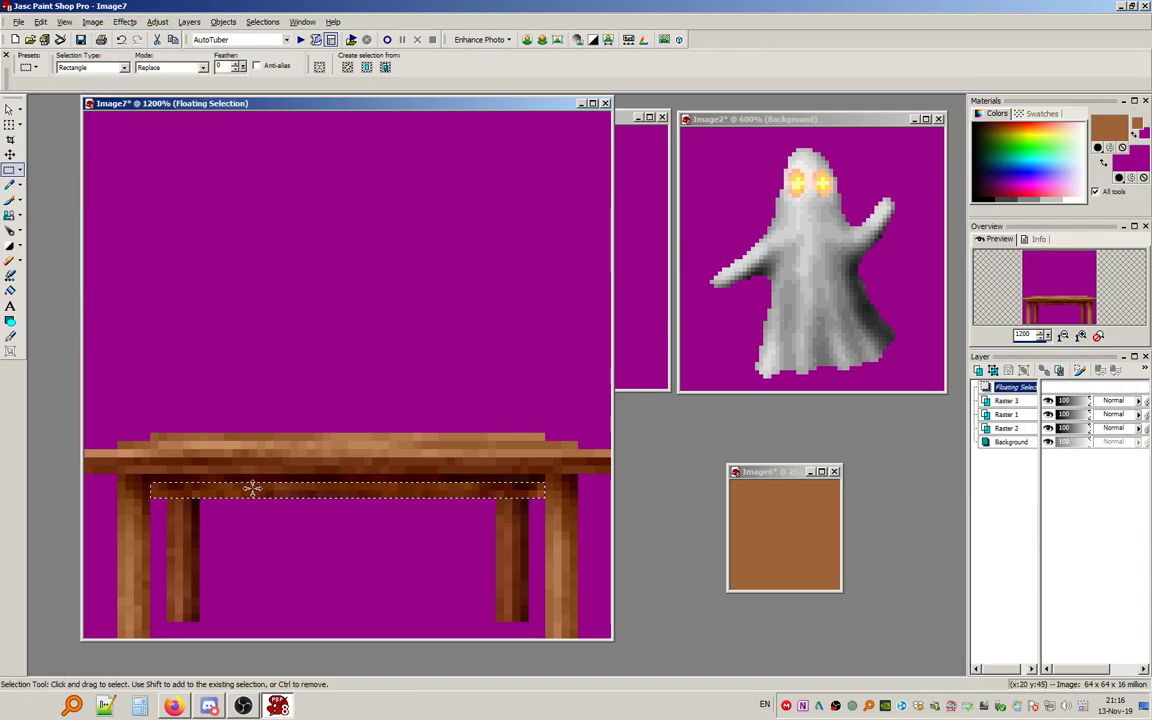
drag(252, 488, 252, 496)
Copy short sections of the rail onto other spots along it to break up the repeated grain, and deselect.
click(340, 238)
drag(298, 310, 348, 333)
drag(167, 492, 290, 504)
drag(371, 481, 347, 474)
drag(233, 498, 285, 502)
key(ctrl+c)
key(ctrl+e)
click(402, 505)
key(ctrl+c)
key(ctrl+e)
drag(314, 357, 380, 324)
click(252, 25)
click(257, 50)
scroll(252, 268, down, 2)
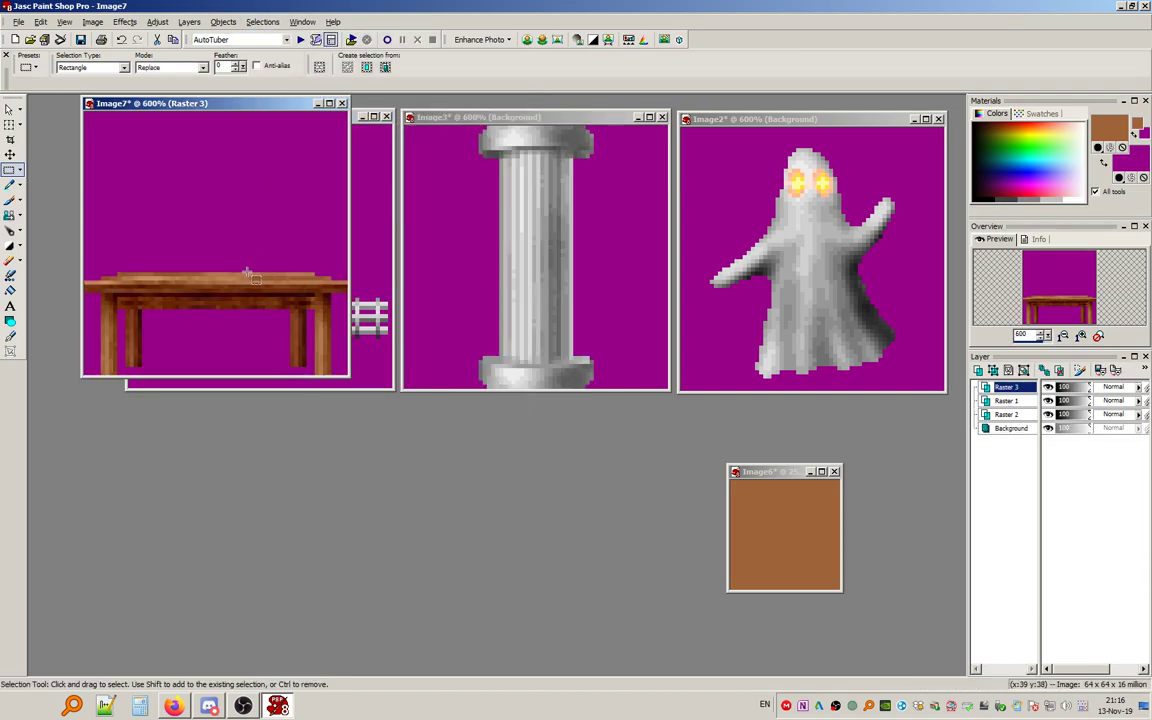
scroll(247, 272, up, 2)
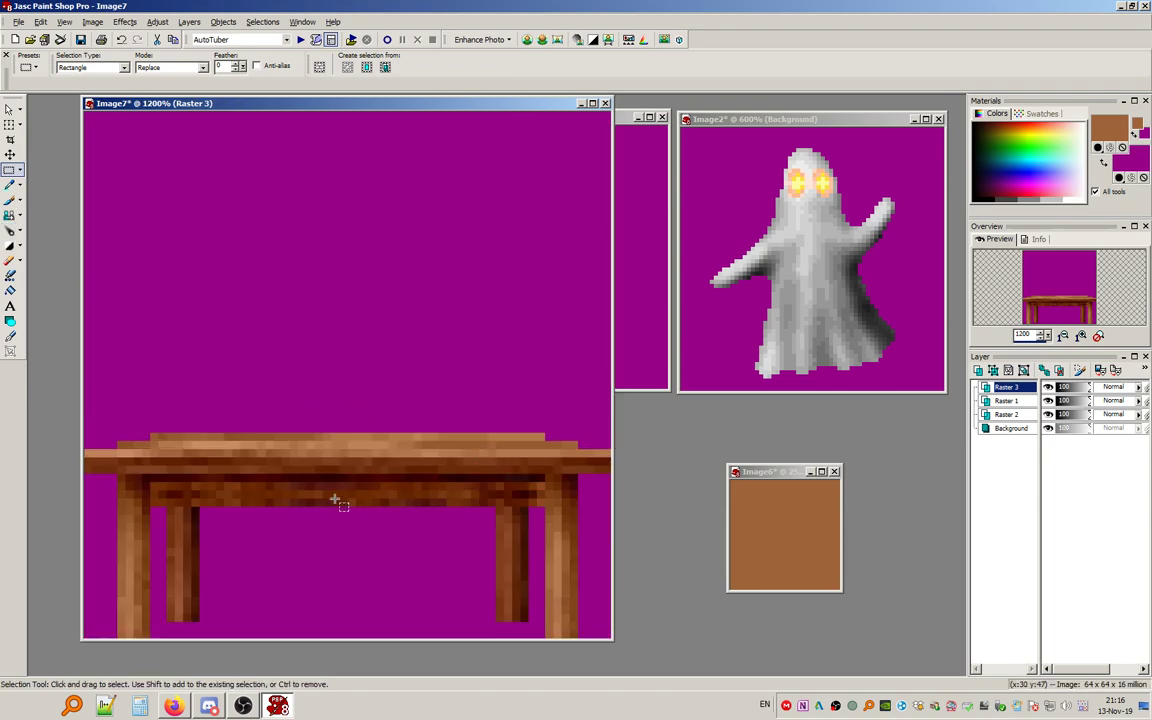
Paste a copied upper rail section near the right end and a lower one near the left end, and deselect.
drag(187, 486, 256, 486)
key(ctrl+c)
key(ctrl+e)
click(497, 487)
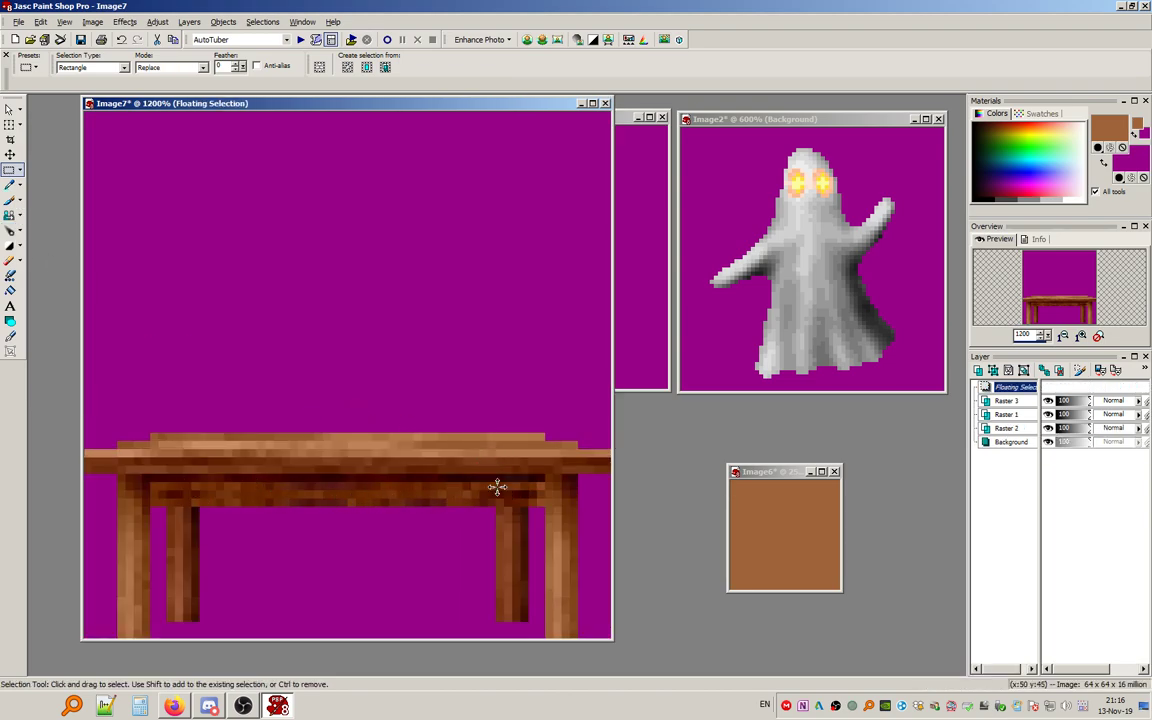
drag(407, 497, 487, 500)
key(ctrl+c)
key(ctrl+e)
click(206, 502)
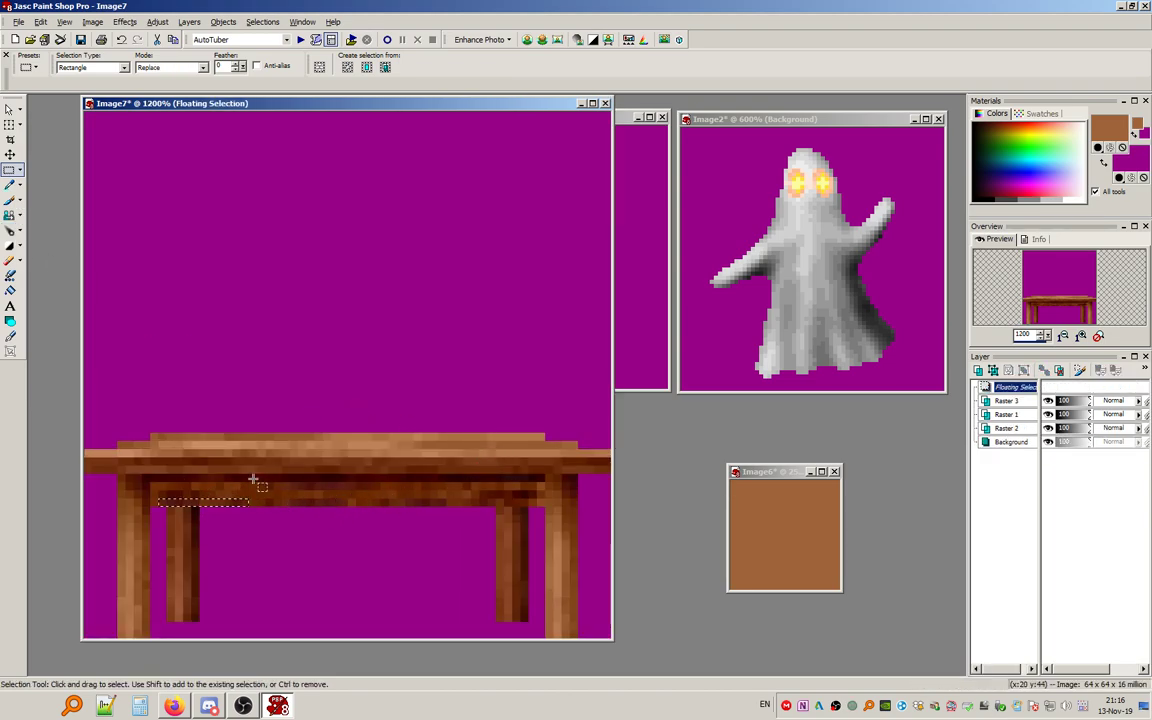
drag(276, 478, 287, 478)
click(157, 503)
click(263, 22)
click(282, 52)
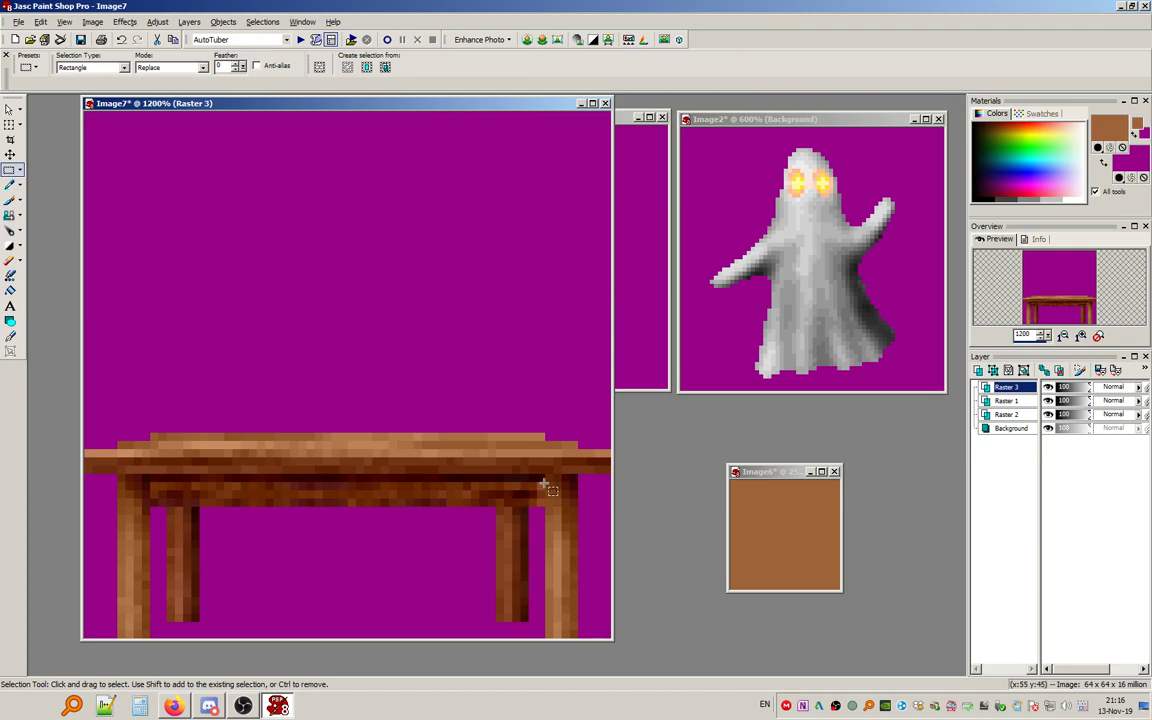
Select the 48 x 3 pixel rail, darken both ends beside the legs with the Lighten/Darken brush at size 8, and deselect.
drag(545, 485, 151, 507)
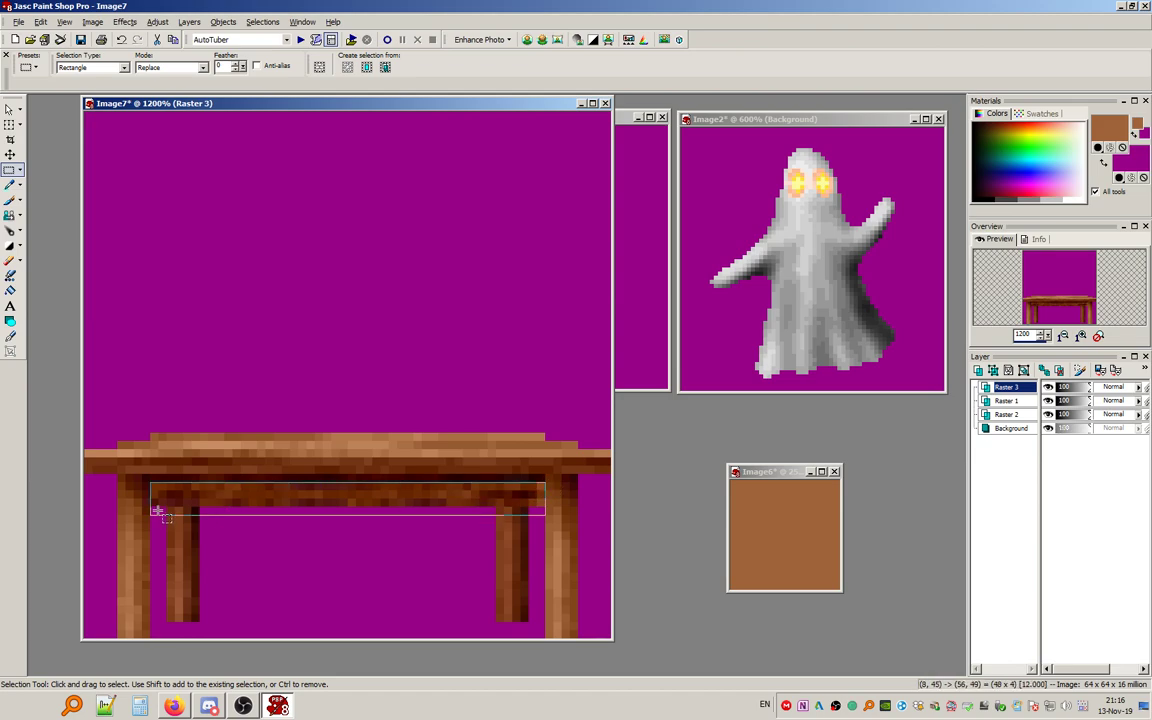
click(16, 250)
text(8)
drag(146, 485, 142, 490)
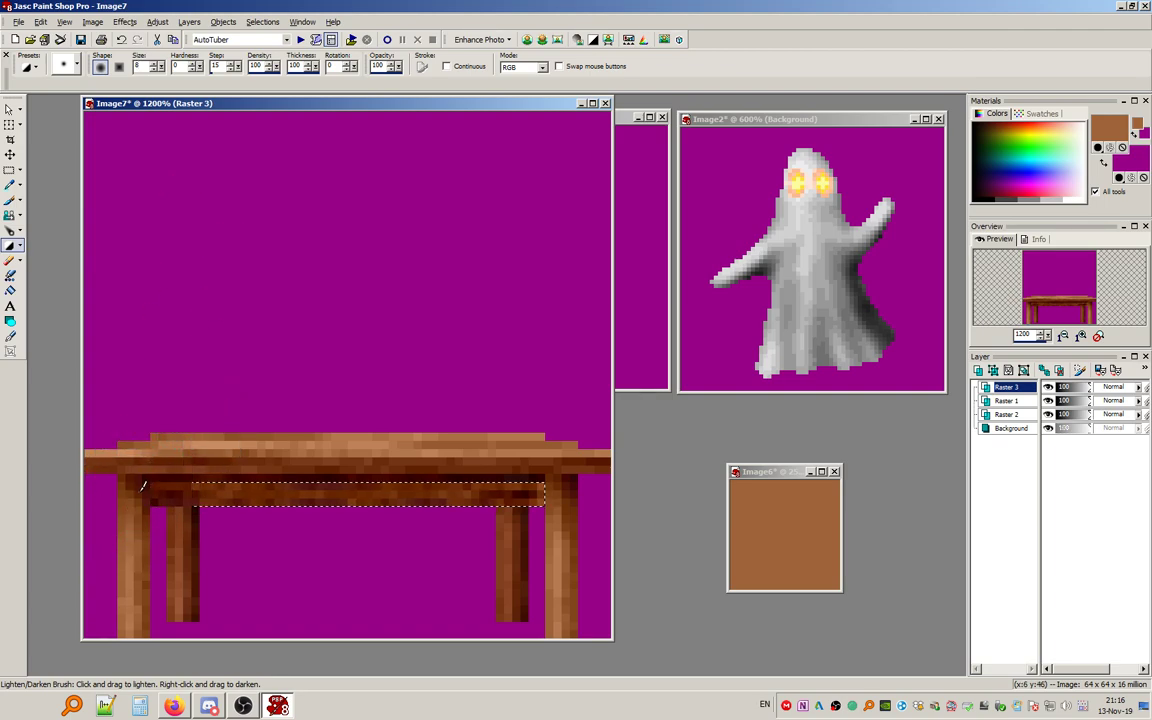
right_click(552, 487)
right_click(511, 463)
right_click(128, 465)
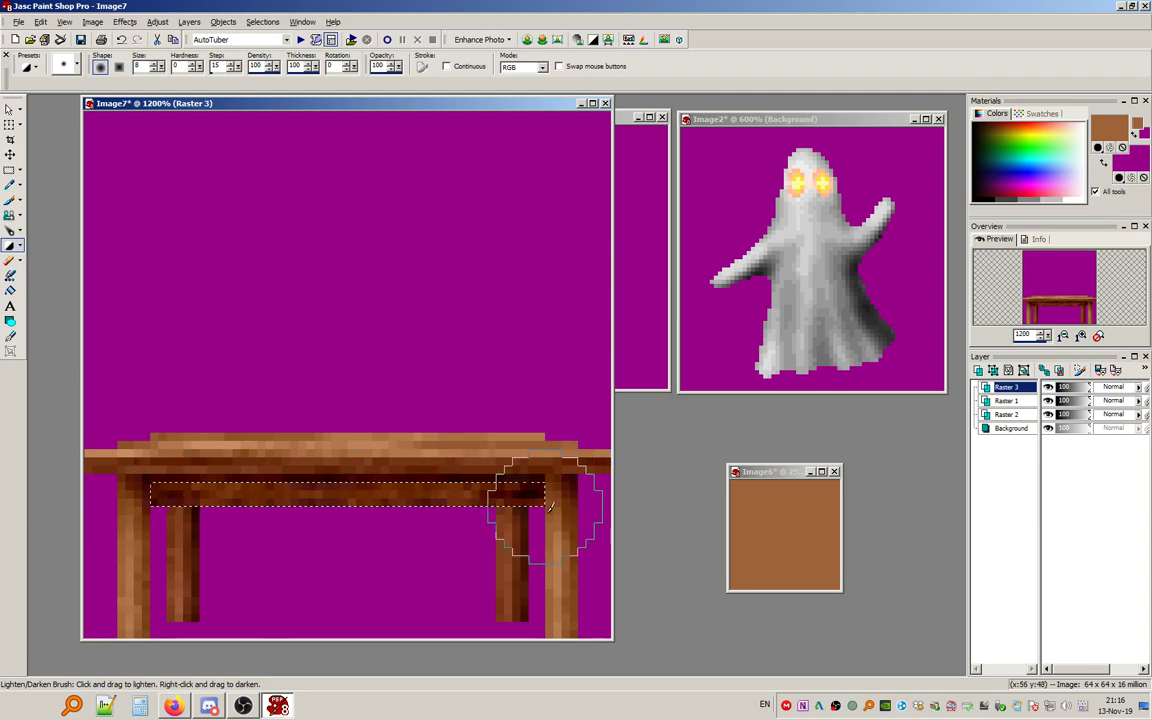
click(262, 21)
click(255, 52)
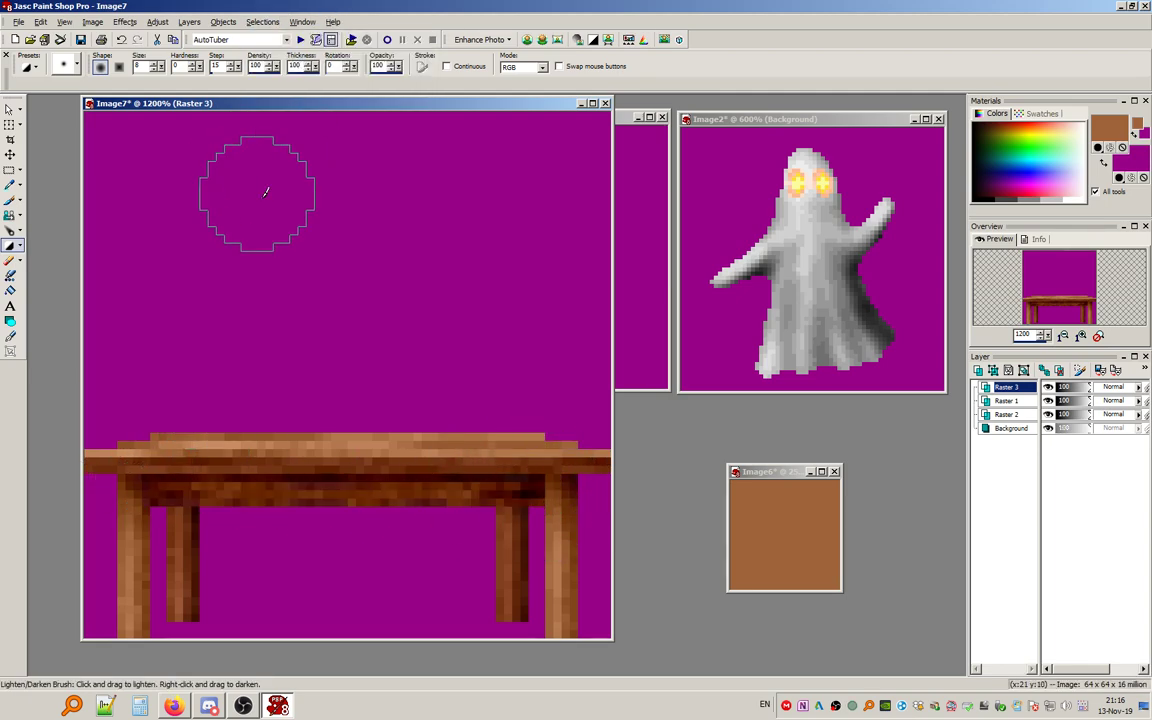
scroll(255, 200, down, 5)
scroll(220, 226, up, 6)
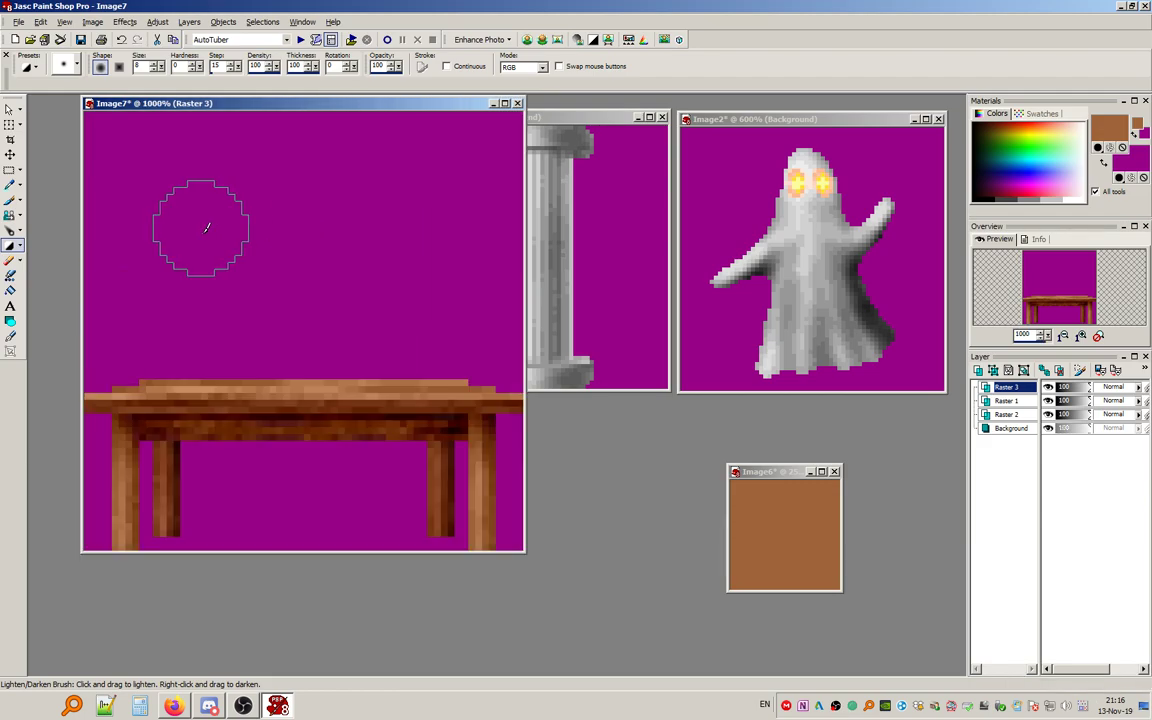
Reselect the whole rail, deepen the shadow at its left end with the size 8 Lighten/Darken brush, and deselect.
key(s)
scroll(173, 567, down, 1)
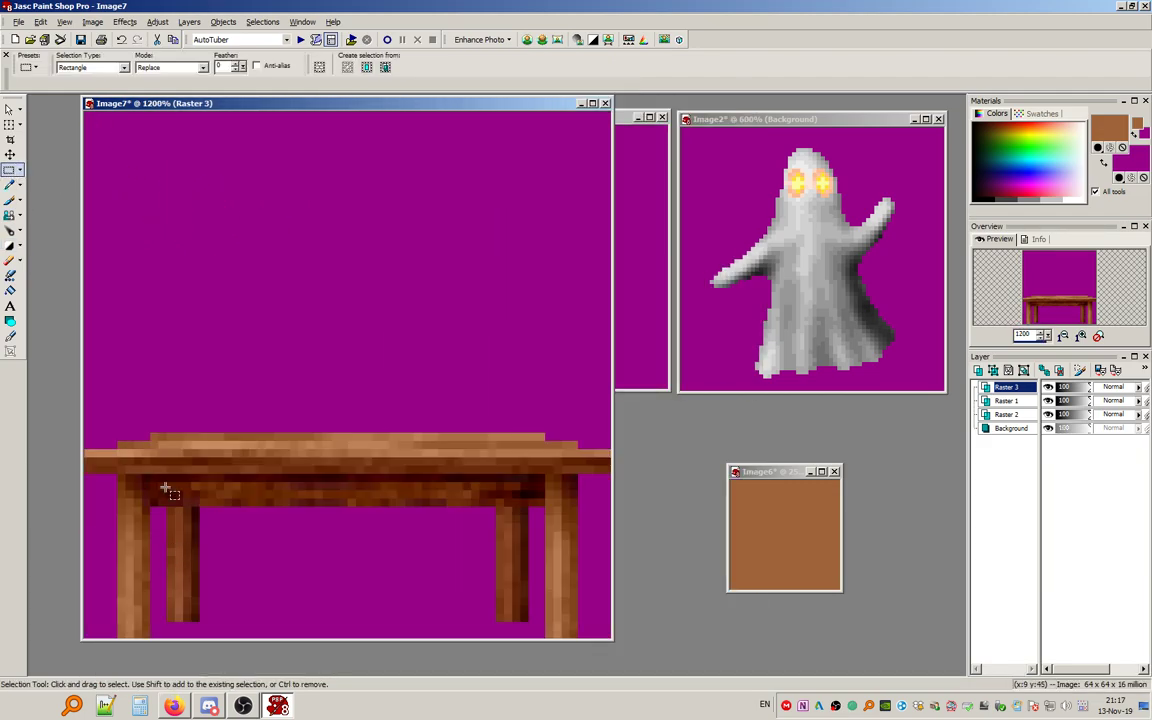
drag(152, 483, 545, 506)
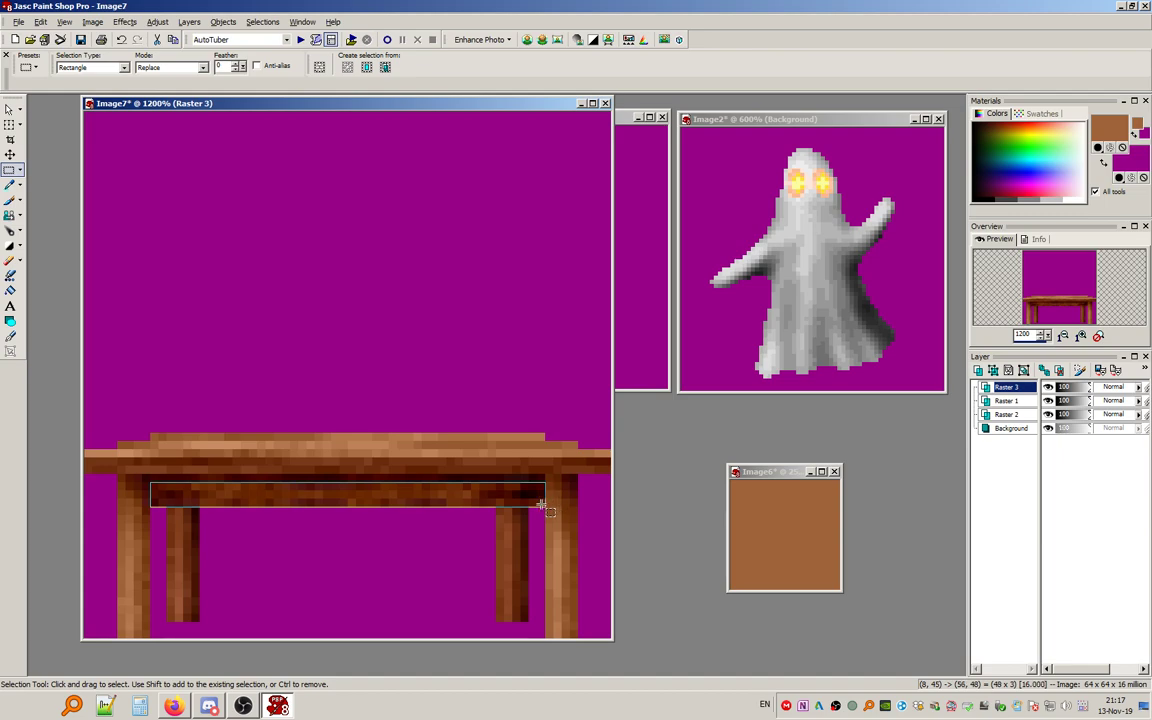
click(10, 245)
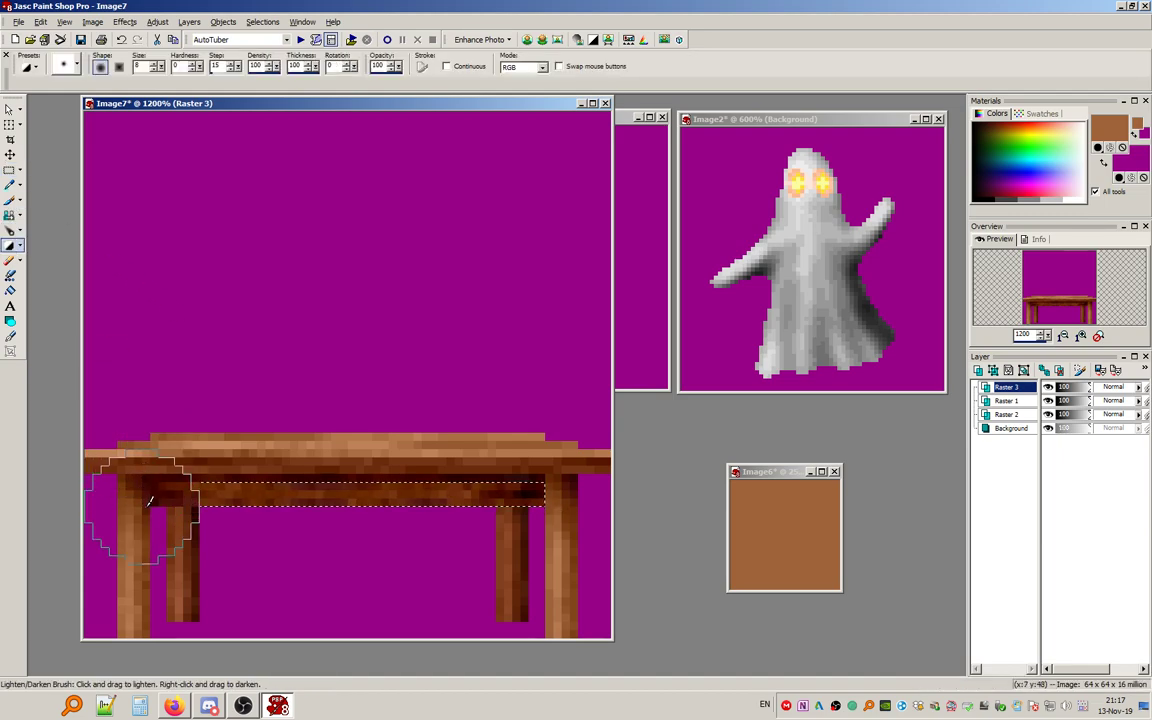
click(262, 21)
click(285, 53)
scroll(265, 200, down, 2)
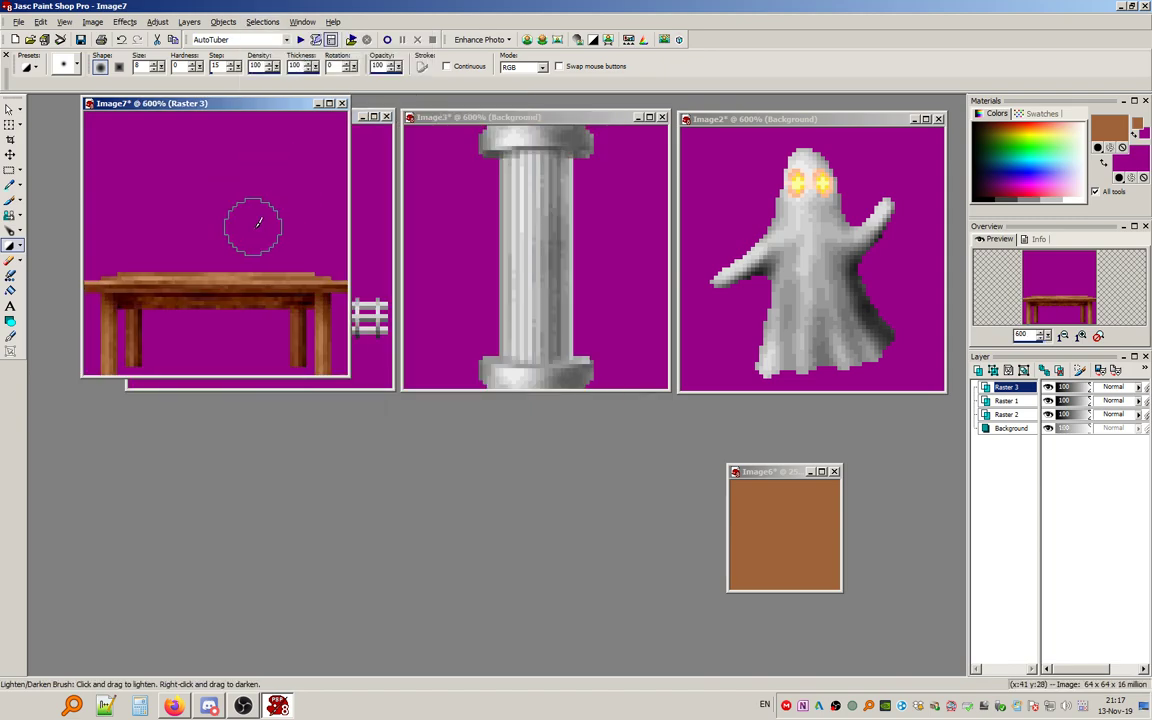
scroll(252, 208, up, 1)
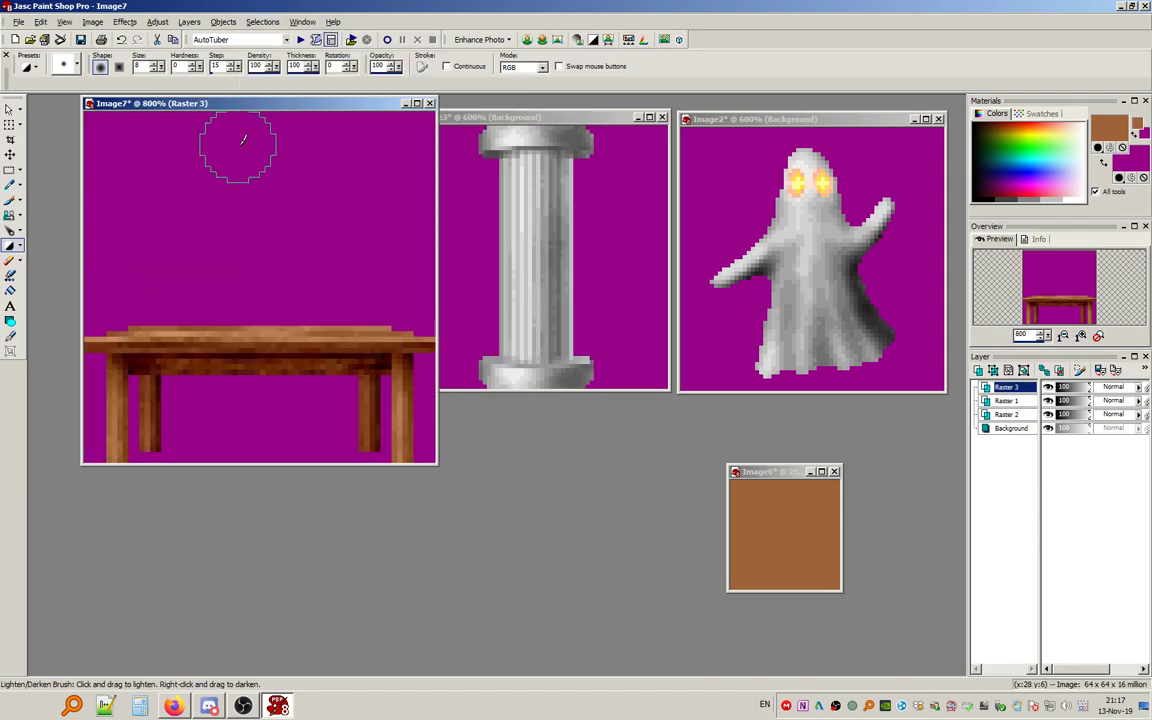
Flatten all the table image's layers into a single background.
click(195, 27)
mouse_move(263, 229)
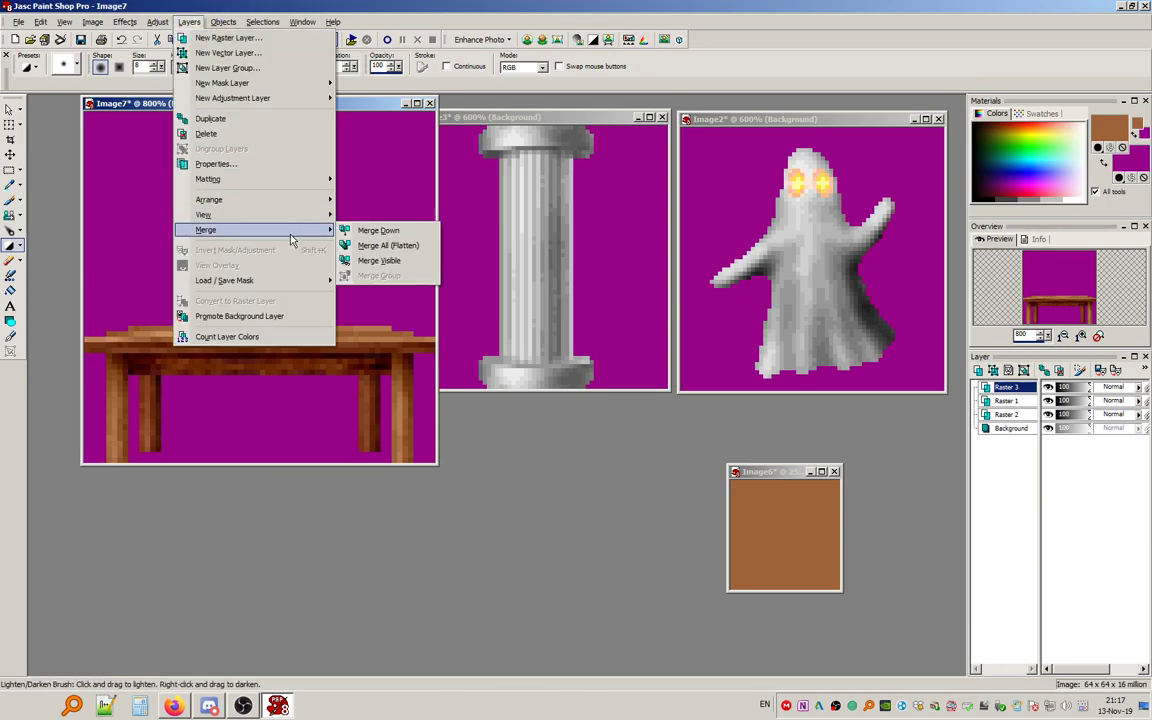
click(373, 250)
scroll(309, 257, up, 1)
key(a)
scroll(193, 207, down, 1)
scroll(195, 175, up, 1)
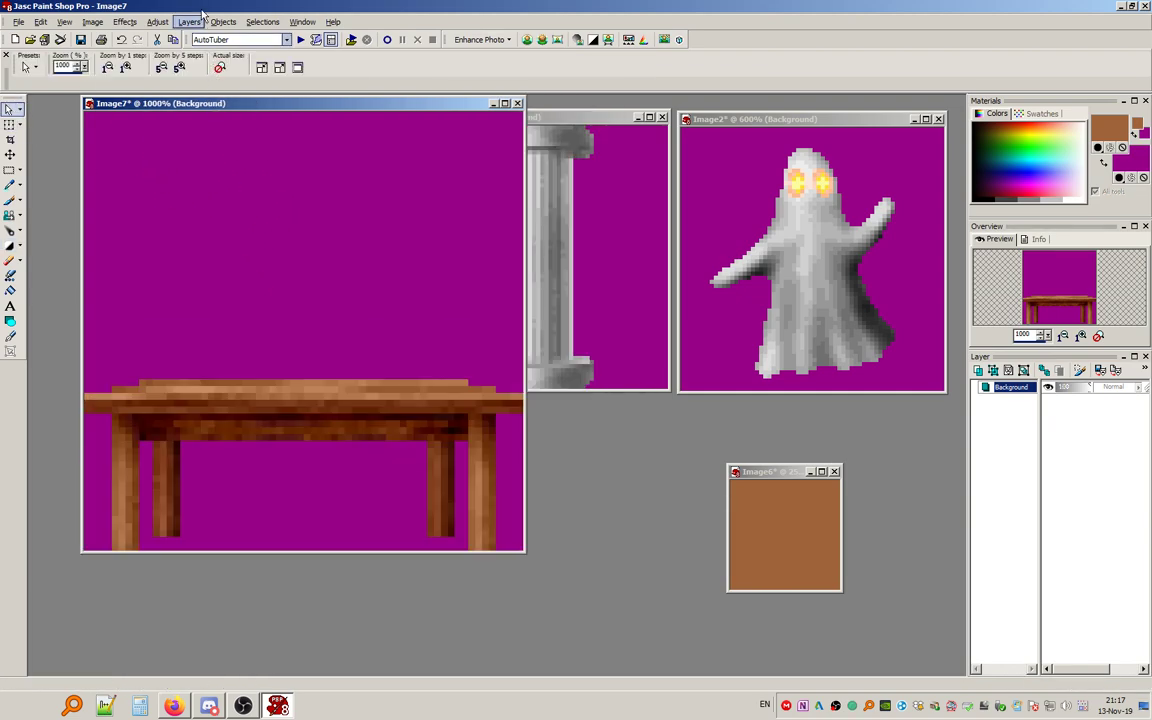
Load the Wolf3D palette onto the table image using nearest color matching.
click(92, 22)
mouse_move(181, 227)
click(285, 234)
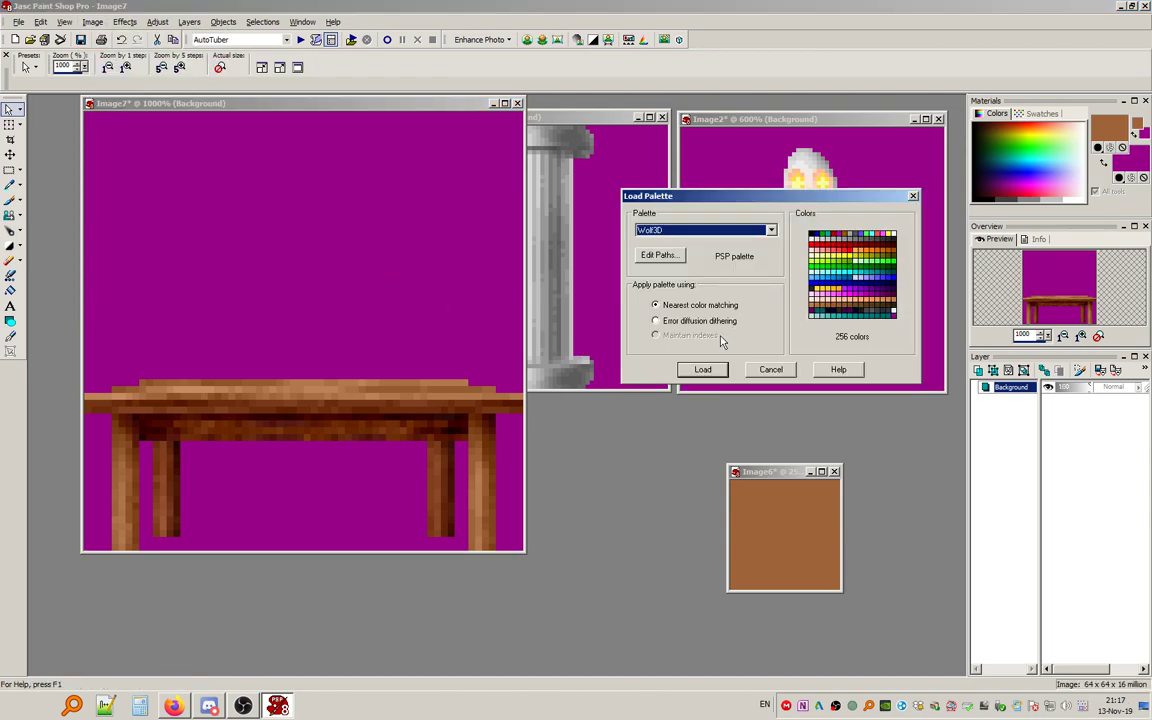
click(703, 369)
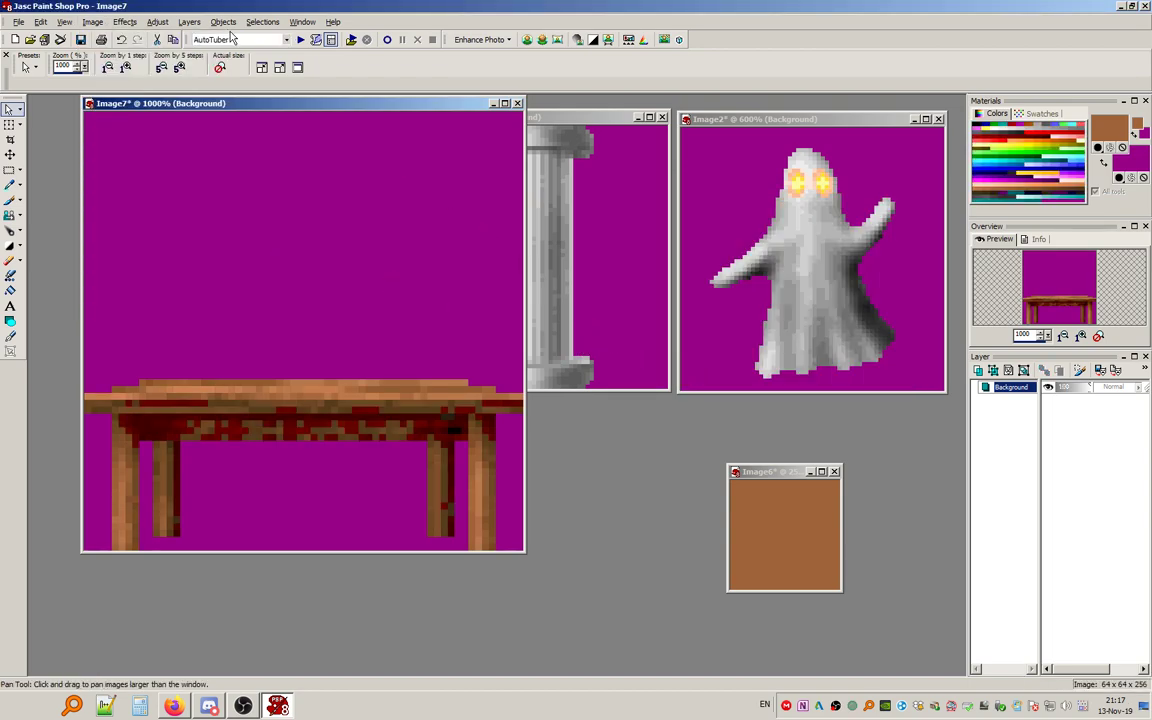
scroll(334, 291, up, 1)
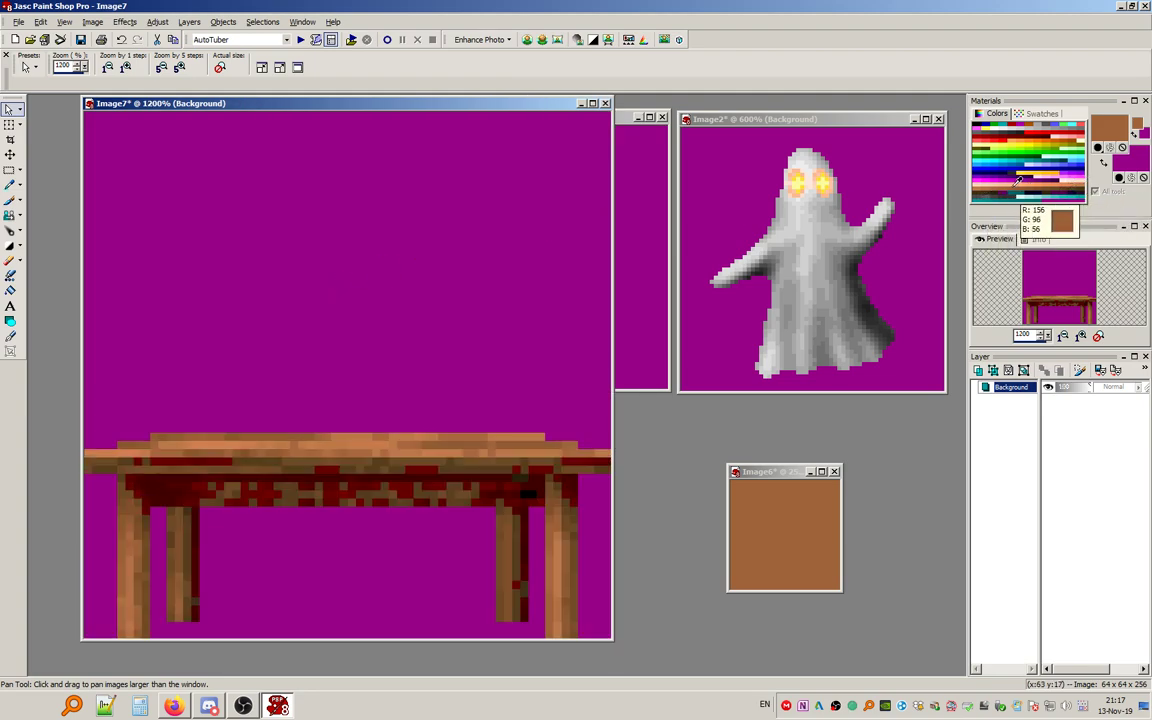
Pick peach (252, 176, 128) as foreground and brown (144, 92, 52) as background from the palette, and undo the palette load.
right_click(1015, 190)
click(1020, 184)
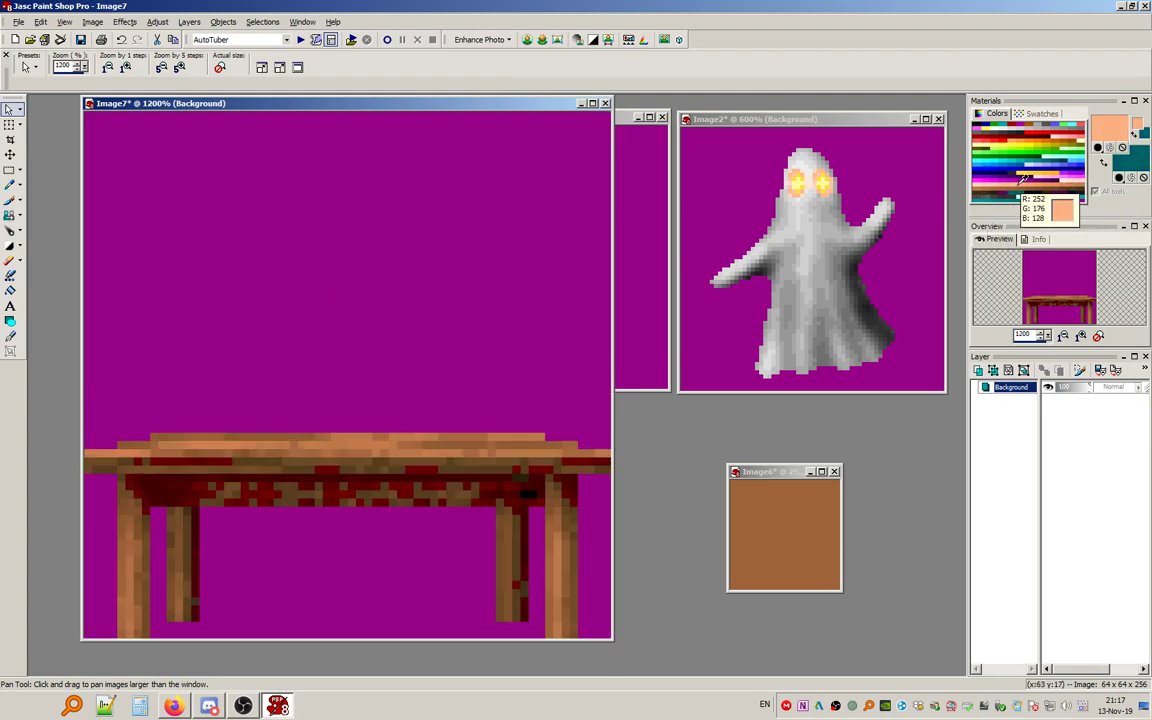
right_click(1021, 186)
click(40, 21)
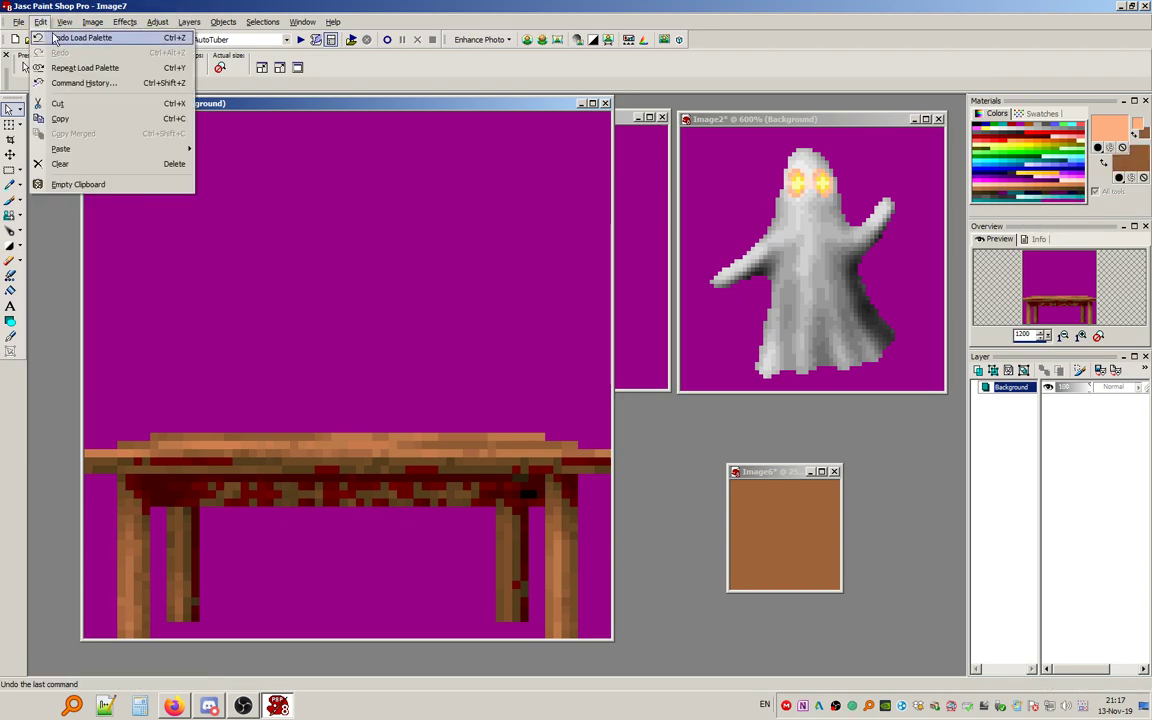
click(55, 31)
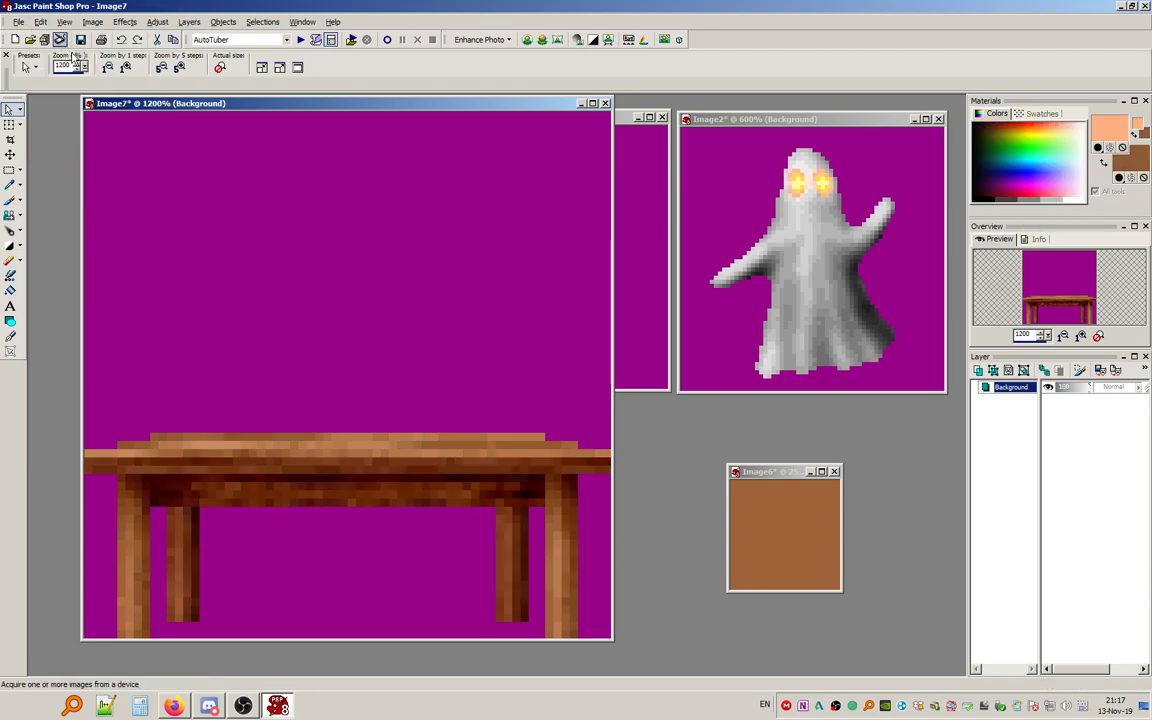
Select the entire image and remove the purple areas from the selection with the Magic Wand, leaving only the table selected.
click(9, 169)
click(19, 169)
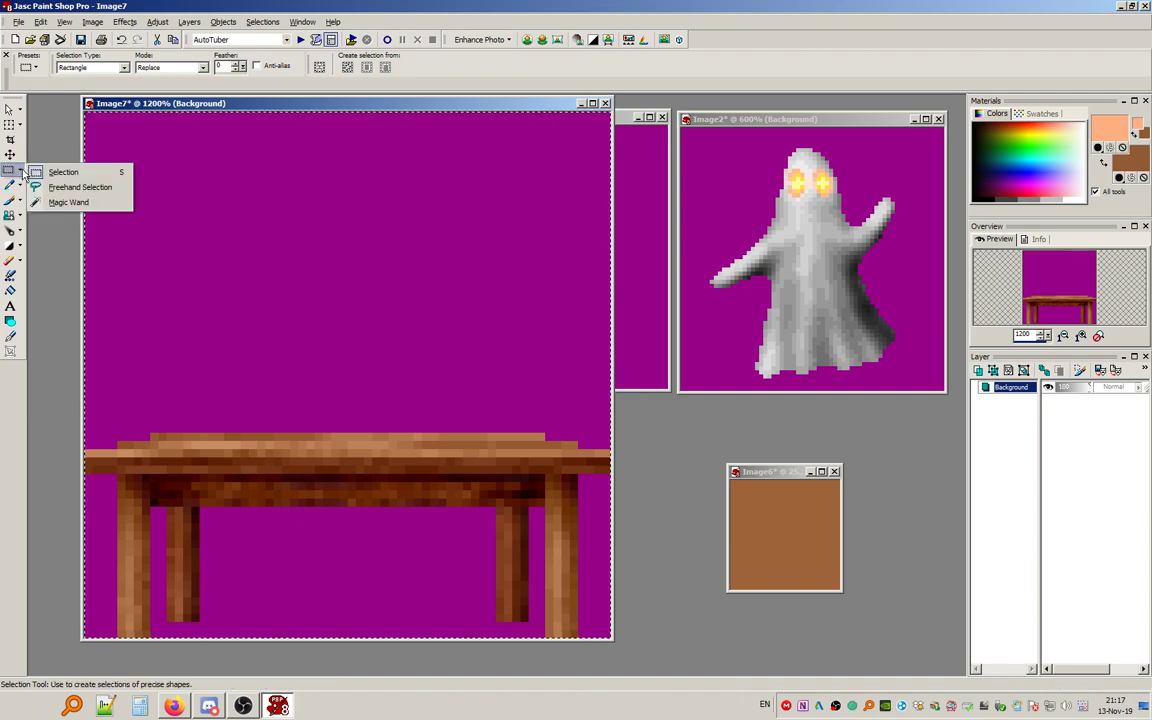
click(62, 197)
ctrl+click(178, 222)
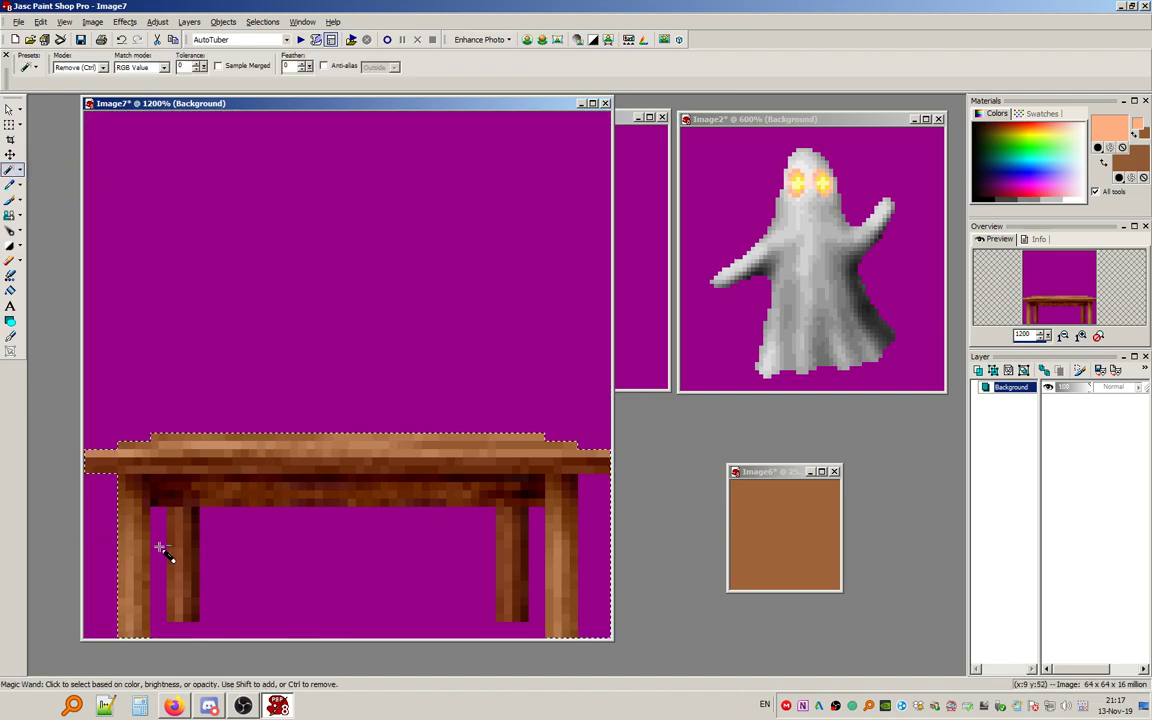
Tint the selected table with the peach foreground using Flood Fill in Color blend mode, with match mode None and opacity 100.
click(10, 290)
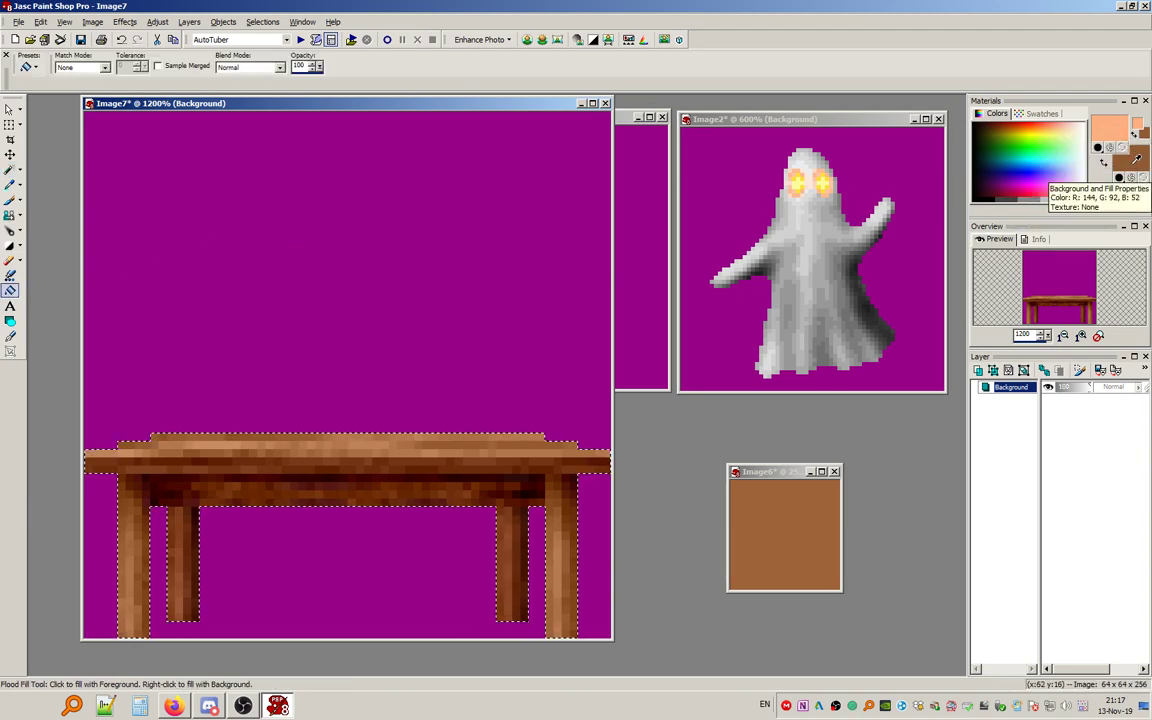
click(247, 67)
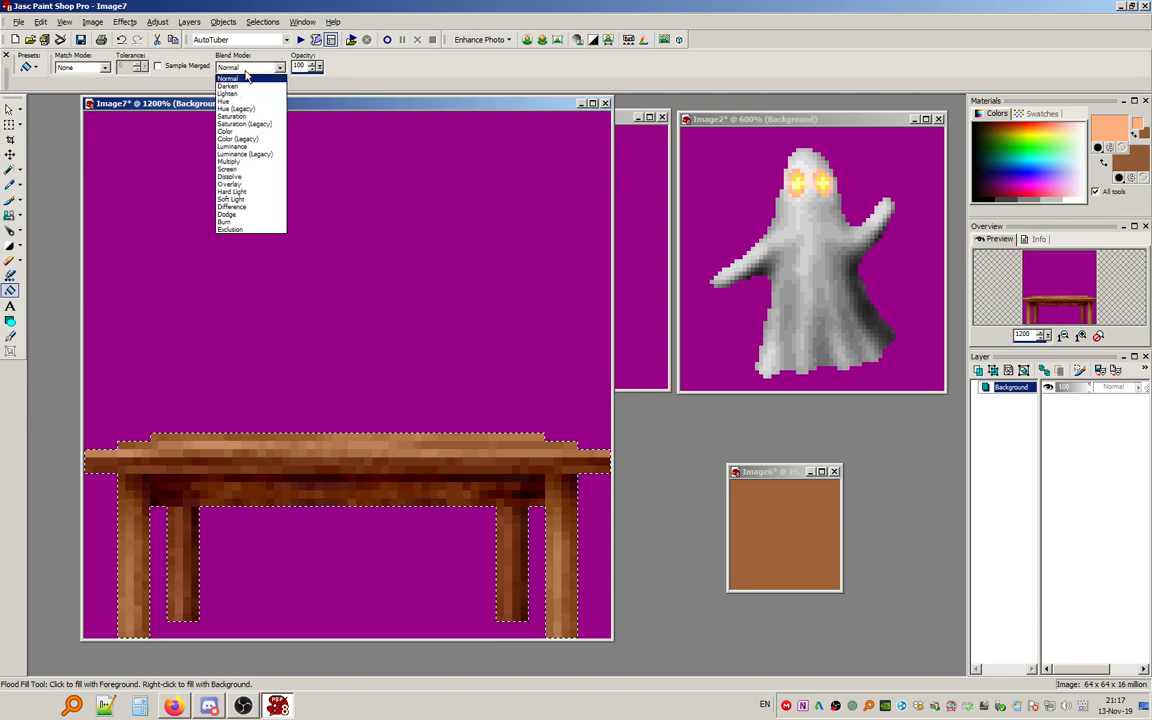
click(253, 131)
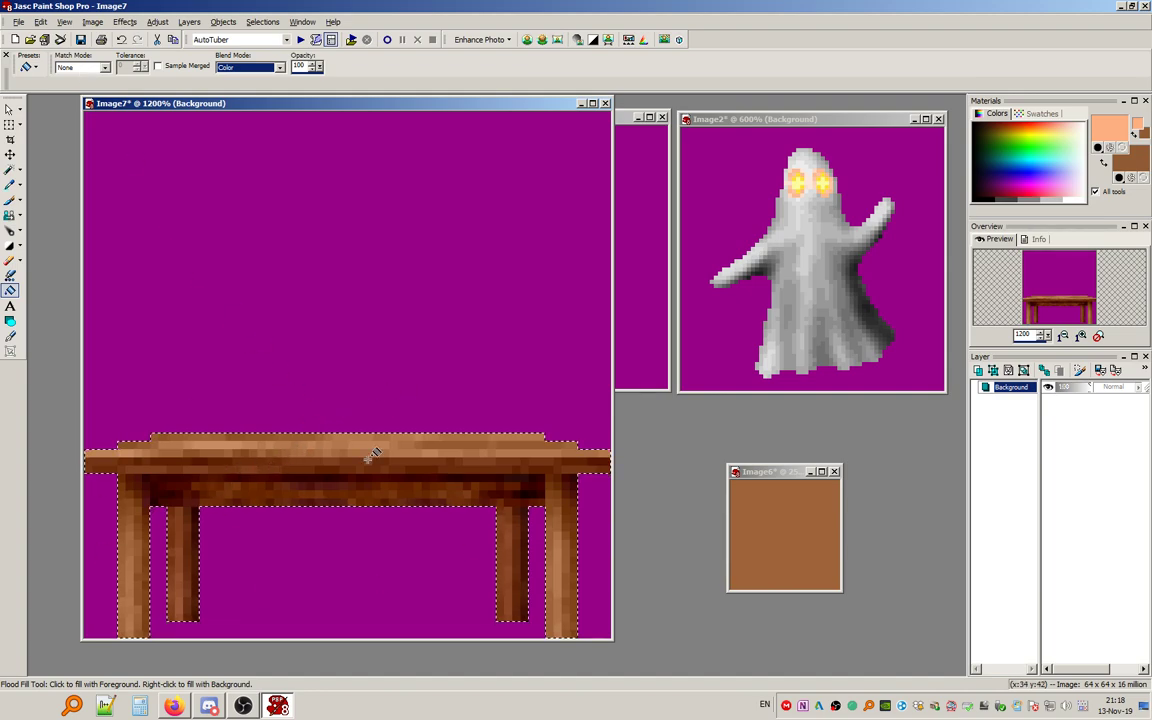
click(327, 470)
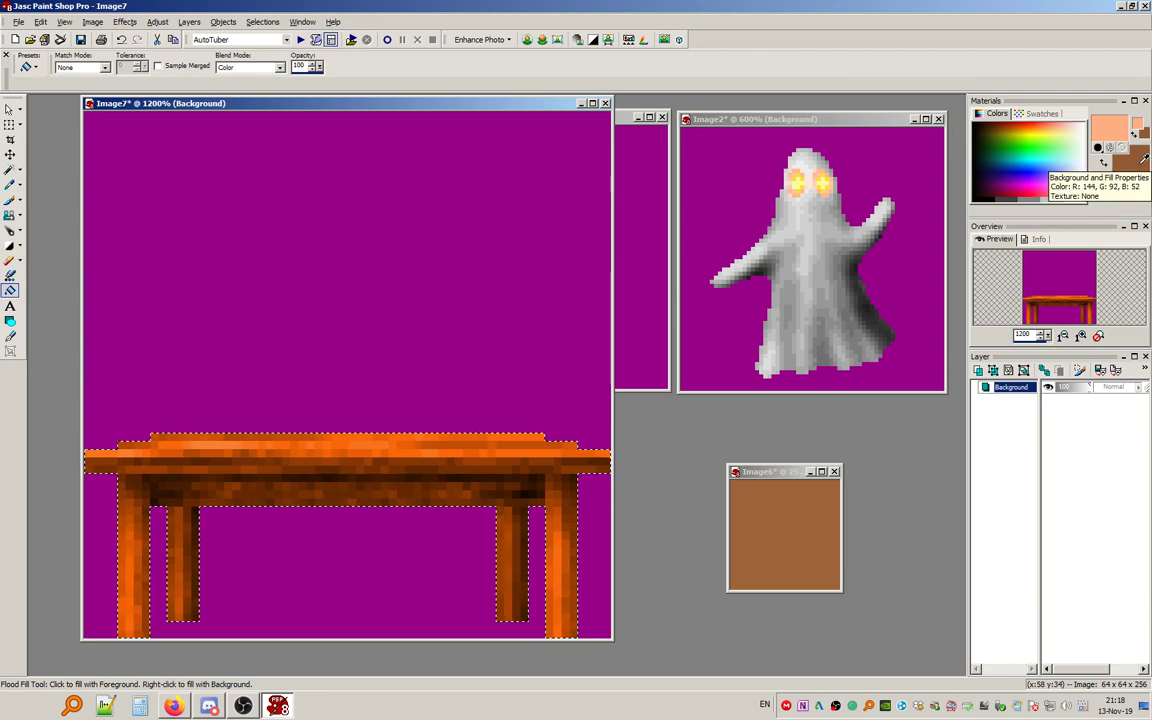
Subtract the bright orange range from the table selection with tolerance 45 and softness 102, tint the remaining darker areas brown, and deselect.
click(262, 21)
mouse_move(327, 137)
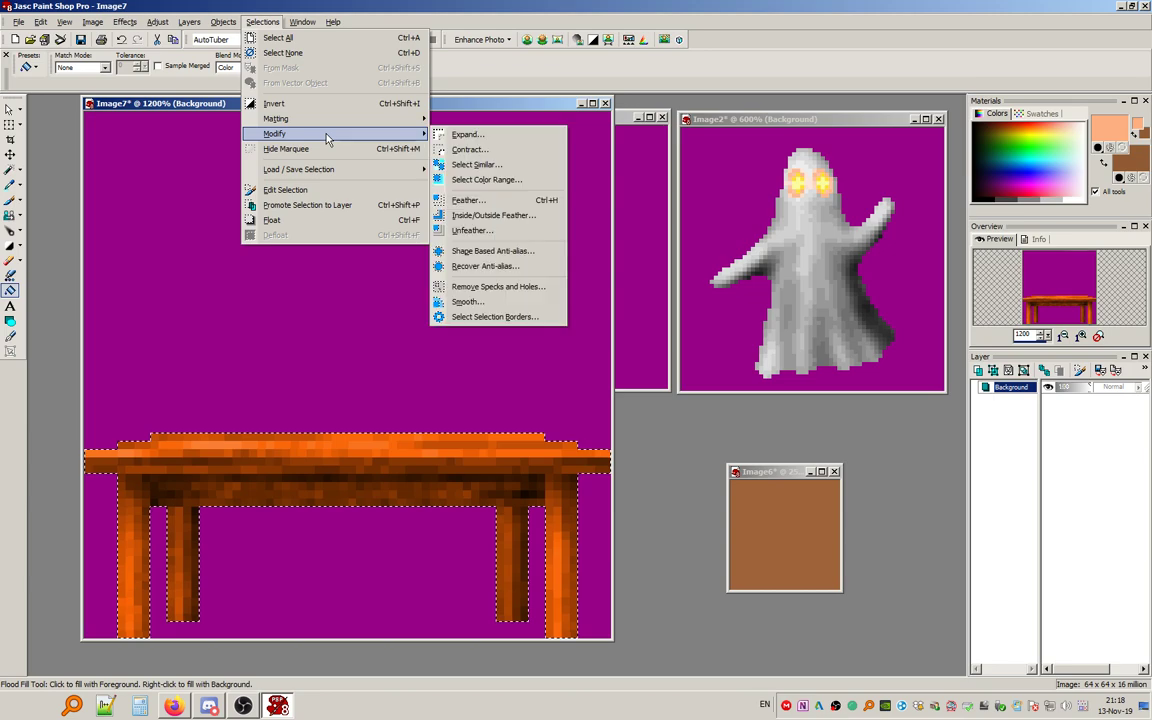
click(485, 180)
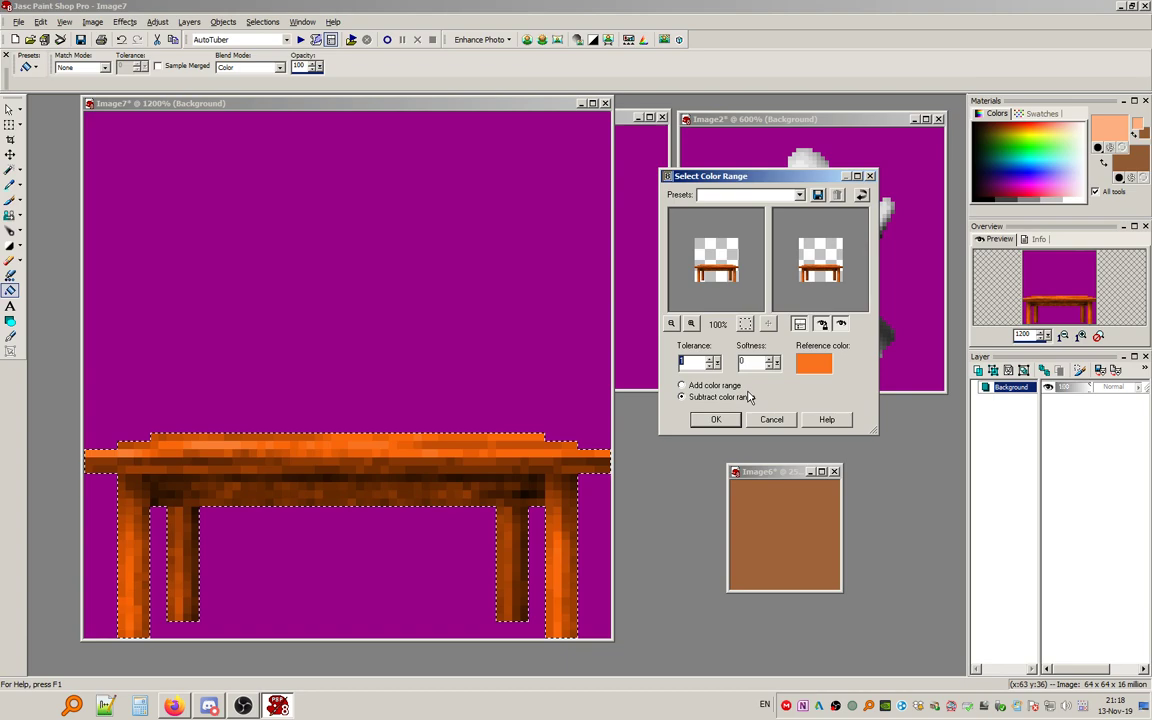
drag(751, 177, 315, 146)
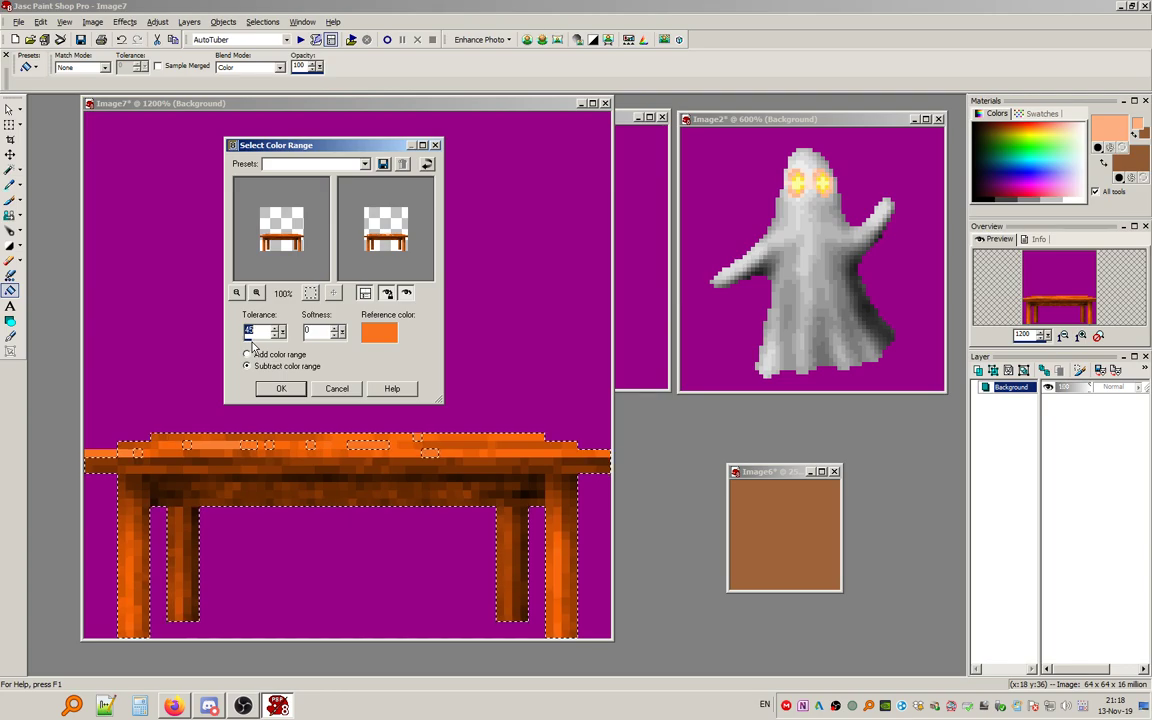
key(Up)
key(Up)
key(Up)
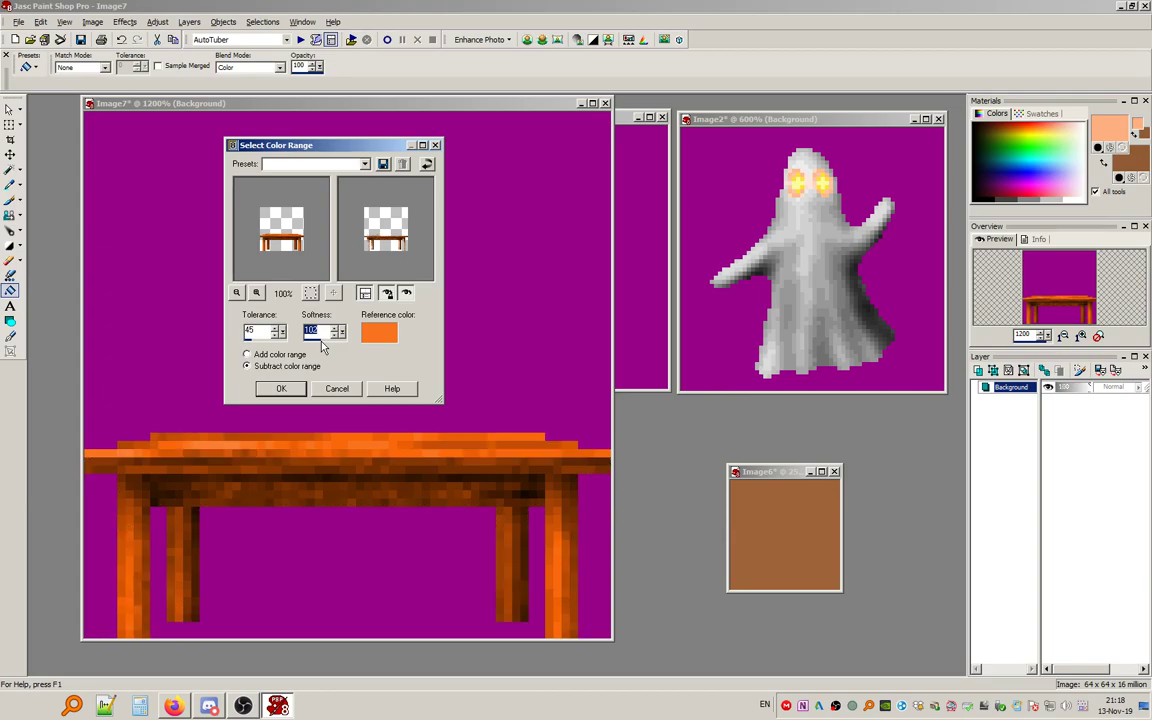
click(272, 387)
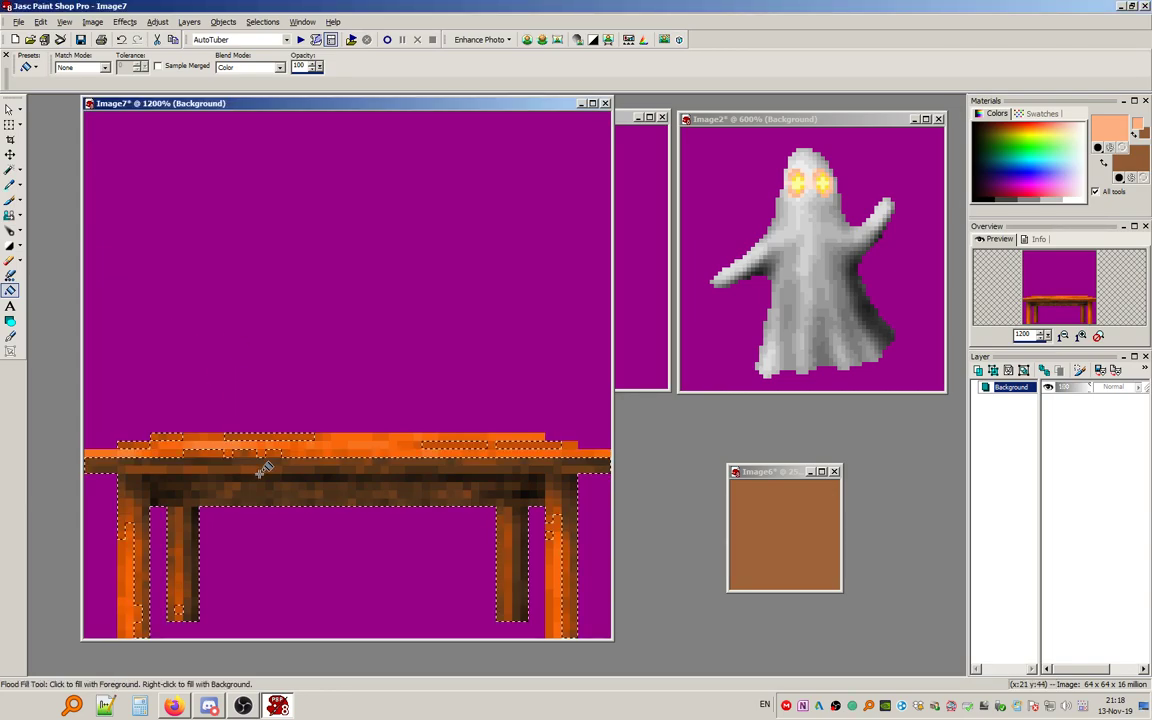
click(262, 21)
click(250, 56)
Load the Wolf3D palette onto the tinted table image using nearest color matching.
click(92, 21)
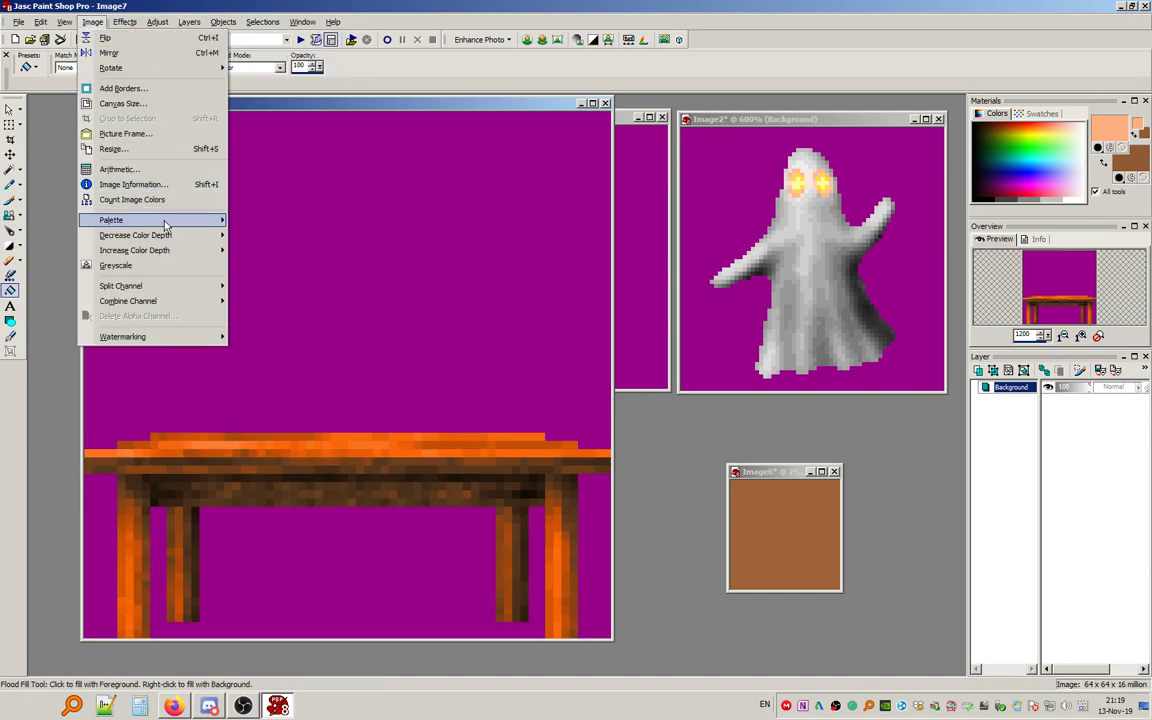
mouse_move(162, 224)
click(322, 237)
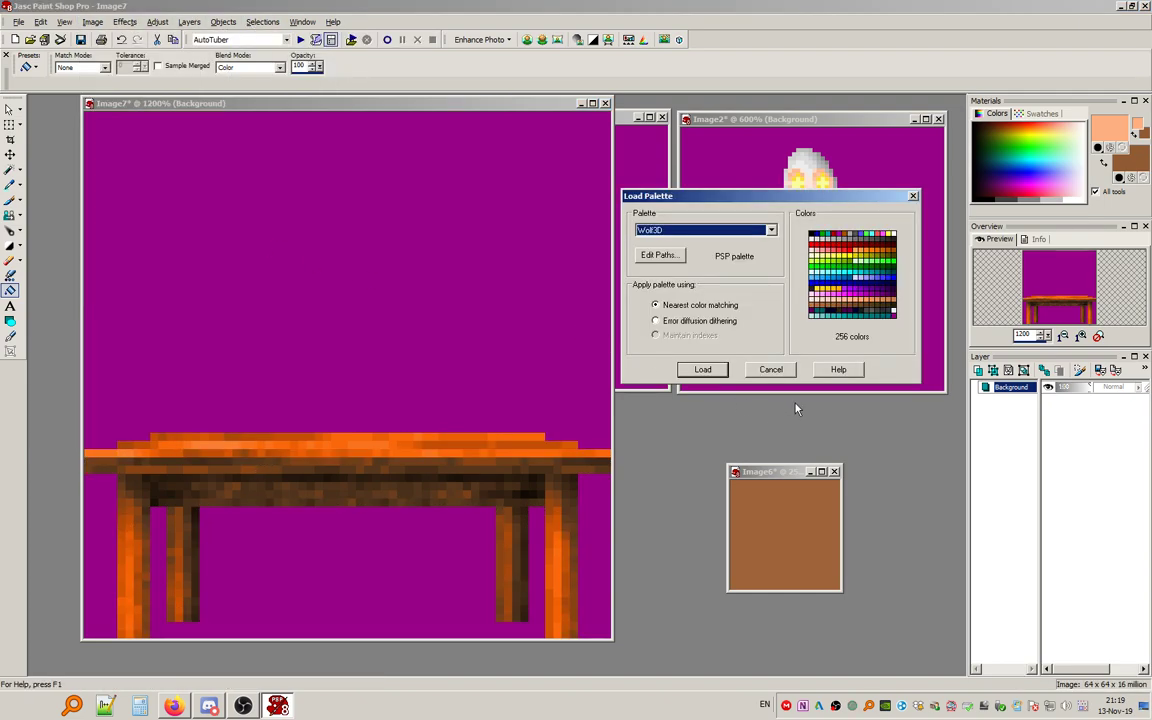
click(703, 369)
Inspect the table at several zoom levels, set it to 600%, and place its window directly below the minigun image.
scroll(330, 380, down, 2)
scroll(303, 334, up, 3)
scroll(296, 332, down, 2)
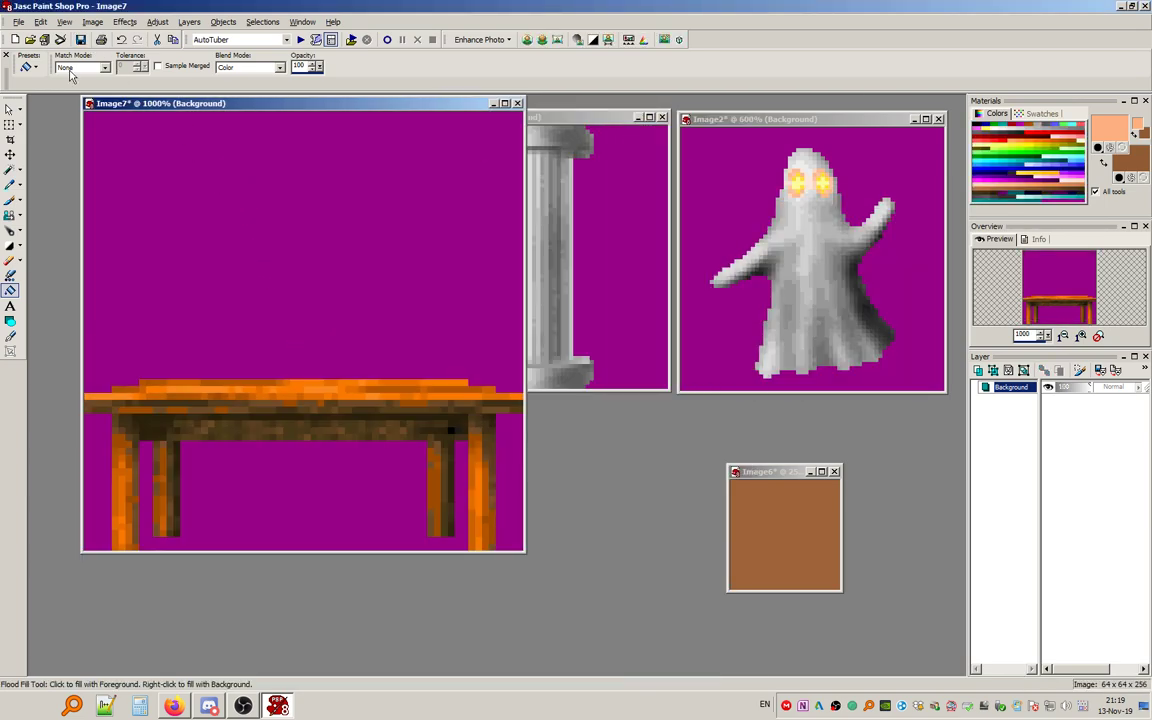
click(9, 108)
scroll(353, 325, down, 2)
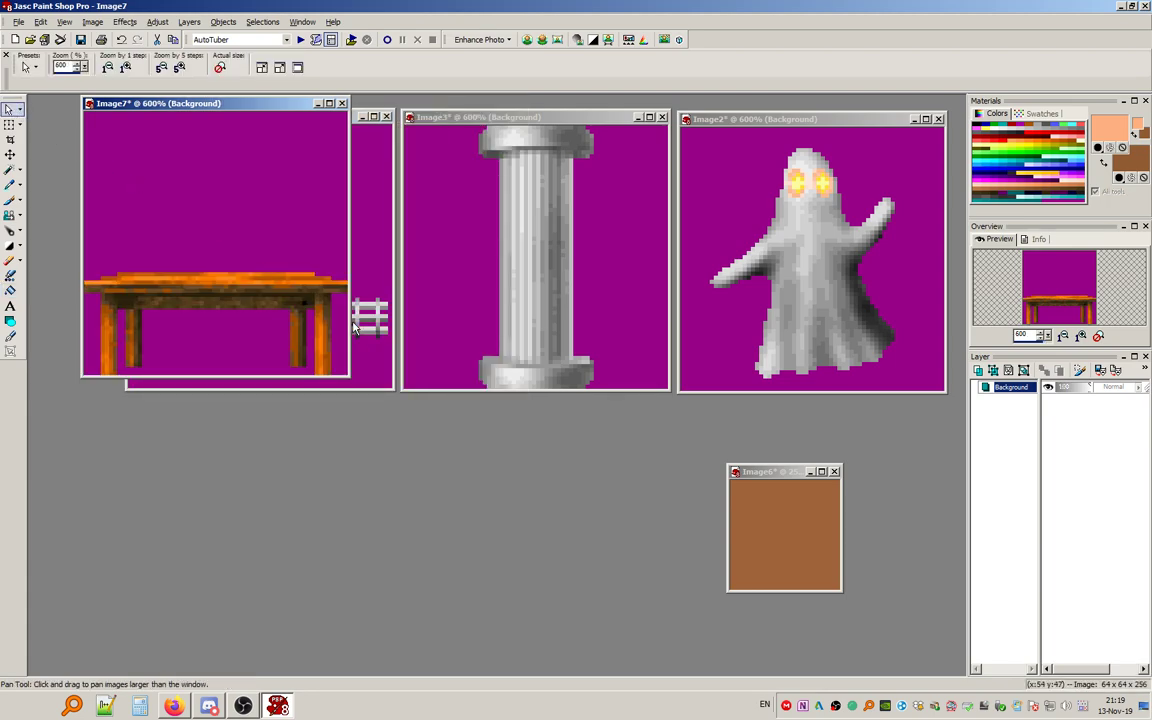
drag(255, 105, 438, 203)
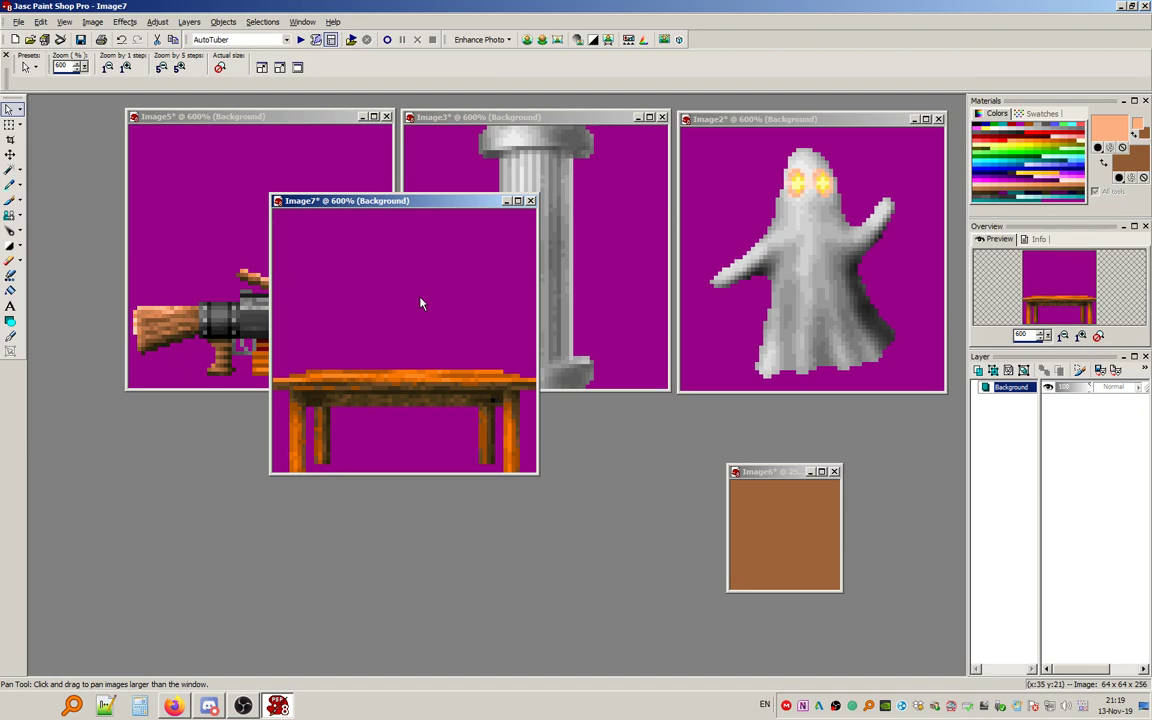
scroll(399, 300, up, 1)
scroll(399, 300, down, 3)
scroll(399, 300, up, 4)
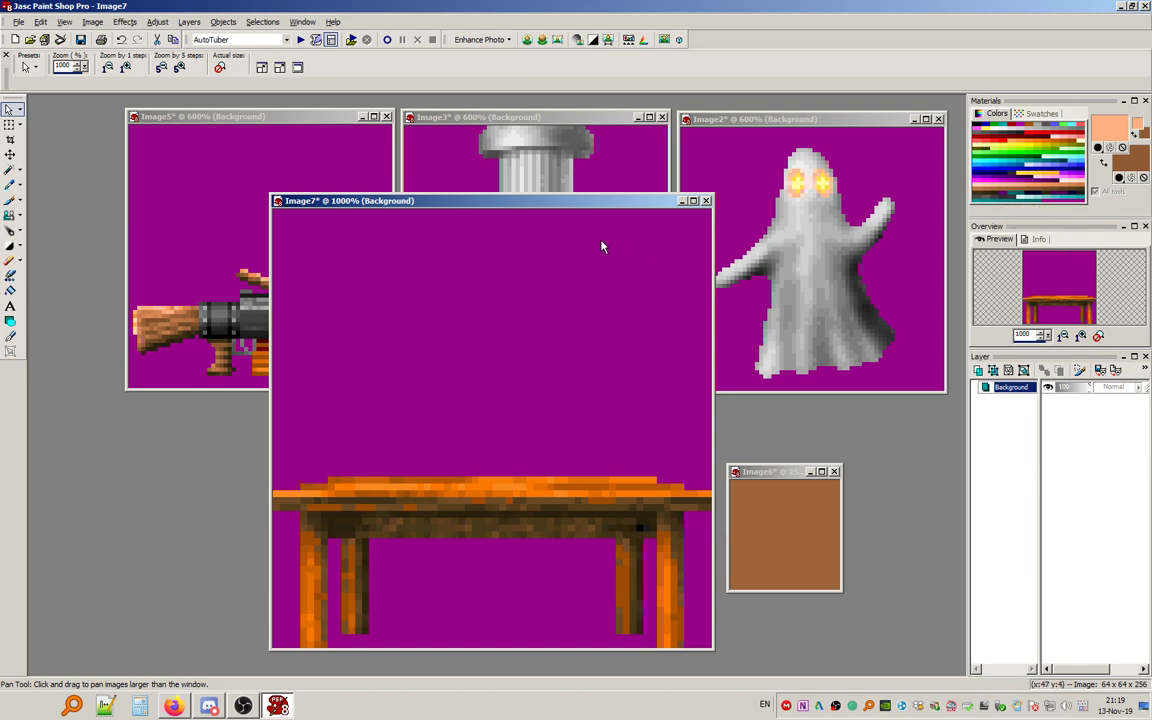
scroll(438, 246, down, 4)
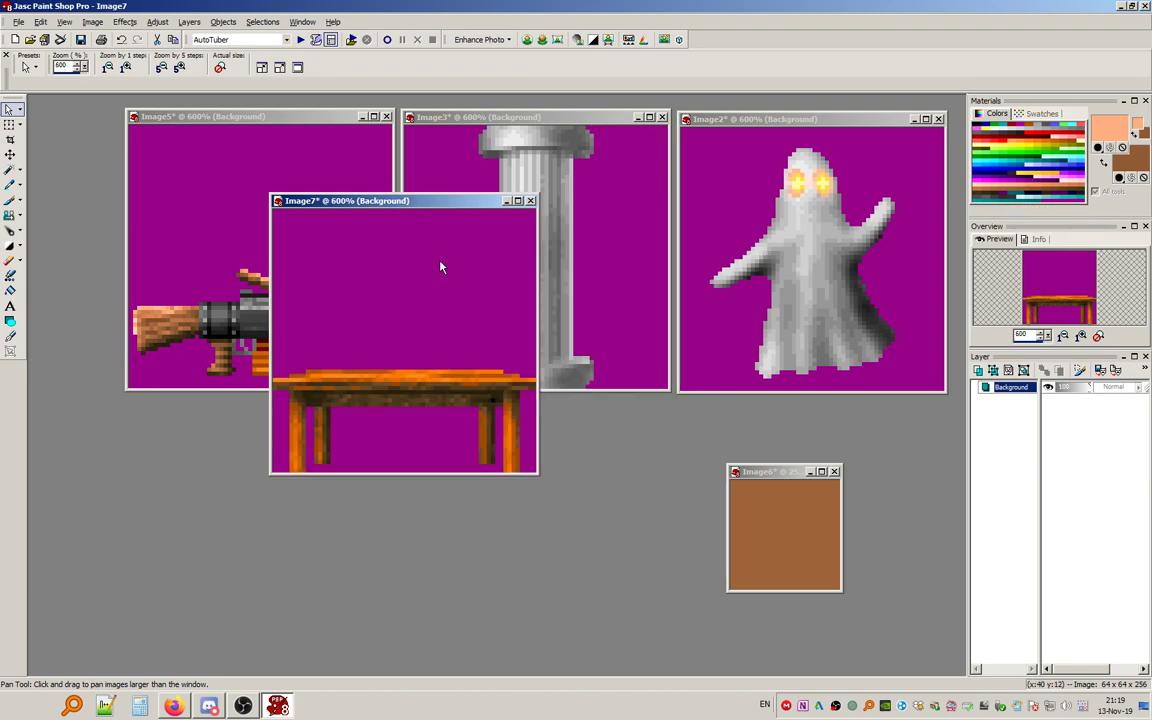
scroll(440, 265, down, 5)
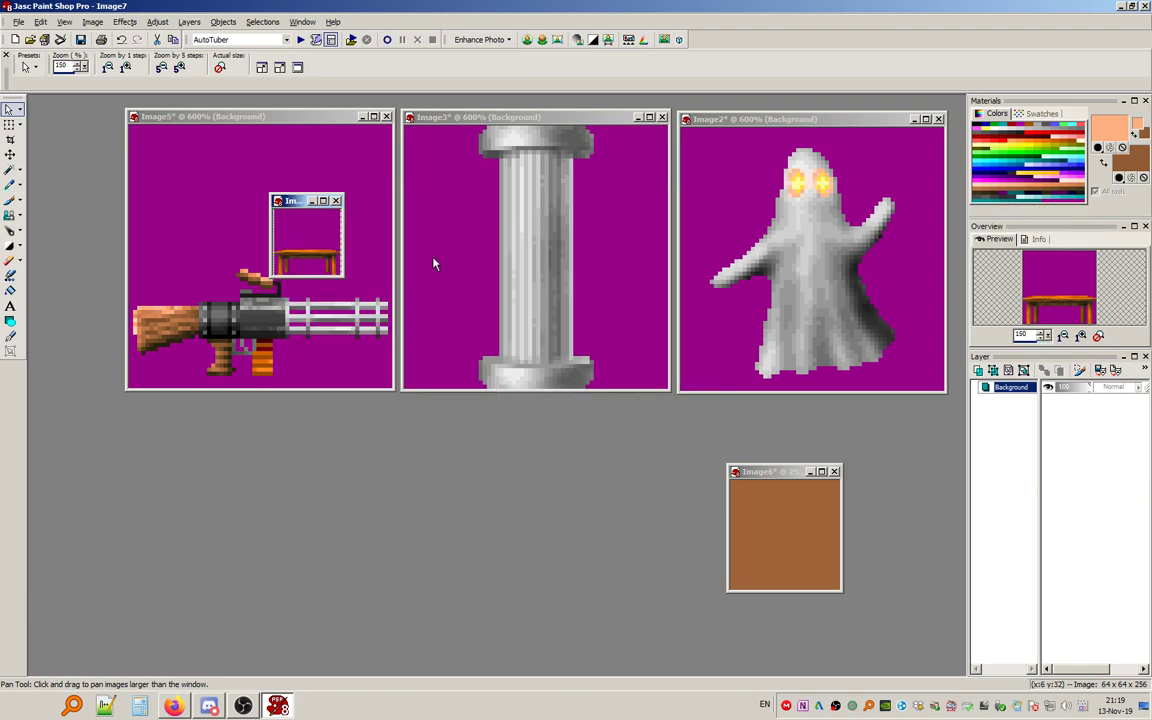
scroll(434, 262, up, 2)
scroll(366, 223, up, 3)
drag(363, 201, 219, 403)
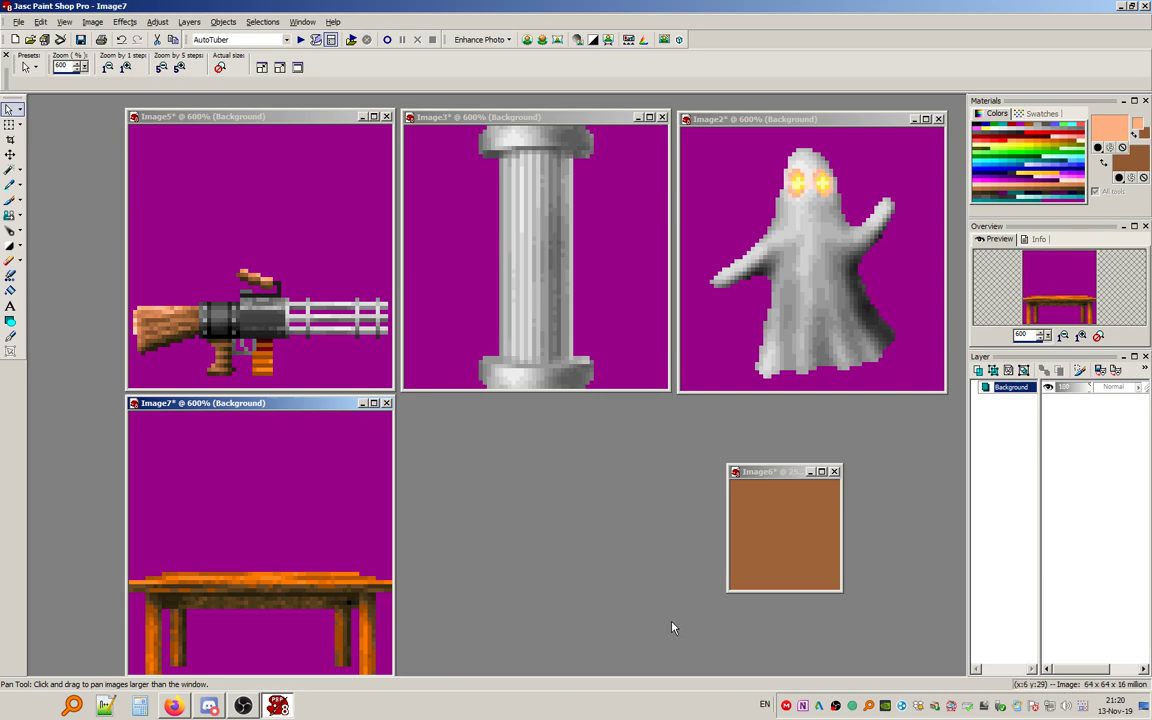
Place the plain brown image beside the table image, below the pillar, and set its zoom to 600%.
drag(768, 476, 444, 413)
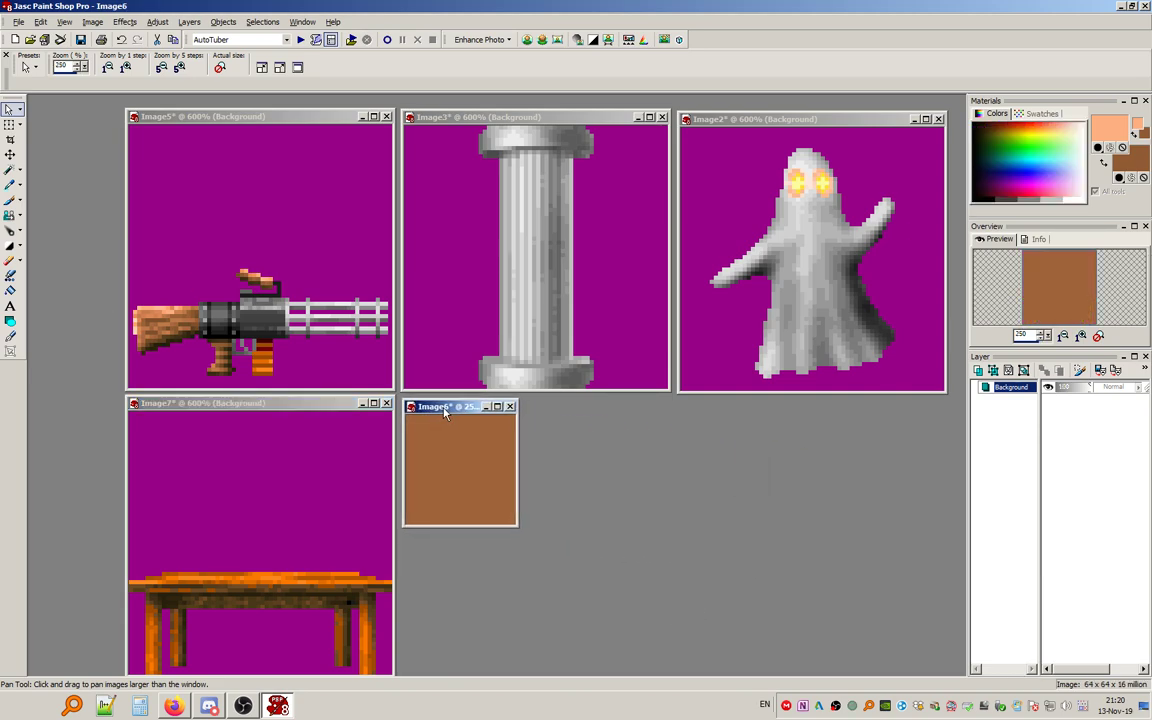
scroll(463, 438, up, 2)
scroll(465, 440, up, 2)
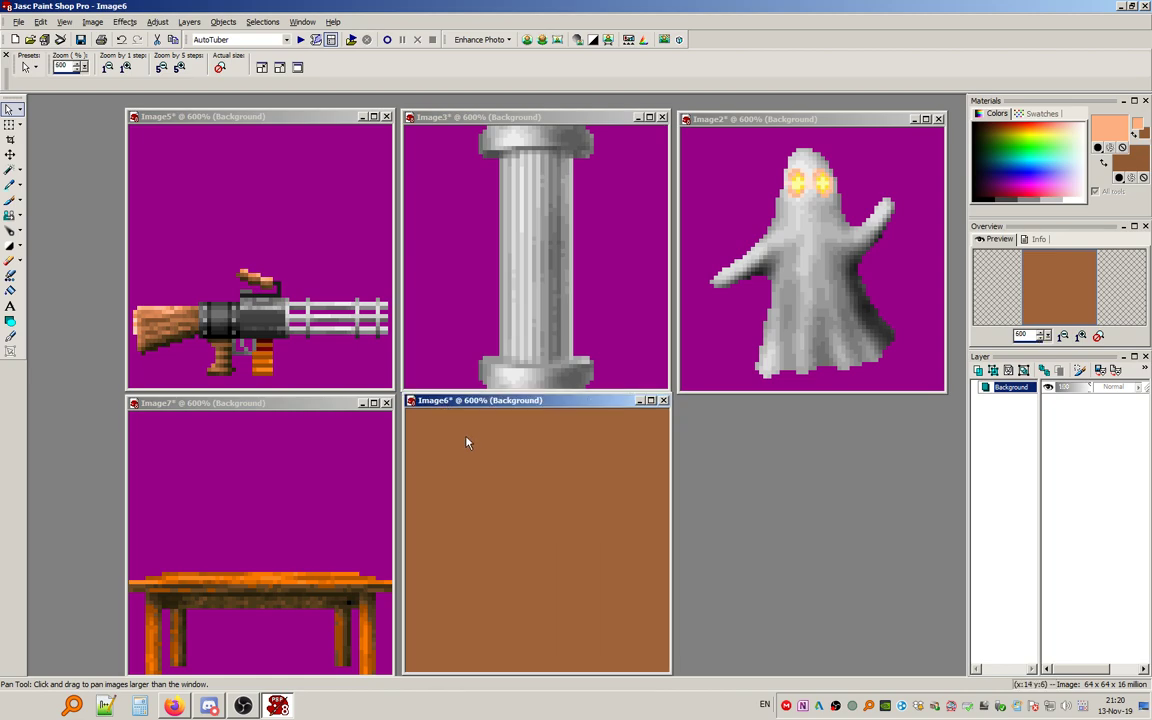
mouse_move(487, 401)
mouse_down()
mouse_move(487, 388)
mouse_move(483, 405)
mouse_up()
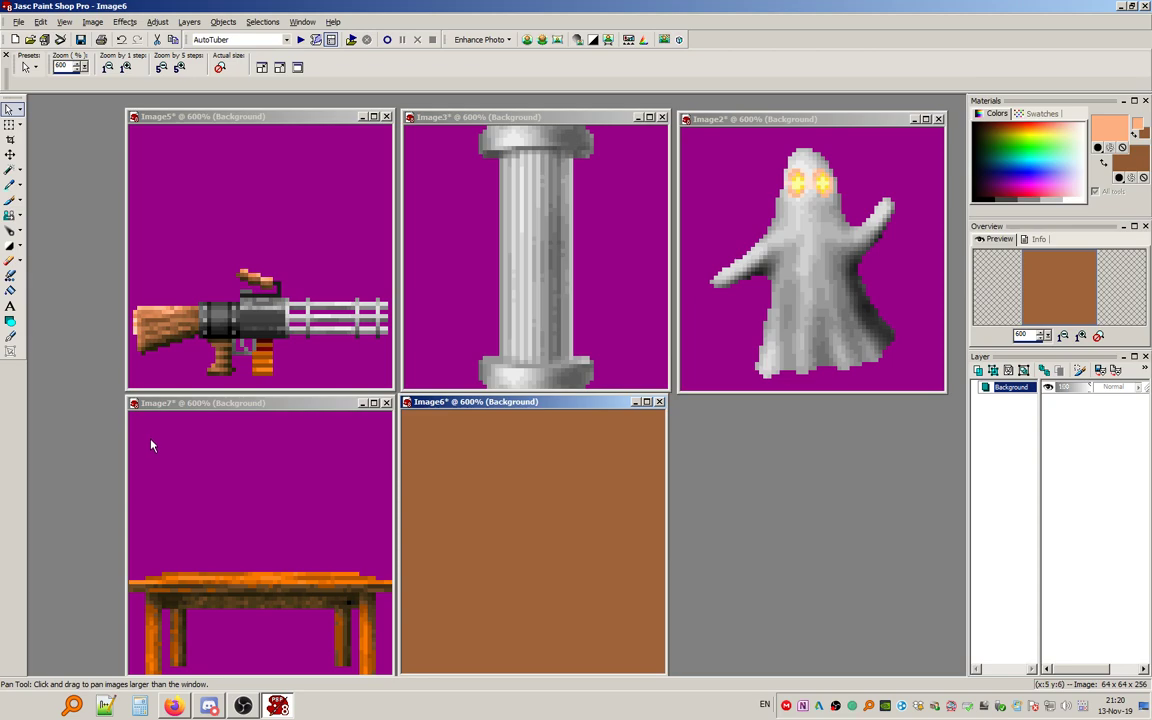
Recolor the plain brown image to grey using Flood Fill in Color blend mode.
key(alt+Tab)
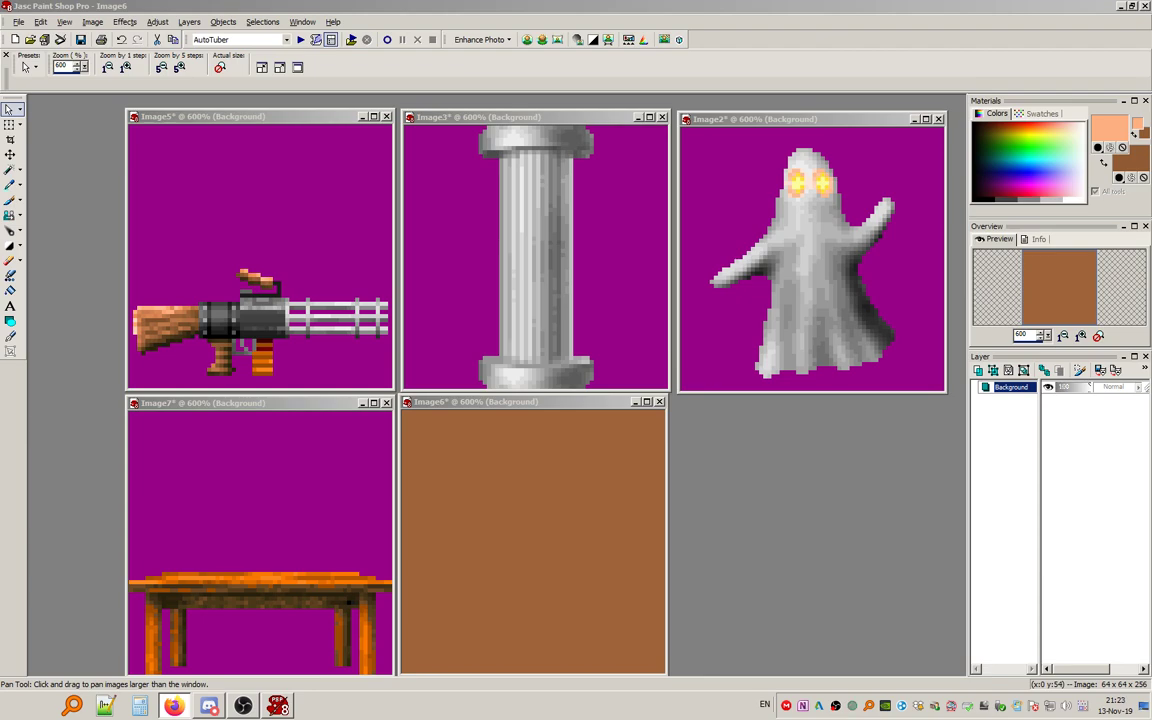
click(499, 403)
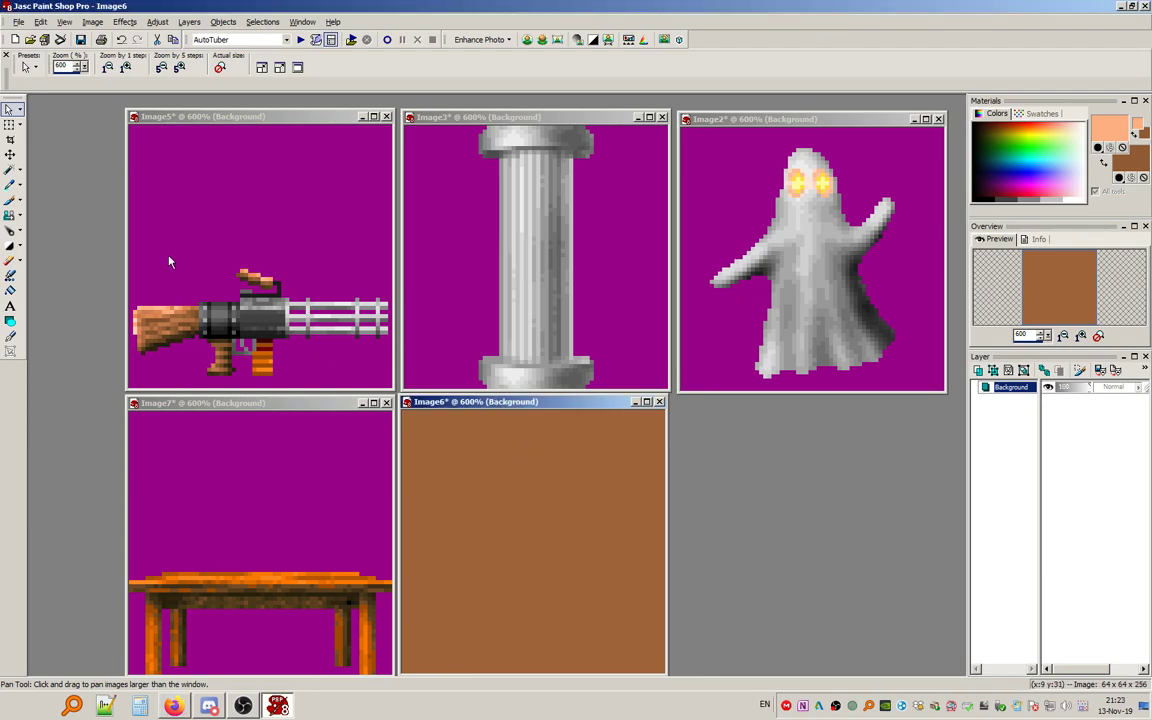
click(10, 291)
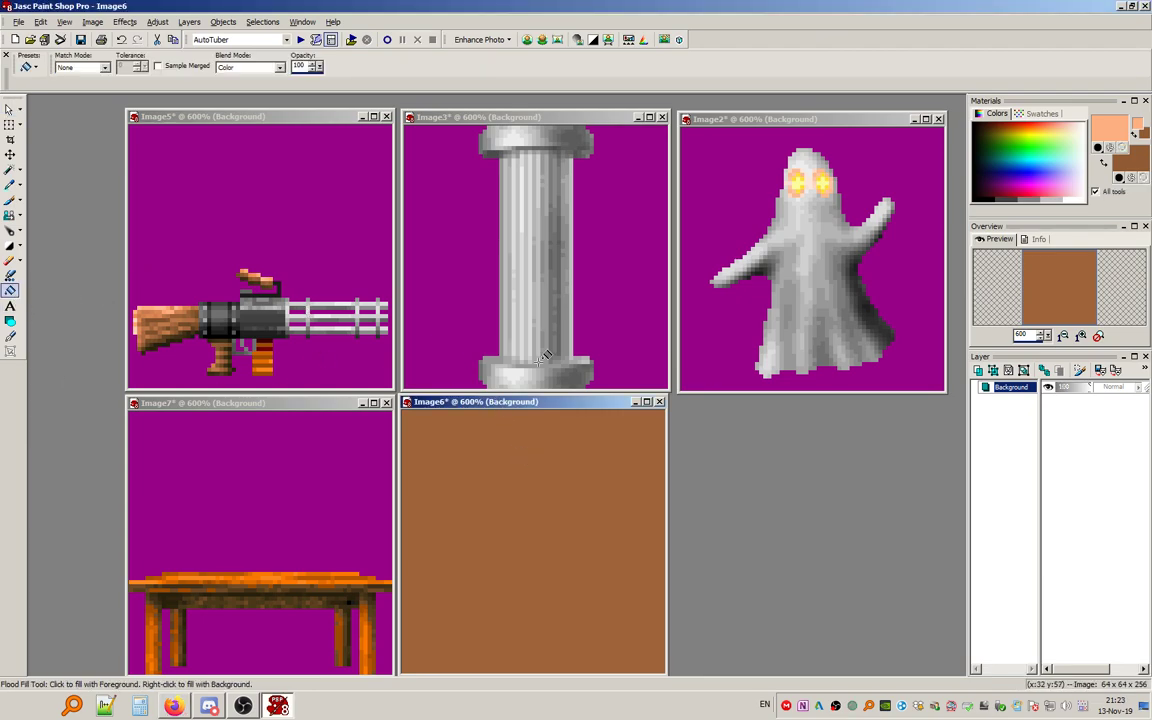
click(1031, 199)
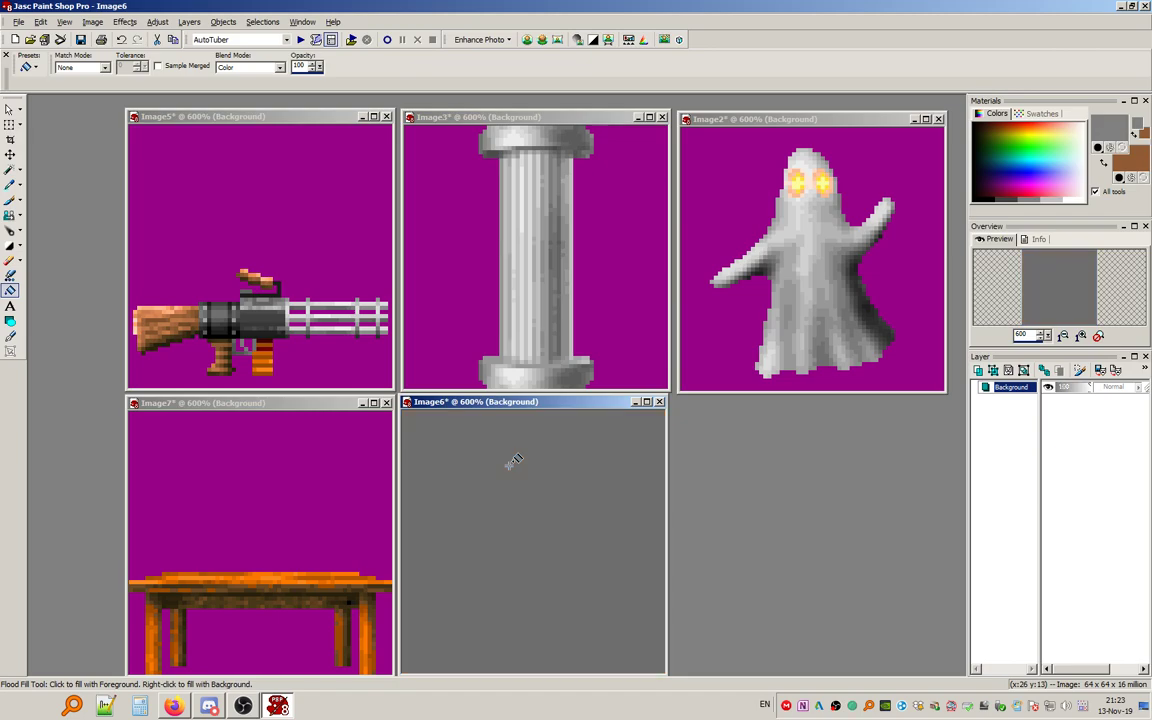
Maximize the grey image at 1200% zoom and fill its leftmost one-pixel column with black.
click(648, 402)
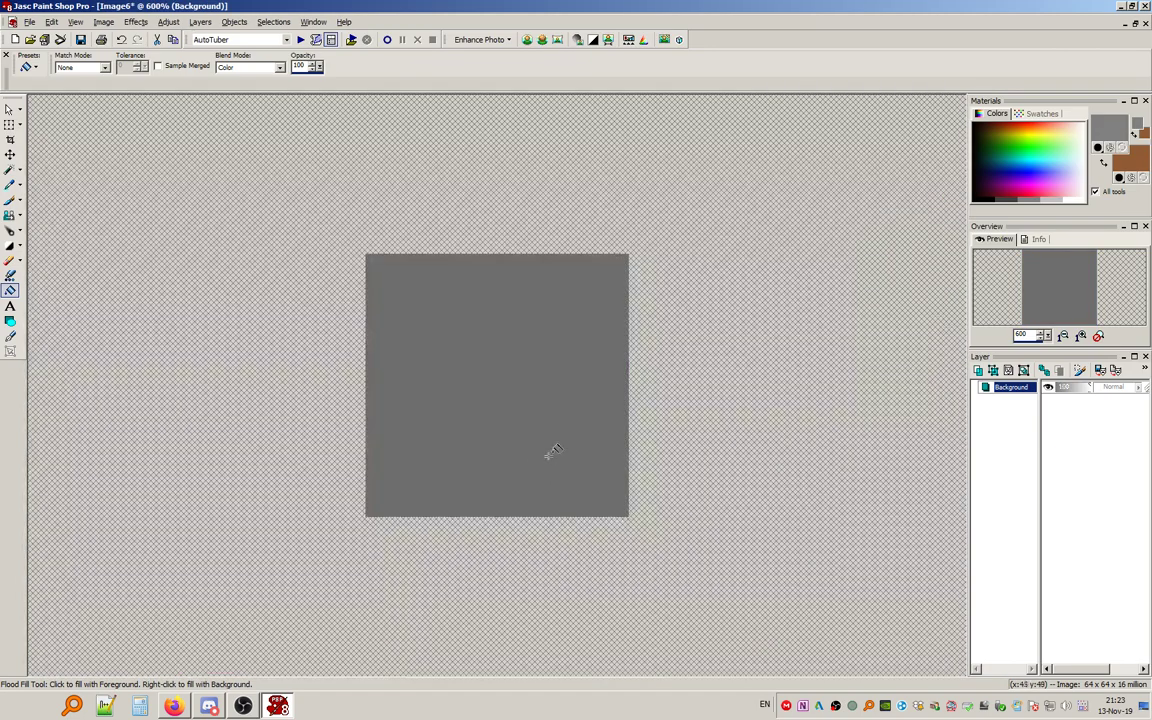
scroll(540, 447, up, 1)
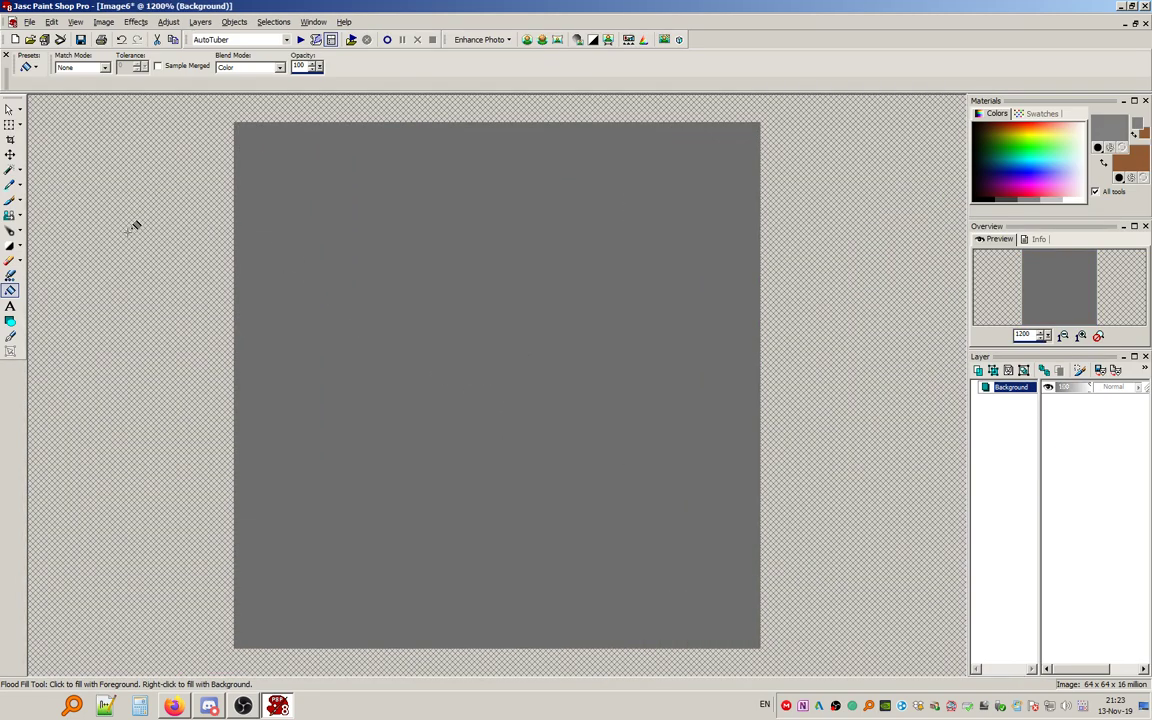
click(10, 200)
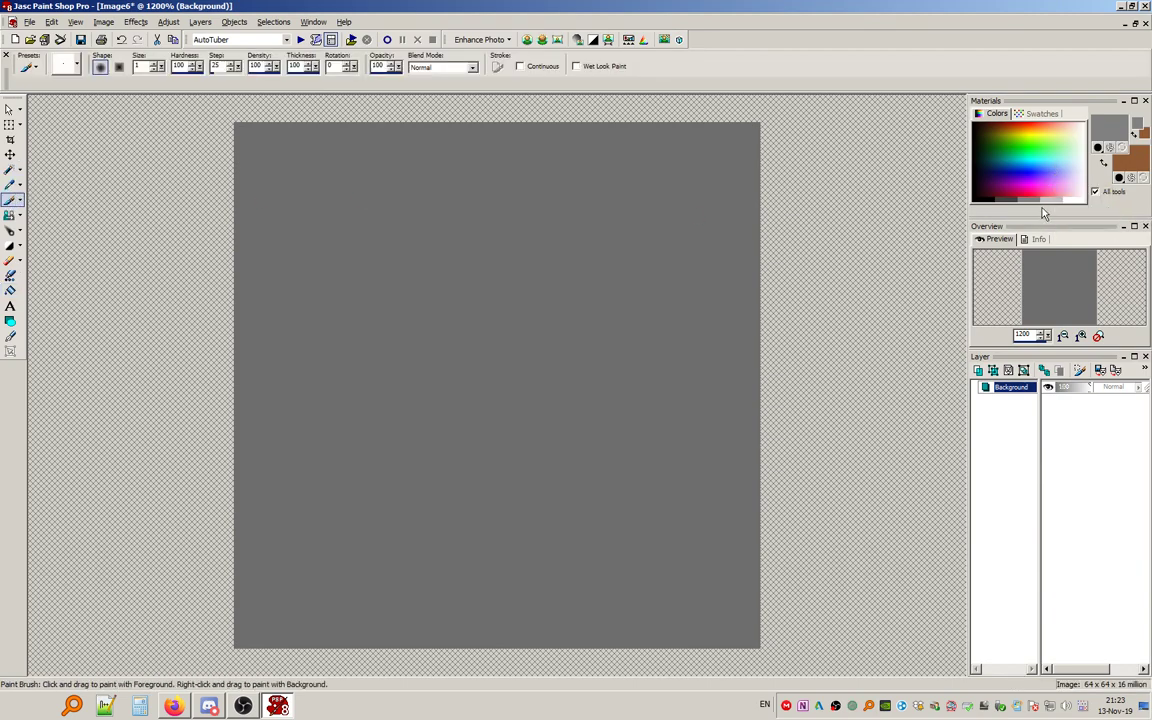
click(985, 199)
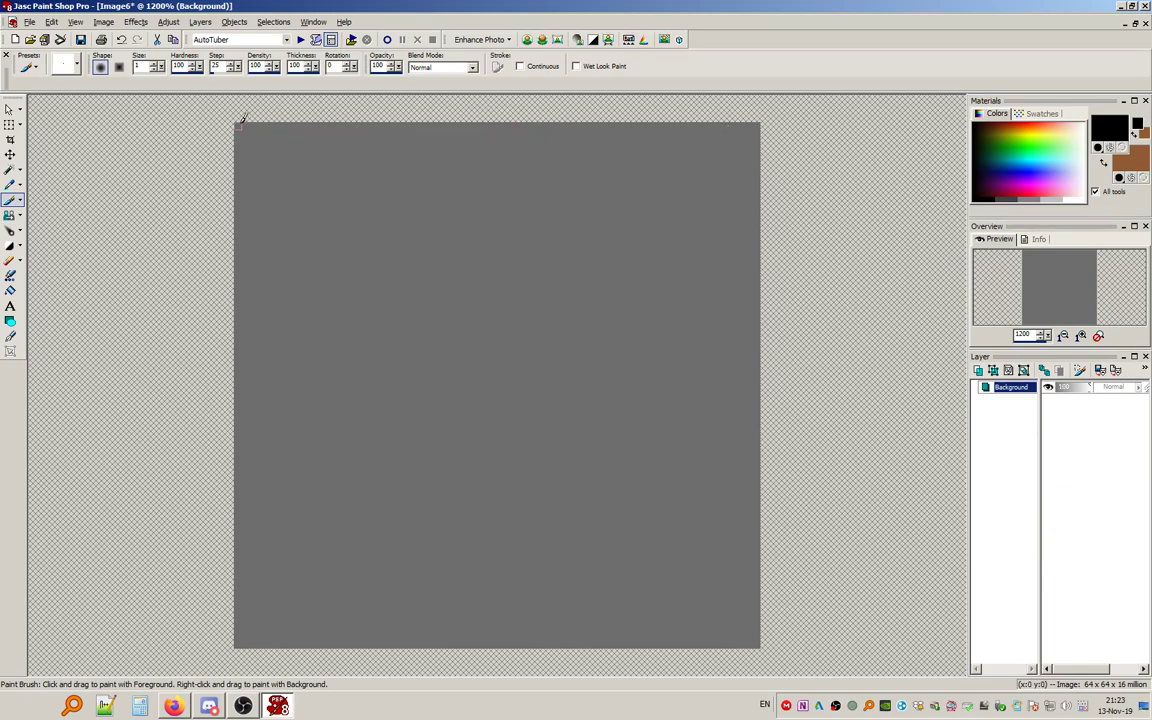
click(20, 170)
click(50, 172)
drag(217, 115, 222, 598)
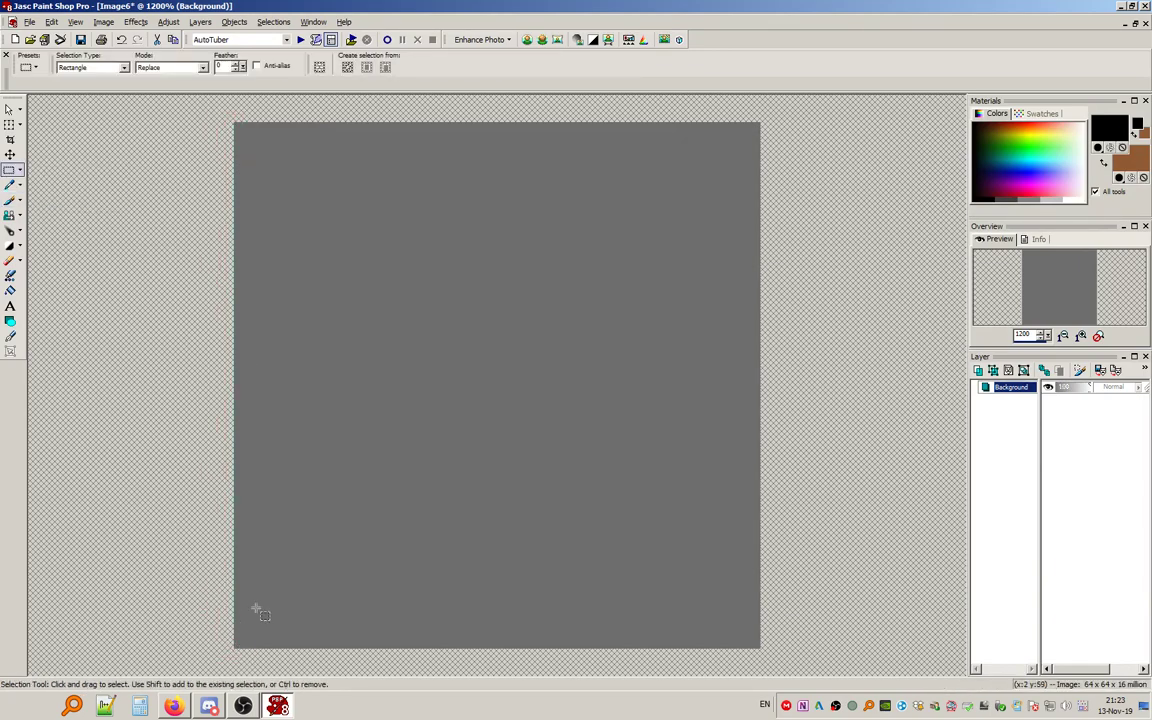
click(1104, 163)
key(Delete)
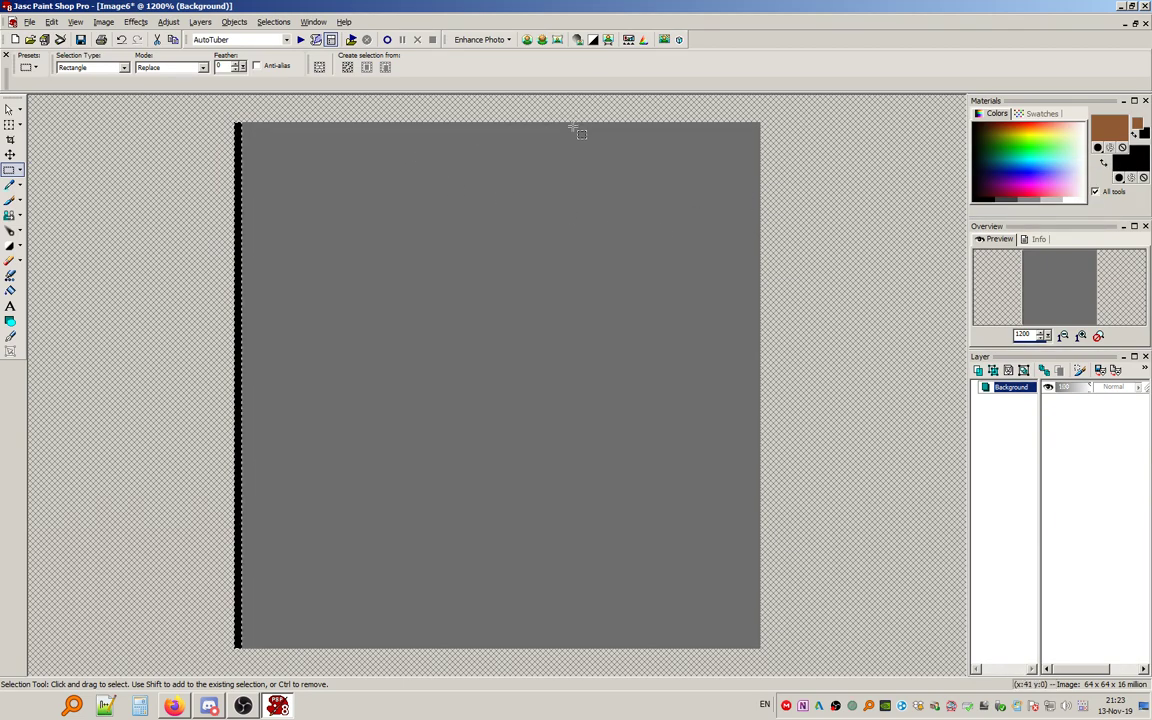
Select a one-pixel vertical strip at about x 40 above a full-width row at about y 44, fill both black in Normal blend mode, and deselect.
drag(558, 114, 546, 395)
drag(567, 476, 567, 484)
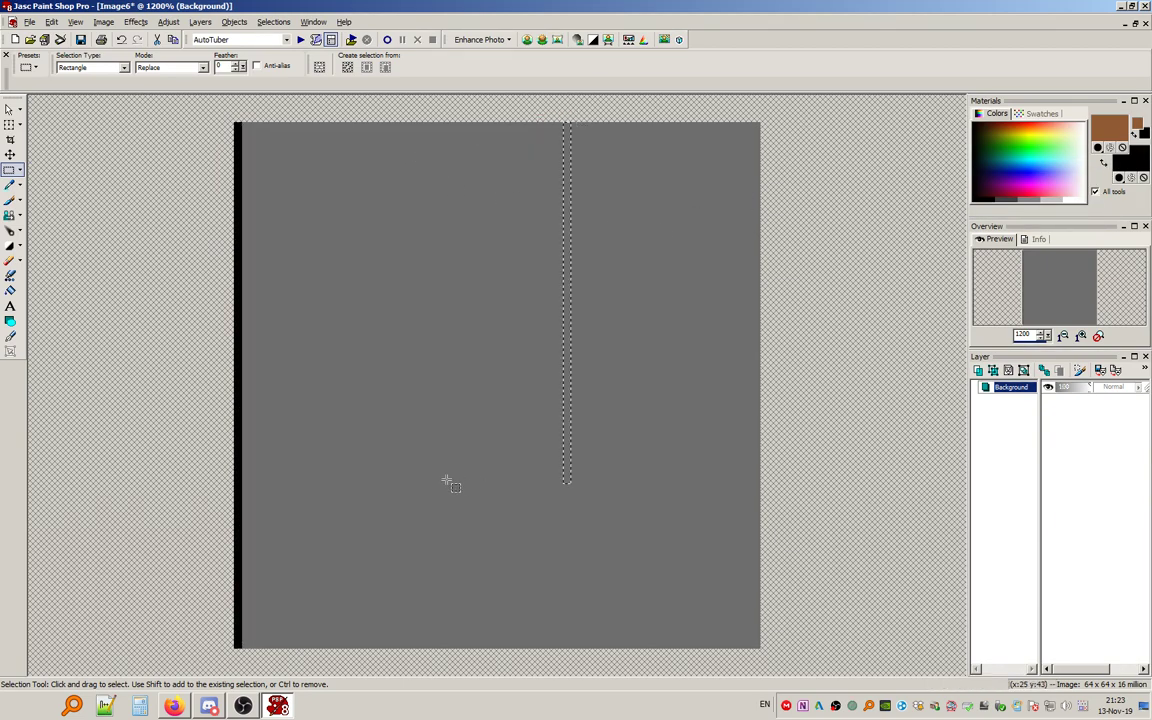
drag(767, 488, 365, 490)
drag(240, 492, 237, 489)
click(10, 290)
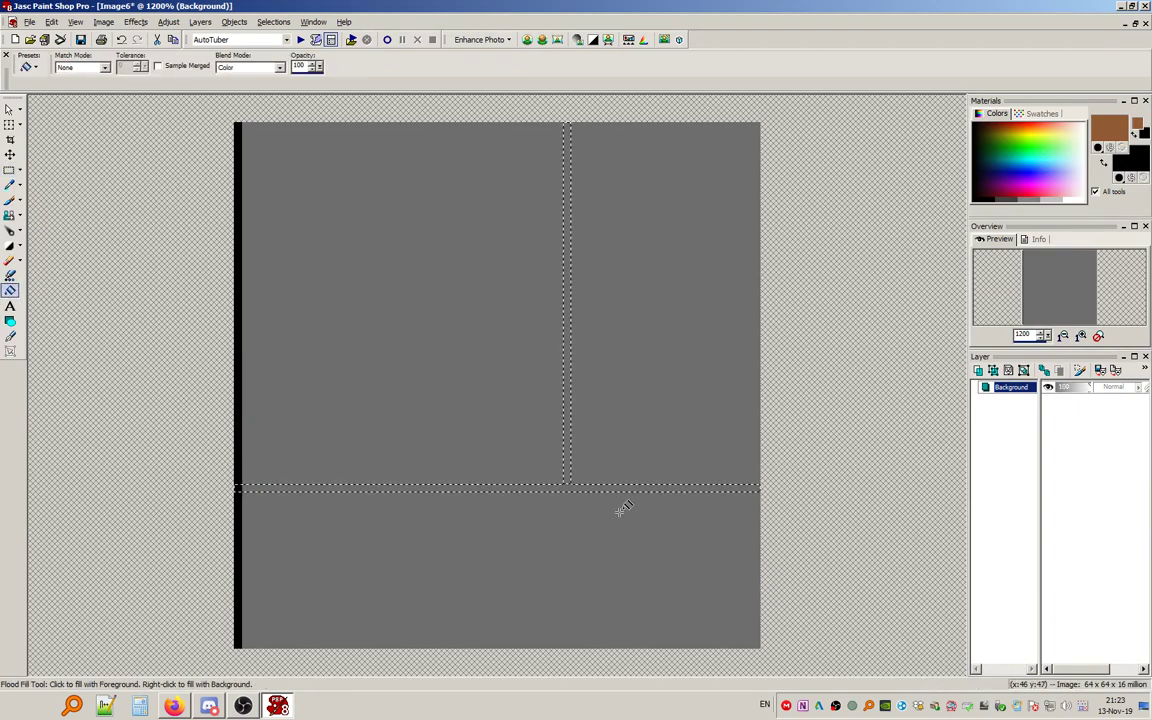
click(561, 484)
key(ctrl+z)
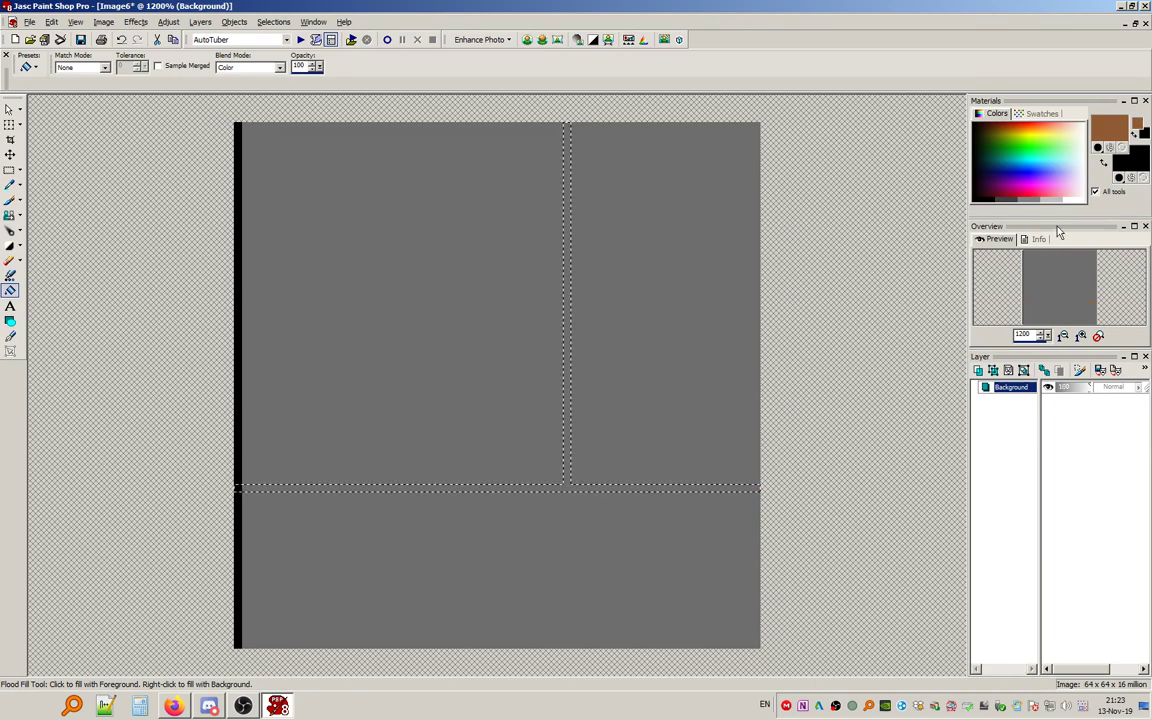
click(240, 67)
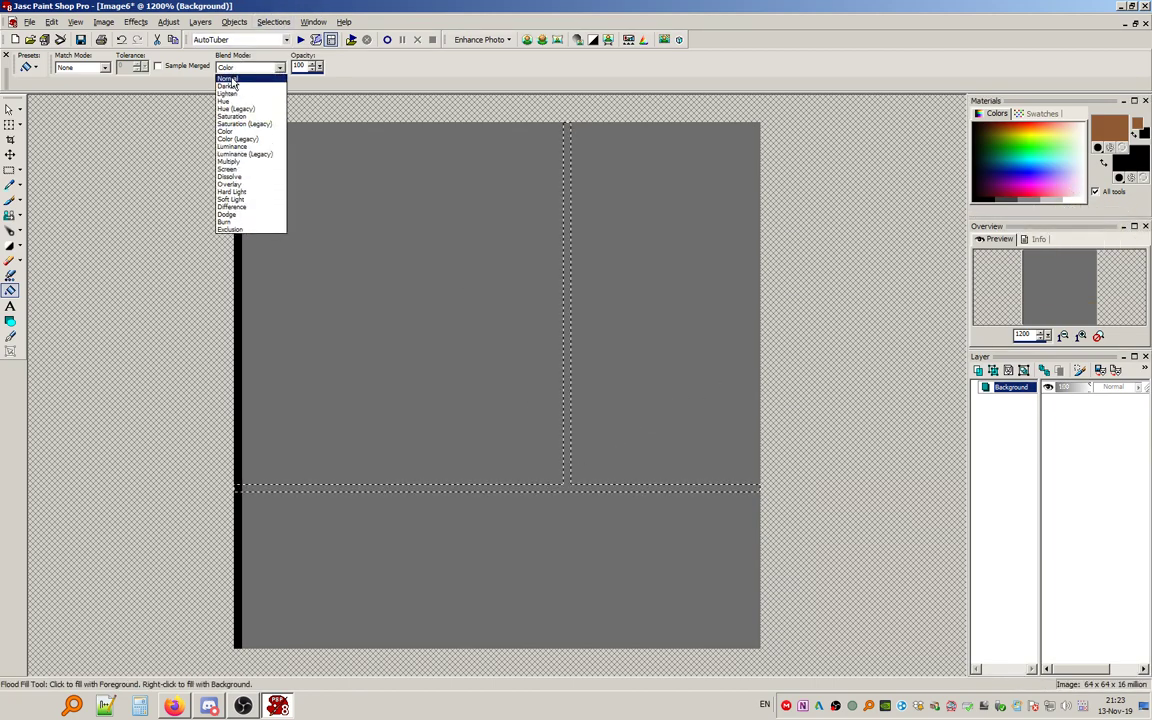
click(228, 79)
click(568, 200)
click(273, 21)
click(290, 54)
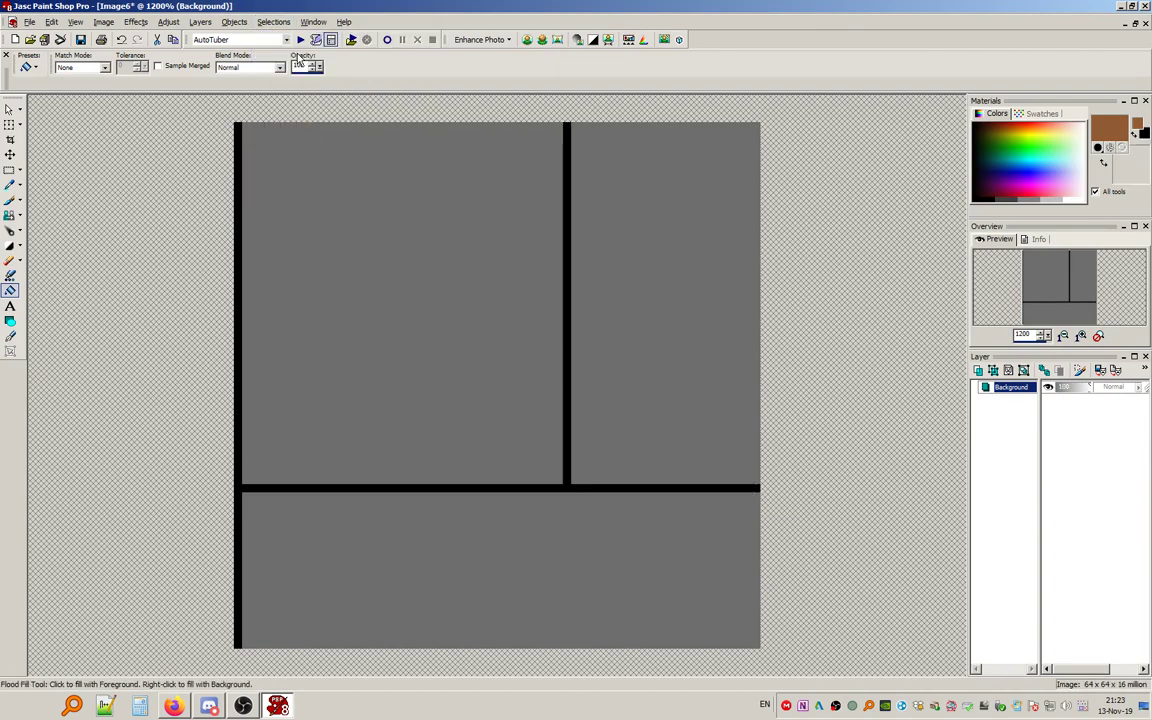
Add a one-pixel black vertical line at about x 25 from the horizontal line down to the bottom edge, and deselect.
click(9, 171)
drag(437, 492, 447, 690)
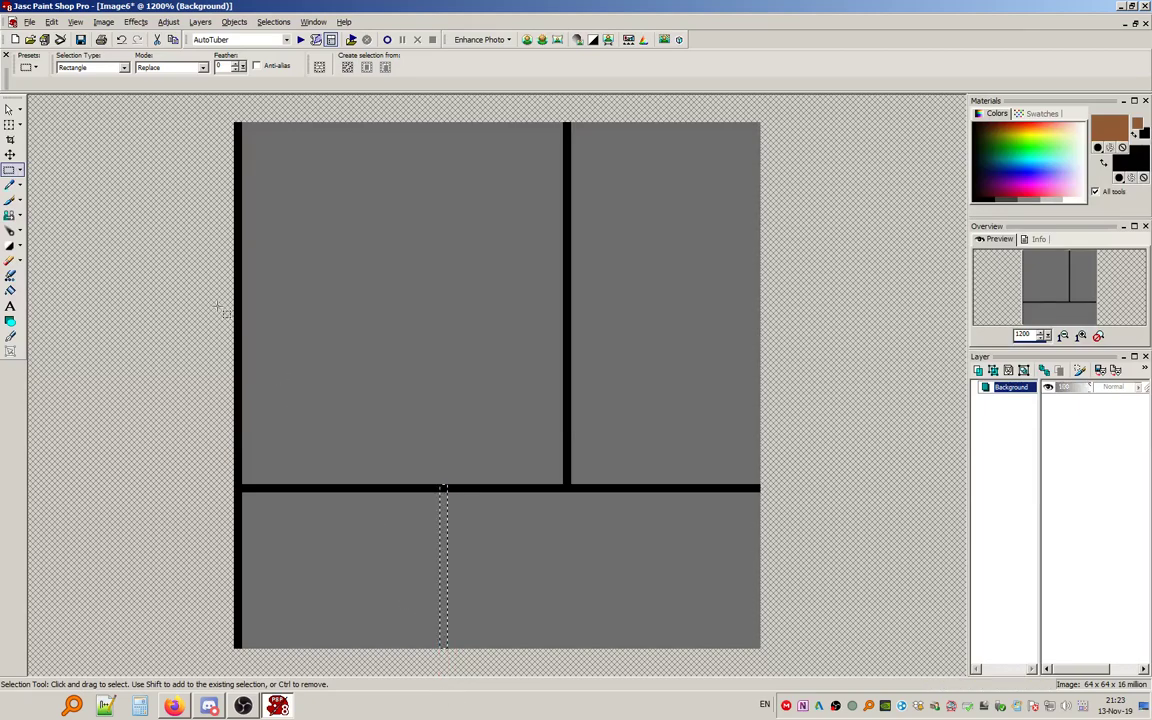
click(10, 289)
click(443, 494)
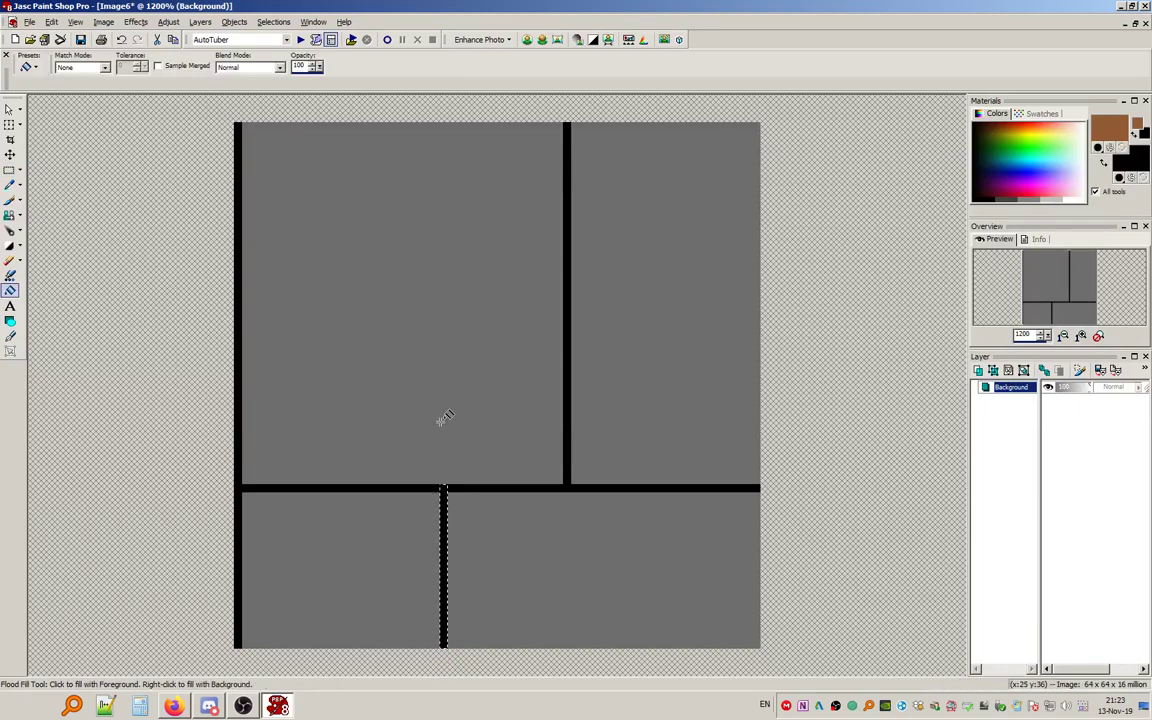
click(273, 21)
click(268, 47)
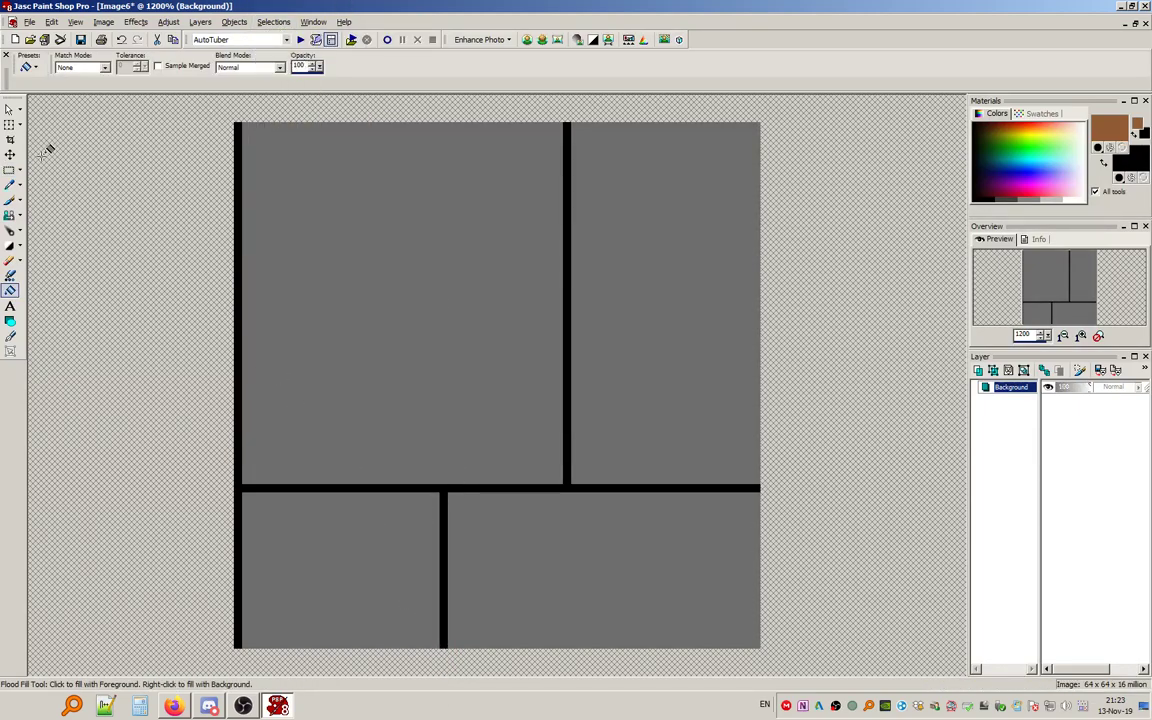
Mirror the block wall image horizontally.
click(10, 170)
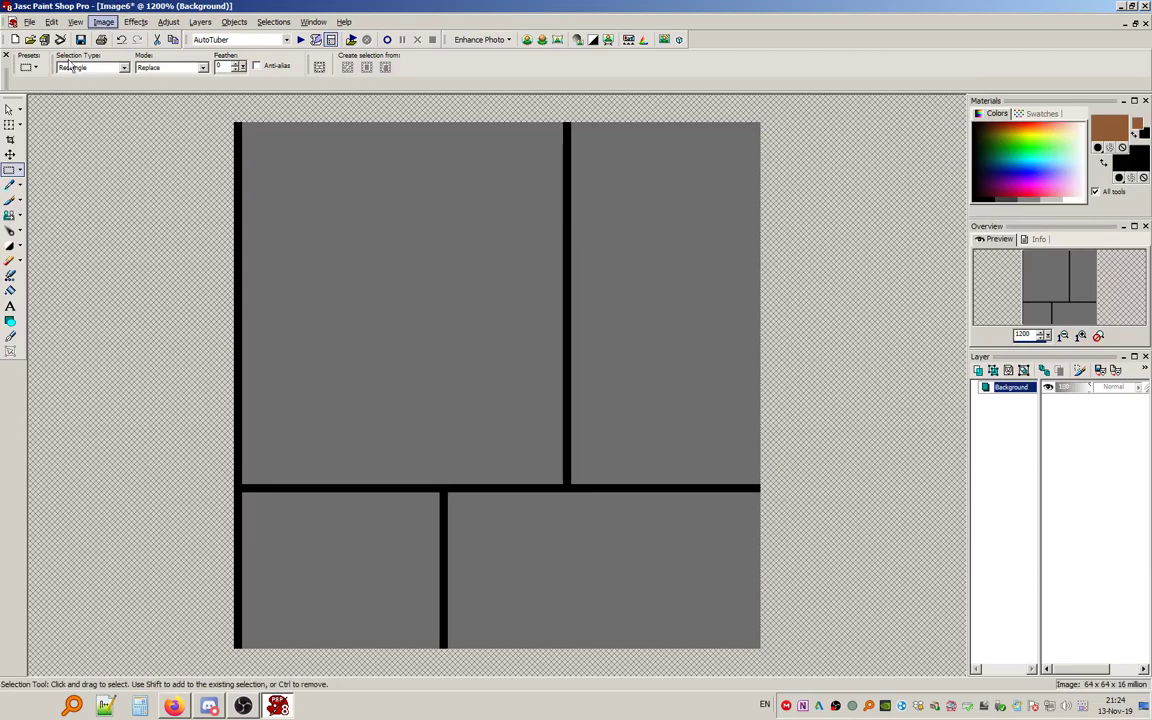
click(103, 21)
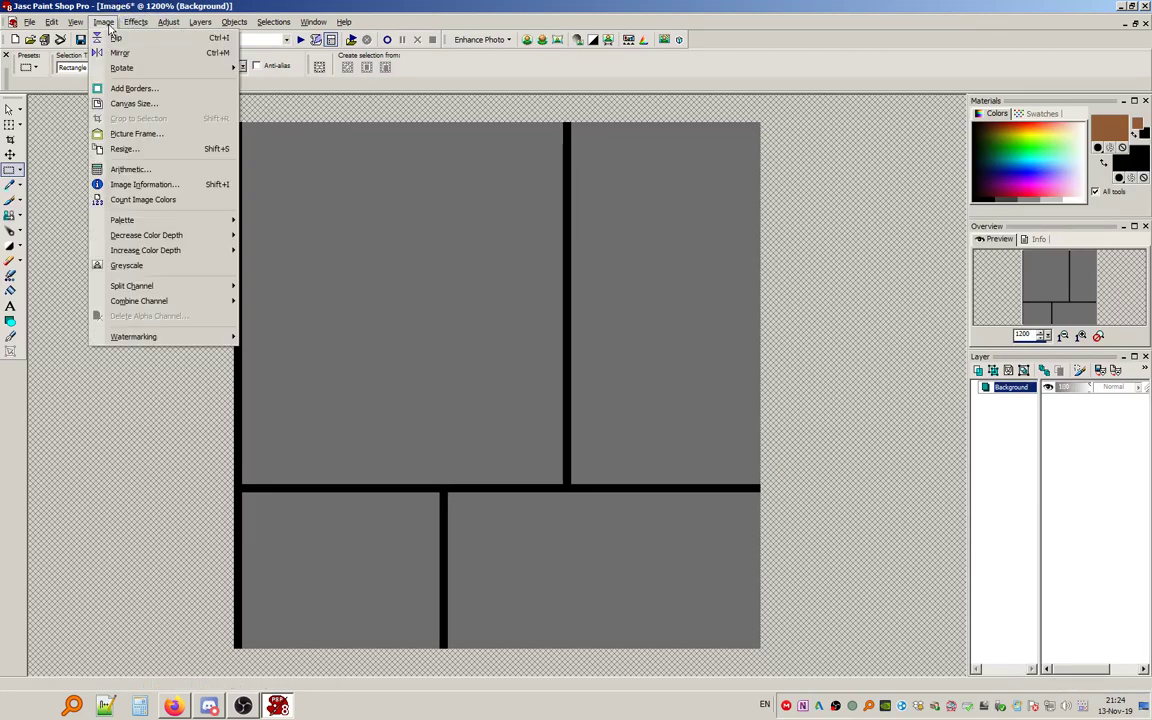
click(133, 54)
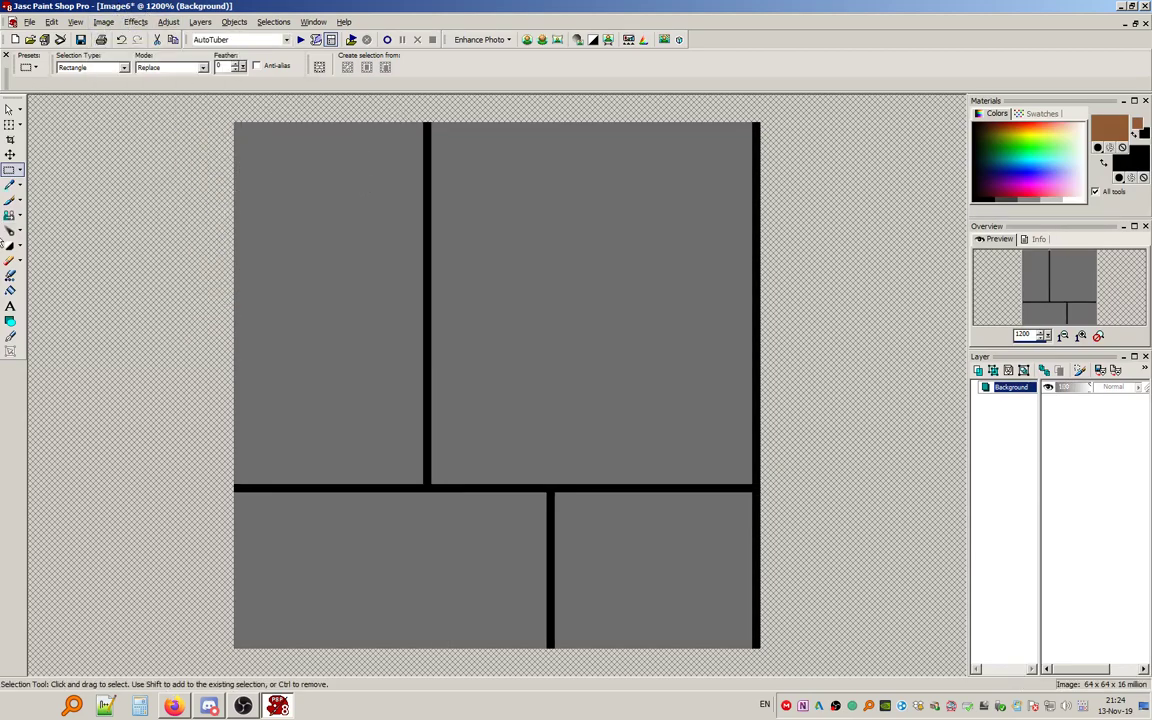
Select one-pixel-wide strips along the top and left inner edges of all four grey blocks as one combined selection.
mouse_move(749, 125)
mouse_down()
mouse_move(436, 127)
mouse_move(440, 483)
mouse_up()
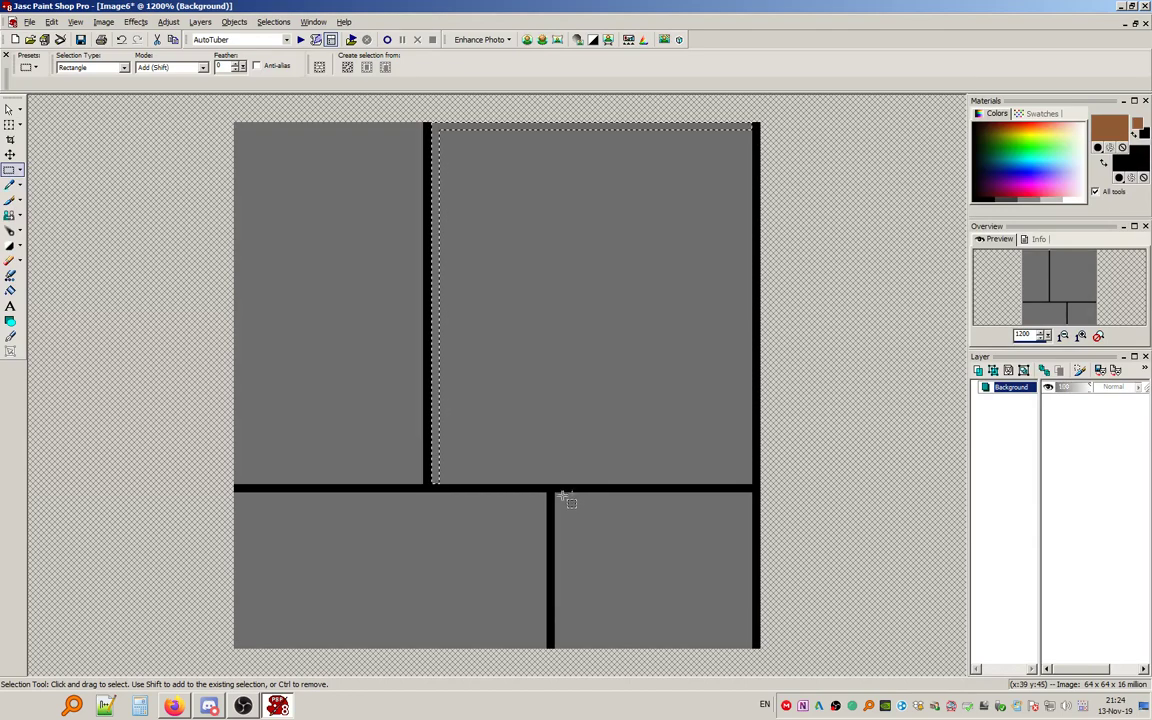
drag(558, 500, 560, 645)
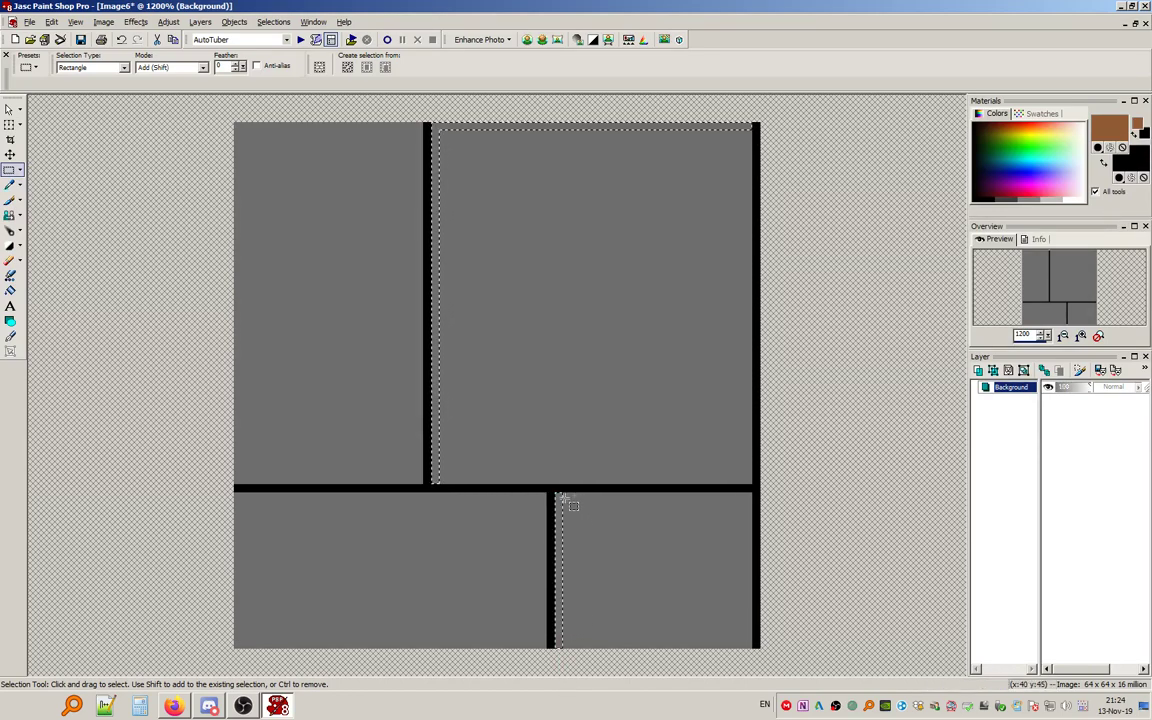
drag(558, 495, 756, 497)
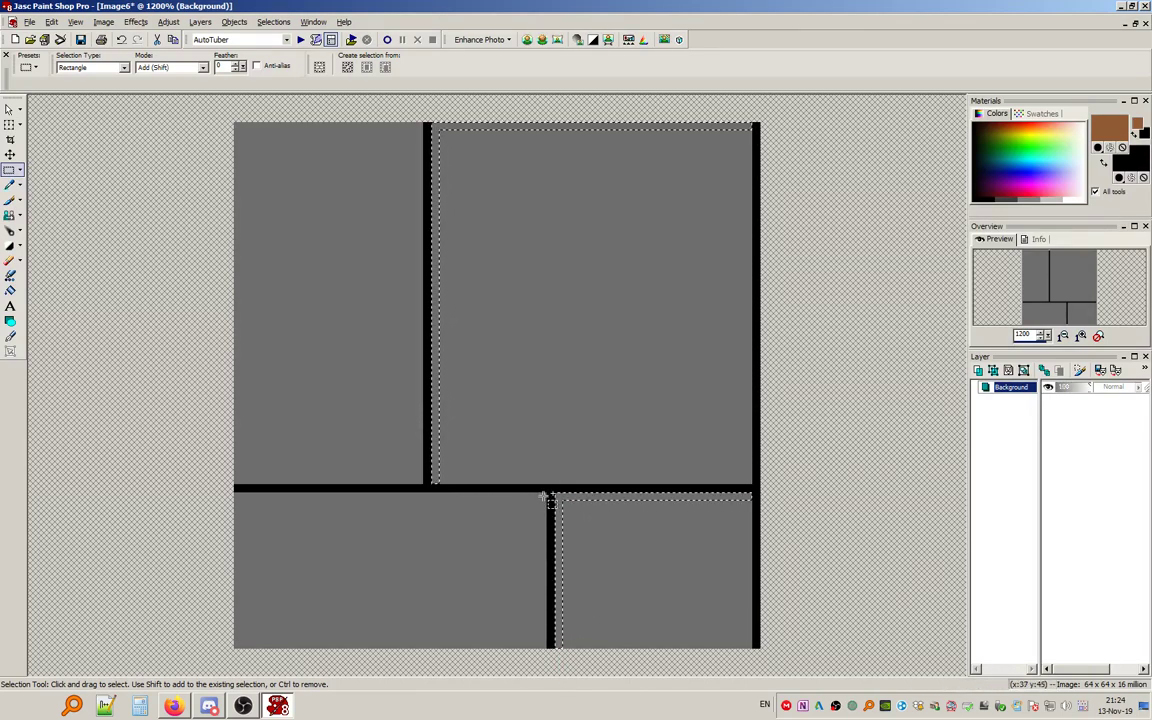
drag(547, 489, 240, 662)
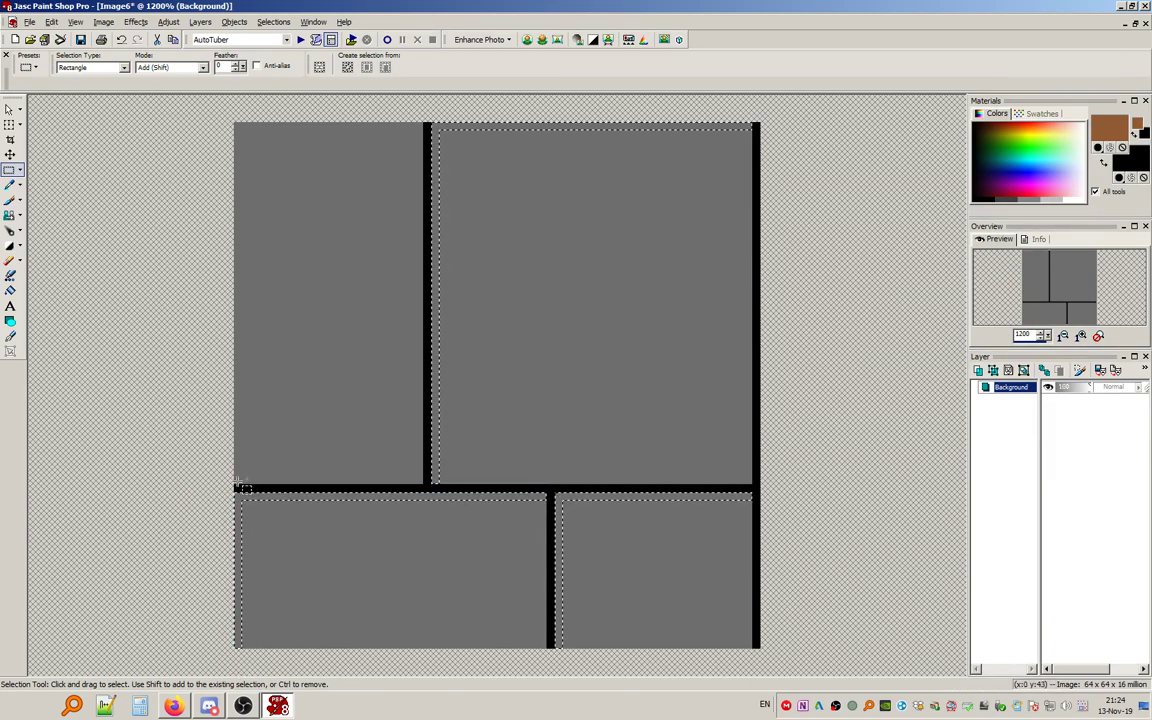
drag(240, 121, 319, 128)
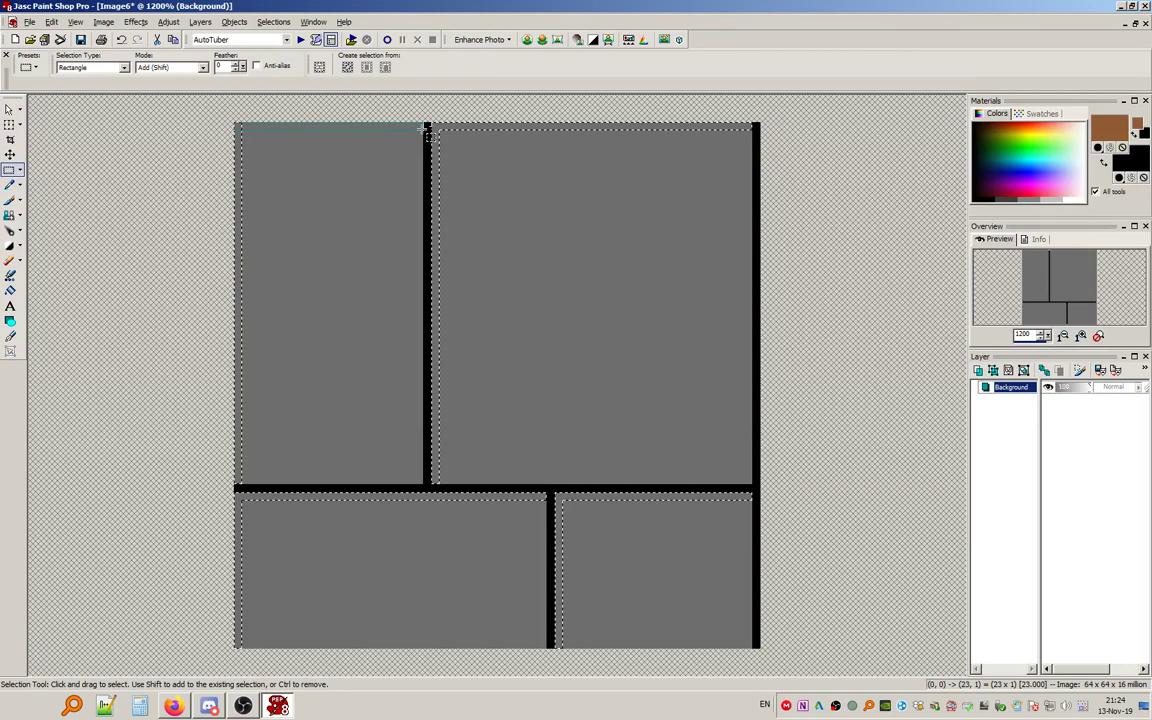
drag(427, 131, 428, 129)
Raise the selected edge strips' brightness to 255 with Brightness/Contrast and deselect.
click(168, 21)
mouse_move(232, 60)
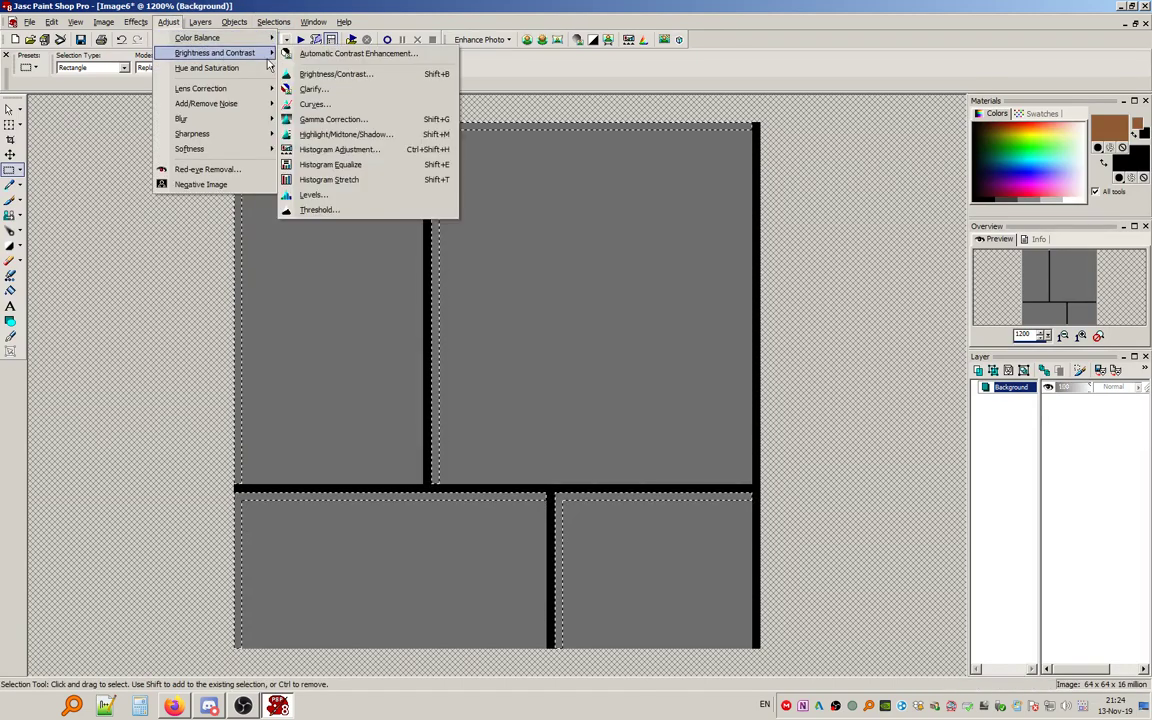
click(336, 74)
click(545, 242)
click(544, 252)
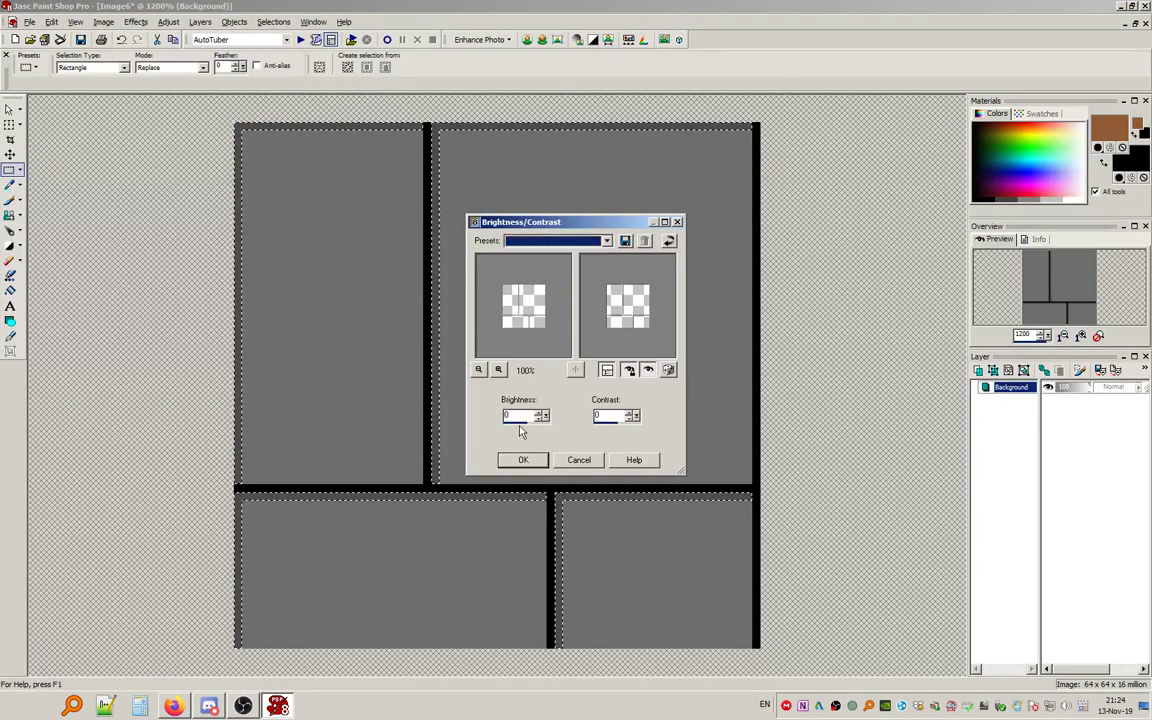
drag(526, 423, 571, 452)
click(519, 462)
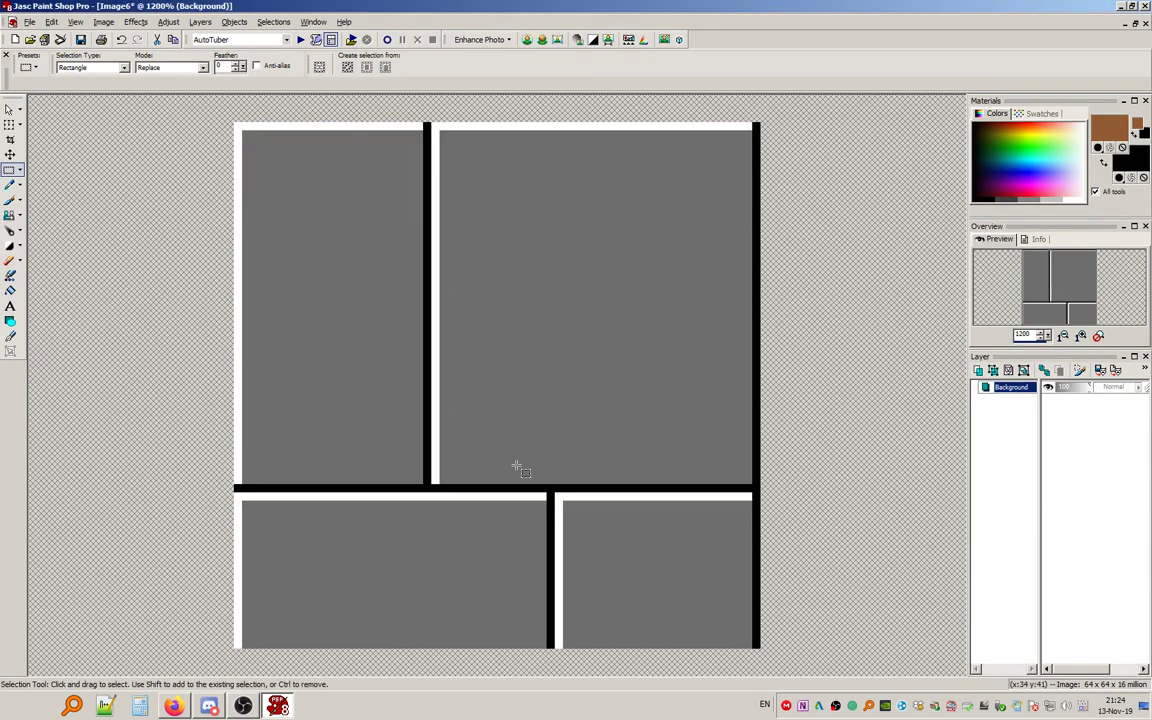
click(273, 21)
click(280, 77)
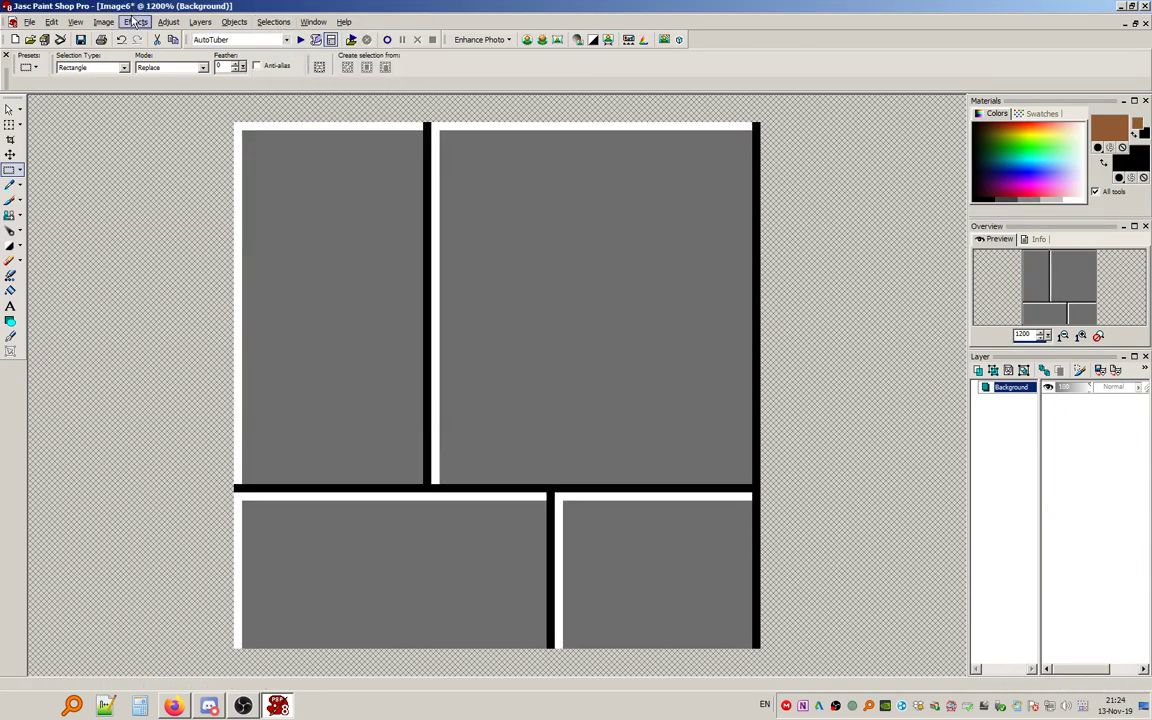
Soften the whole image with Brightness/Contrast at brightness 0 and contrast -70.
click(168, 21)
mouse_move(170, 50)
click(330, 68)
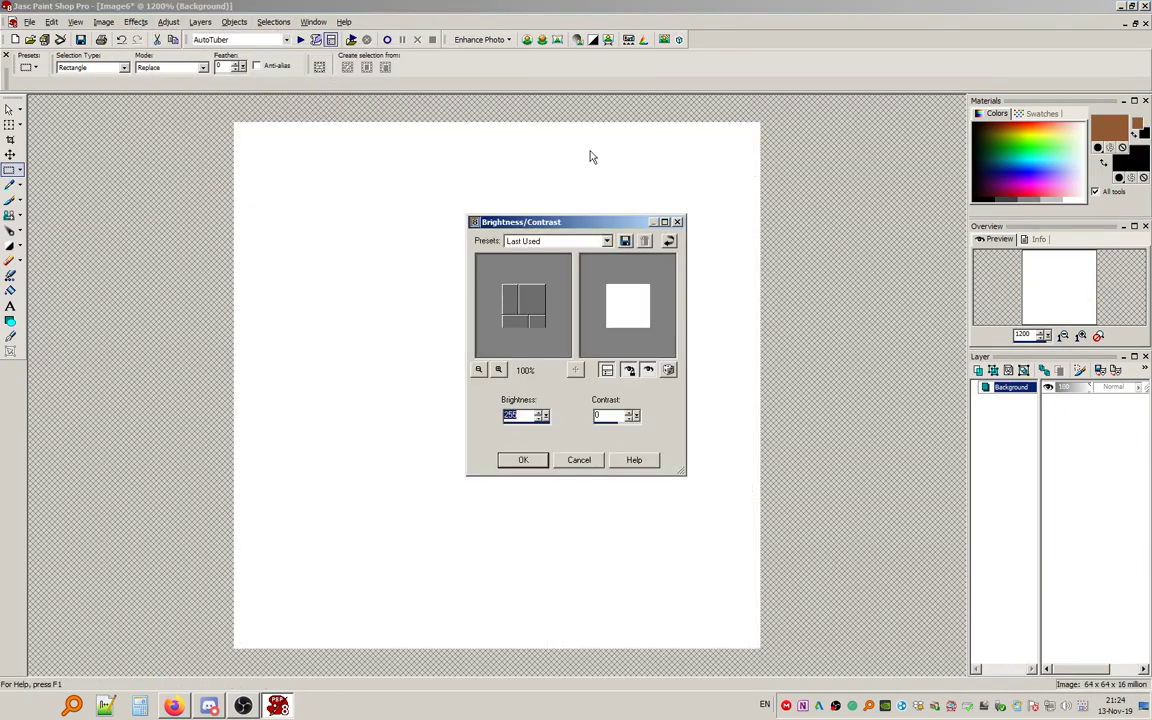
drag(576, 228, 773, 221)
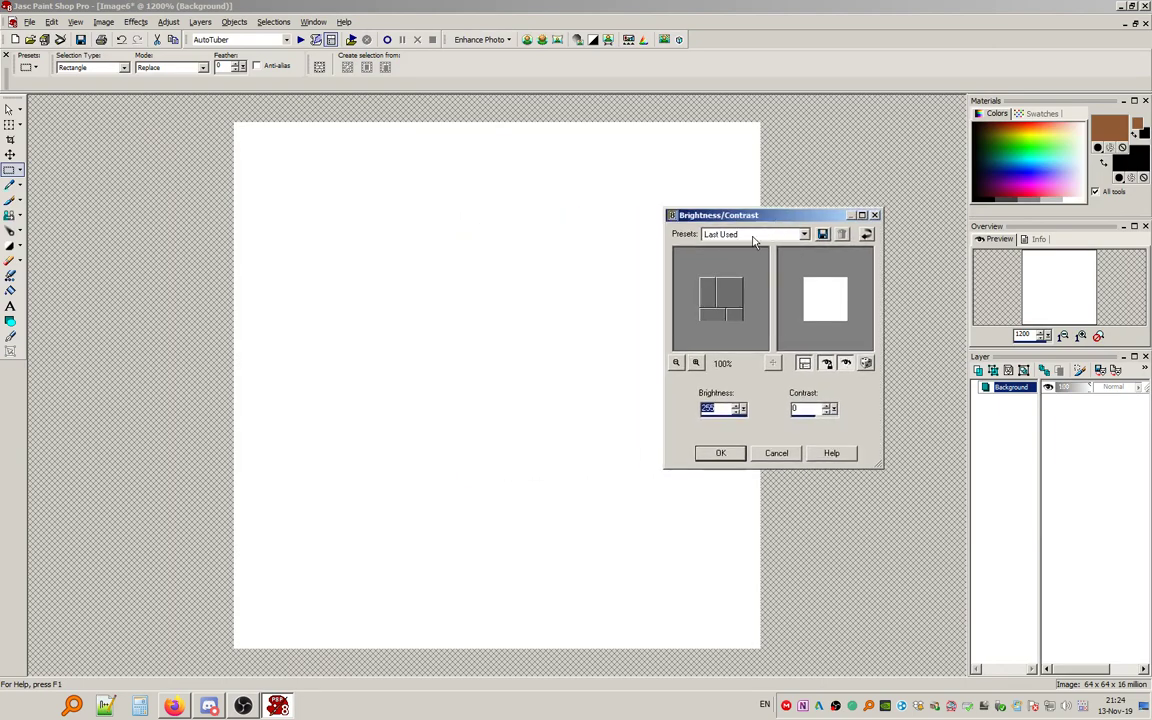
click(805, 416)
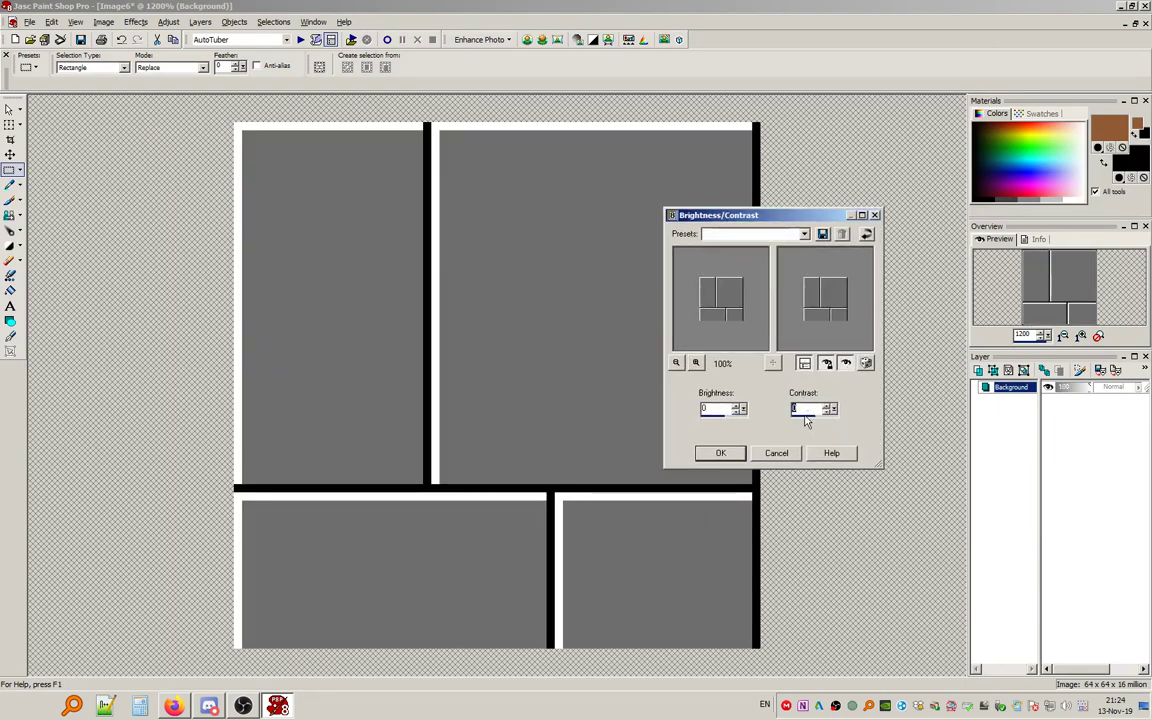
drag(804, 416, 800, 416)
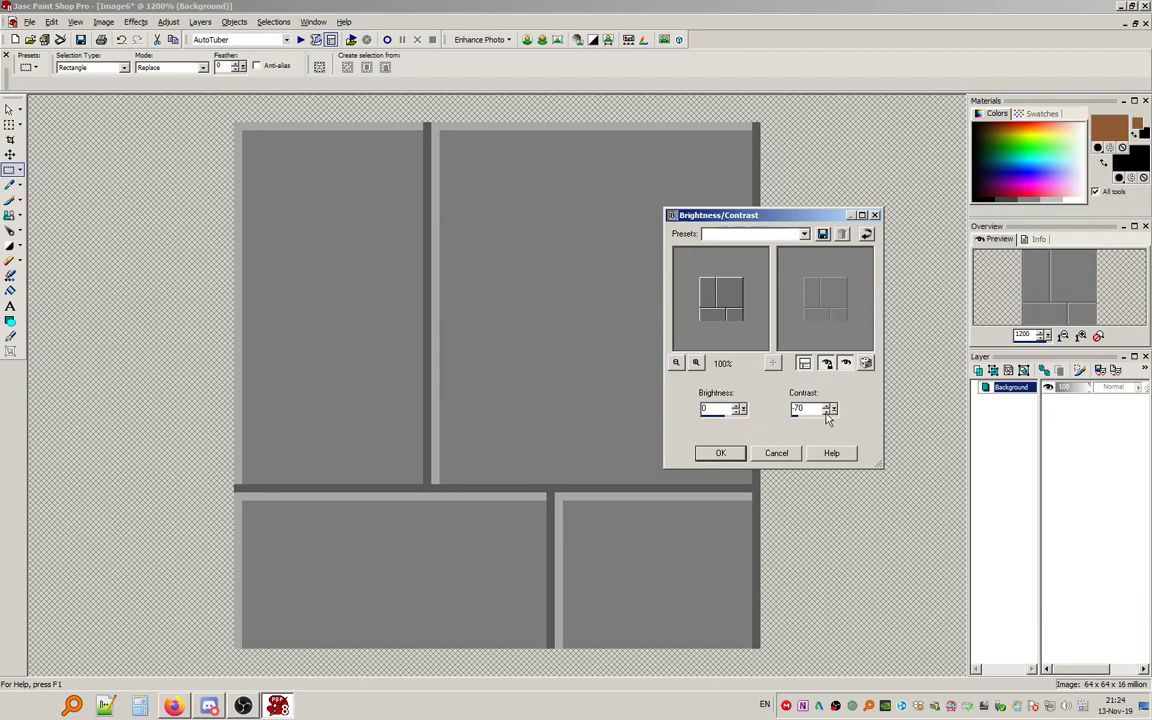
click(720, 453)
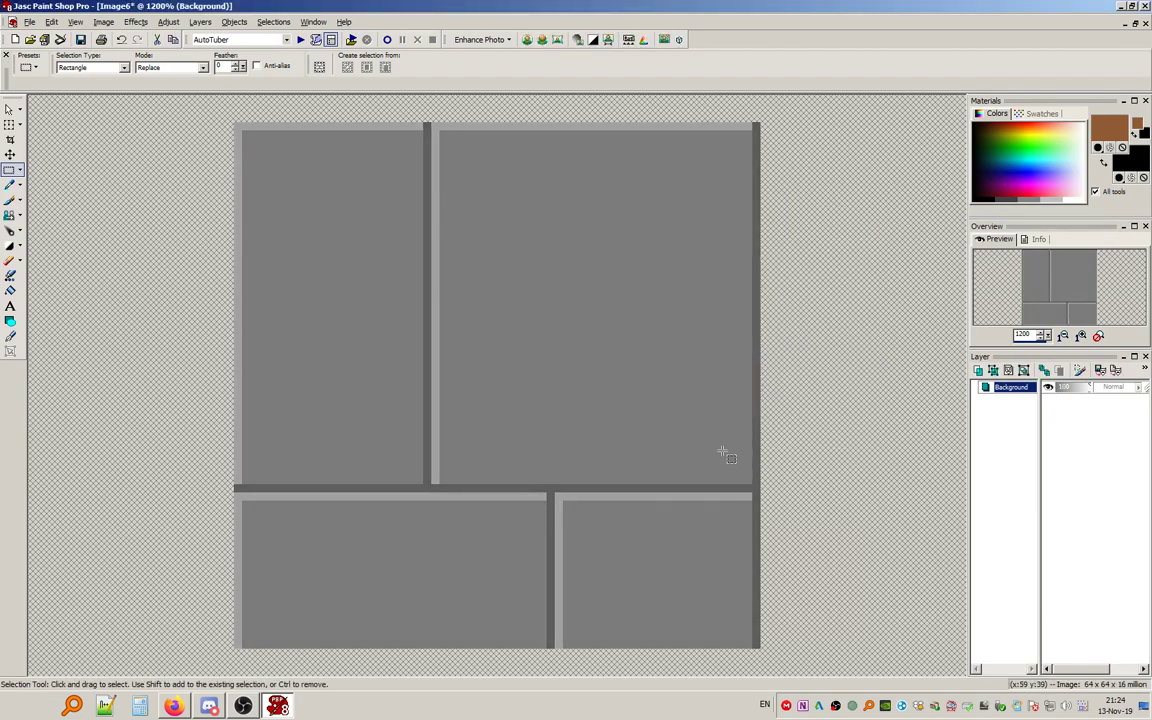
Add a new raster layer with default settings, hide the Background layer, and flood fill the new layer with medium grey.
click(200, 21)
click(214, 38)
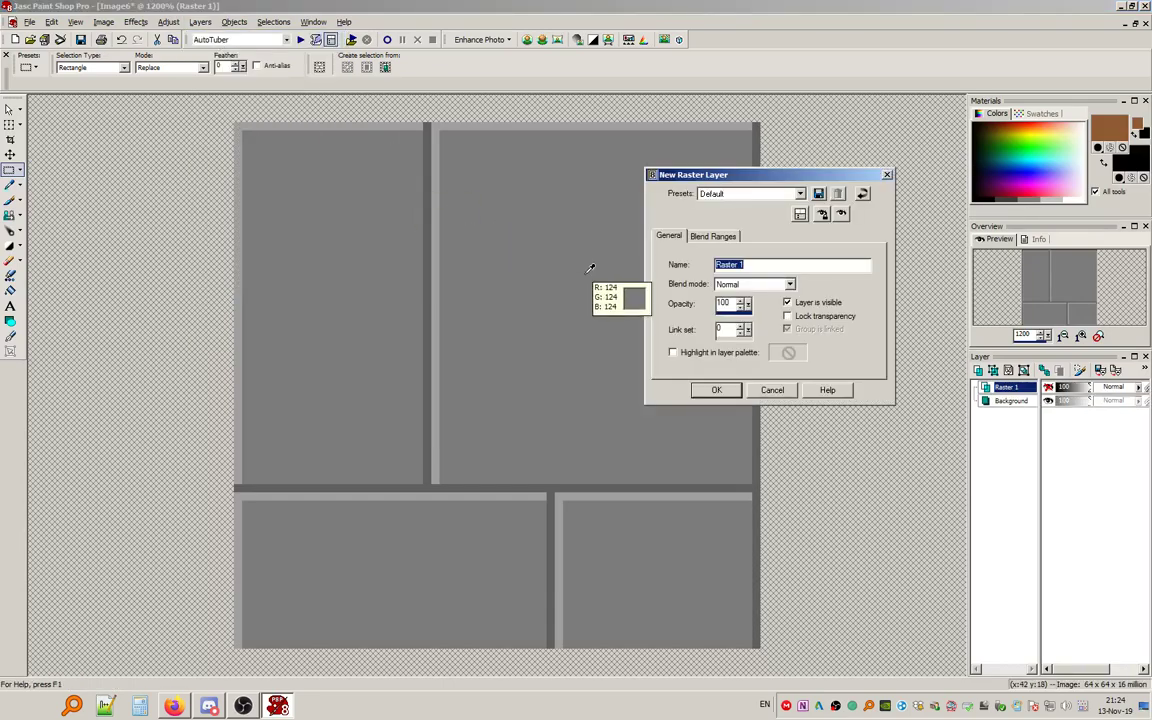
click(718, 390)
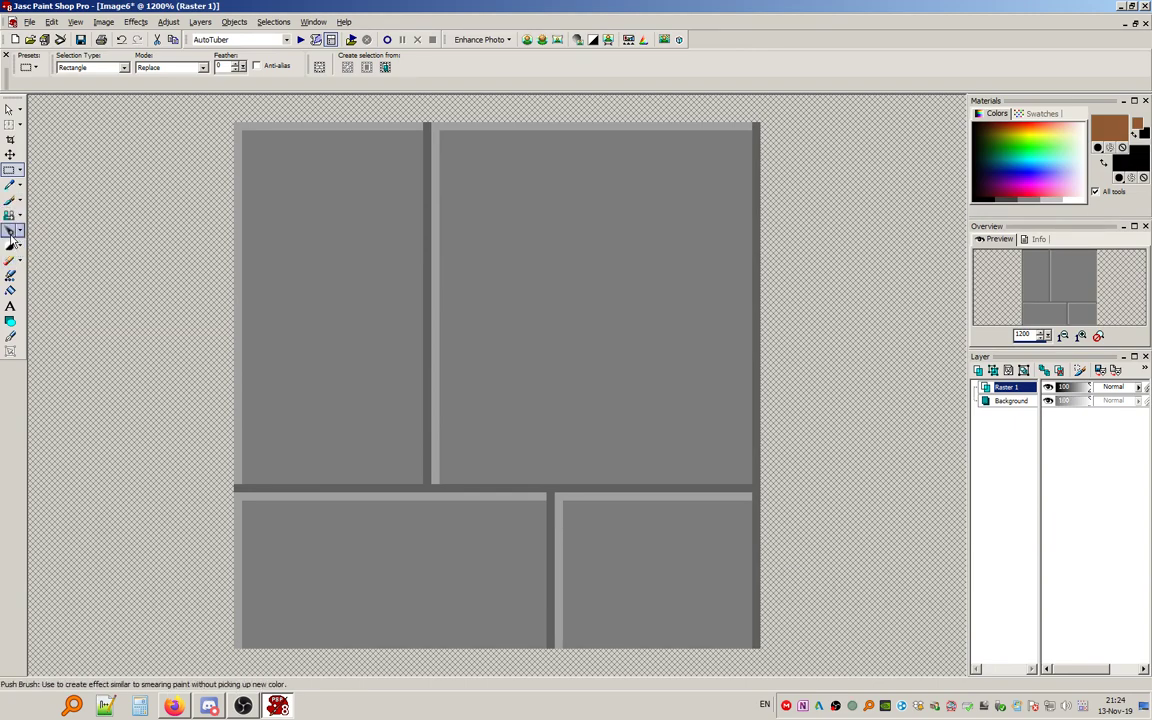
click(10, 290)
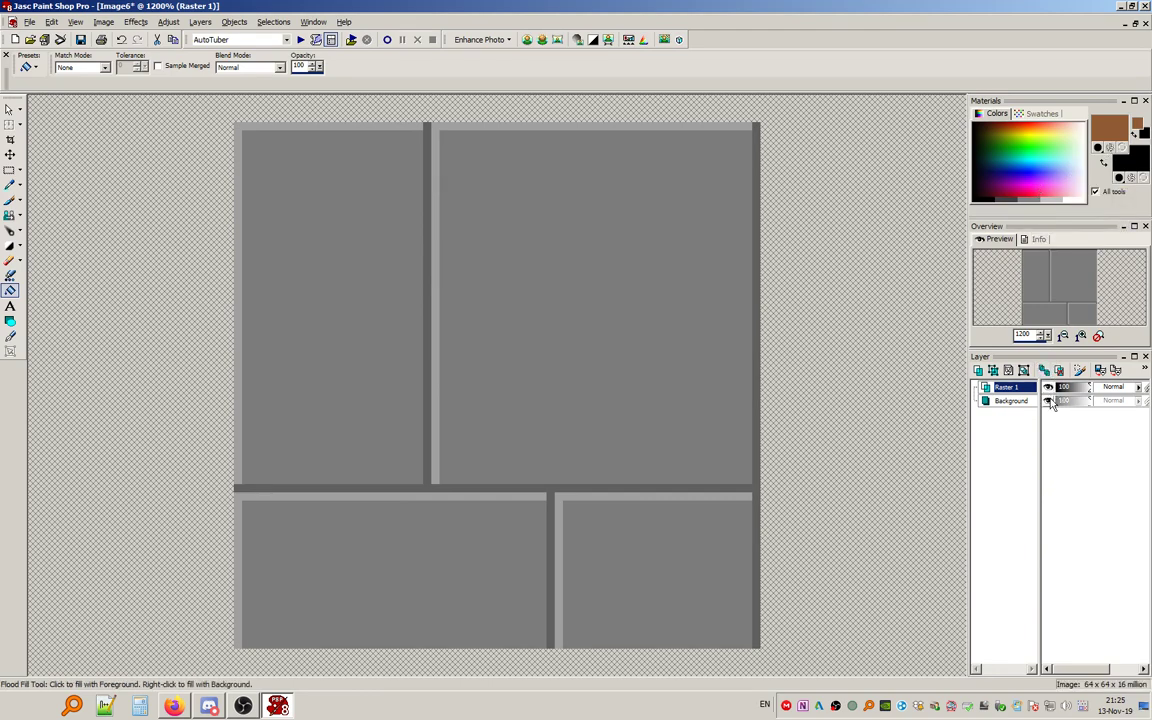
click(1049, 401)
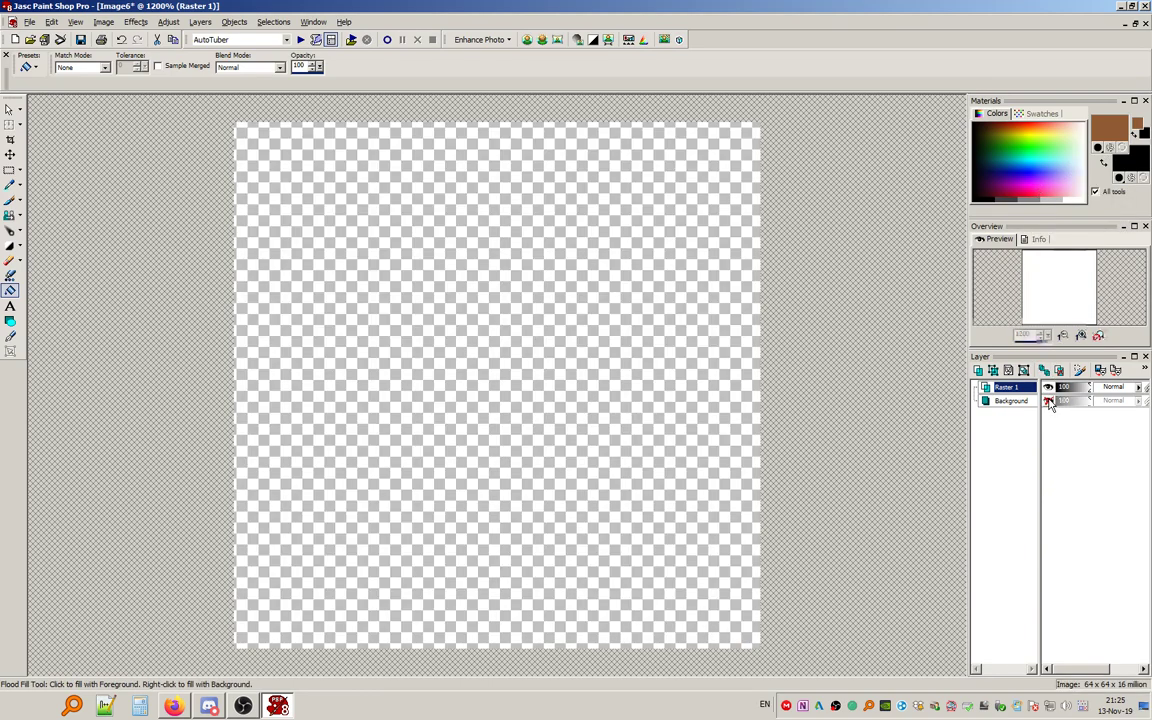
click(1035, 190)
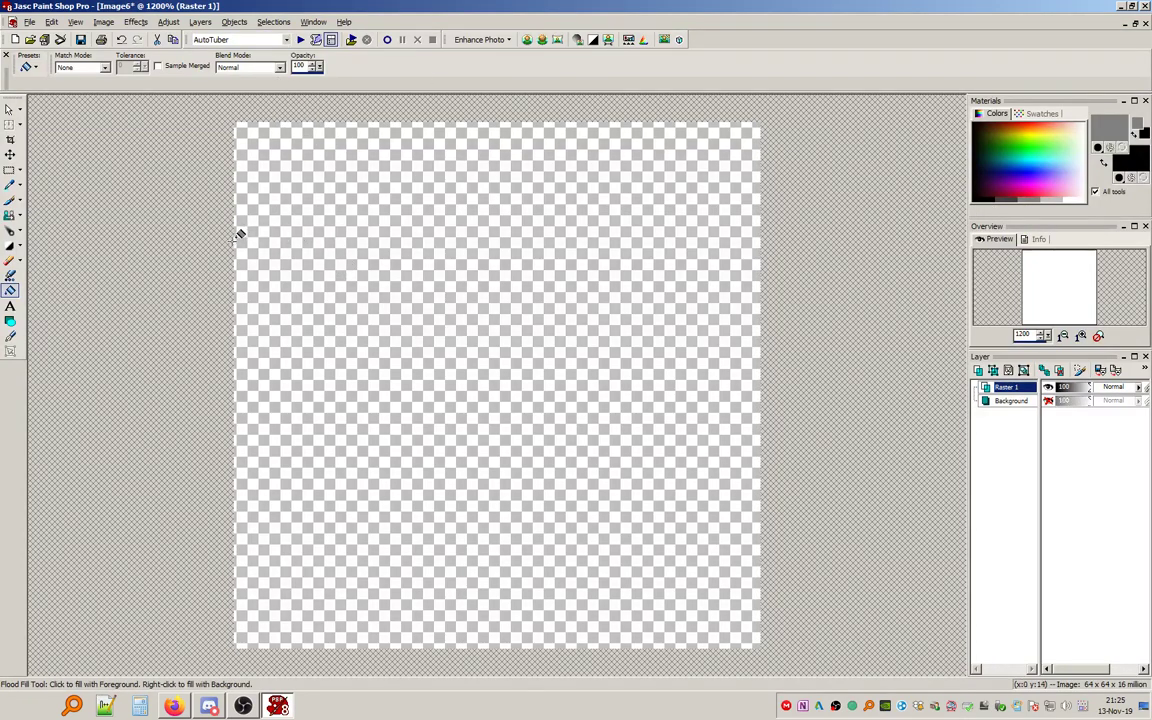
click(476, 254)
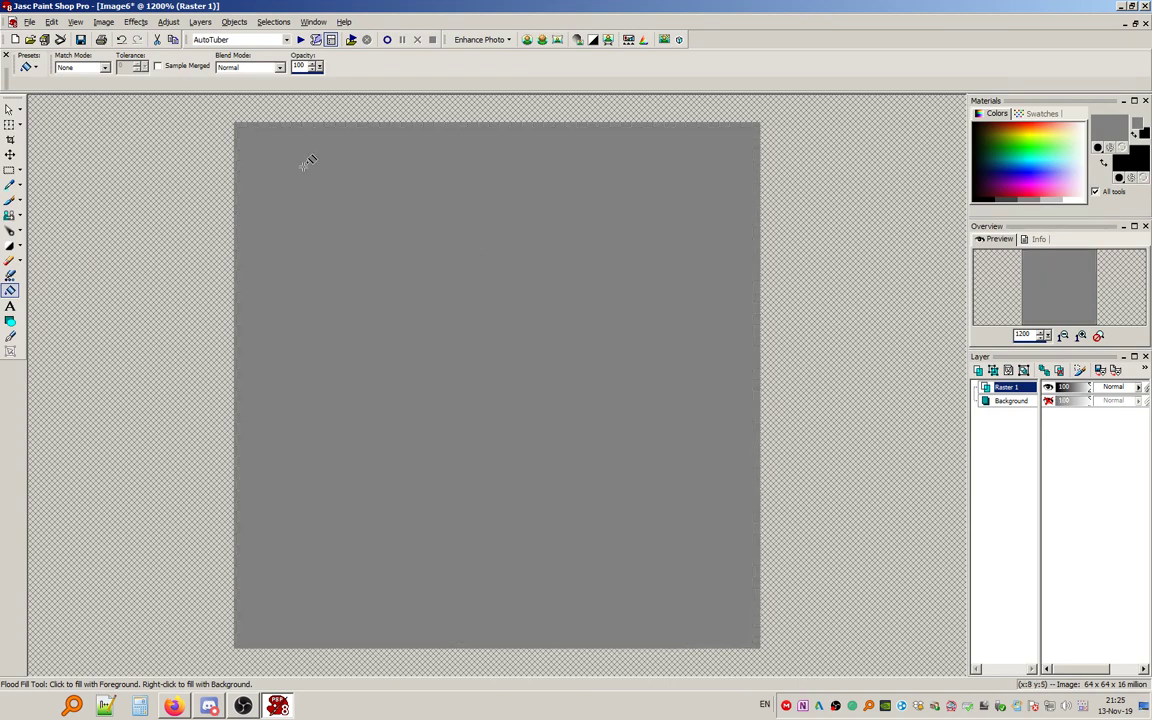
Set the Raster 1 layer's blend mode to Overlay.
click(1112, 387)
click(1112, 386)
click(1116, 387)
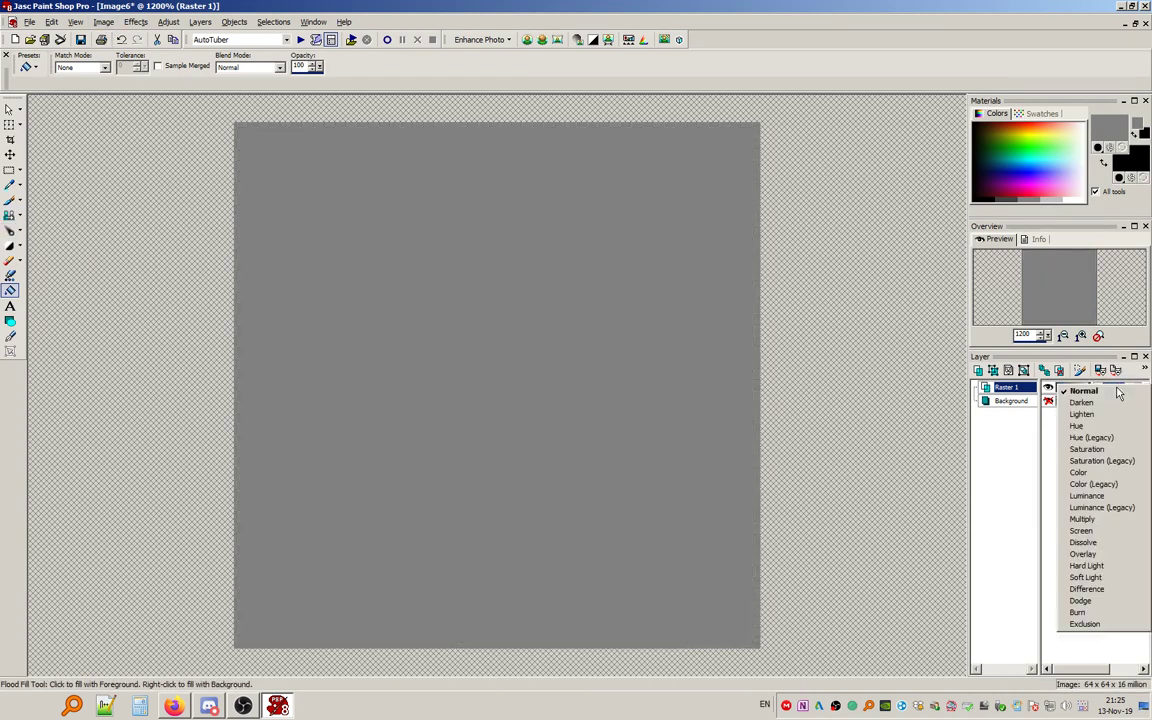
click(1083, 554)
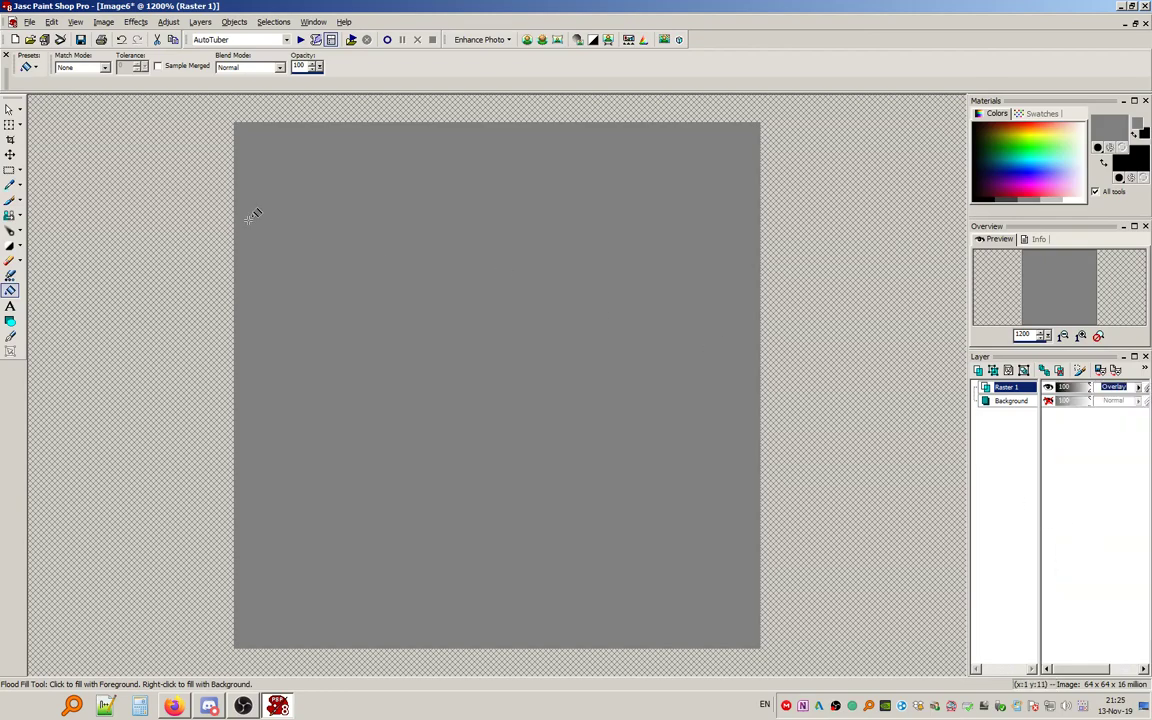
Cover the grey layer with light and dark diagonal noise using the Lighten/Darken Brush at size 1.
click(10, 245)
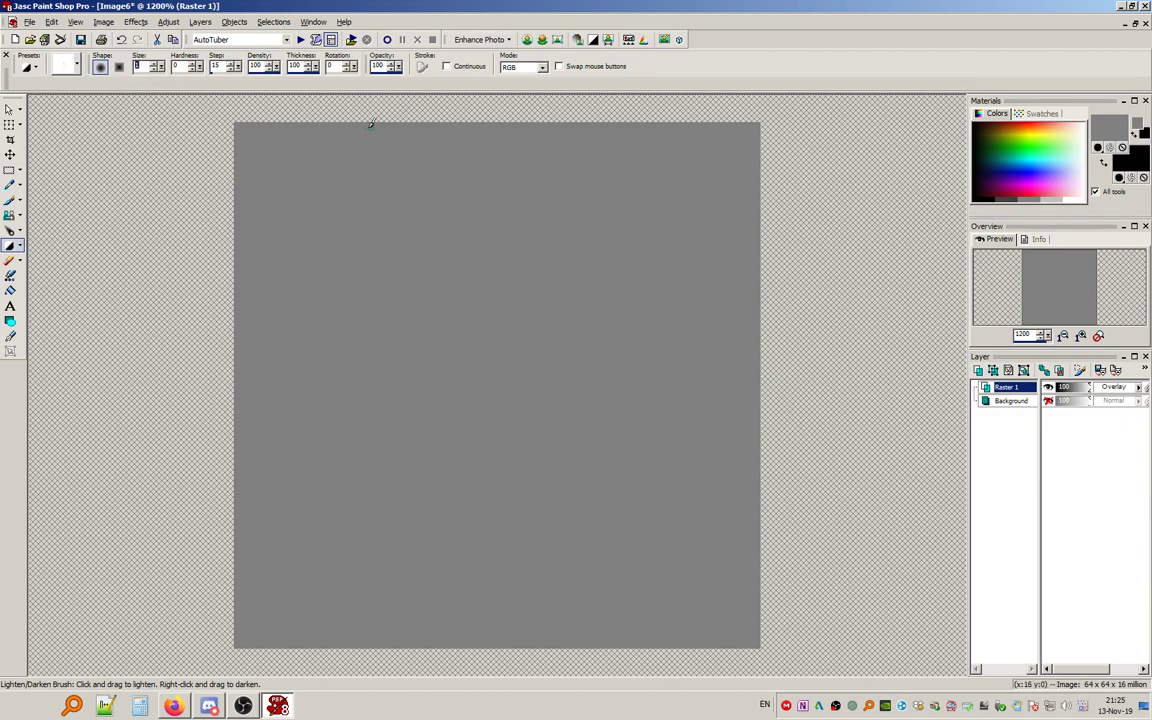
mouse_move(345, 126)
mouse_down()
mouse_move(60, 510)
mouse_move(181, 615)
mouse_move(327, 642)
mouse_move(262, 640)
mouse_move(240, 498)
mouse_move(642, 640)
mouse_move(722, 530)
mouse_move(325, 624)
mouse_move(455, 437)
mouse_move(342, 398)
mouse_move(458, 563)
mouse_move(676, 566)
mouse_up()
mouse_move(1007, 567)
mouse_down()
mouse_move(240, 400)
mouse_move(817, 262)
mouse_move(8, 444)
mouse_move(78, 432)
mouse_move(536, 140)
mouse_move(637, 130)
mouse_move(444, 160)
mouse_move(422, 519)
mouse_move(384, 112)
mouse_move(220, 490)
mouse_move(665, 372)
mouse_move(558, 594)
mouse_up()
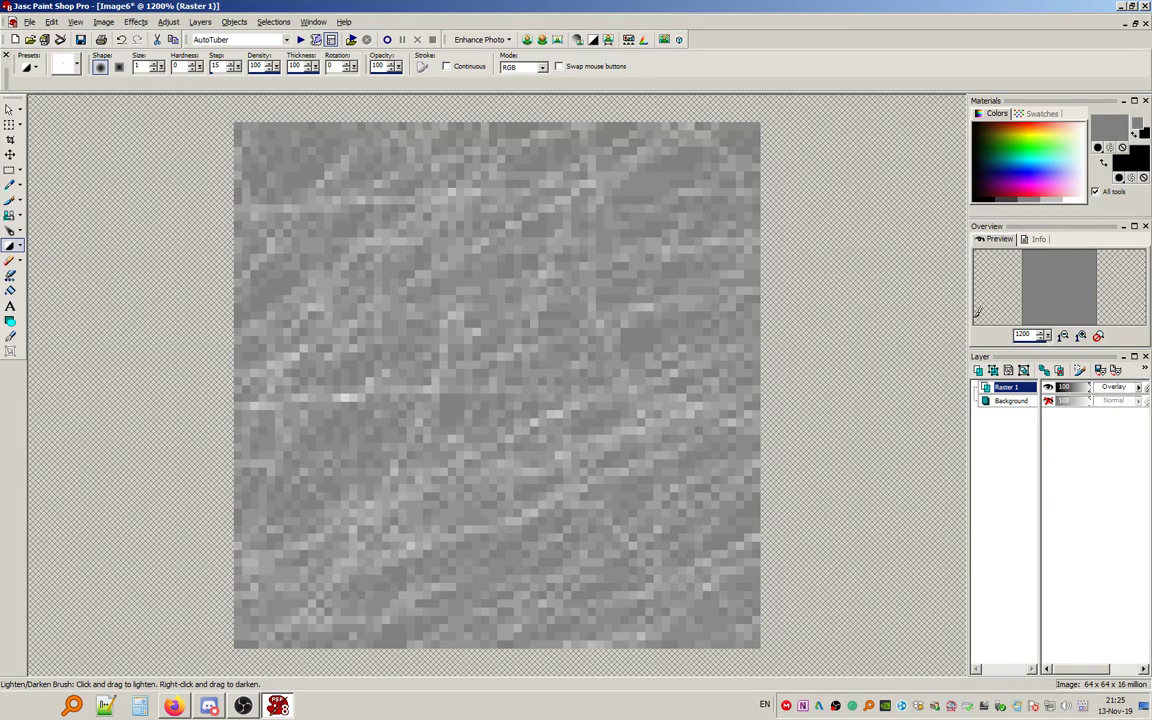
mouse_move(240, 299)
mouse_down()
mouse_move(733, 432)
mouse_move(637, 465)
mouse_move(617, 327)
mouse_move(757, 635)
mouse_up()
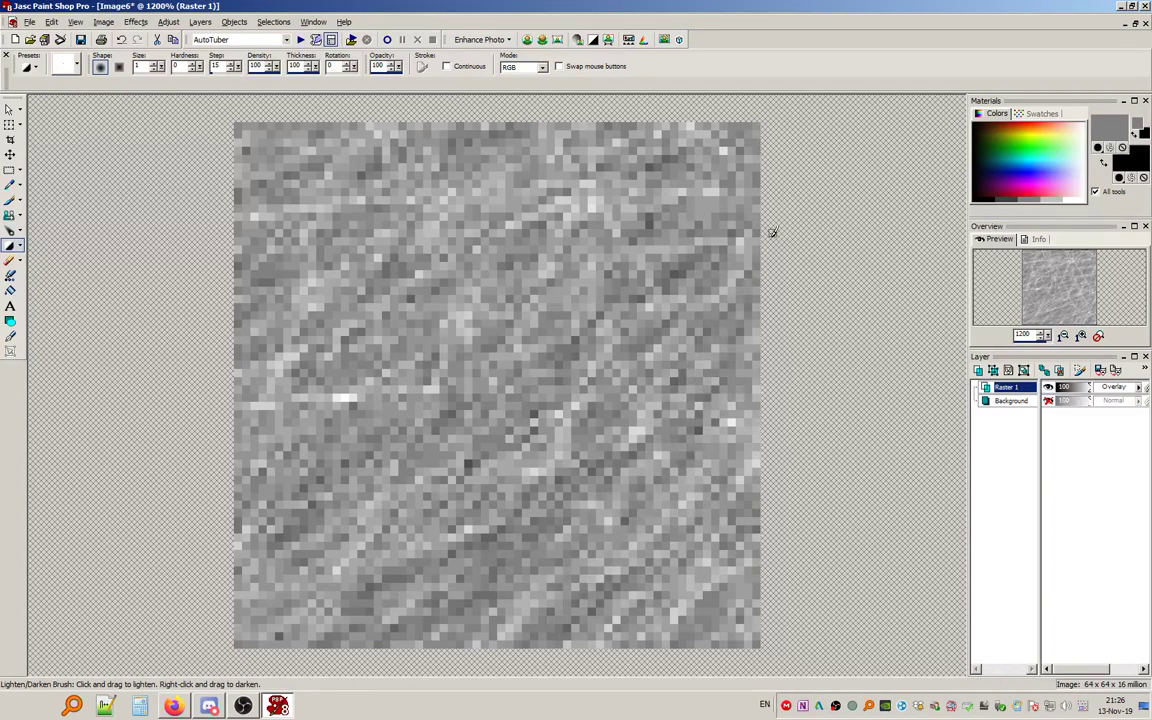
Darken several diagonal streaks across the noise layer with size 1 Lighten/Darken Brush strokes.
drag(447, 258, 277, 432)
drag(543, 160, 340, 413)
drag(387, 332, 338, 478)
drag(543, 362, 508, 414)
drag(684, 260, 641, 360)
drag(741, 318, 698, 466)
drag(566, 472, 501, 553)
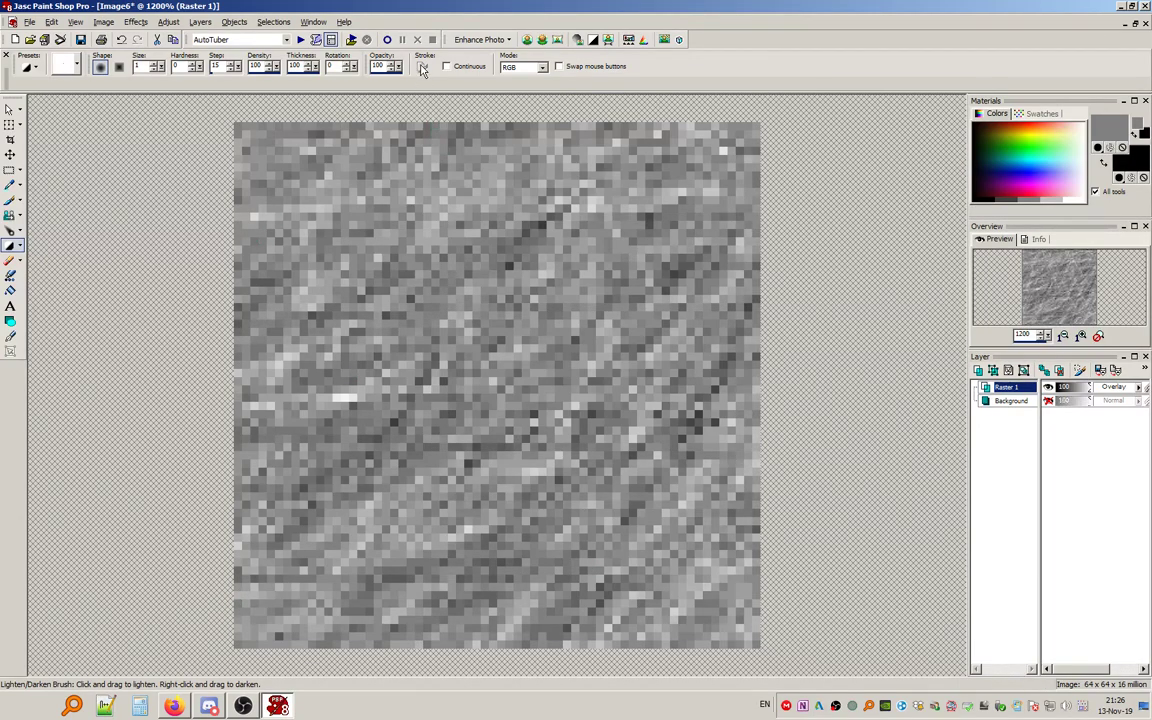
Show the Background layer again and set the Raster 1 overlay layer's opacity to 62.
click(1049, 401)
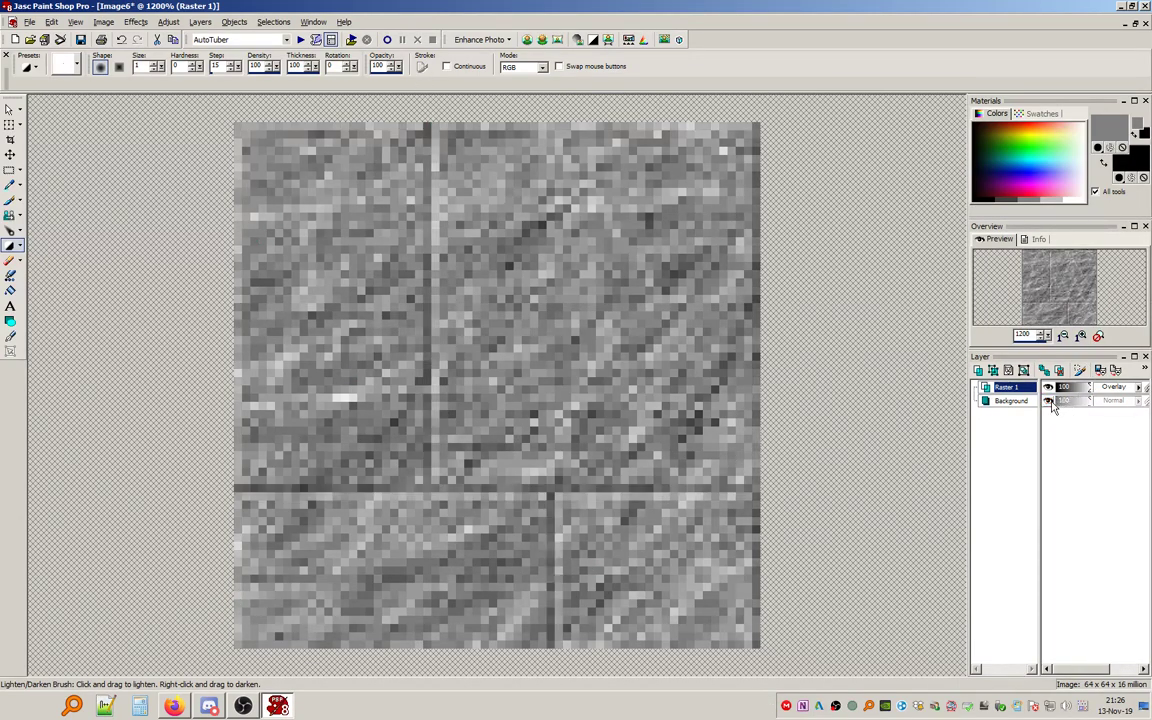
click(1067, 389)
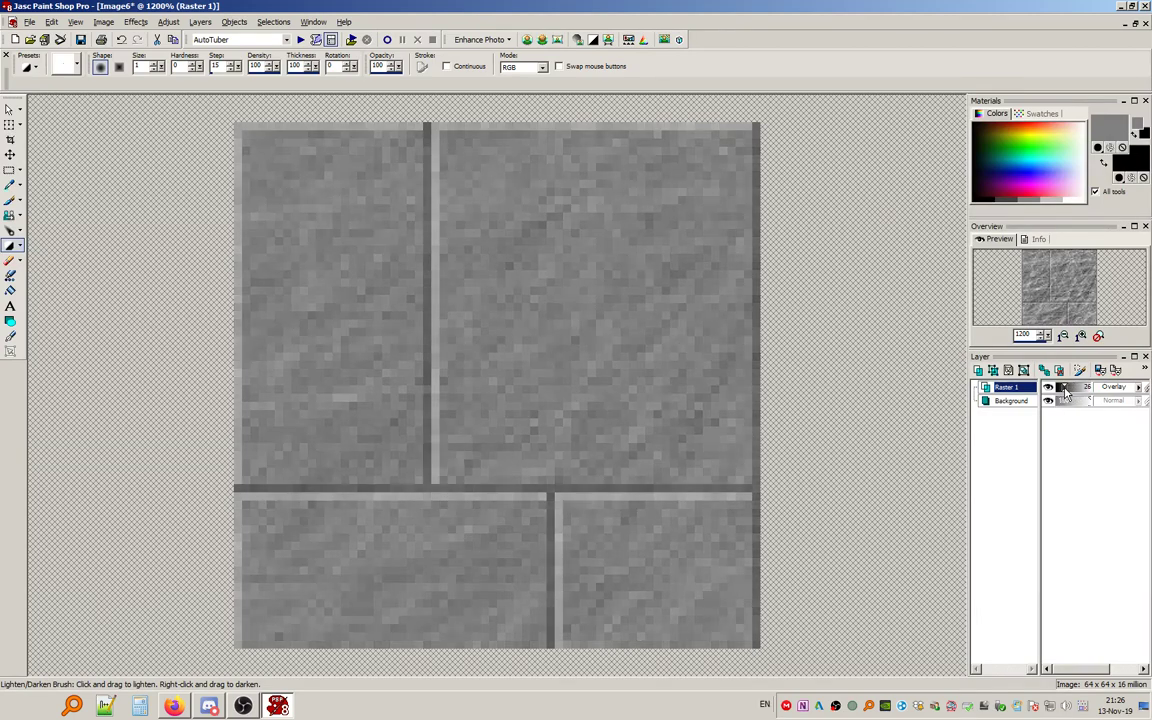
mouse_move(1071, 390)
mouse_down()
mouse_move(1089, 390)
mouse_move(1078, 390)
mouse_up()
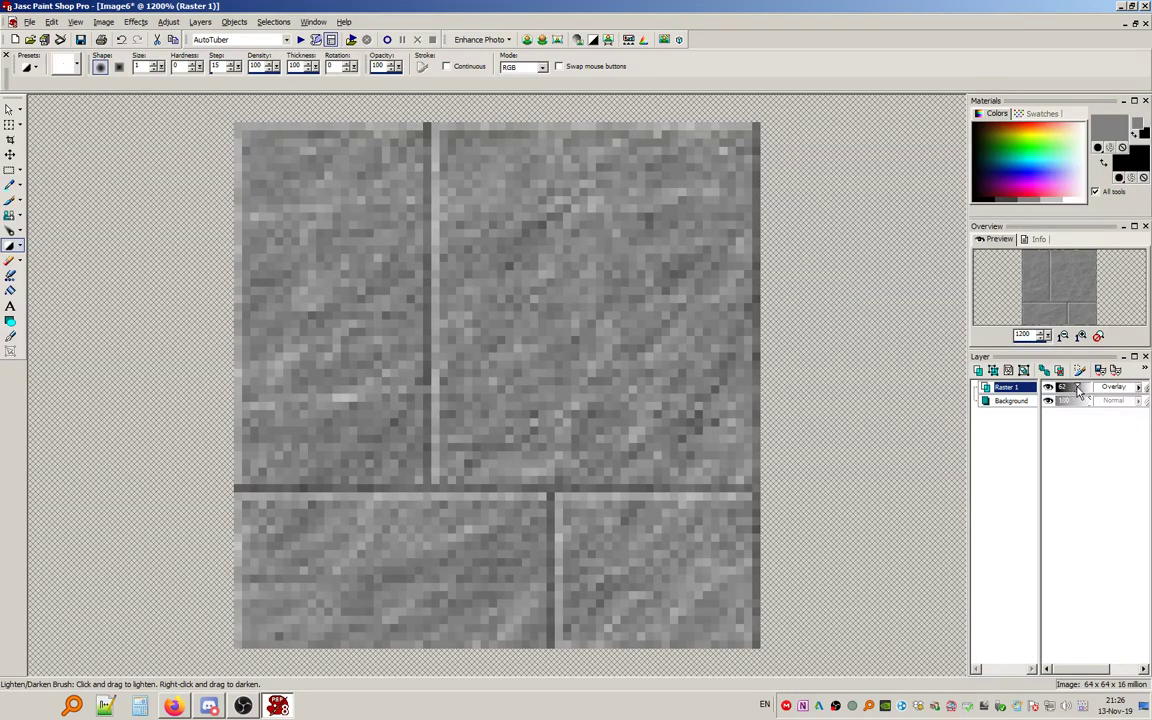